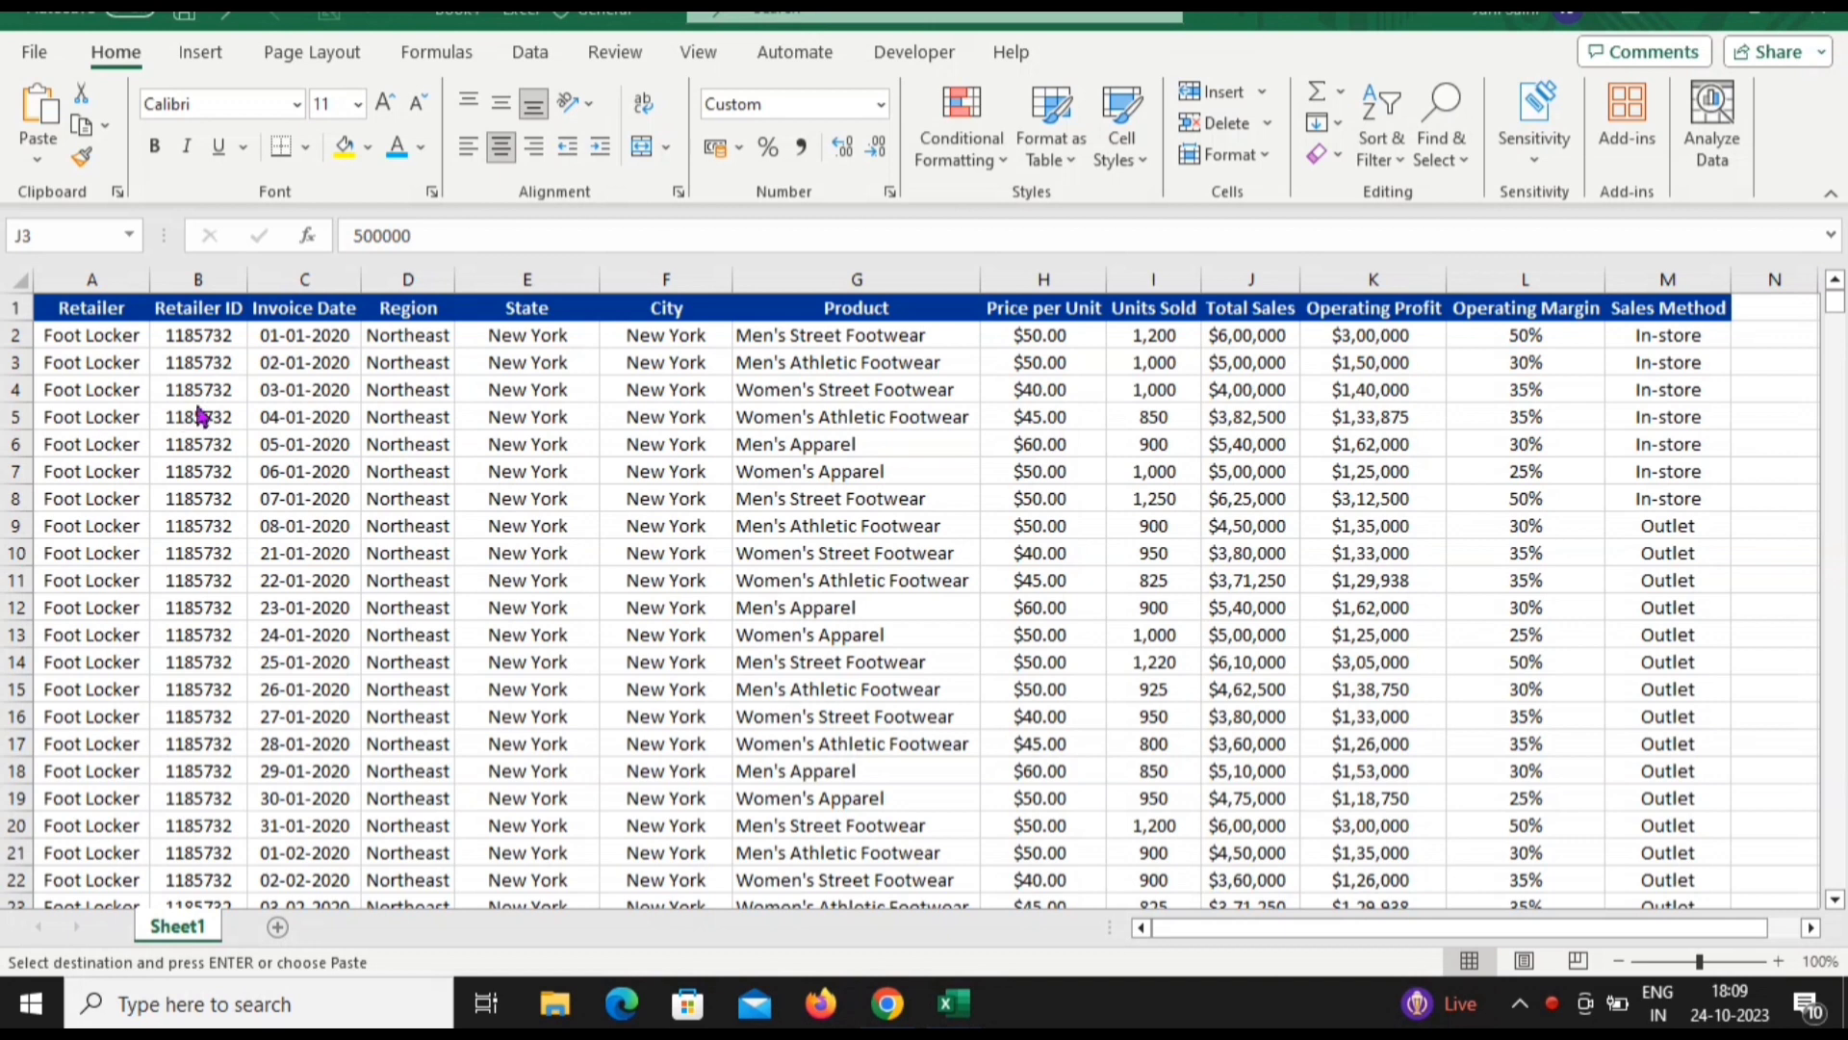
Insert a PivotTable on a new worksheet from the sales data range Sheet1!$A$1:$M$9649
{"action": "left_click", "coordinate": [200, 409]}
{"action": "left_click", "coordinate": [202, 53]}
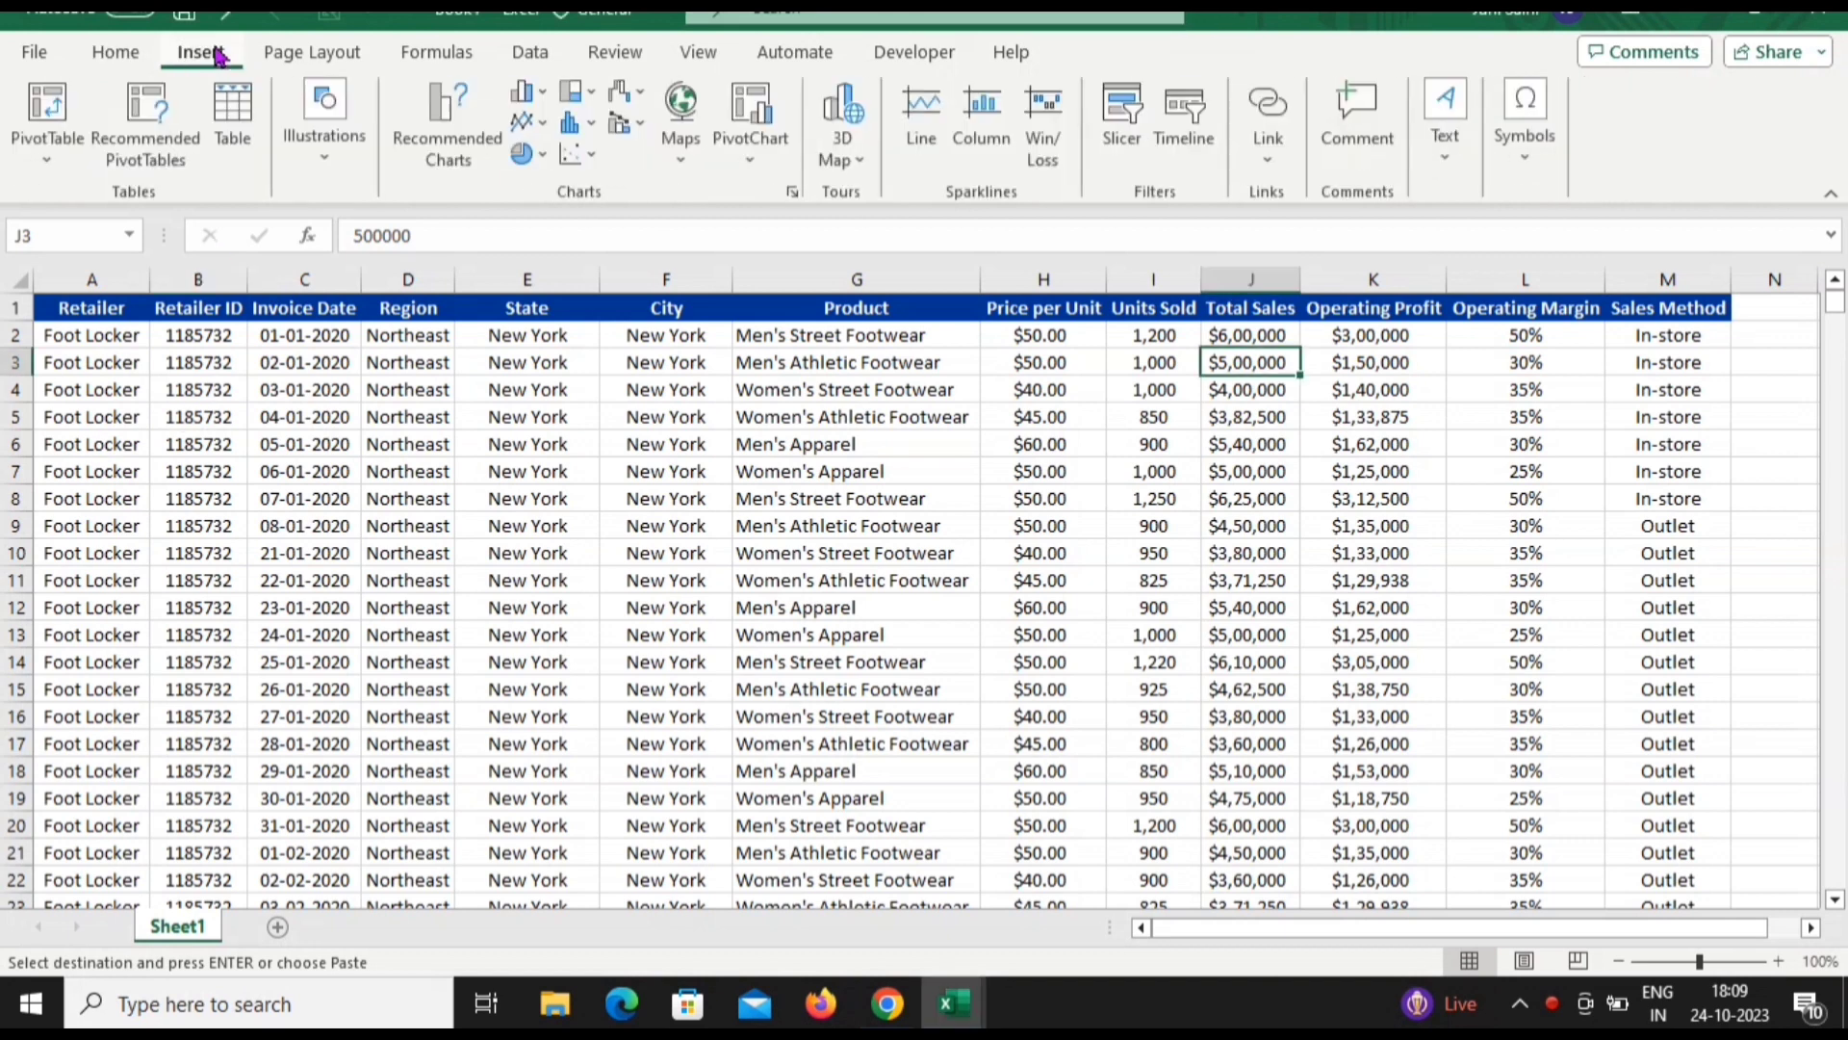
{"action": "left_click", "coordinate": [35, 109]}
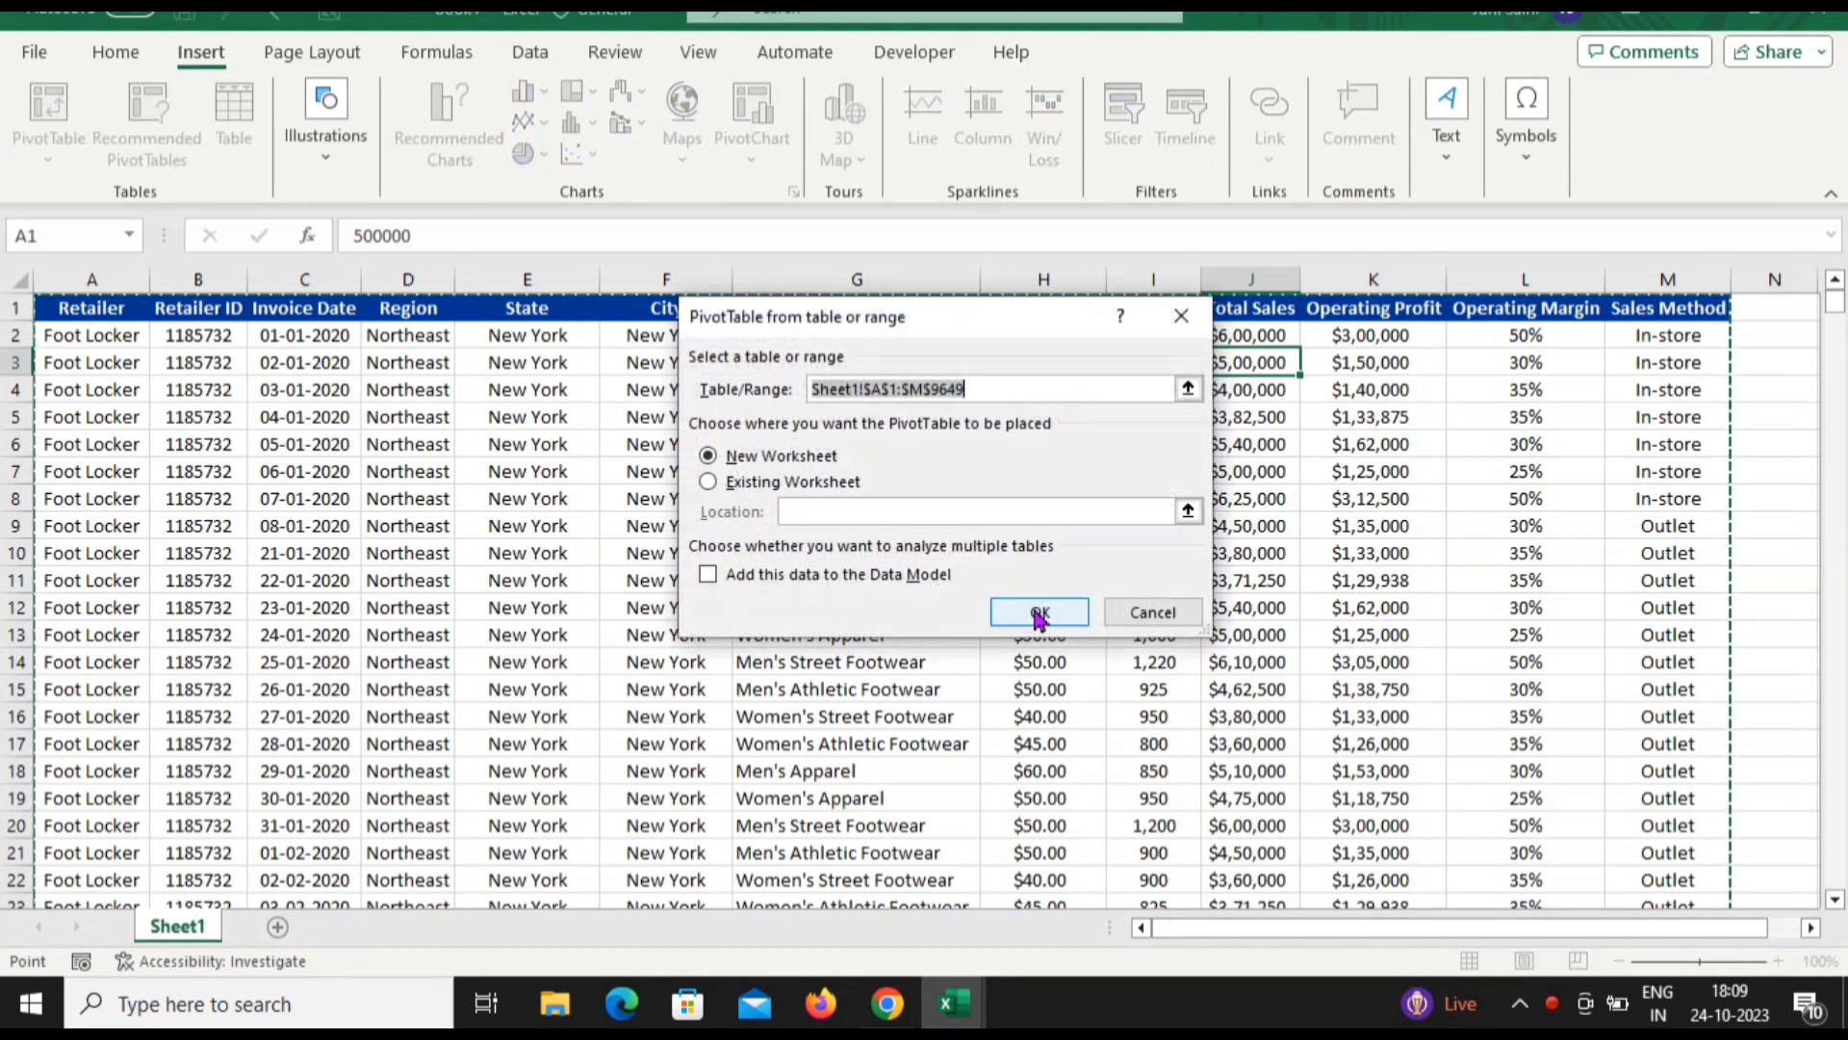
{"action": "left_click", "coordinate": [1038, 610]}
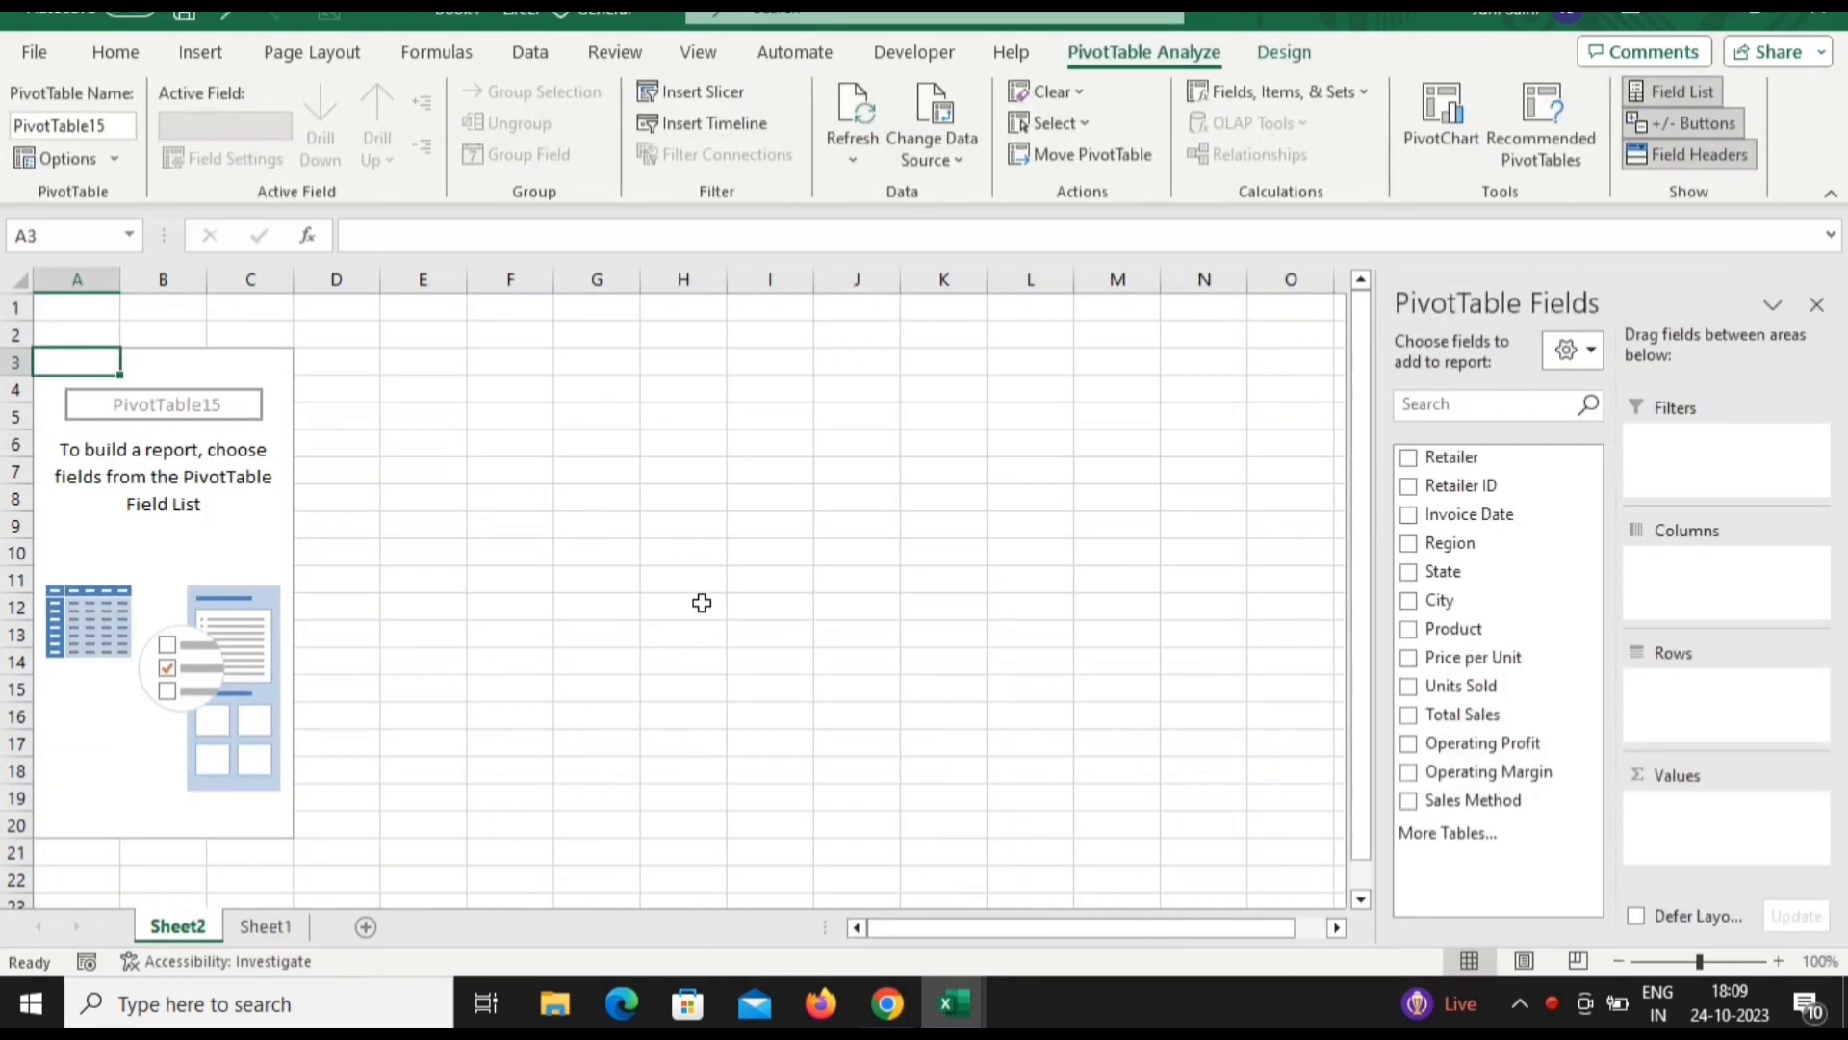
Summarise Total Sales by Invoice Date in the rows, removing the Quarters grouping so that years and months remain
{"action": "left_click_drag", "start_coordinate": [1504, 520], "coordinate": [1740, 735]}
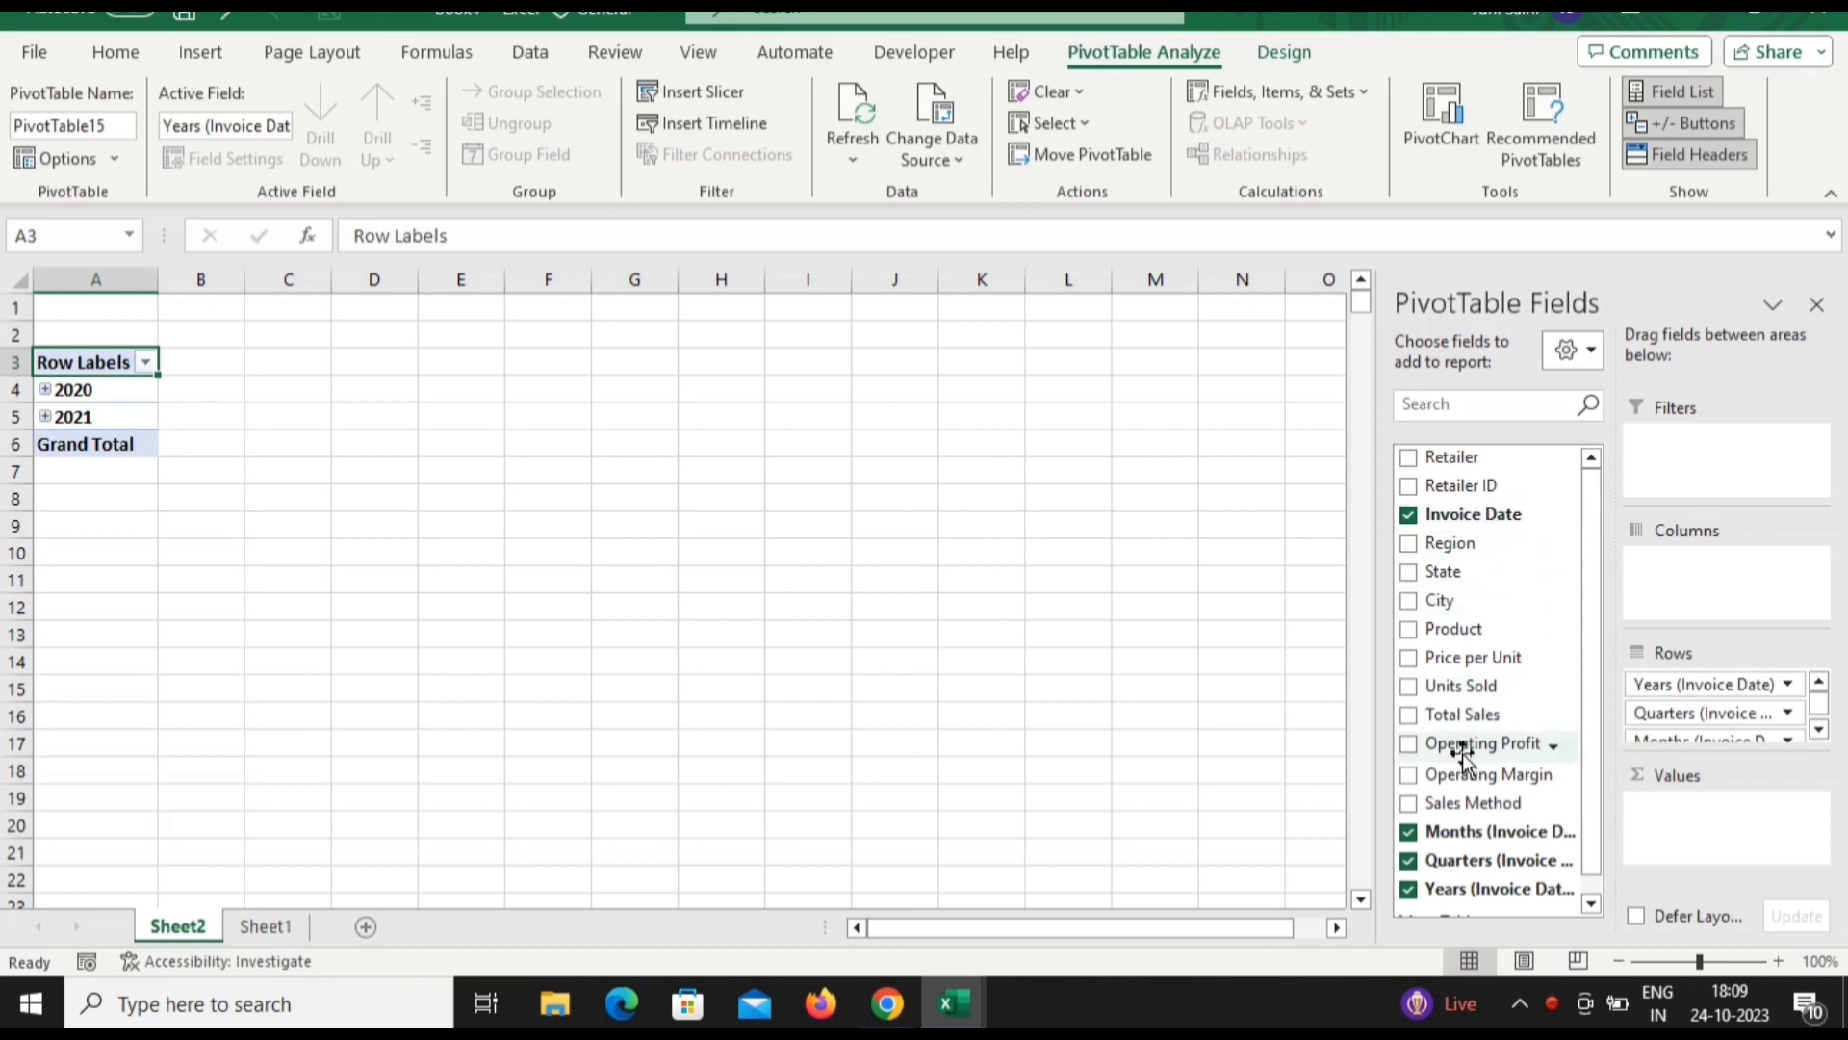
{"action": "left_click_drag", "start_coordinate": [1455, 714], "coordinate": [1695, 834]}
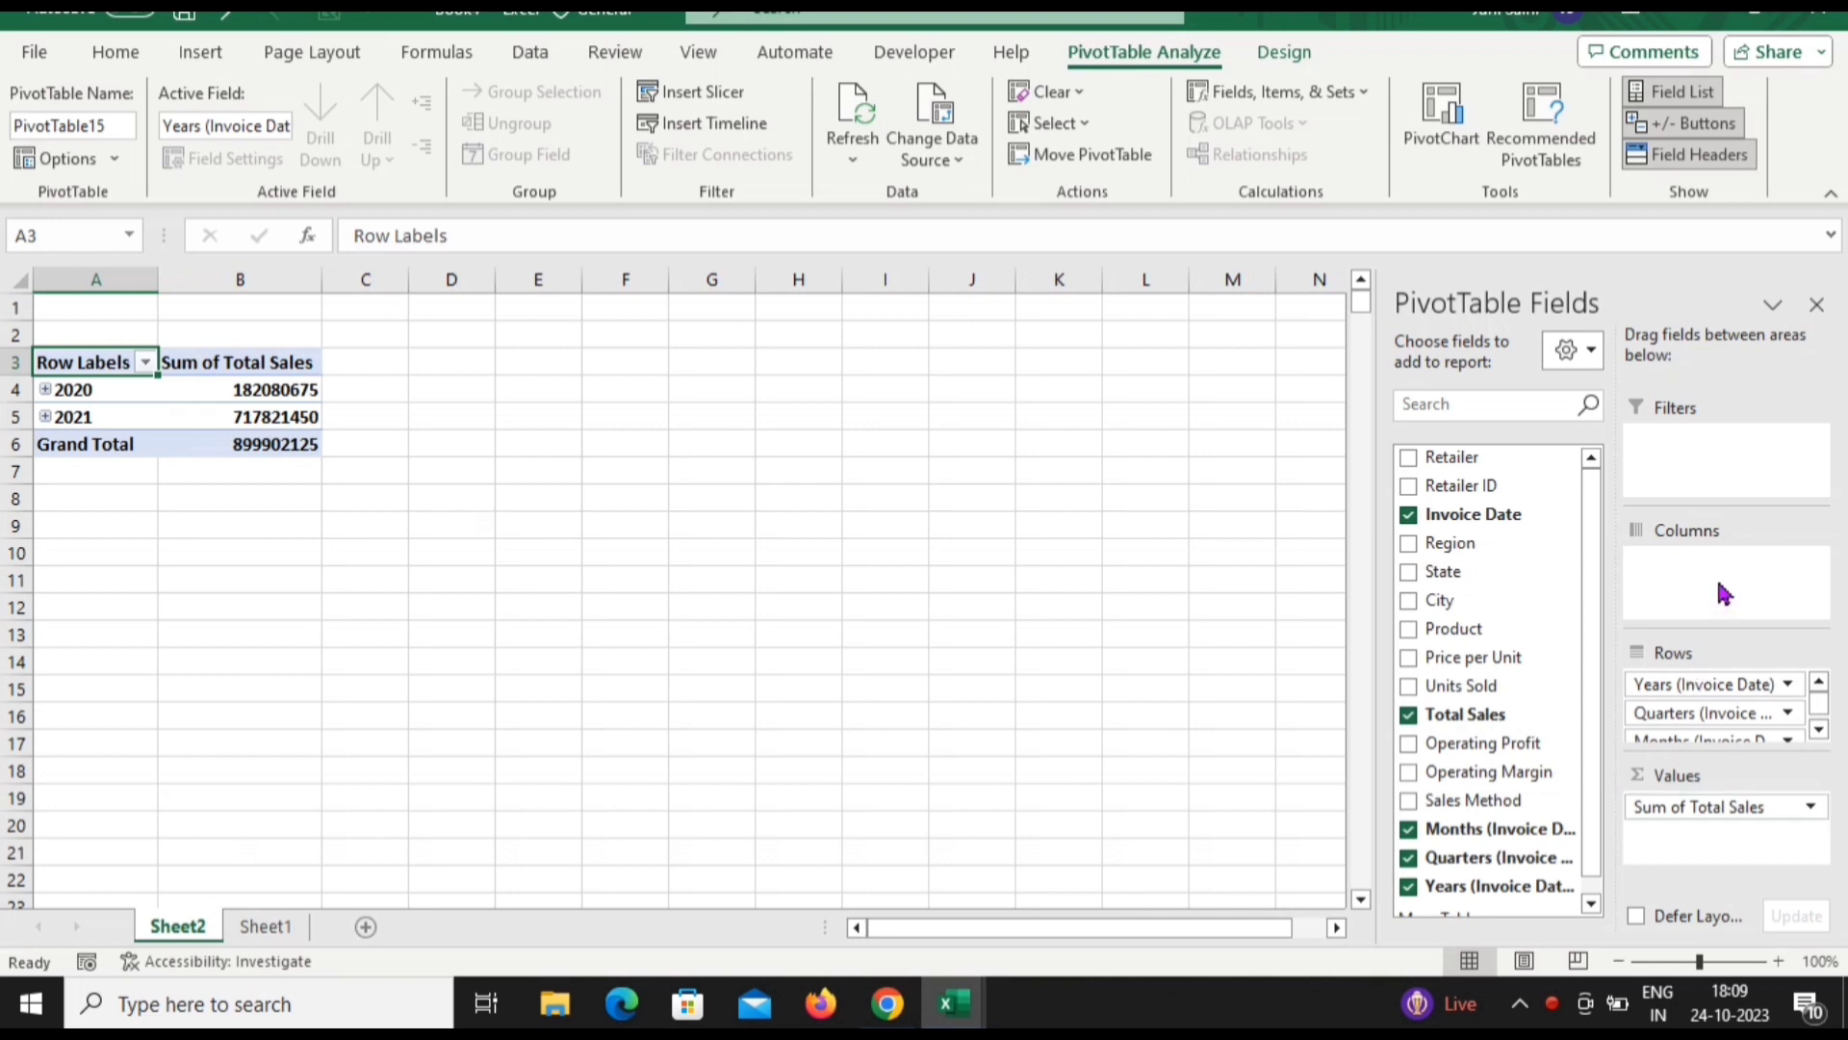
{"action": "left_click", "coordinate": [1792, 716]}
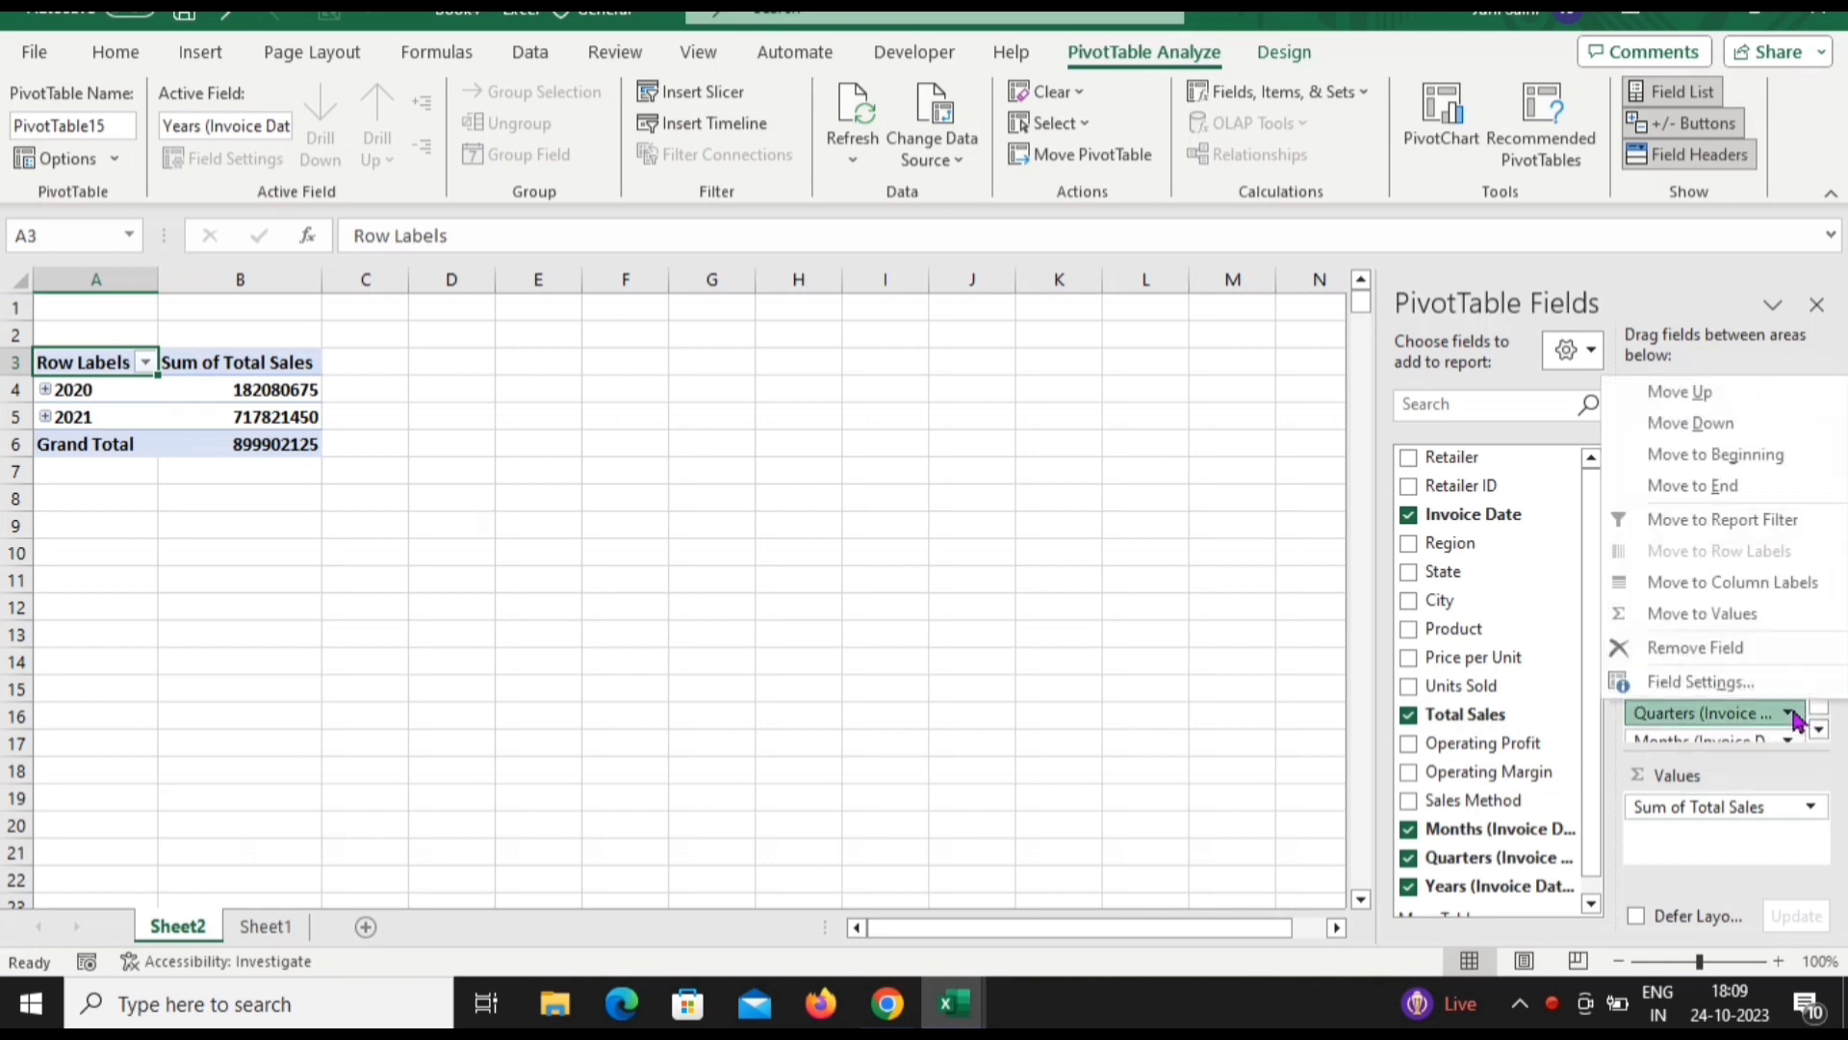
{"action": "left_click", "coordinate": [1744, 647]}
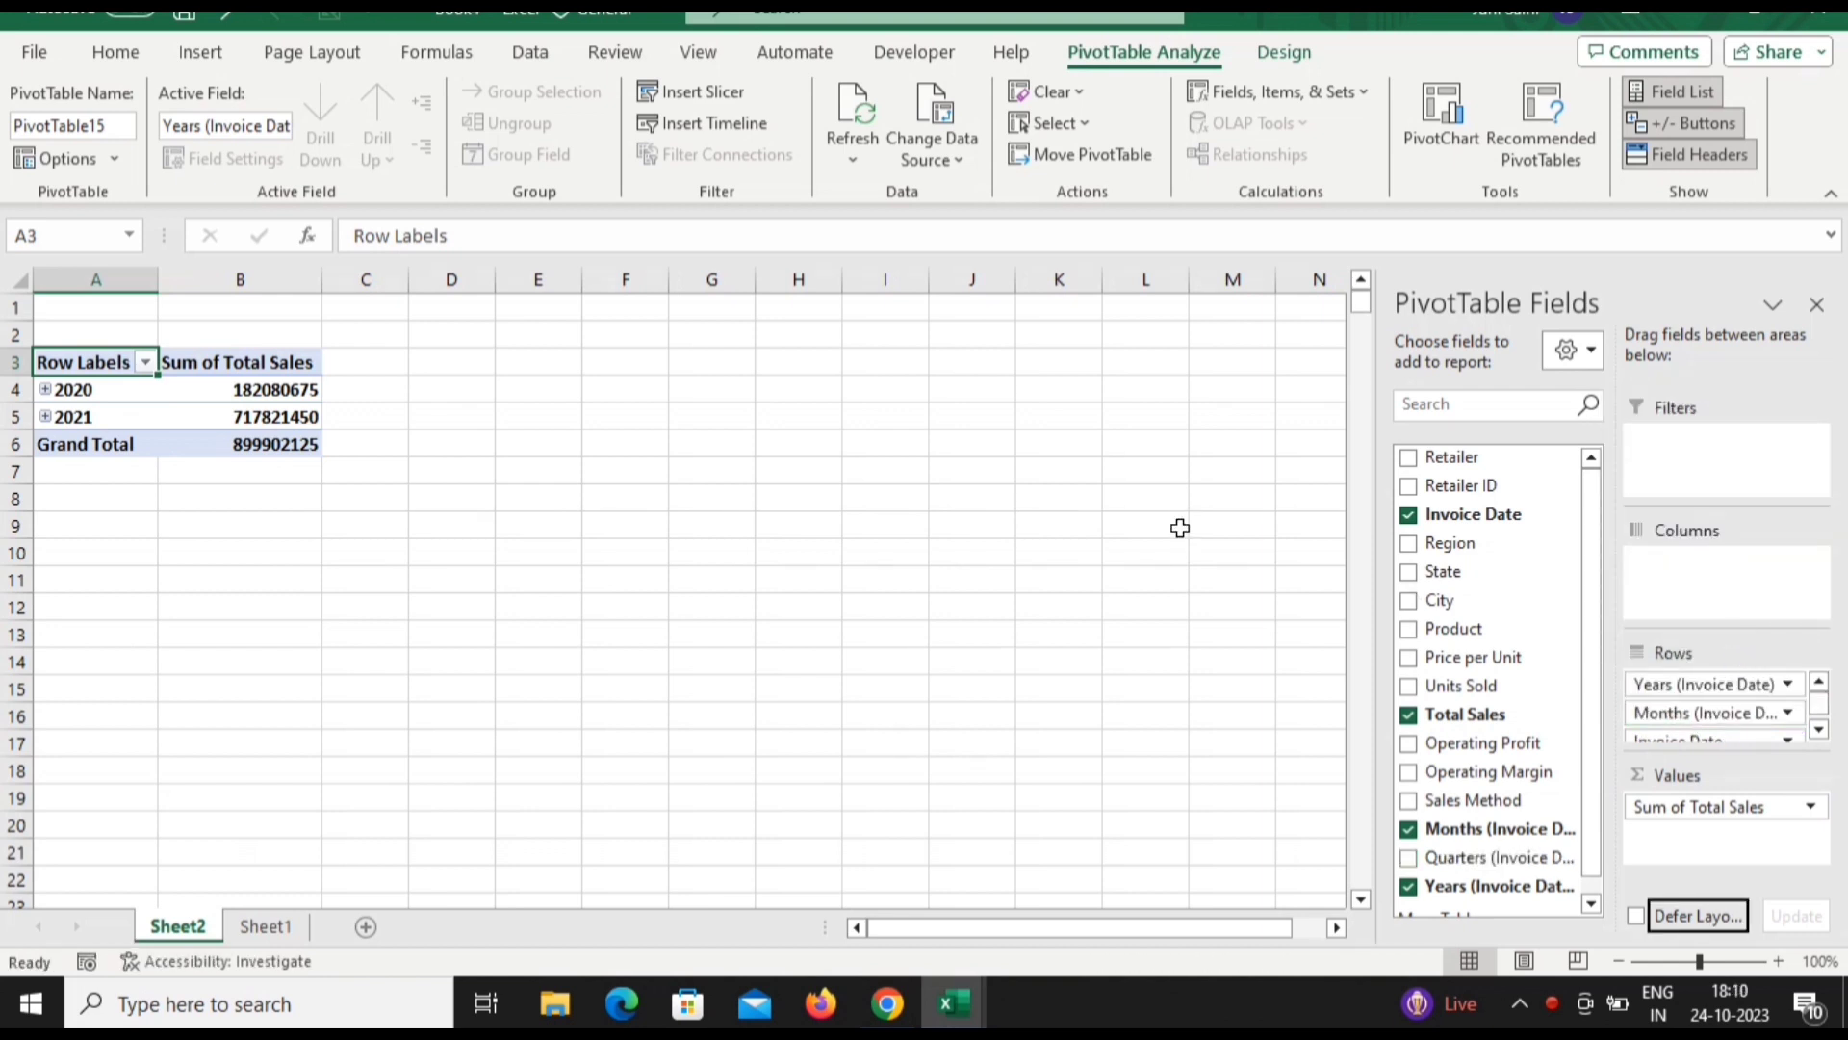
Expand the 2020 and 2021 rows of the PivotTable to list their months
{"action": "left_click", "coordinate": [47, 388]}
{"action": "left_click", "coordinate": [45, 390]}
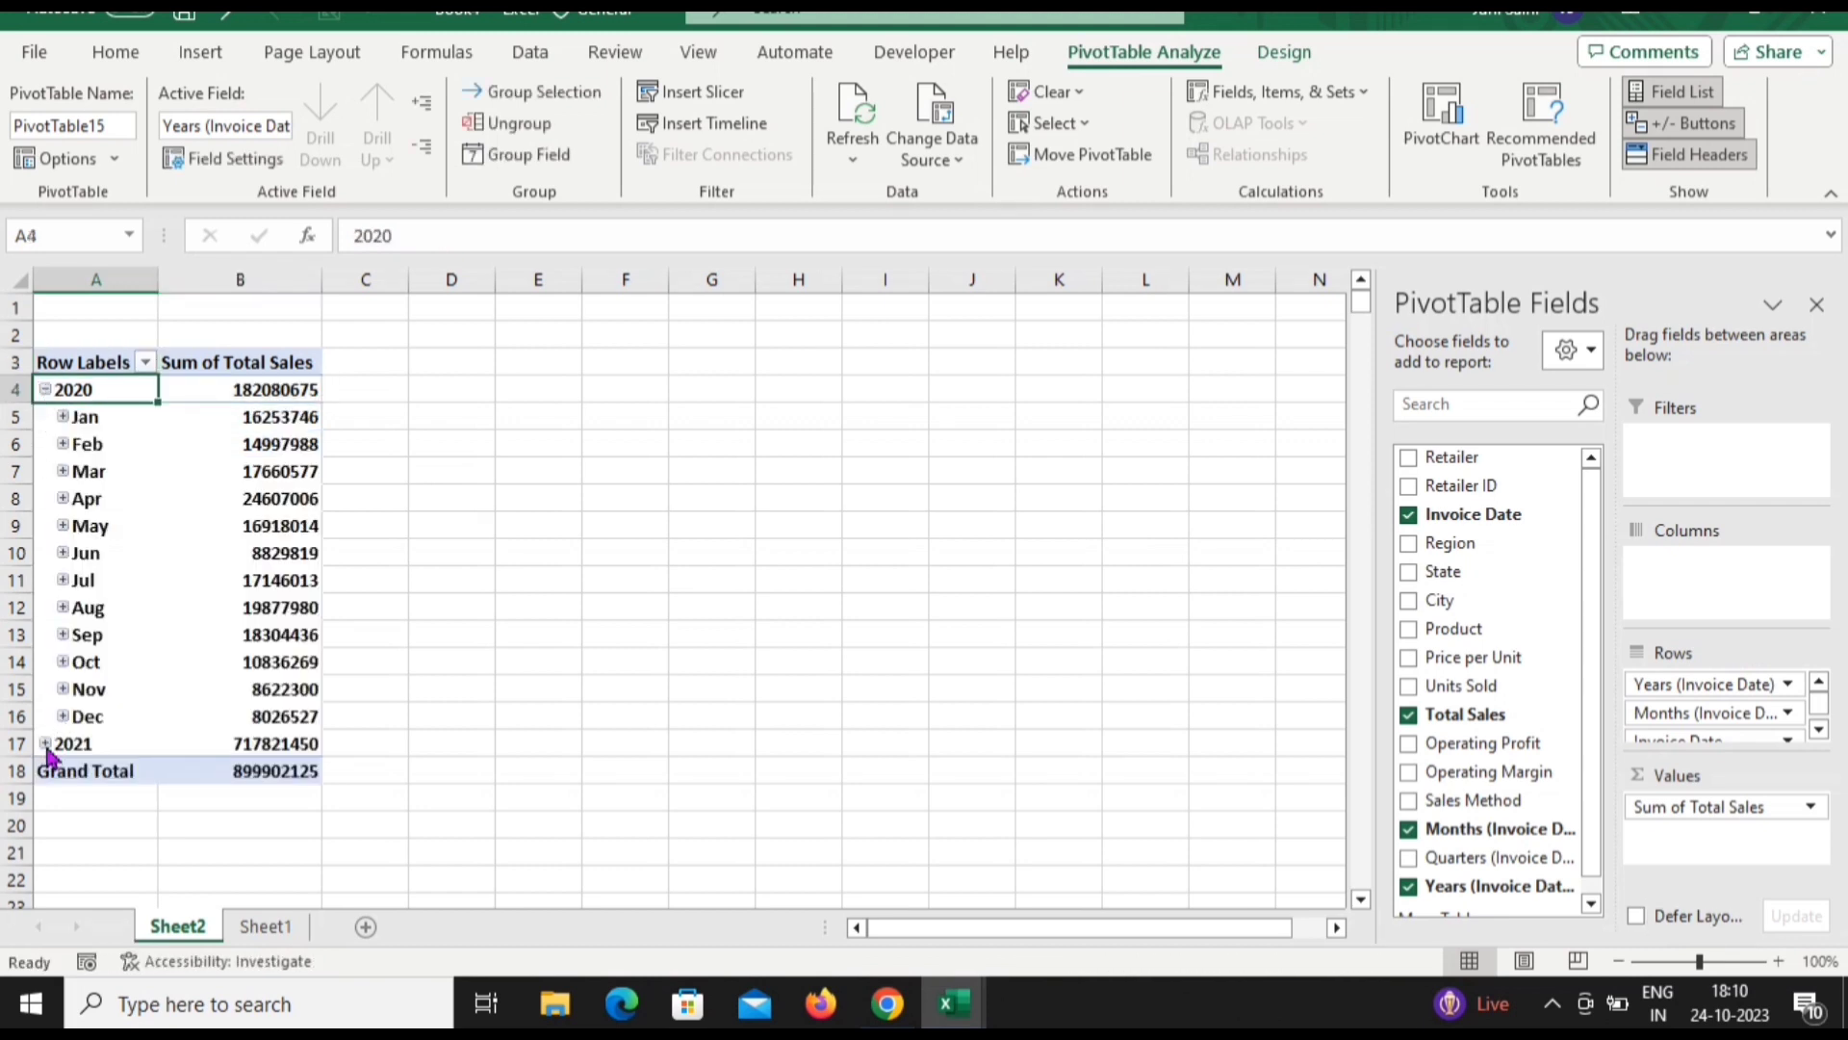
{"action": "left_click", "coordinate": [45, 746]}
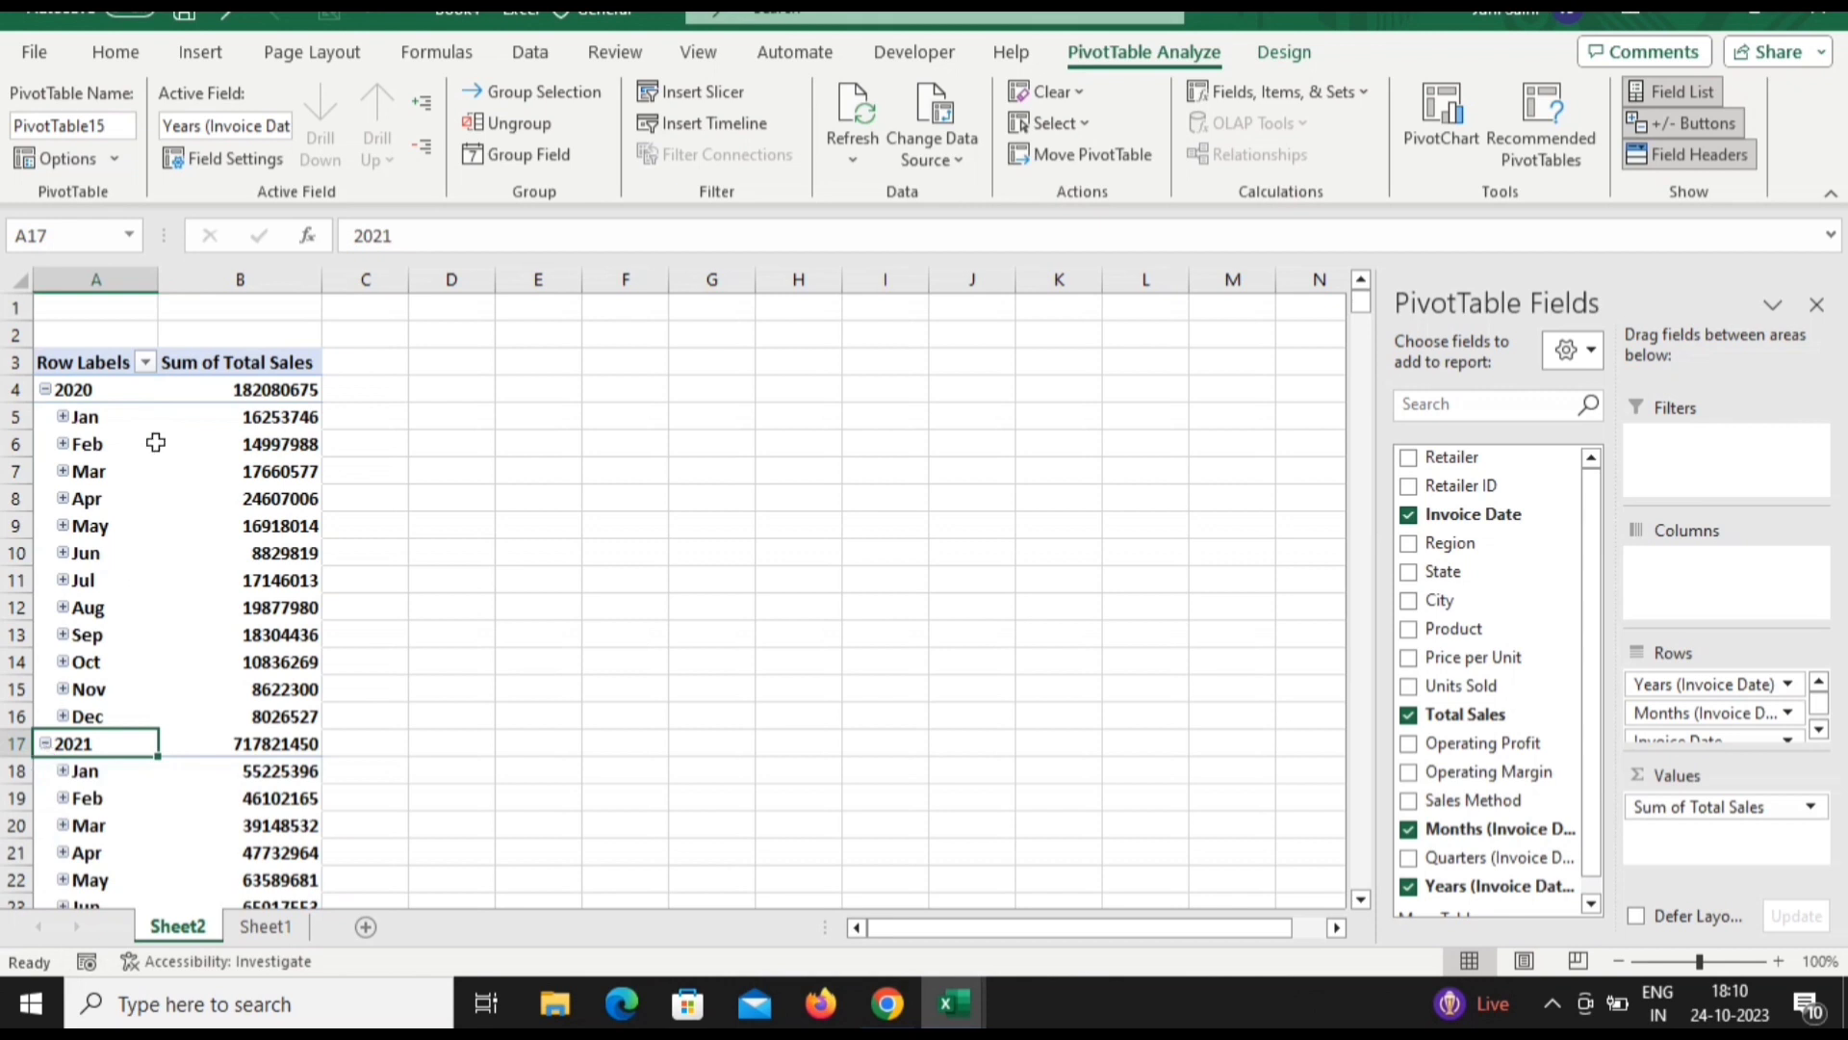
Format the Sum of Total Sales values as Accounting with the ₹ symbol and no decimal places
{"action": "left_click", "coordinate": [275, 482]}
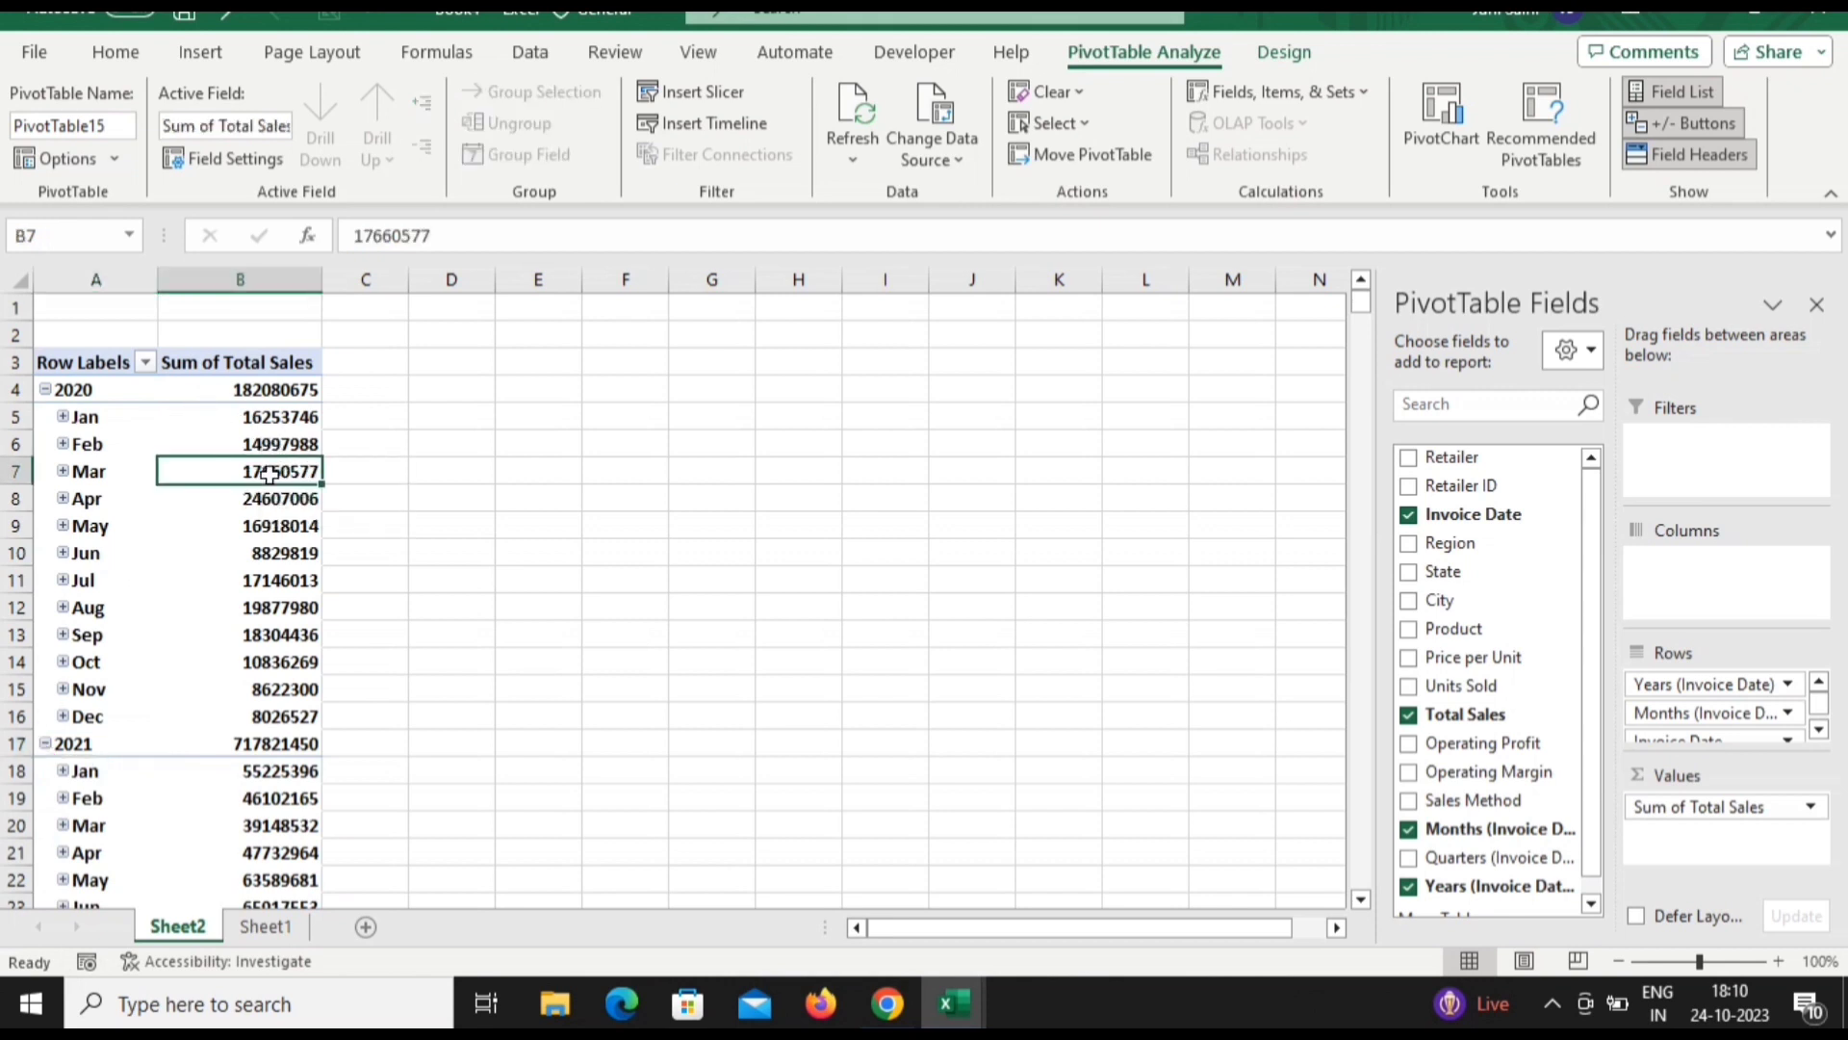
{"action": "right_click", "coordinate": [274, 484]}
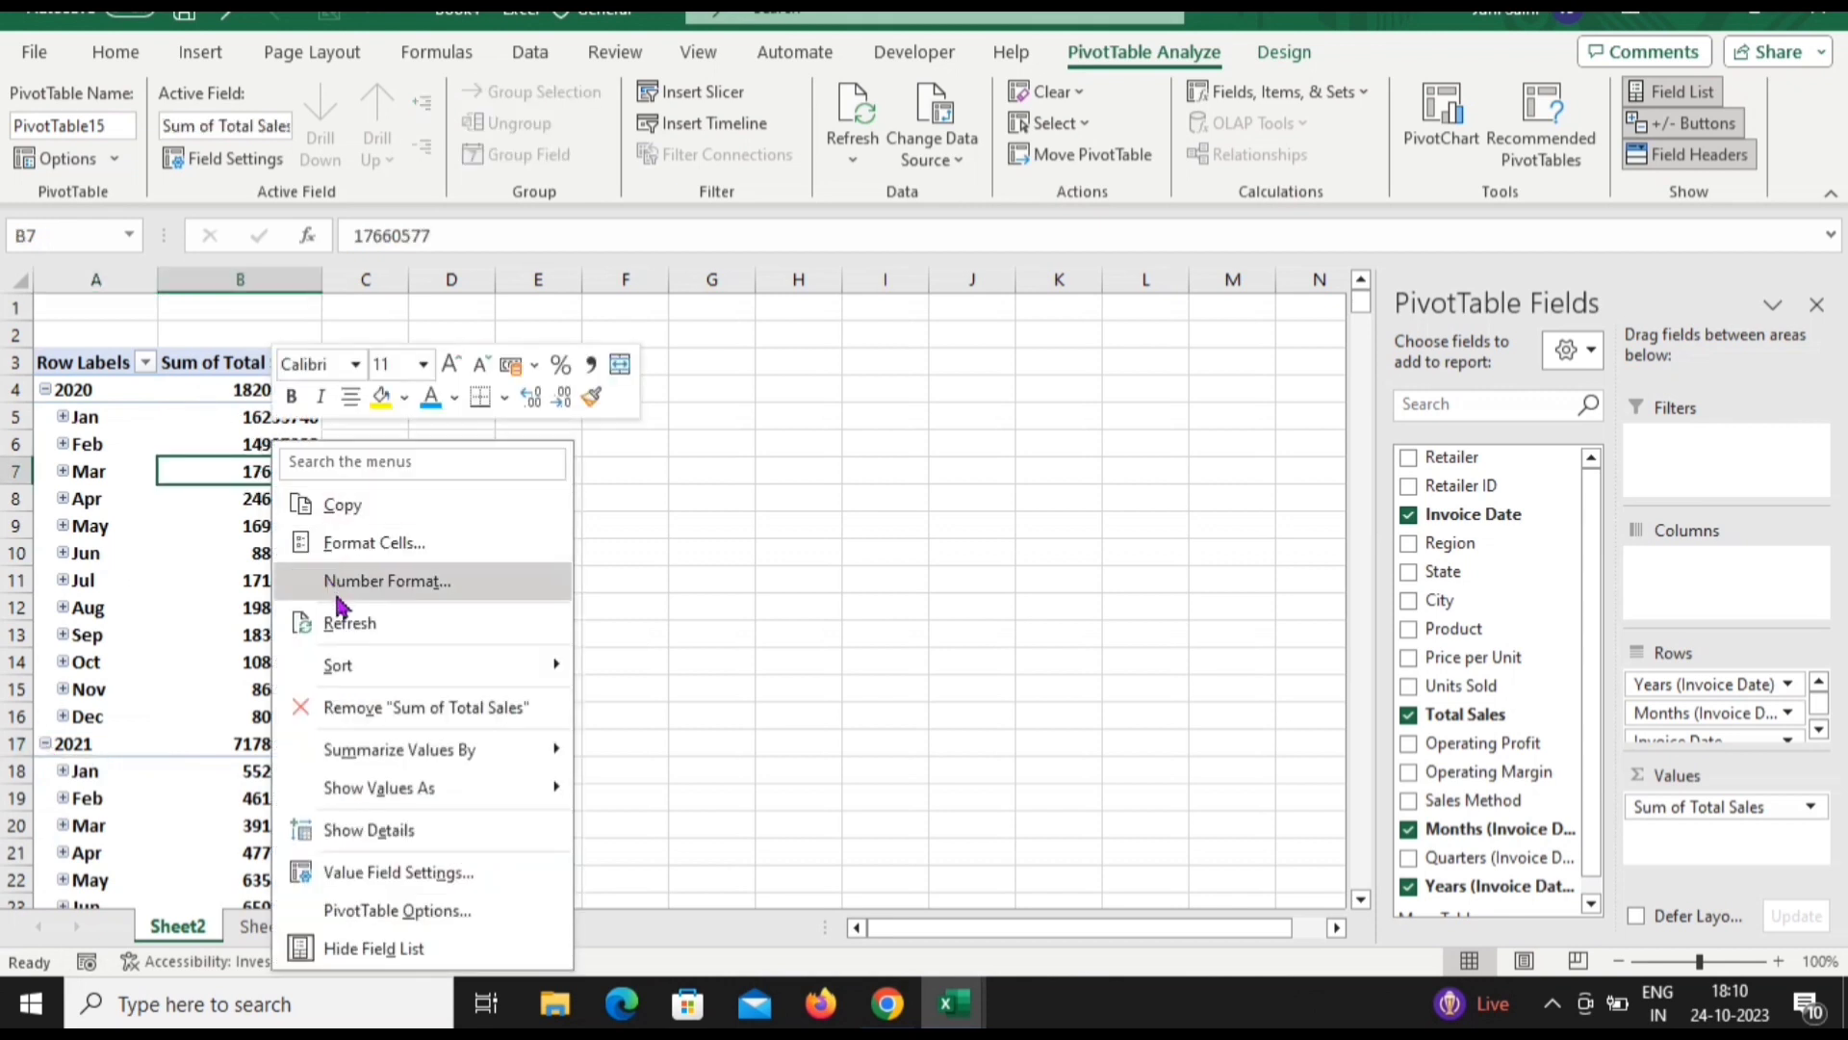
{"action": "left_click", "coordinate": [337, 587]}
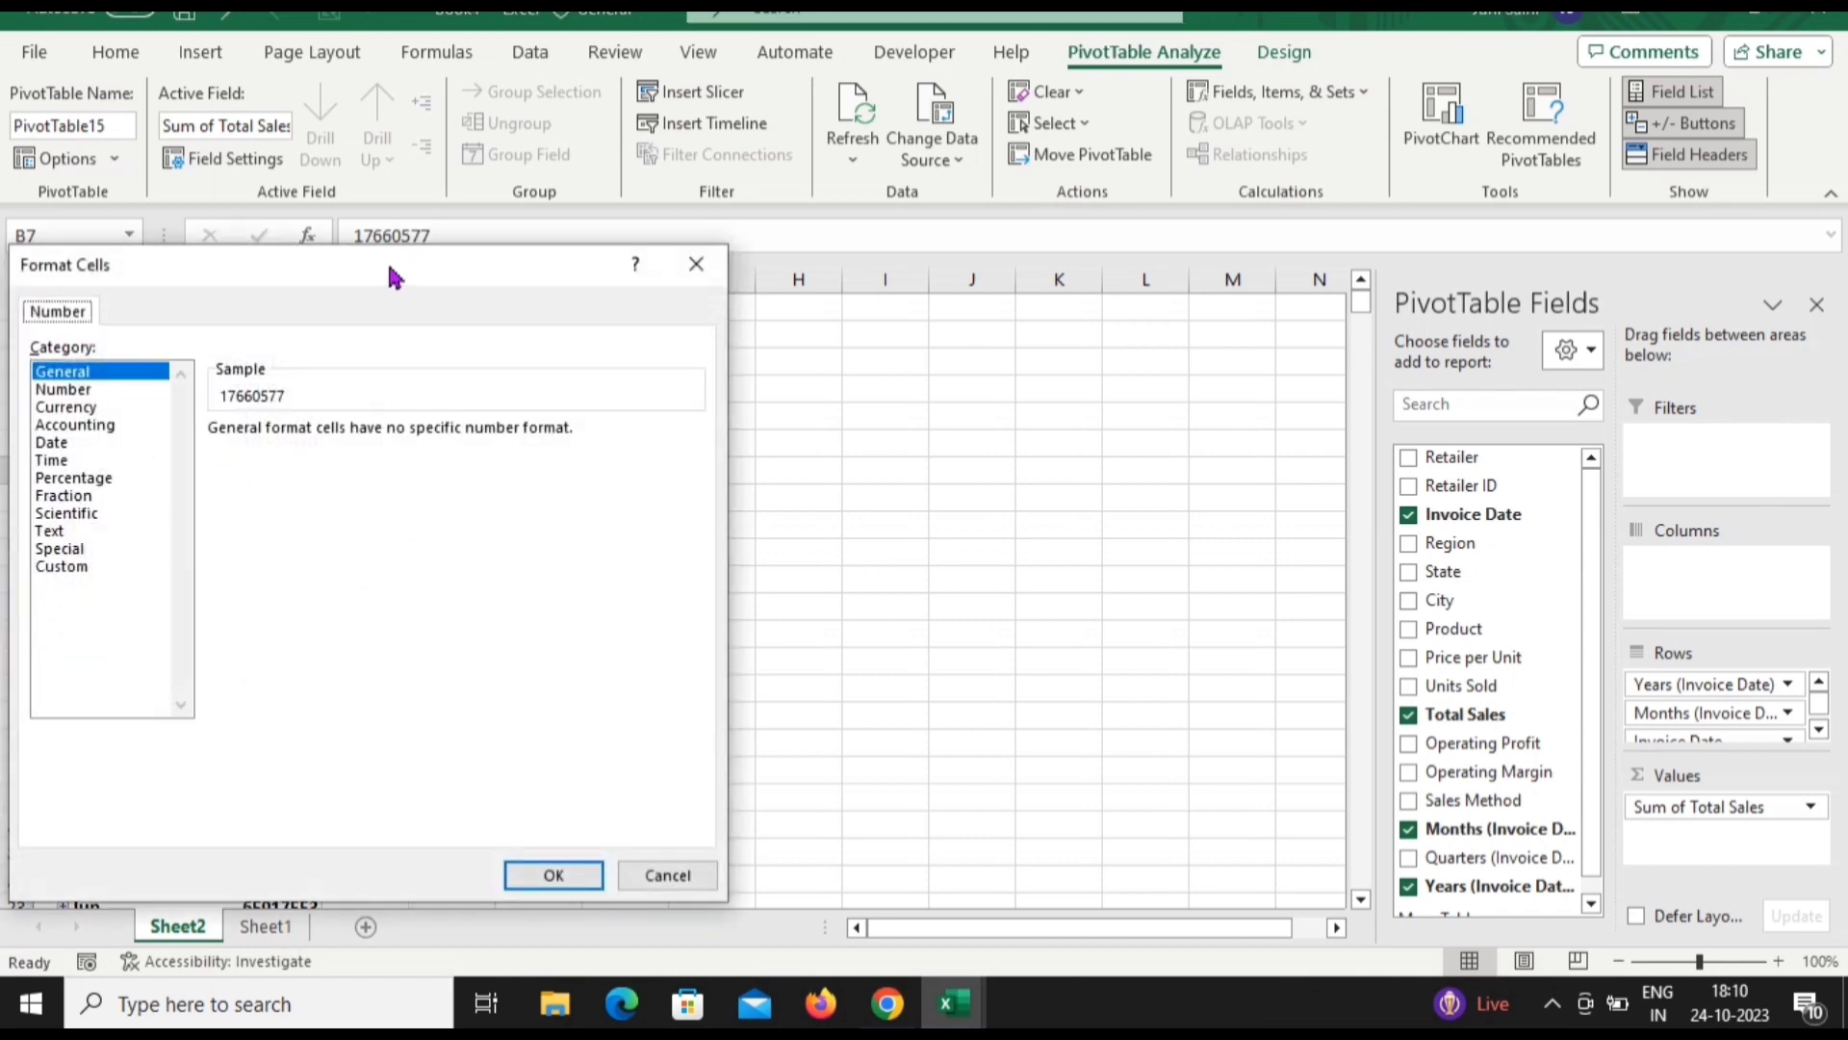
{"action": "left_click", "coordinate": [75, 425]}
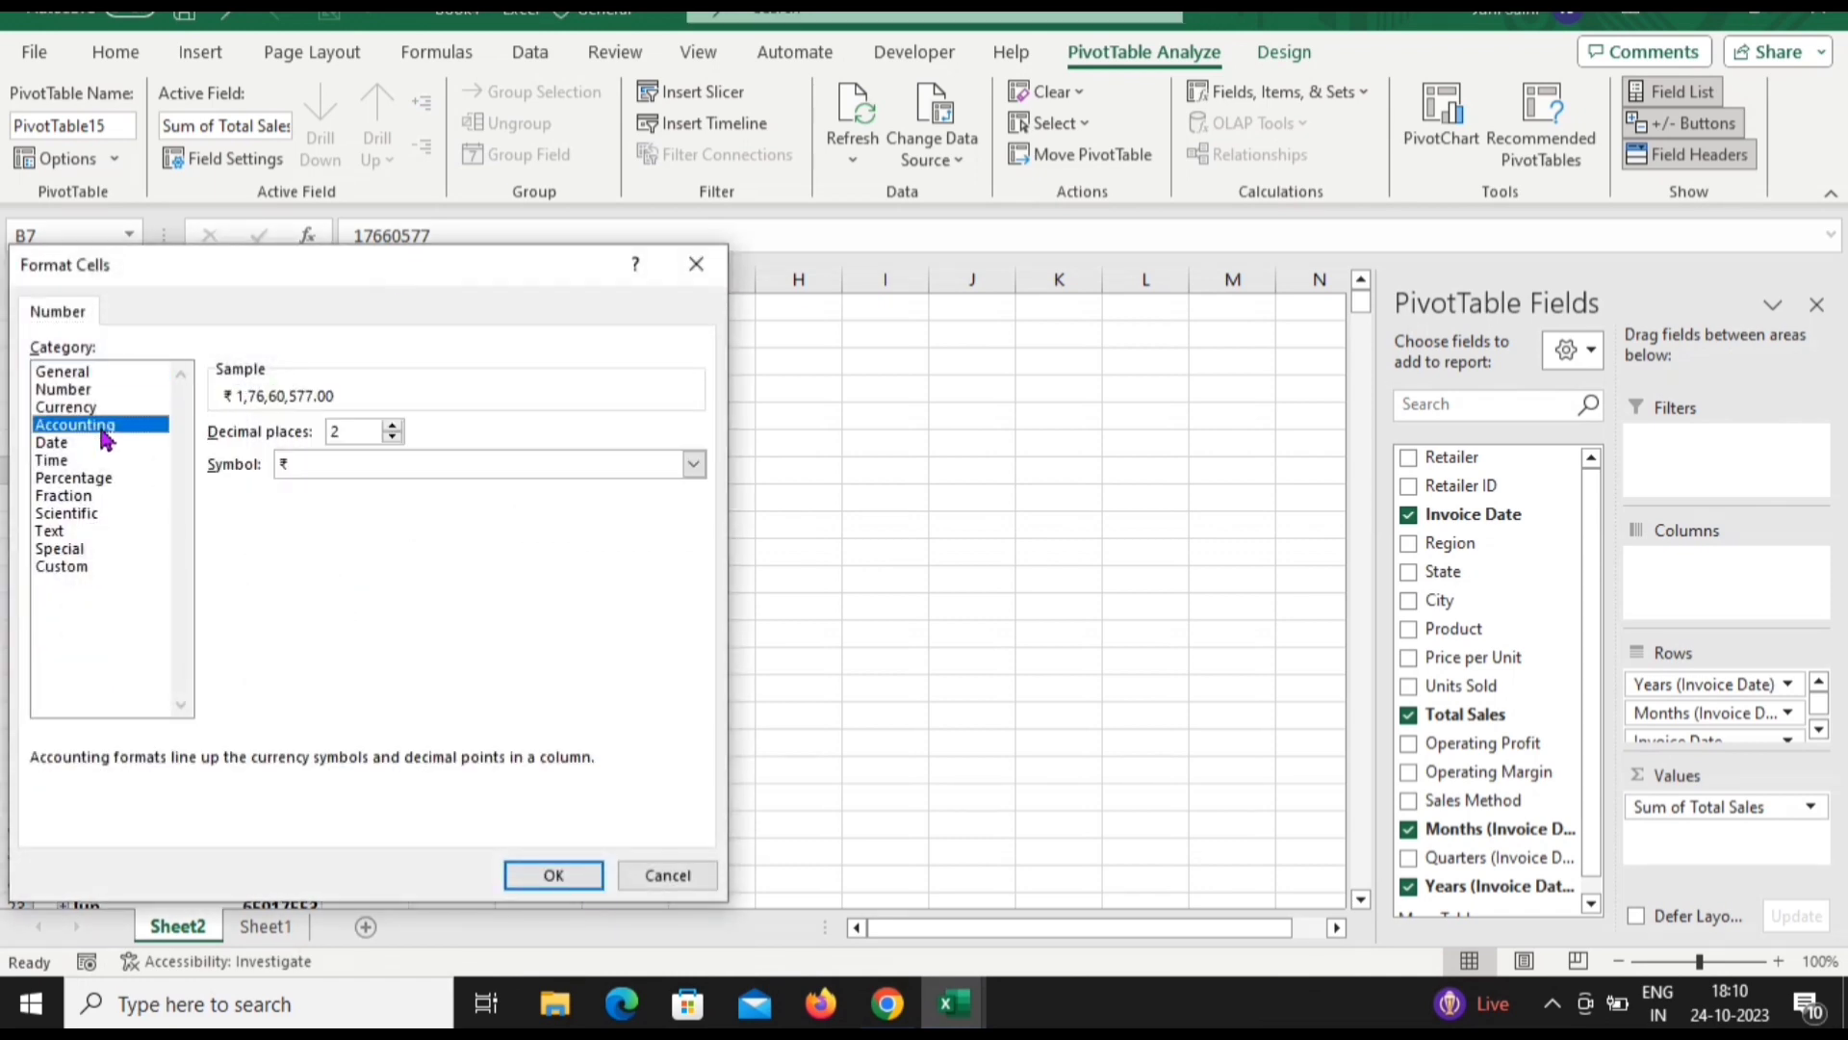
{"action": "left_click", "coordinate": [391, 438]}
{"action": "left_click", "coordinate": [553, 877]}
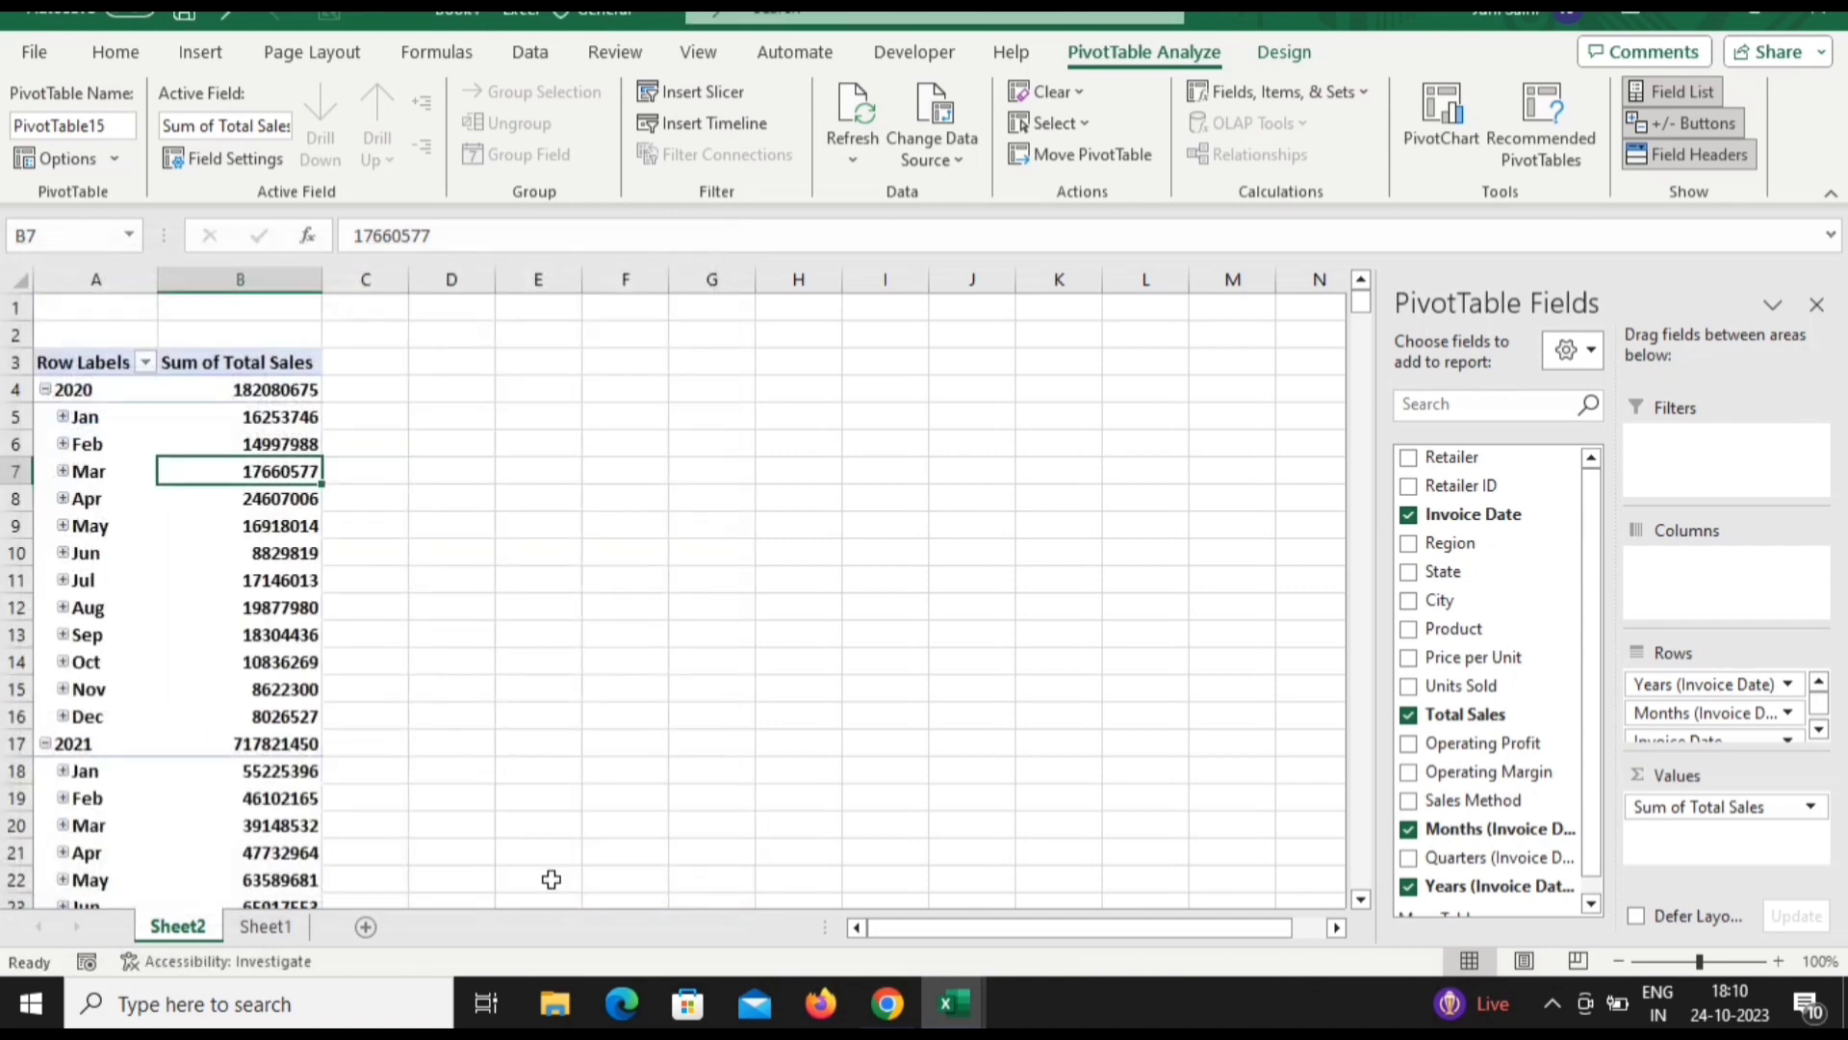
{"action": "left_click", "coordinate": [551, 657]}
{"action": "scroll", "coordinate": [550, 656], "scroll_direction": "down", "scroll_amount": 10}
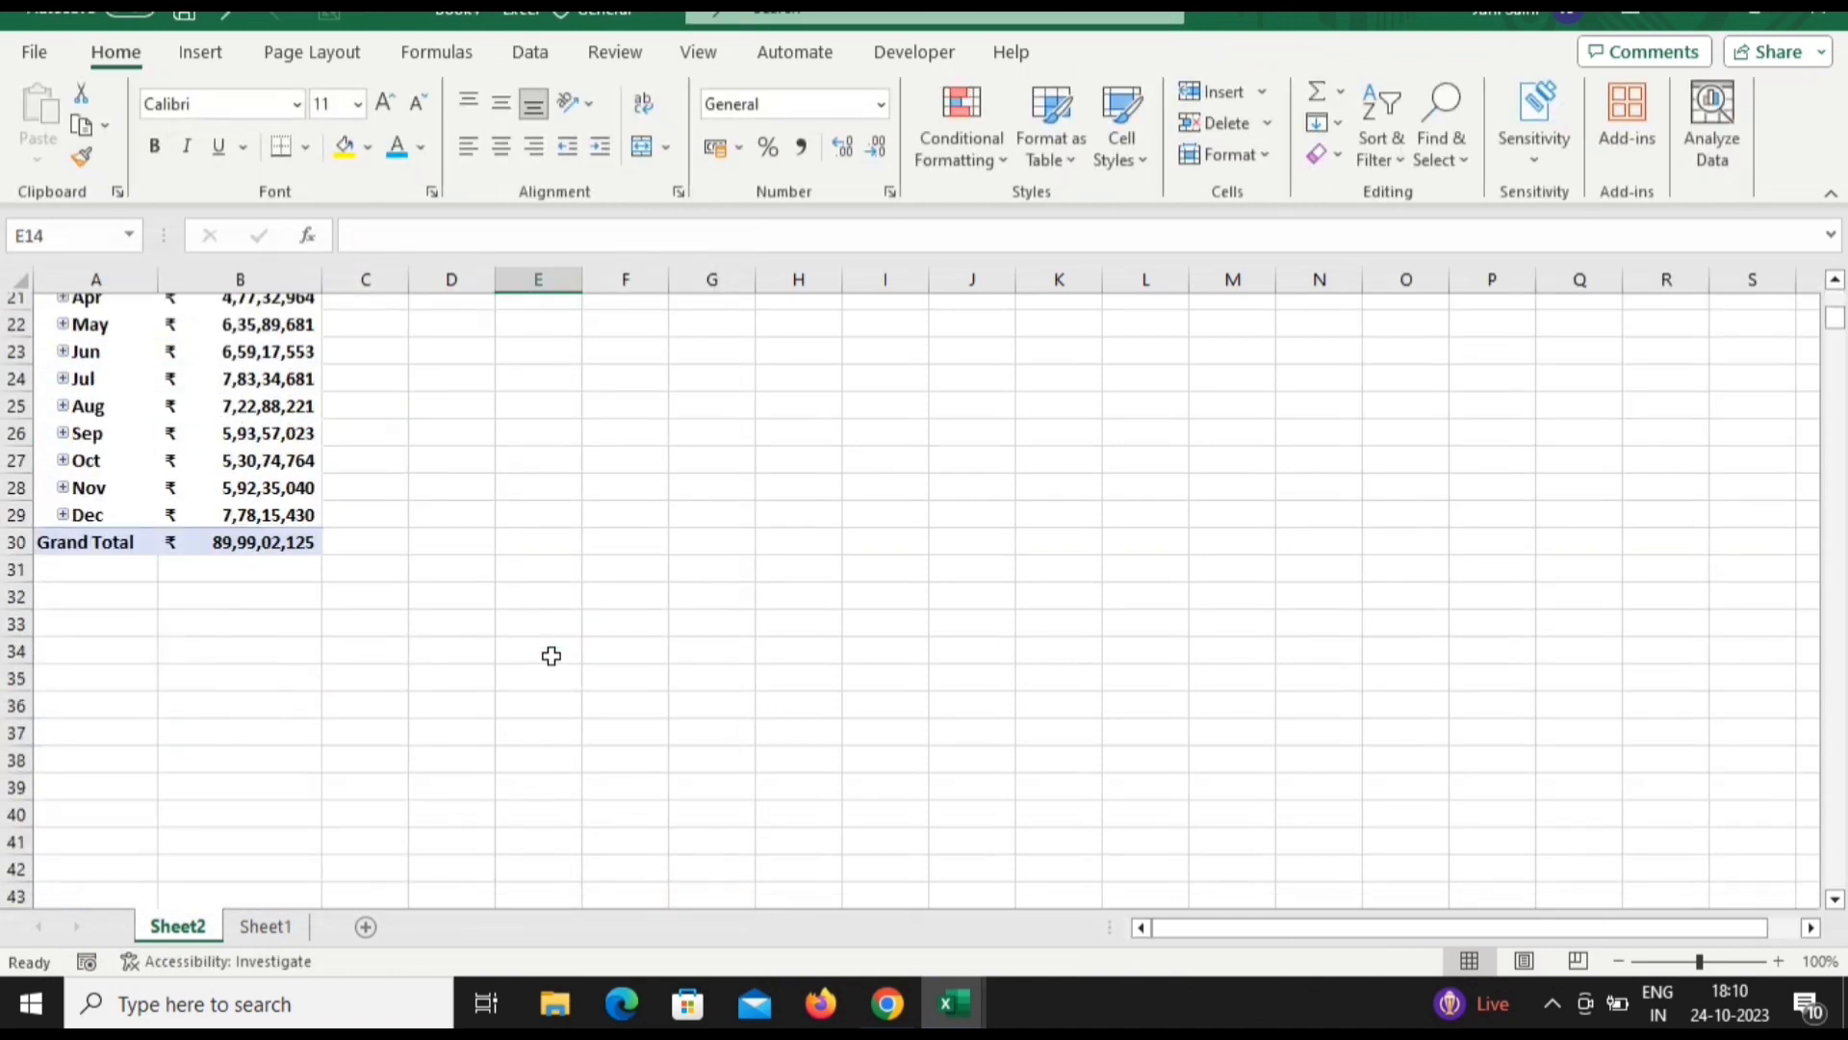
{"action": "scroll", "coordinate": [551, 657], "scroll_direction": "up", "scroll_amount": 6}
{"action": "scroll", "coordinate": [550, 656], "scroll_direction": "up", "scroll_amount": 4}
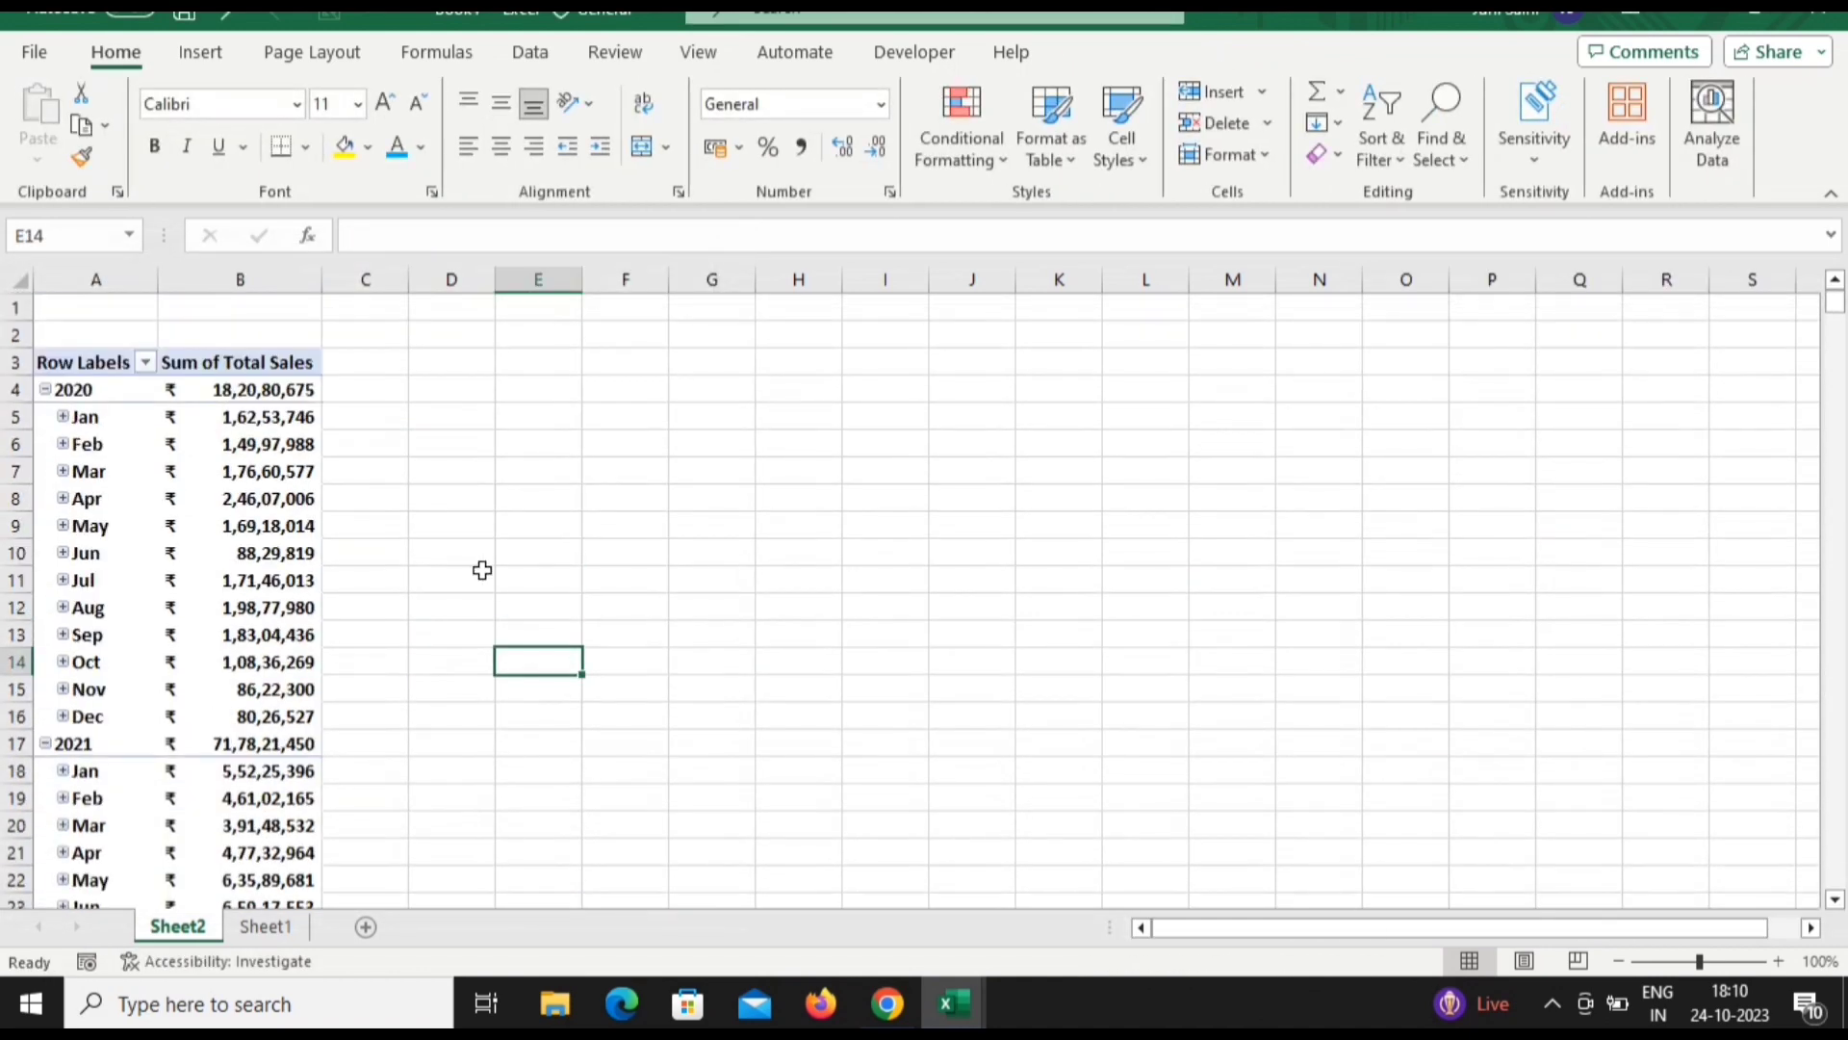
Insert a line PivotChart of the monthly total sales and place it beside the top of the PivotTable
{"action": "left_click", "coordinate": [284, 470]}
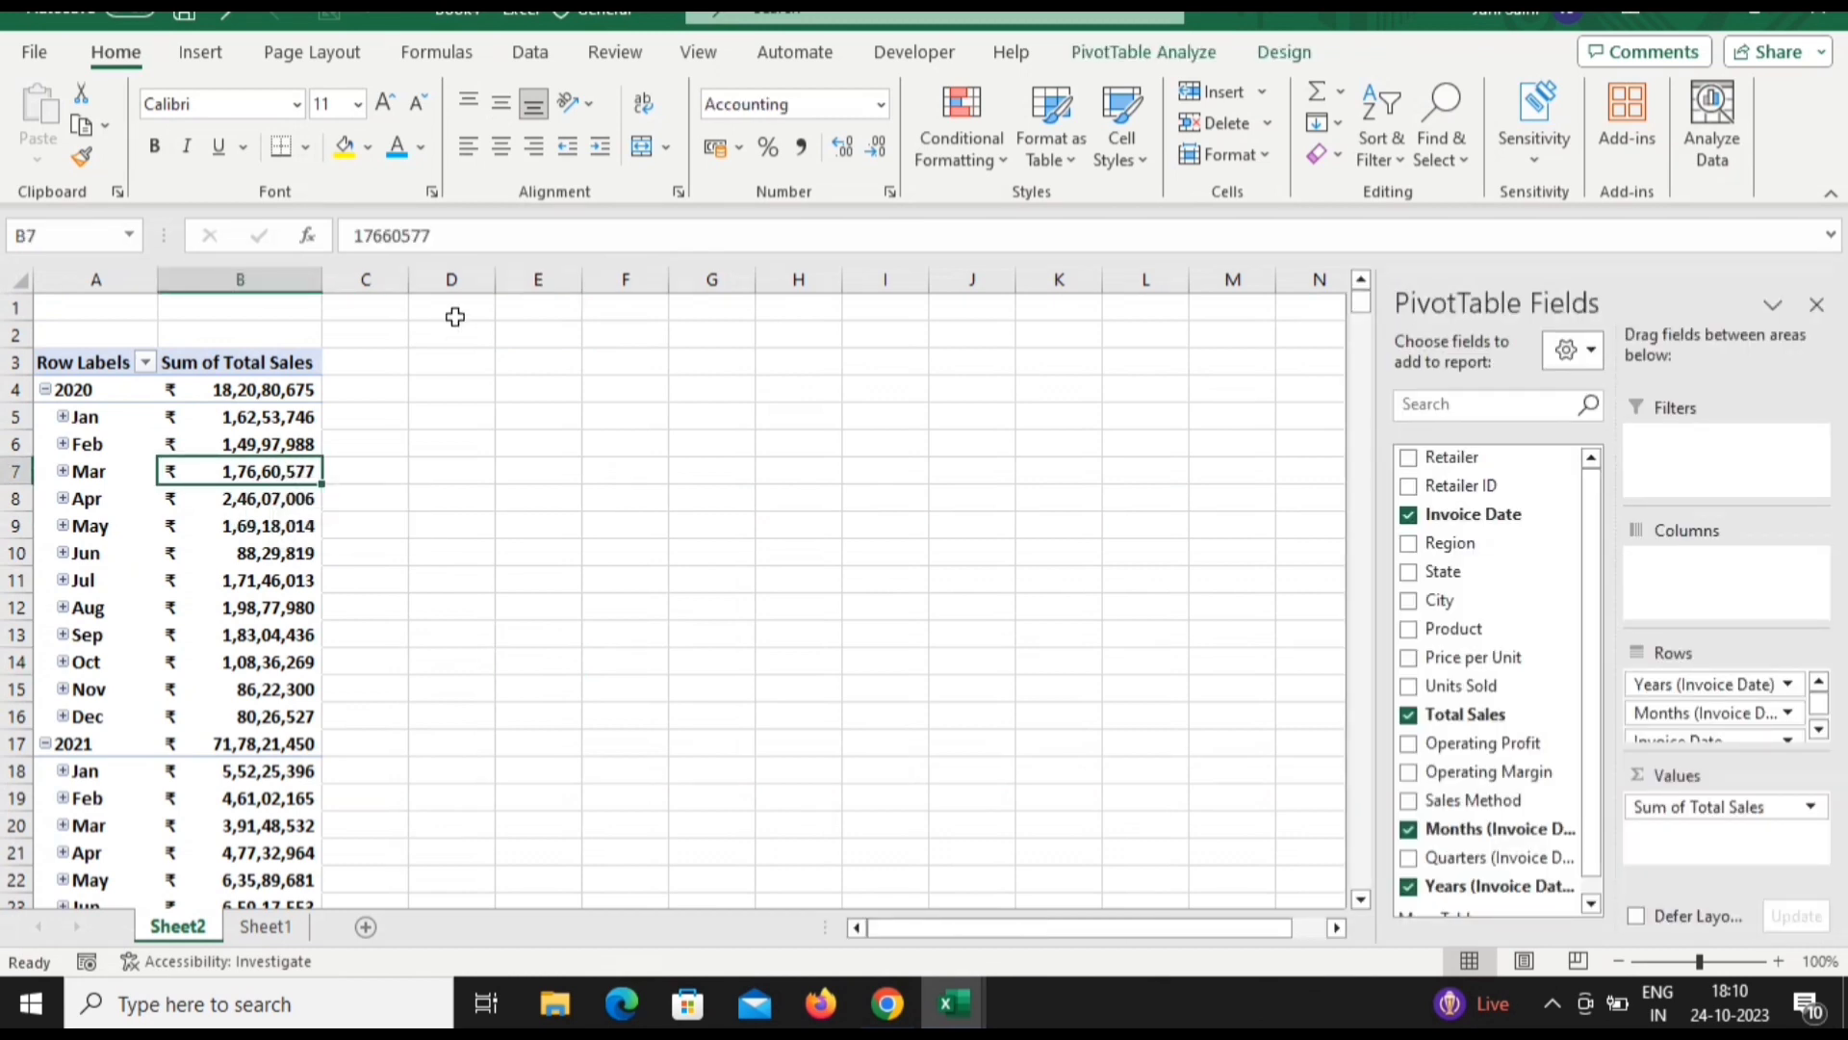
{"action": "left_click", "coordinate": [1124, 58]}
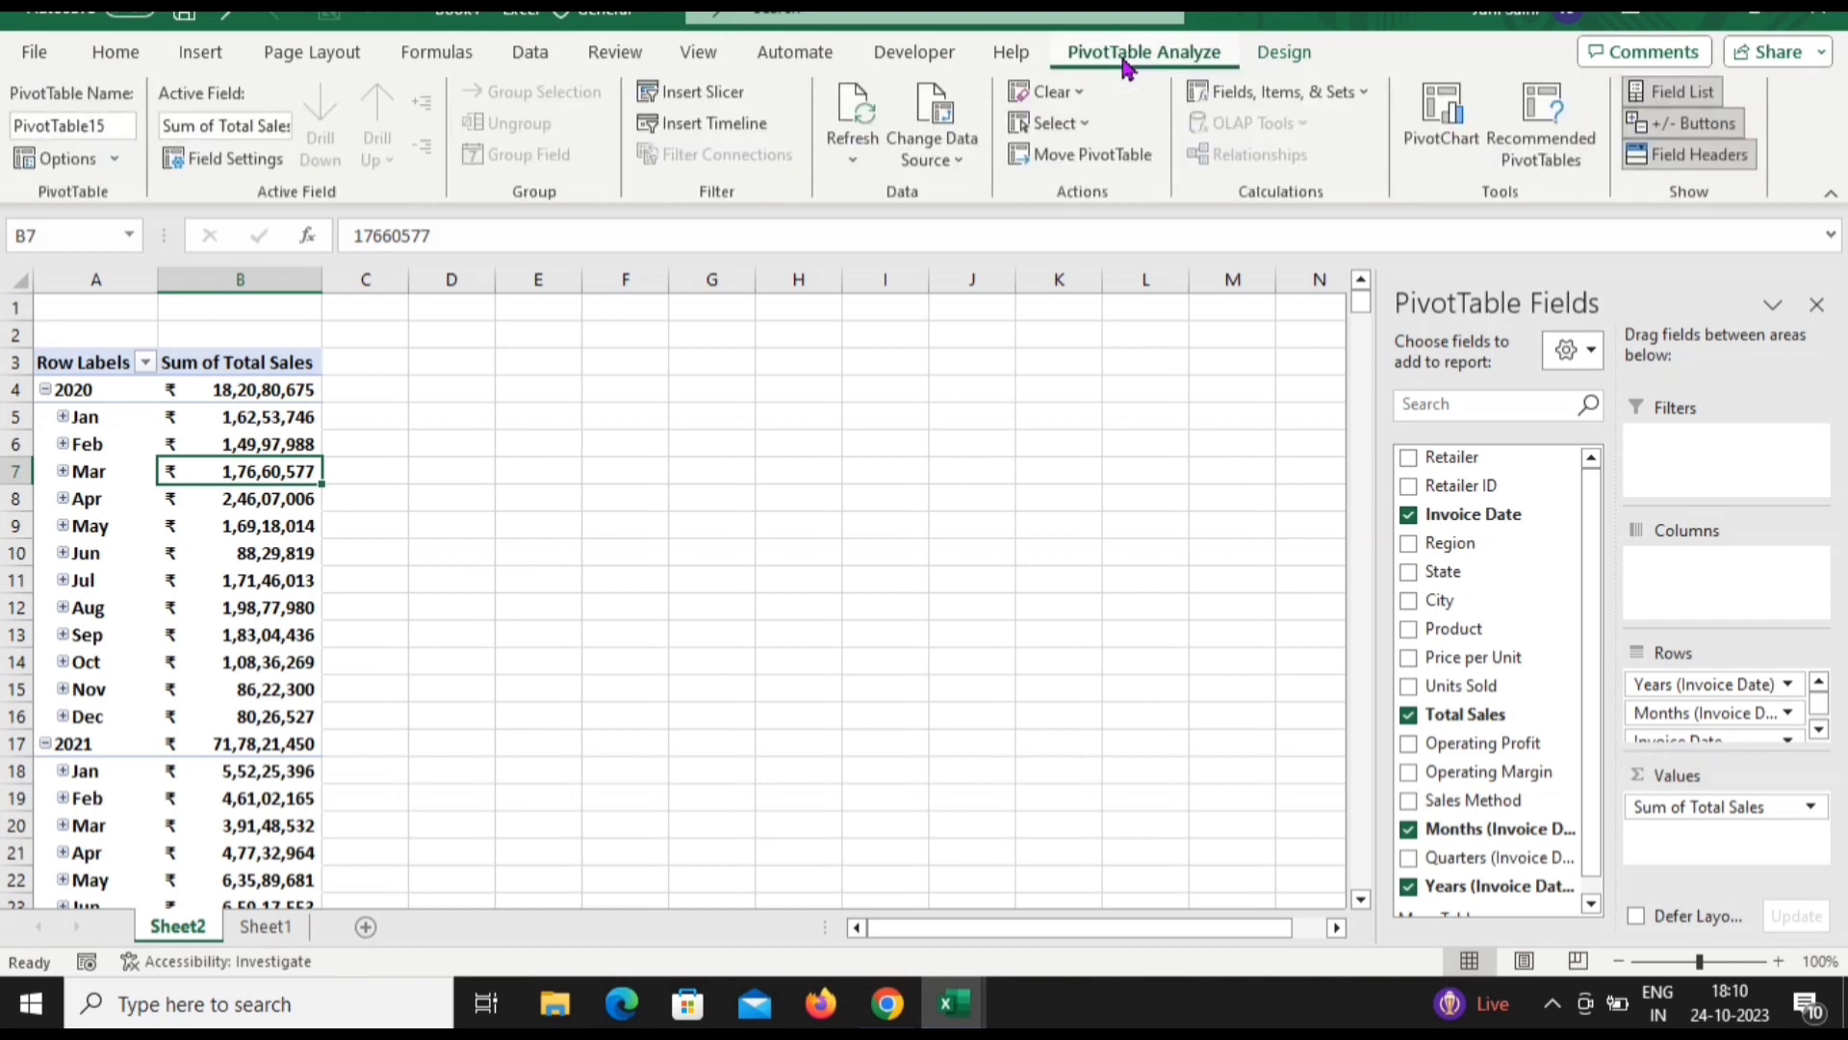
{"action": "left_click", "coordinate": [1420, 127]}
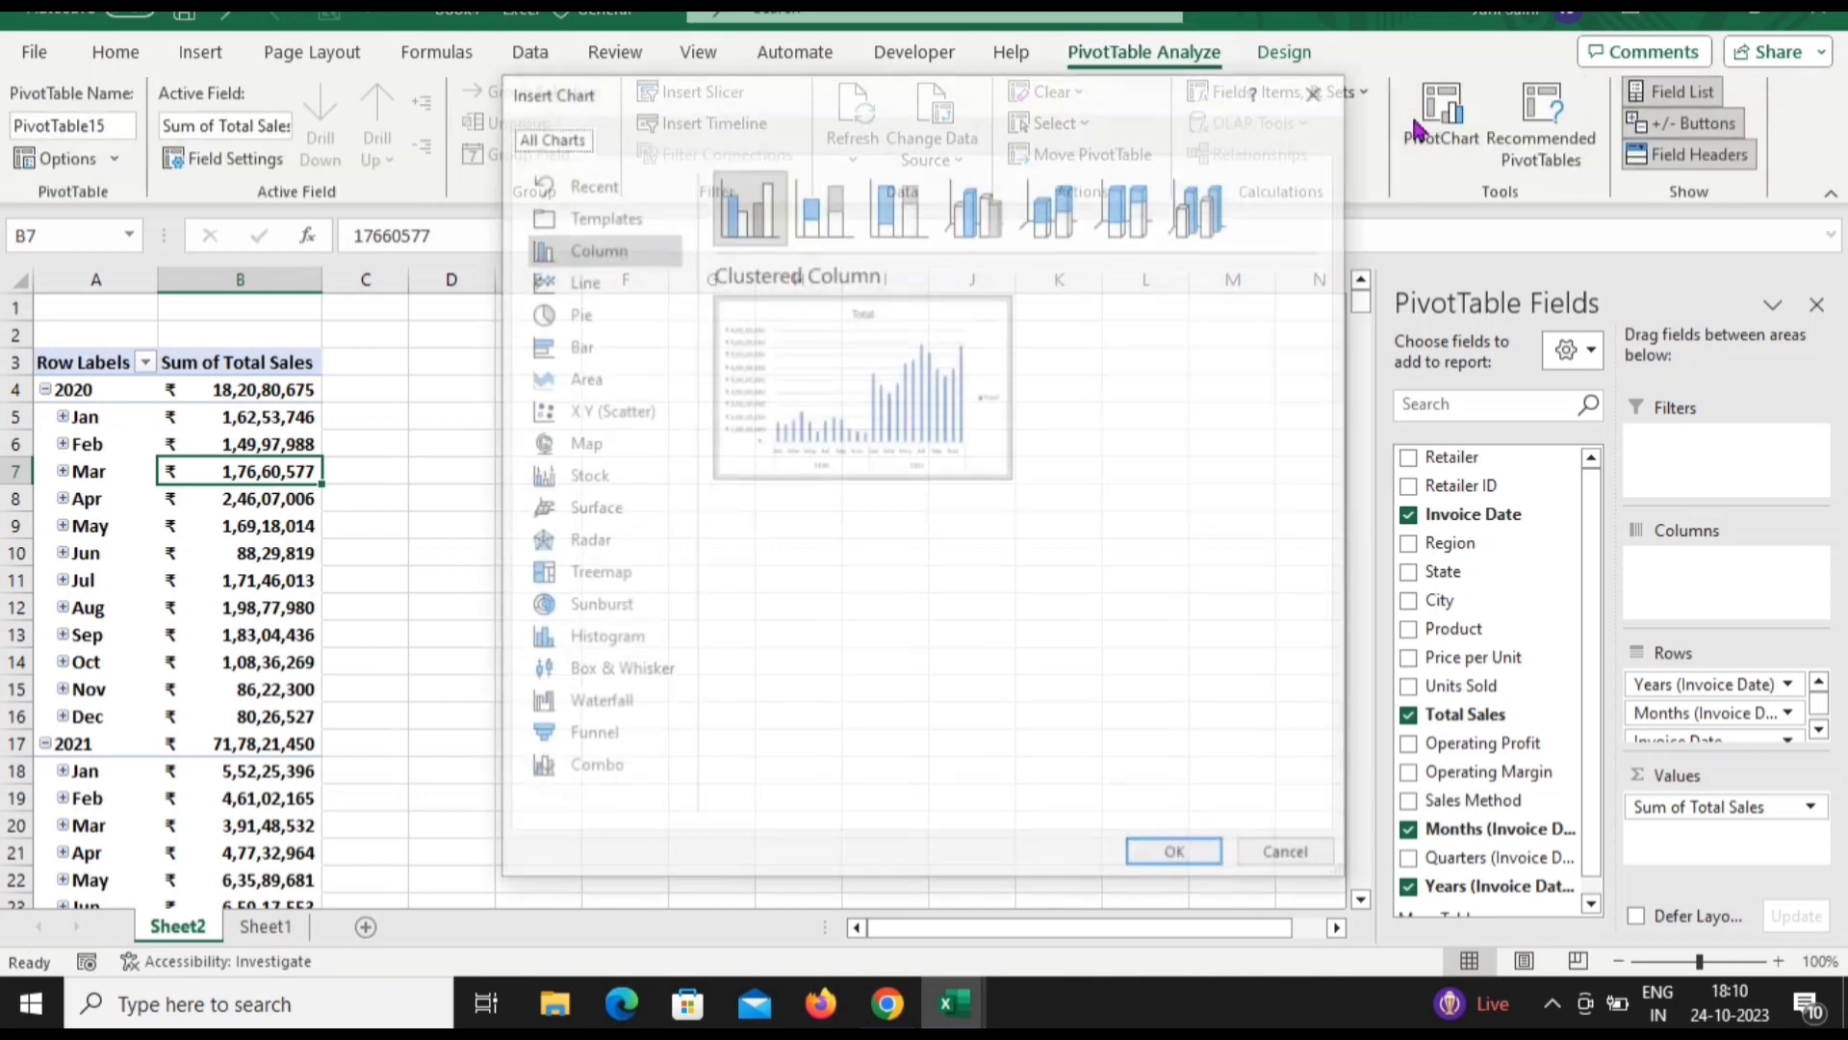
{"action": "left_click", "coordinate": [559, 288]}
{"action": "mouse_move", "coordinate": [778, 357]}
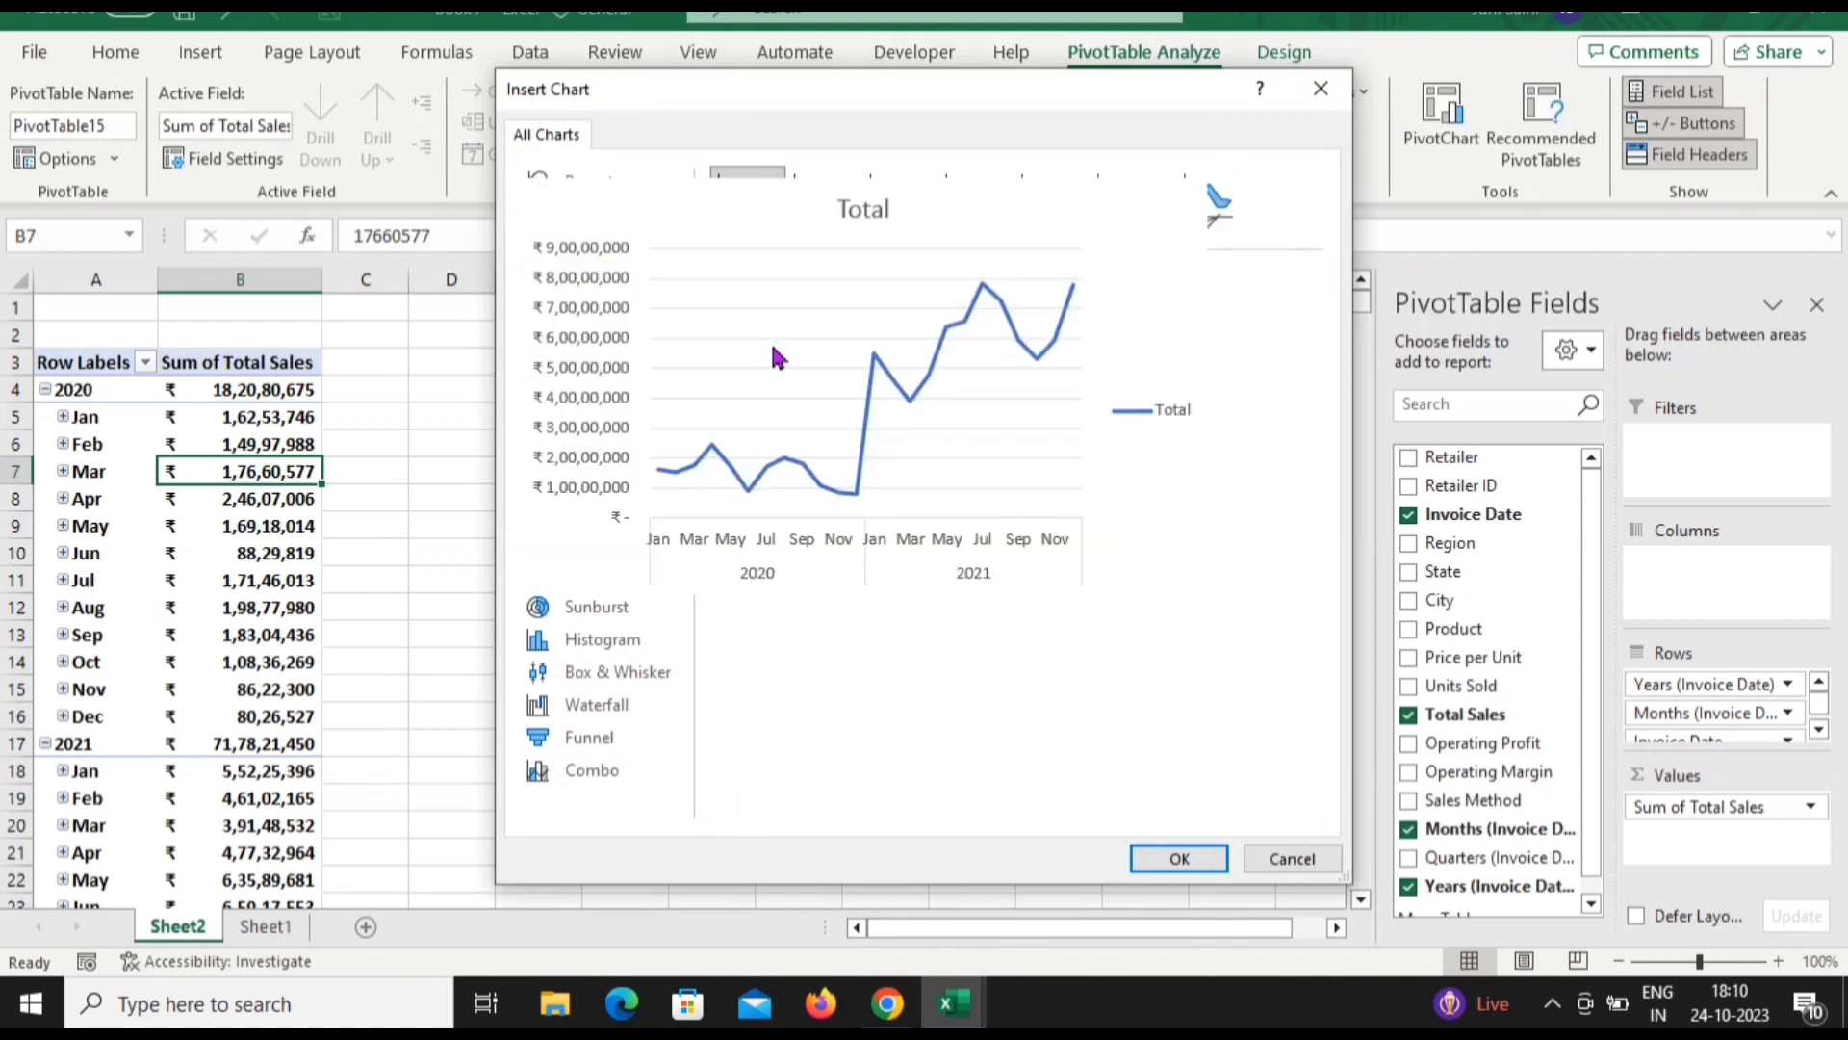
{"action": "left_click", "coordinate": [1180, 856]}
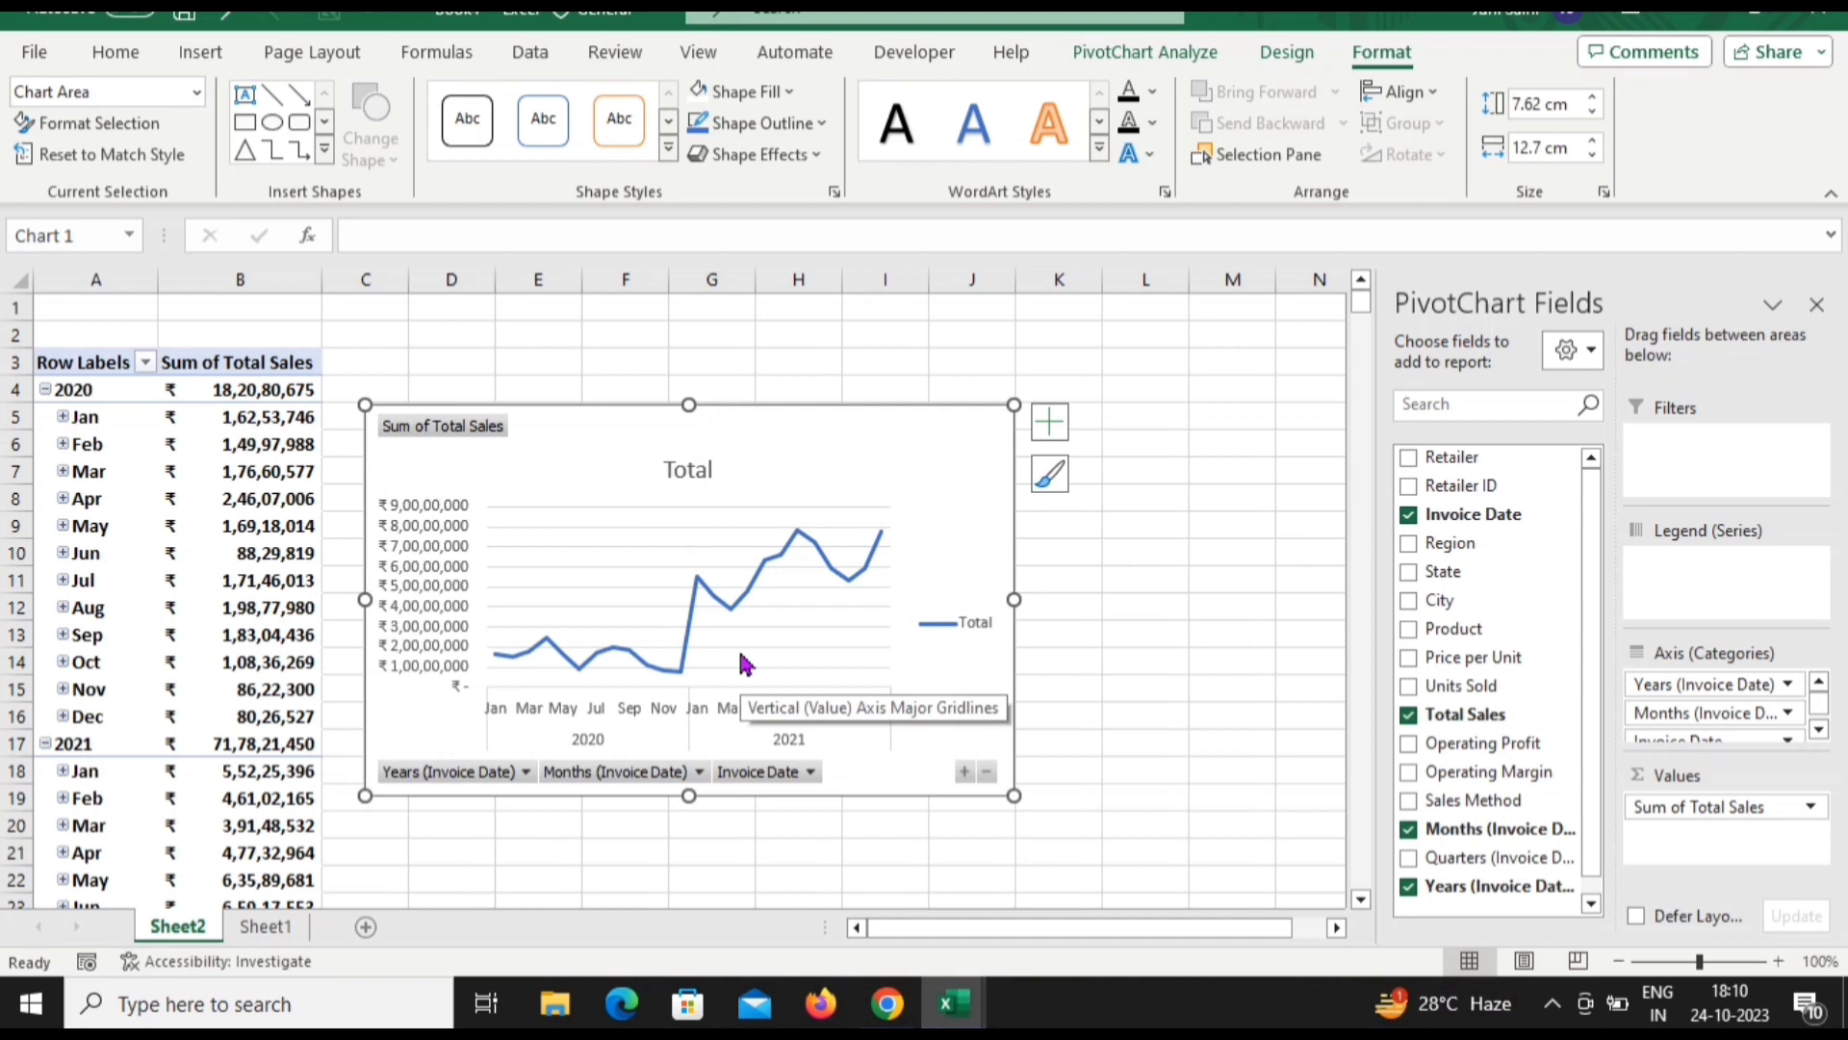
{"action": "left_click_drag", "start_coordinate": [812, 421], "coordinate": [799, 339]}
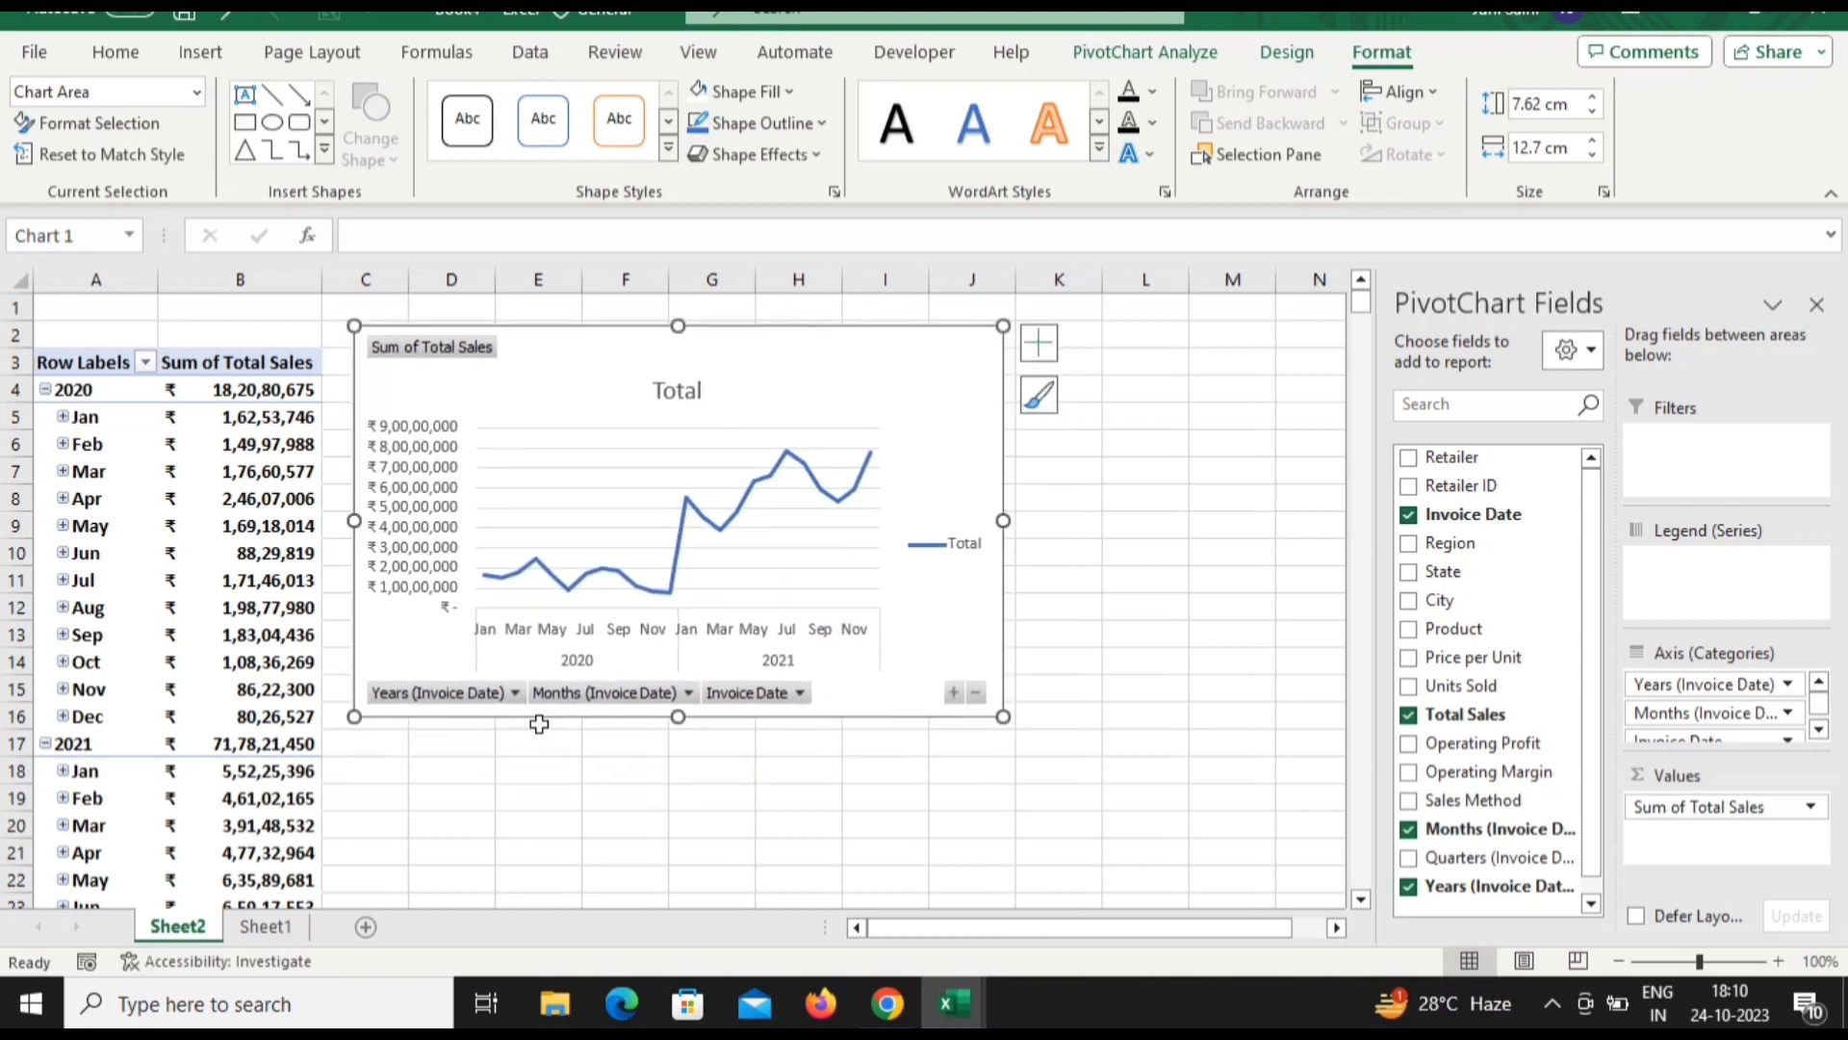
{"action": "left_click", "coordinate": [515, 823]}
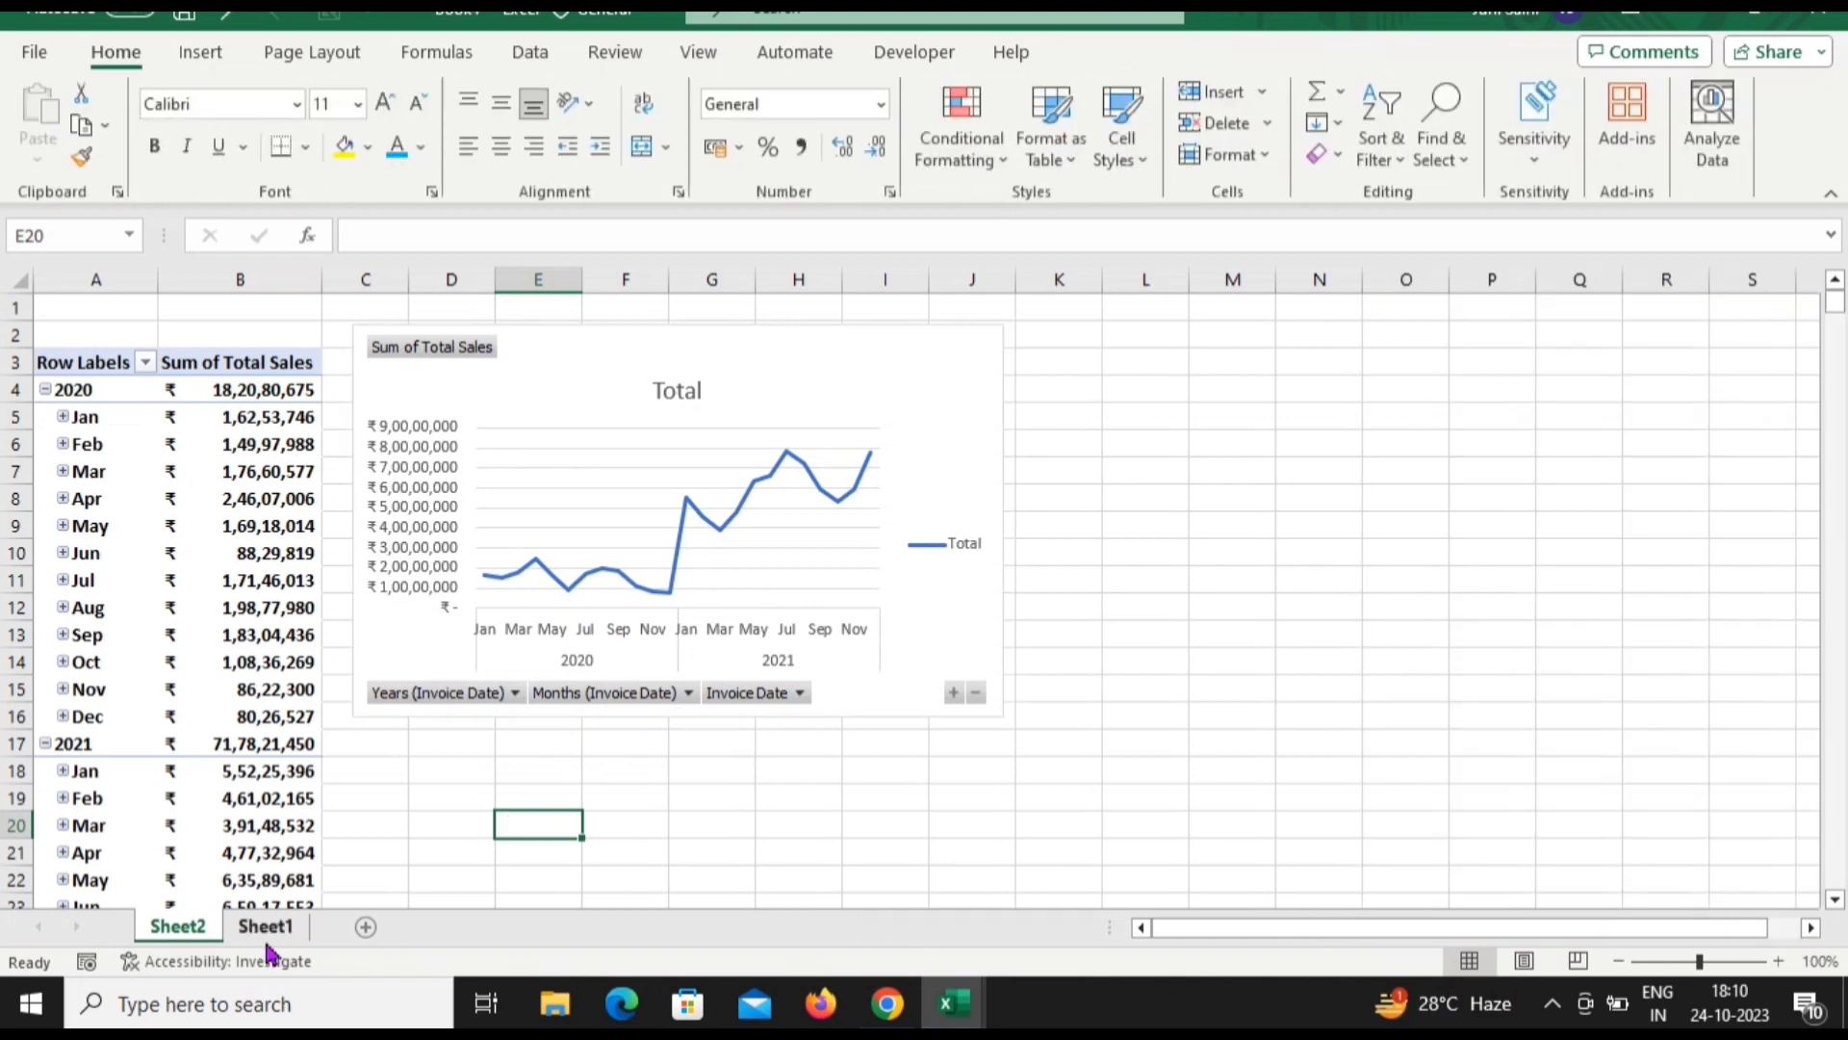
Create another PivotTable on a new worksheet from the Sheet1 data, with State in the rows and Total Sales as the summed values
{"action": "left_click", "coordinate": [265, 926]}
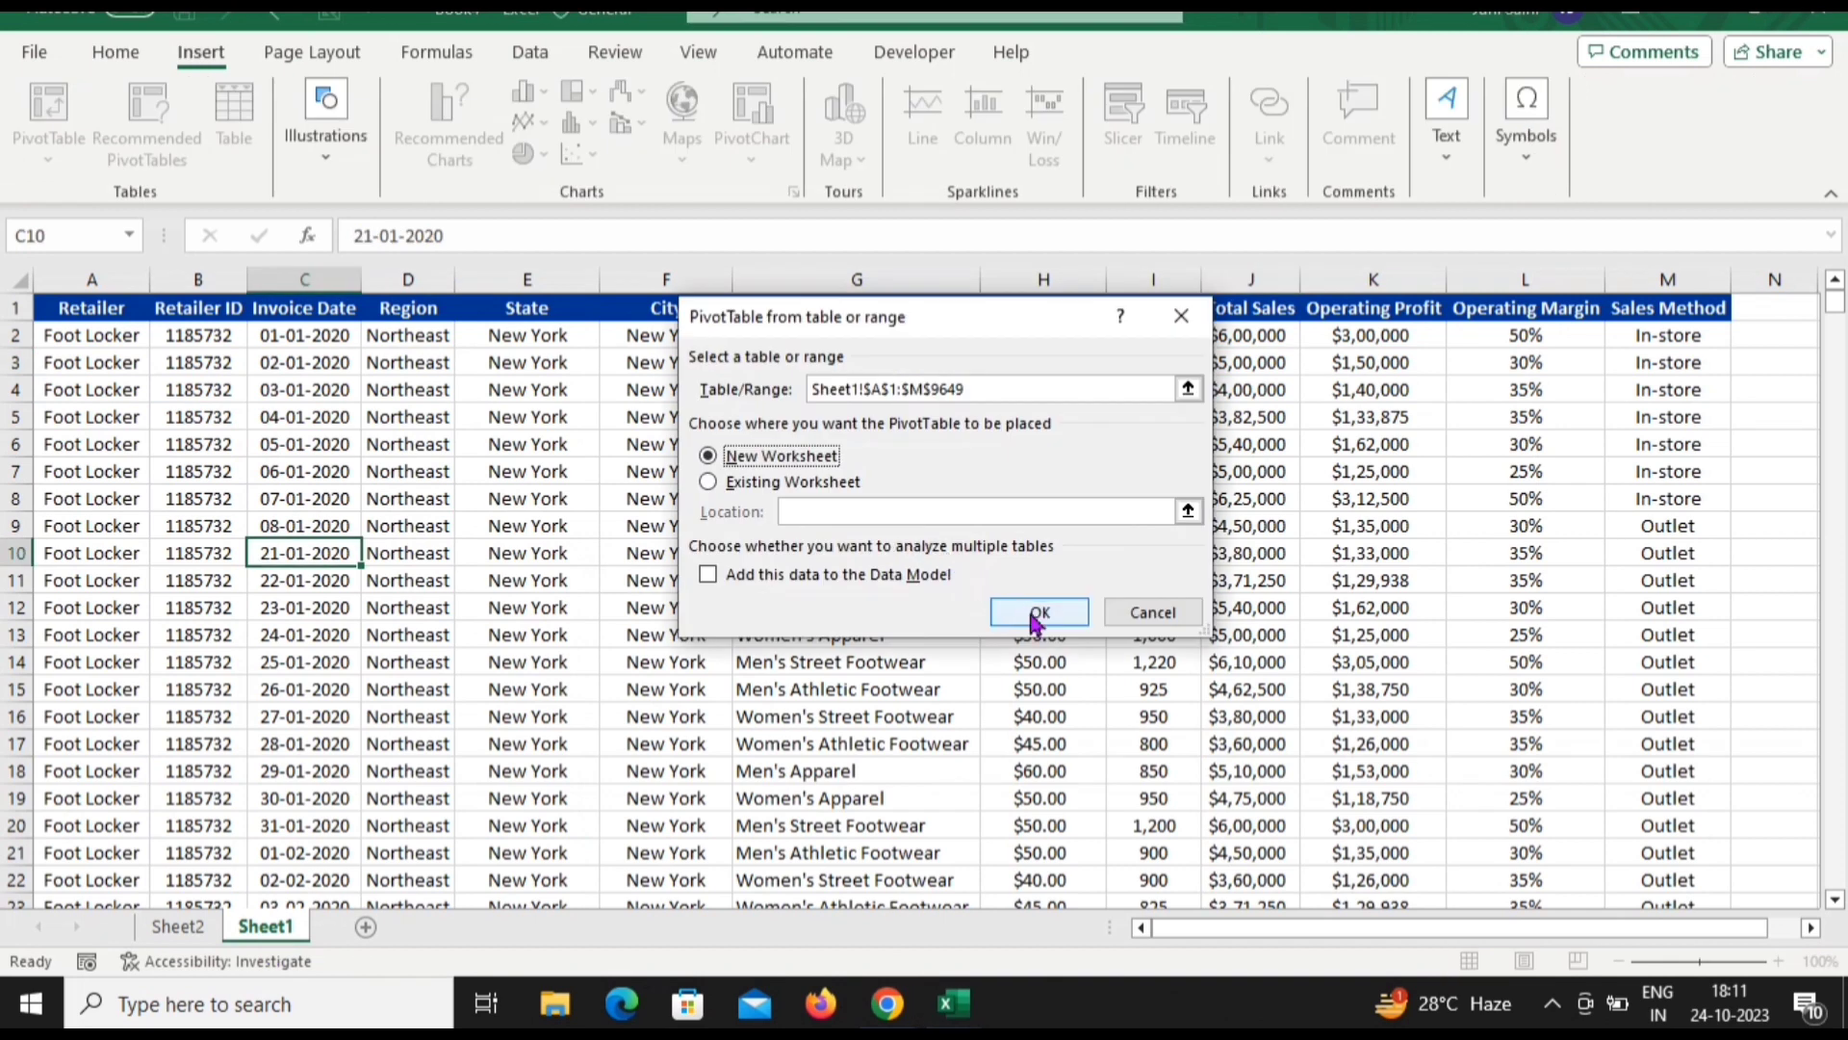
{"action": "left_click", "coordinate": [1037, 616]}
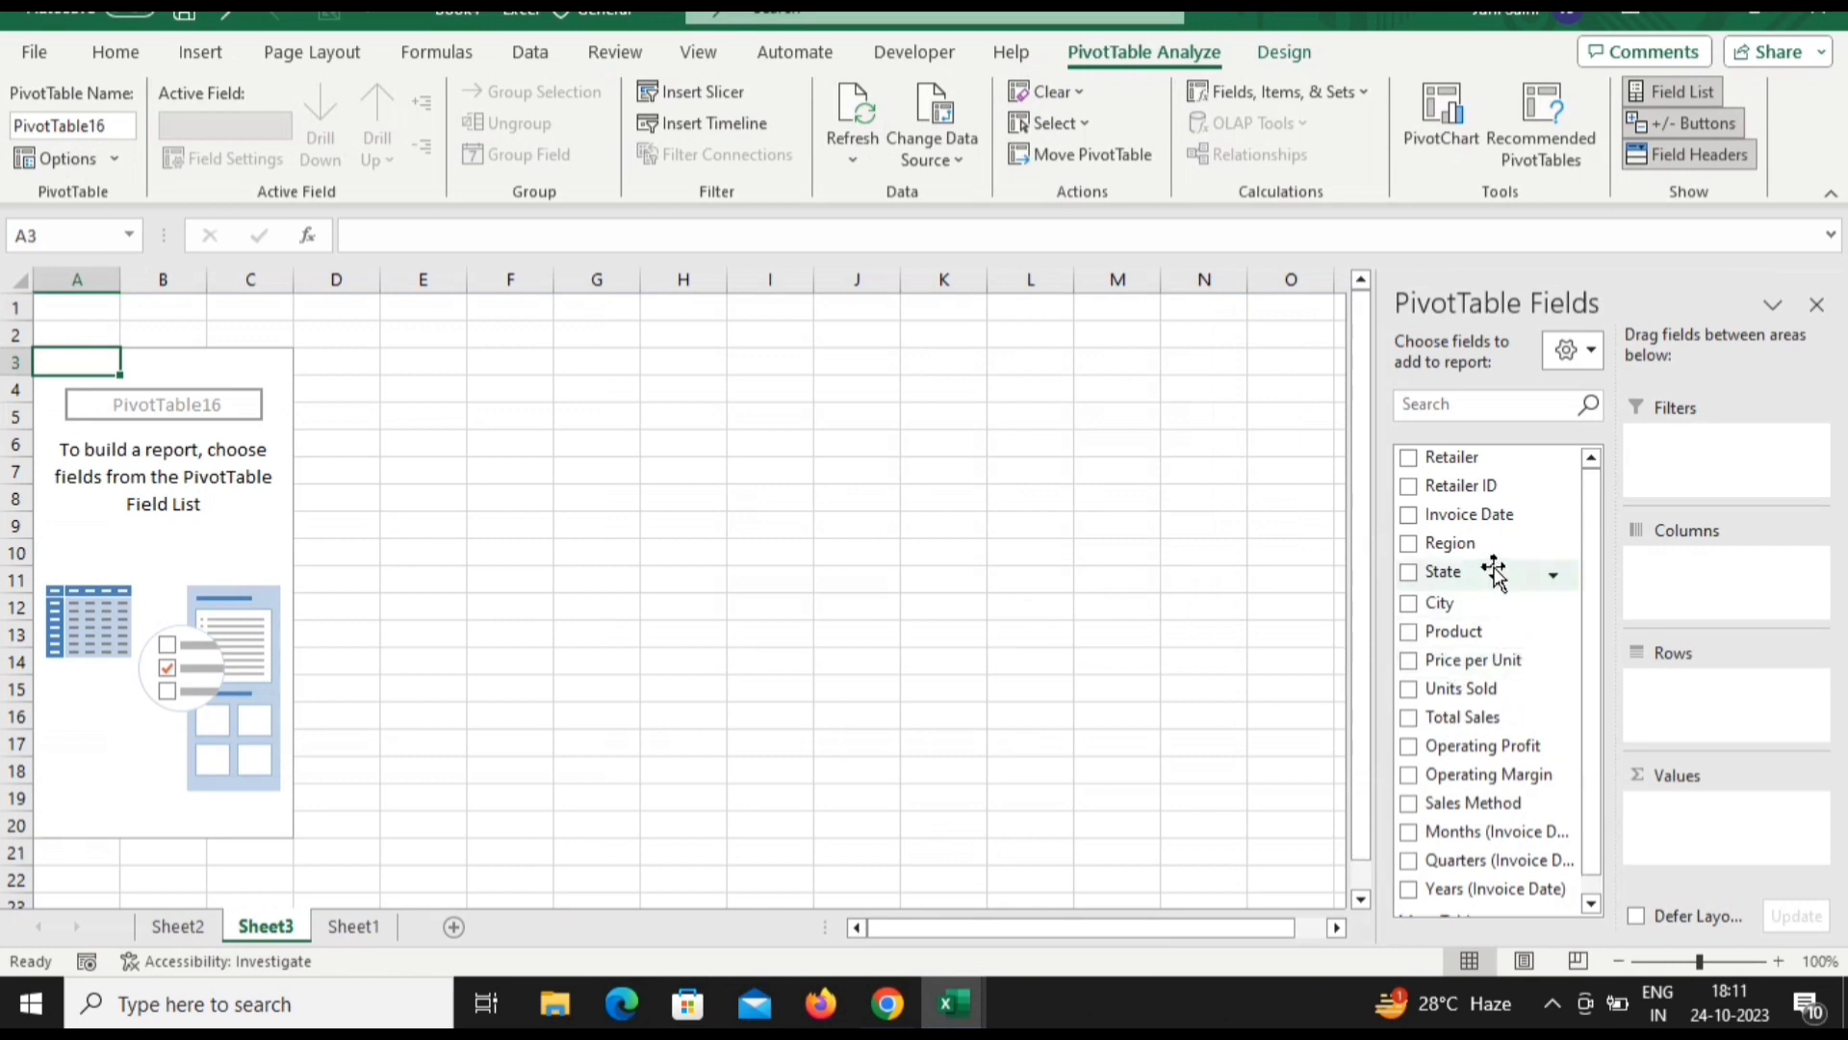
{"action": "left_click_drag", "start_coordinate": [1494, 571], "coordinate": [1716, 710]}
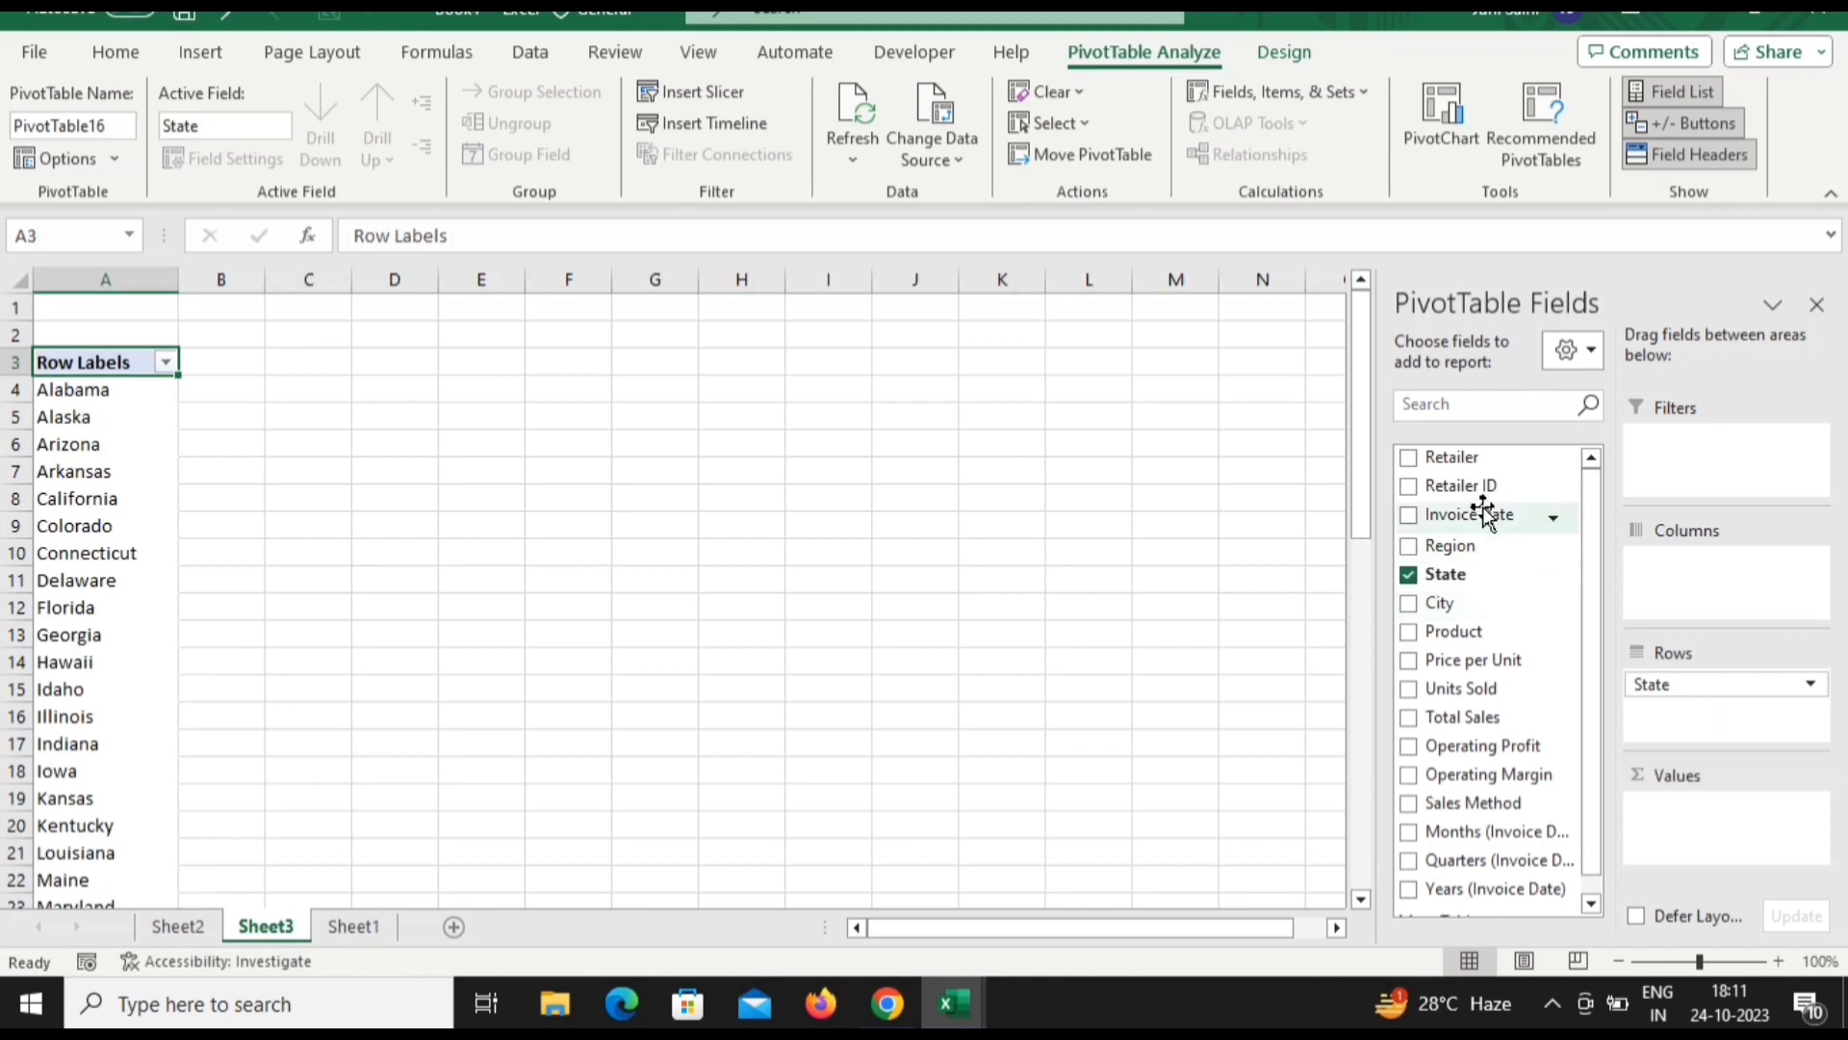
{"action": "left_click_drag", "start_coordinate": [1487, 719], "coordinate": [1718, 849]}
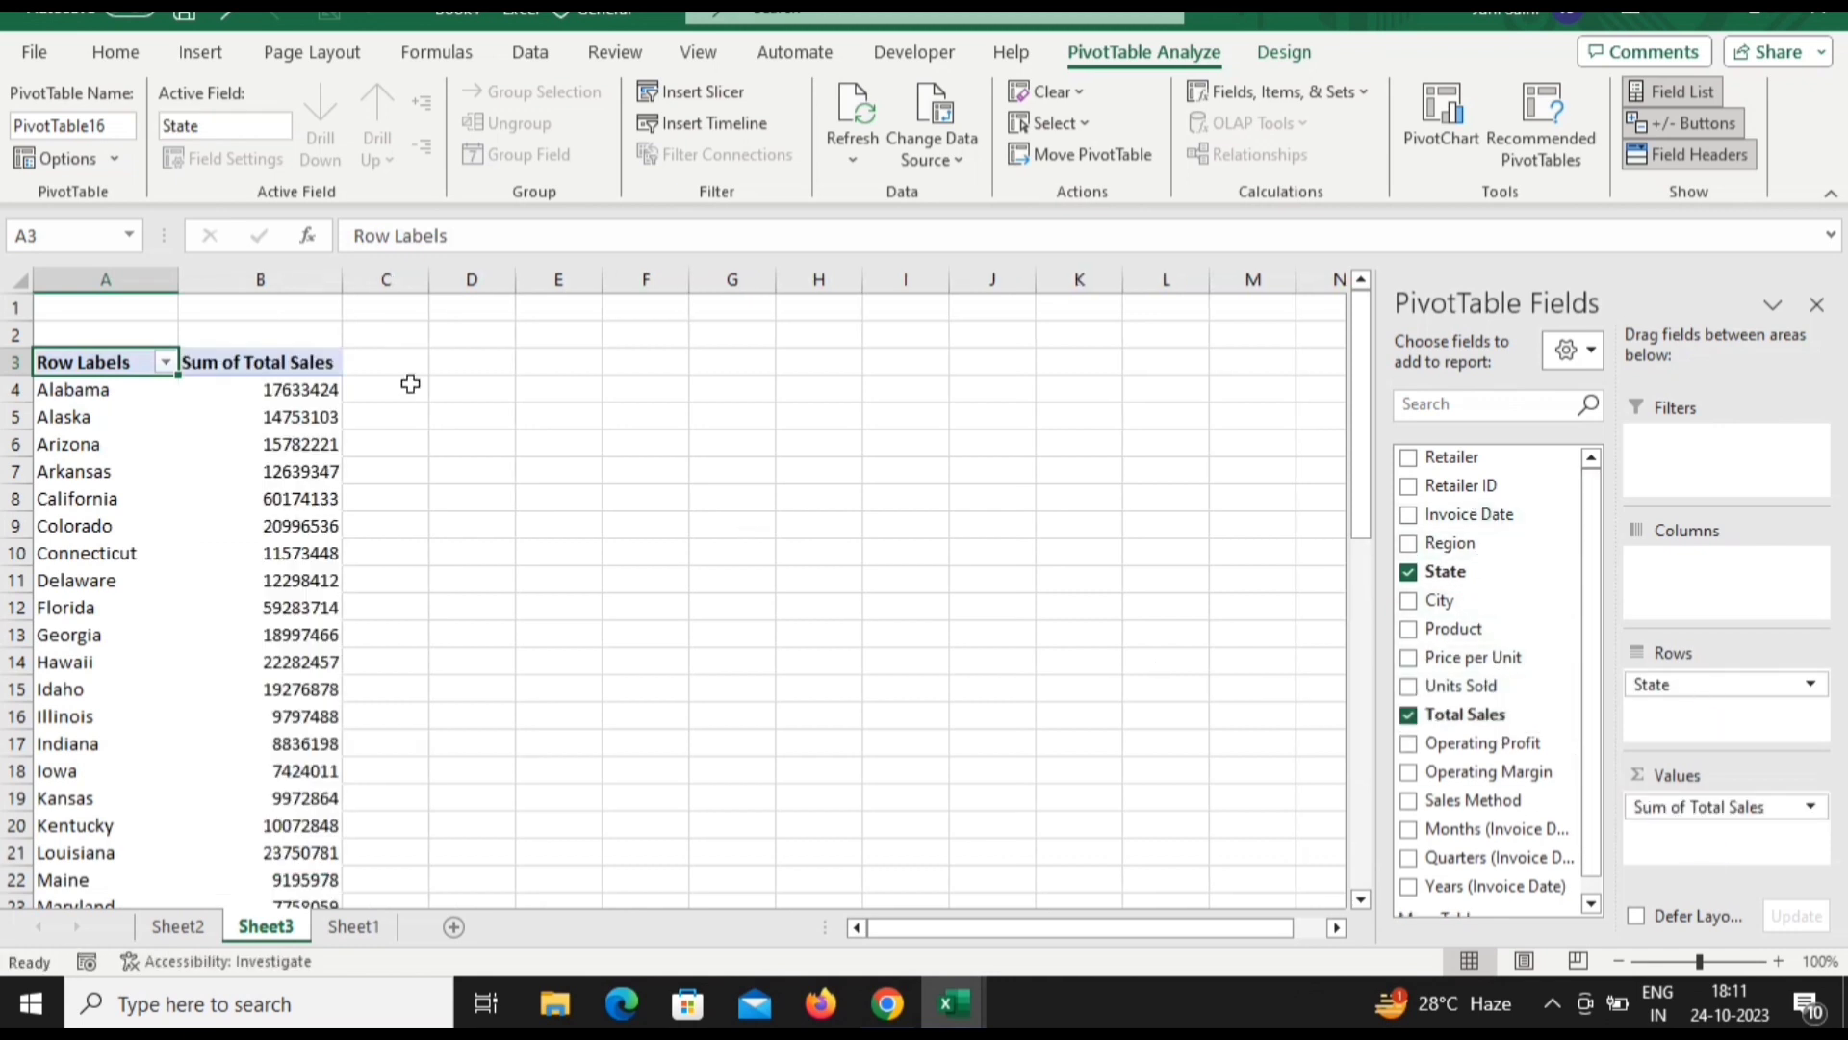
Link D4 to the first state with =A4 and fill the formula across D4:E53 to mirror all states and their sales
{"action": "mouse_move", "coordinate": [194, 641]}
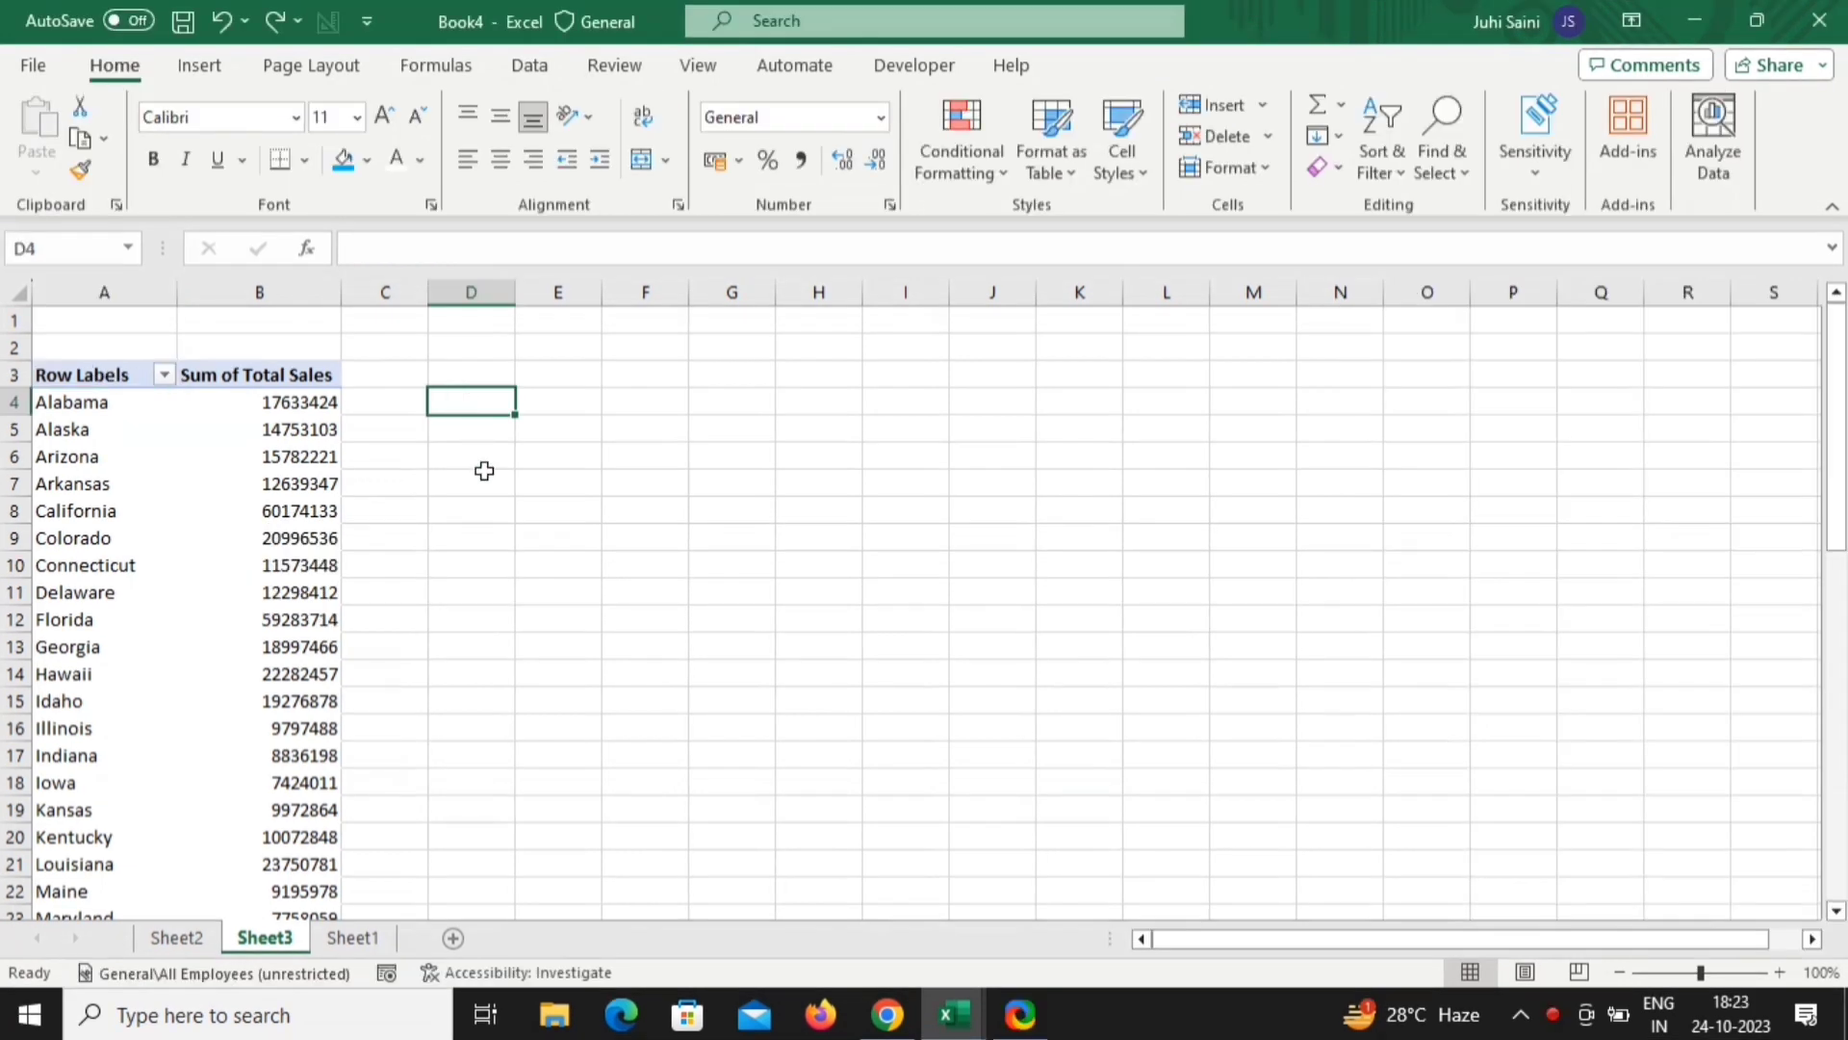
{"action": "type", "text": "="}
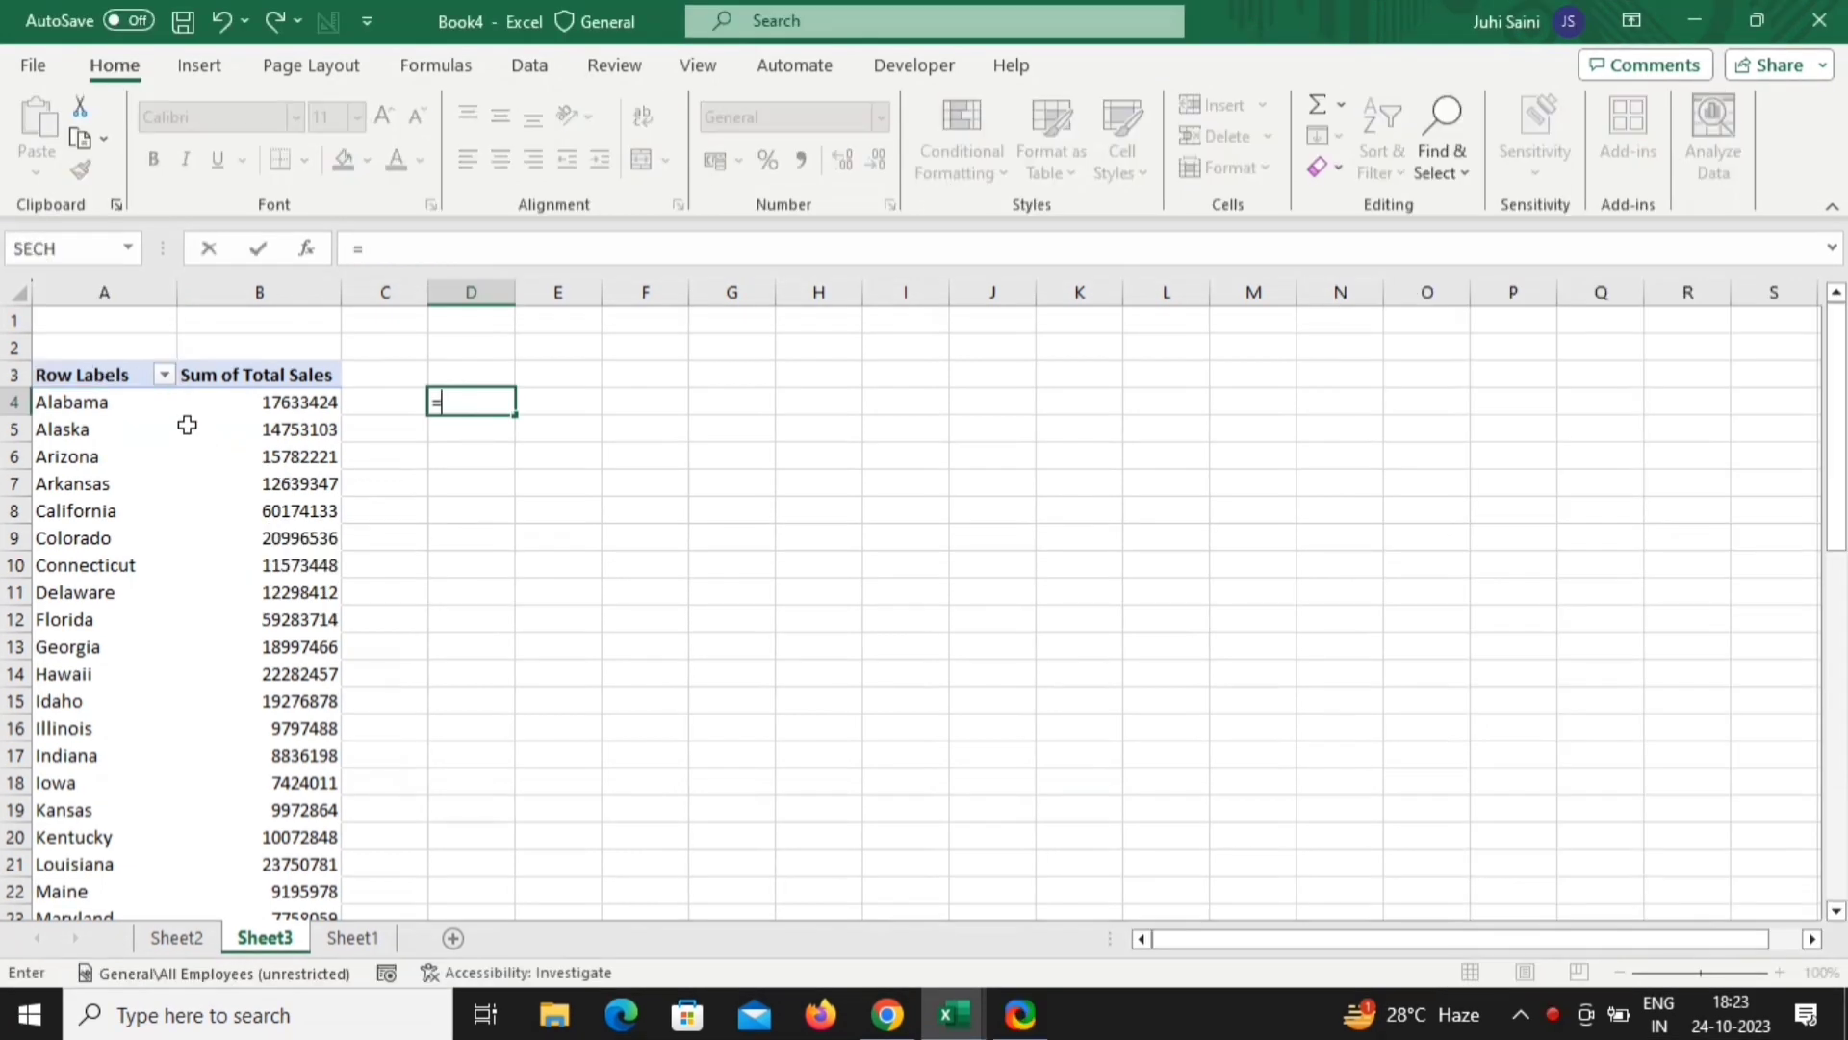
{"action": "left_click", "coordinate": [137, 401]}
{"action": "key", "text": "Return"}
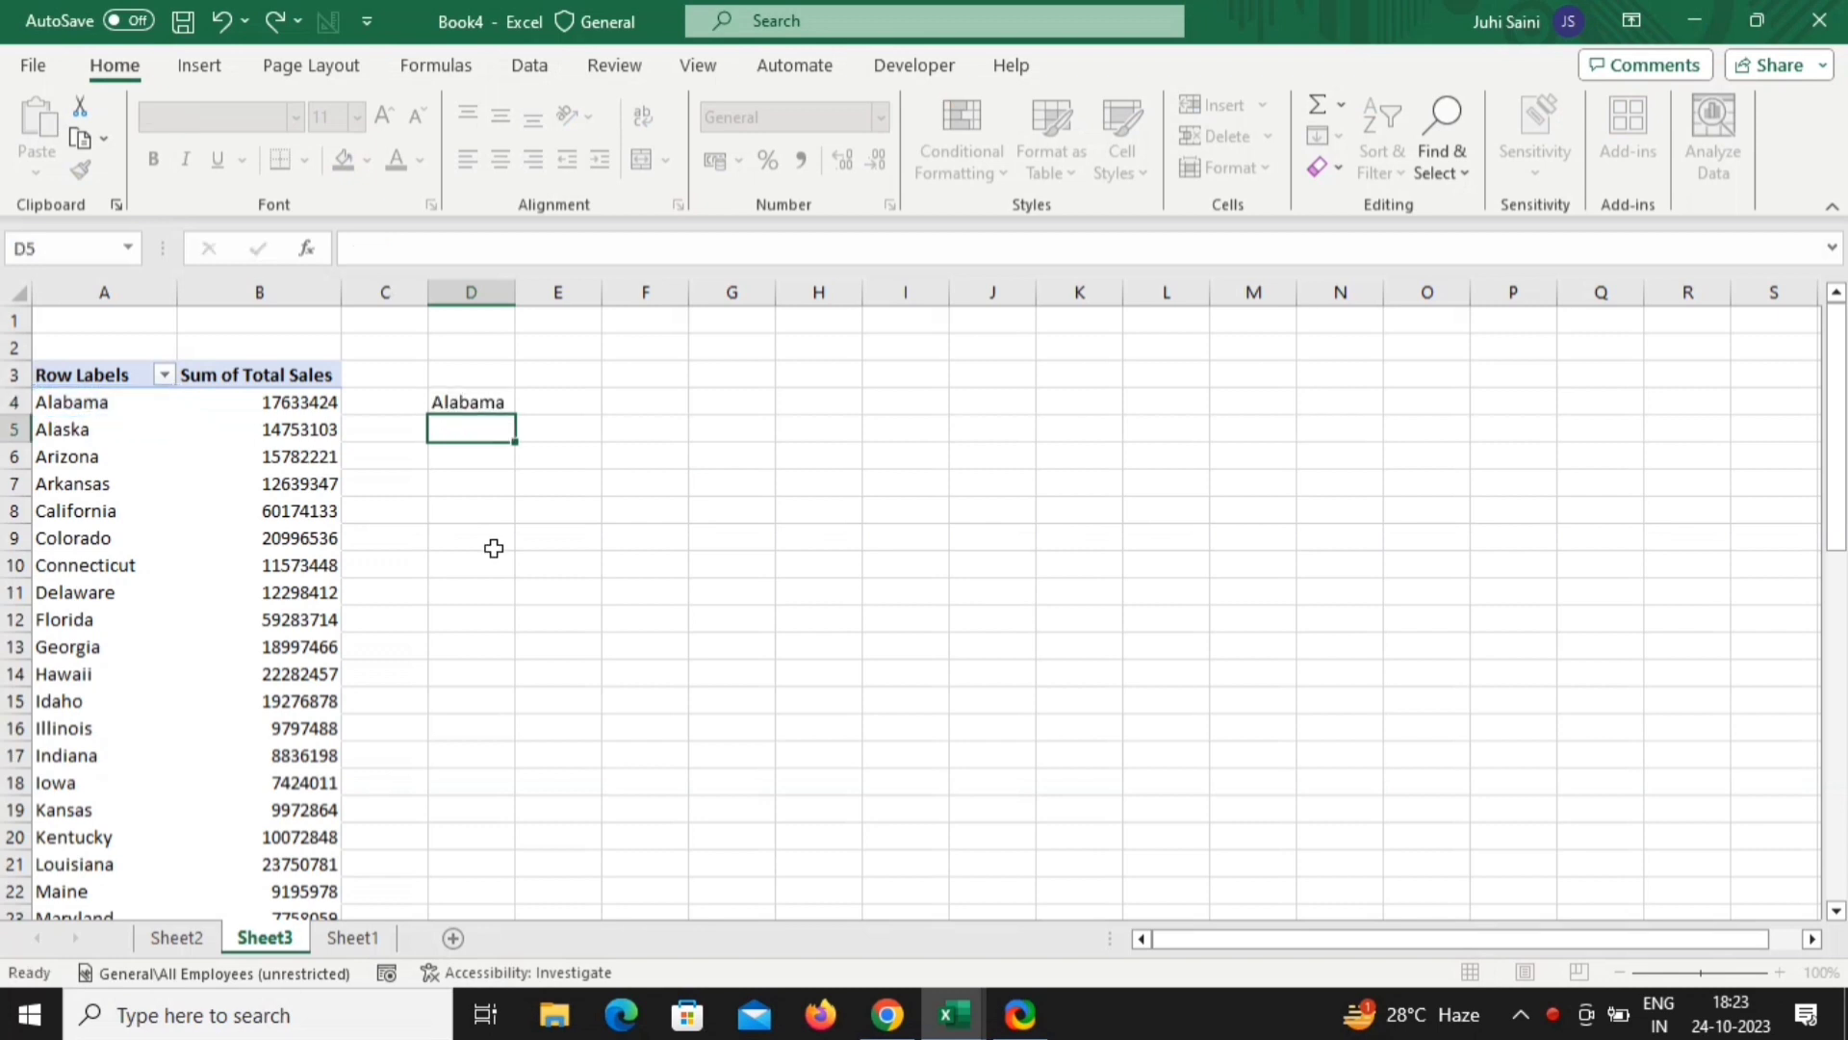
{"action": "key", "text": "Up"}
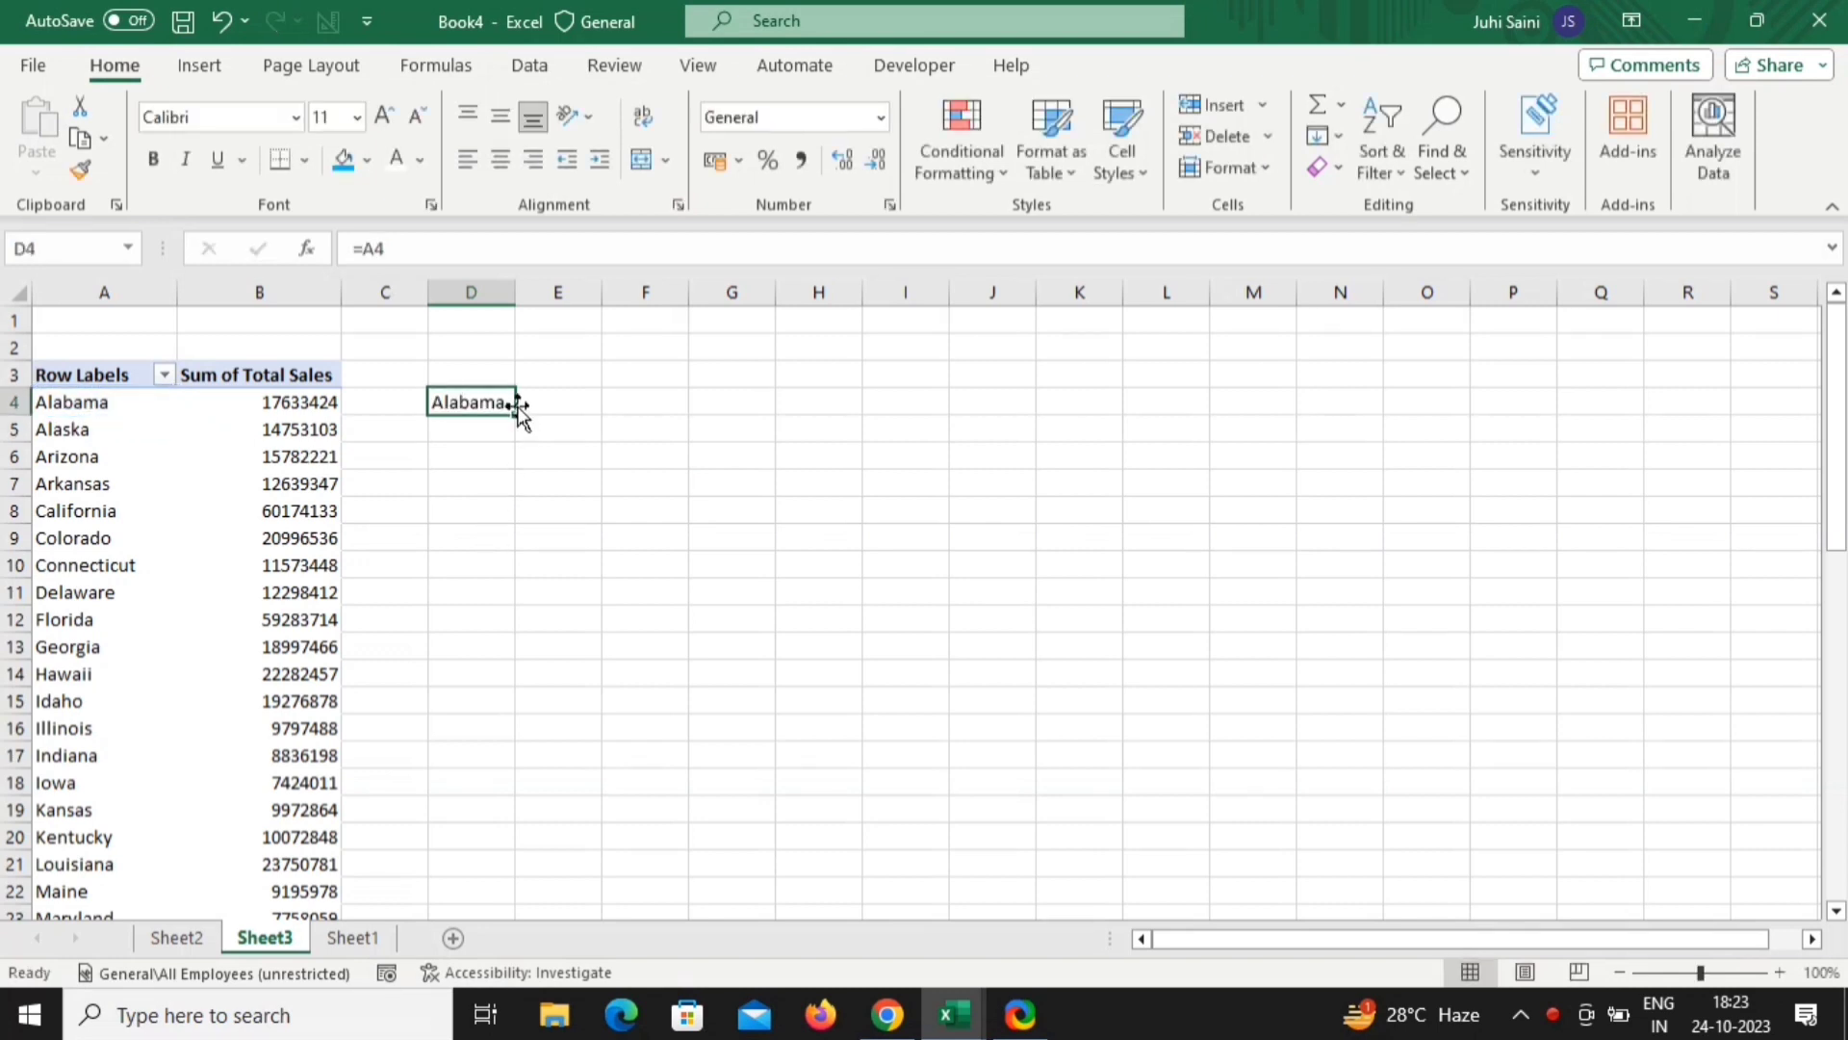
{"action": "left_click_drag", "start_coordinate": [515, 412], "coordinate": [596, 841]}
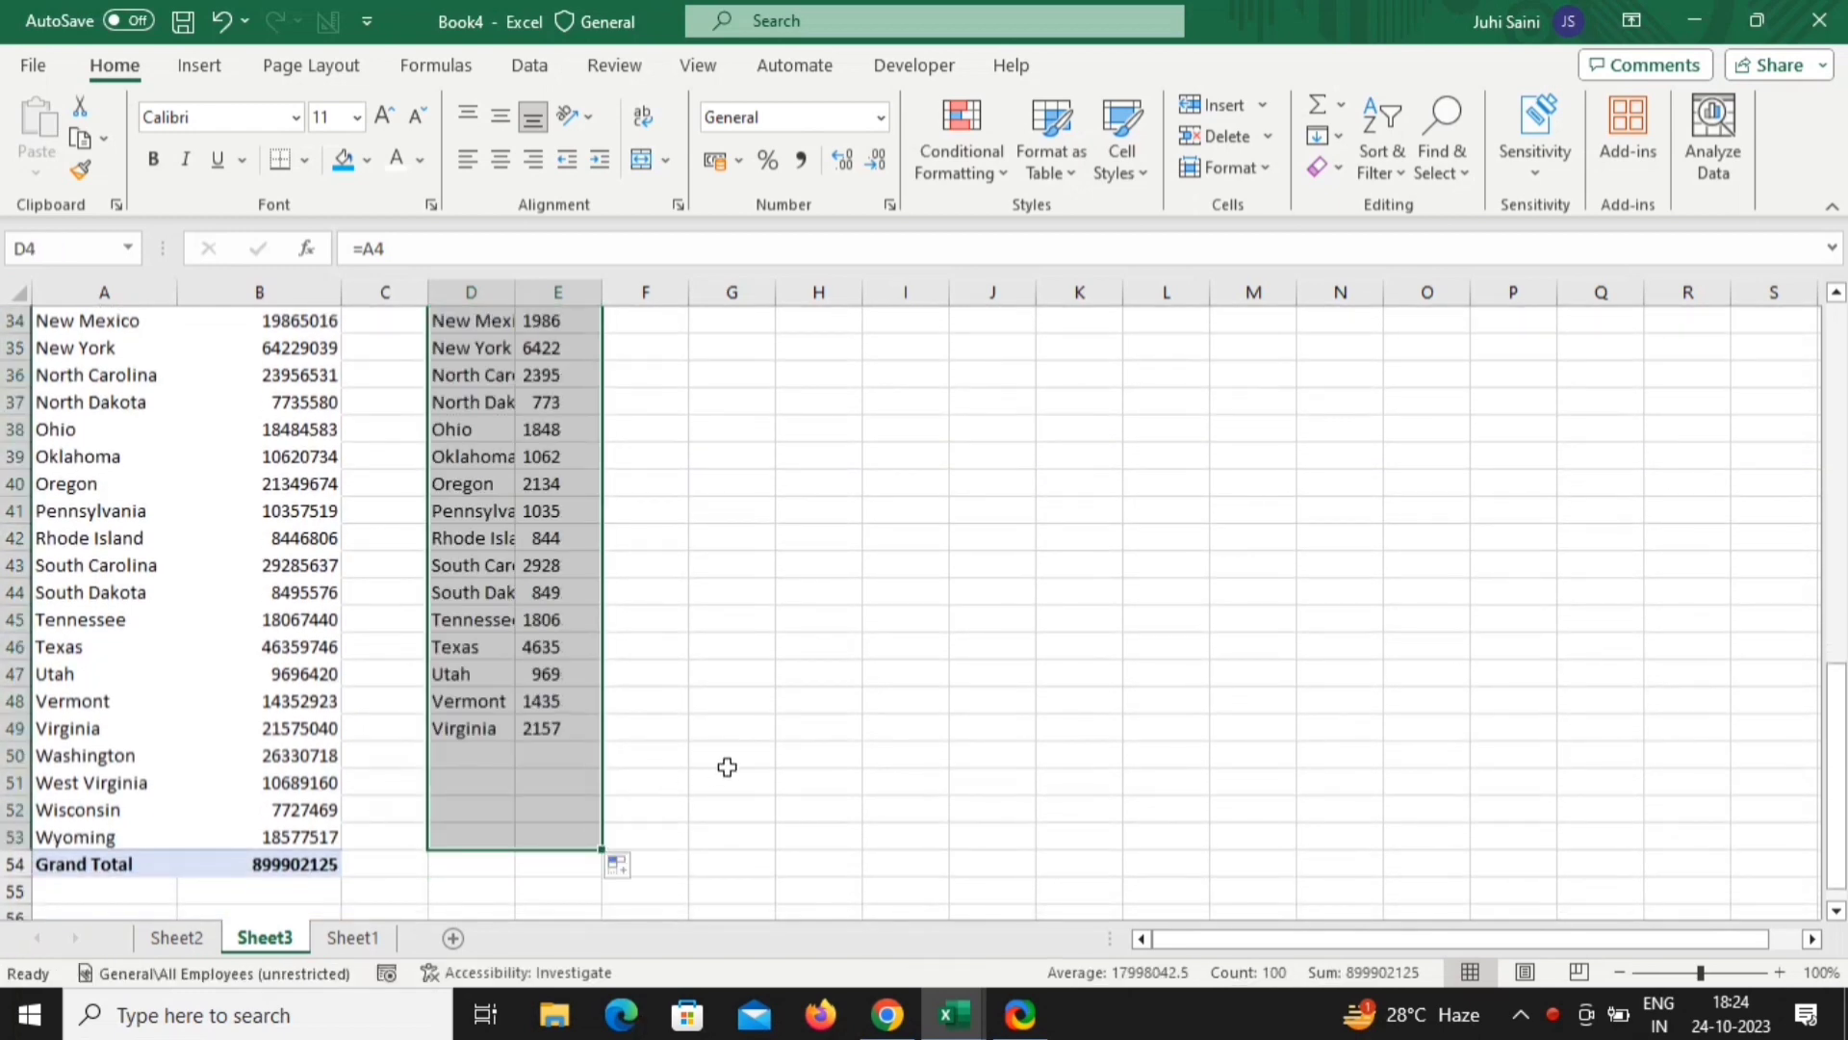
Autofit column D so the full state names fit
{"action": "left_click", "coordinate": [855, 655]}
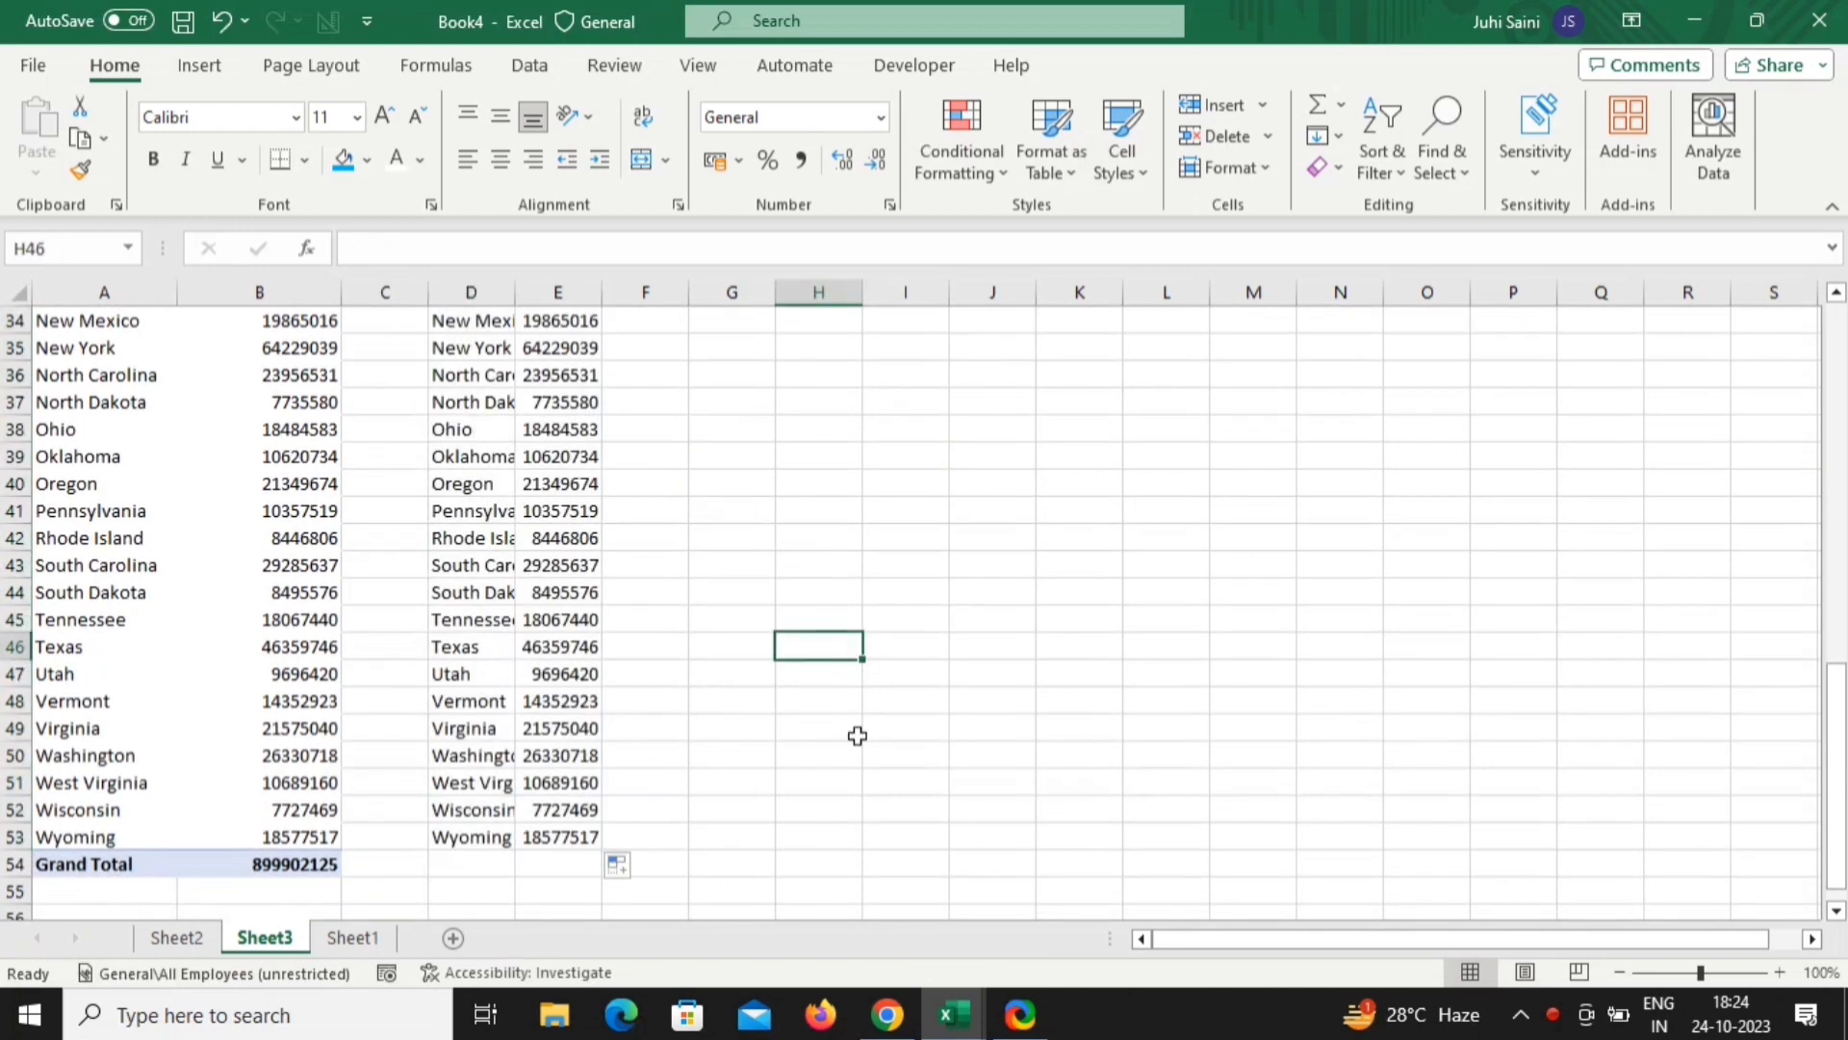
{"action": "scroll", "coordinate": [854, 735], "scroll_direction": "up", "scroll_amount": 5}
{"action": "scroll", "coordinate": [790, 597], "scroll_direction": "up", "scroll_amount": 6}
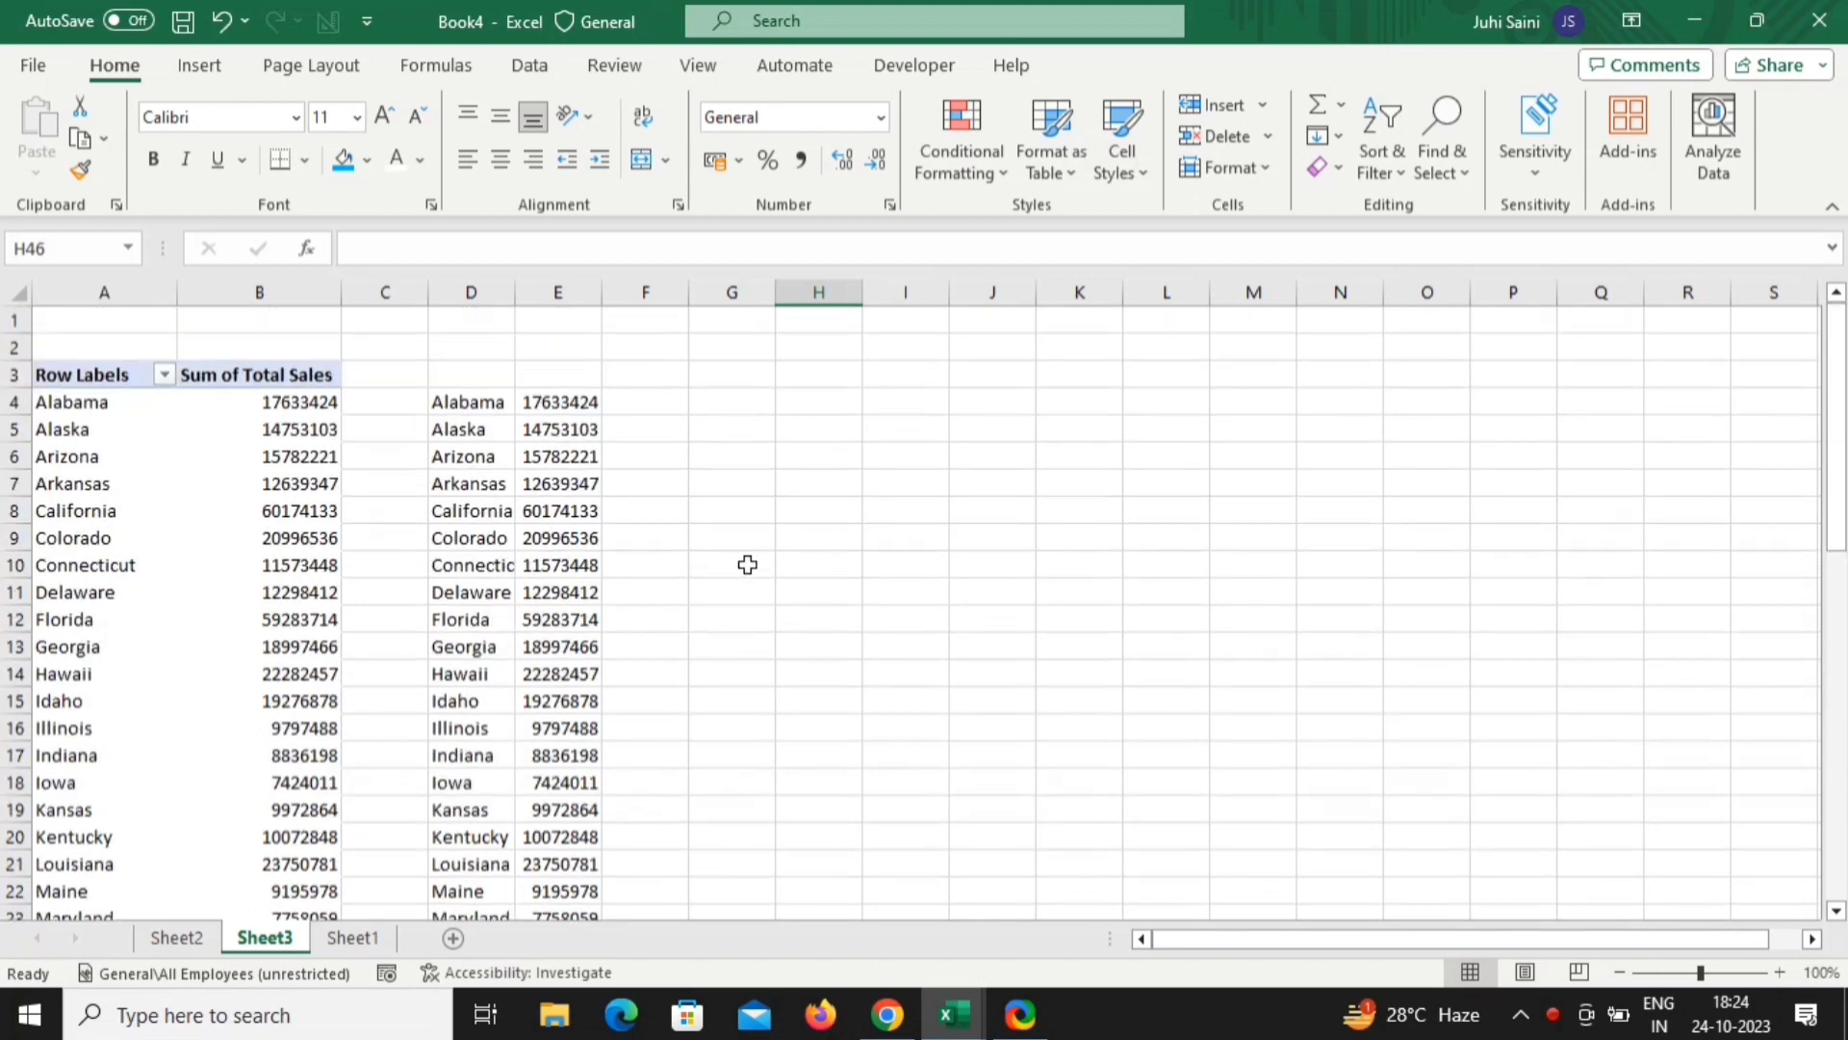
{"action": "double_click", "coordinate": [518, 288]}
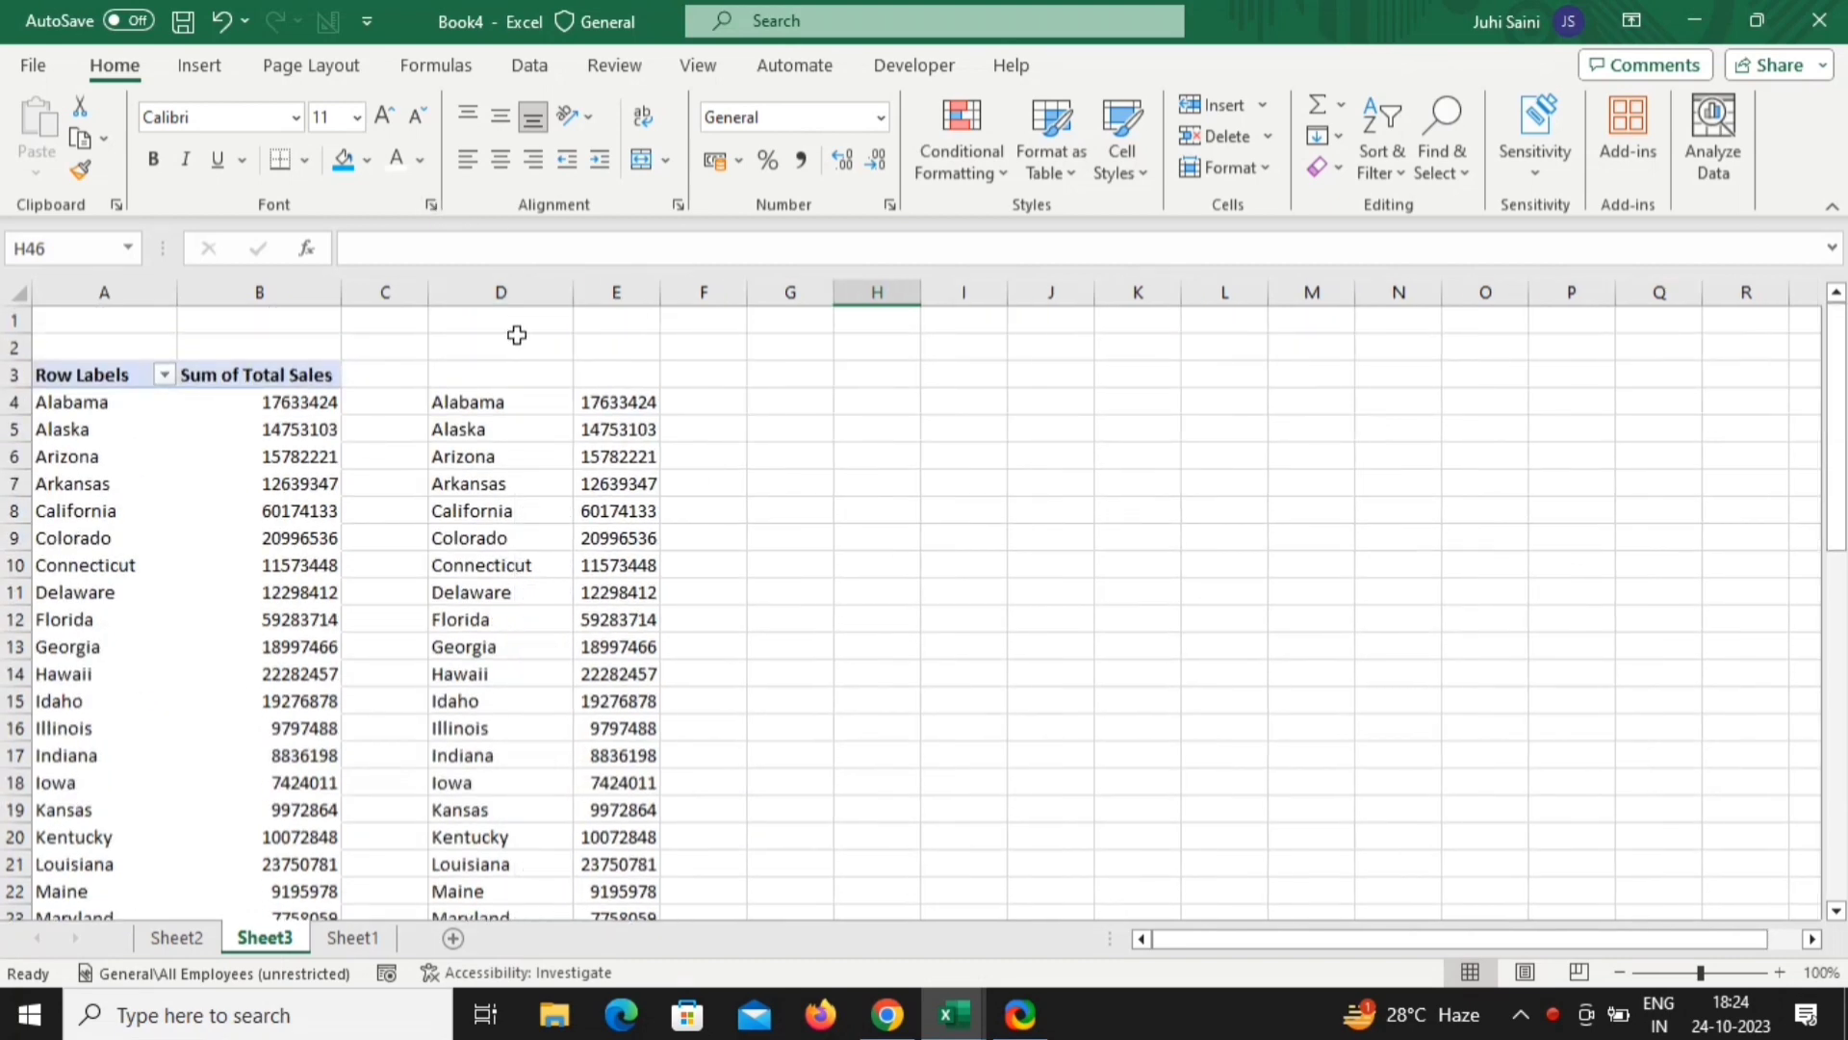
Enter the headers State in D3 and Total Sales in E3, and widen column E slightly to fit
{"action": "left_click", "coordinate": [511, 374]}
{"action": "type", "text": "State"}
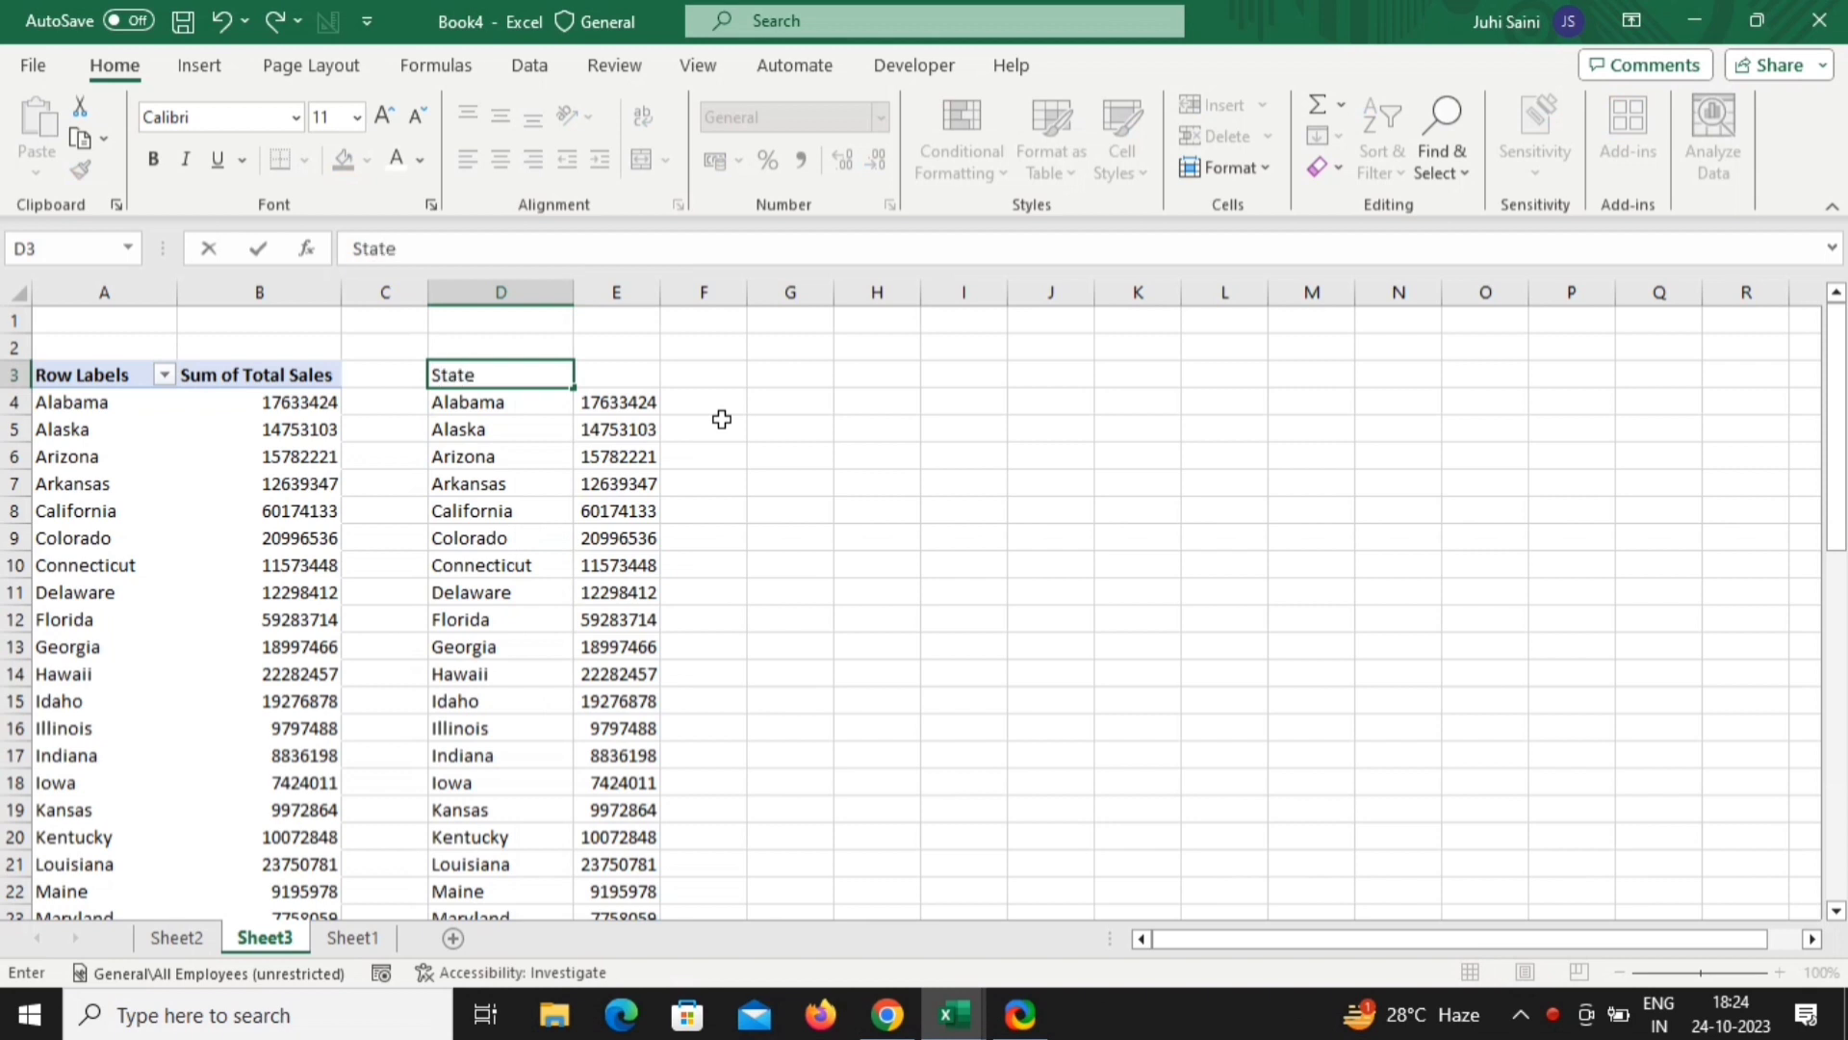
{"action": "key", "text": "Return"}
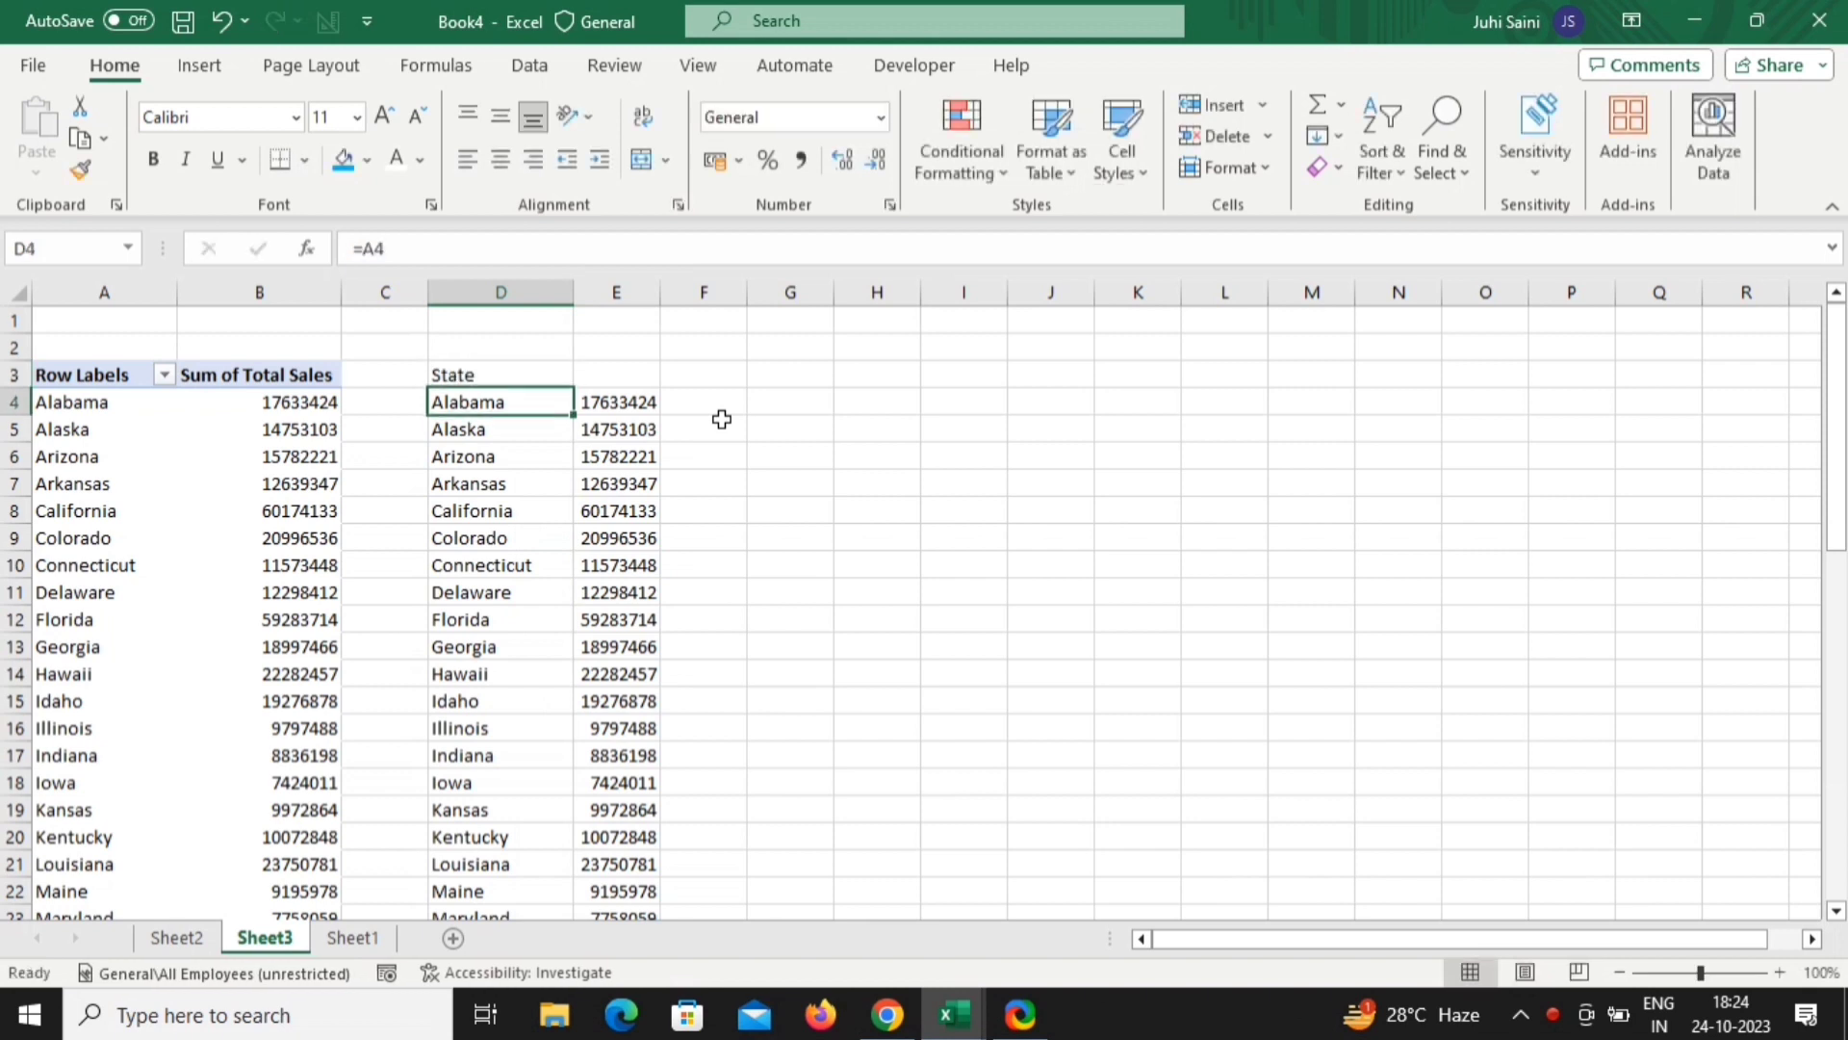
{"action": "key", "text": "Up"}
{"action": "key", "text": "Right"}
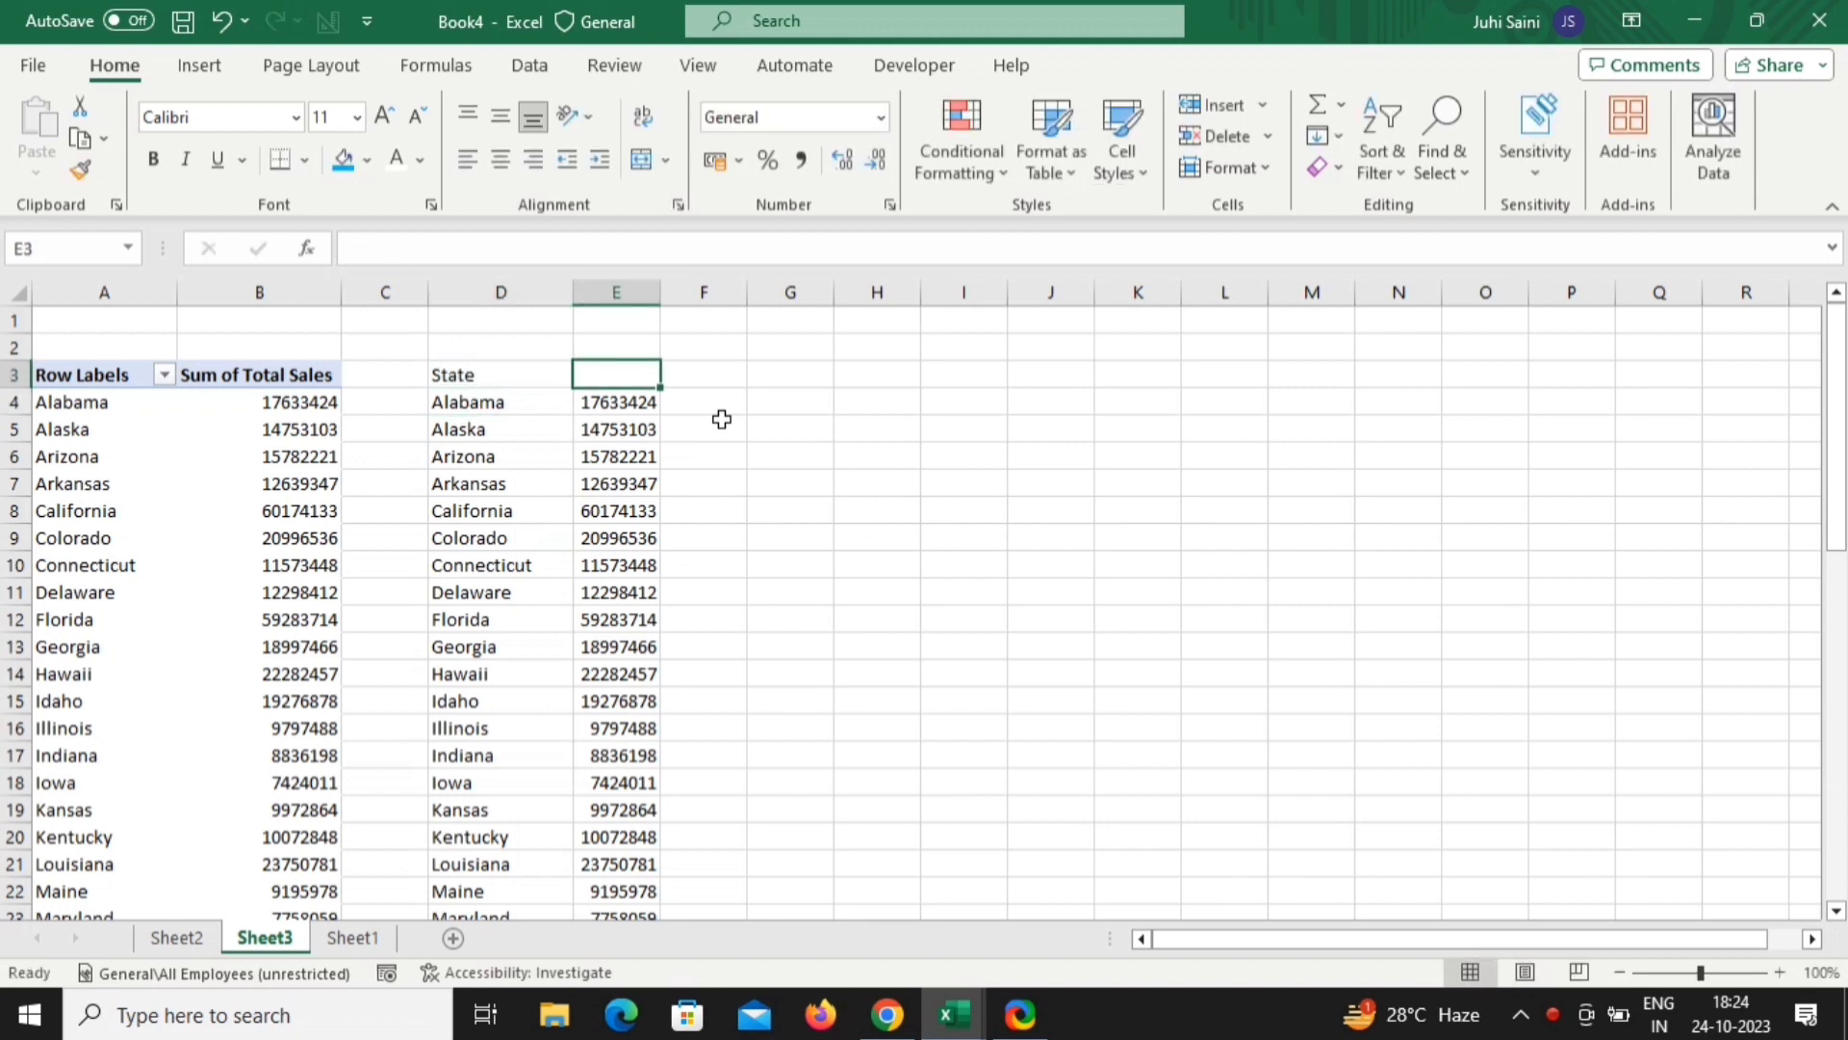
{"action": "type", "text": "Total Sales"}
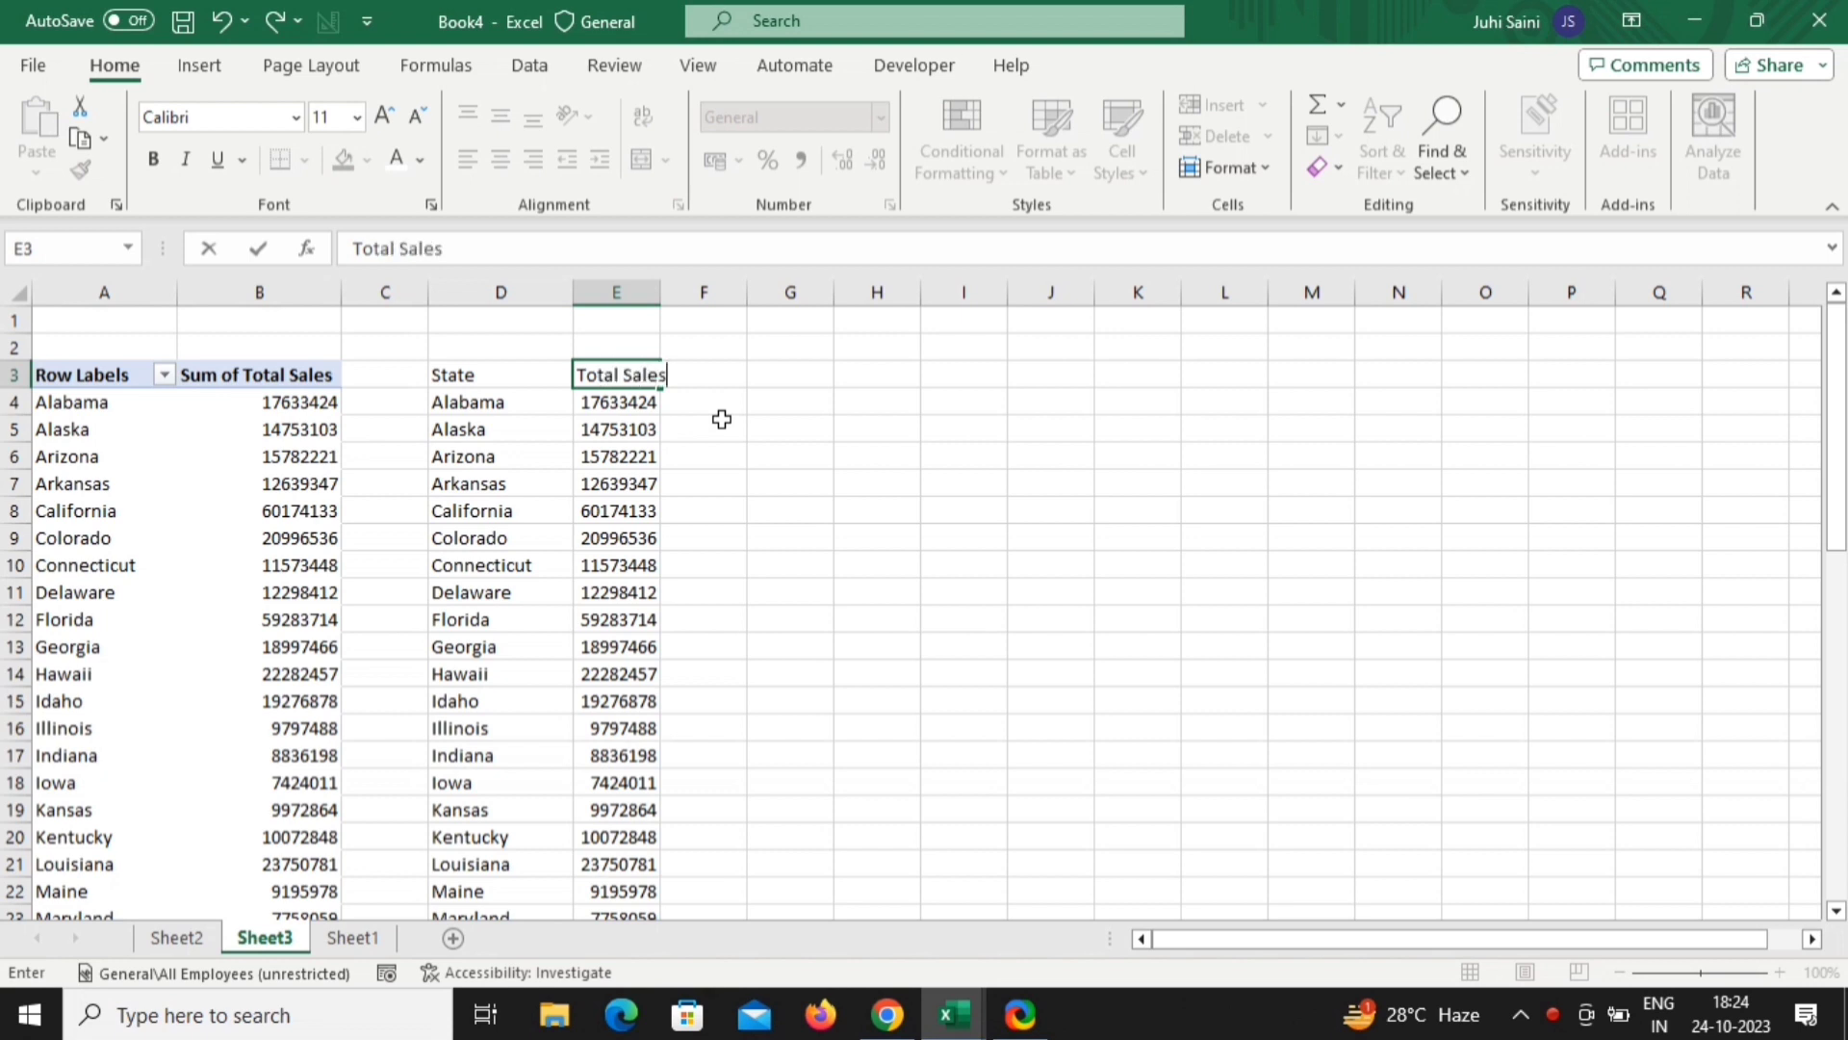
{"action": "key", "text": "Return"}
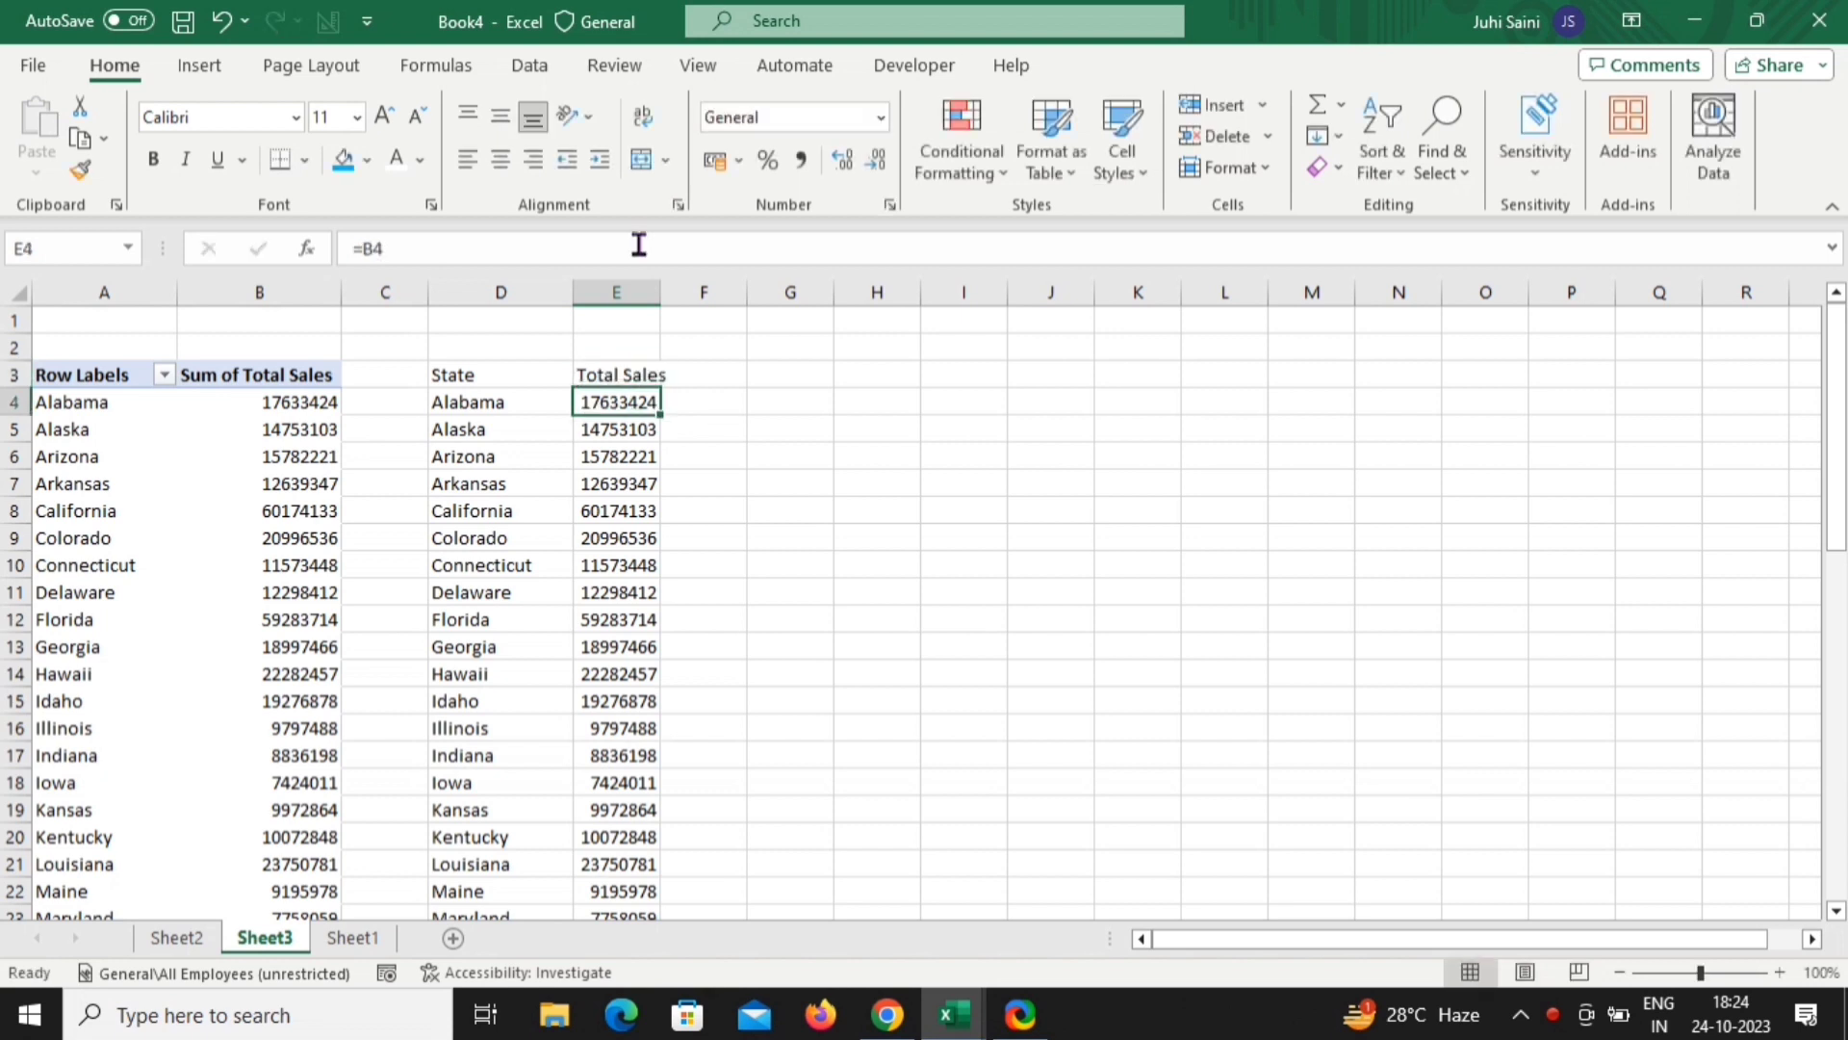
{"action": "left_click_drag", "start_coordinate": [661, 284], "coordinate": [668, 285]}
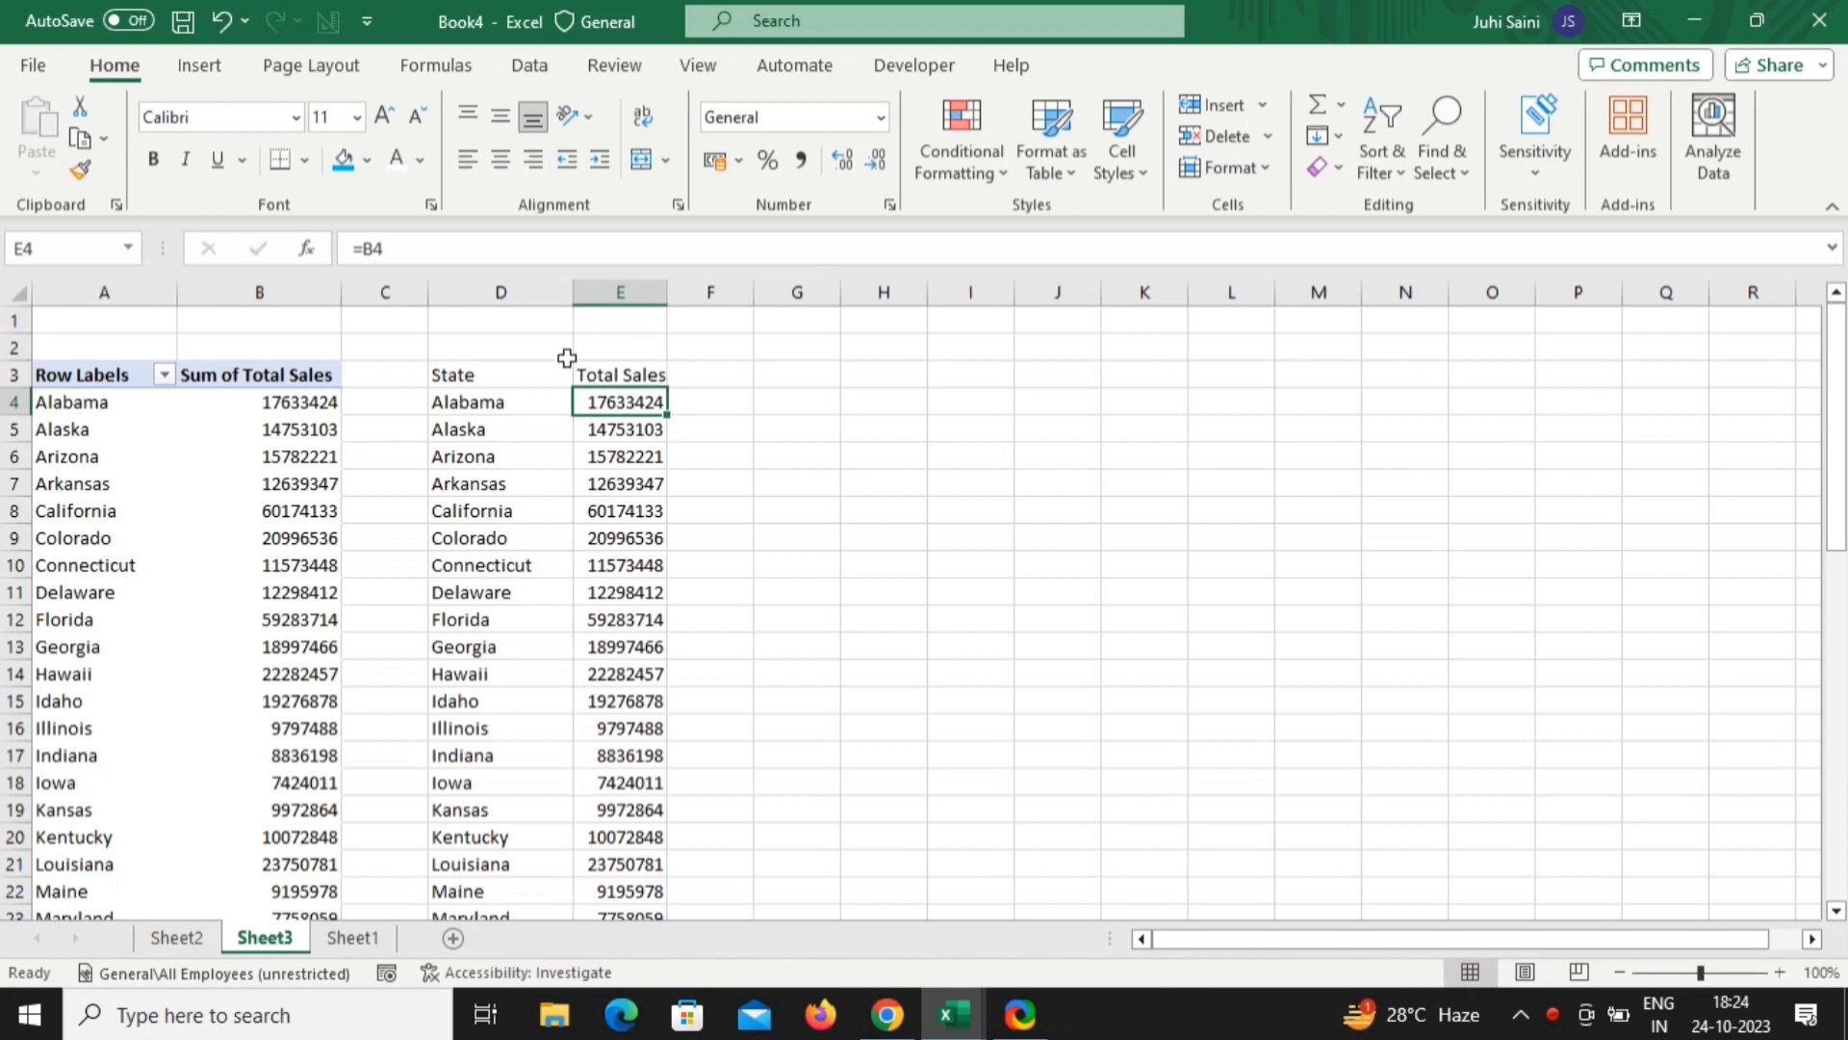
Format headers D3:E3 as bold, size 12 white text on blue fill, centred both ways, and autofit column E
{"action": "left_click_drag", "start_coordinate": [541, 370], "coordinate": [660, 377]}
{"action": "left_click", "coordinate": [152, 159]}
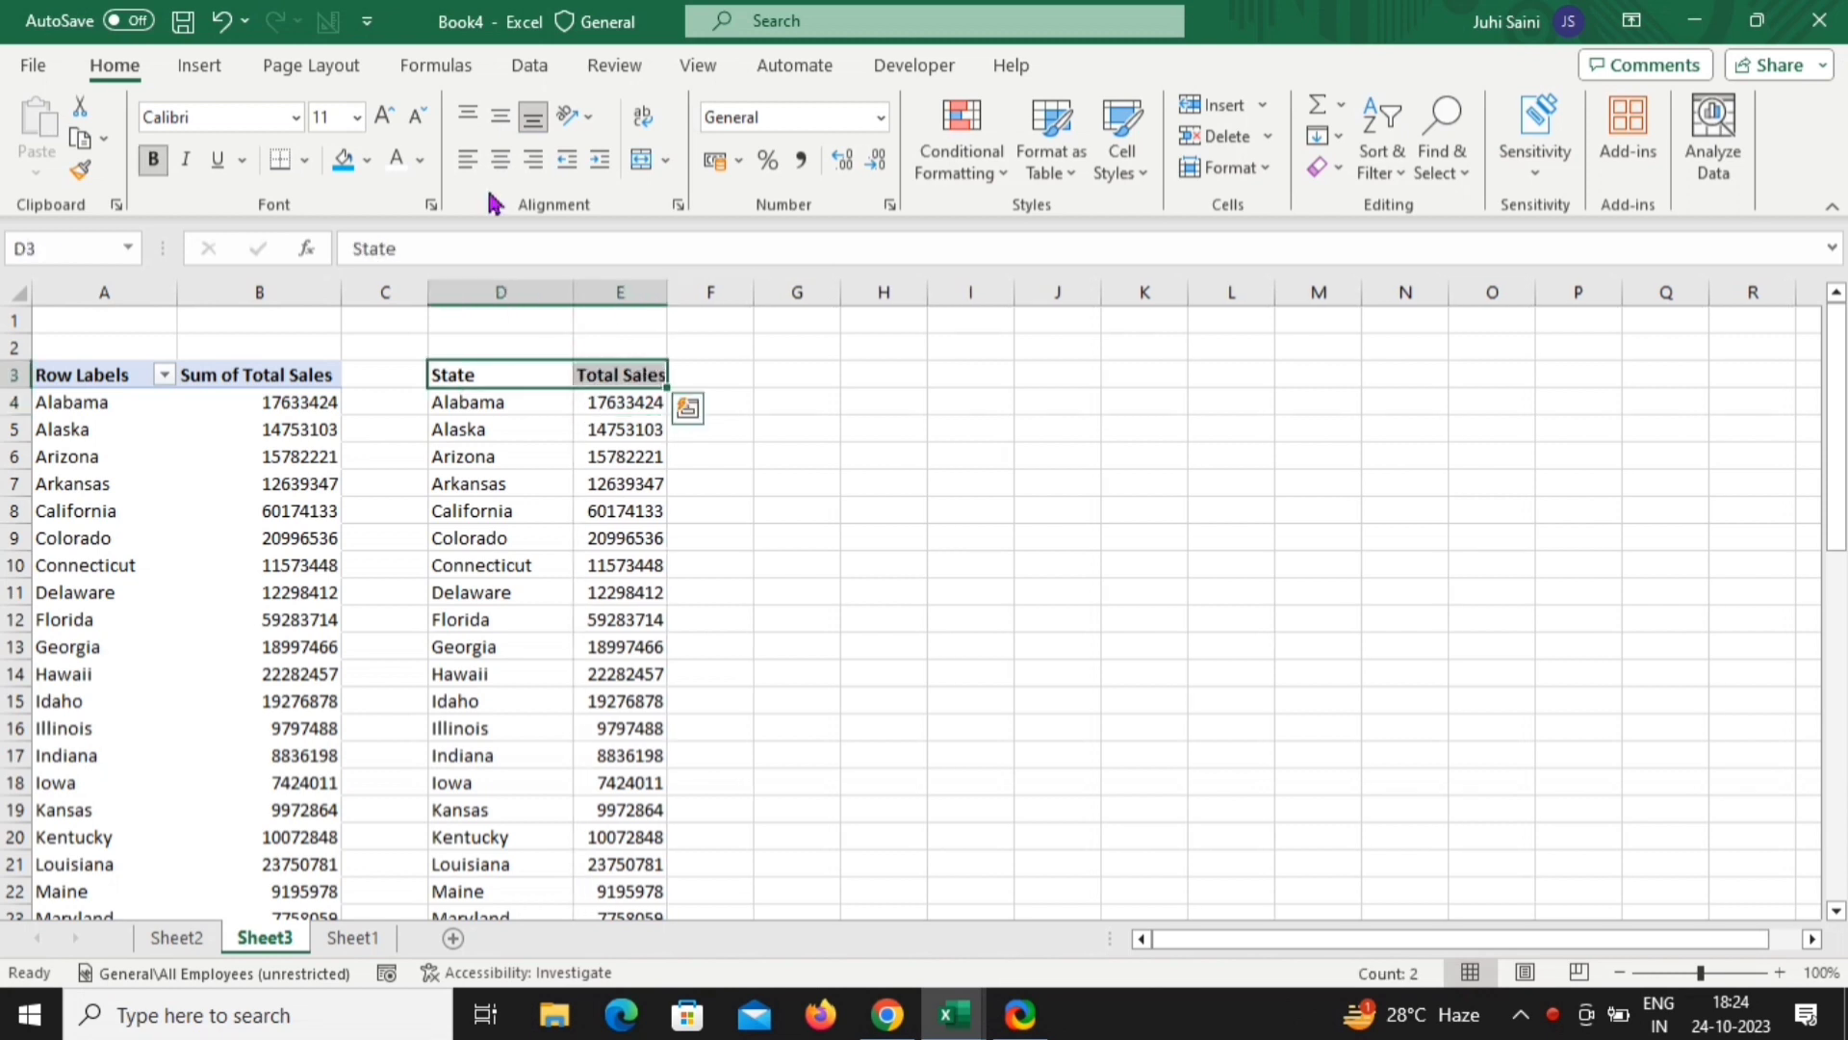
{"action": "left_click", "coordinate": [344, 159]}
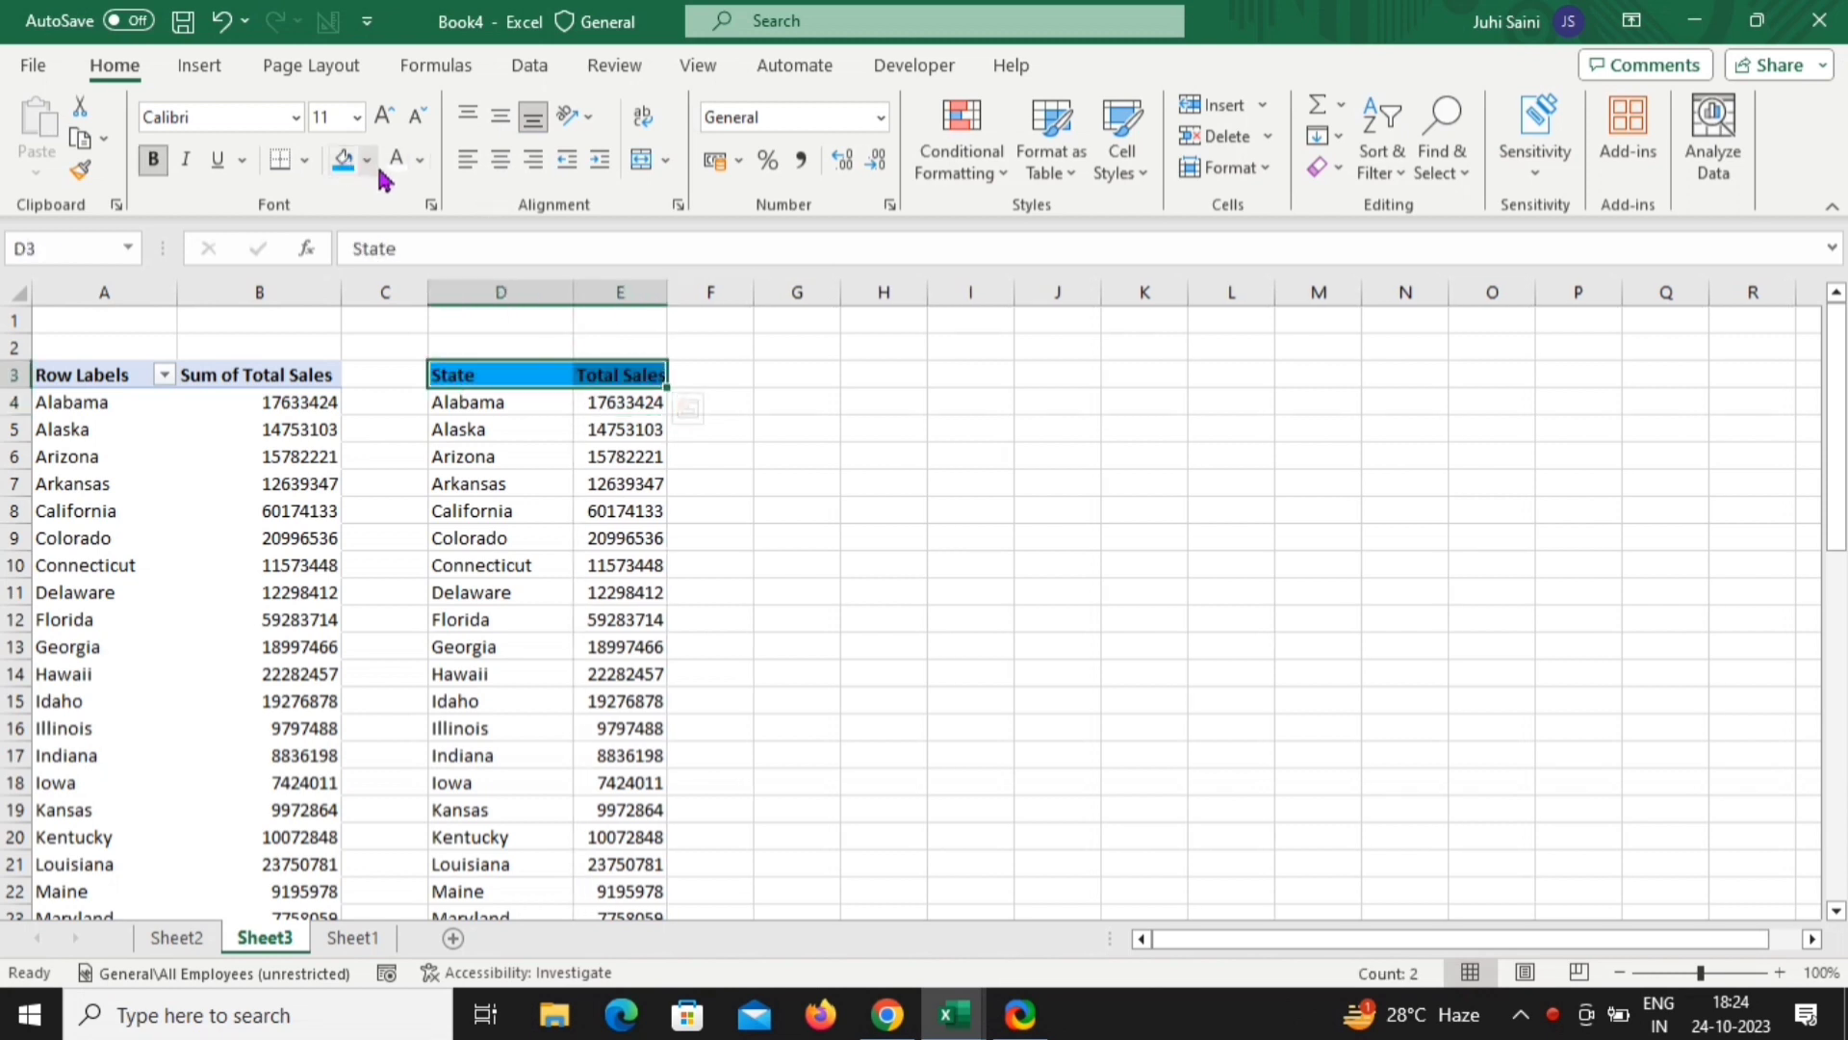
{"action": "left_click", "coordinate": [396, 159]}
{"action": "left_click", "coordinate": [500, 159]}
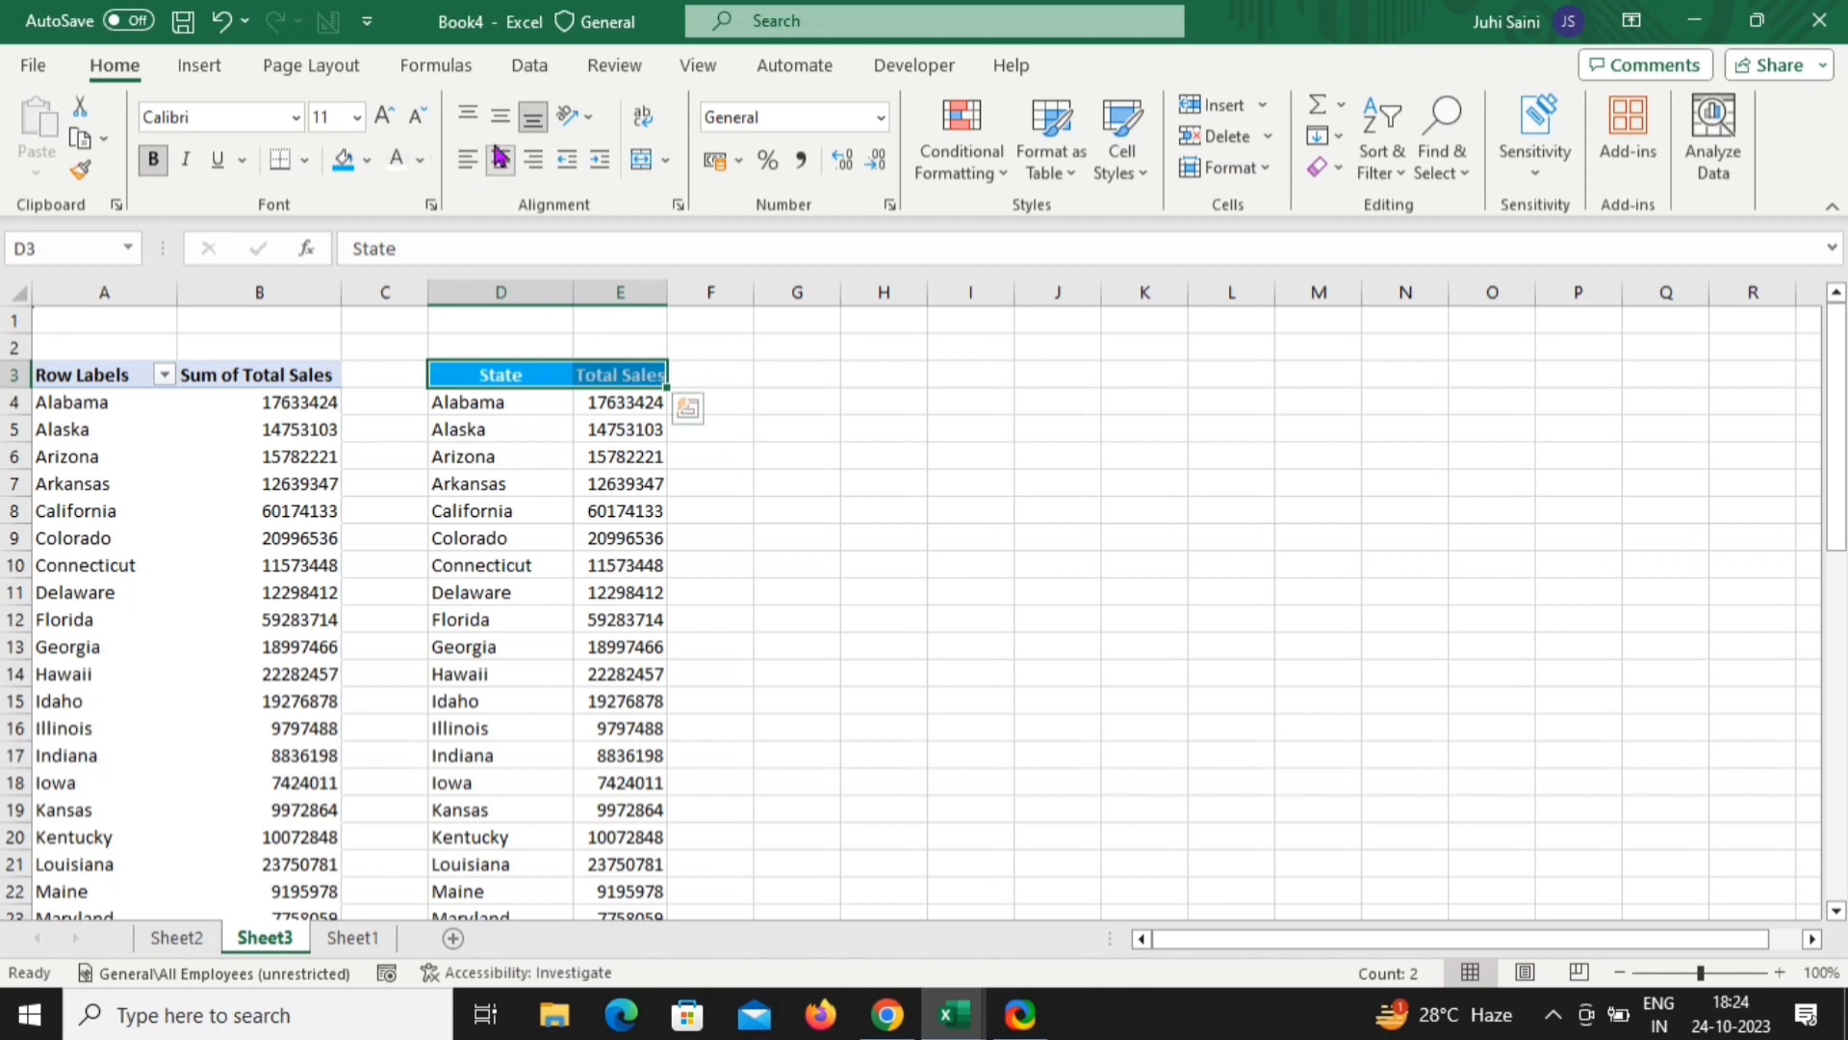
{"action": "left_click", "coordinate": [499, 116]}
{"action": "left_click", "coordinate": [382, 120]}
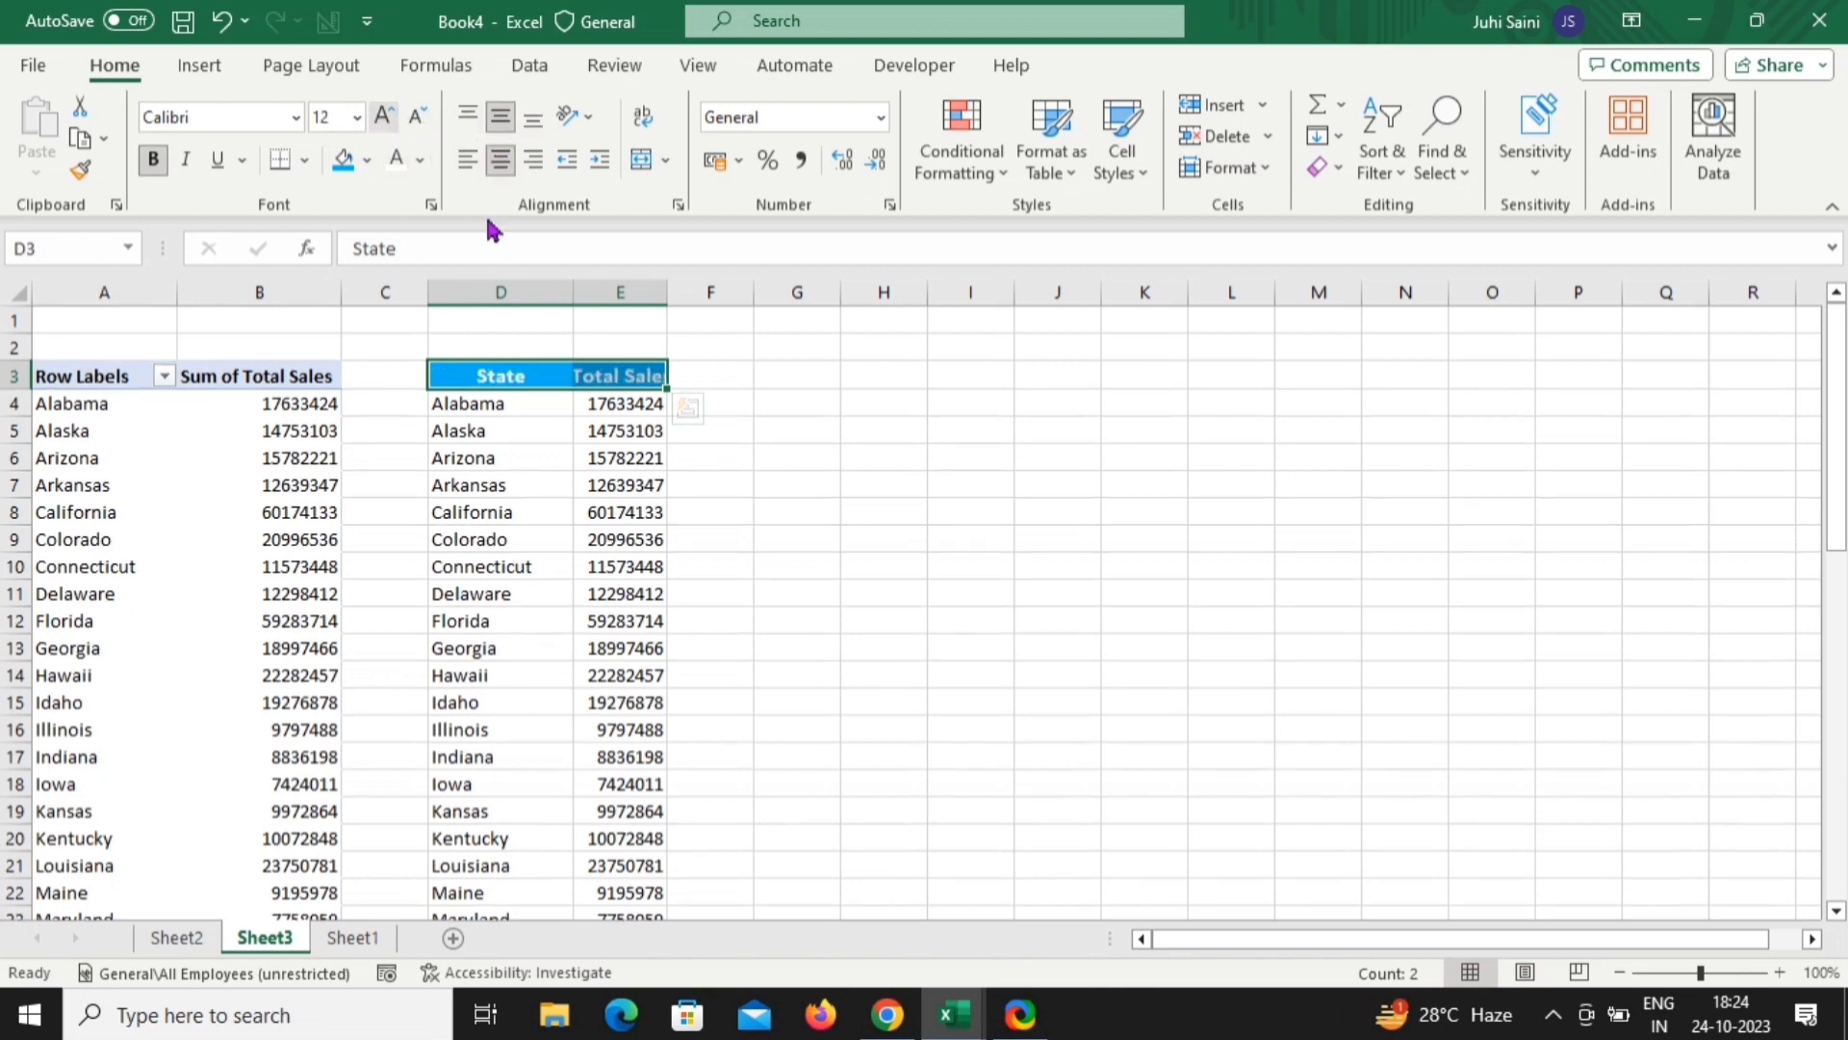
{"action": "double_click", "coordinate": [671, 297]}
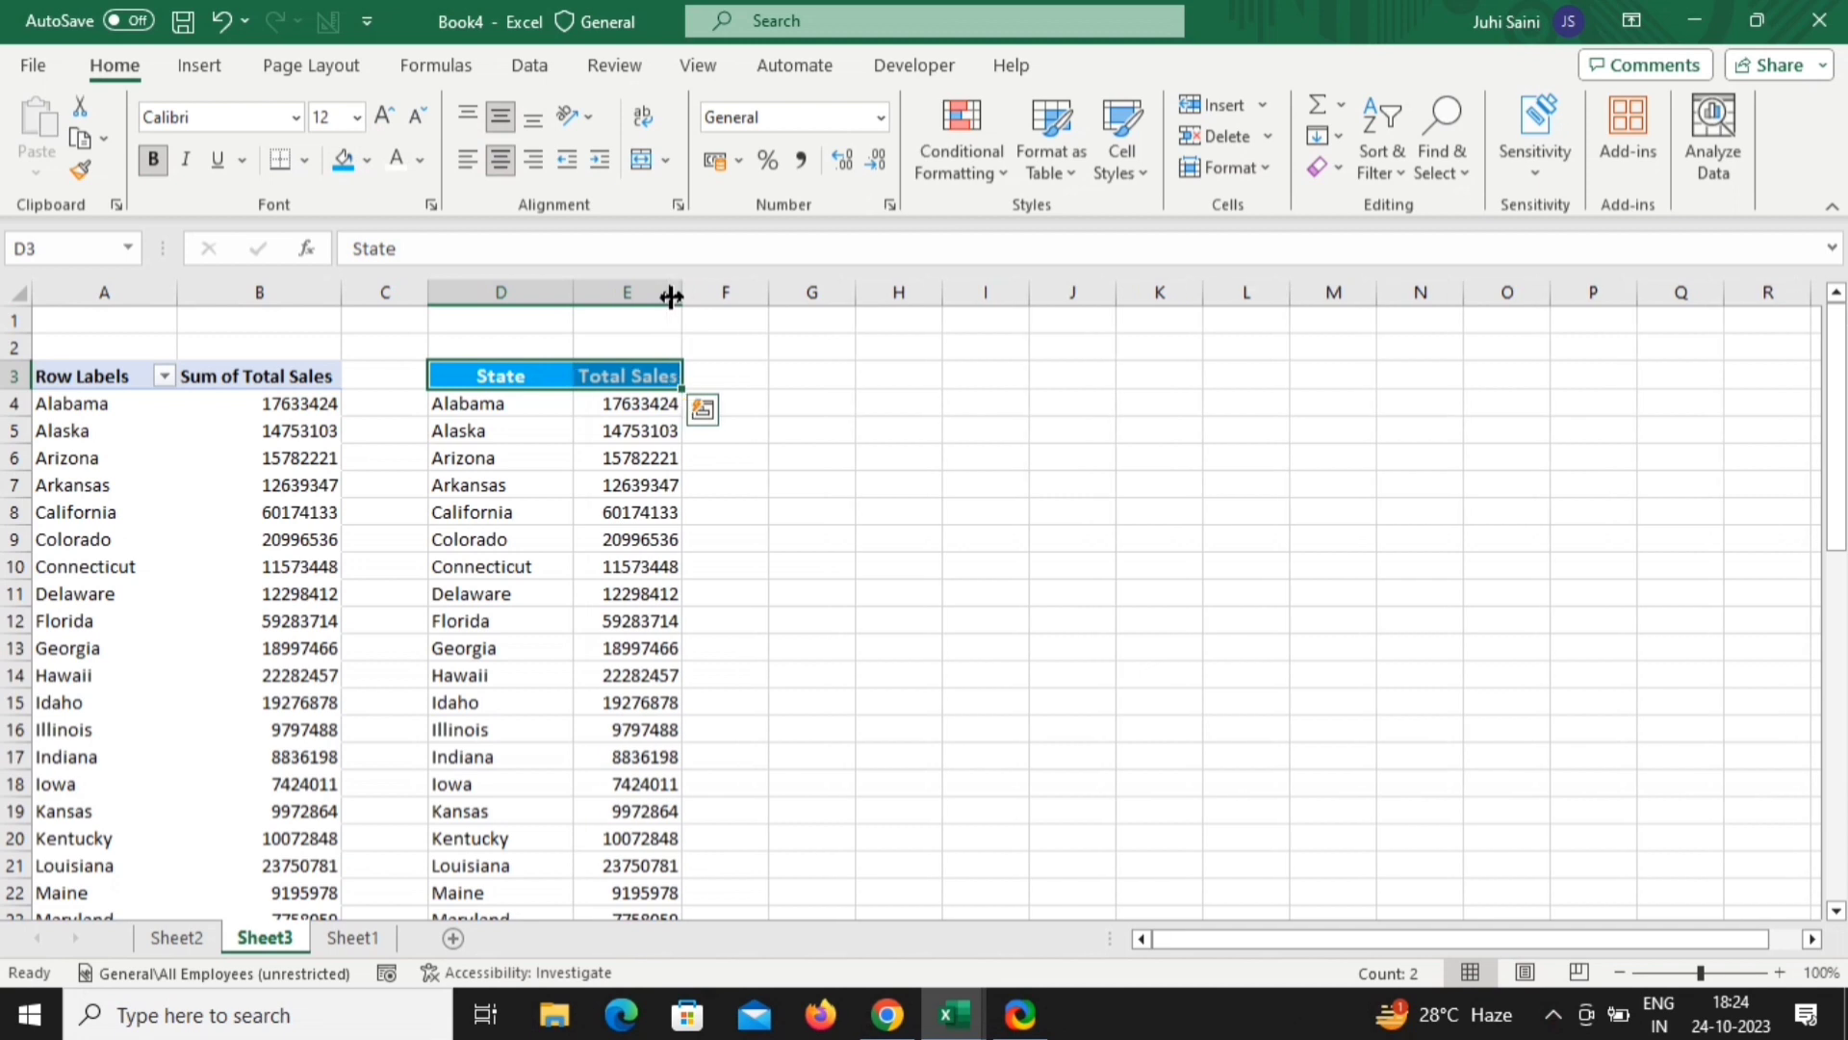
{"action": "left_click", "coordinate": [767, 415]}
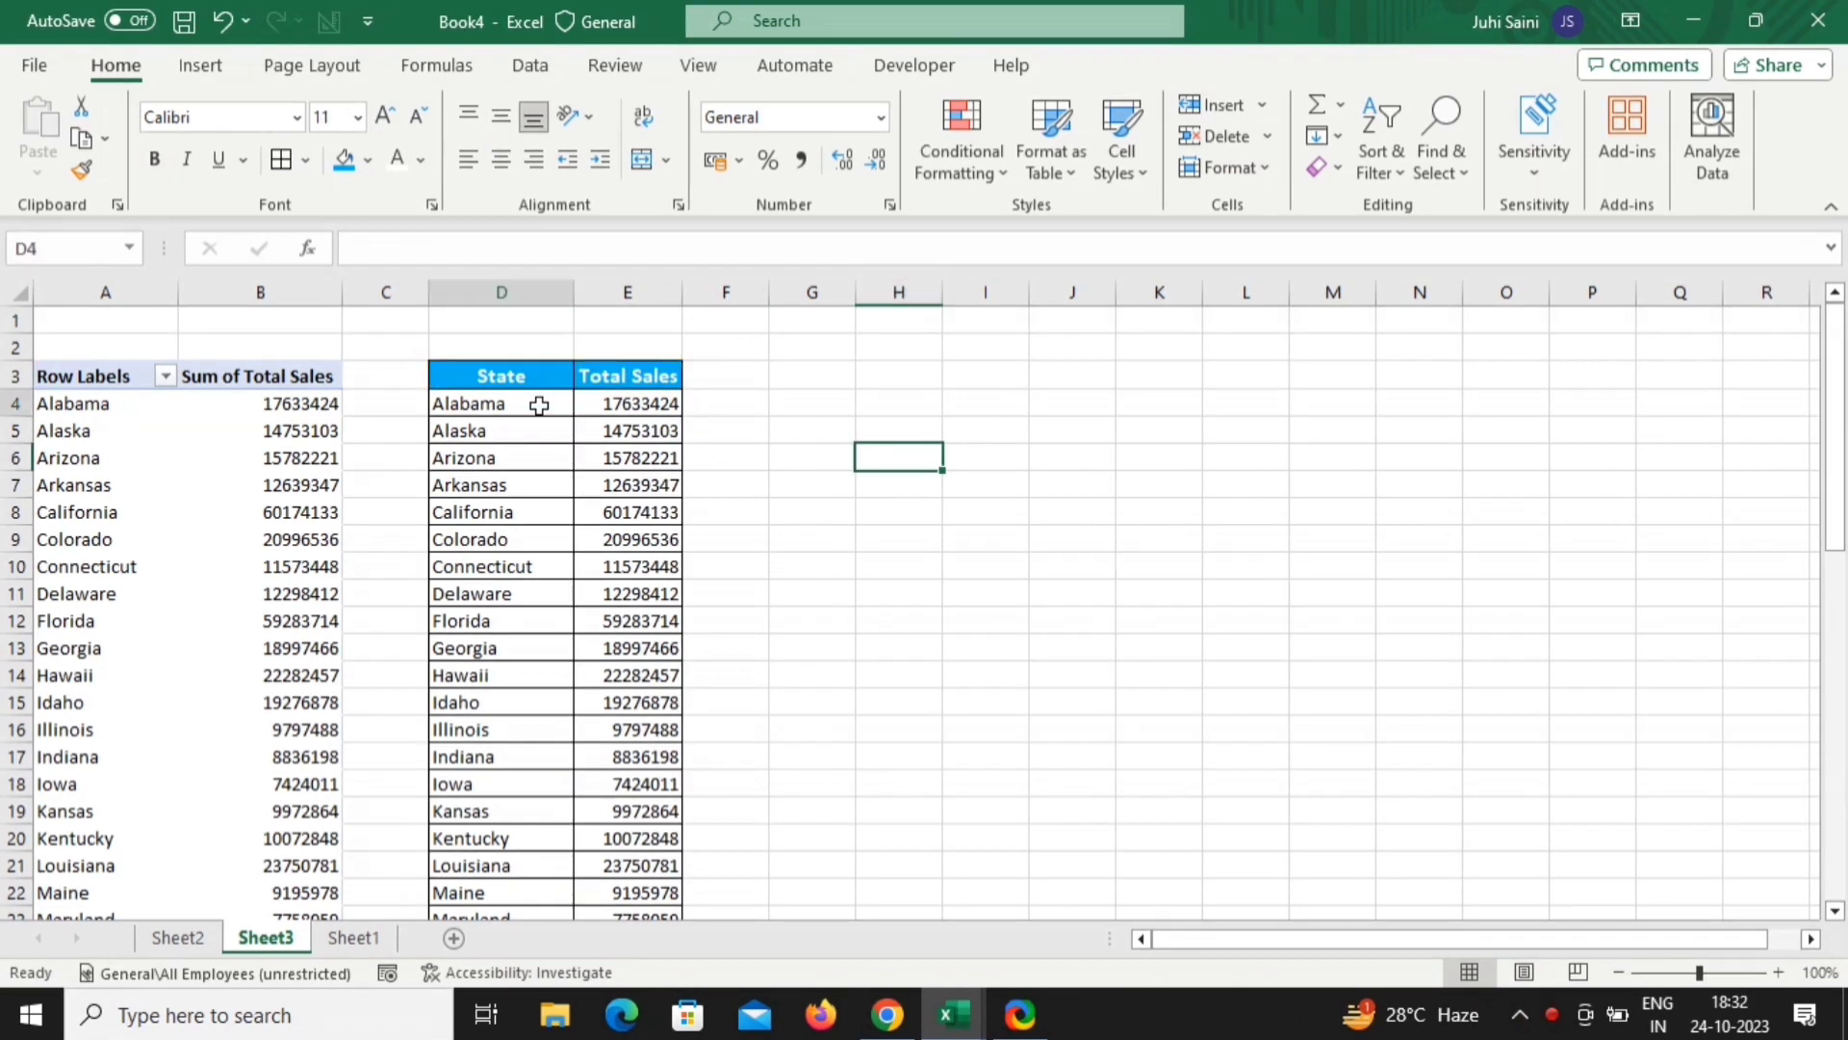
Insert a filled map chart from the state sales in D4:E53 and move it beside the state table
{"action": "left_click_drag", "start_coordinate": [536, 404], "coordinate": [664, 835]}
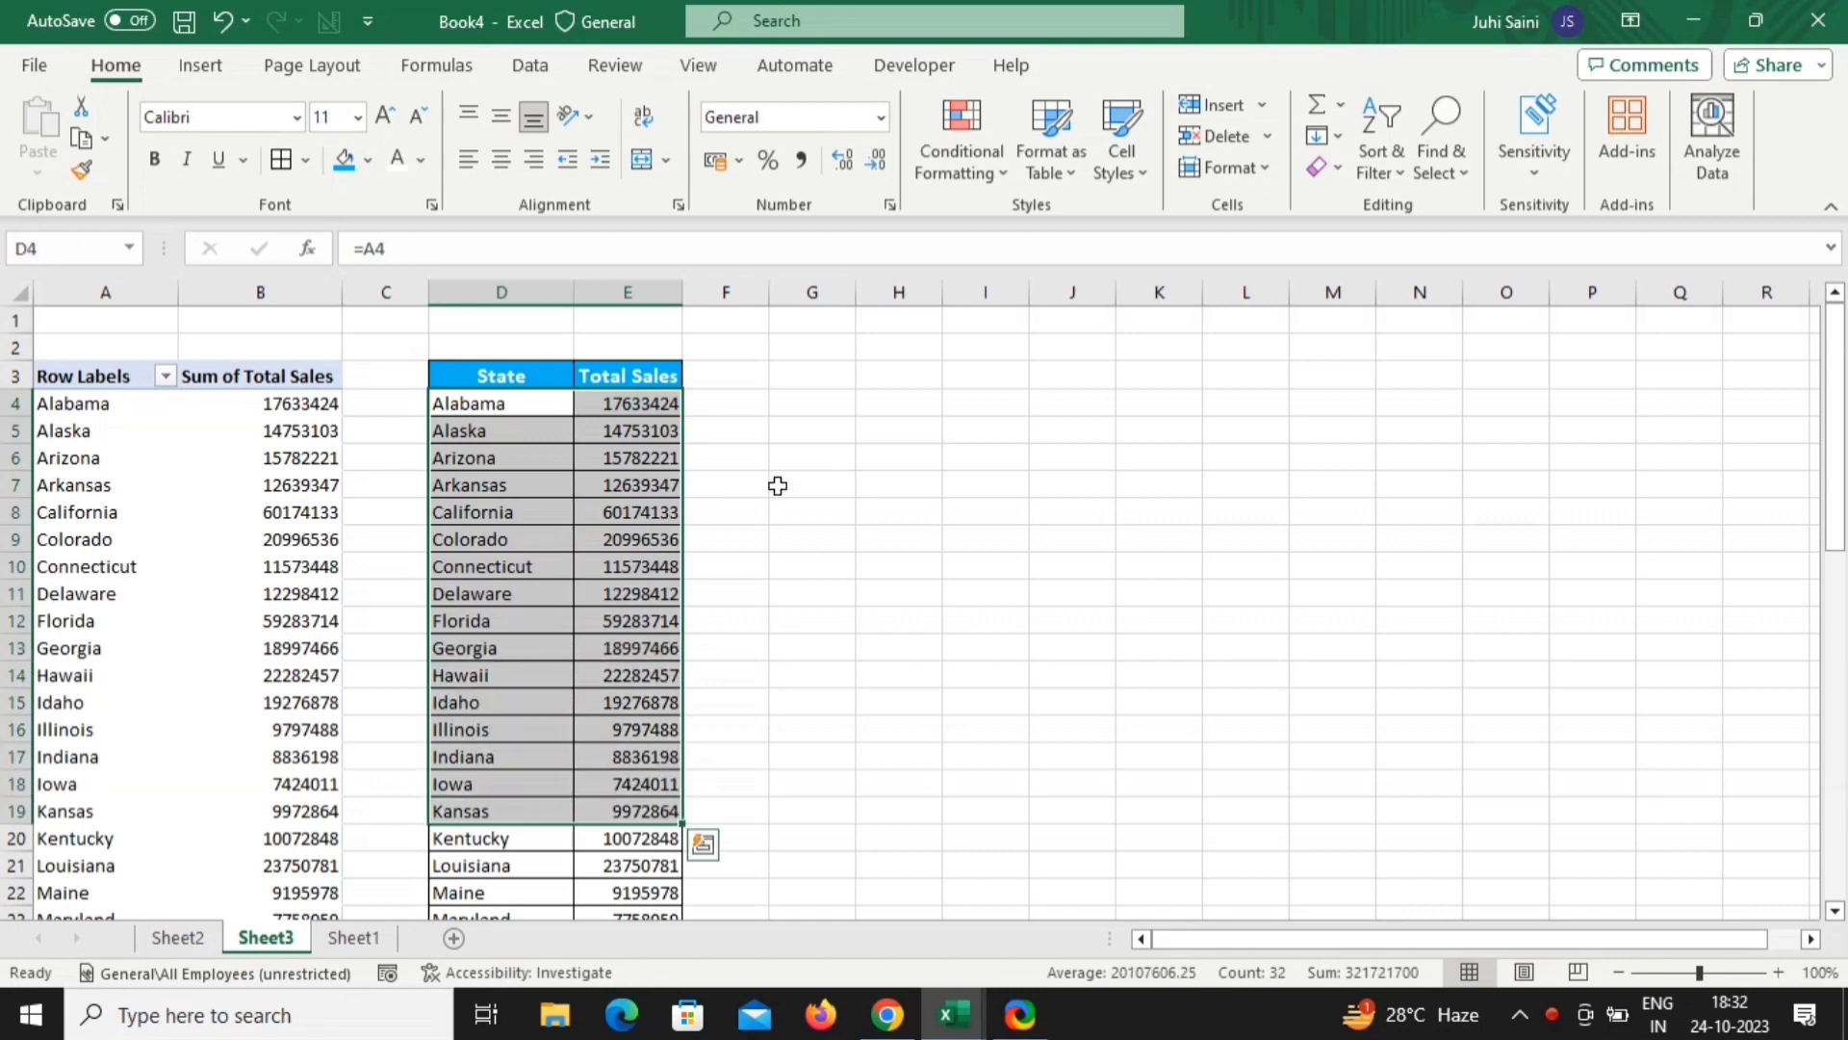
{"action": "left_click", "coordinate": [781, 481]}
{"action": "left_click", "coordinate": [538, 400]}
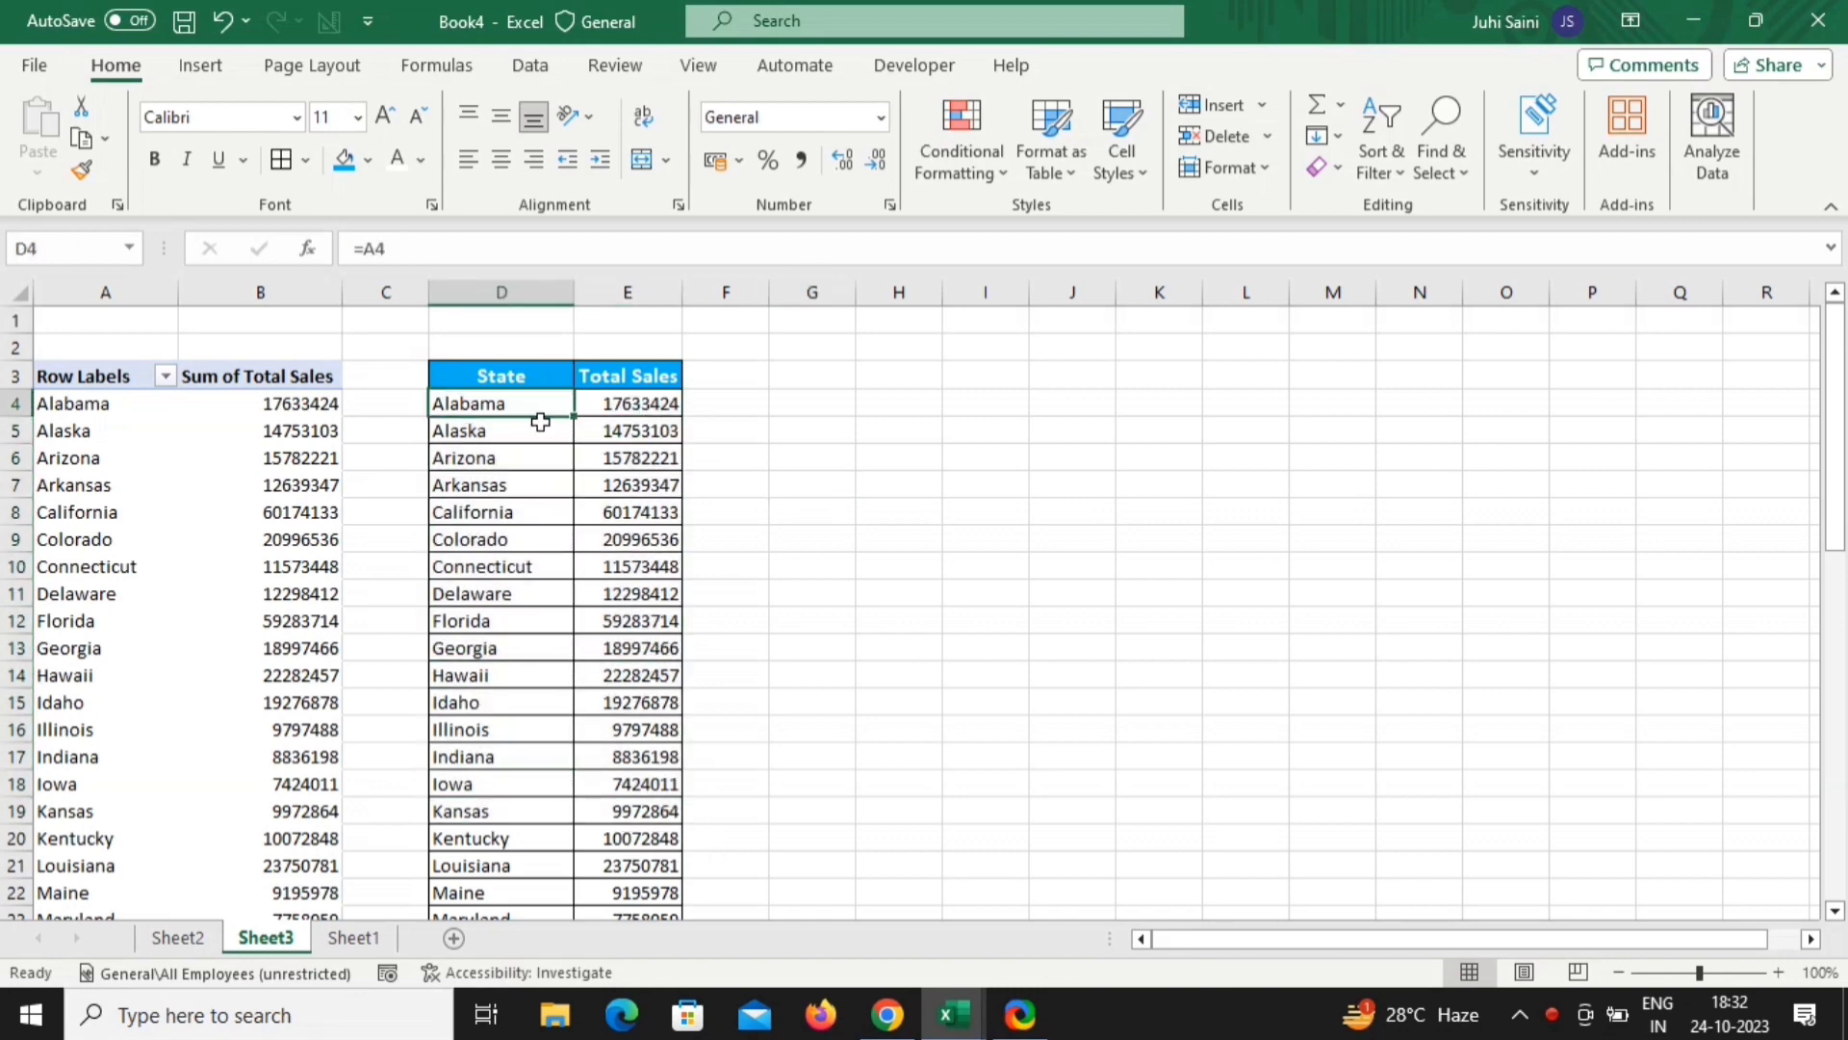
{"action": "key", "text": "shift+Right"}
{"action": "key", "text": "ctrl+shift+Down"}
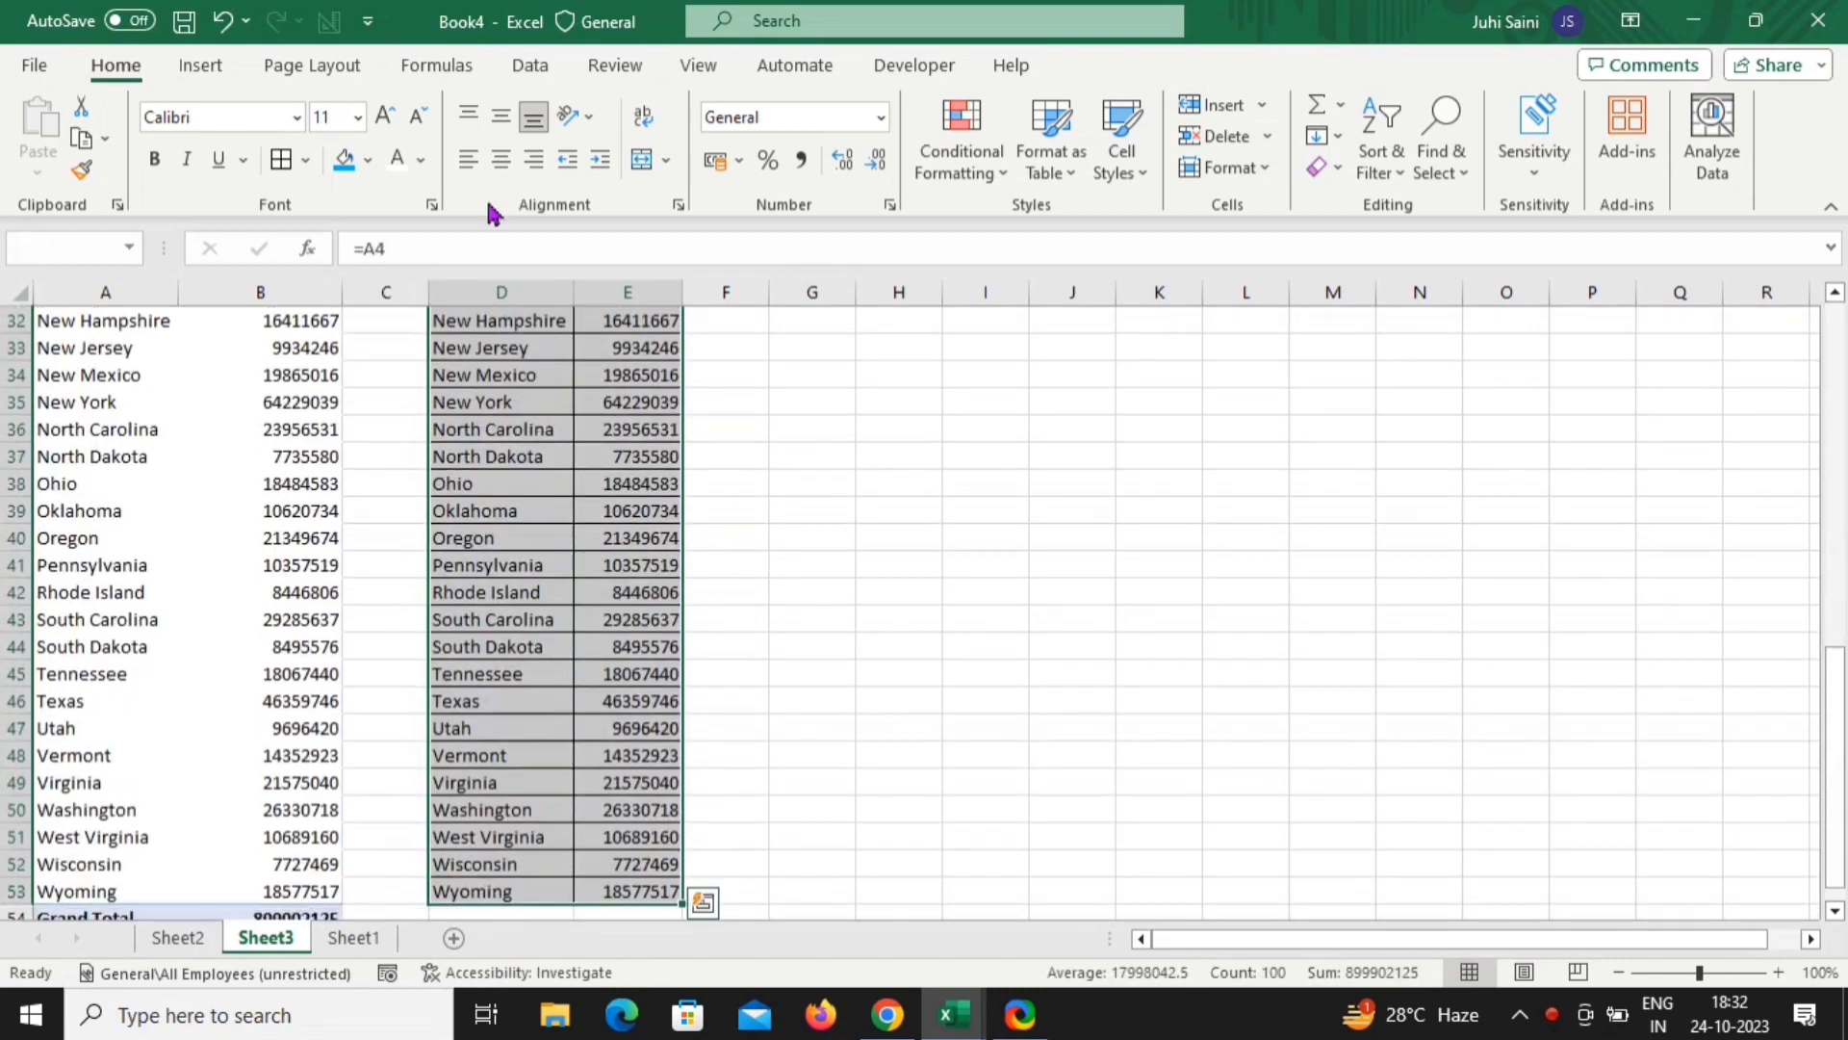
{"action": "left_click", "coordinate": [220, 71]}
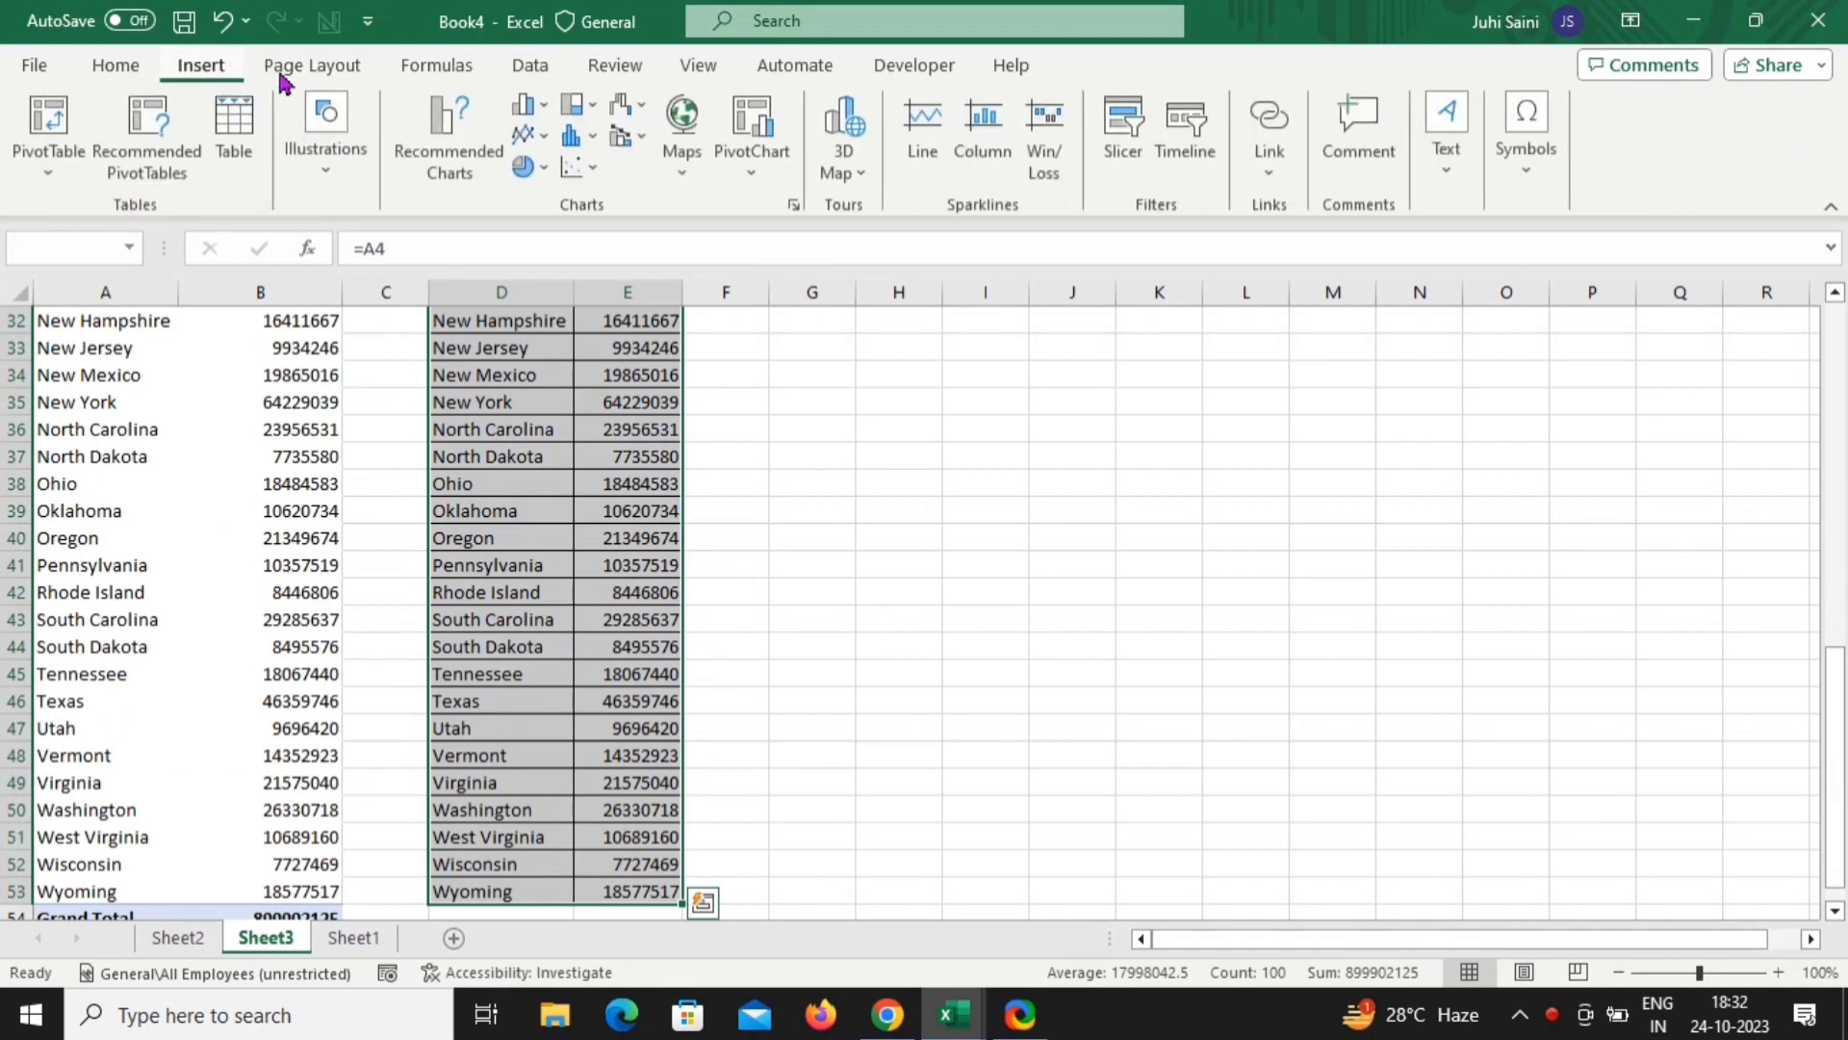
{"action": "left_click", "coordinate": [691, 178]}
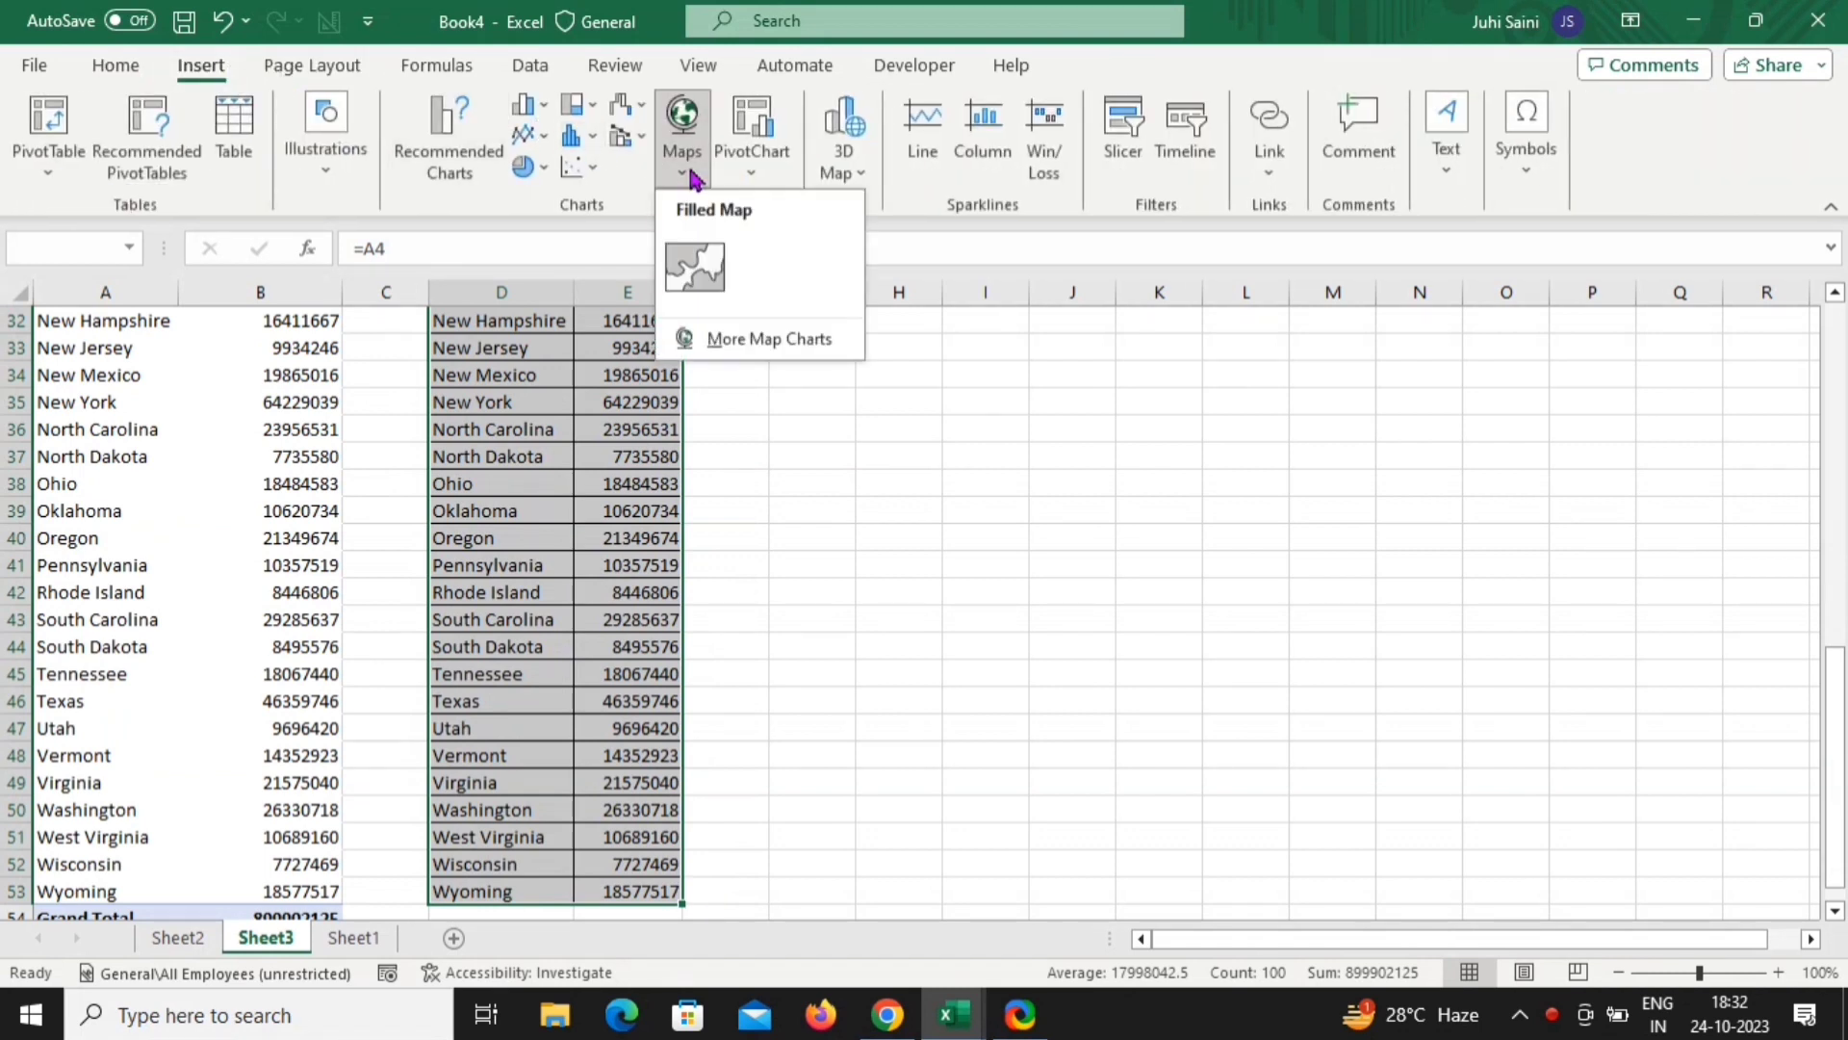
{"action": "left_click", "coordinate": [709, 278]}
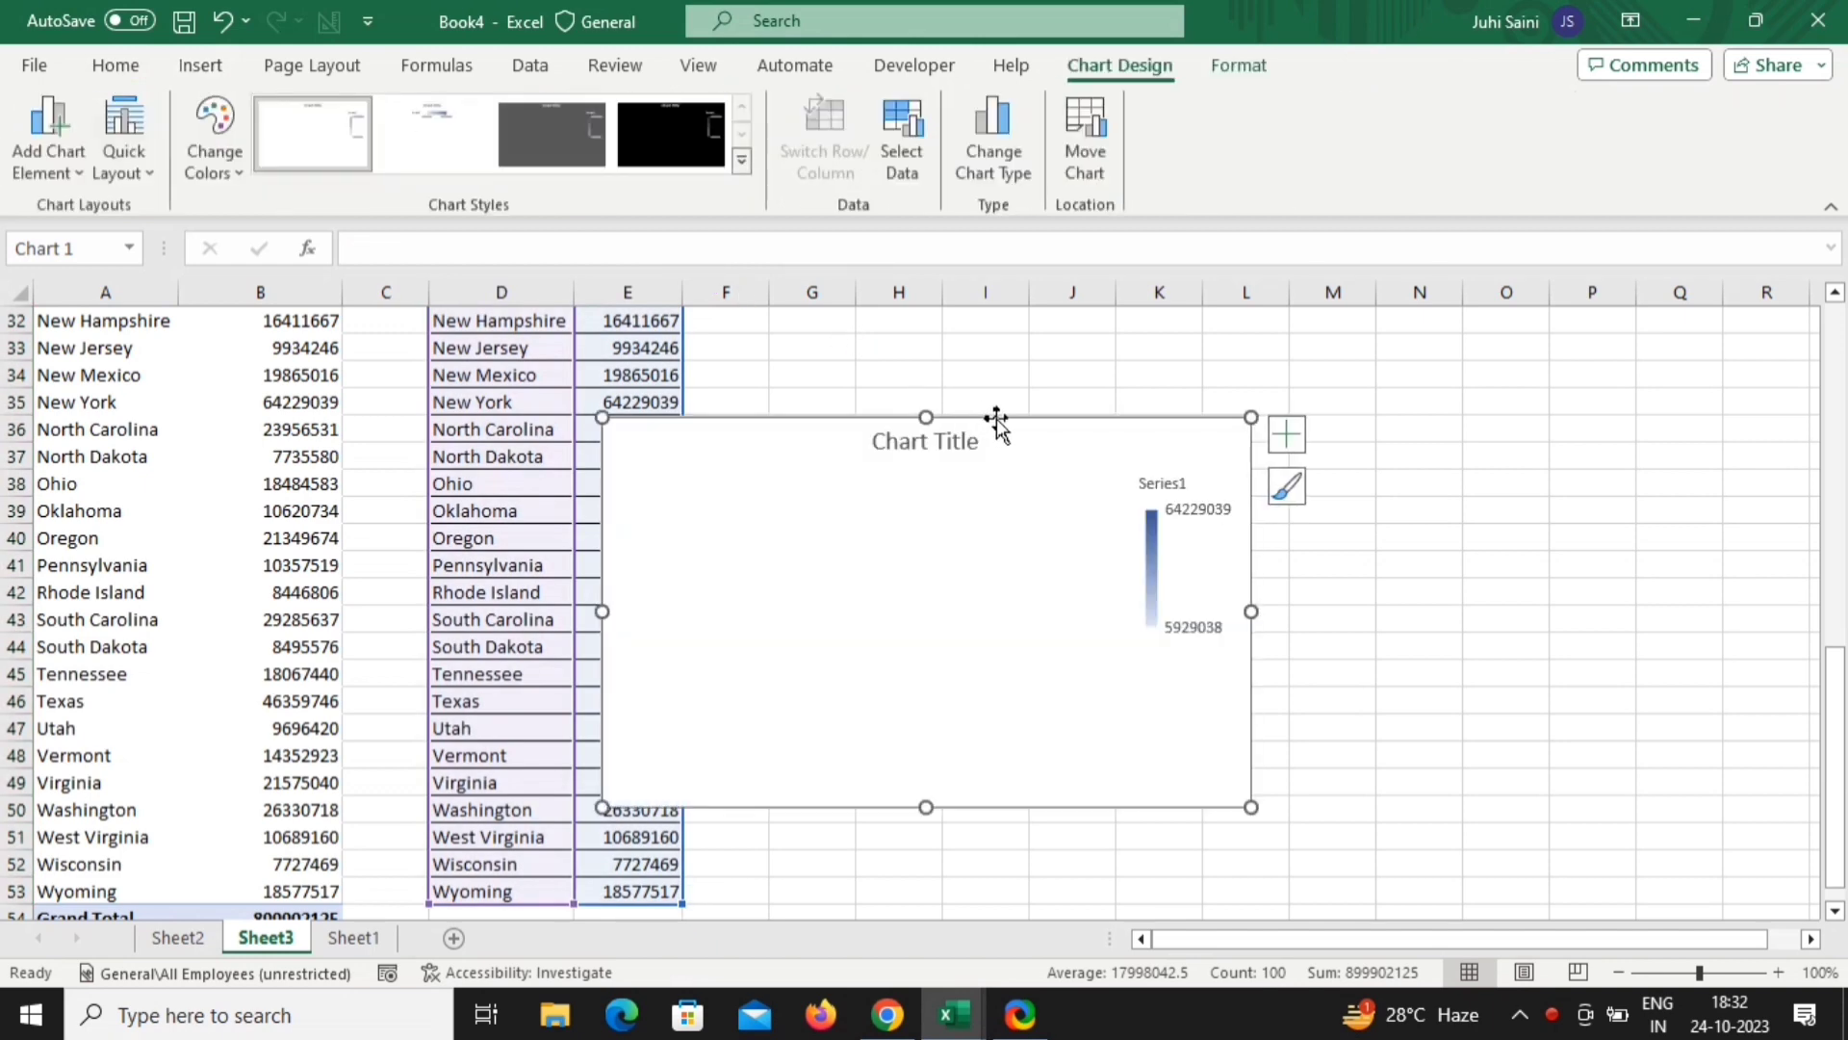
{"action": "left_click_drag", "start_coordinate": [996, 417], "coordinate": [1109, 317]}
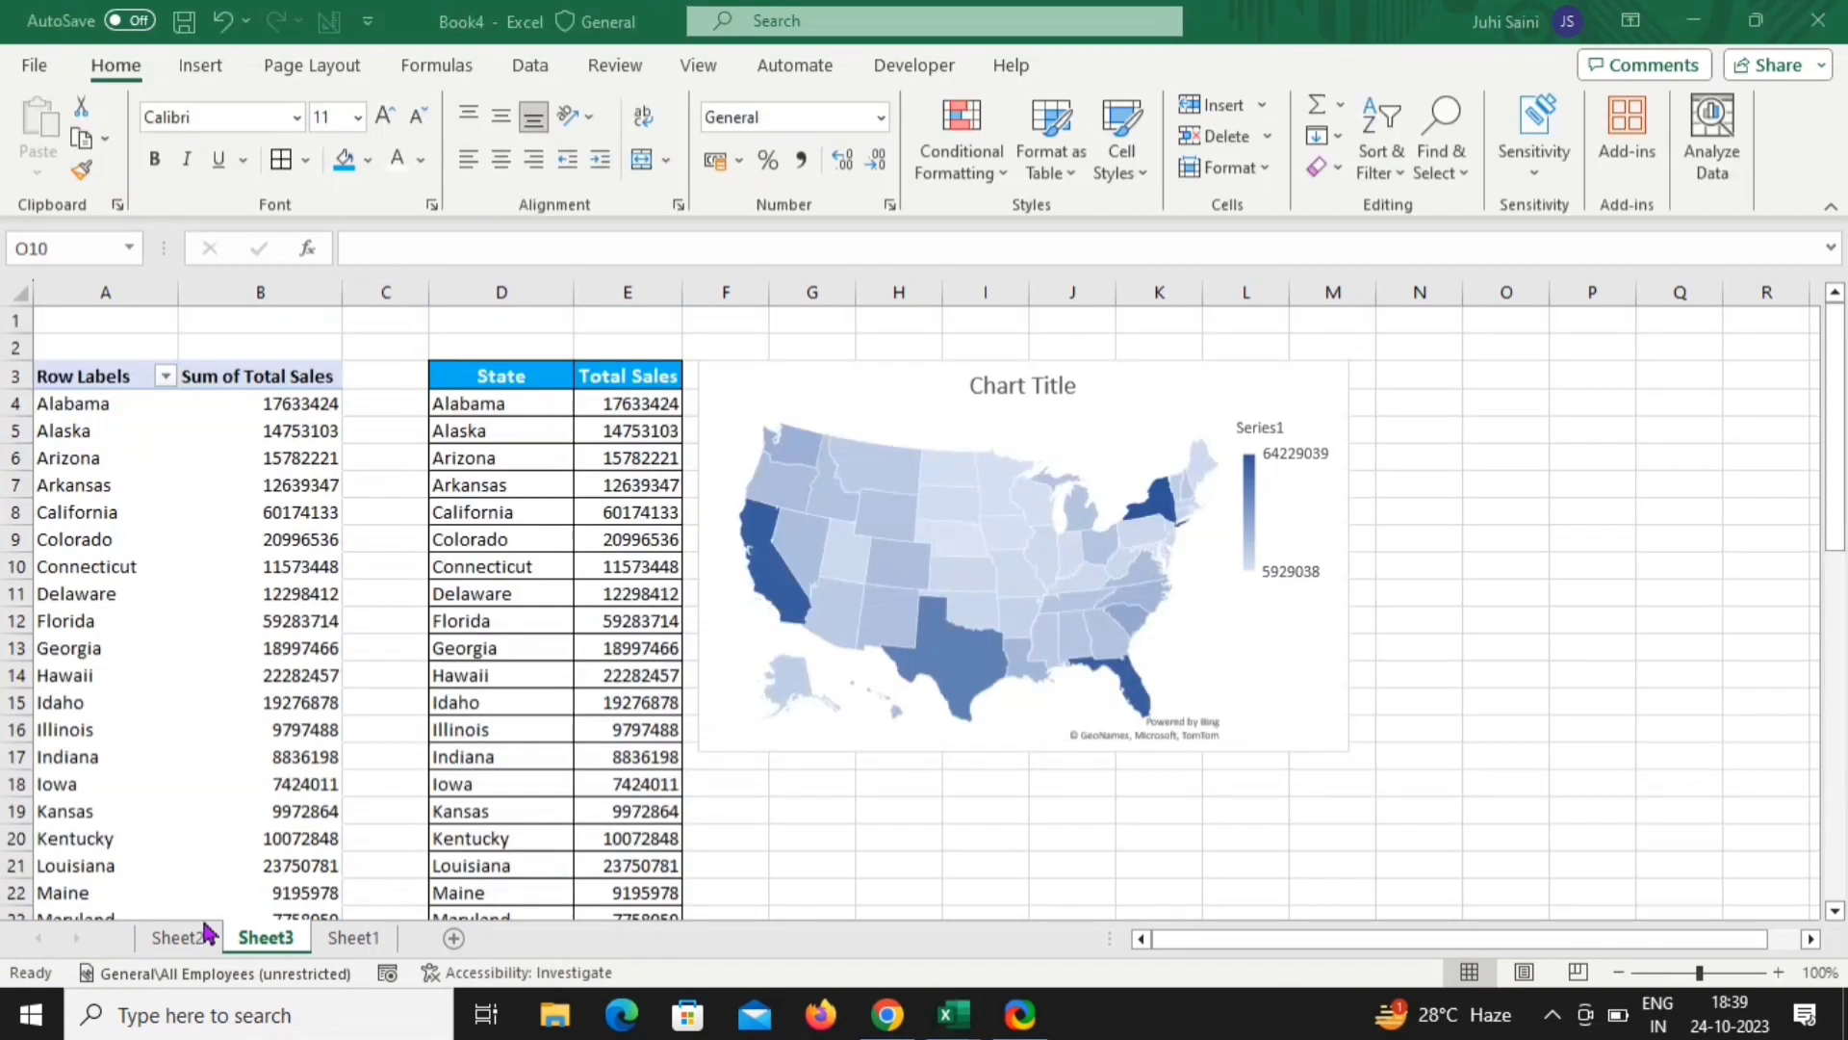
Create a PivotTable on a new worksheet from the Sheet1 data, with Retailer in the rows and Total Sales as the summed values
{"action": "left_click", "coordinate": [354, 938]}
{"action": "left_click", "coordinate": [106, 354]}
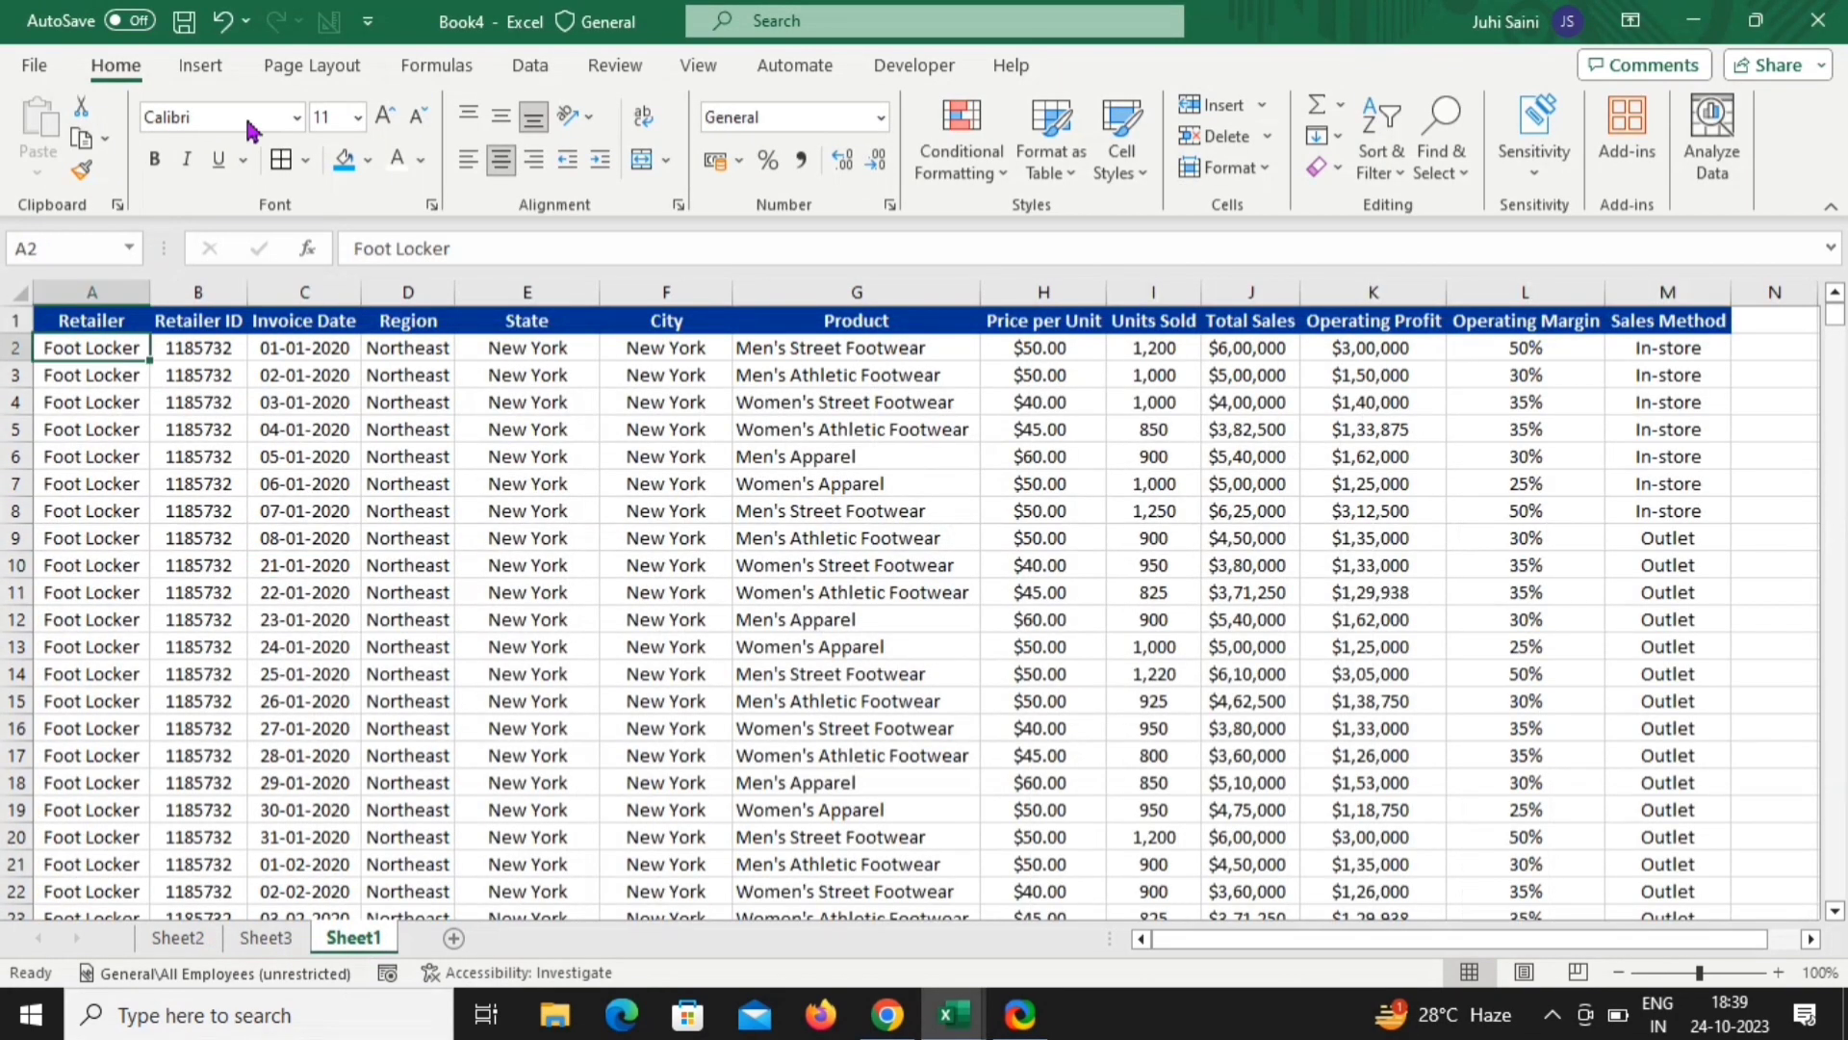
{"action": "left_click", "coordinate": [220, 69]}
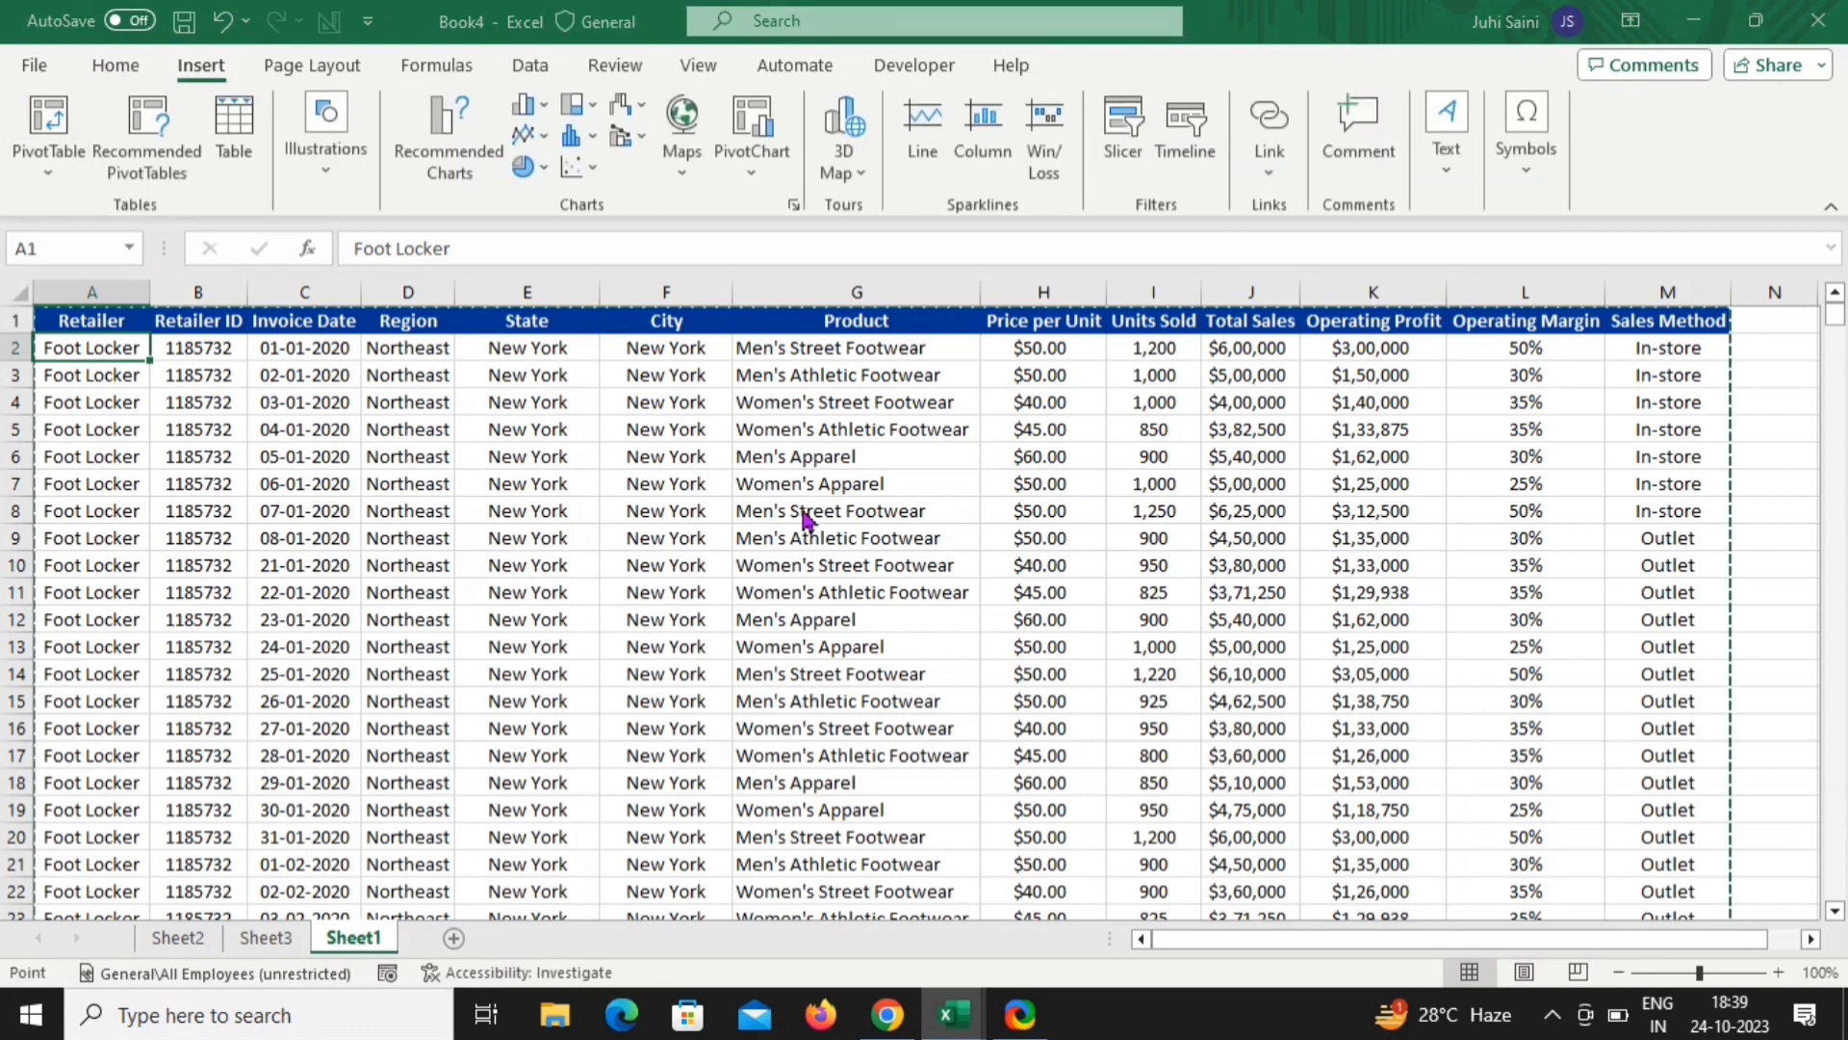
{"action": "left_click", "coordinate": [1045, 623]}
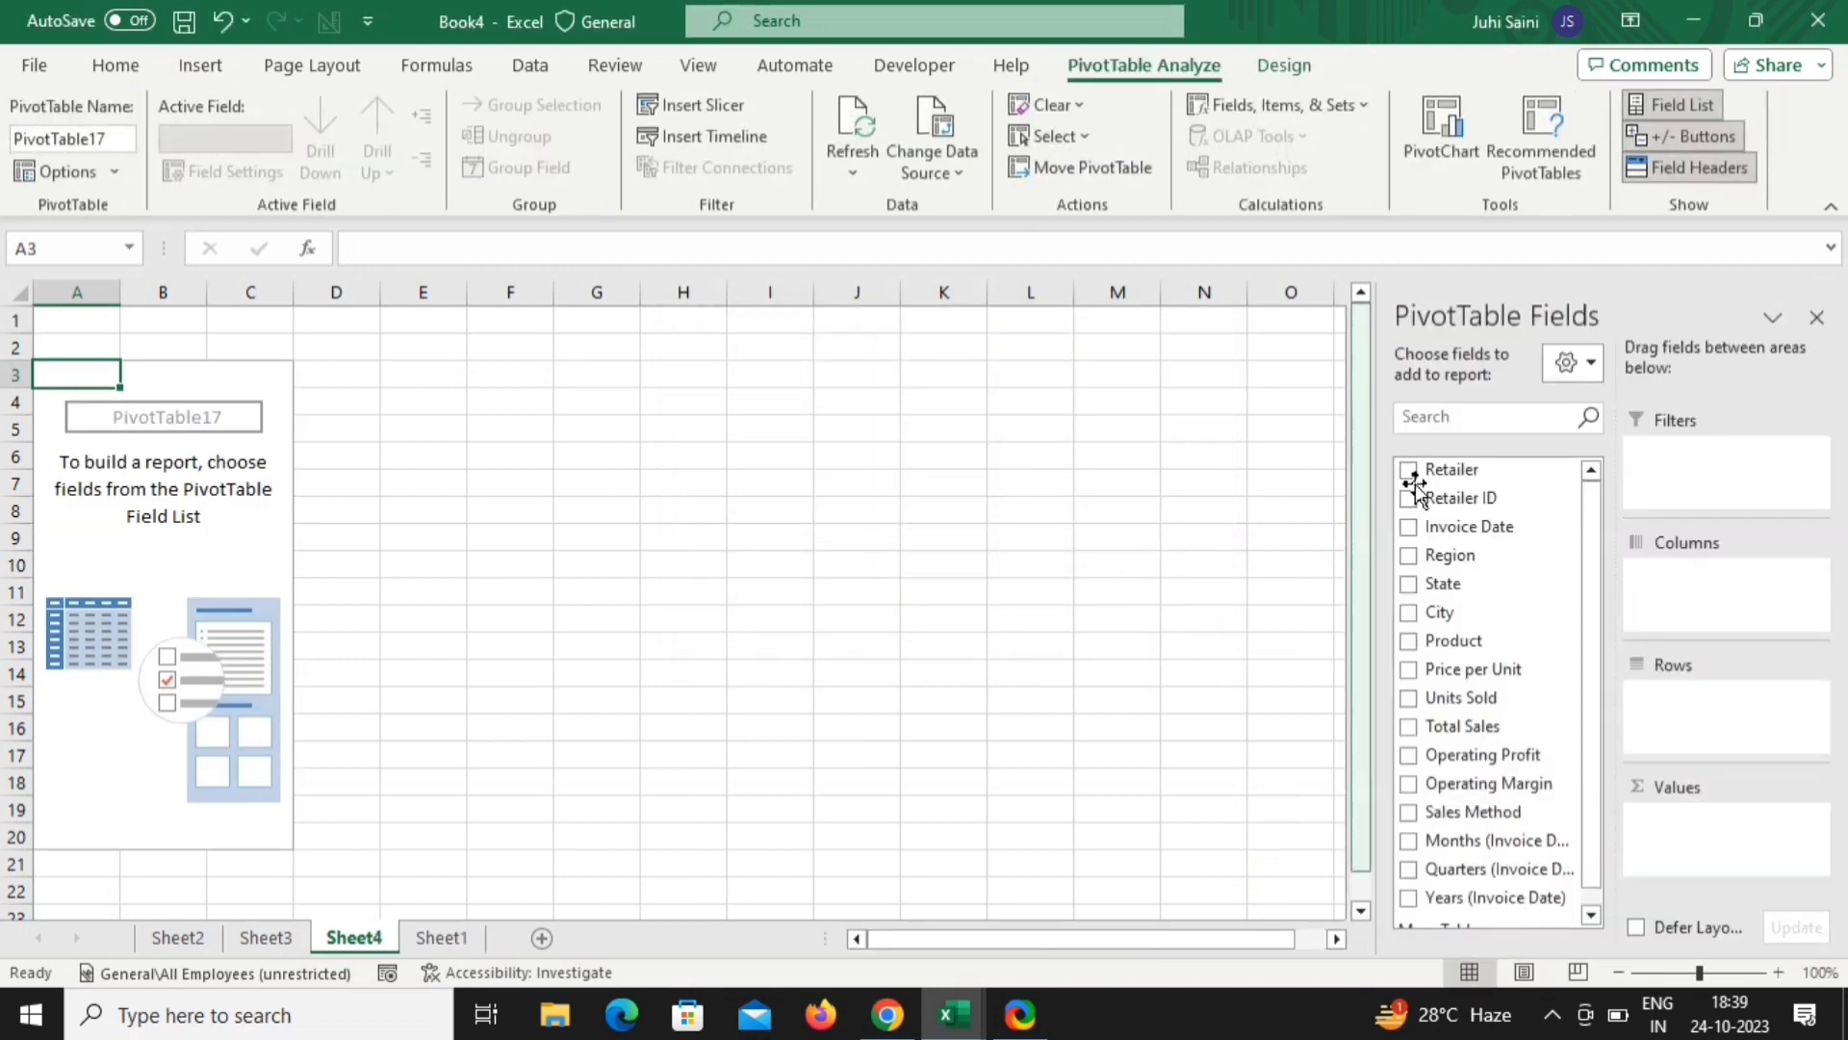
{"action": "left_click_drag", "start_coordinate": [1439, 472], "coordinate": [1701, 726]}
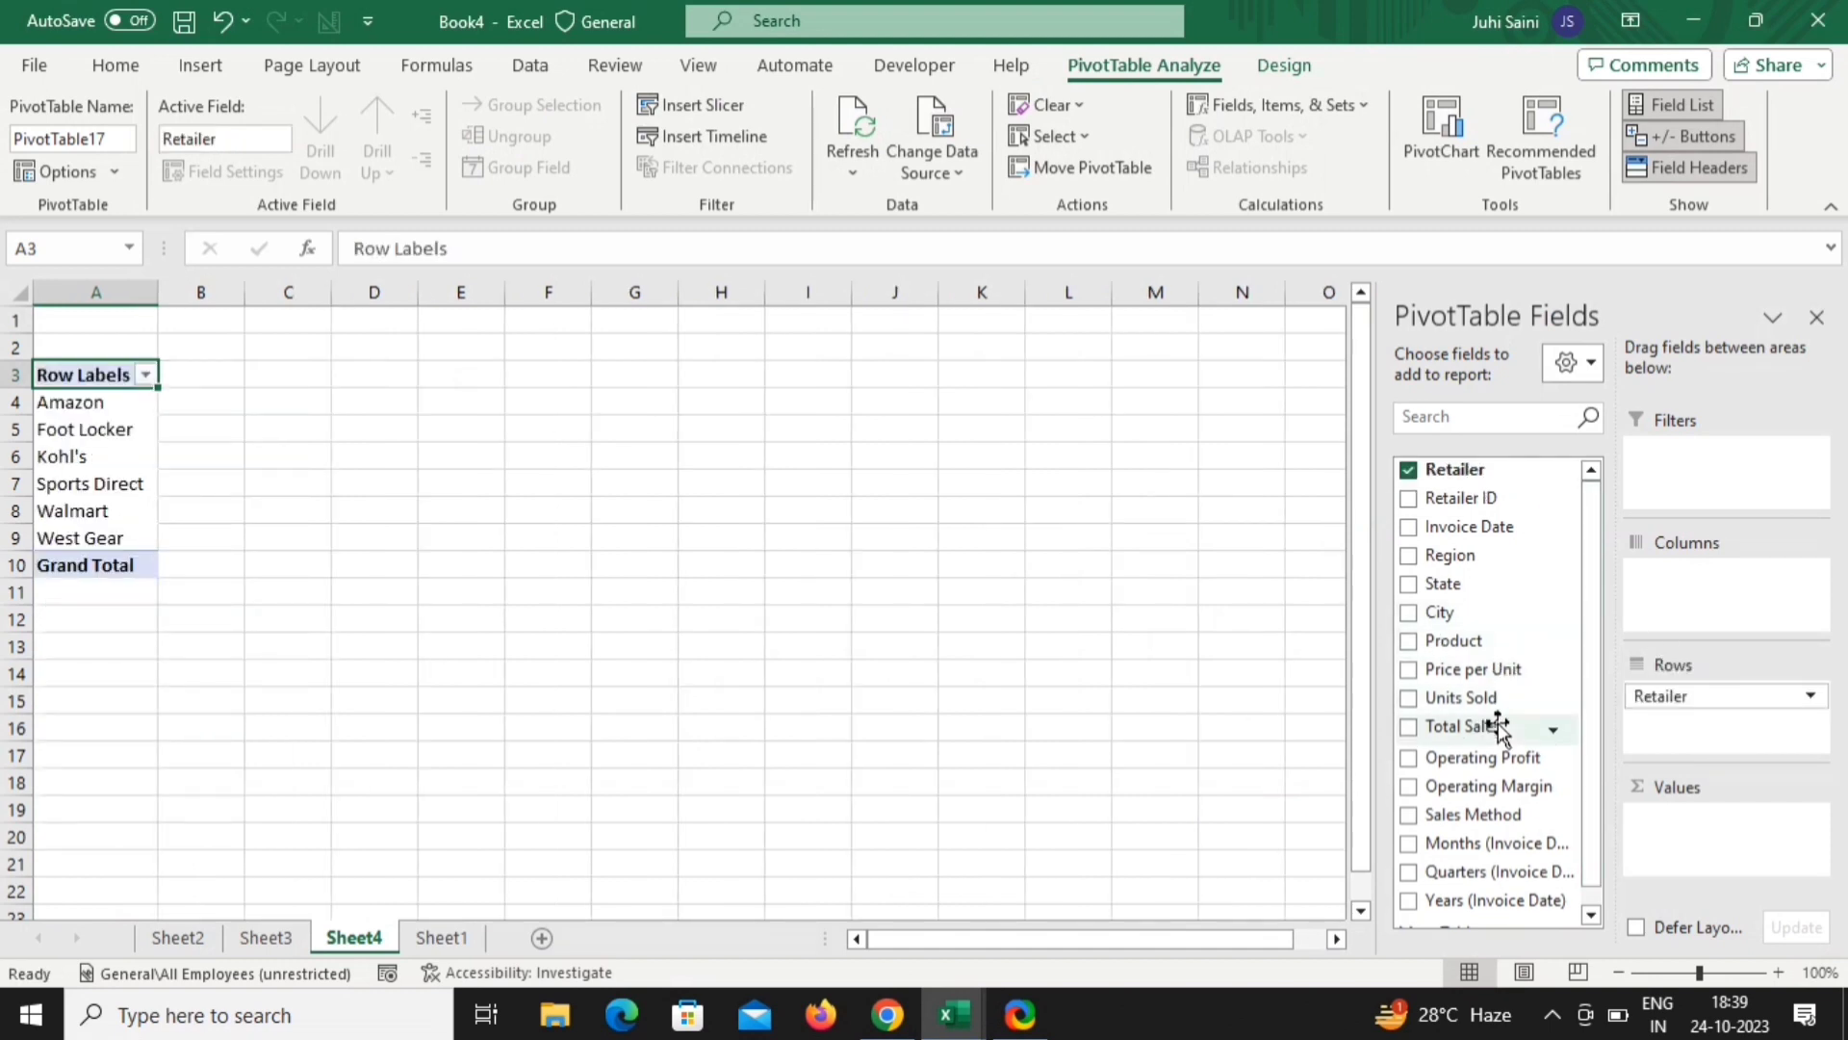
{"action": "left_click_drag", "start_coordinate": [1498, 728], "coordinate": [1726, 876]}
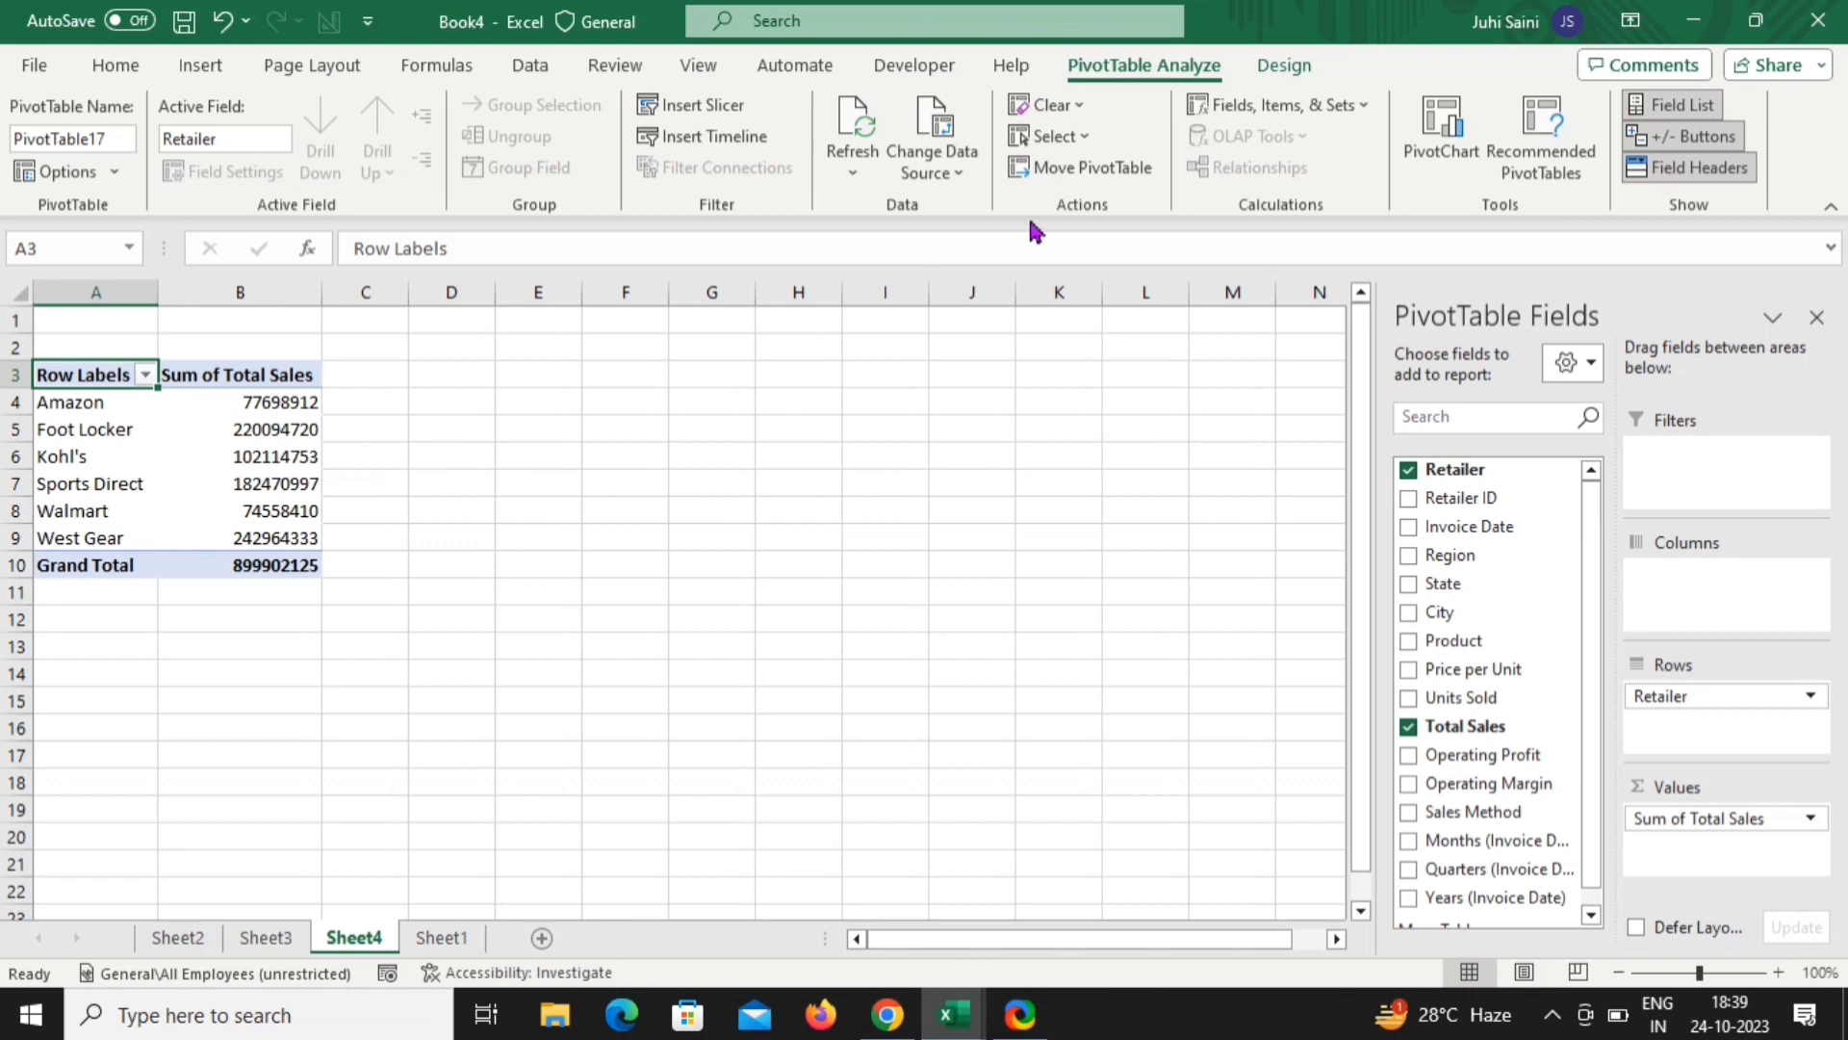
Insert a clustered bar PivotChart of total sales by retailer and place it beside the top of the PivotTable
{"action": "left_click", "coordinate": [1415, 137]}
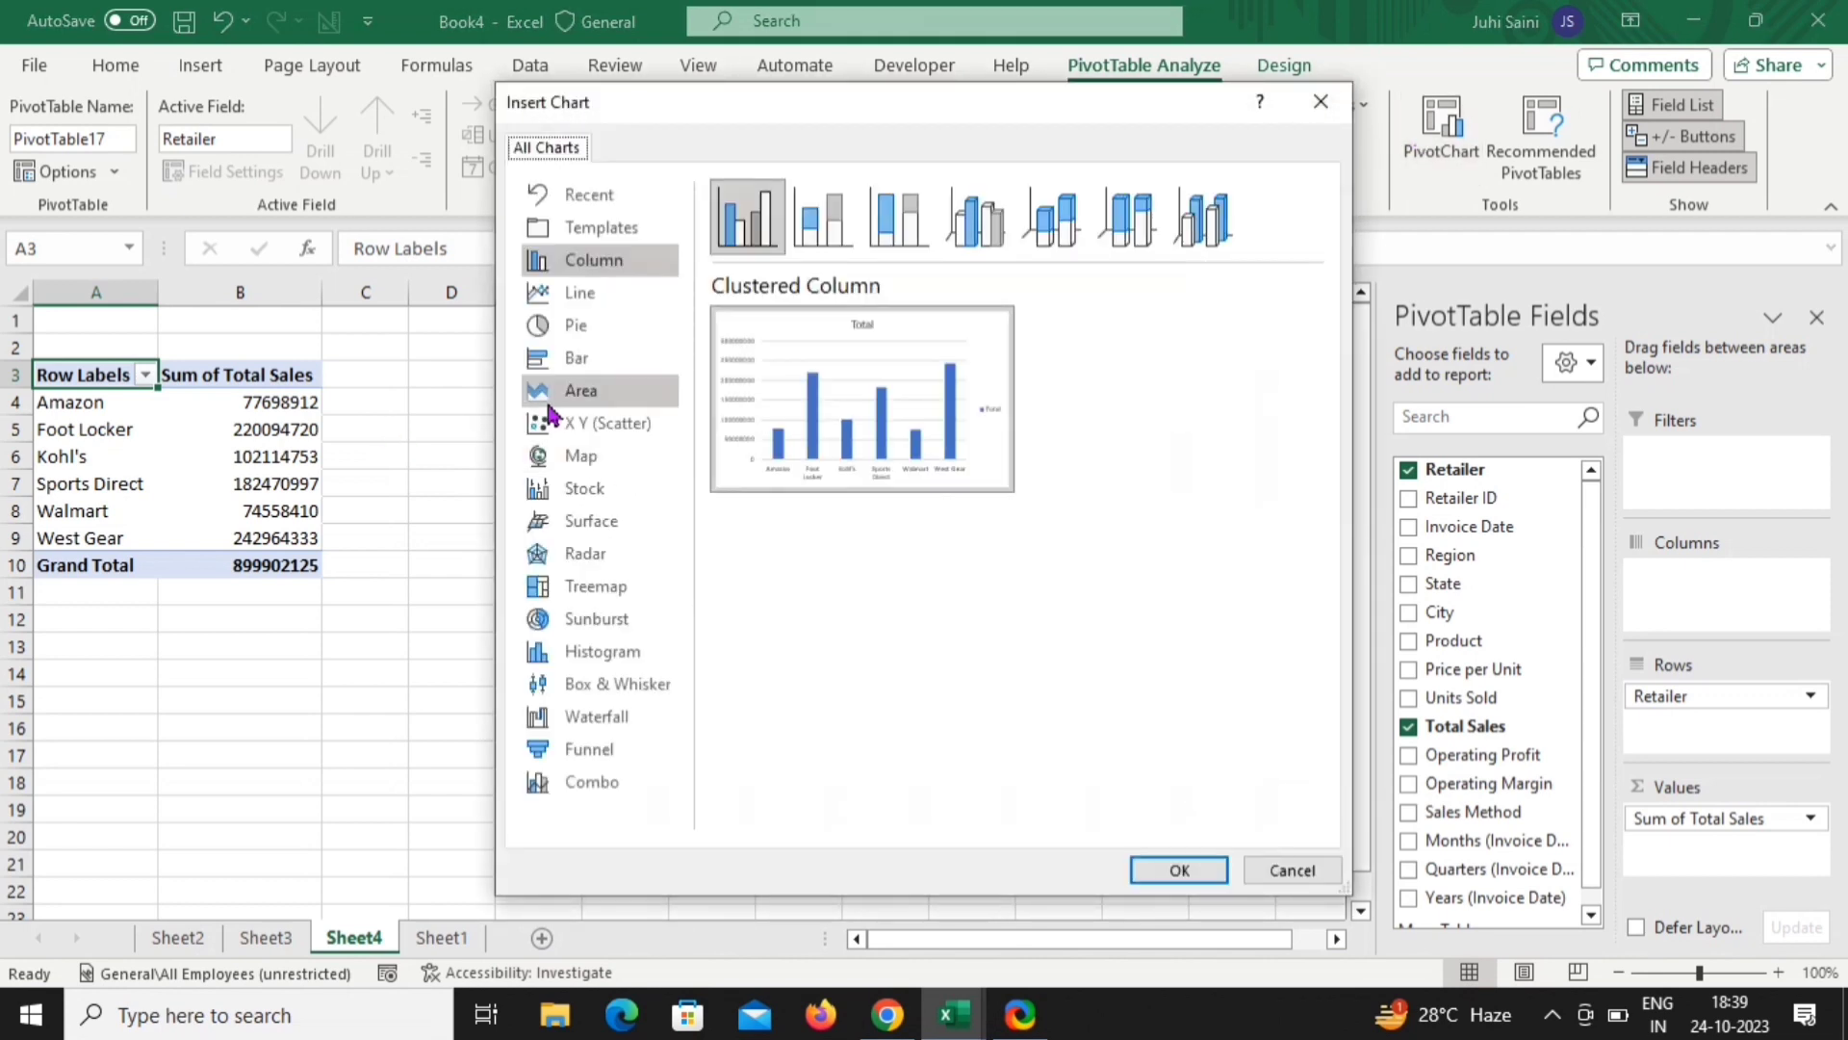
{"action": "left_click", "coordinate": [596, 363]}
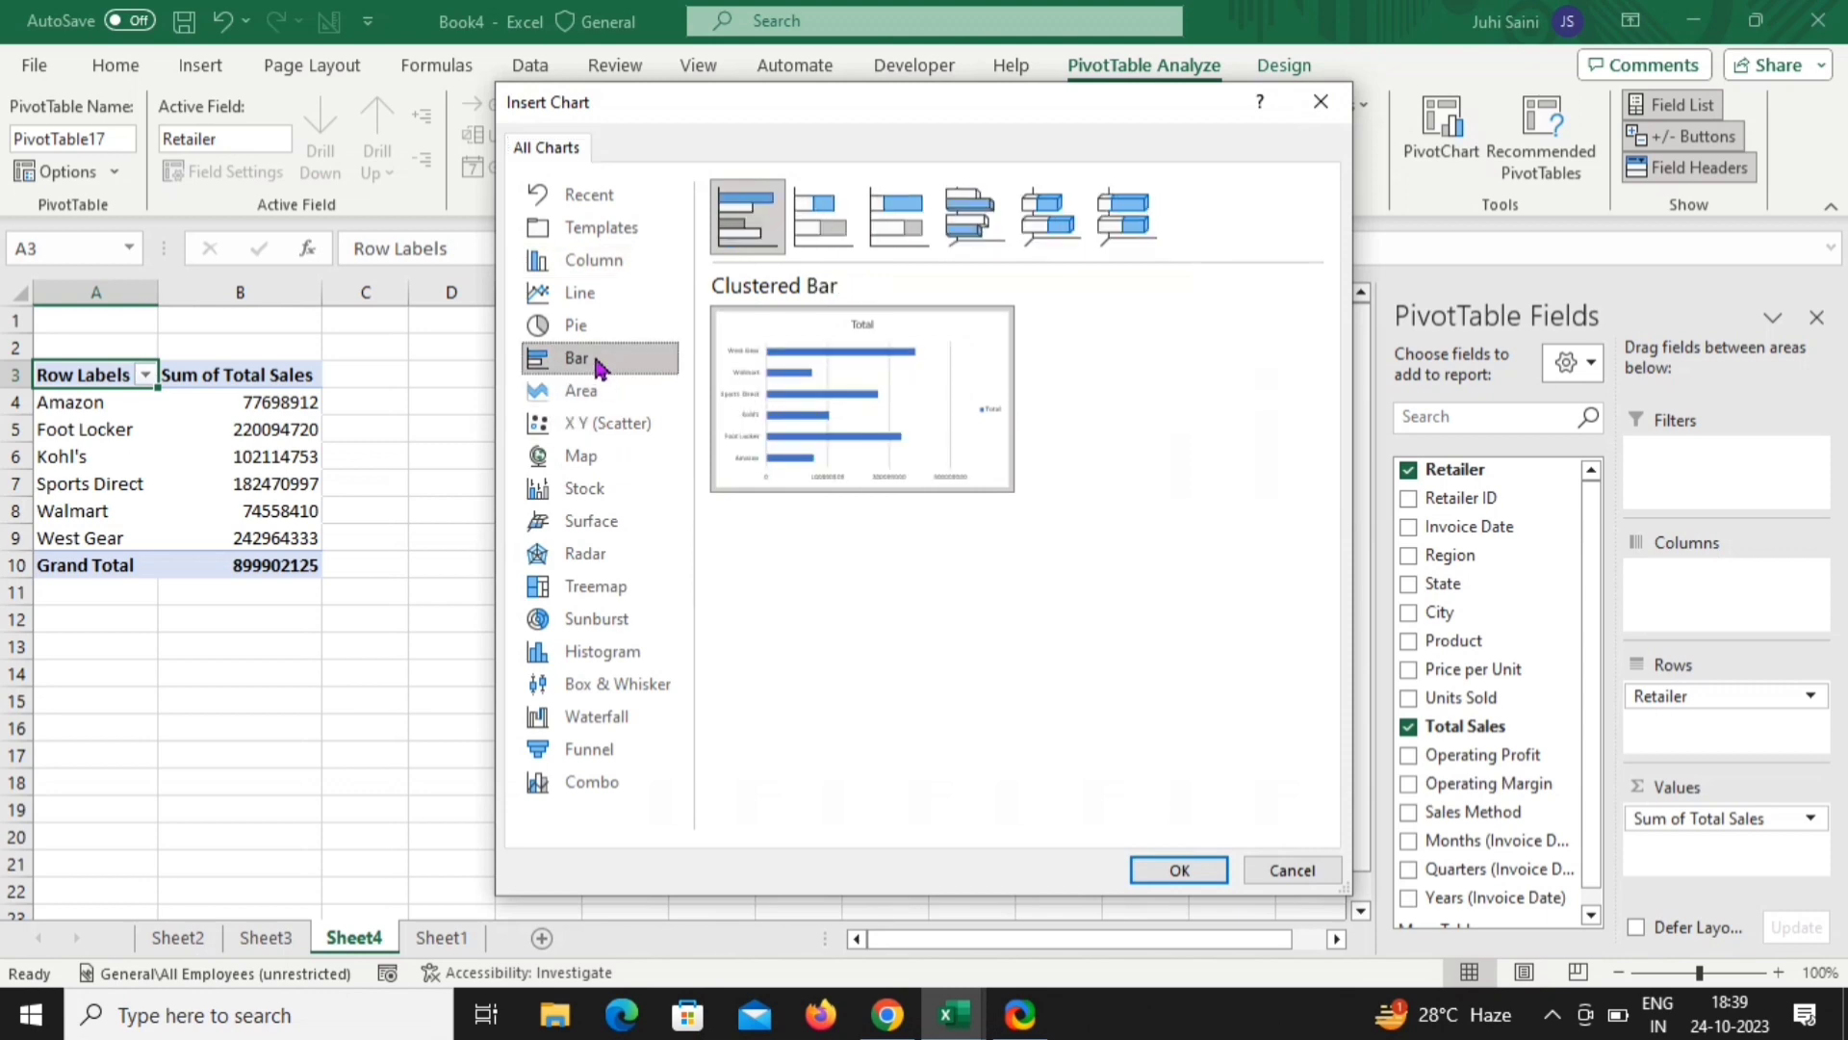
{"action": "left_click", "coordinate": [1180, 871]}
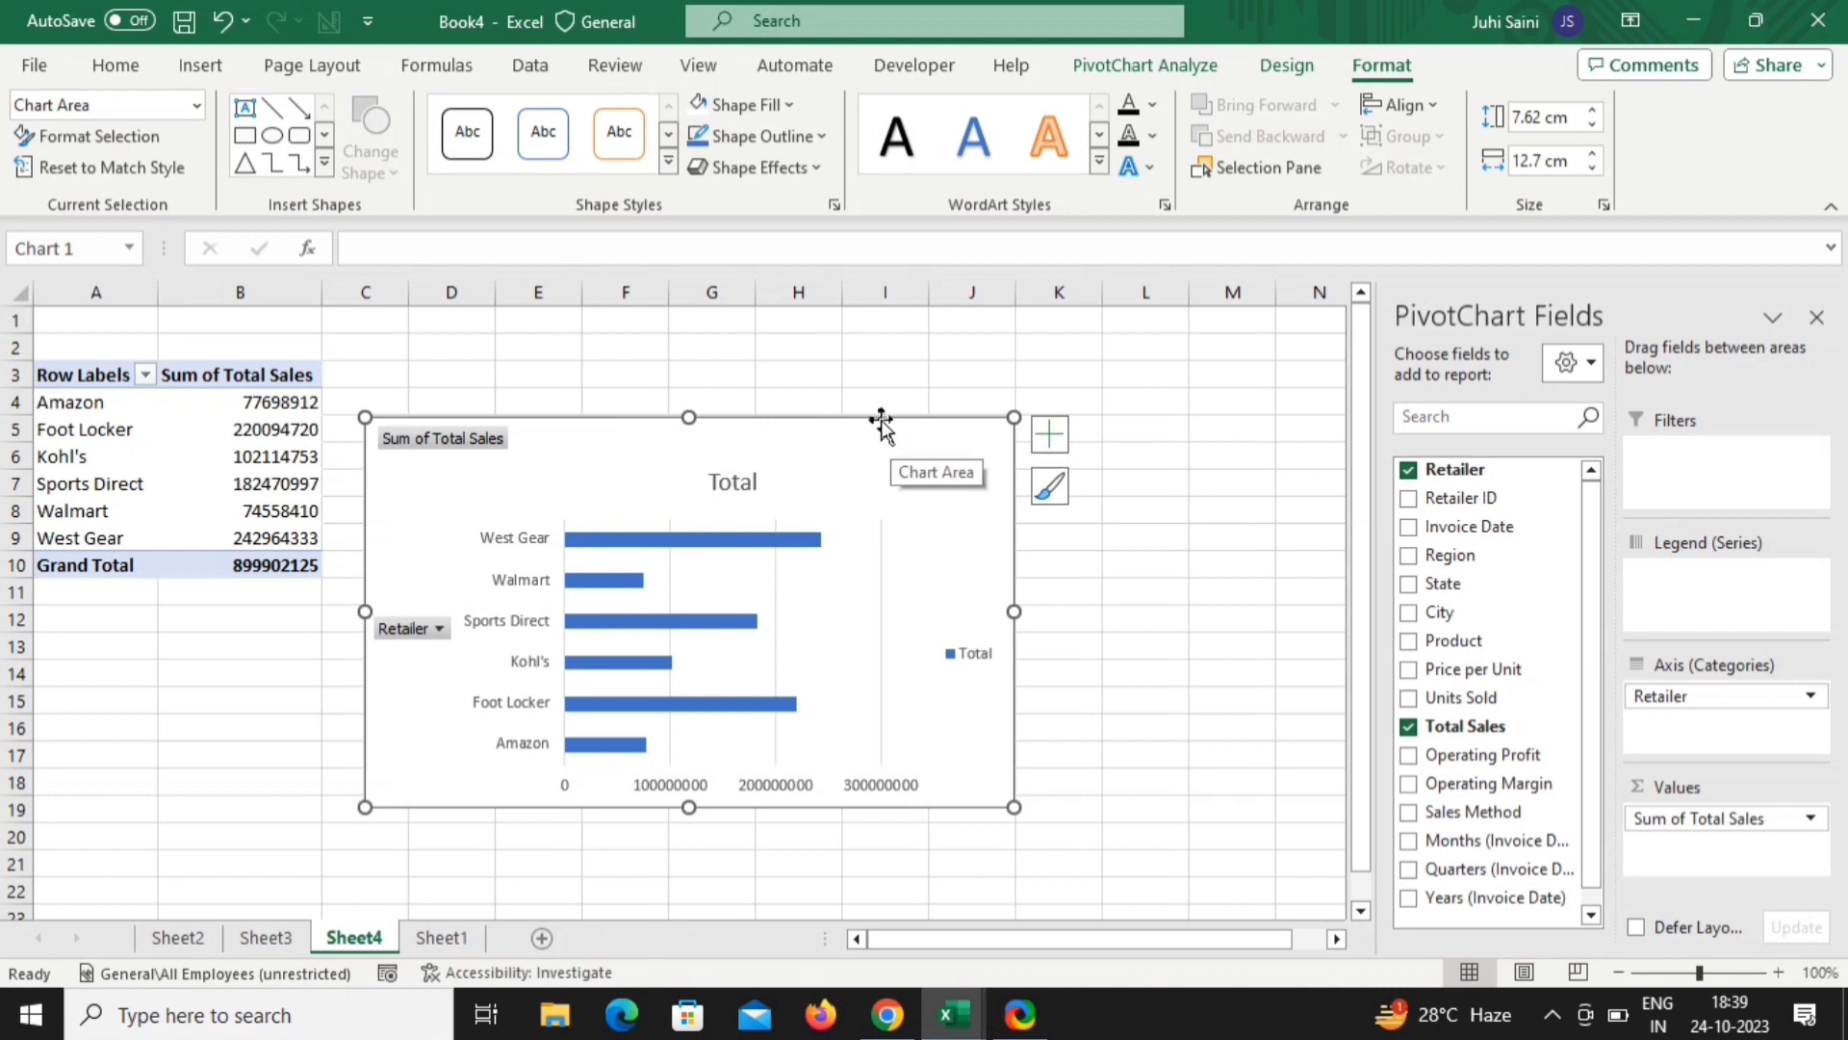
{"action": "left_click_drag", "start_coordinate": [879, 417], "coordinate": [862, 345]}
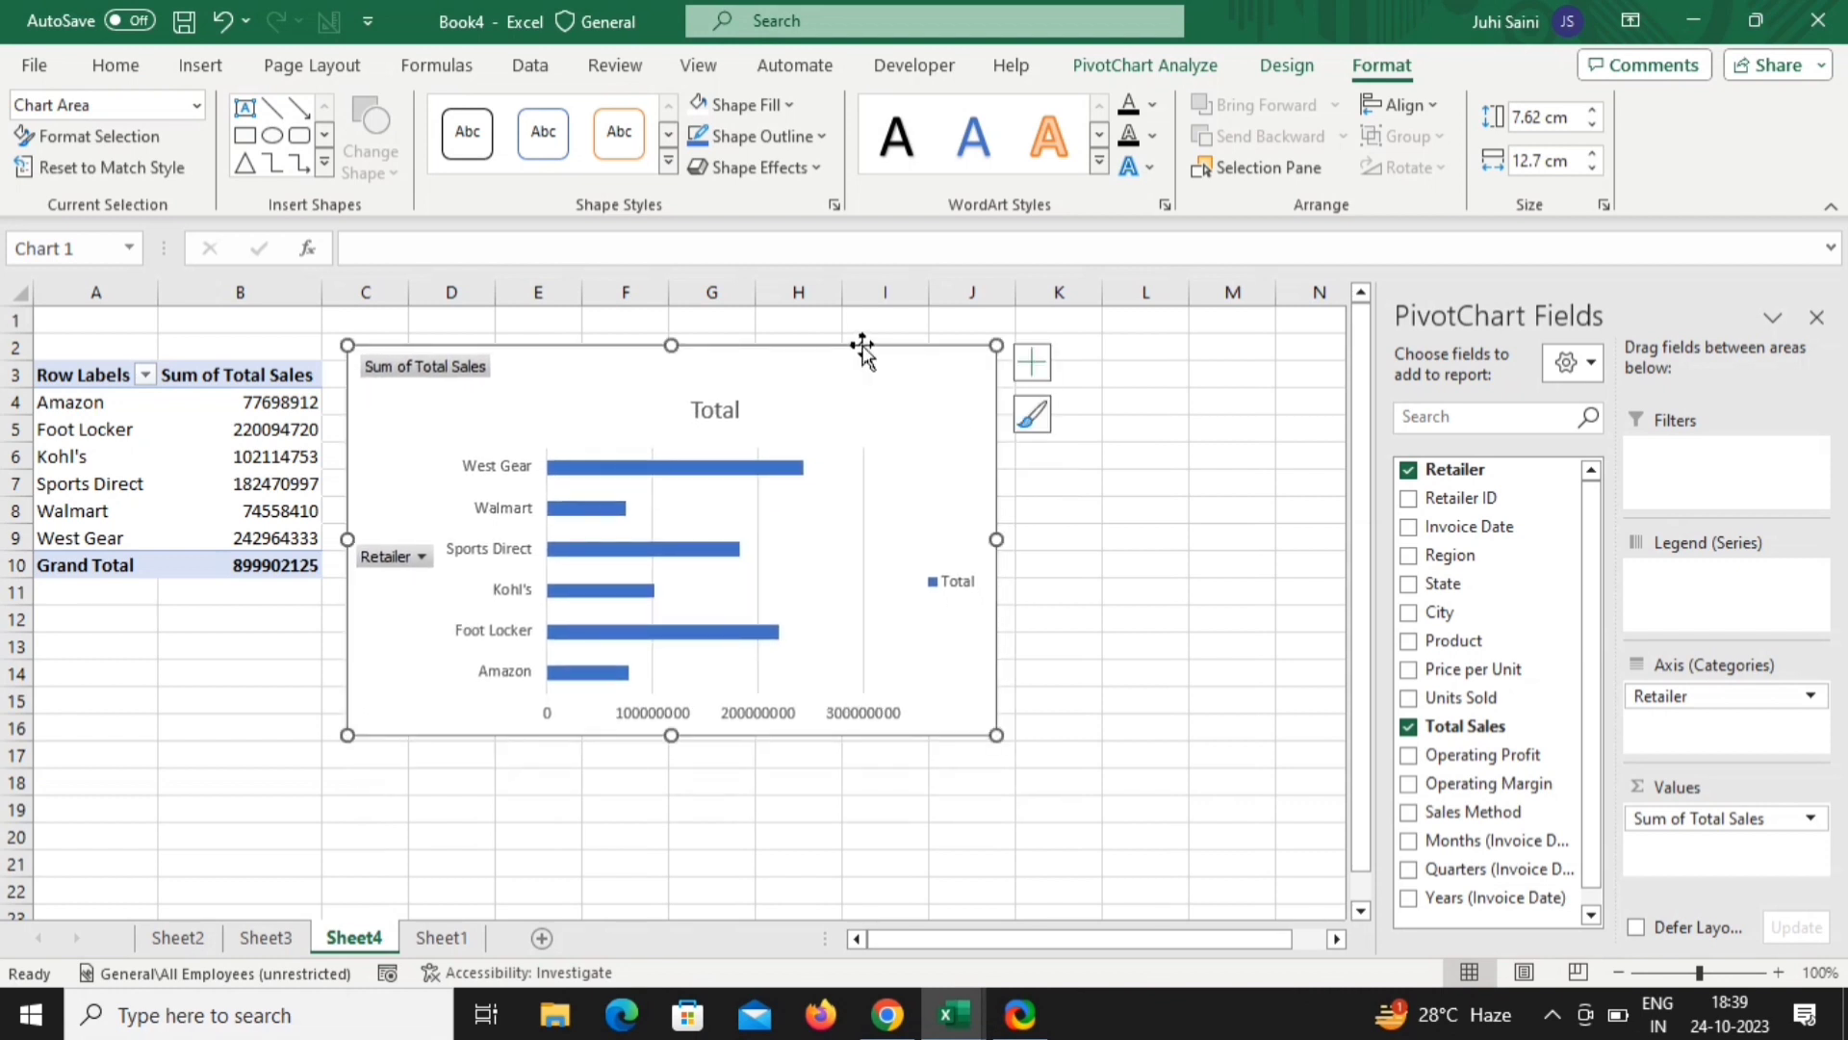
Sort the retailer PivotTable by Sum of Total Sales from smallest to largest
{"action": "left_click", "coordinate": [257, 457]}
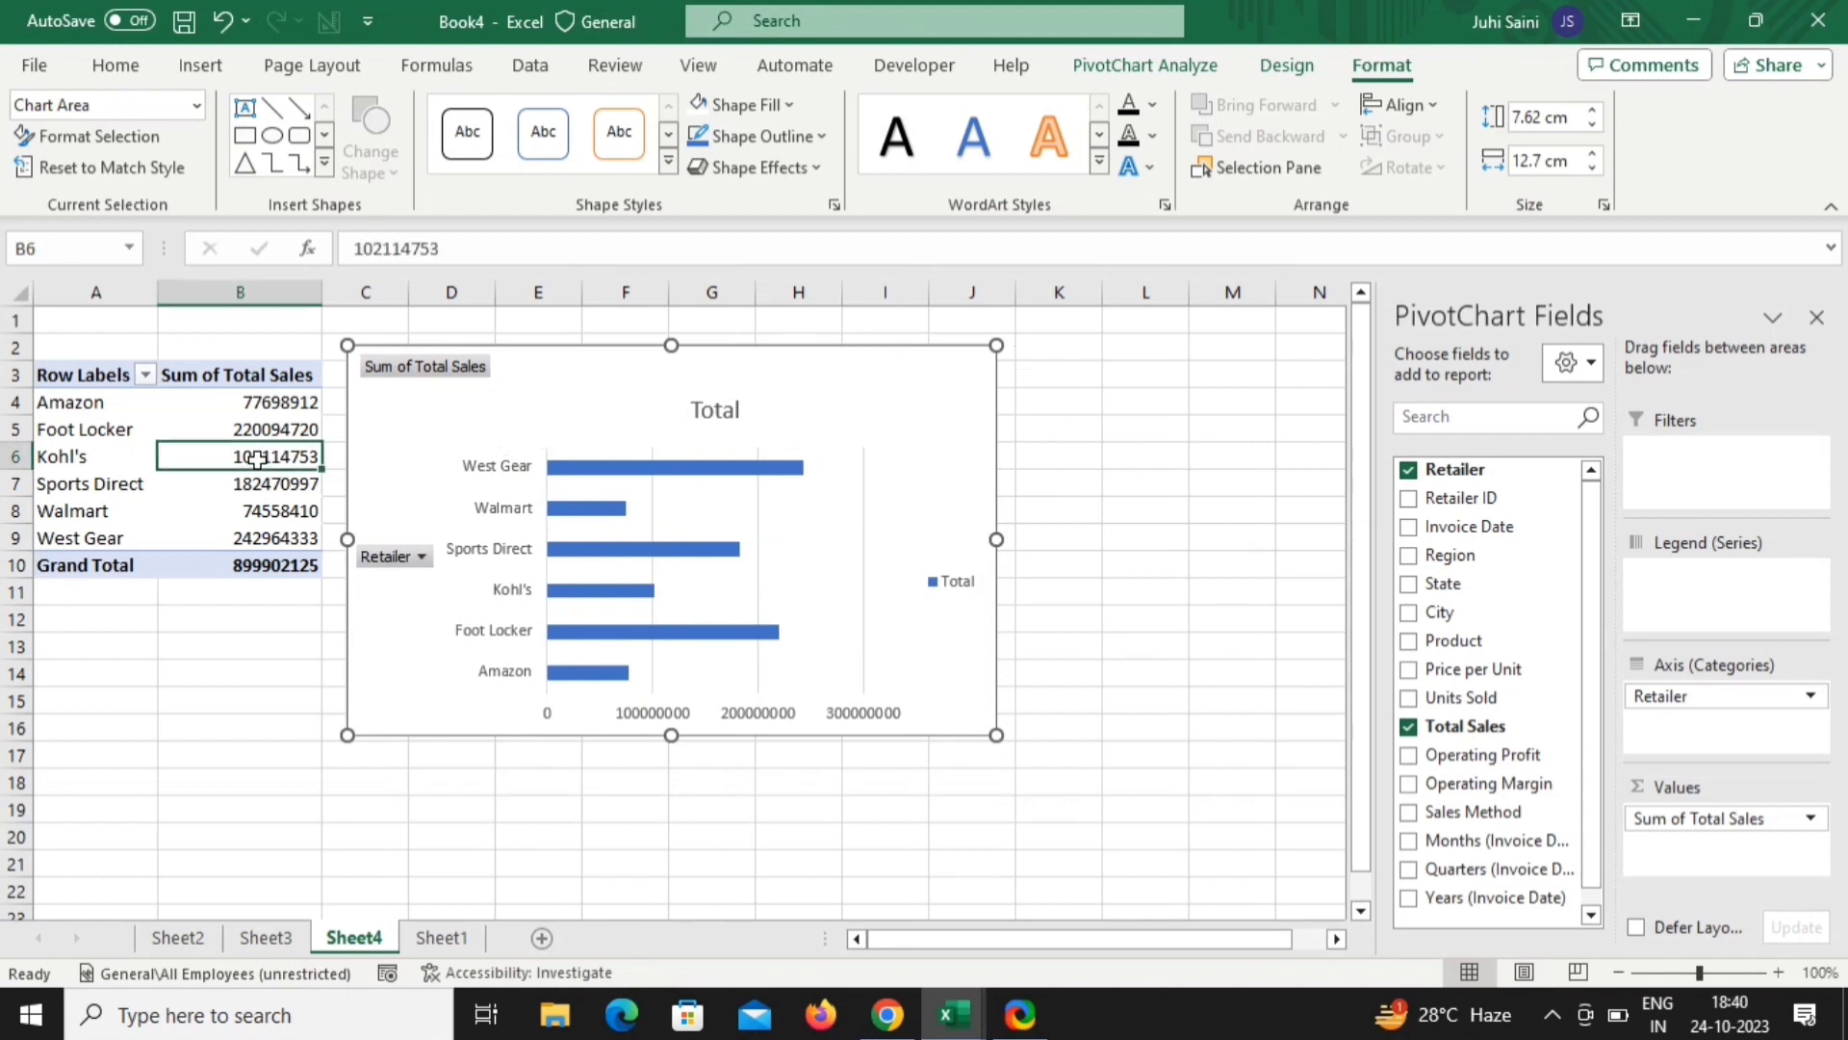
{"action": "right_click", "coordinate": [257, 457]}
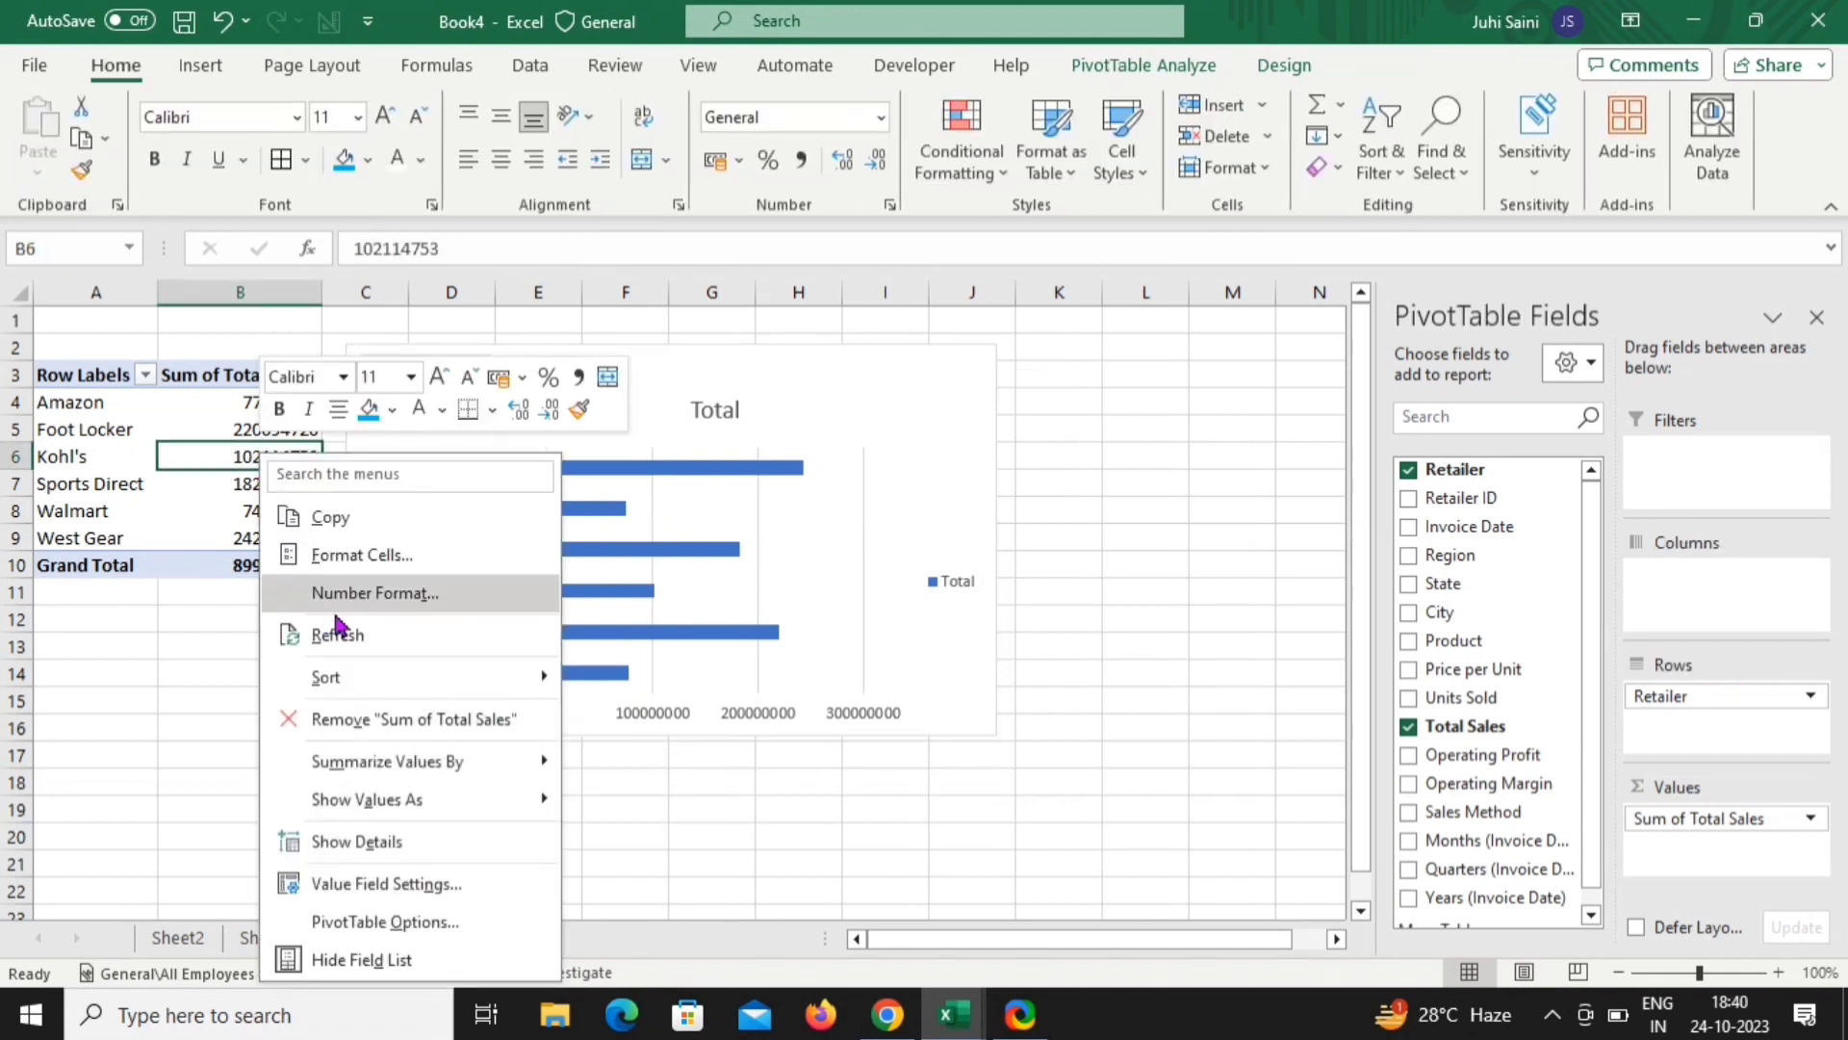
{"action": "mouse_move", "coordinate": [507, 679]}
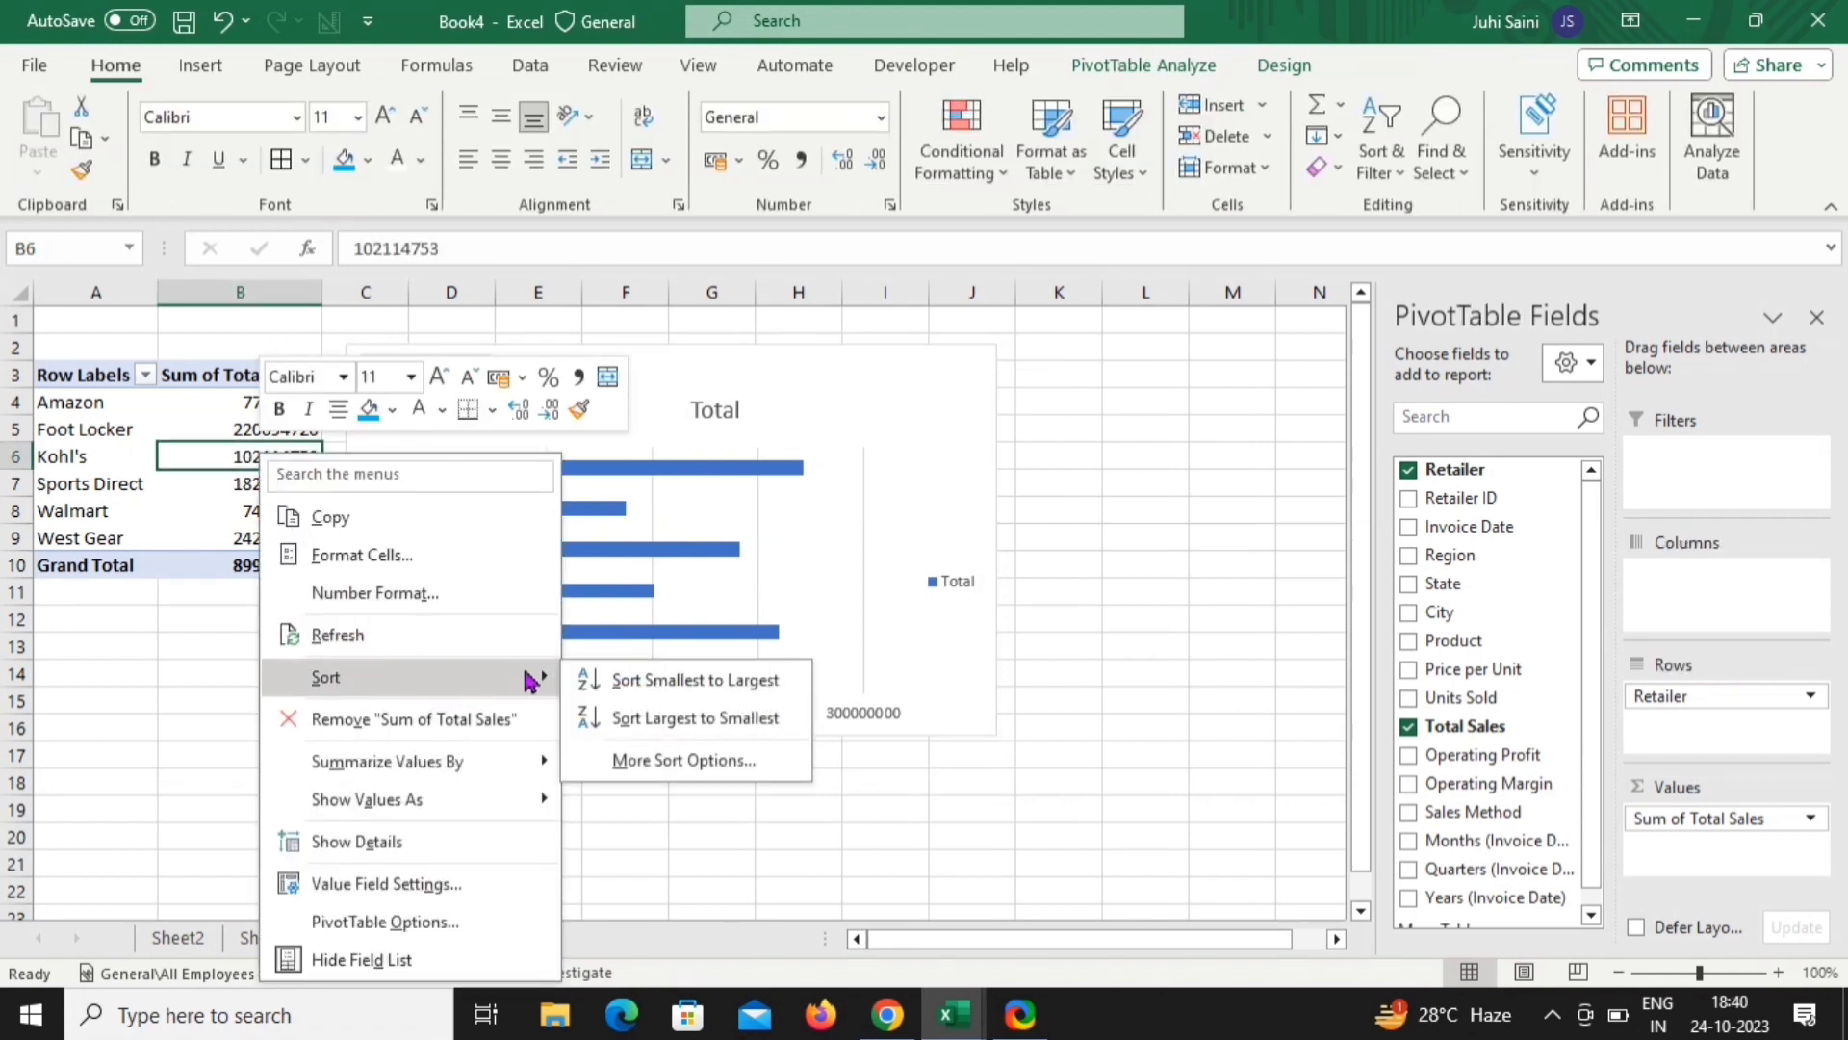
{"action": "left_click", "coordinate": [612, 679]}
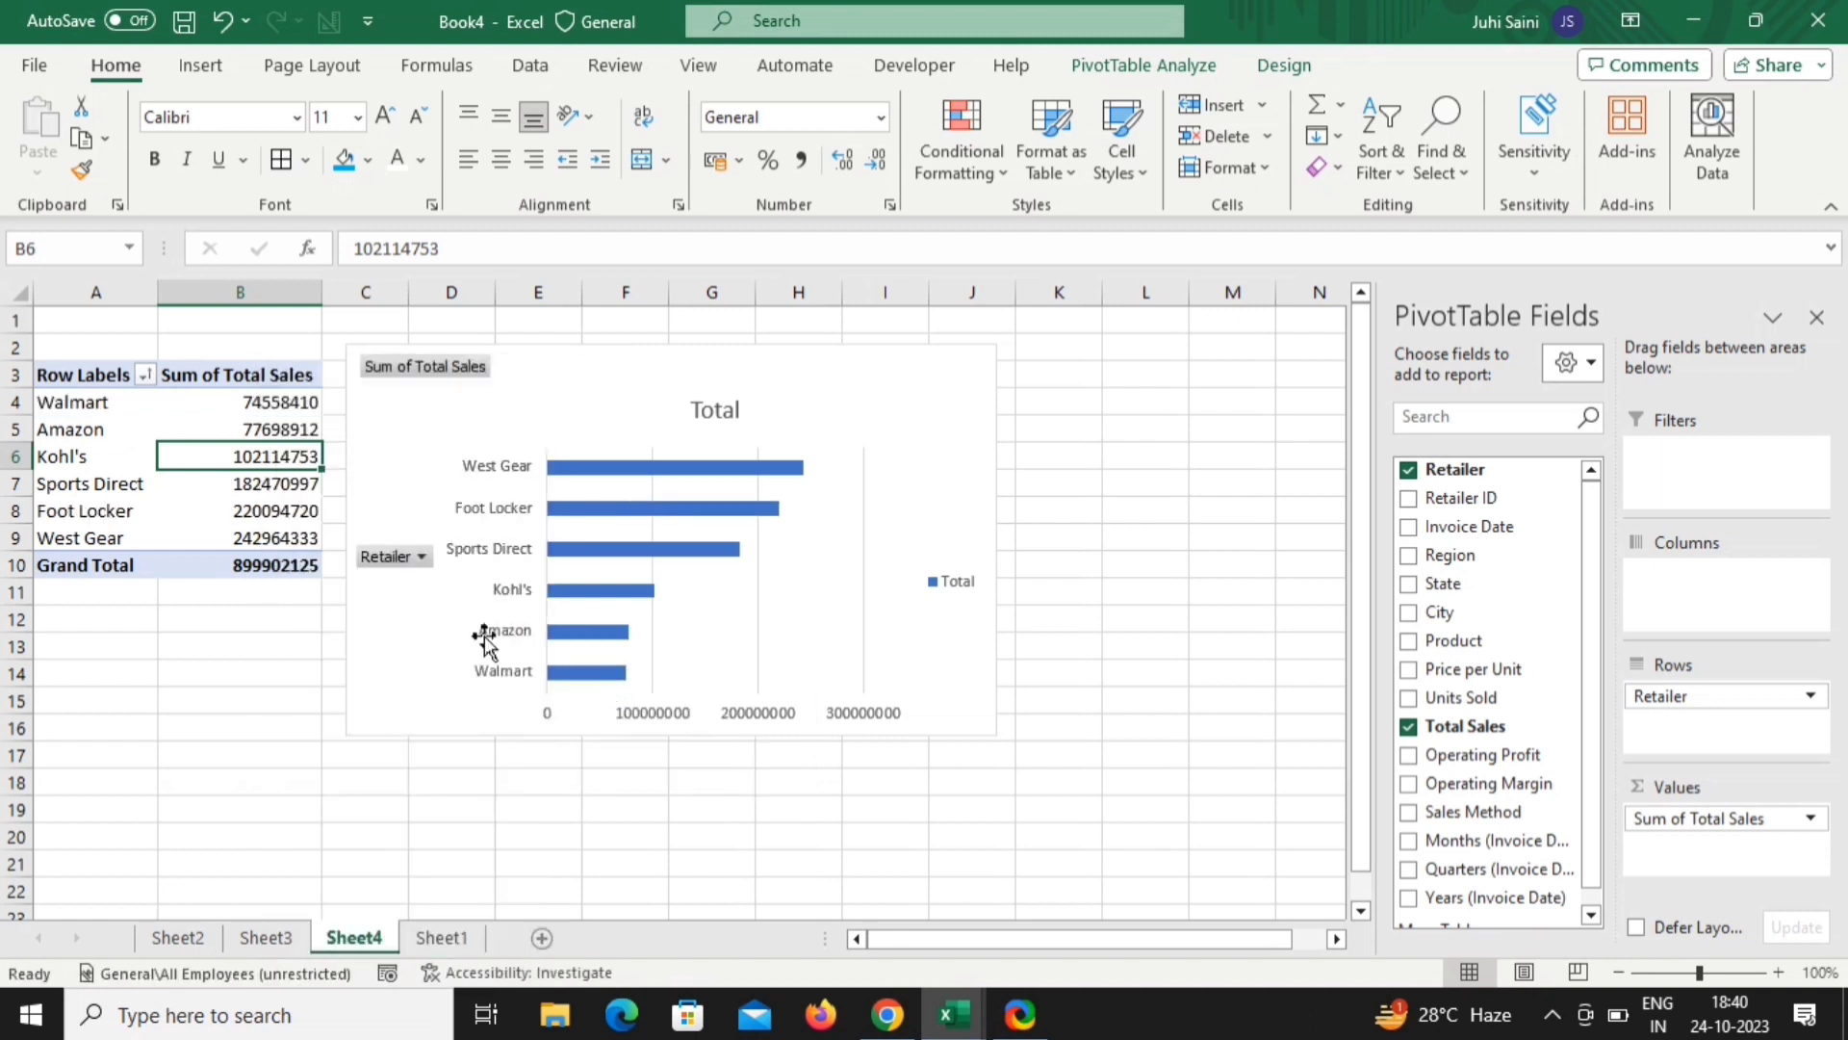
Sort the retailer PivotTable by Sum of Total Sales from largest to smallest
{"action": "right_click", "coordinate": [253, 451]}
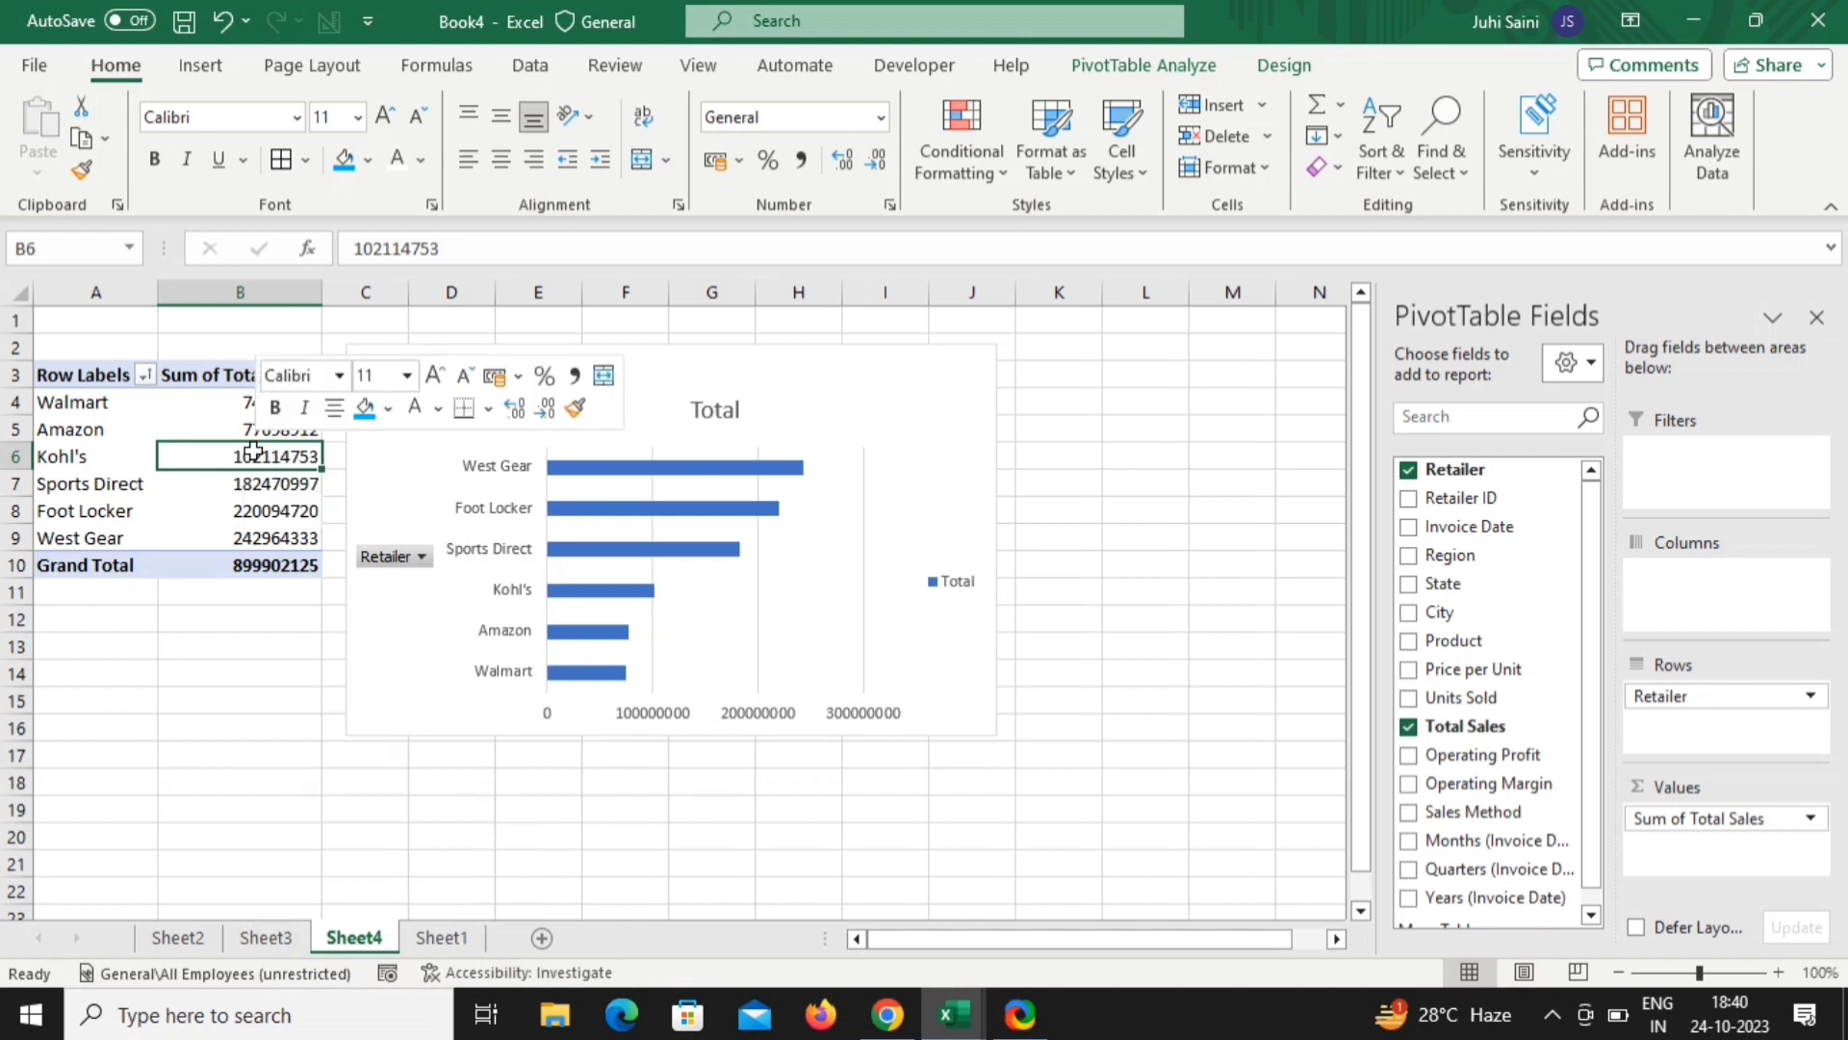
{"action": "mouse_move", "coordinate": [474, 681]}
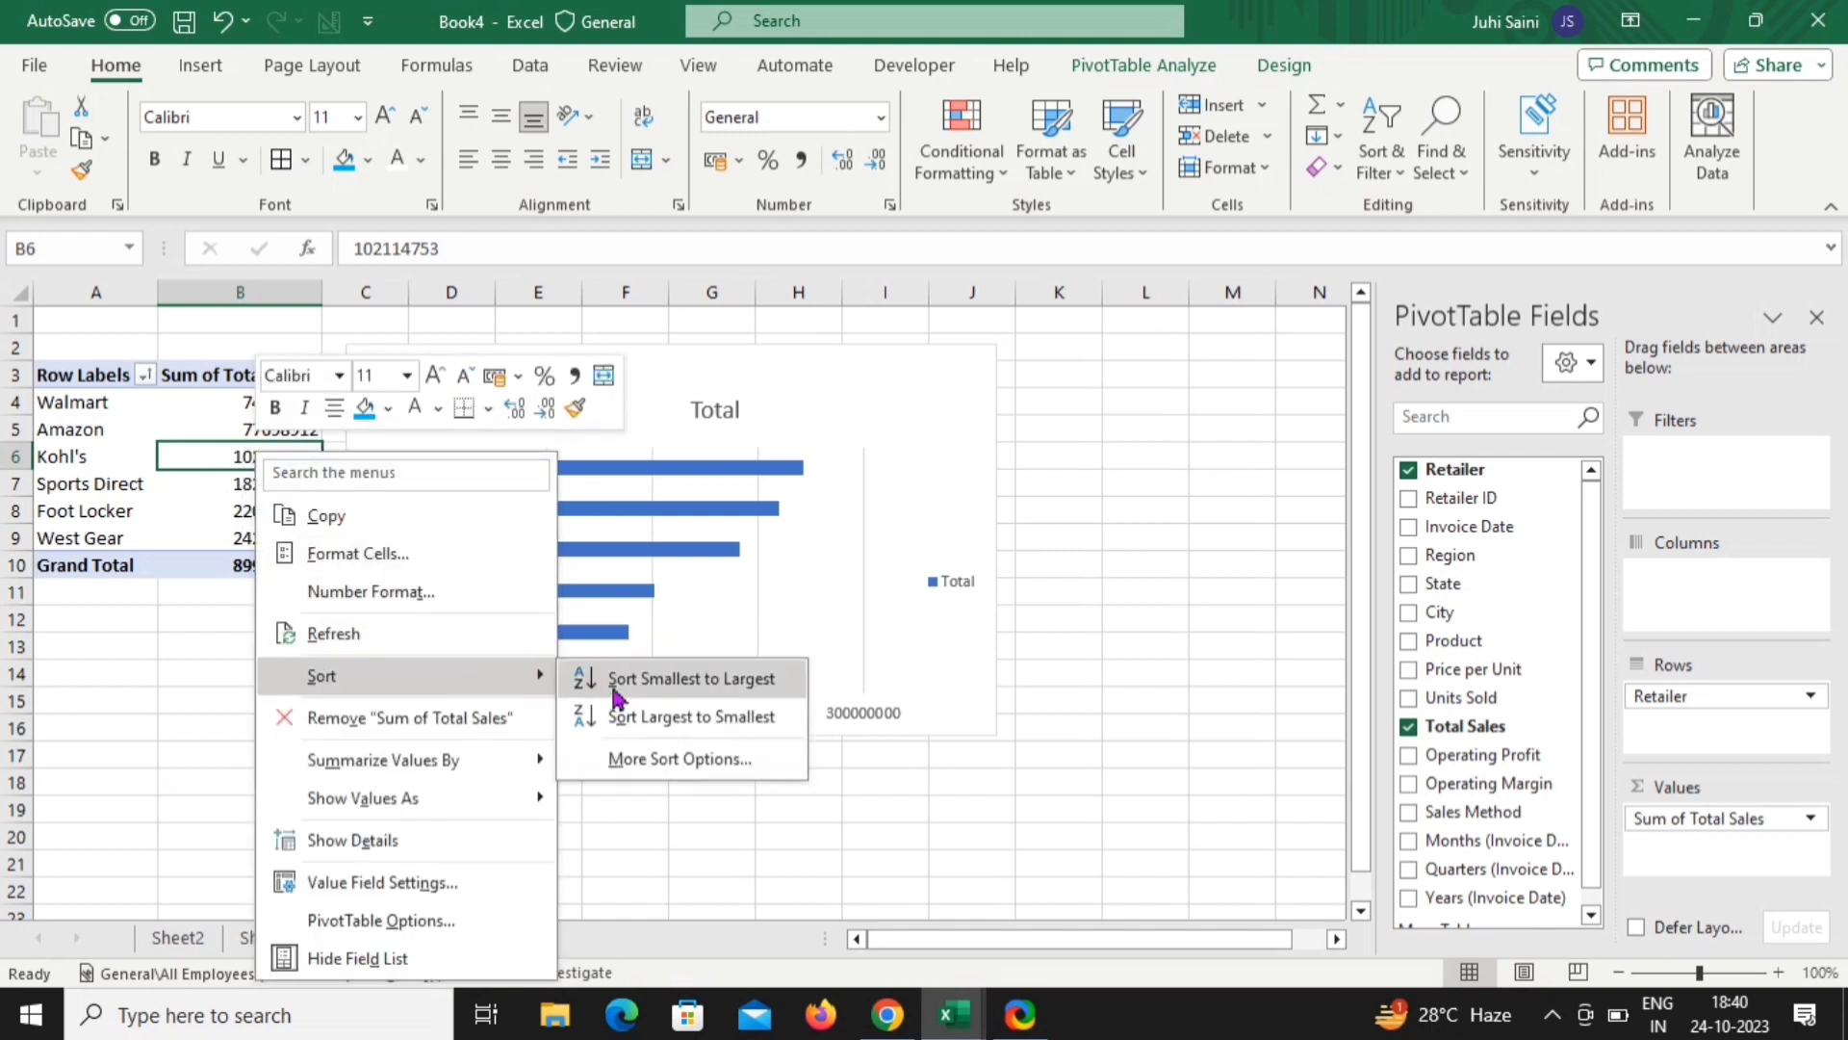
{"action": "left_click", "coordinate": [645, 716]}
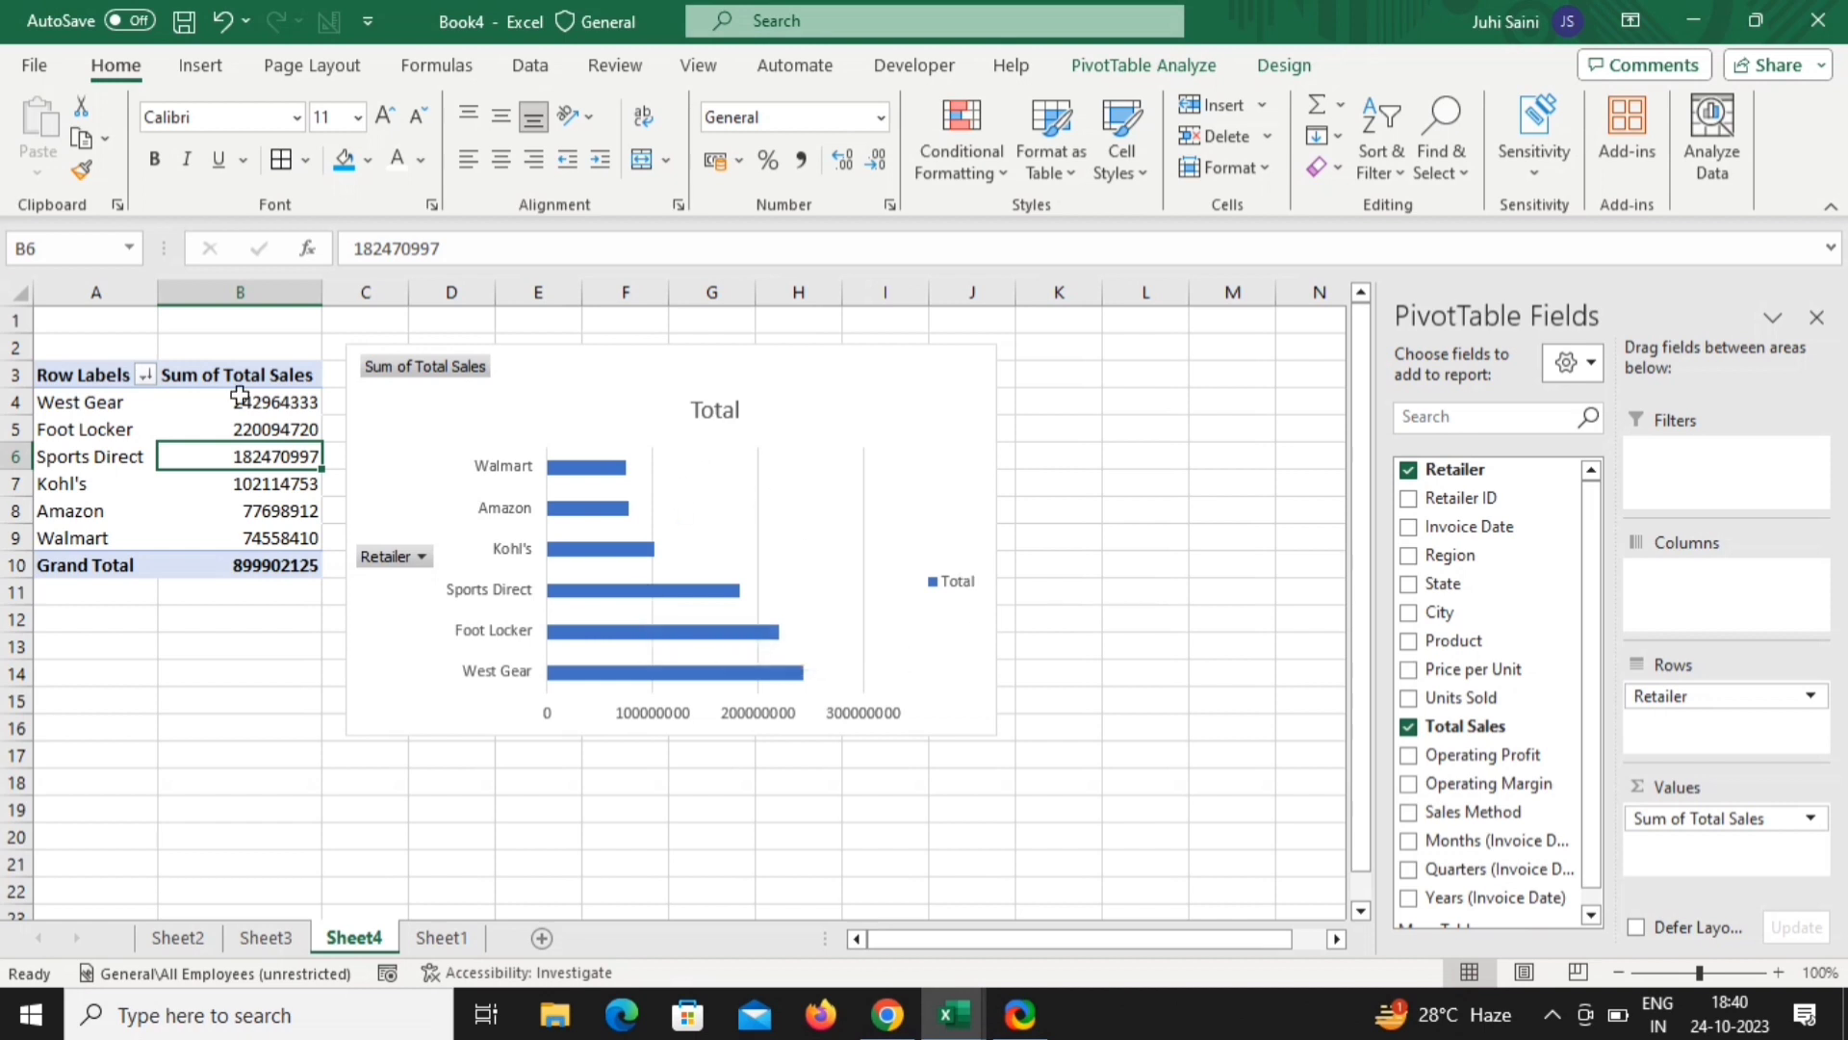
Format the retailer PivotTable's Sum of Total Sales values as Accounting with the ₹ symbol and 0 decimal places
{"action": "right_click", "coordinate": [270, 459]}
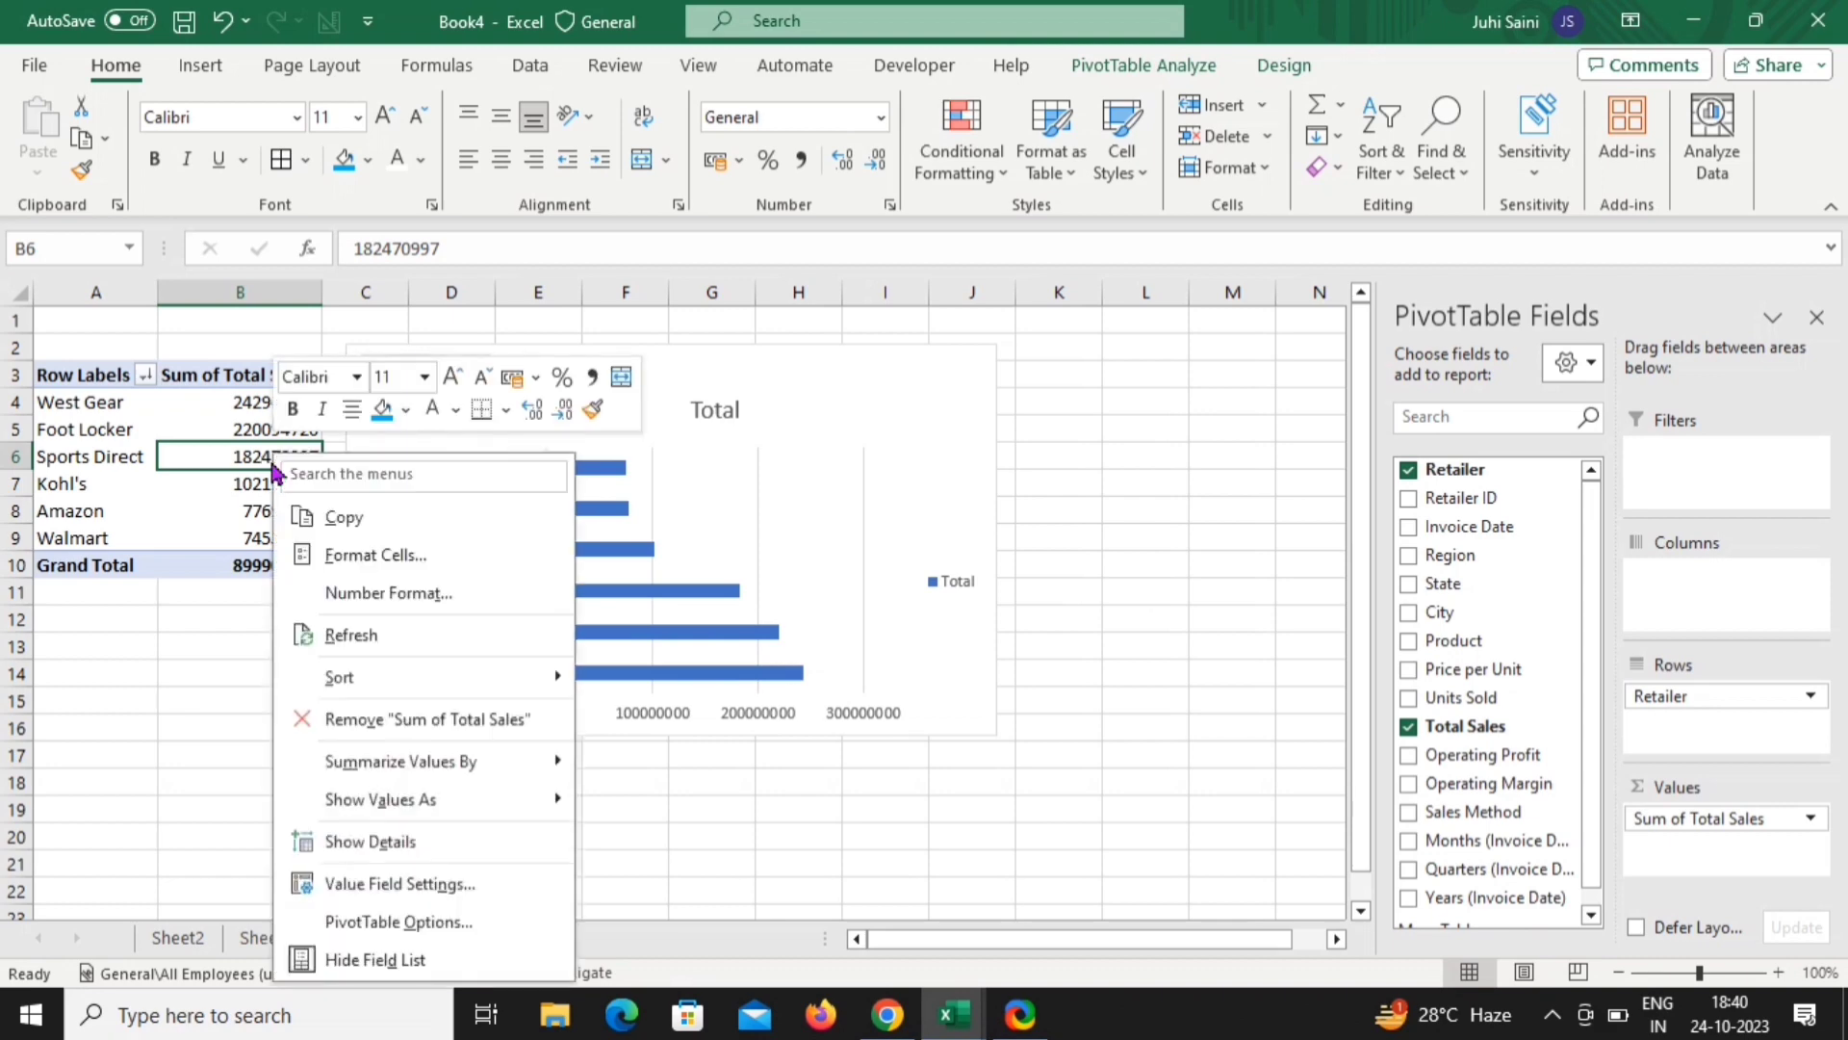
{"action": "left_click", "coordinate": [357, 592]}
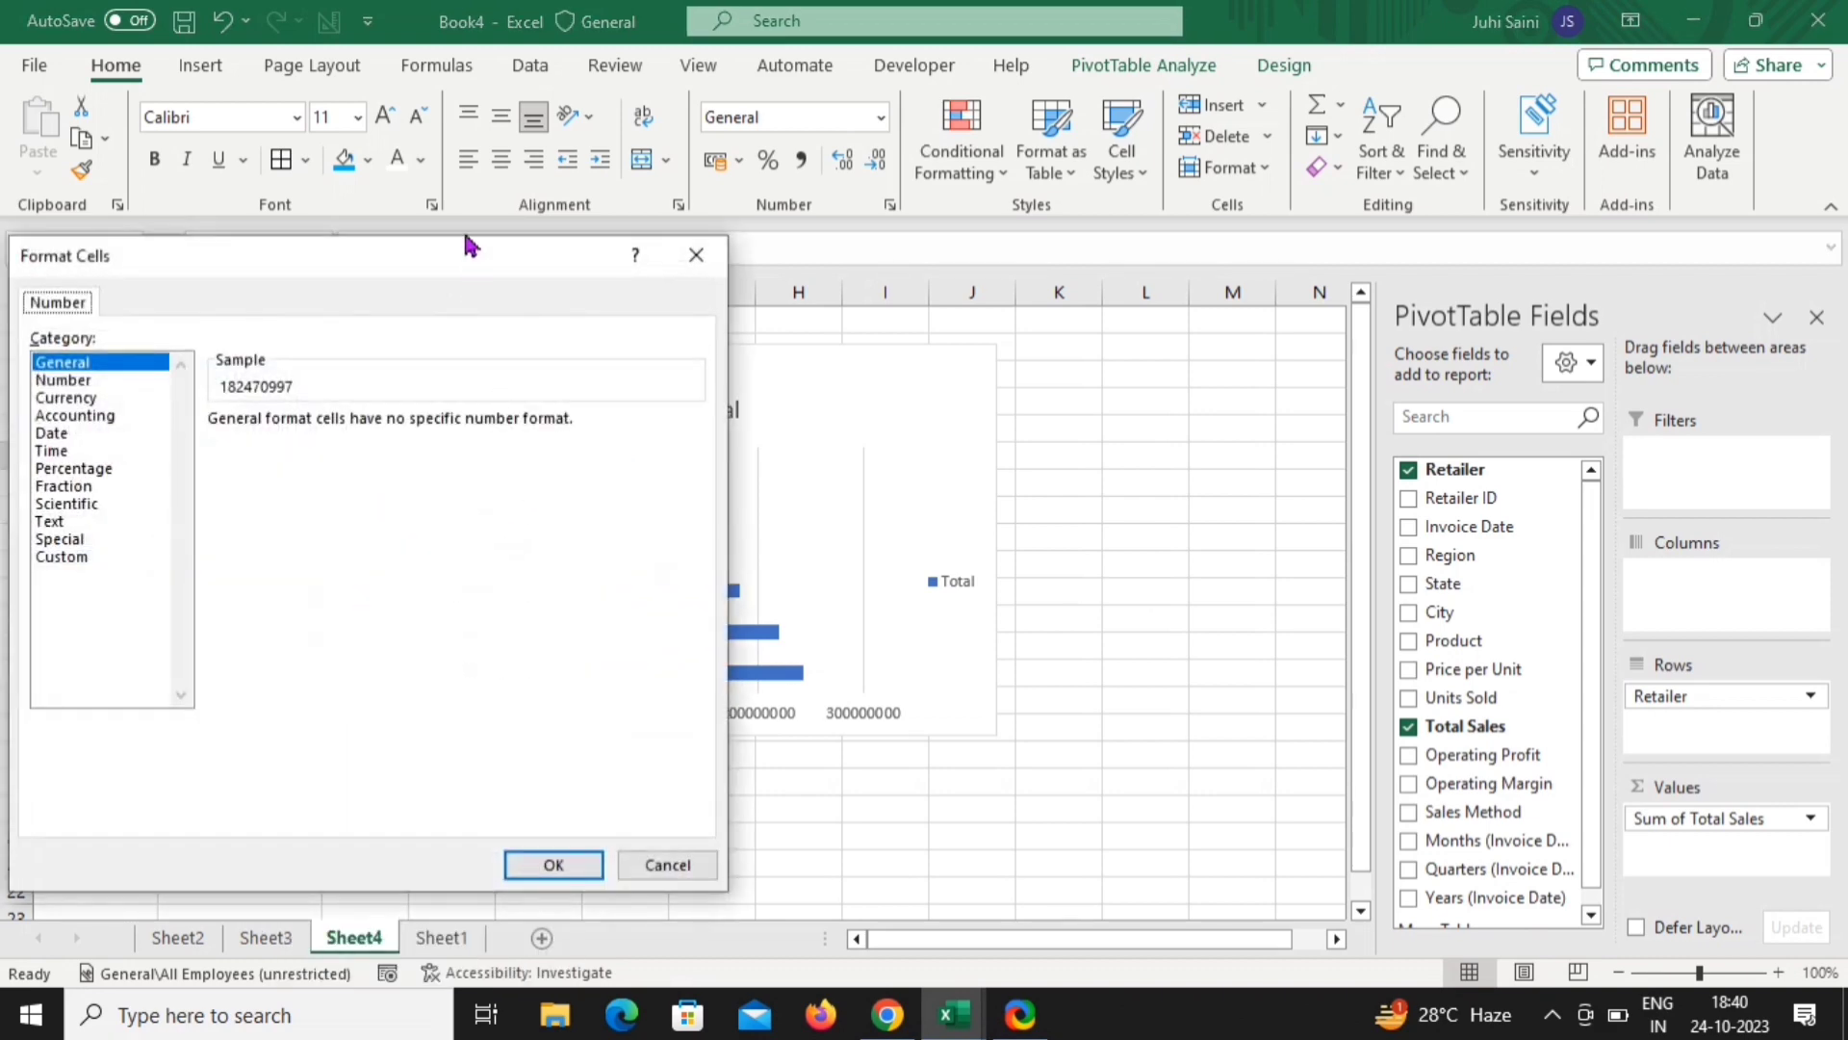
{"action": "left_click", "coordinate": [77, 415]}
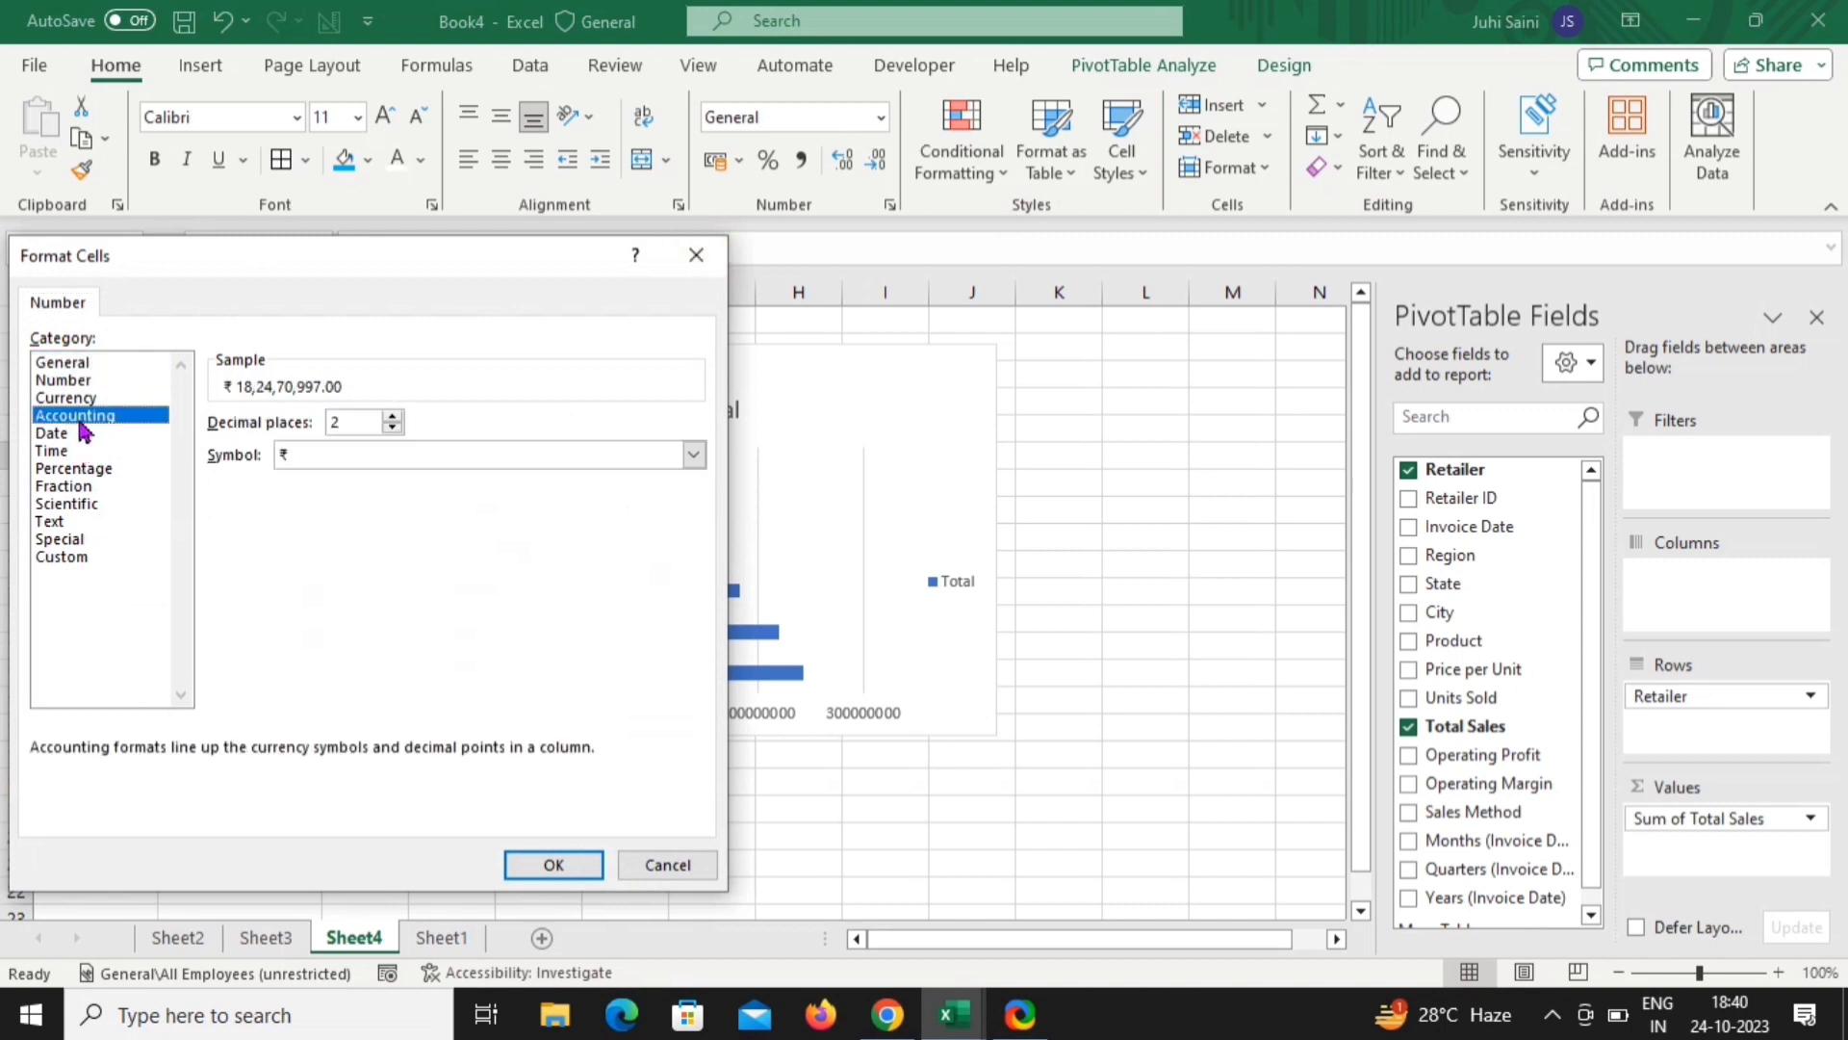
{"action": "left_click", "coordinate": [391, 429]}
{"action": "left_click", "coordinate": [391, 429]}
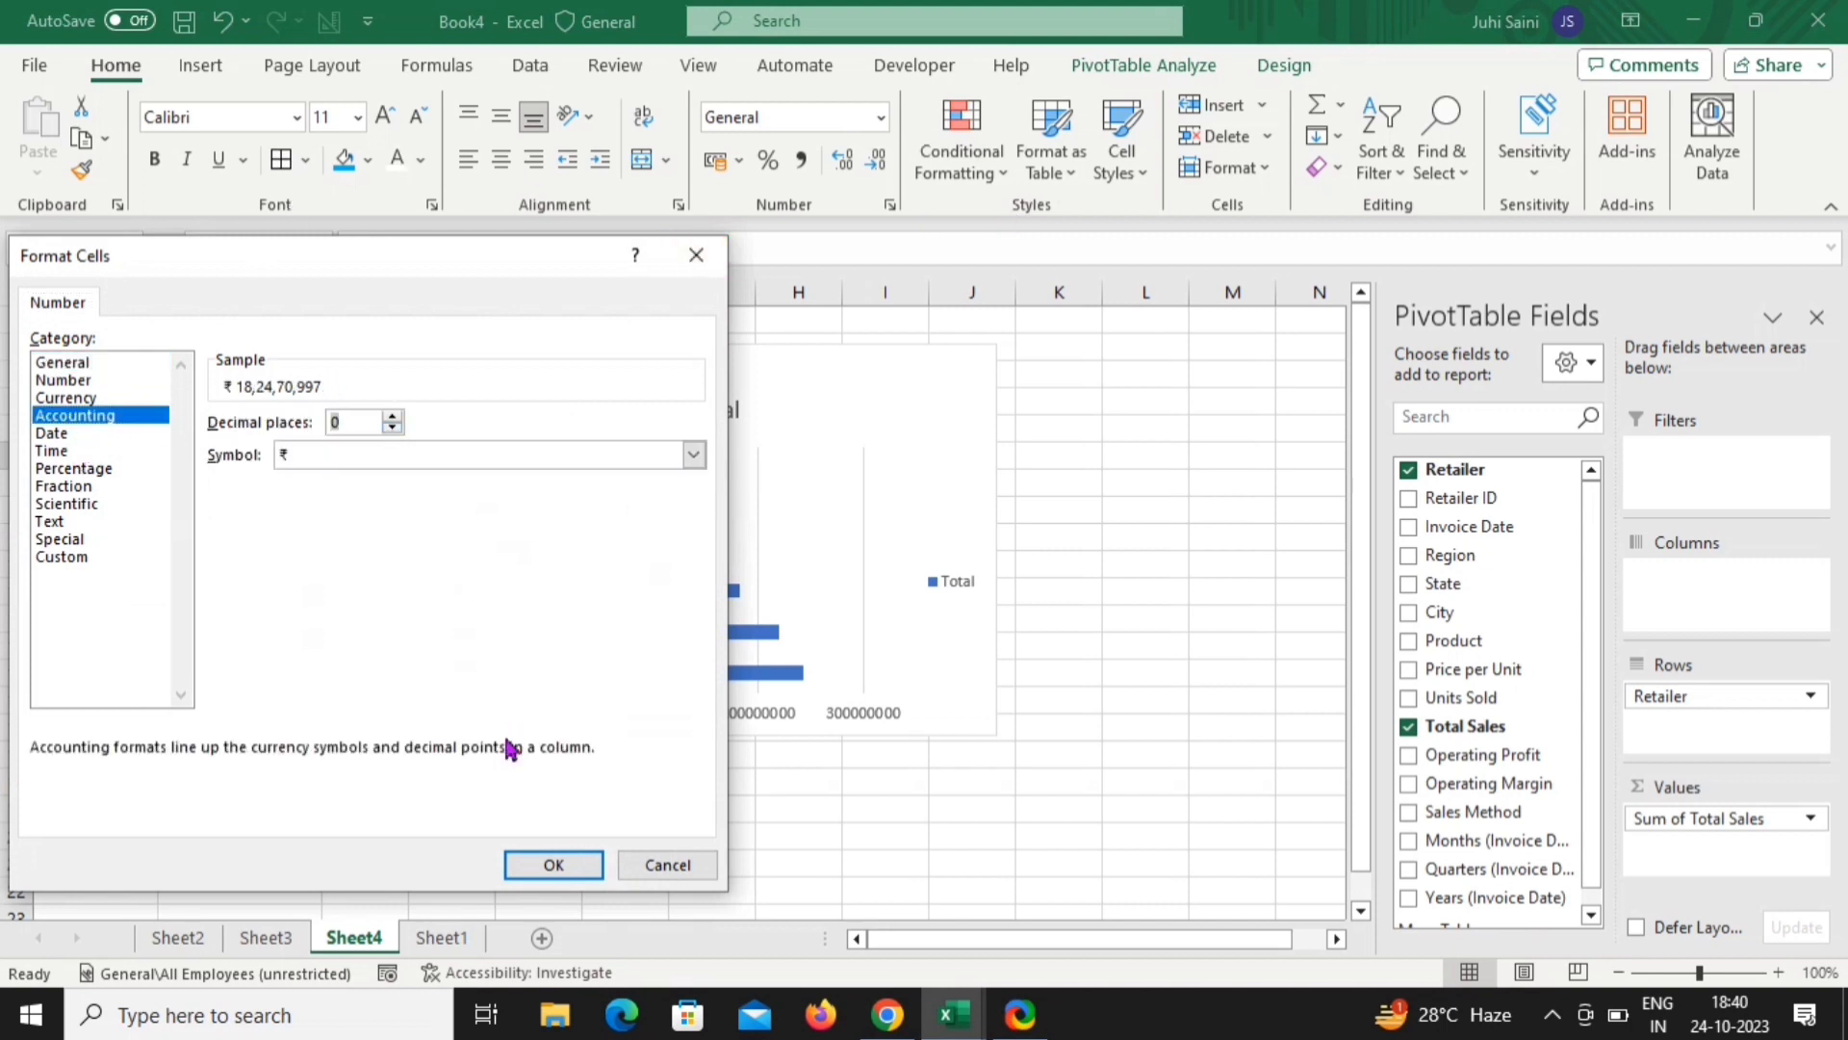
{"action": "left_click", "coordinate": [559, 866]}
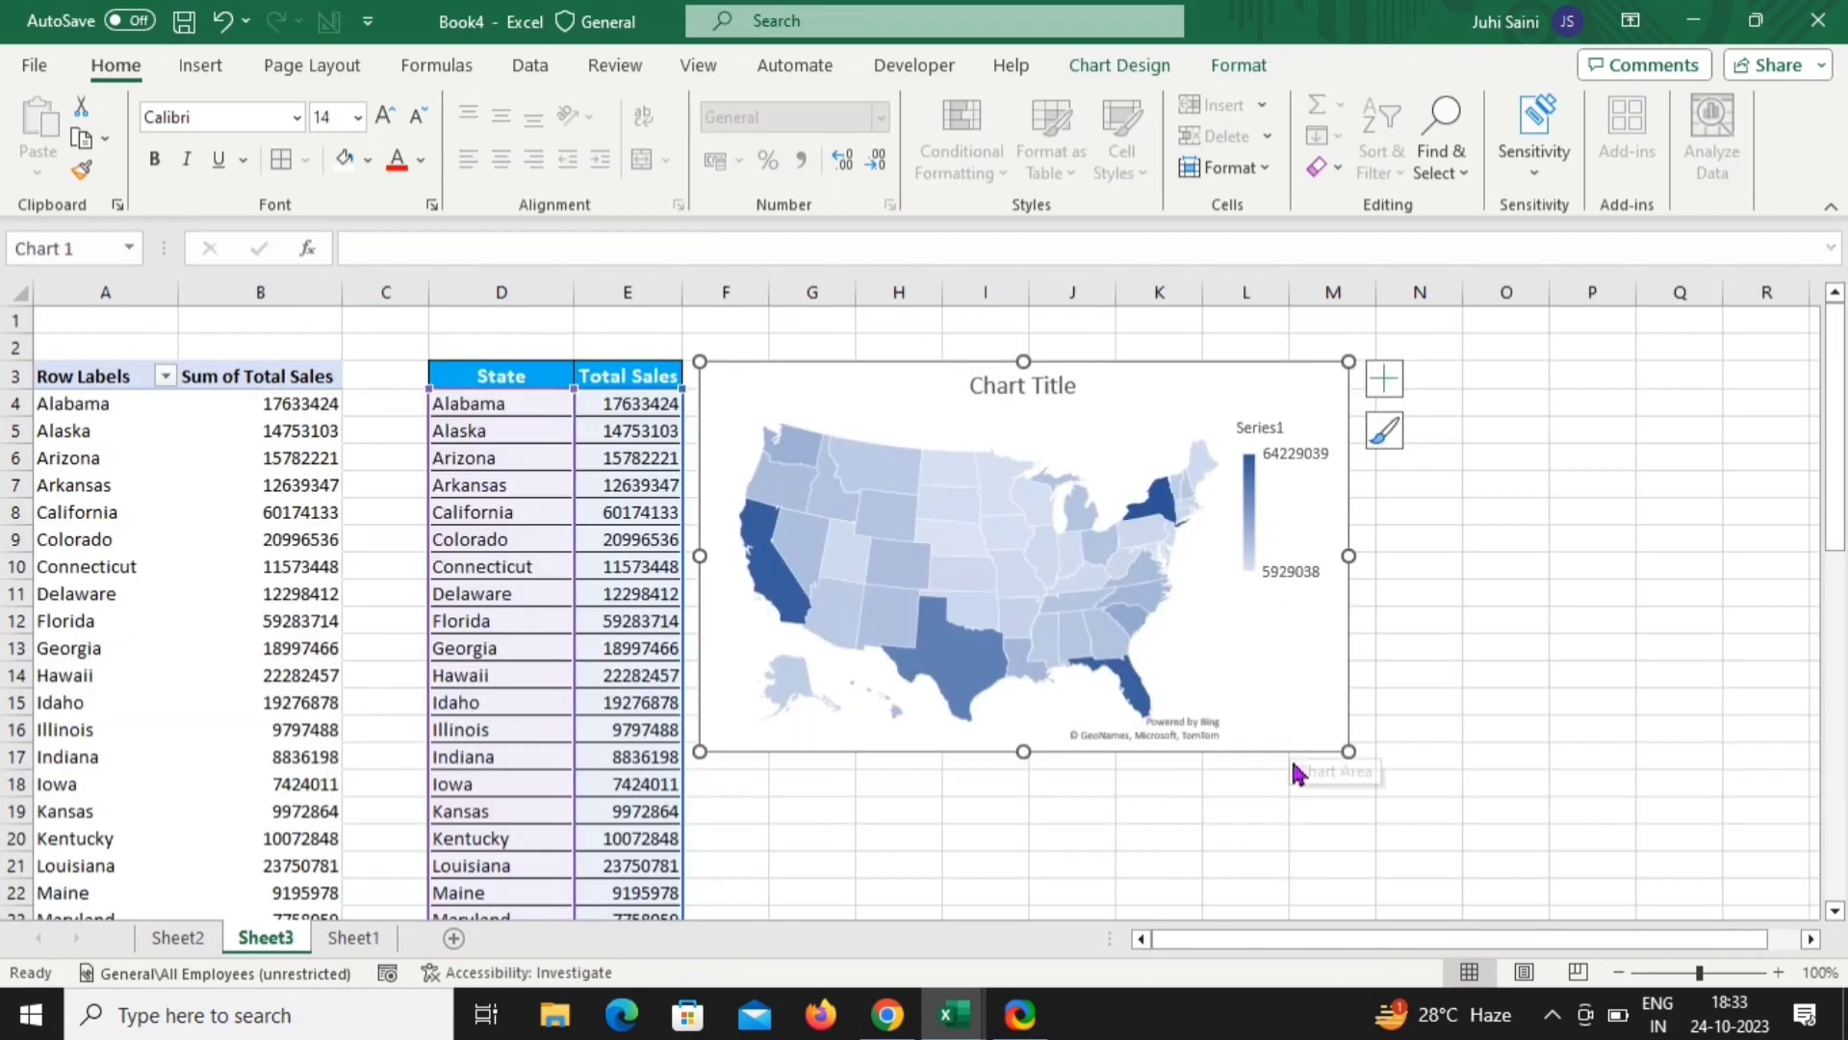
{"action": "left_click", "coordinate": [1300, 808]}
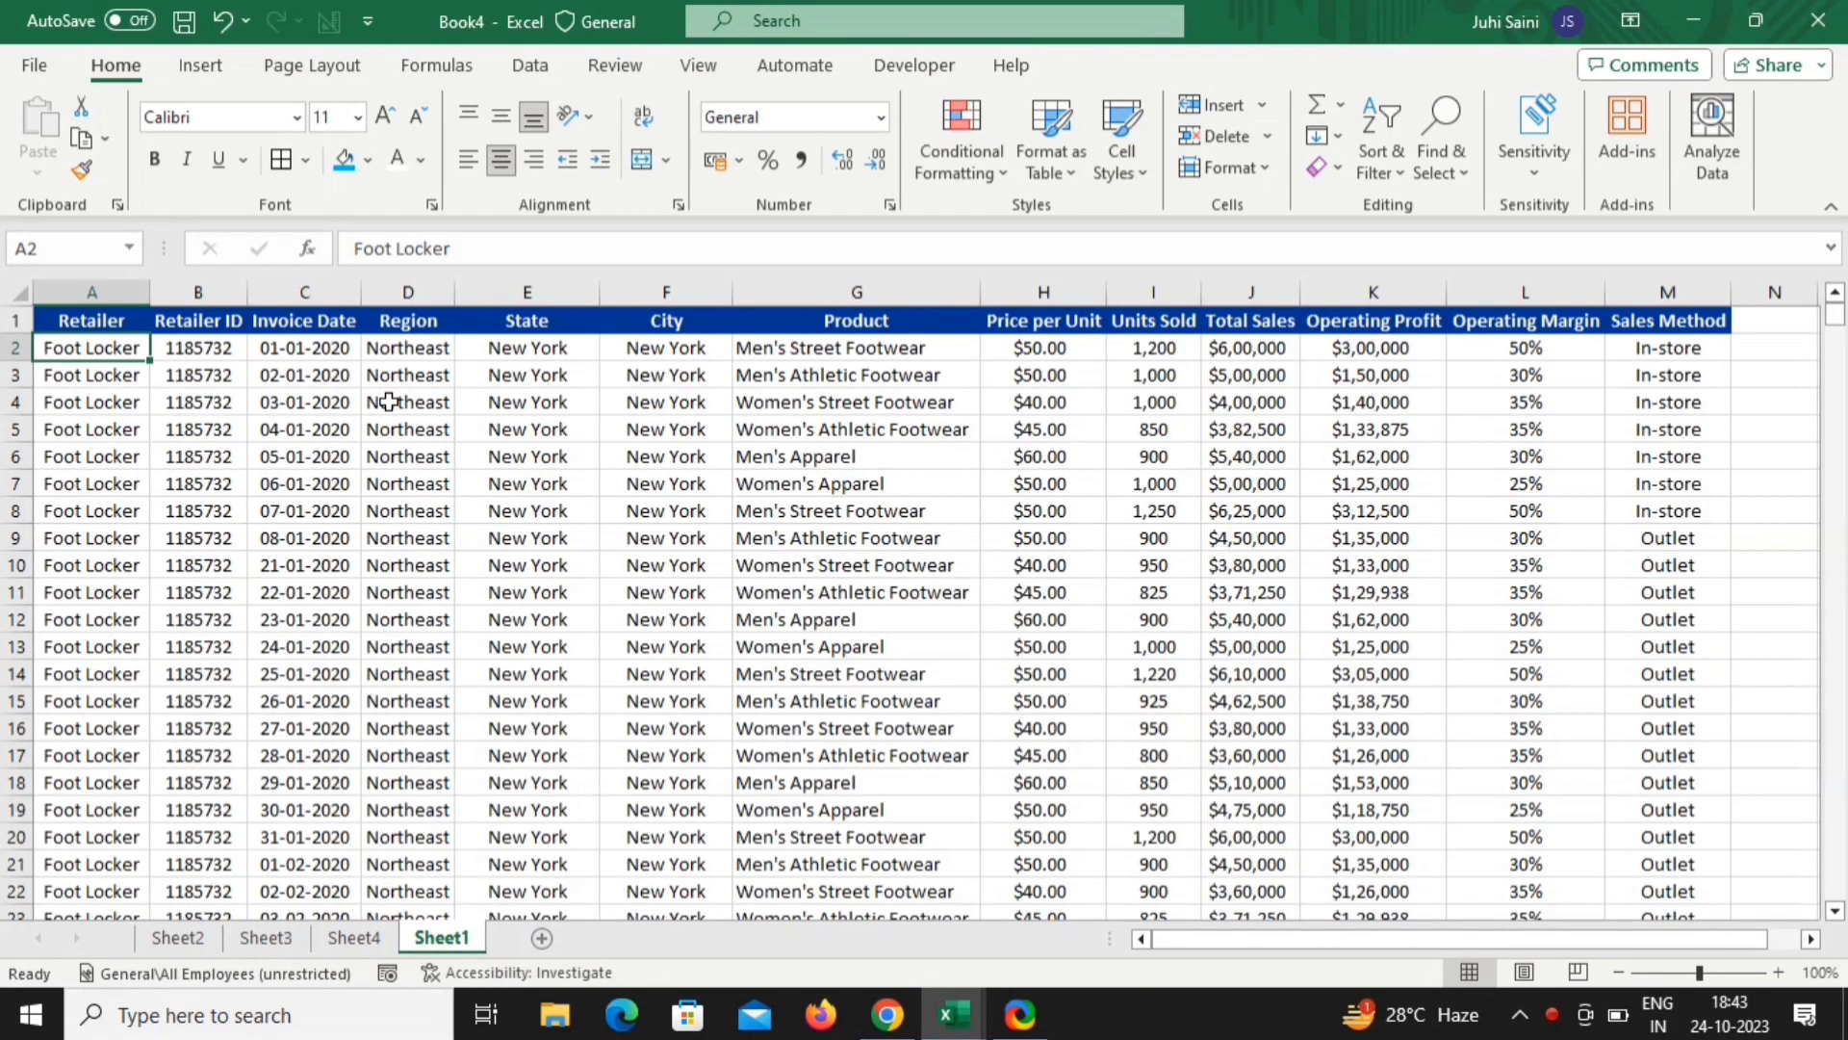
Create a PivotTable on a new worksheet from the Sheet1 data, with Sales Method in the rows and Total Sales as the summed values
{"action": "left_click", "coordinate": [388, 401]}
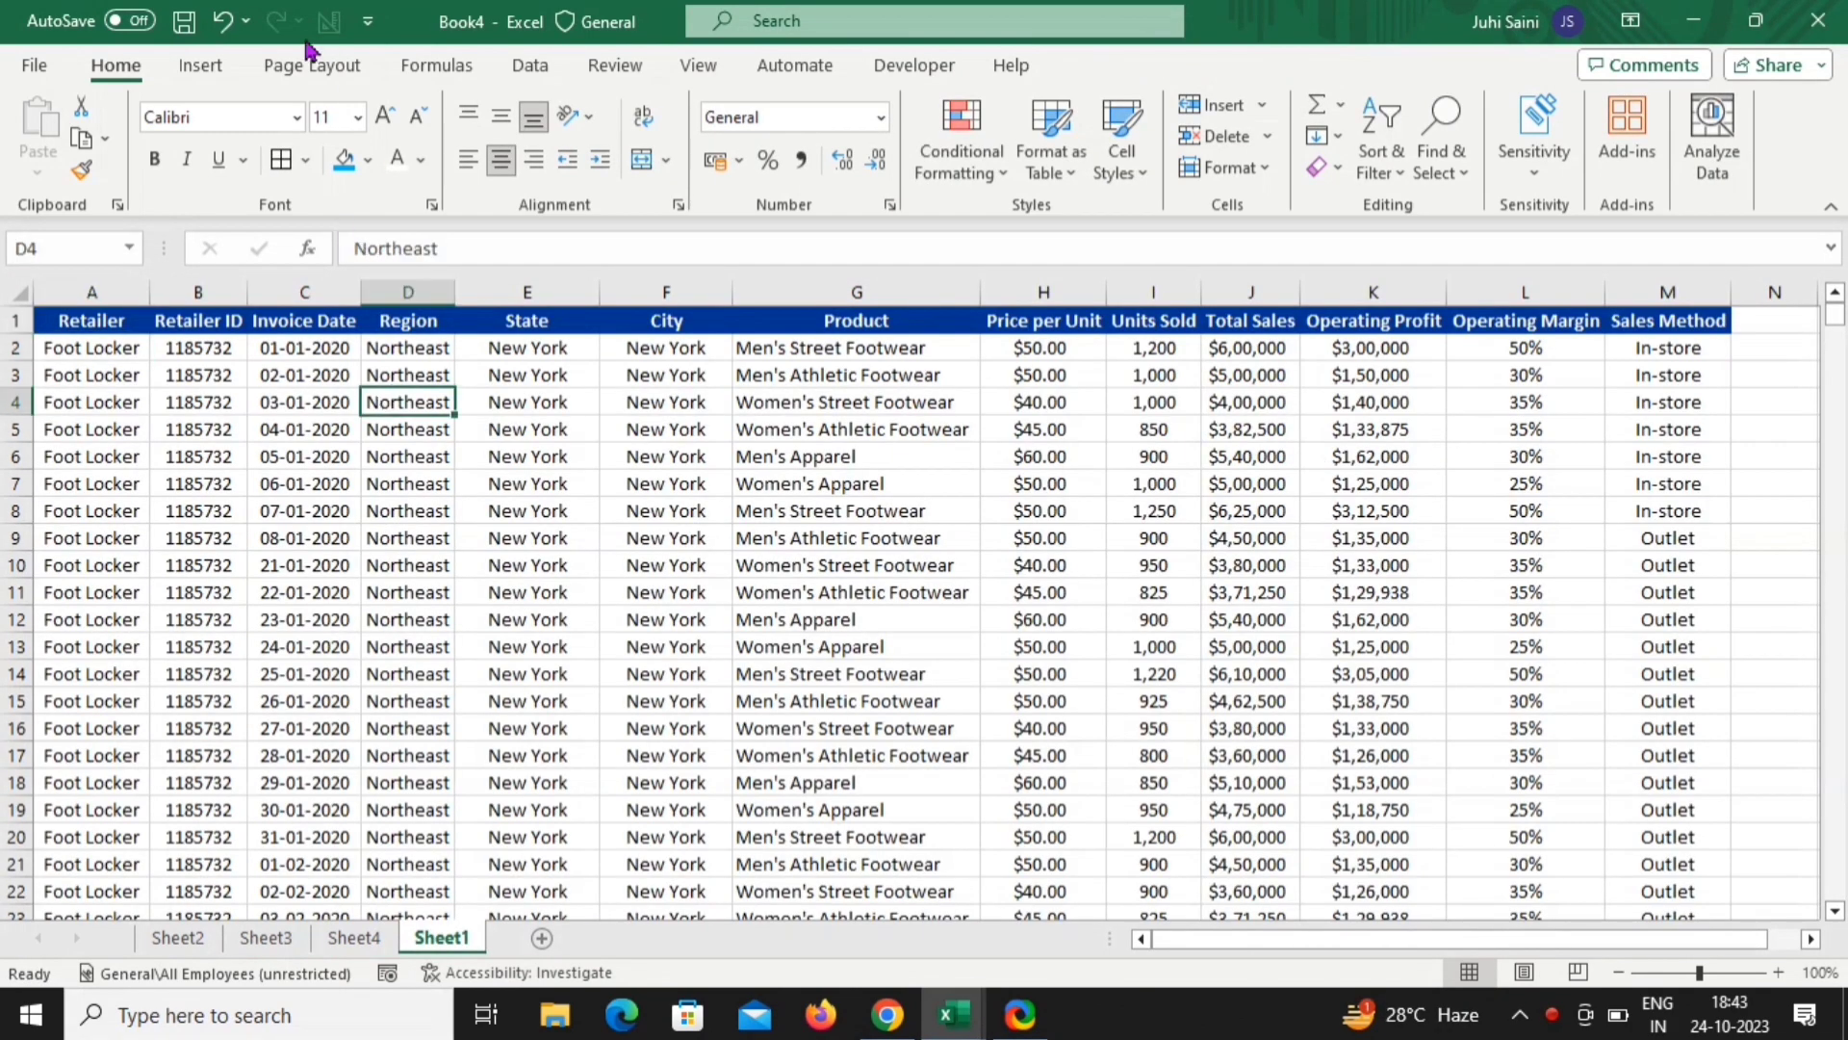
{"action": "left_click", "coordinate": [201, 65]}
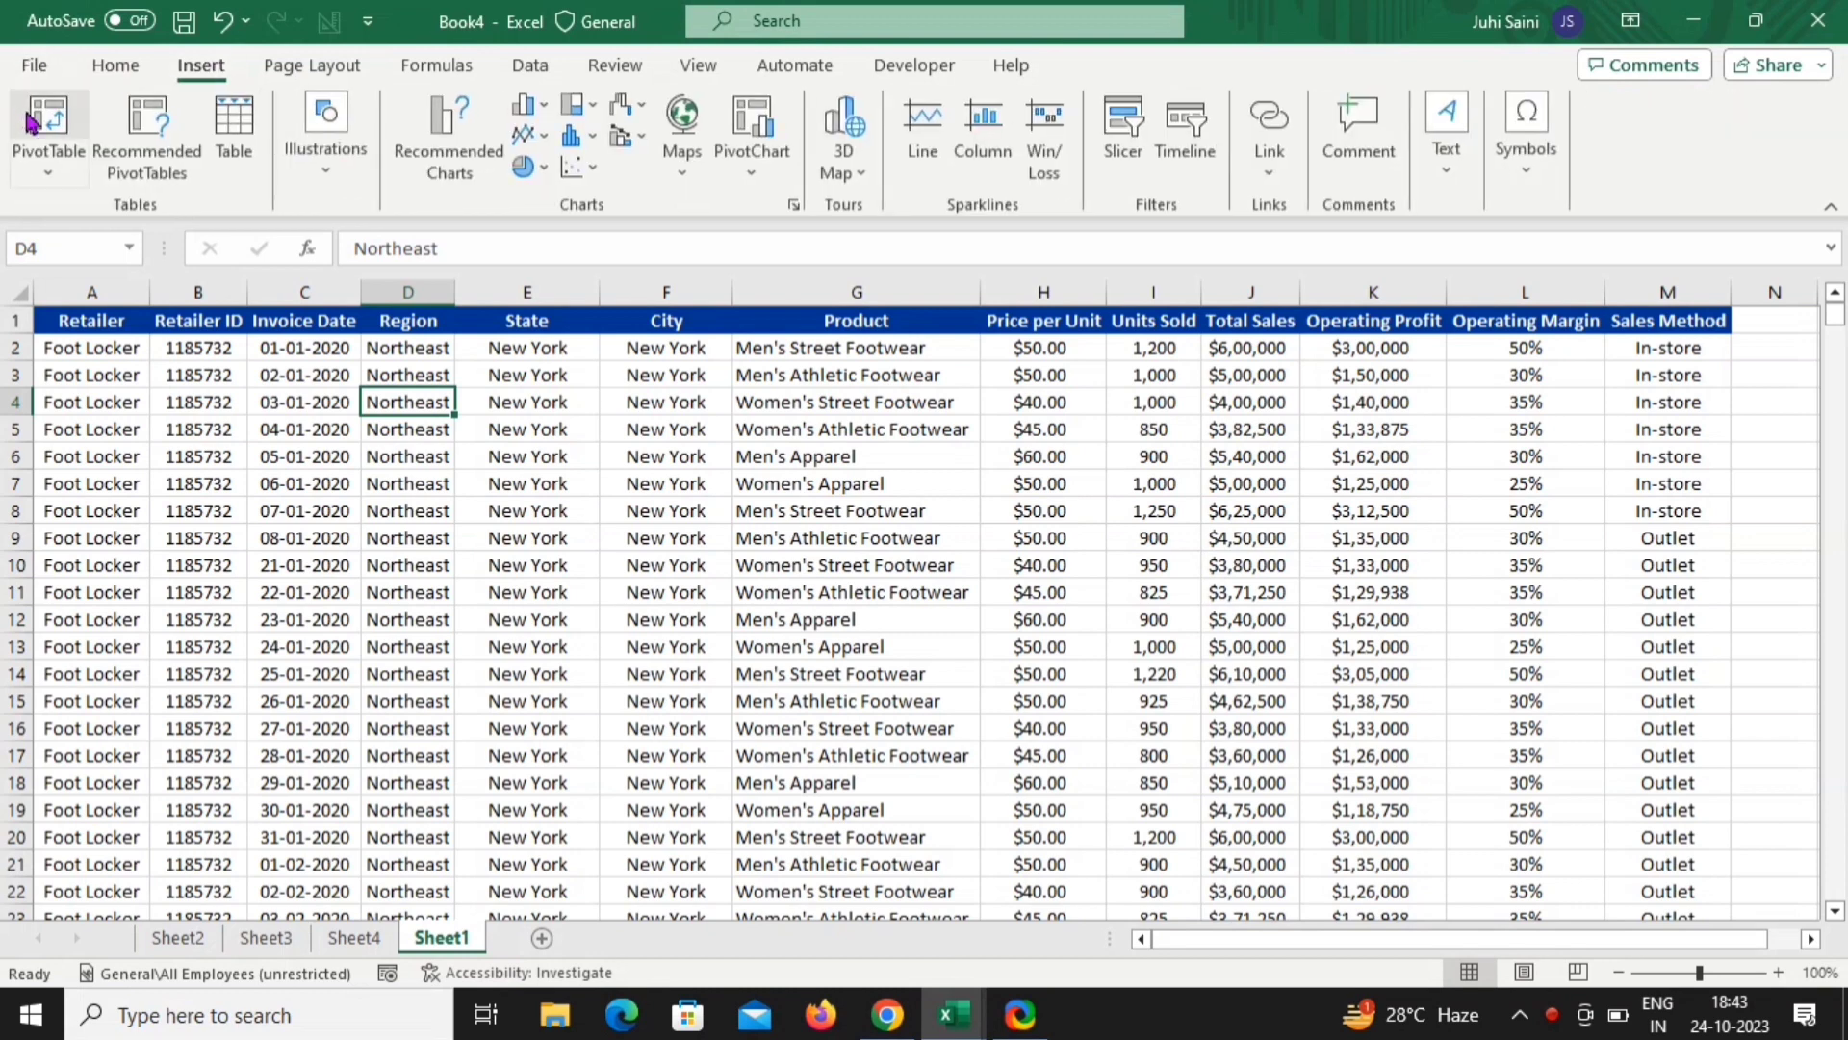
{"action": "left_click", "coordinate": [29, 120]}
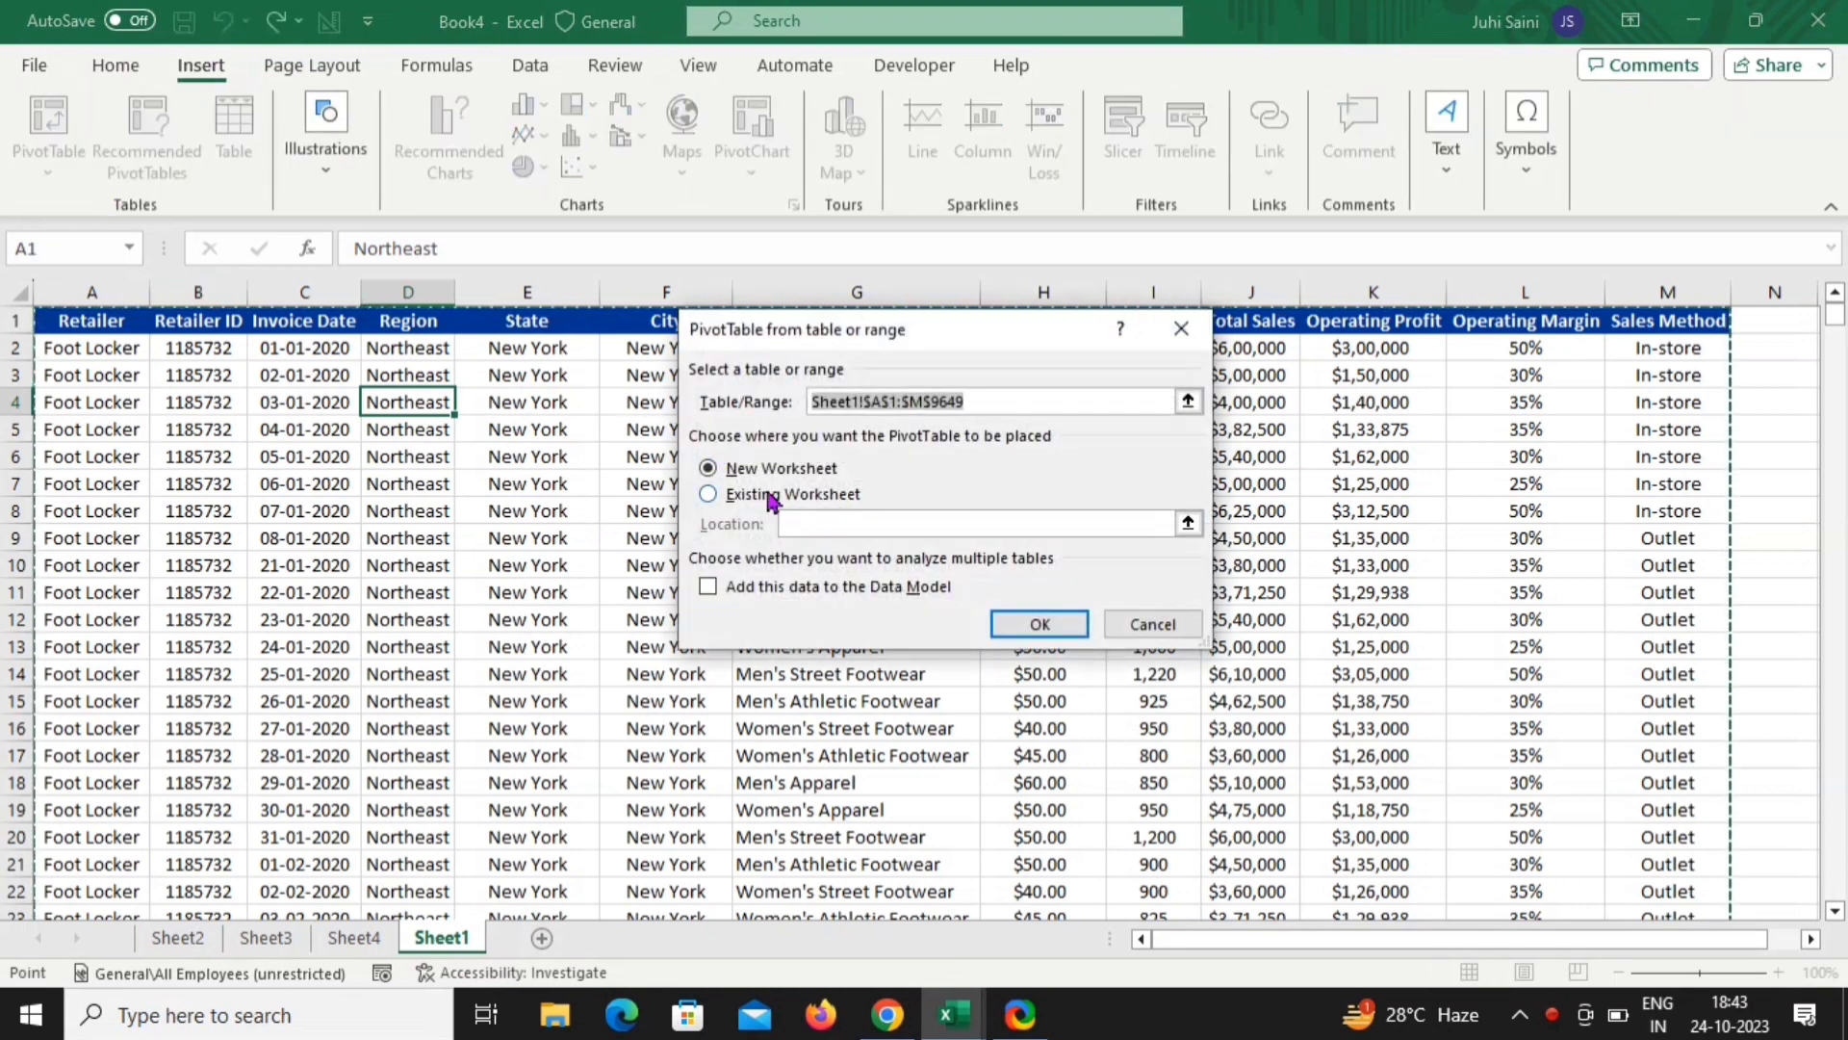
{"action": "left_click", "coordinate": [1040, 623]}
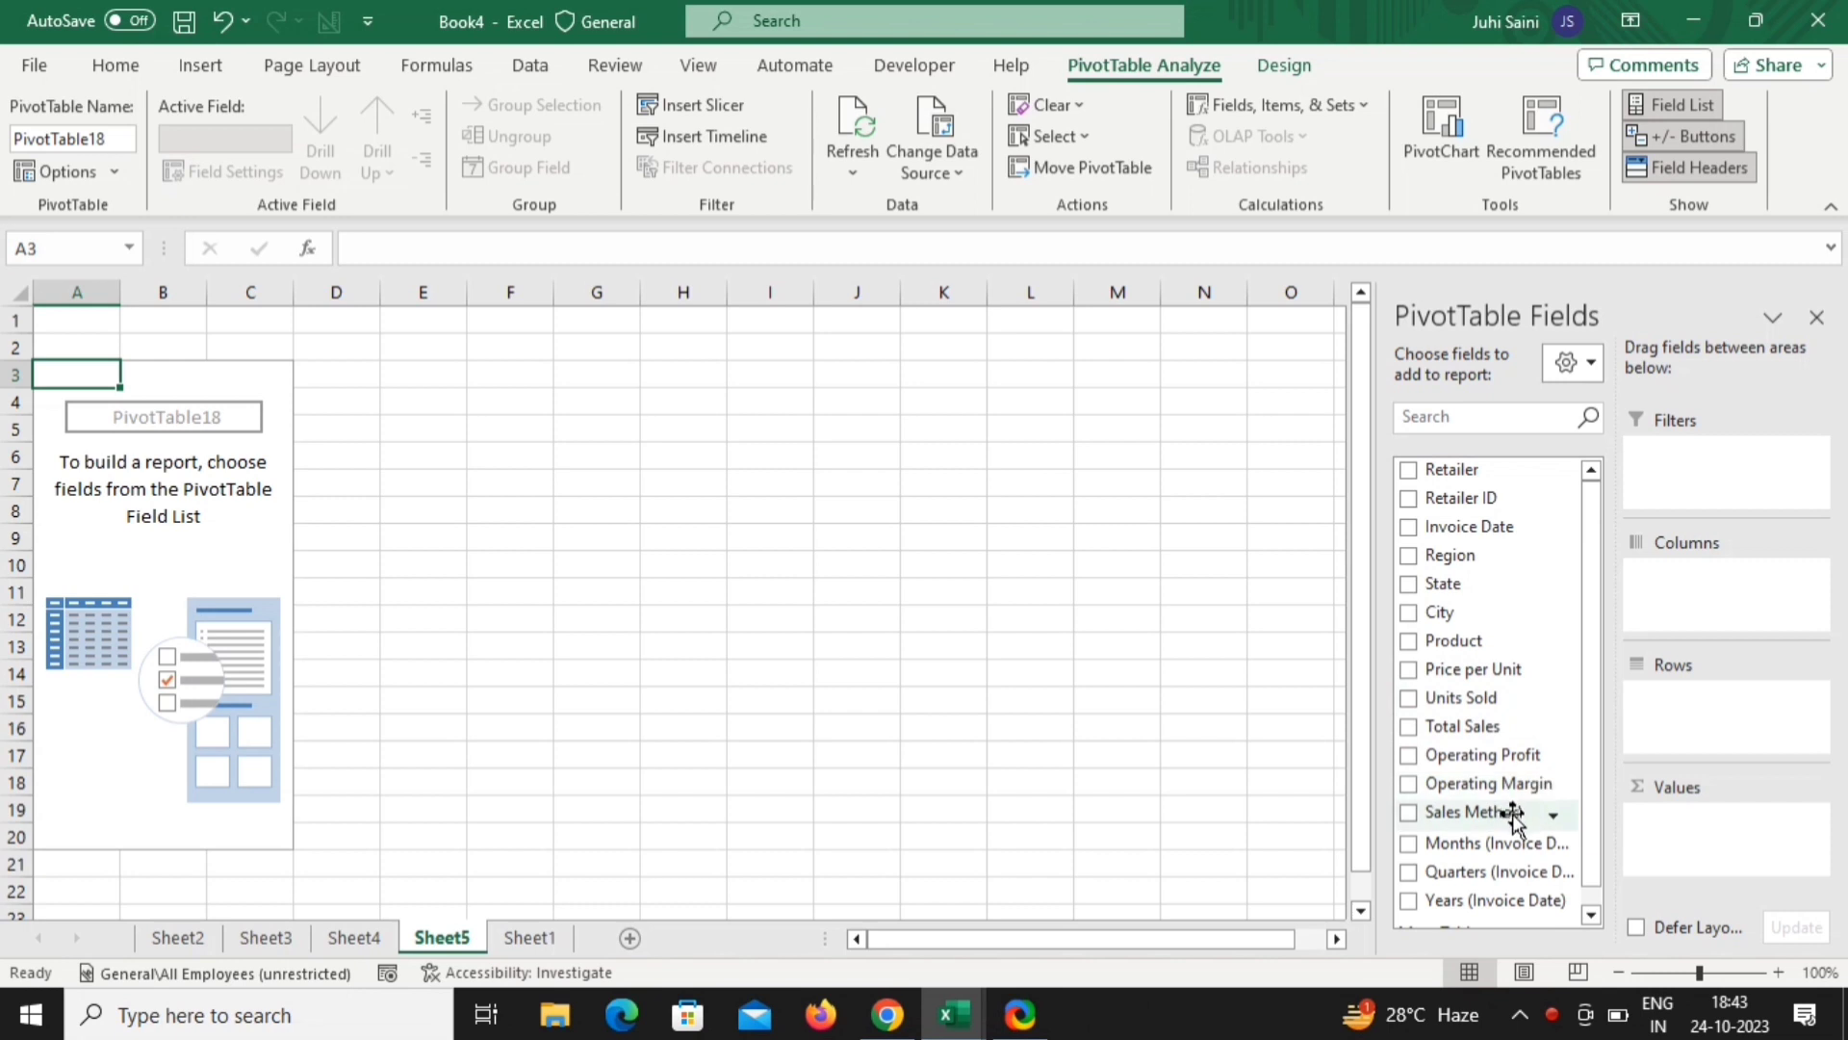
{"action": "left_click_drag", "start_coordinate": [1516, 816], "coordinate": [1703, 701]}
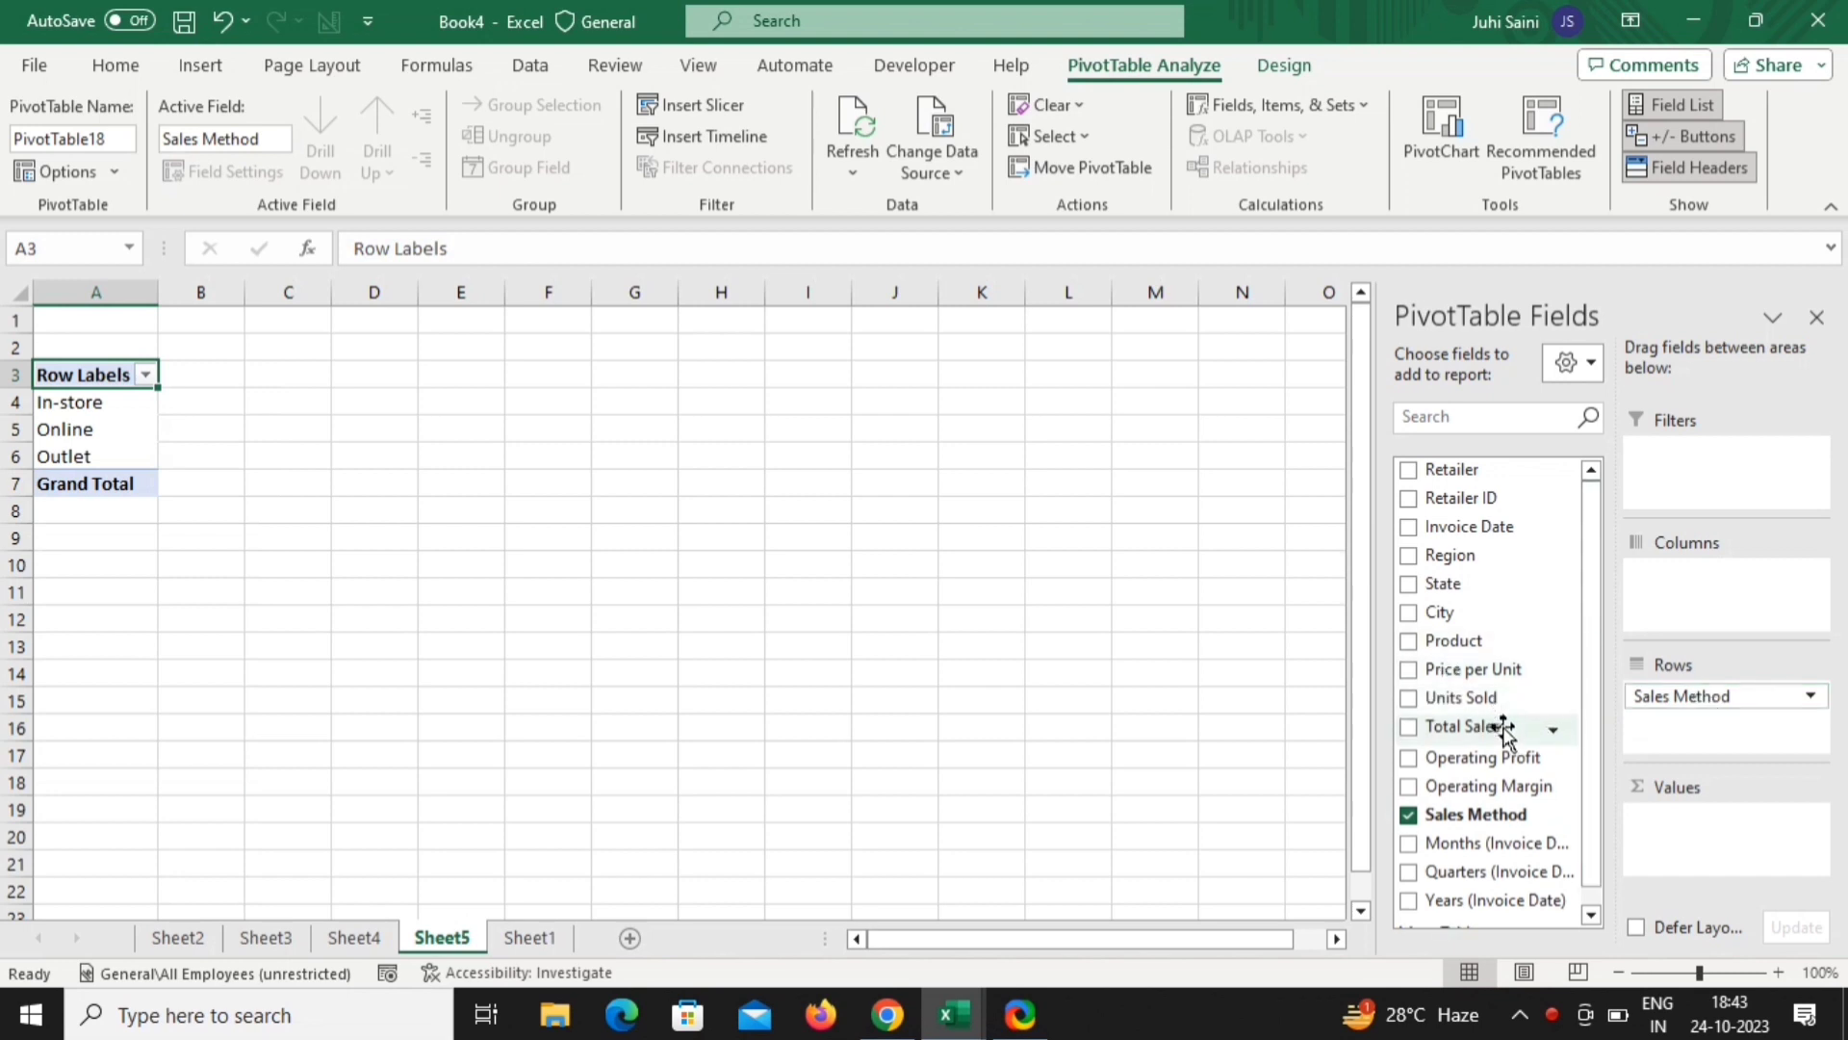
{"action": "left_click_drag", "start_coordinate": [1506, 729], "coordinate": [1733, 843]}
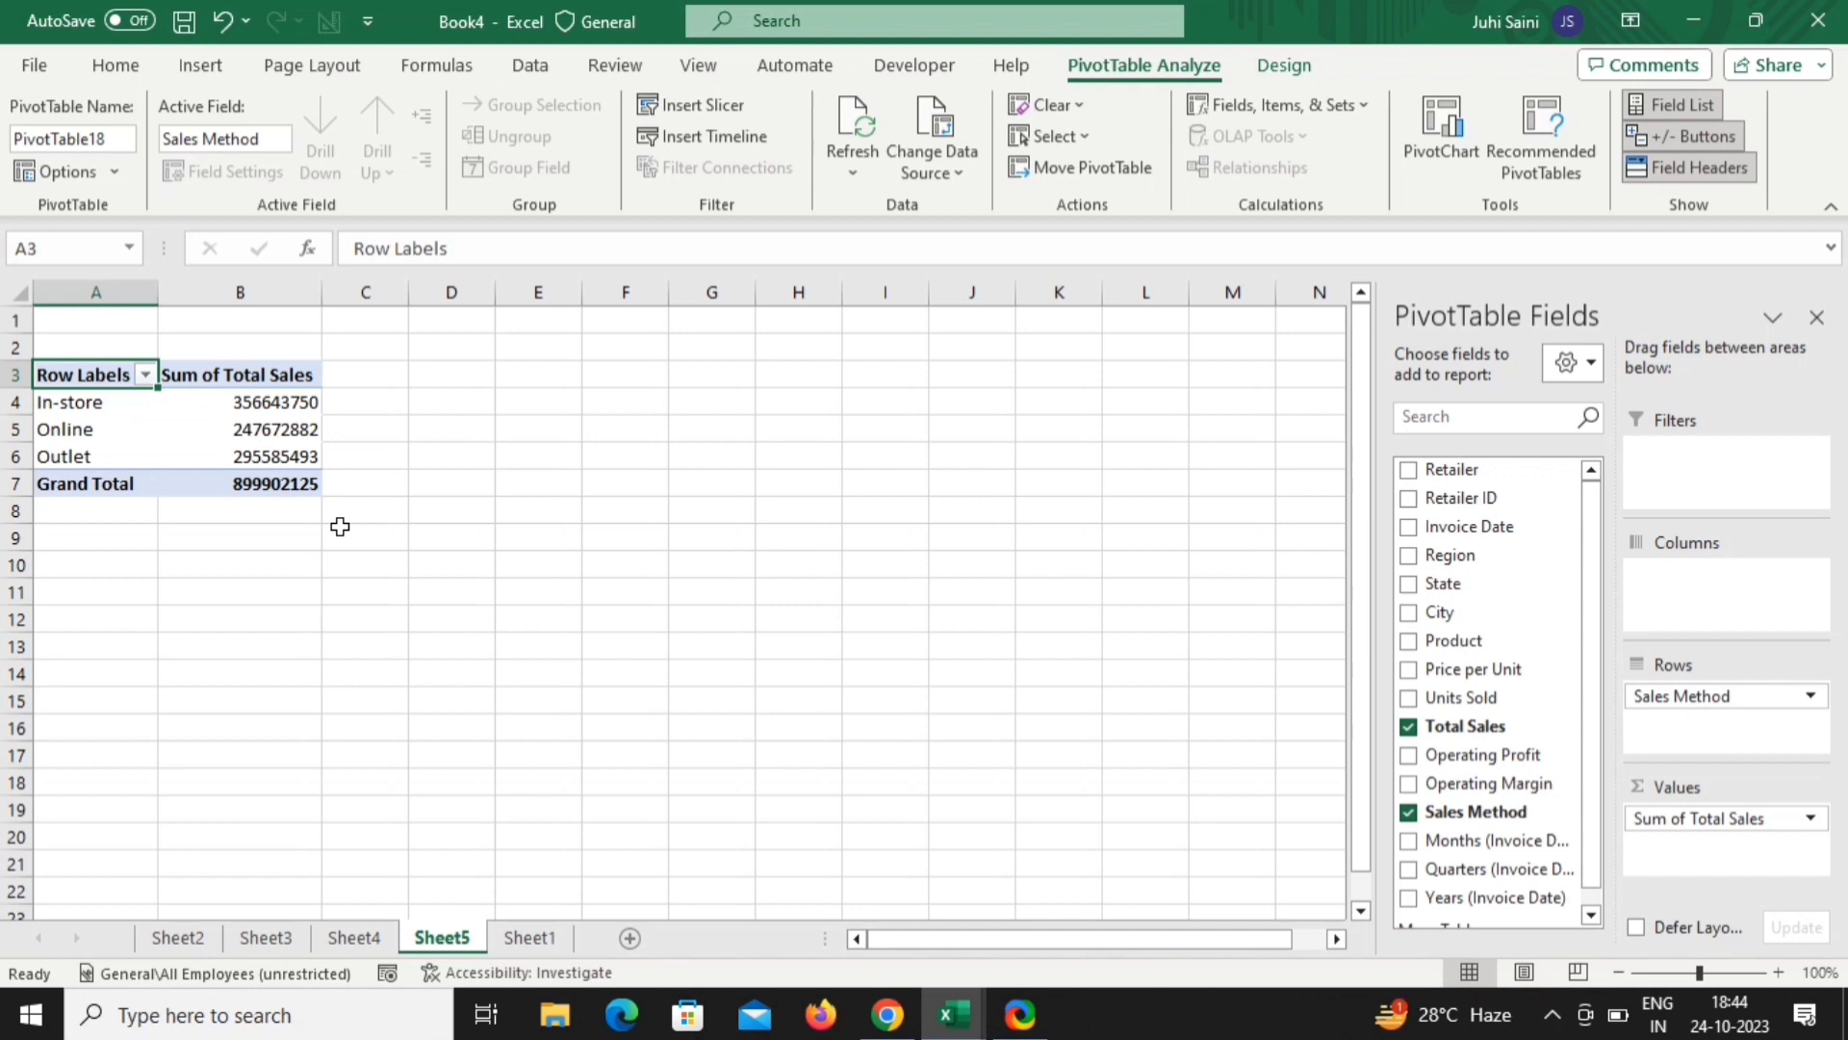
Insert a doughnut PivotChart of total sales by sales method and place it beside the top of the PivotTable
{"action": "left_click", "coordinate": [217, 400]}
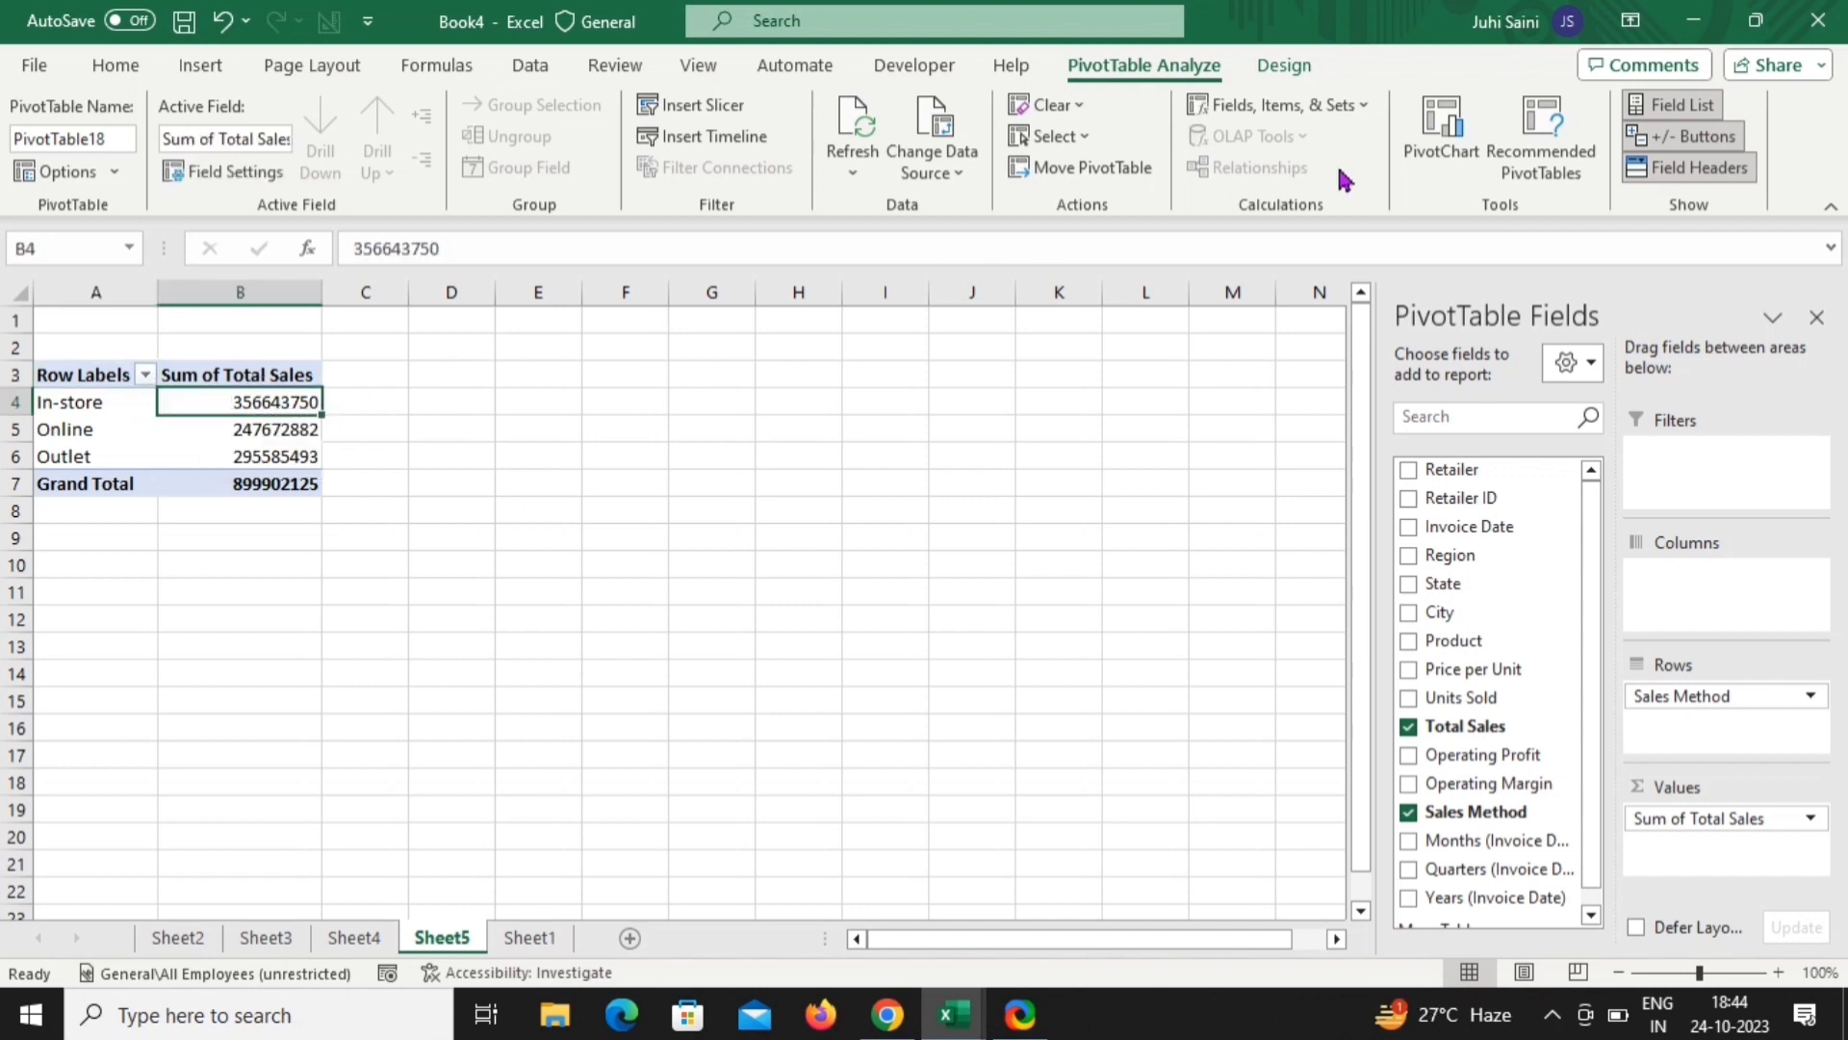
{"action": "left_click", "coordinate": [1463, 126]}
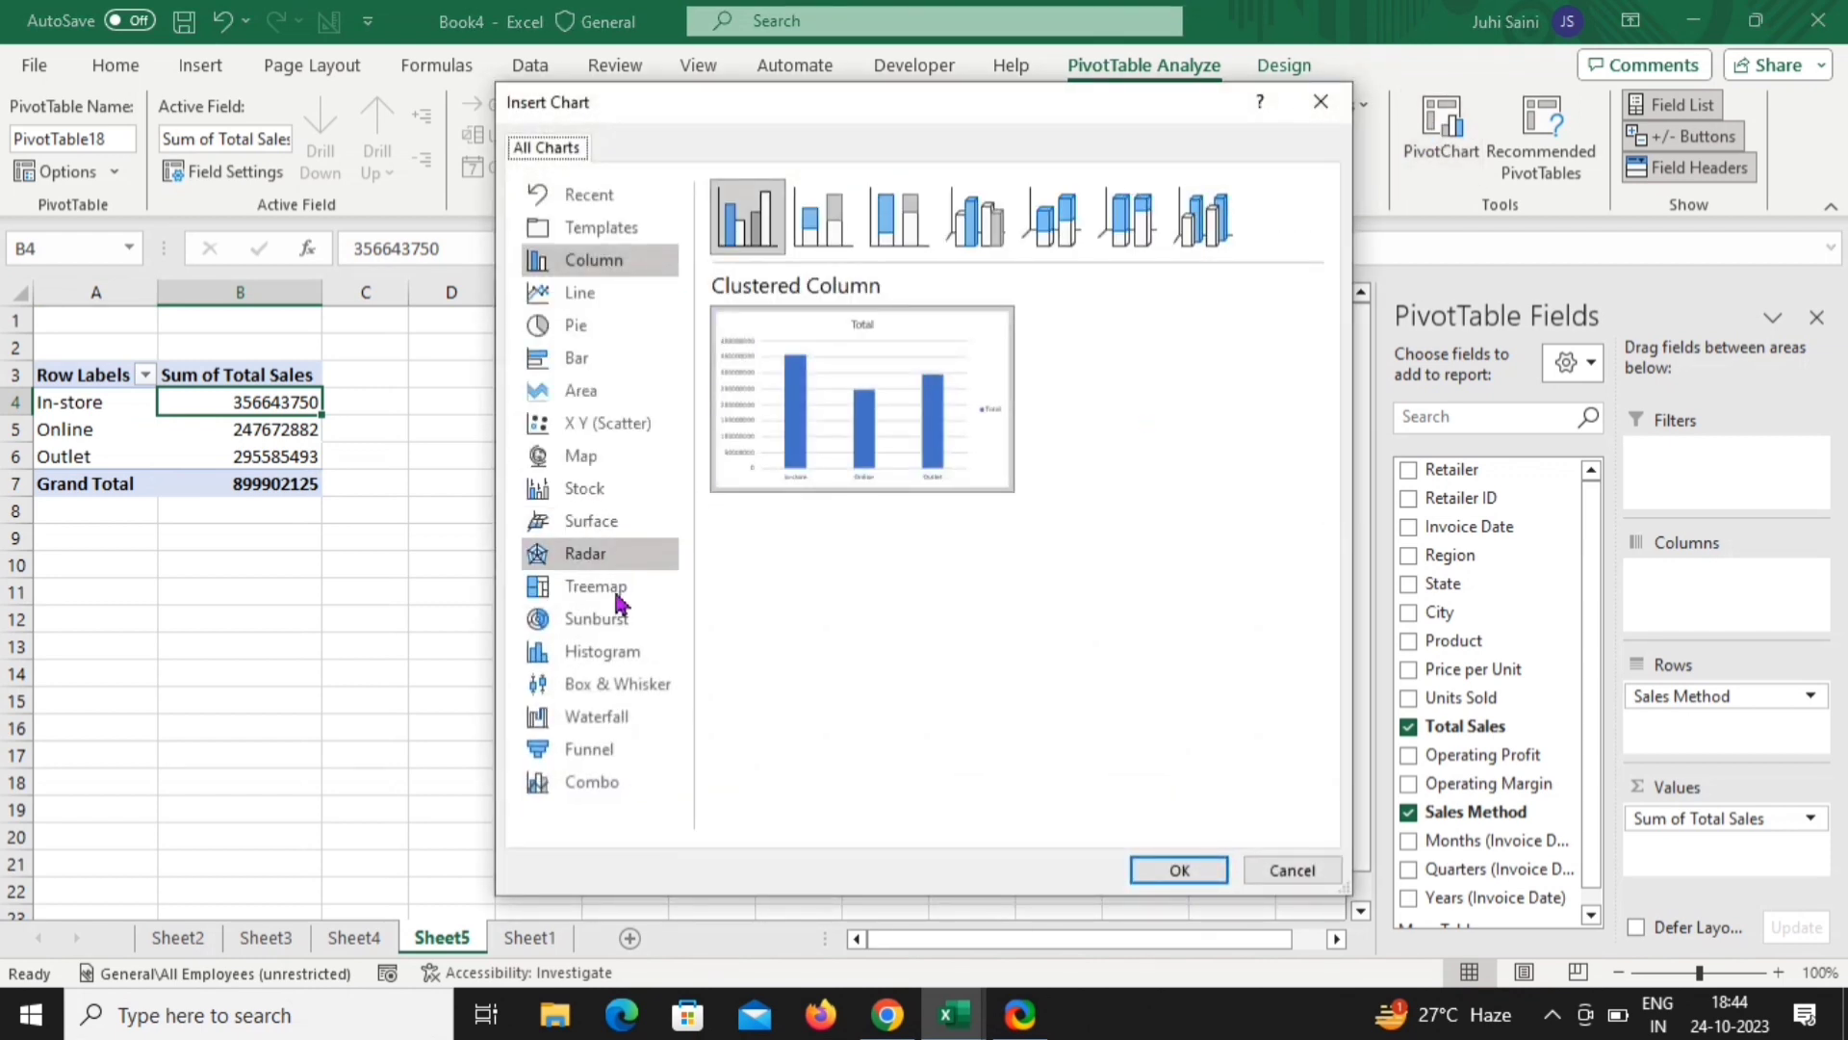
{"action": "left_click", "coordinate": [578, 337]}
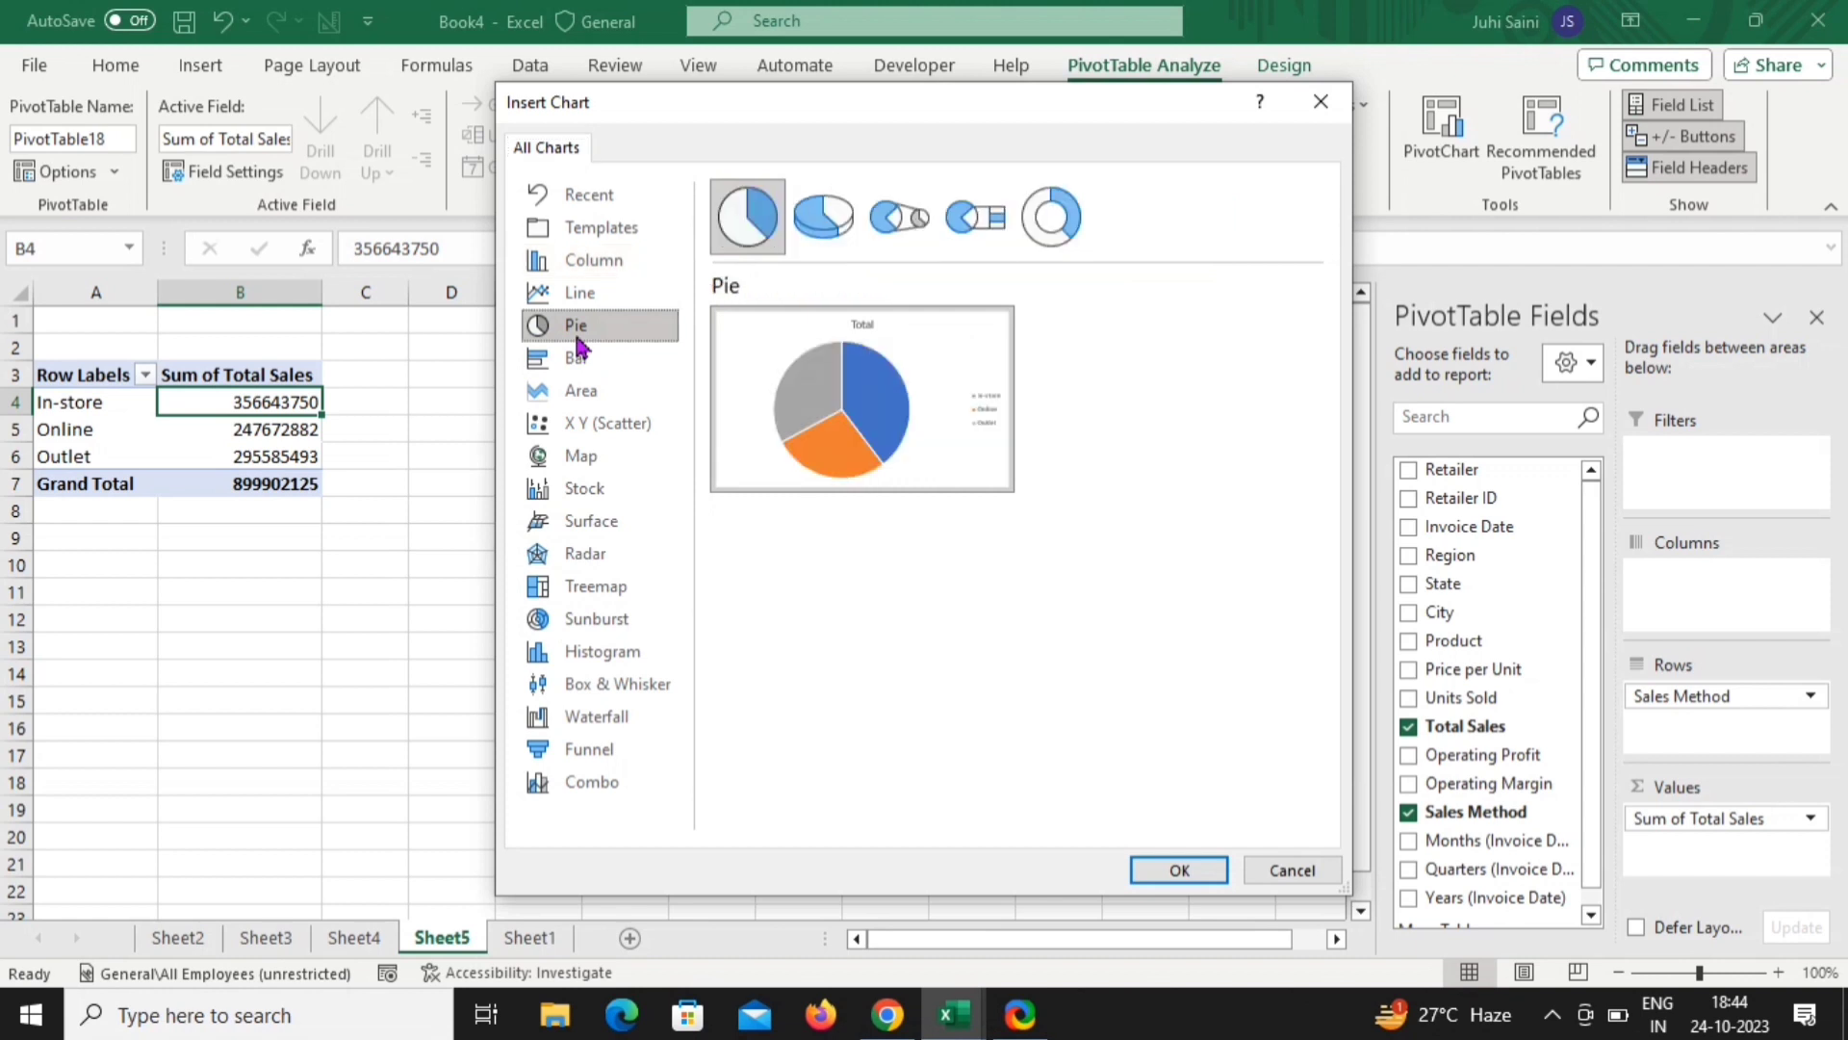
{"action": "left_click", "coordinate": [1046, 256]}
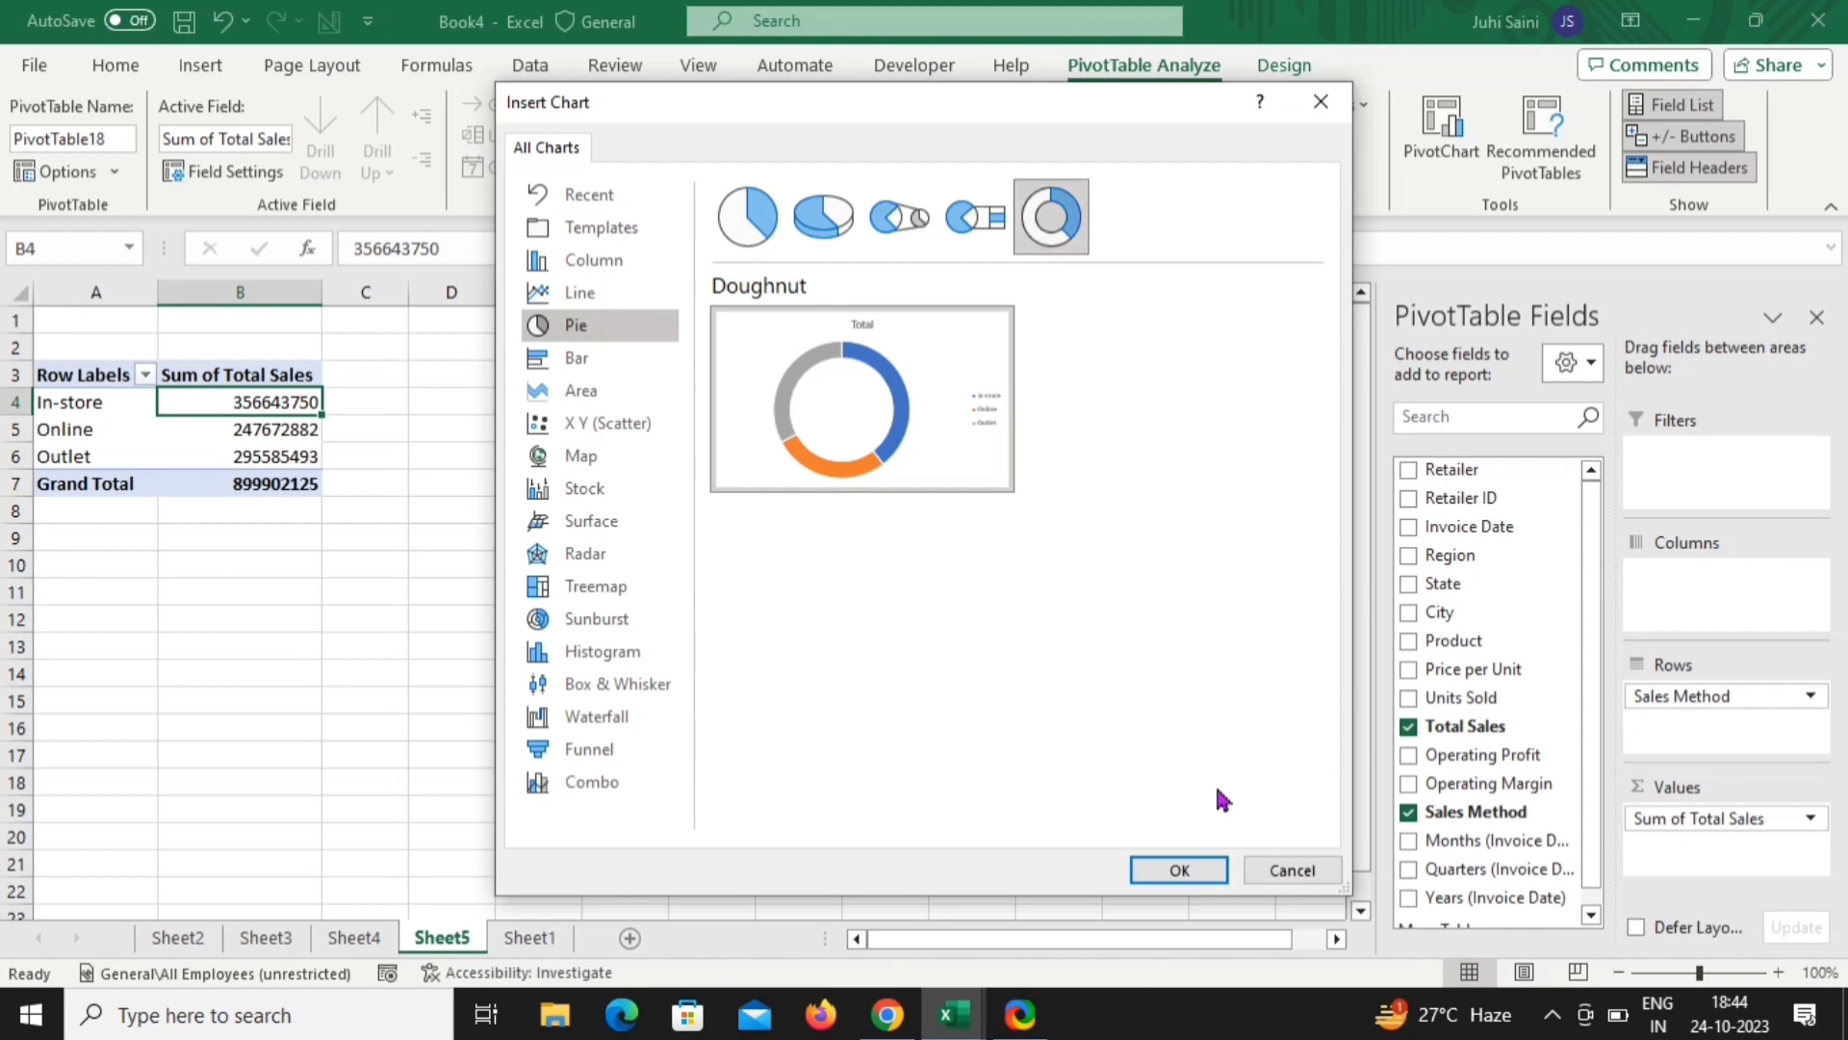
{"action": "left_click", "coordinate": [1180, 870]}
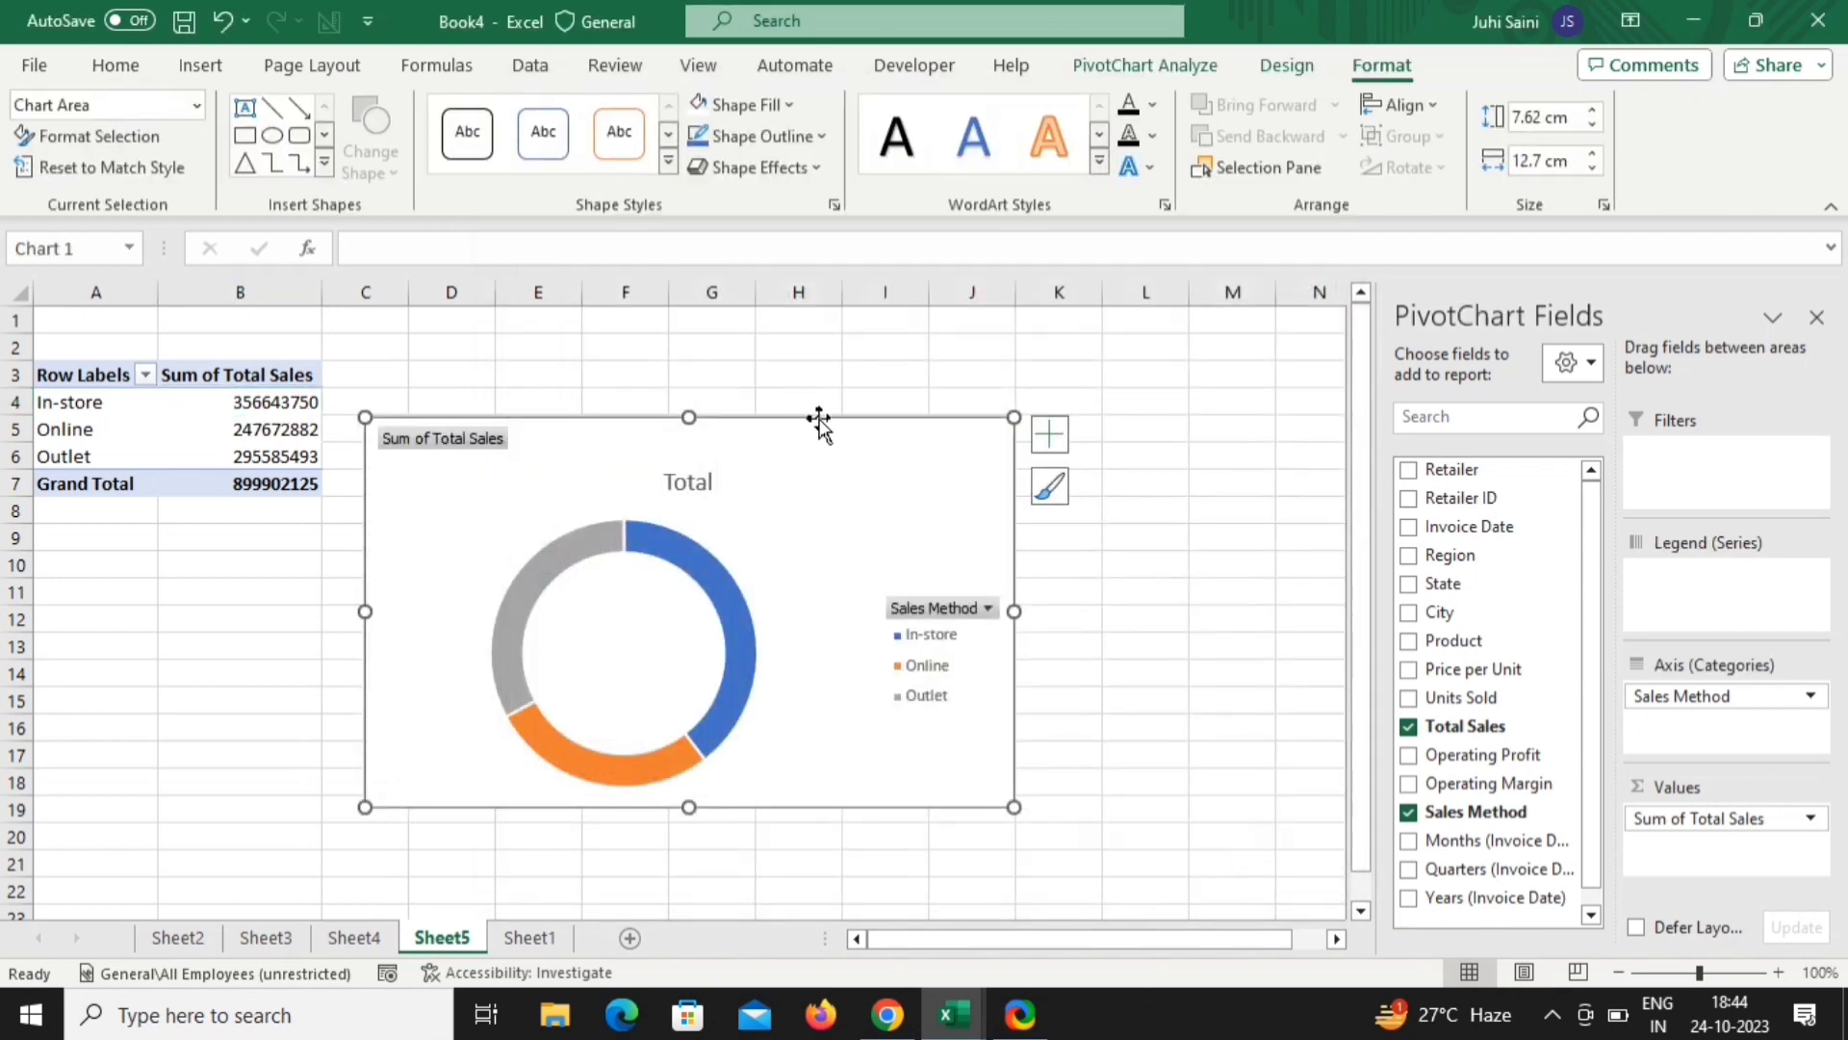
{"action": "left_click_drag", "start_coordinate": [819, 416], "coordinate": [790, 339]}
{"action": "left_click", "coordinate": [1187, 538]}
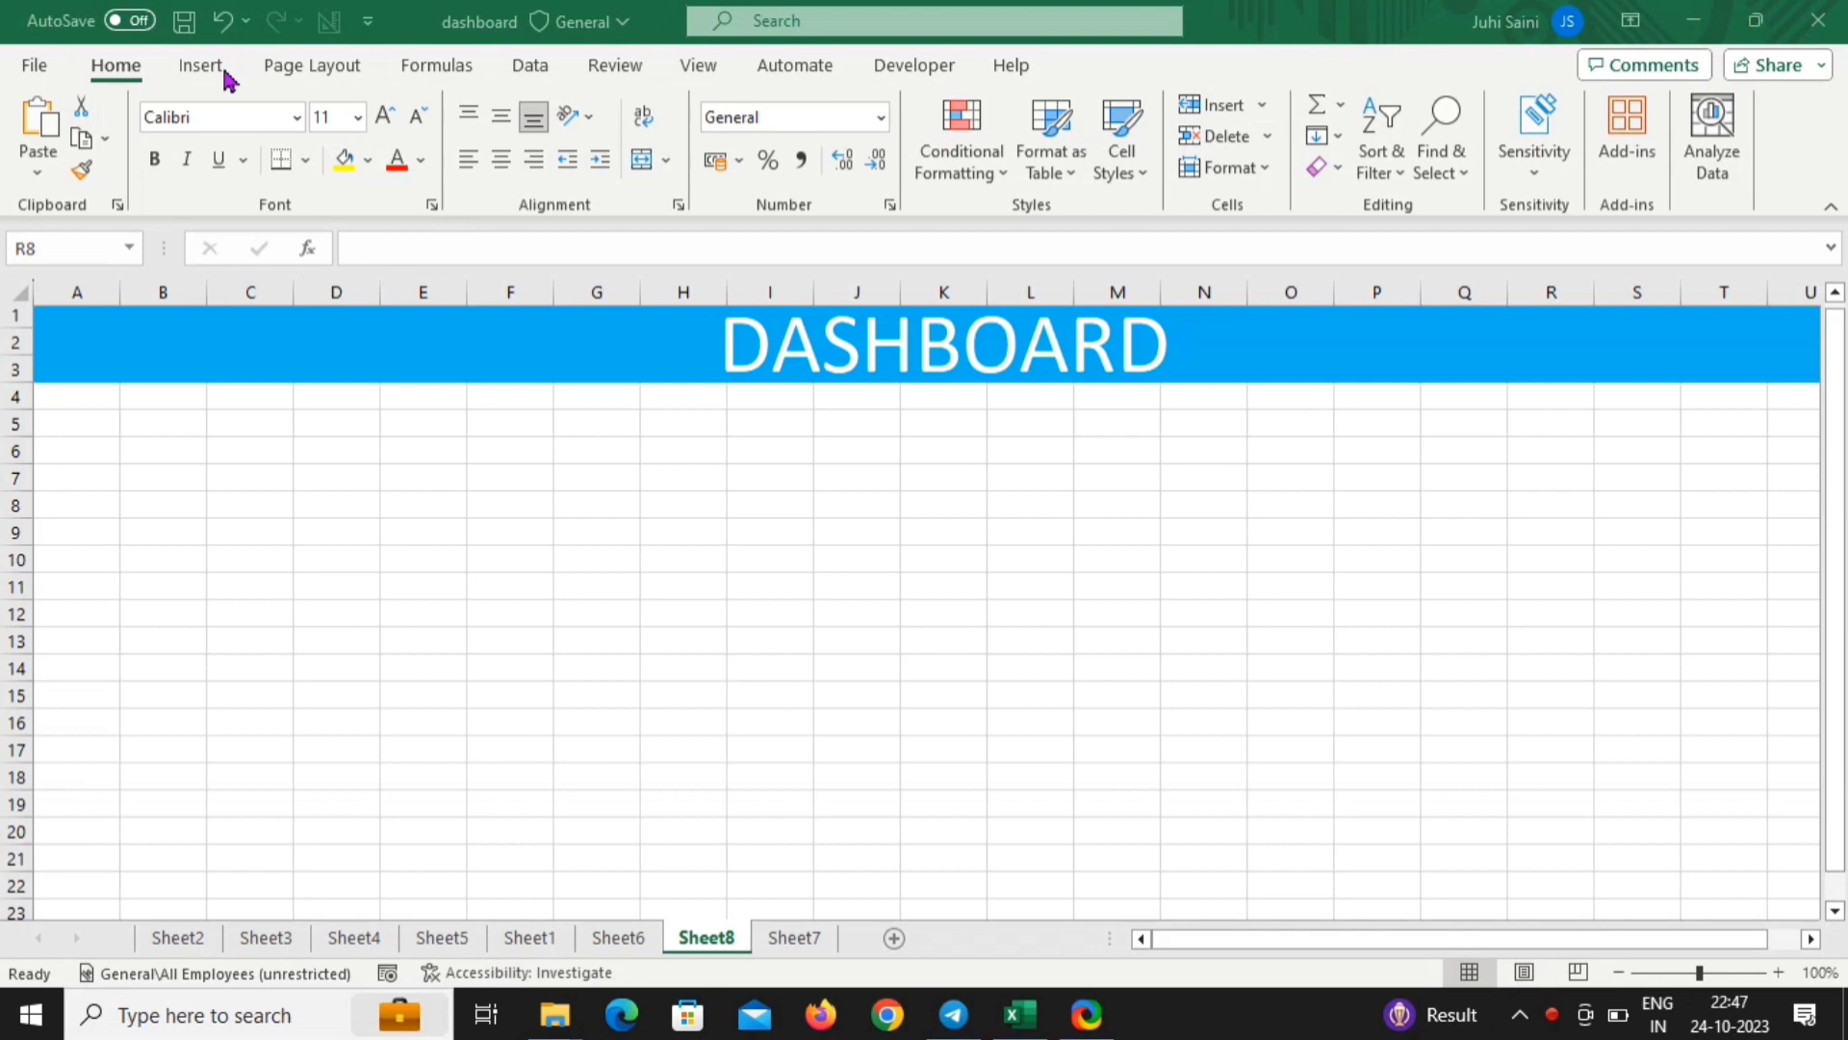
Draw a rounded rectangle about 8.15 cm high and 6.19 cm wide over columns A to D below the DASHBOARD title on Sheet8
{"action": "left_click", "coordinate": [227, 75]}
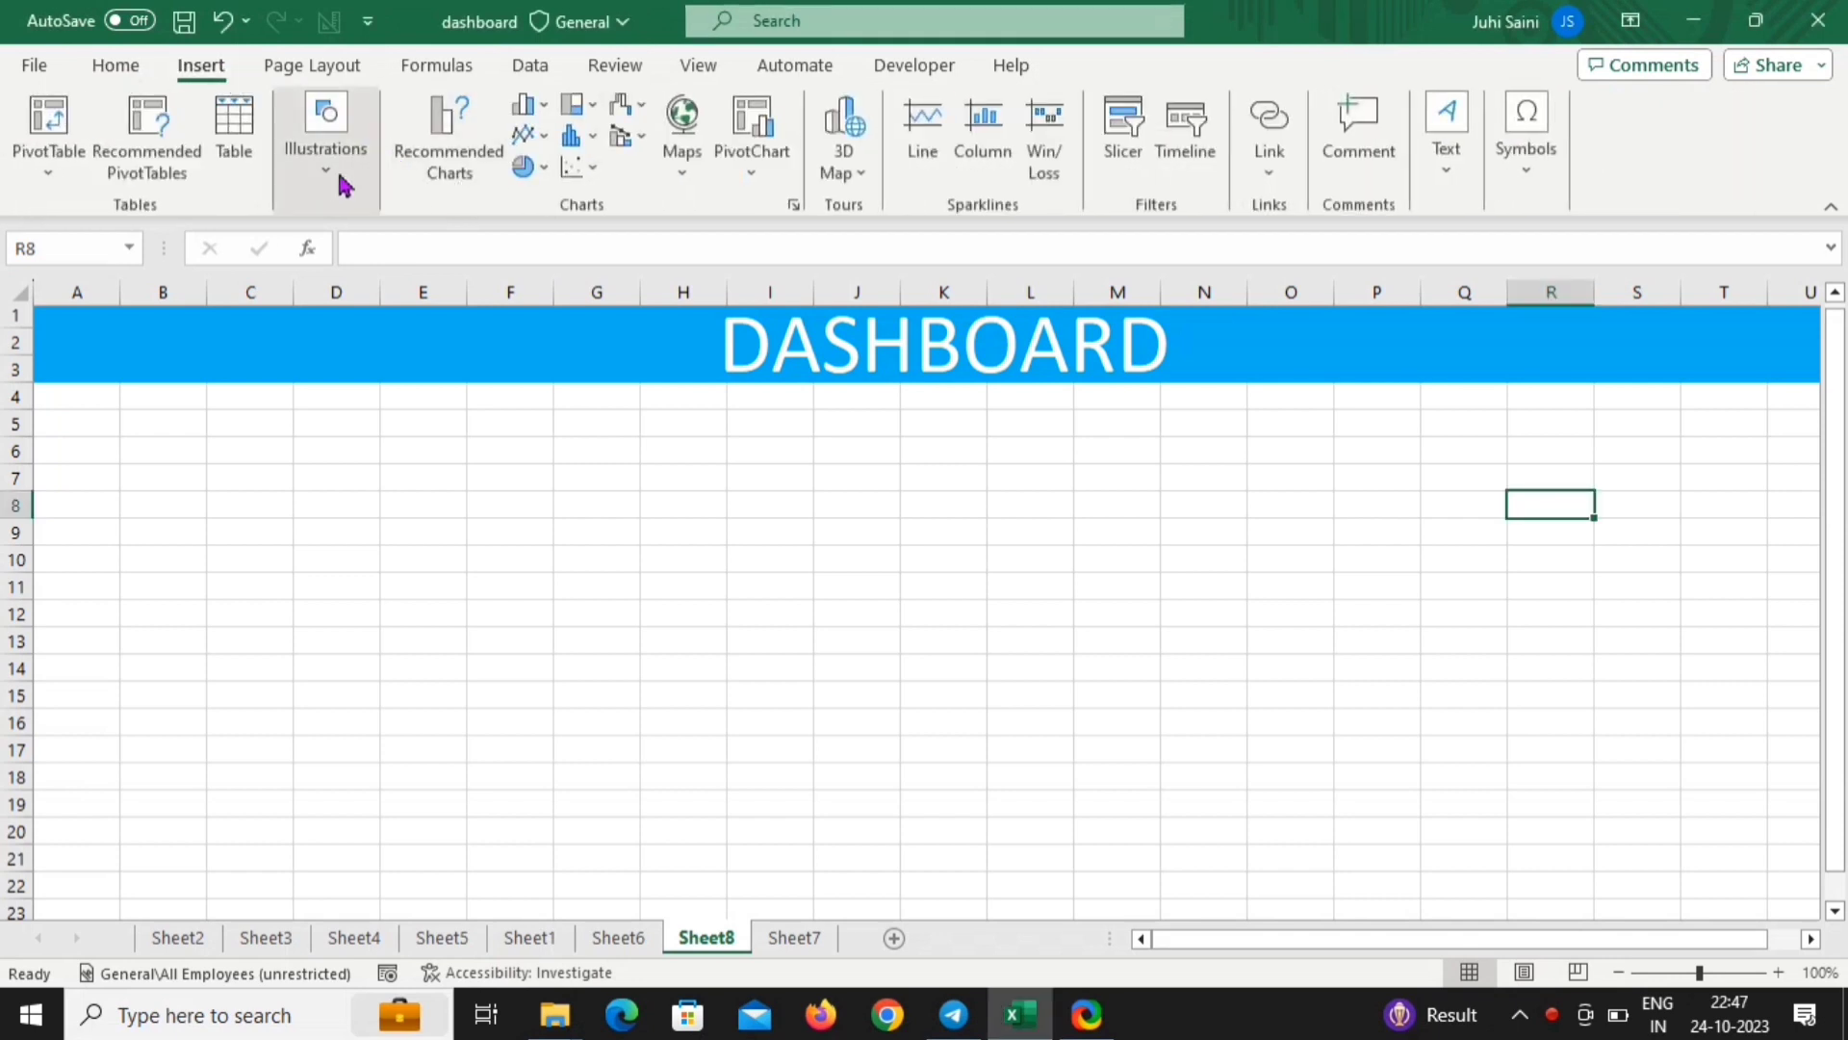
{"action": "left_click", "coordinate": [341, 179]}
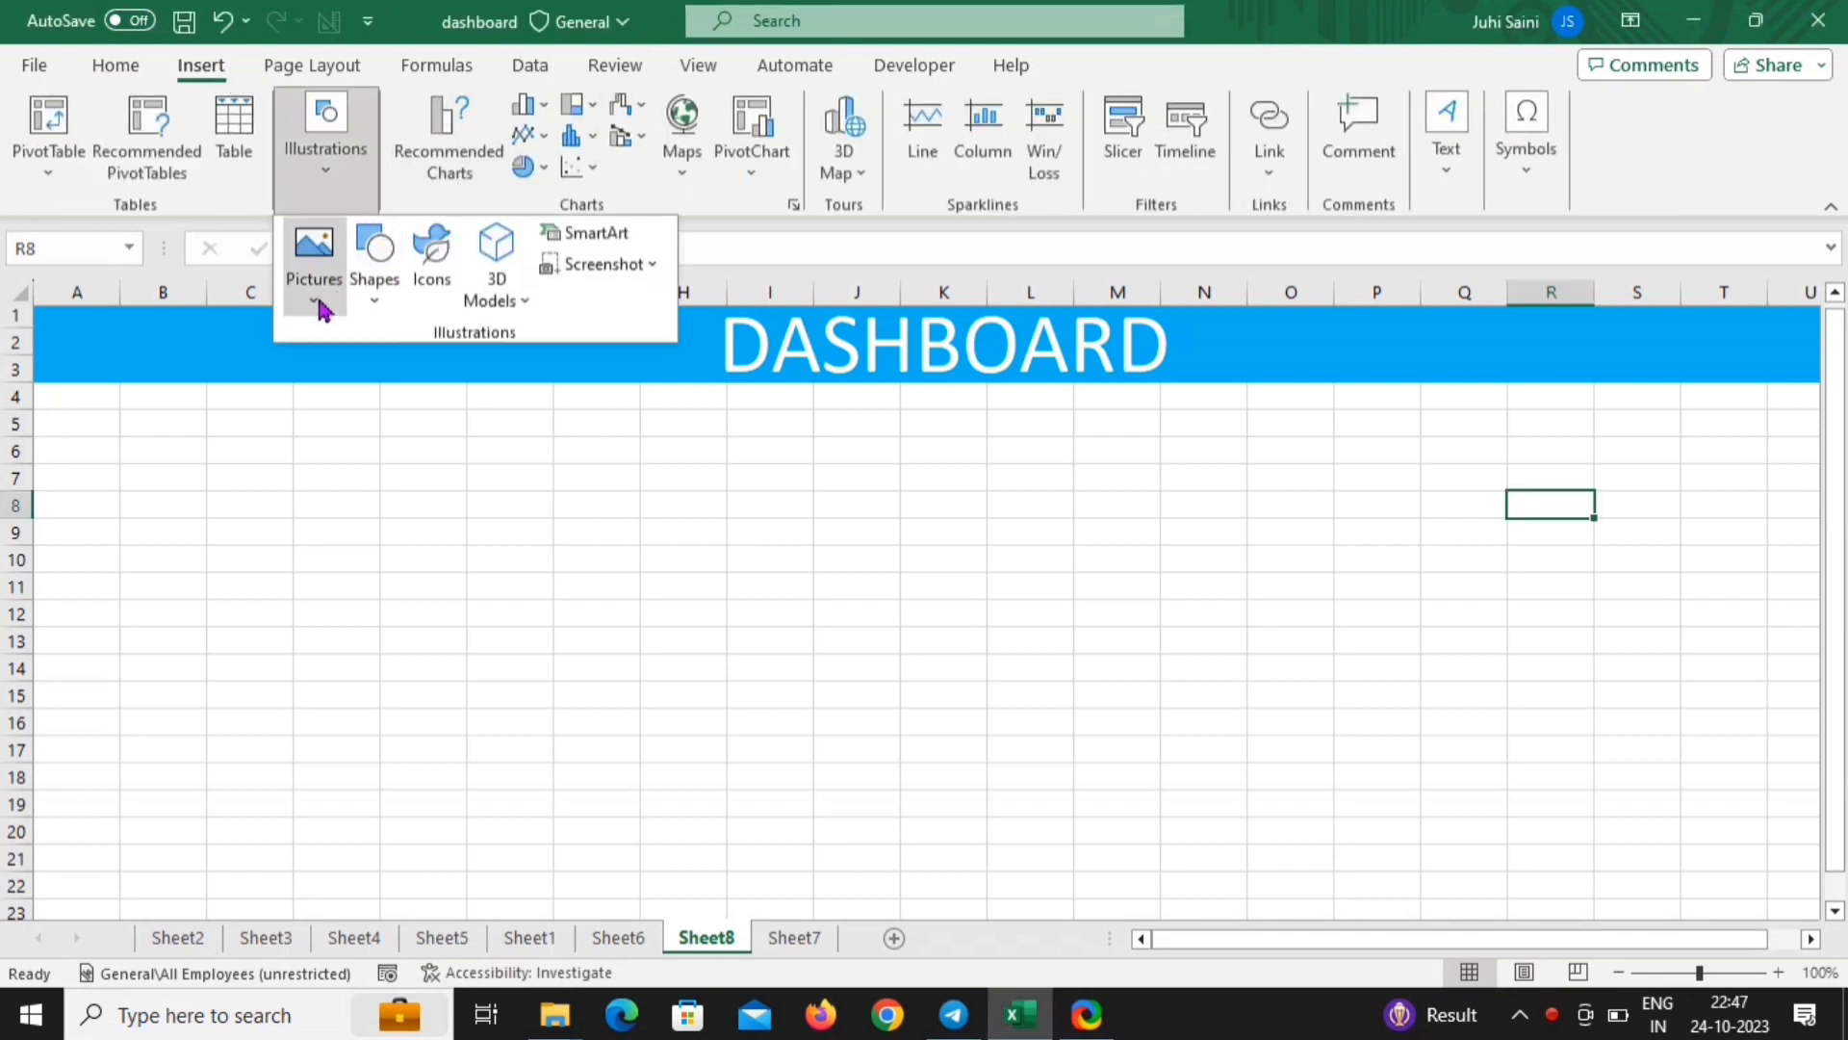
{"action": "left_click", "coordinate": [373, 286]}
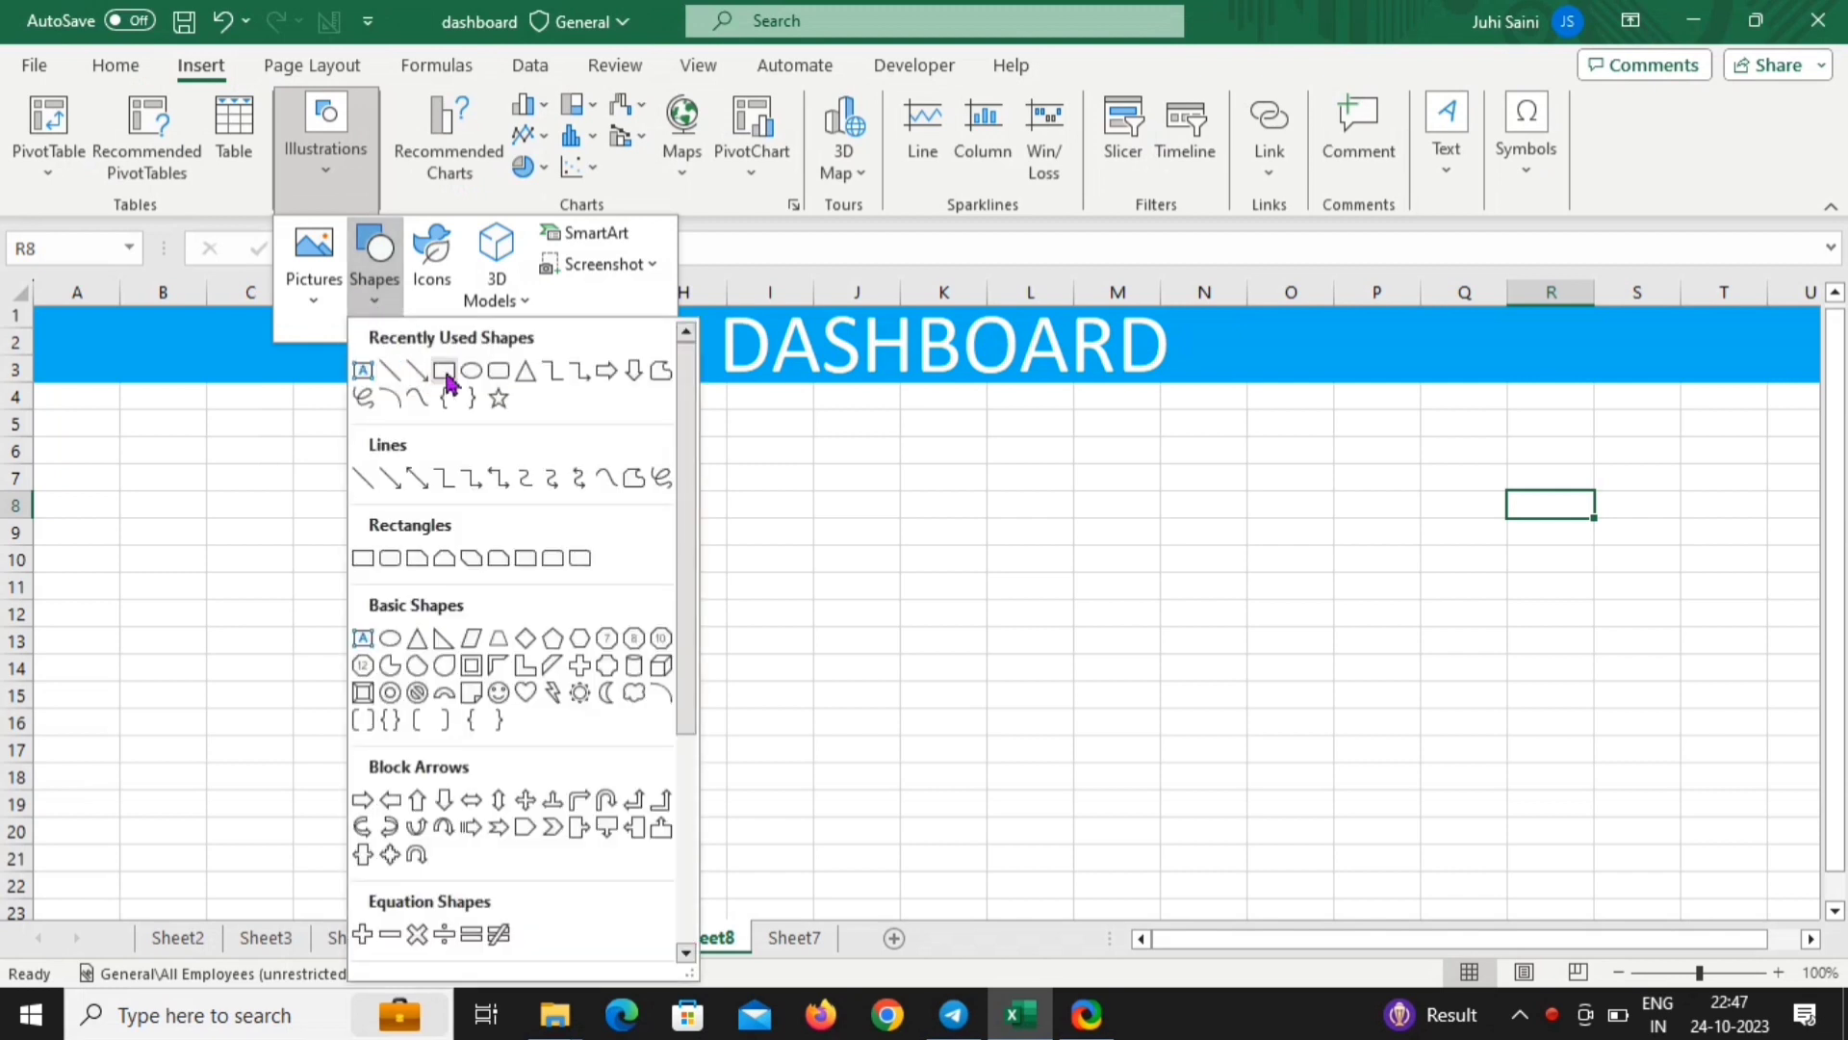
{"action": "left_click", "coordinate": [494, 372]}
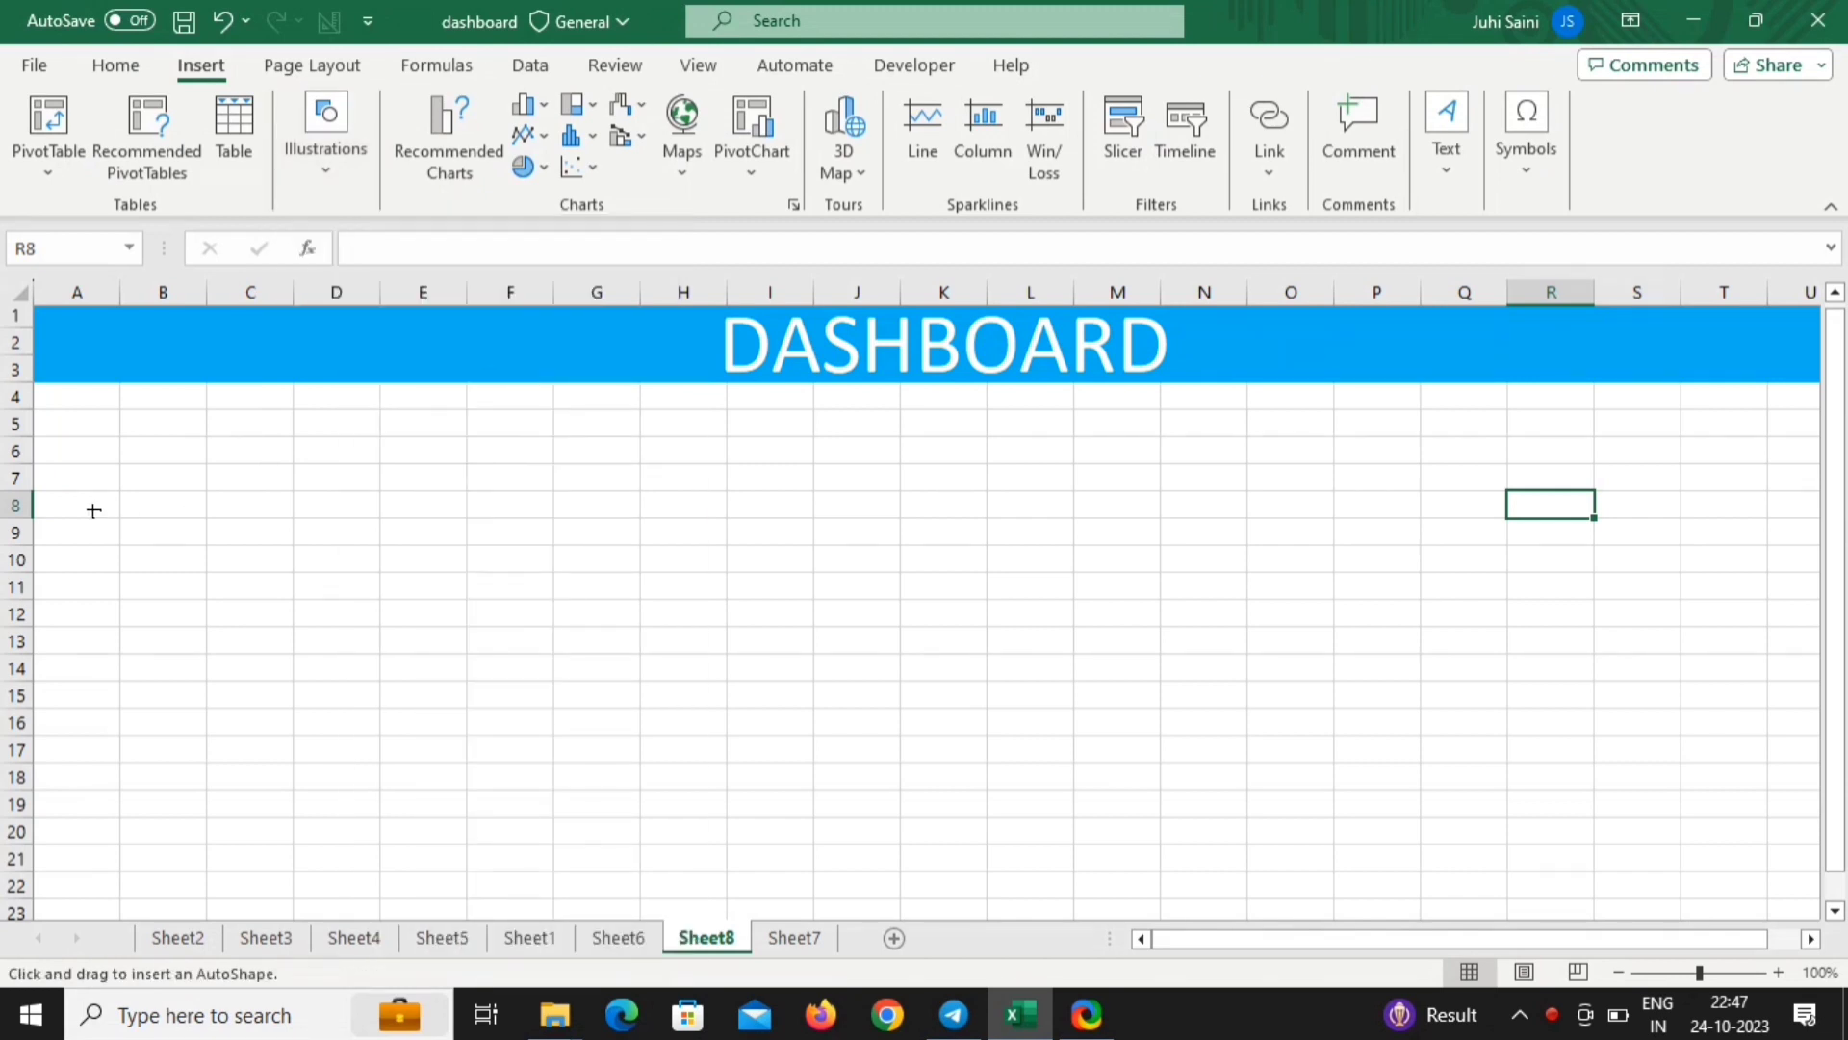
{"action": "left_click_drag", "start_coordinate": [58, 454], "coordinate": [374, 710]}
{"action": "scroll", "coordinate": [543, 596], "scroll_direction": "up", "scroll_amount": 2}
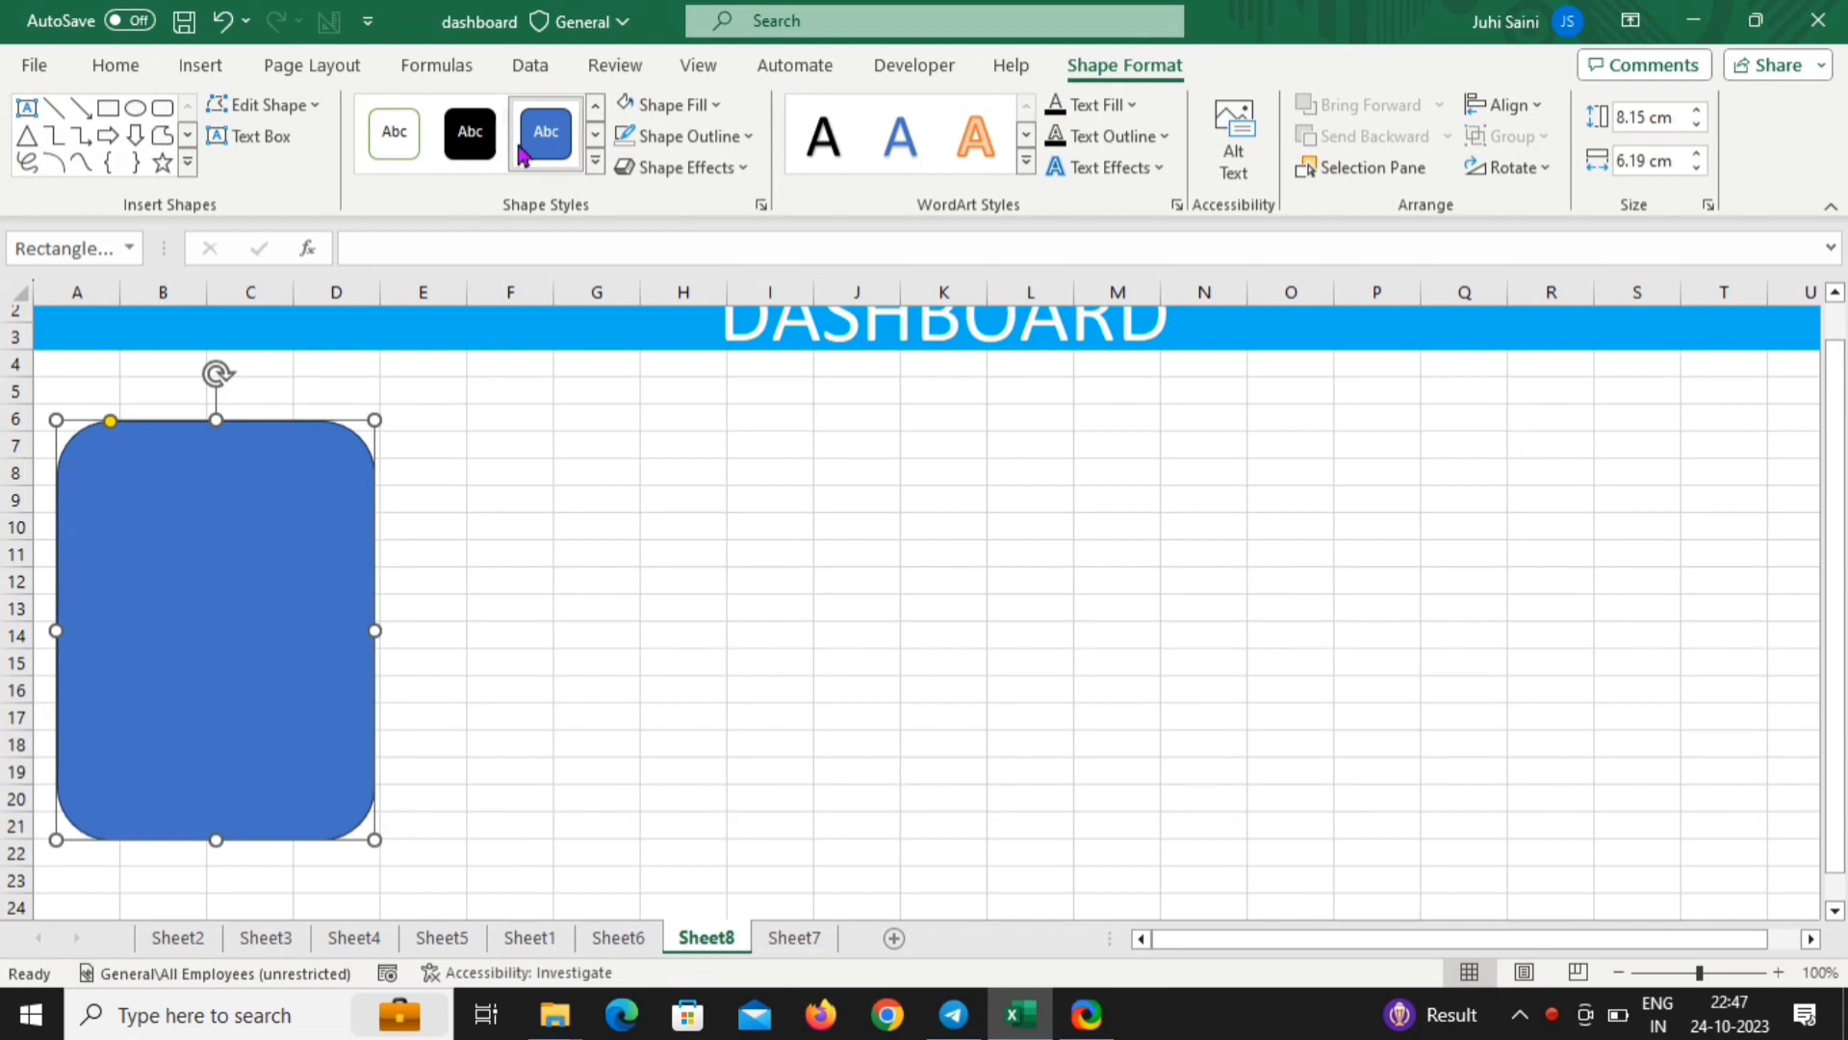
Fill the rounded rectangle with a light blue theme colour and shift it slightly up and to the left
{"action": "left_click", "coordinate": [721, 108]}
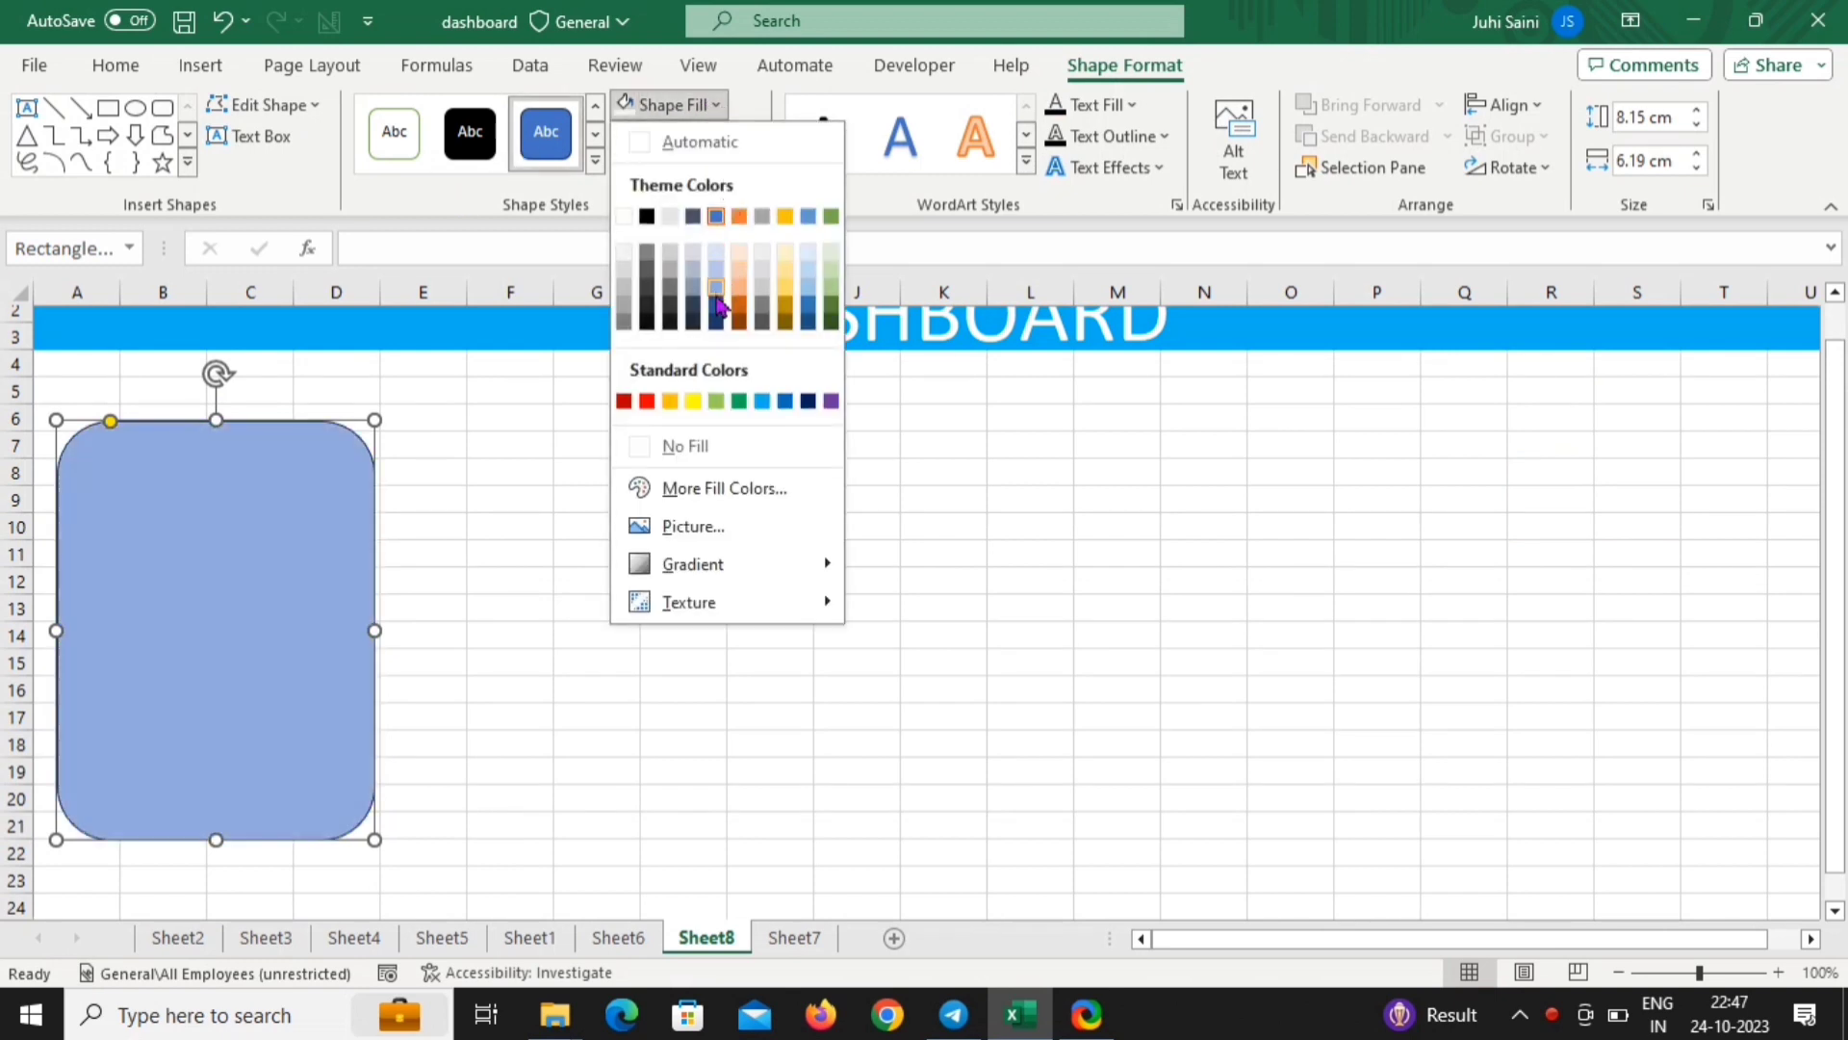
{"action": "left_click", "coordinate": [807, 293]}
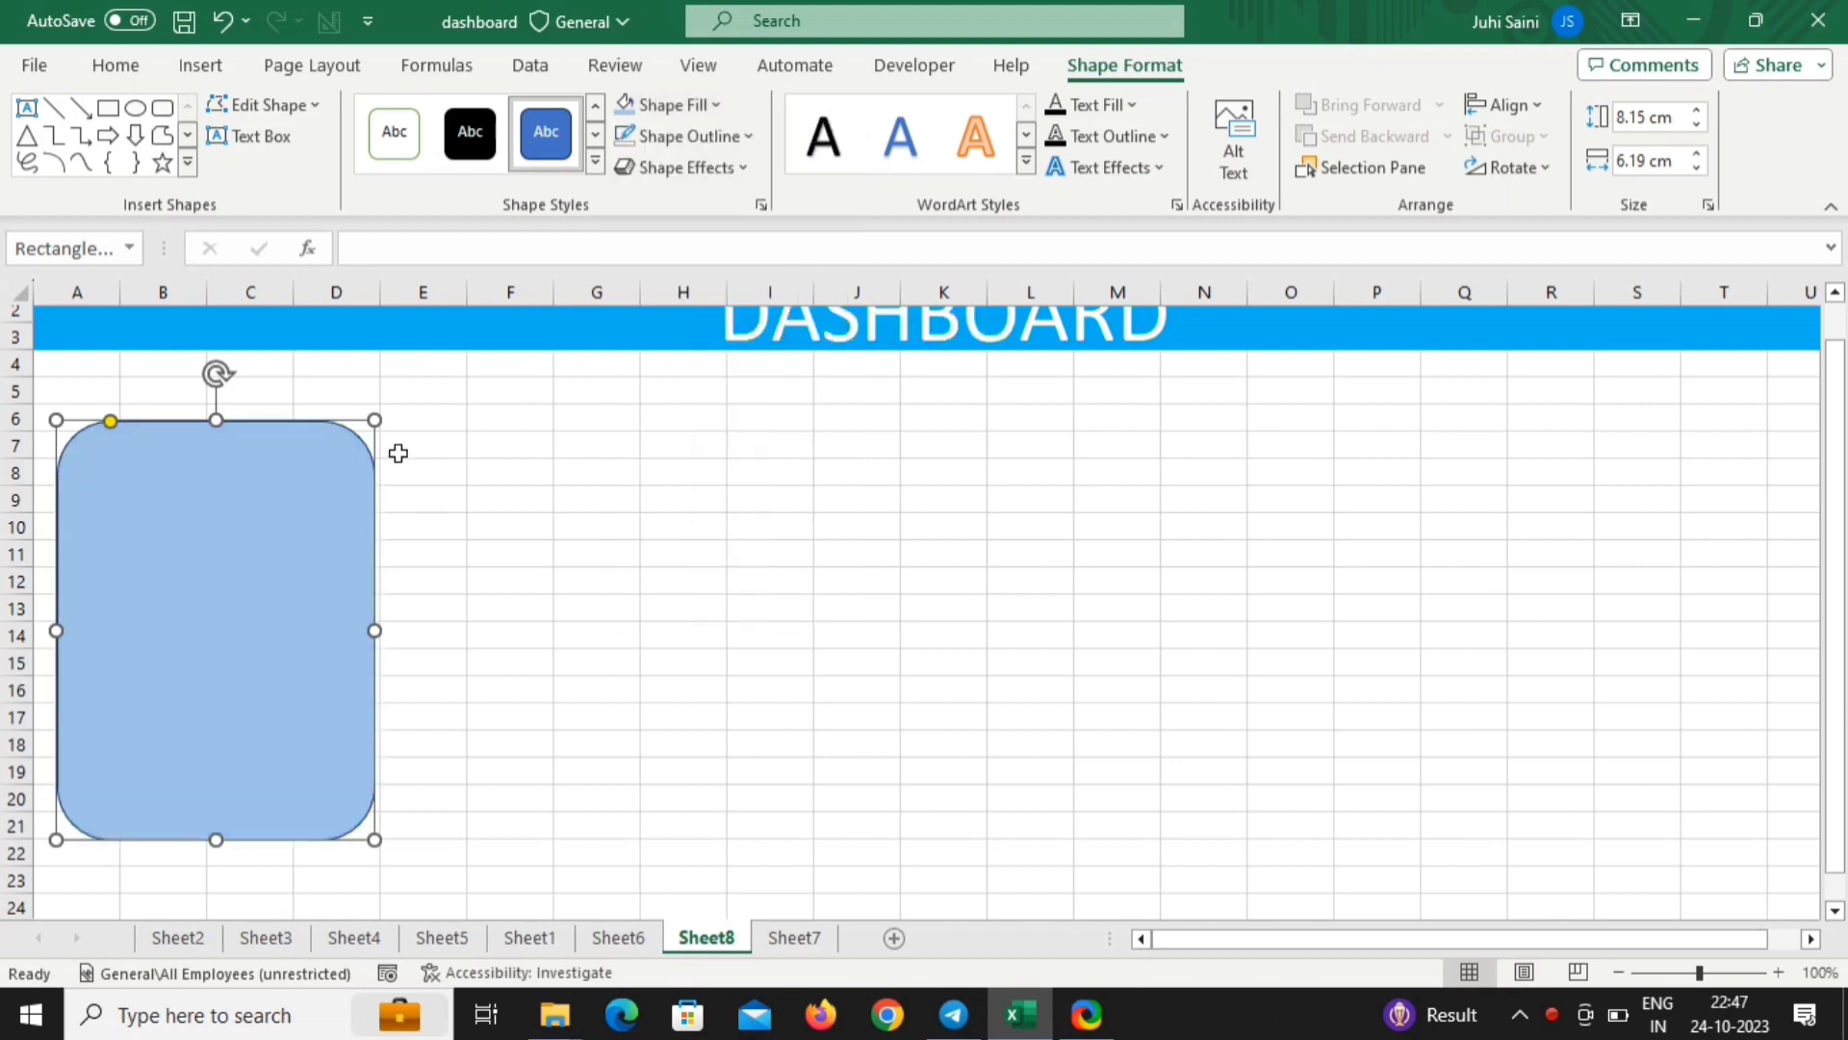
{"action": "left_click_drag", "start_coordinate": [347, 499], "coordinate": [332, 478]}
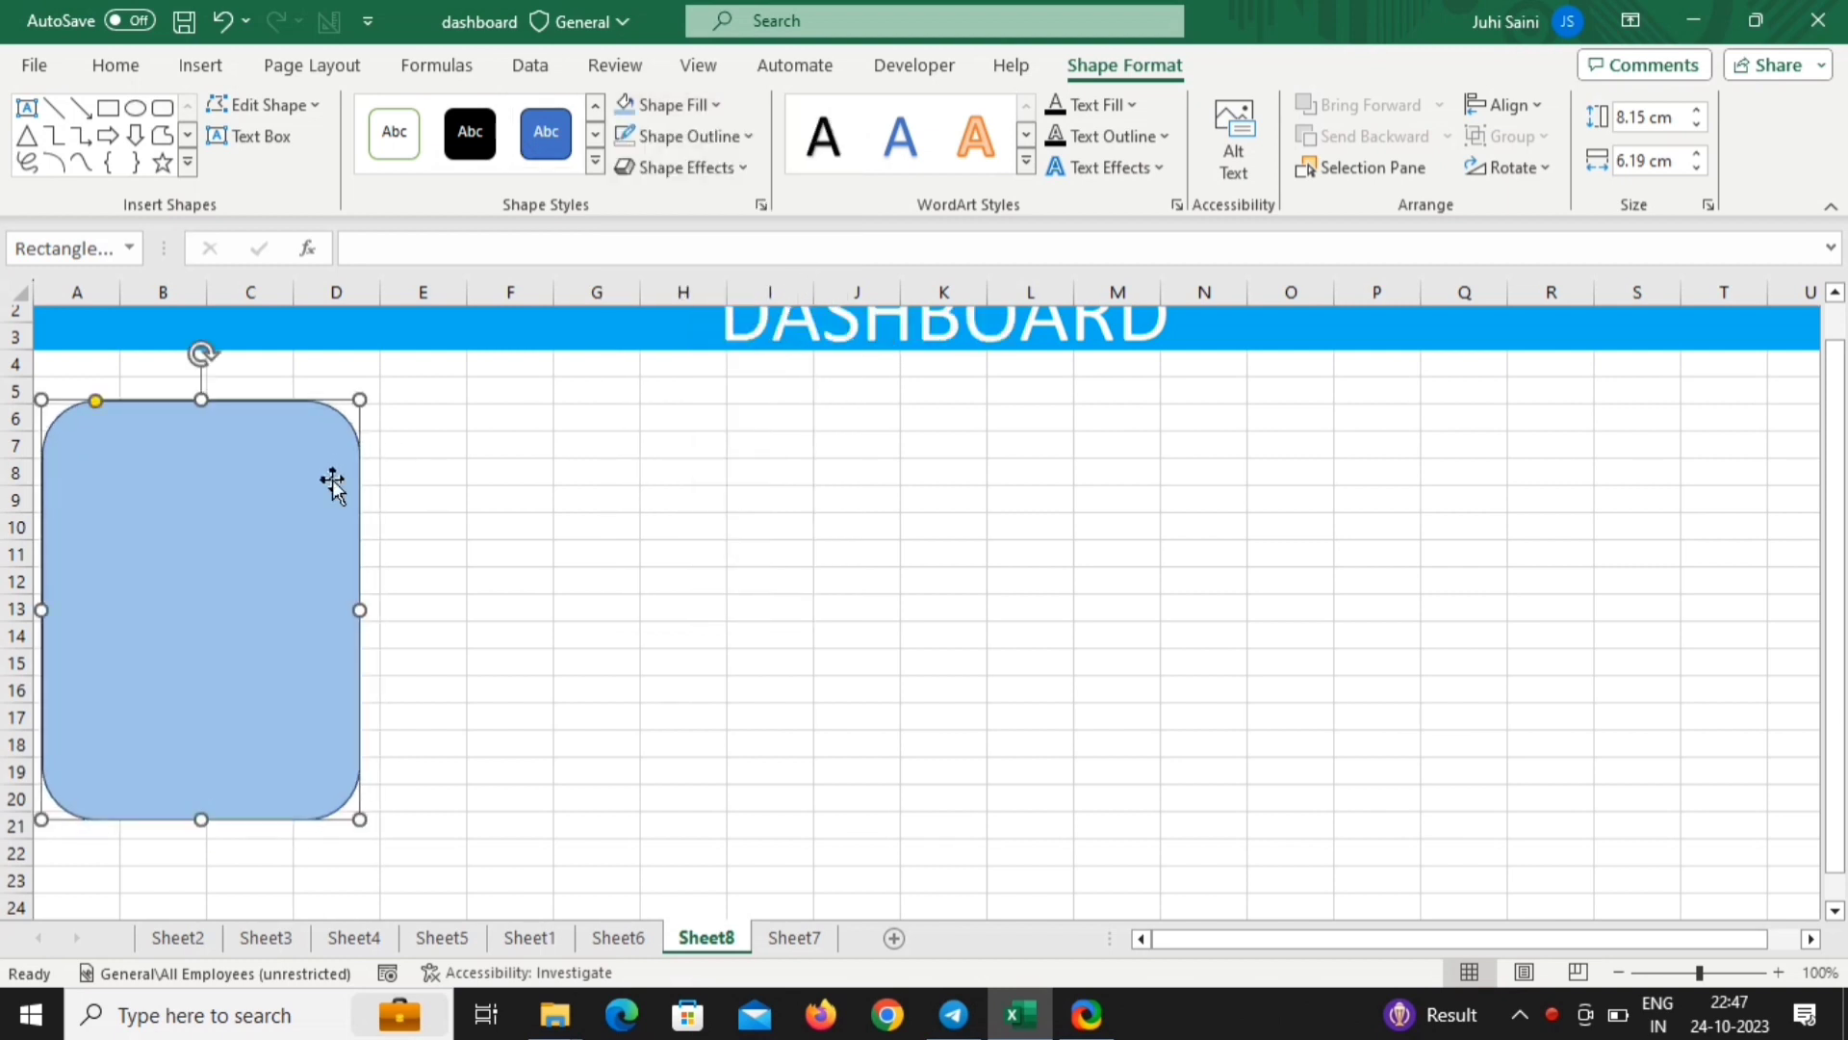
{"action": "left_click", "coordinate": [496, 507]}
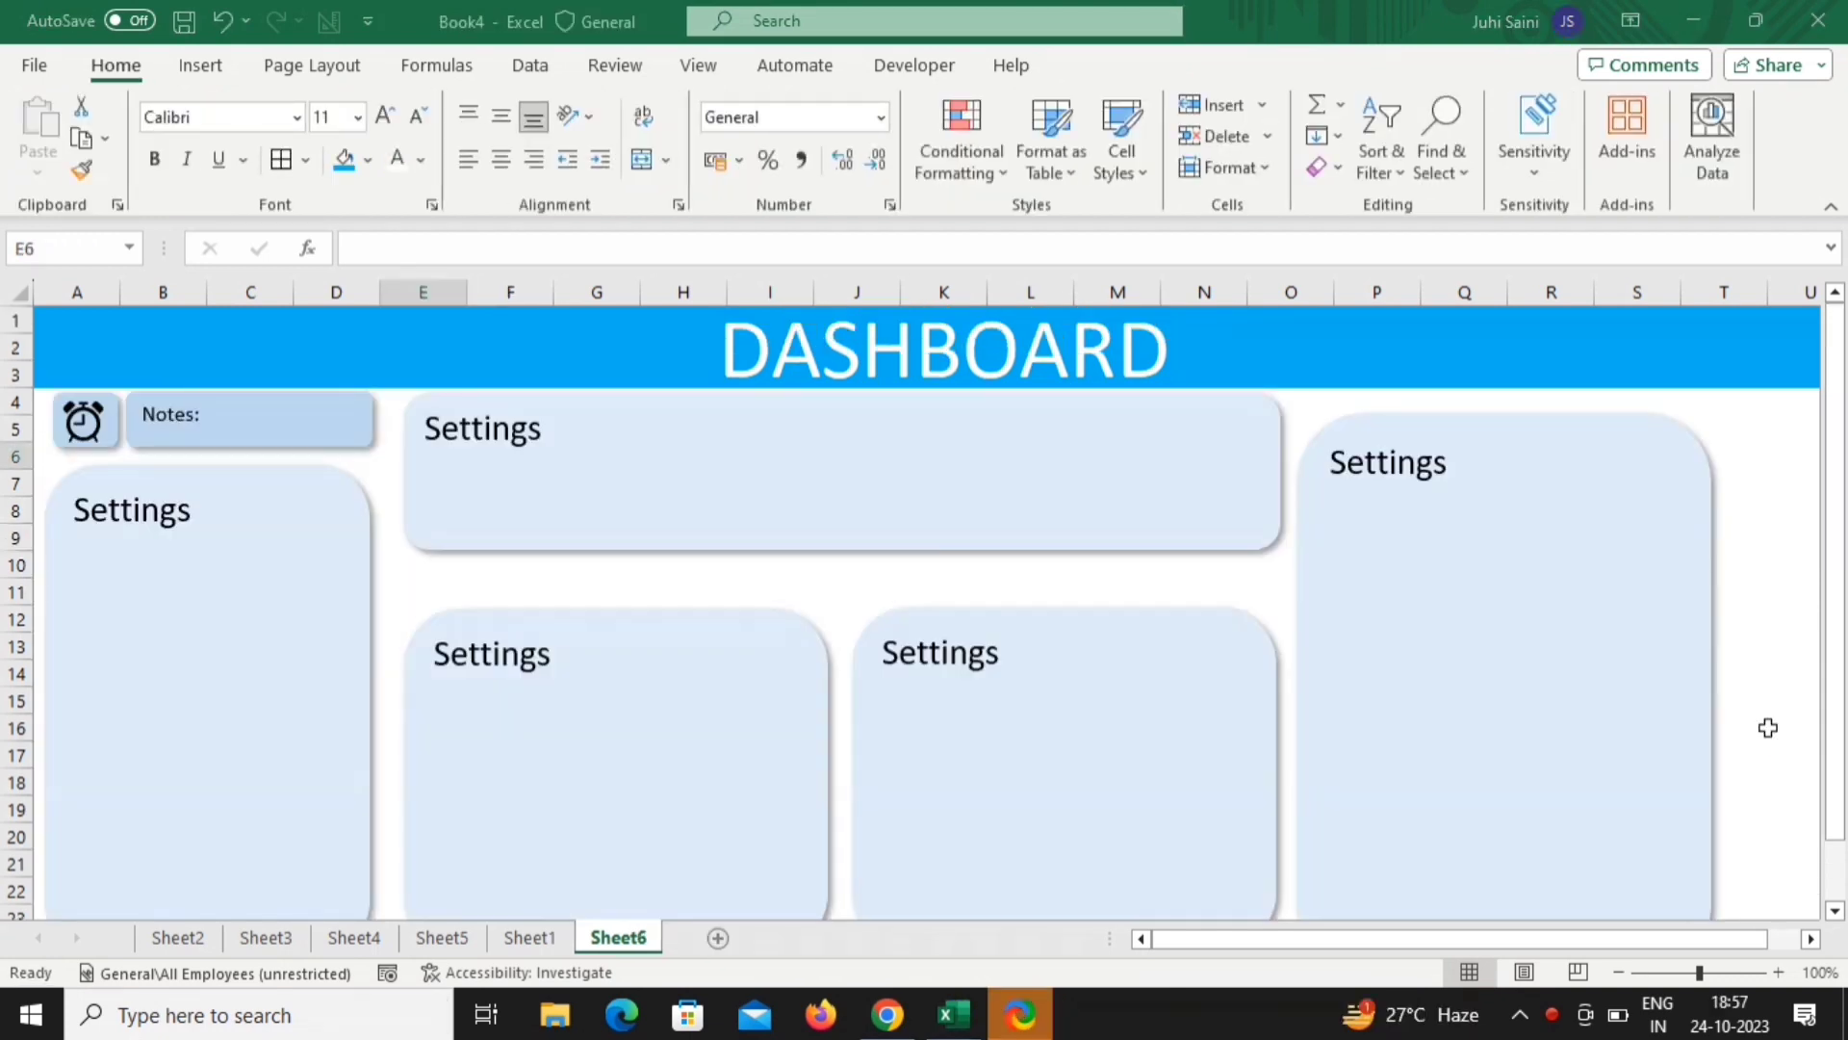
Delete the chart title from the monthly sales line PivotChart on Sheet2
{"action": "scroll", "coordinate": [1765, 736], "scroll_direction": "down", "scroll_amount": 5}
{"action": "scroll", "coordinate": [1768, 741], "scroll_direction": "up", "scroll_amount": 5}
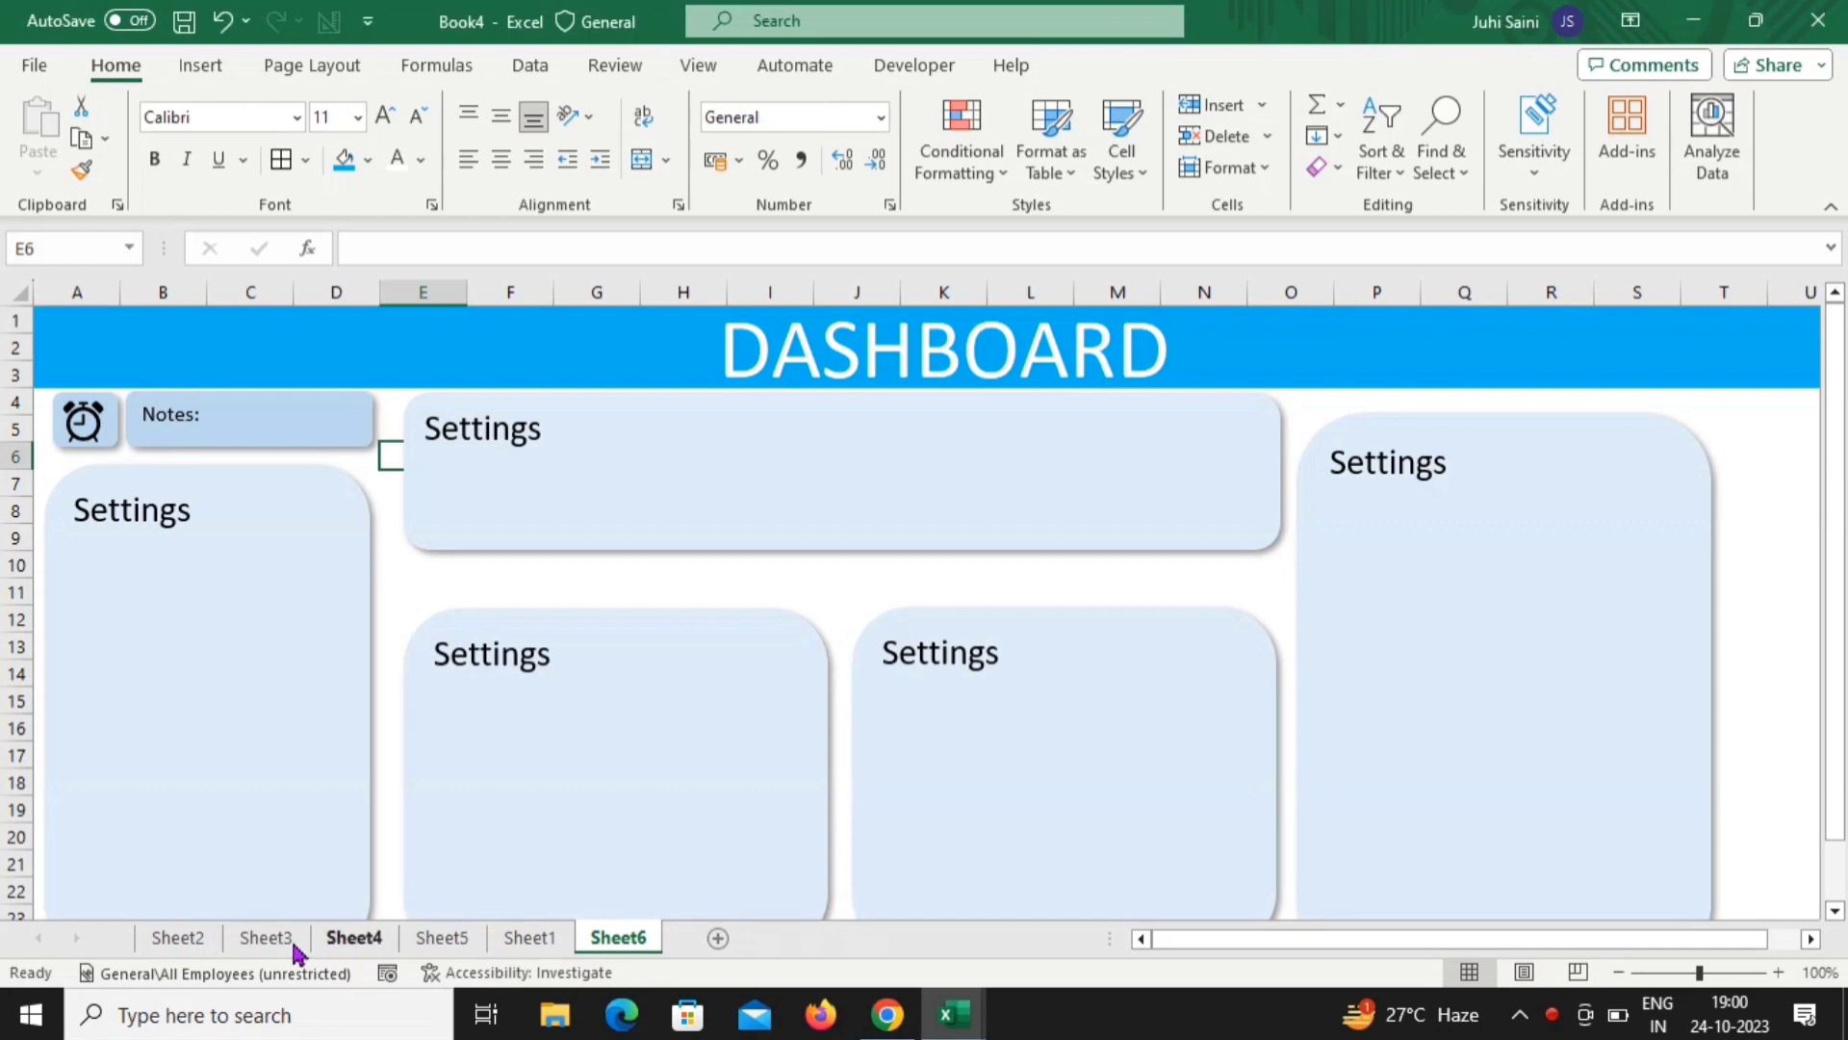
{"action": "left_click", "coordinate": [254, 941]}
{"action": "left_click", "coordinate": [178, 940]}
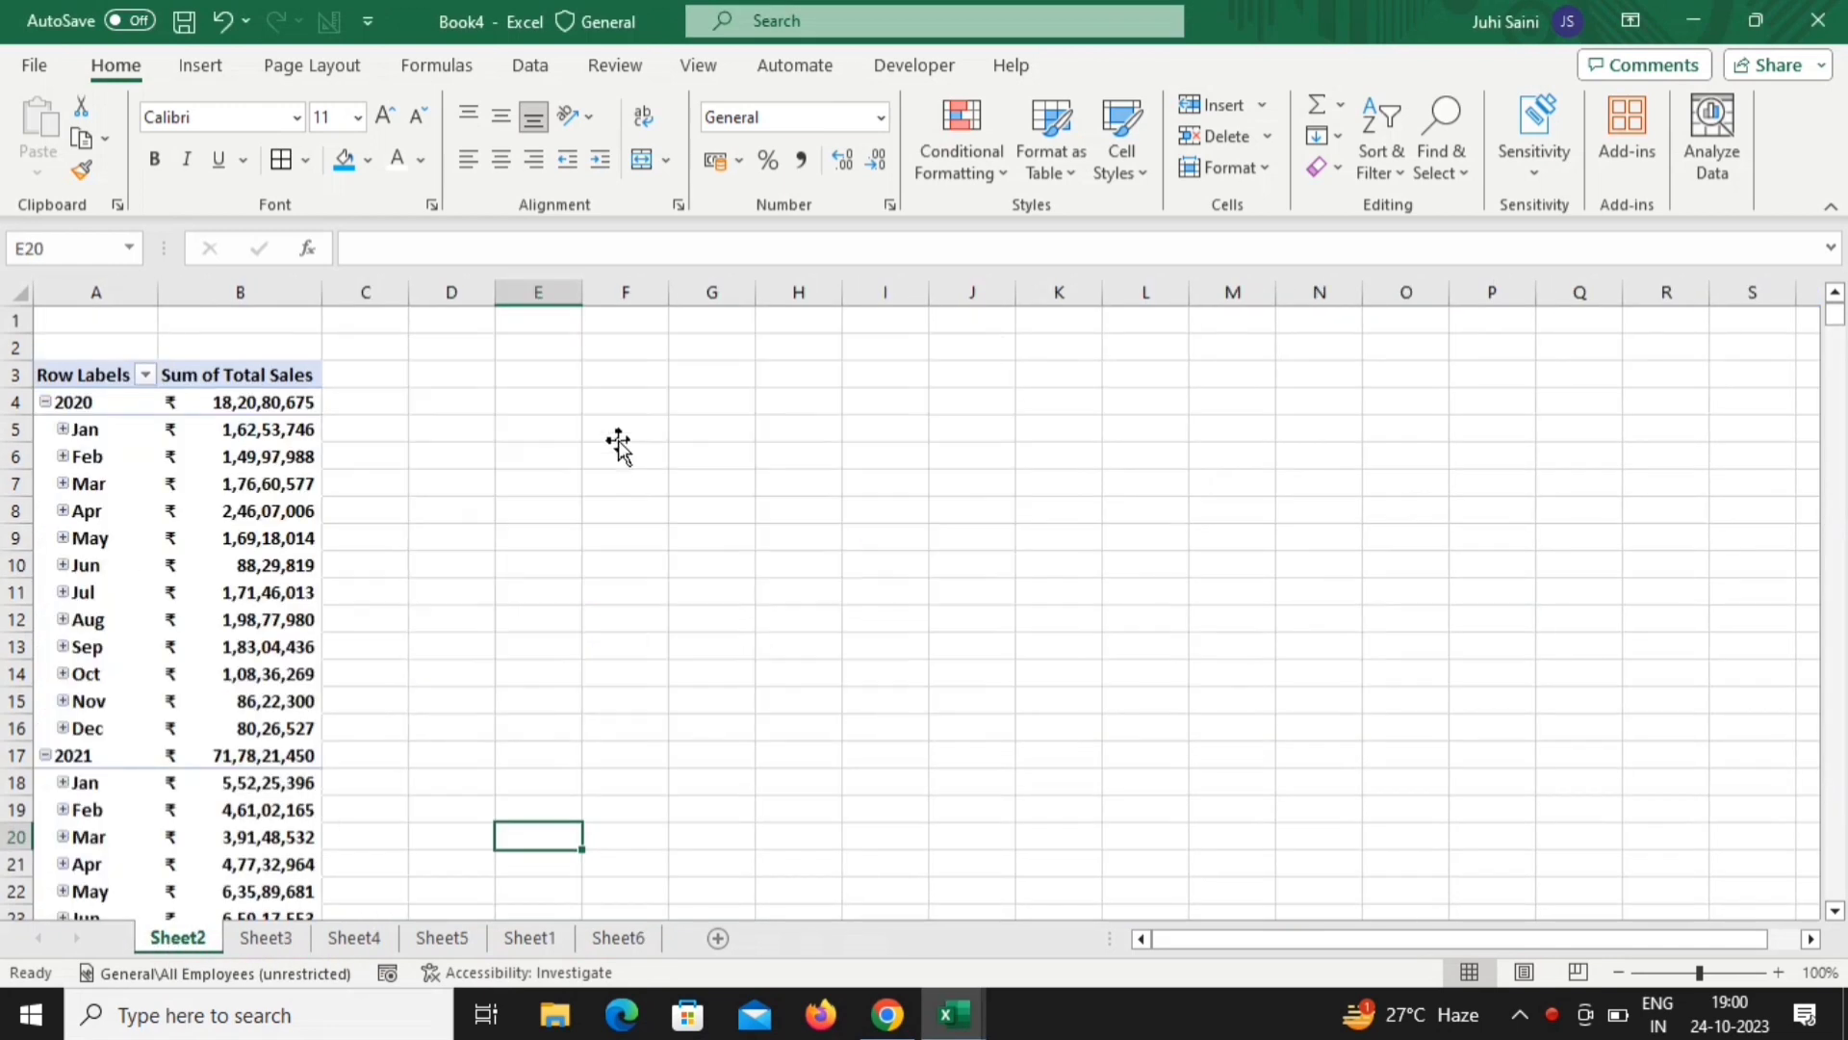
{"action": "left_click", "coordinate": [684, 402]}
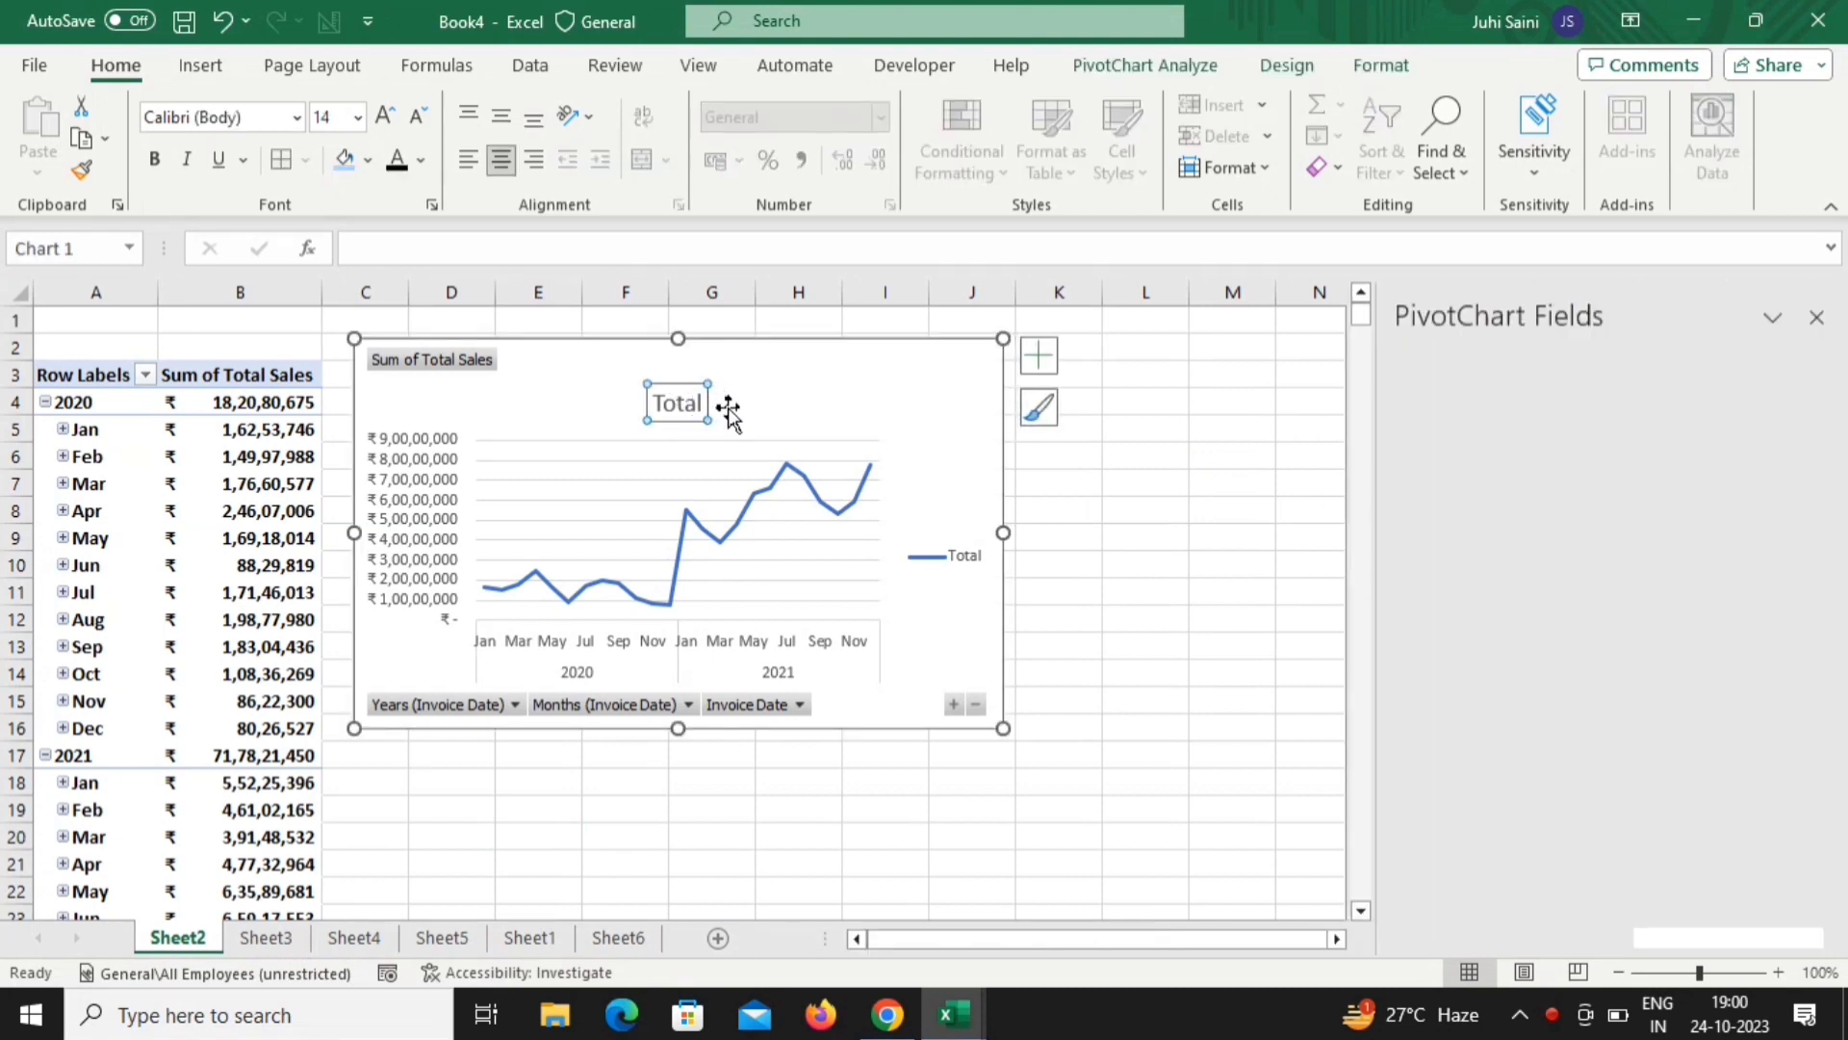
{"action": "key", "text": "Delete"}
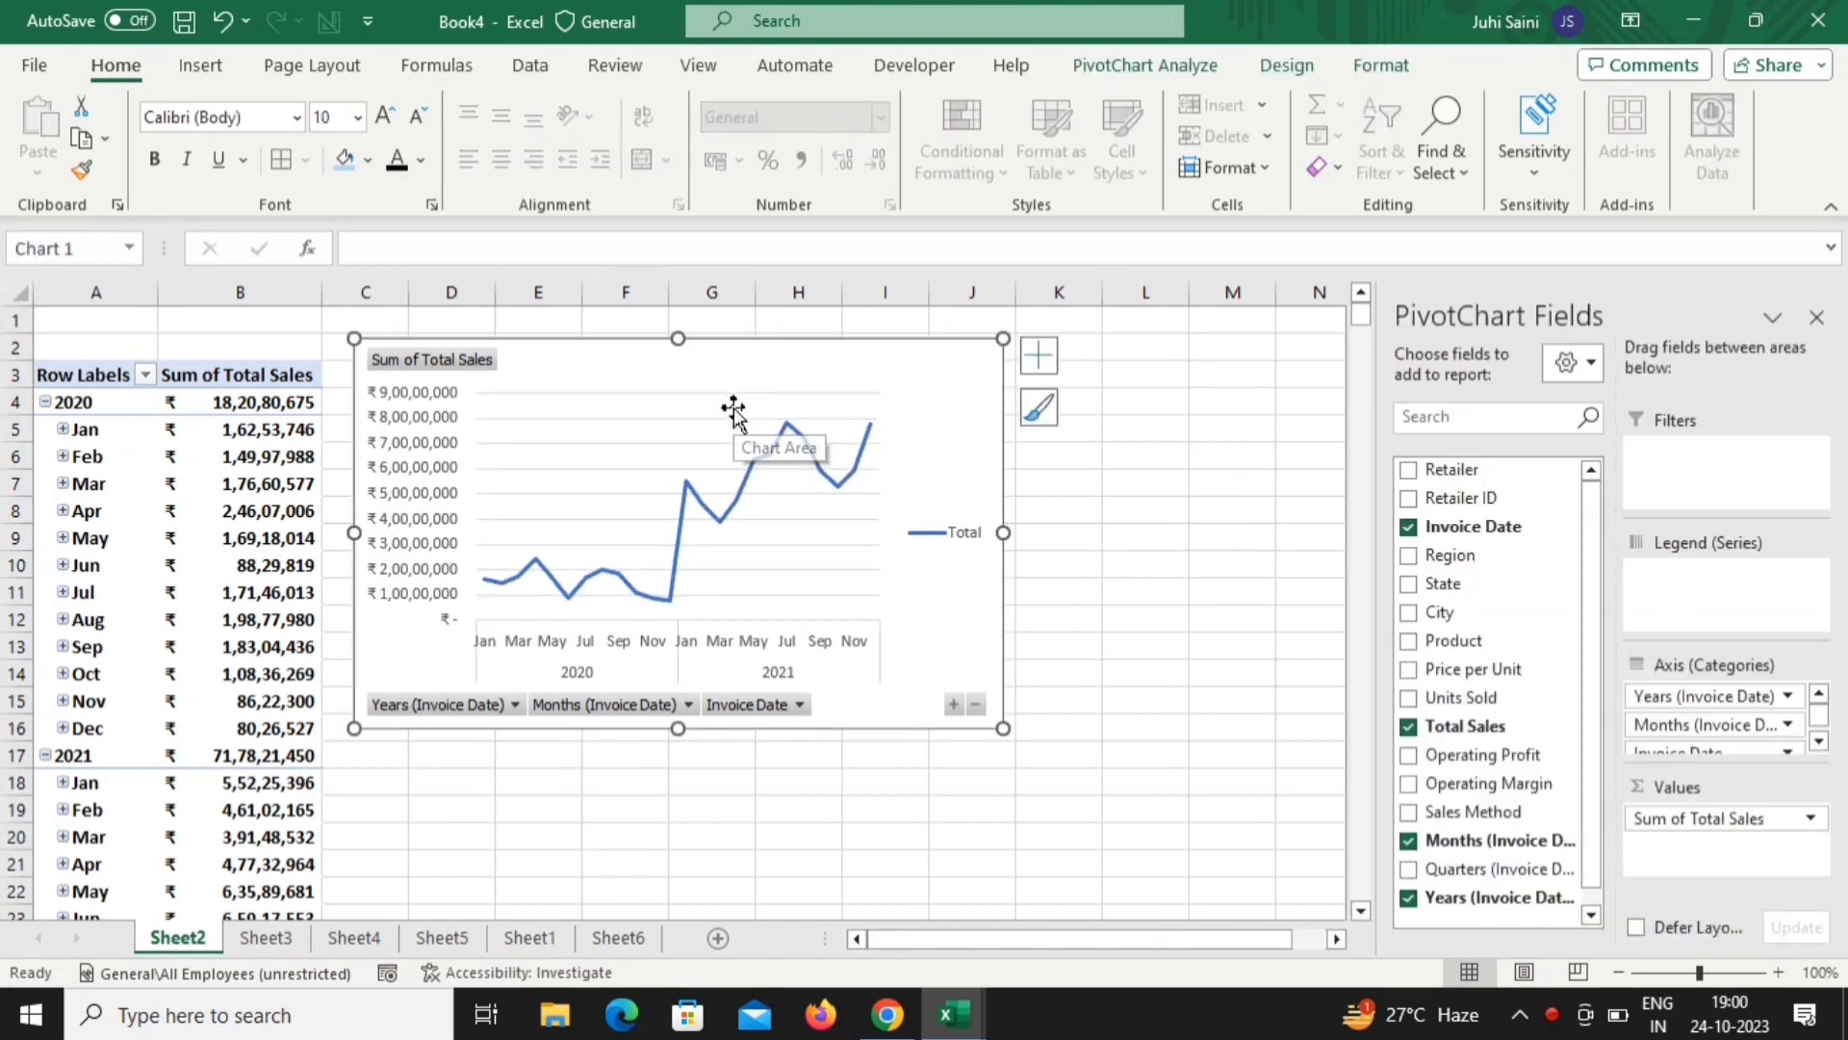
{"action": "left_click", "coordinate": [1078, 497]}
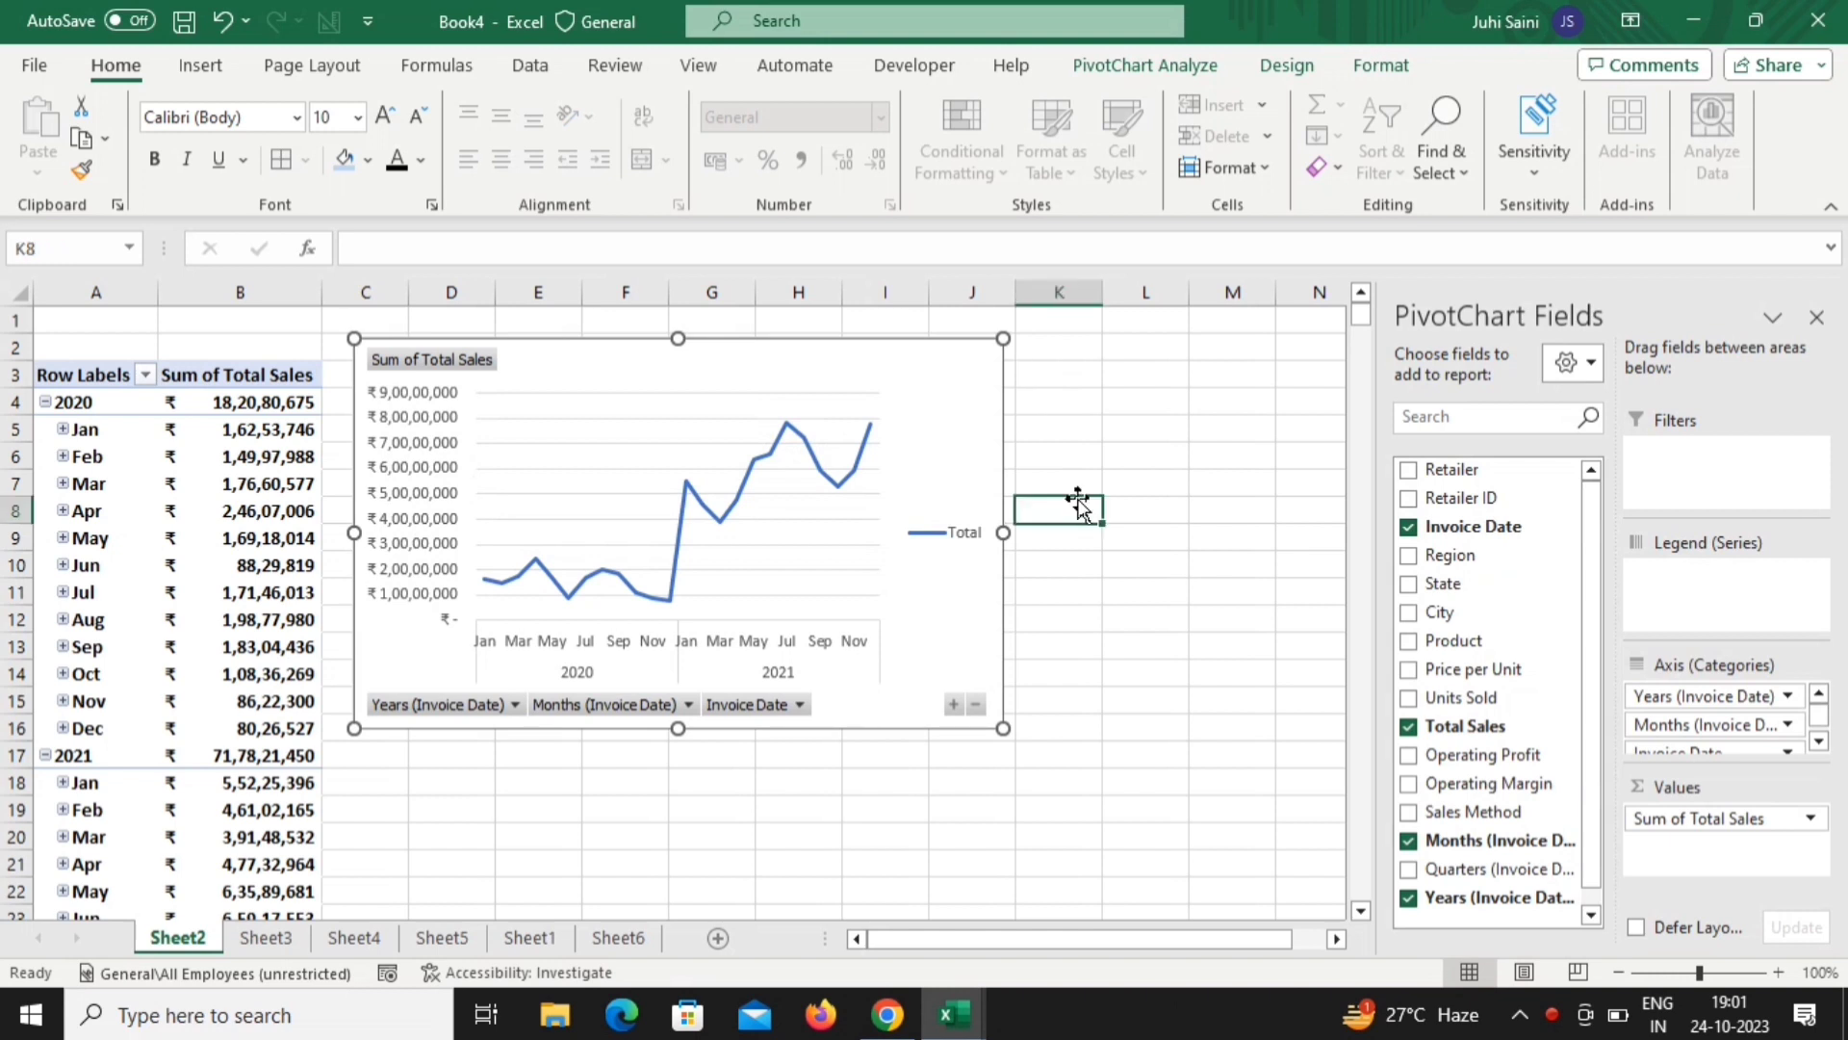
Delete the legend from the monthly sales line chart and widen the chart to the edge of column K
{"action": "left_click", "coordinate": [494, 375]}
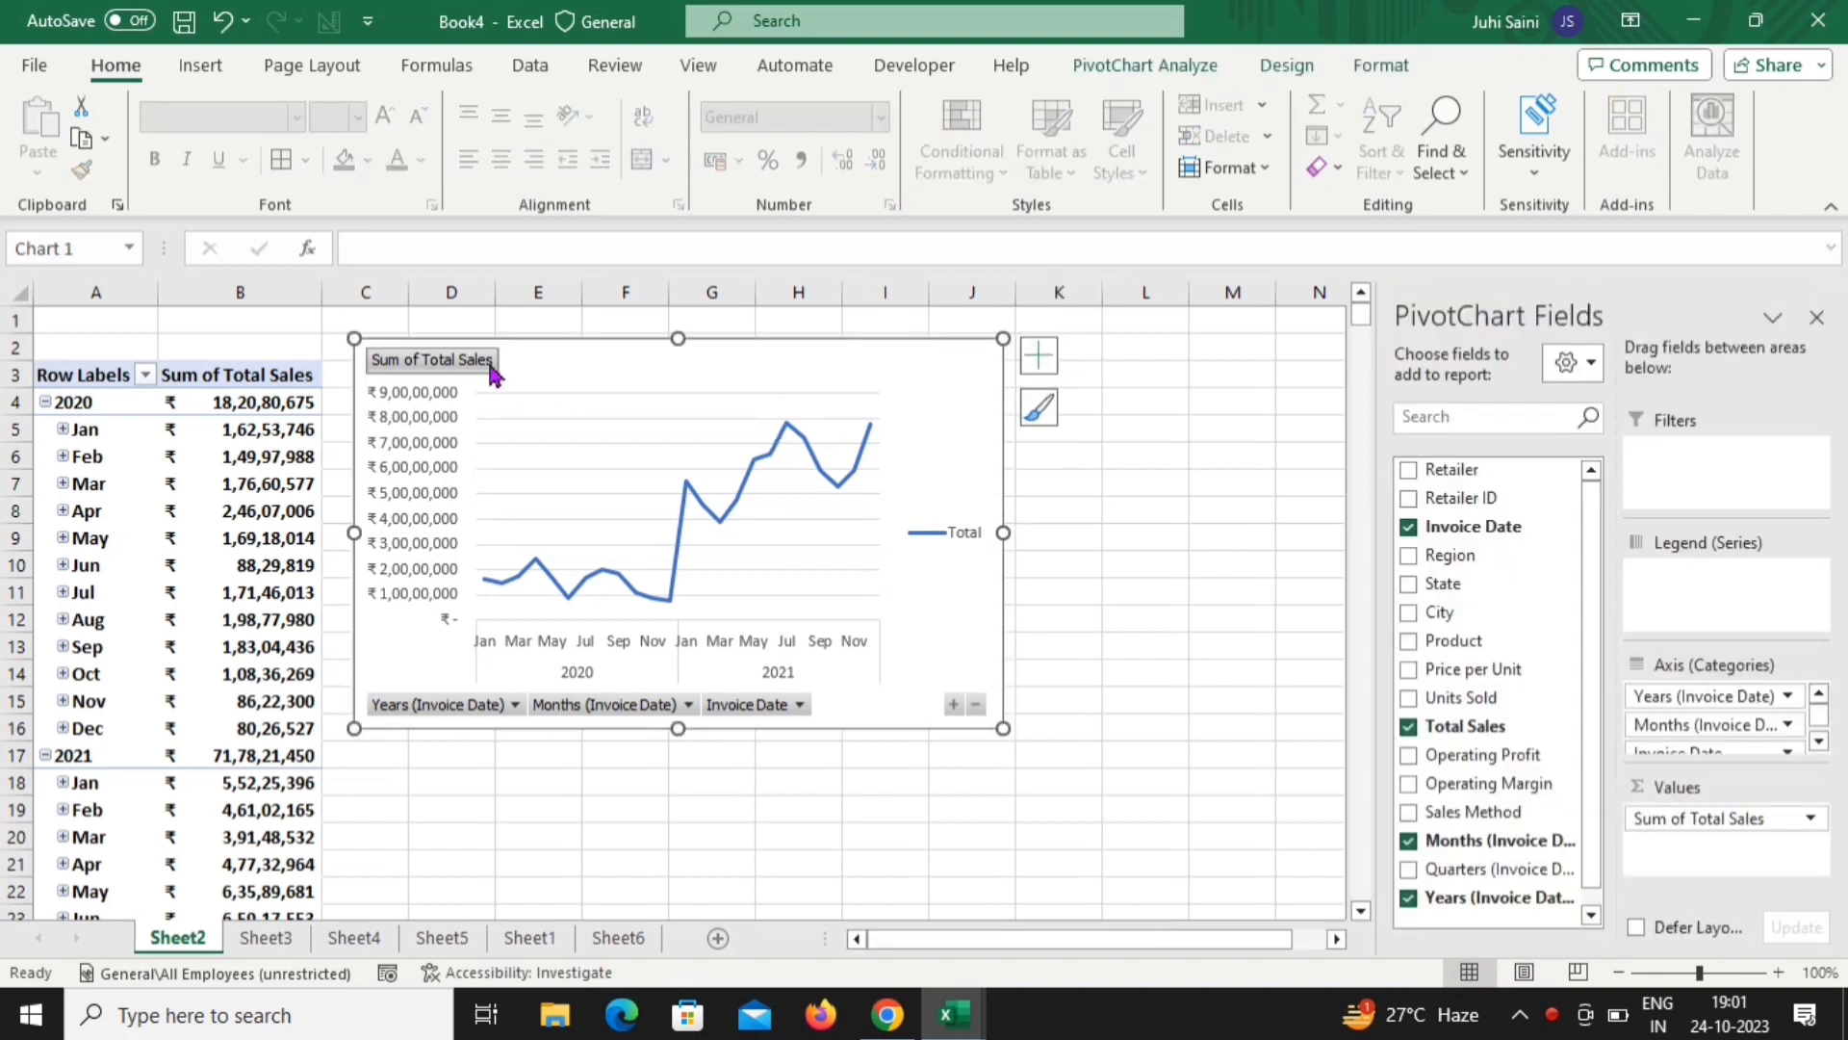
{"action": "left_click", "coordinate": [941, 534]}
{"action": "key", "text": "Delete"}
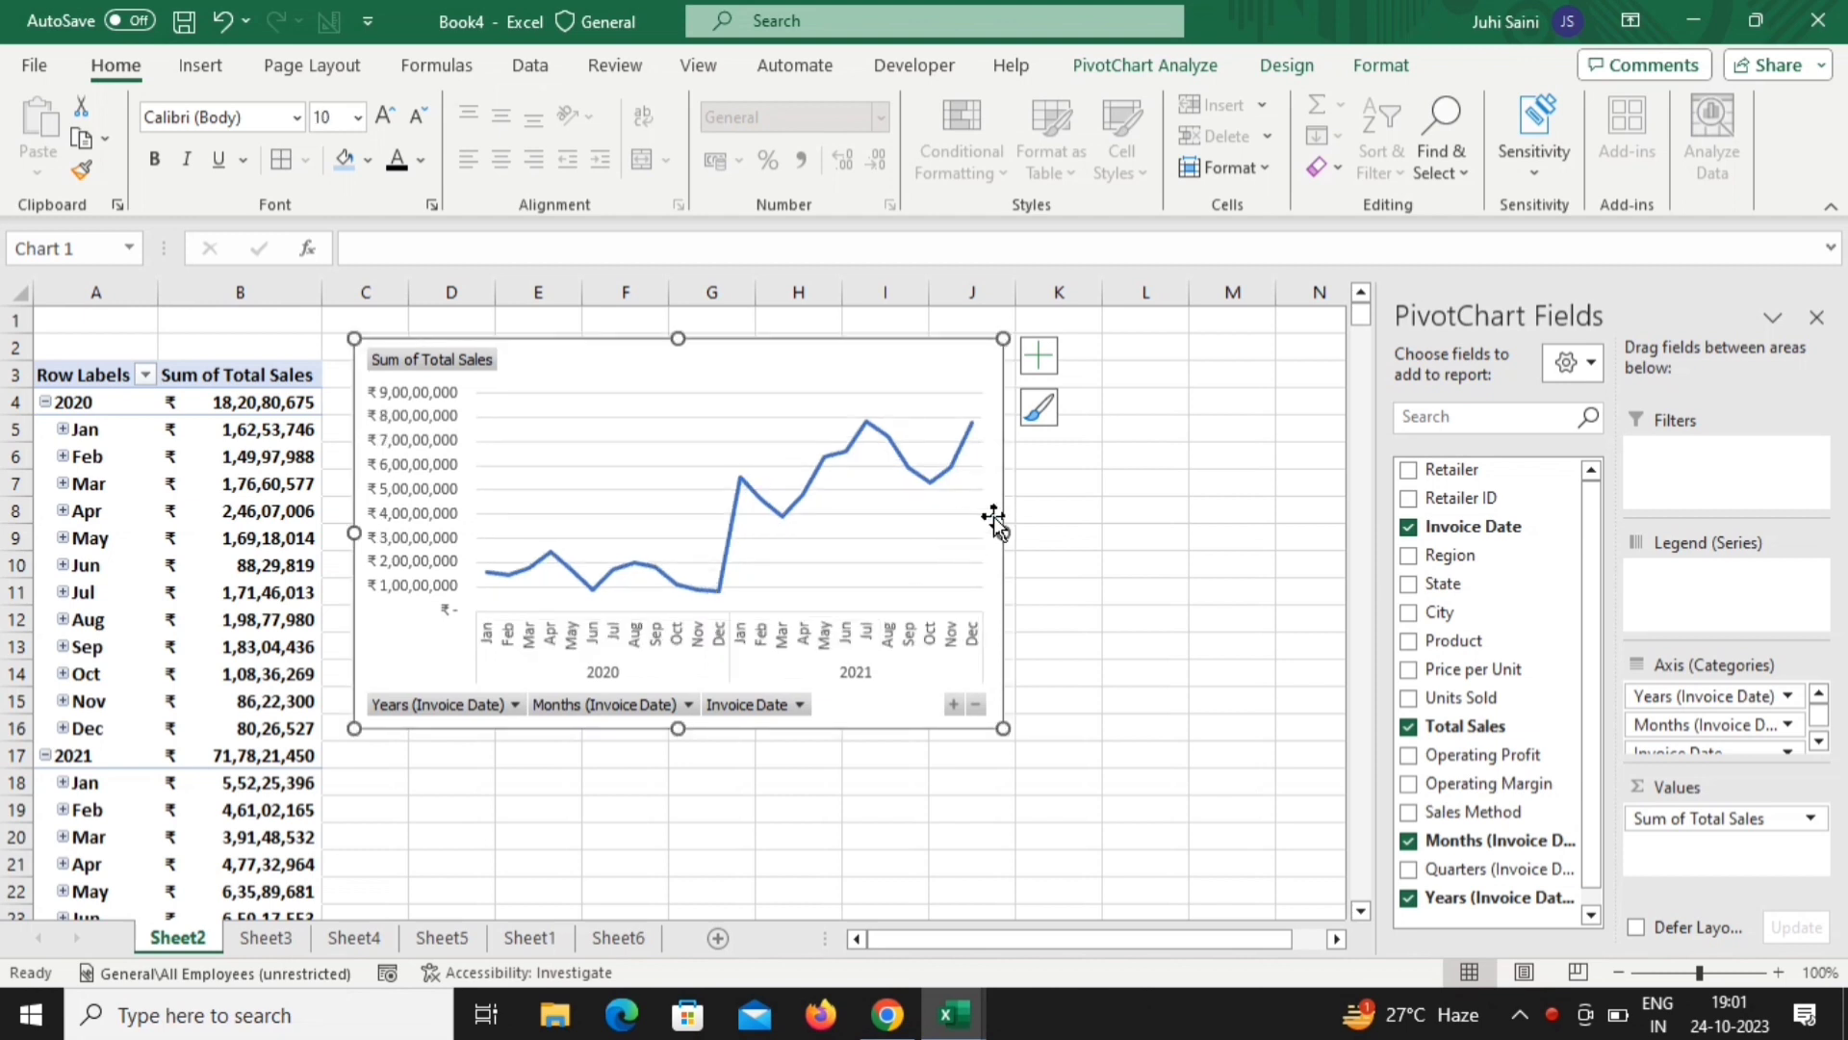
{"action": "left_click_drag", "start_coordinate": [1048, 532], "coordinate": [1106, 532]}
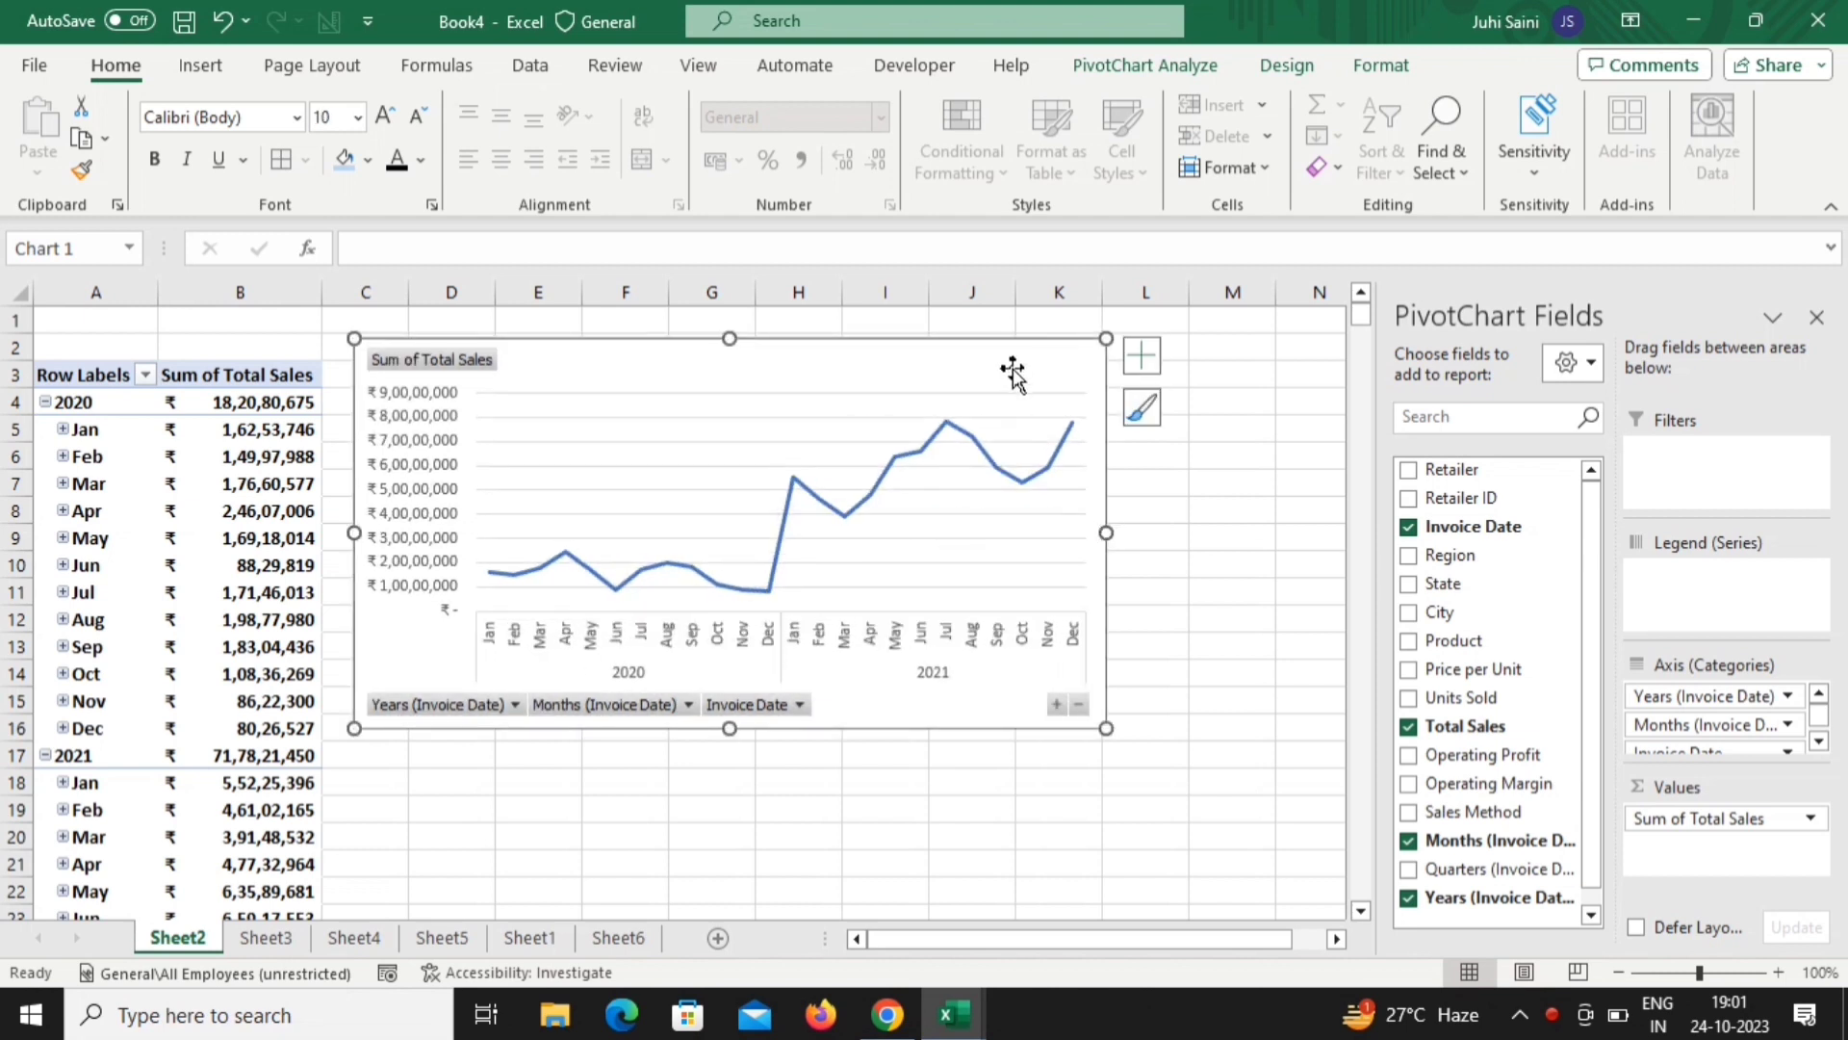
Apply chart Style 4 to the monthly sales line chart and narrow it from its left edge by about one and a half columns
{"action": "left_click", "coordinate": [1304, 71]}
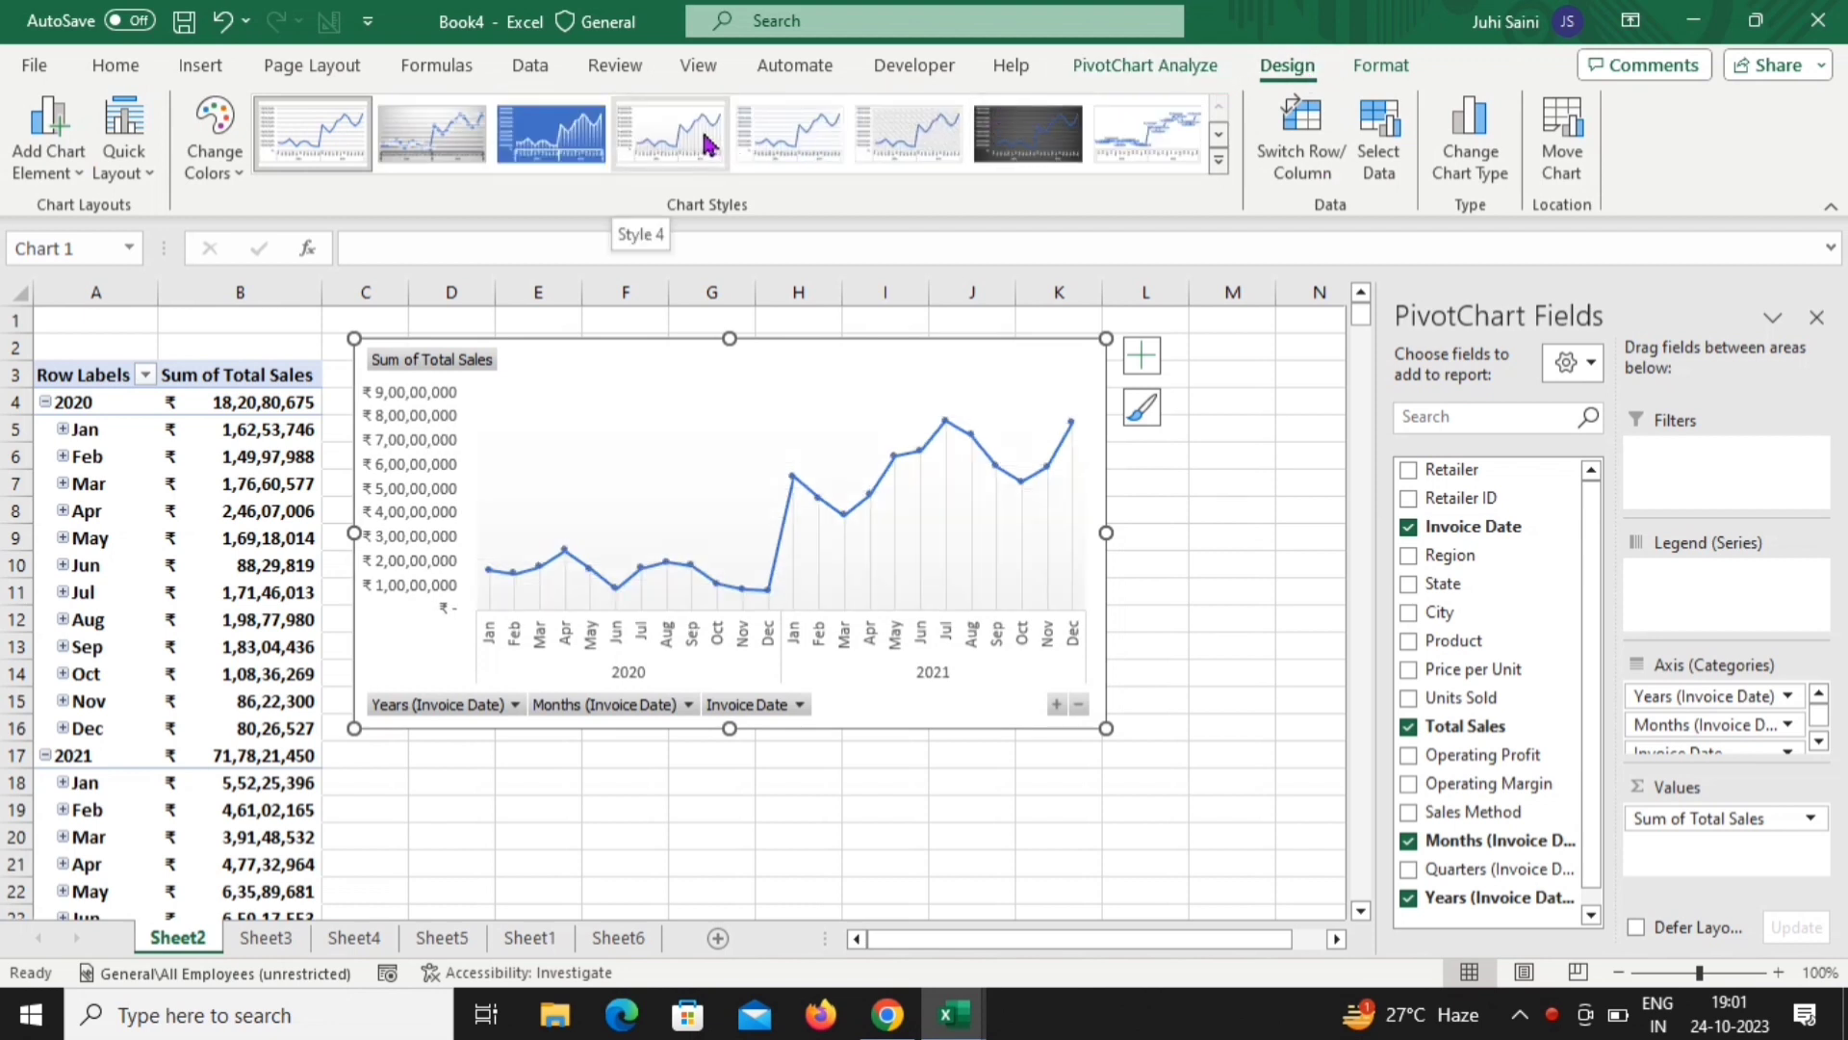
{"action": "left_click", "coordinate": [706, 142]}
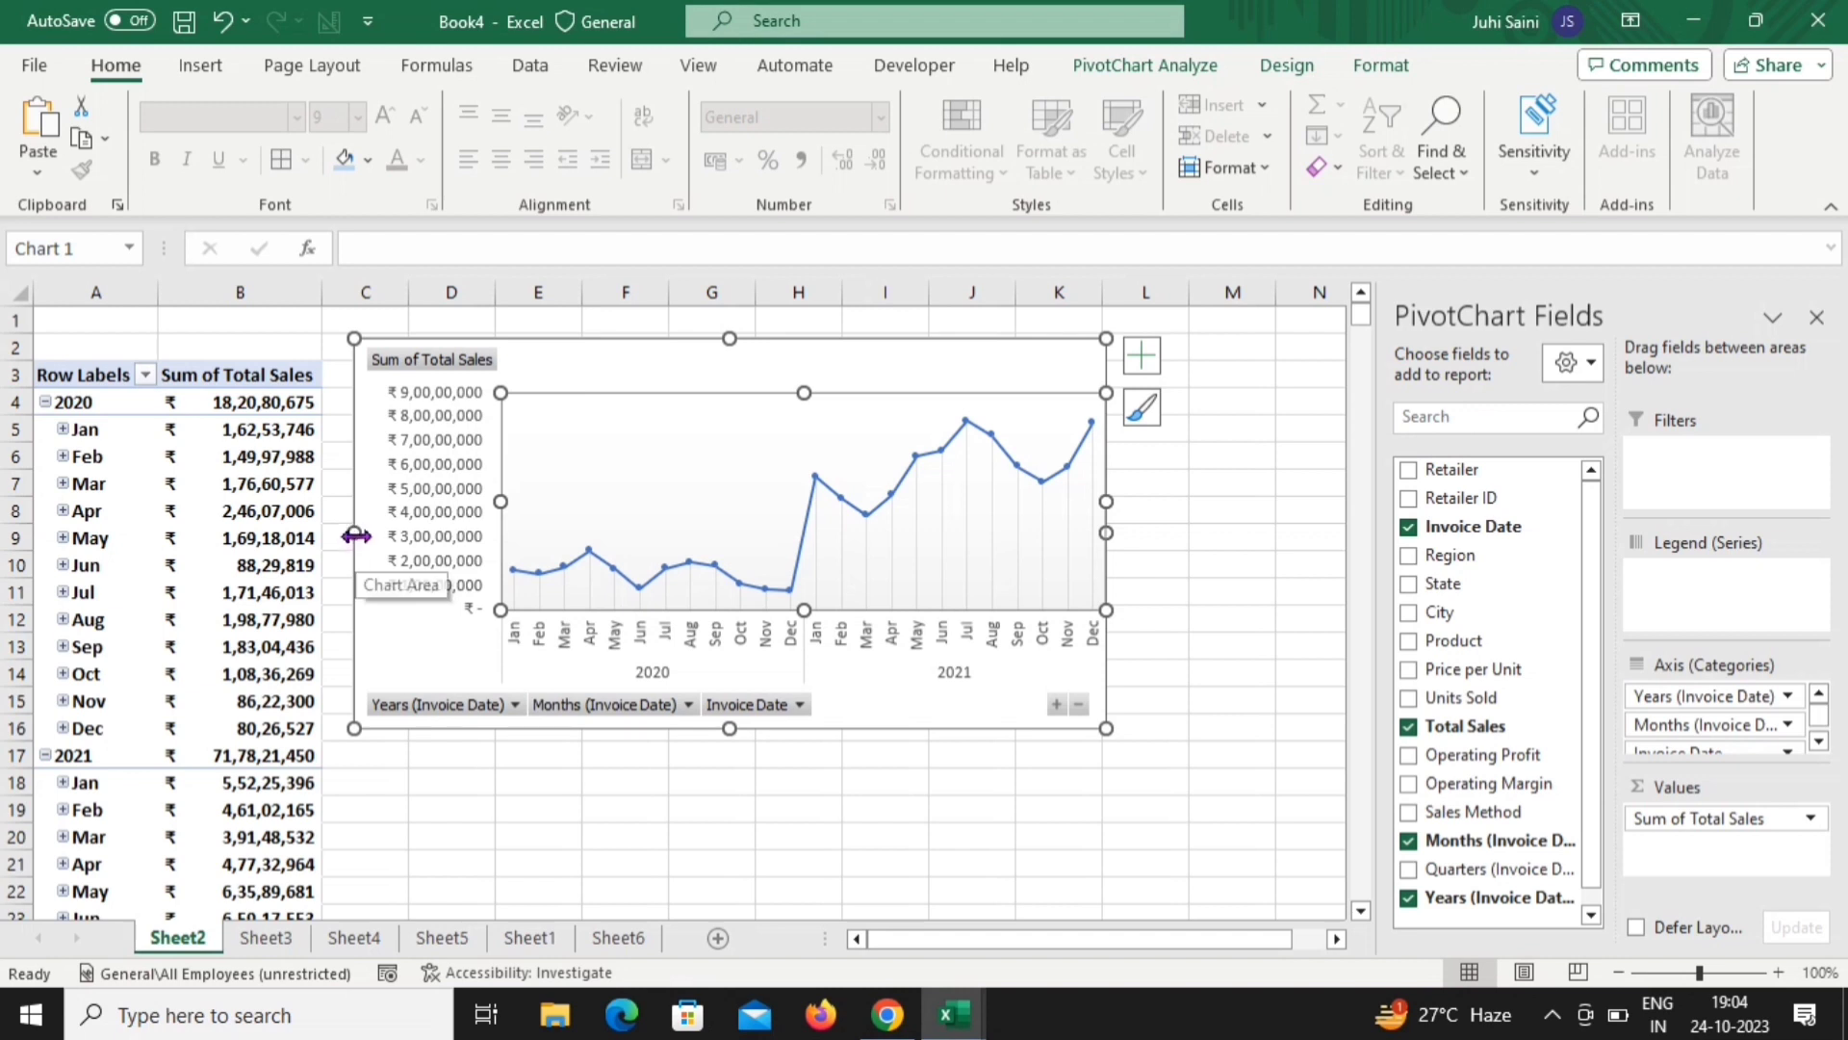
{"action": "left_click_drag", "start_coordinate": [356, 537], "coordinate": [500, 537]}
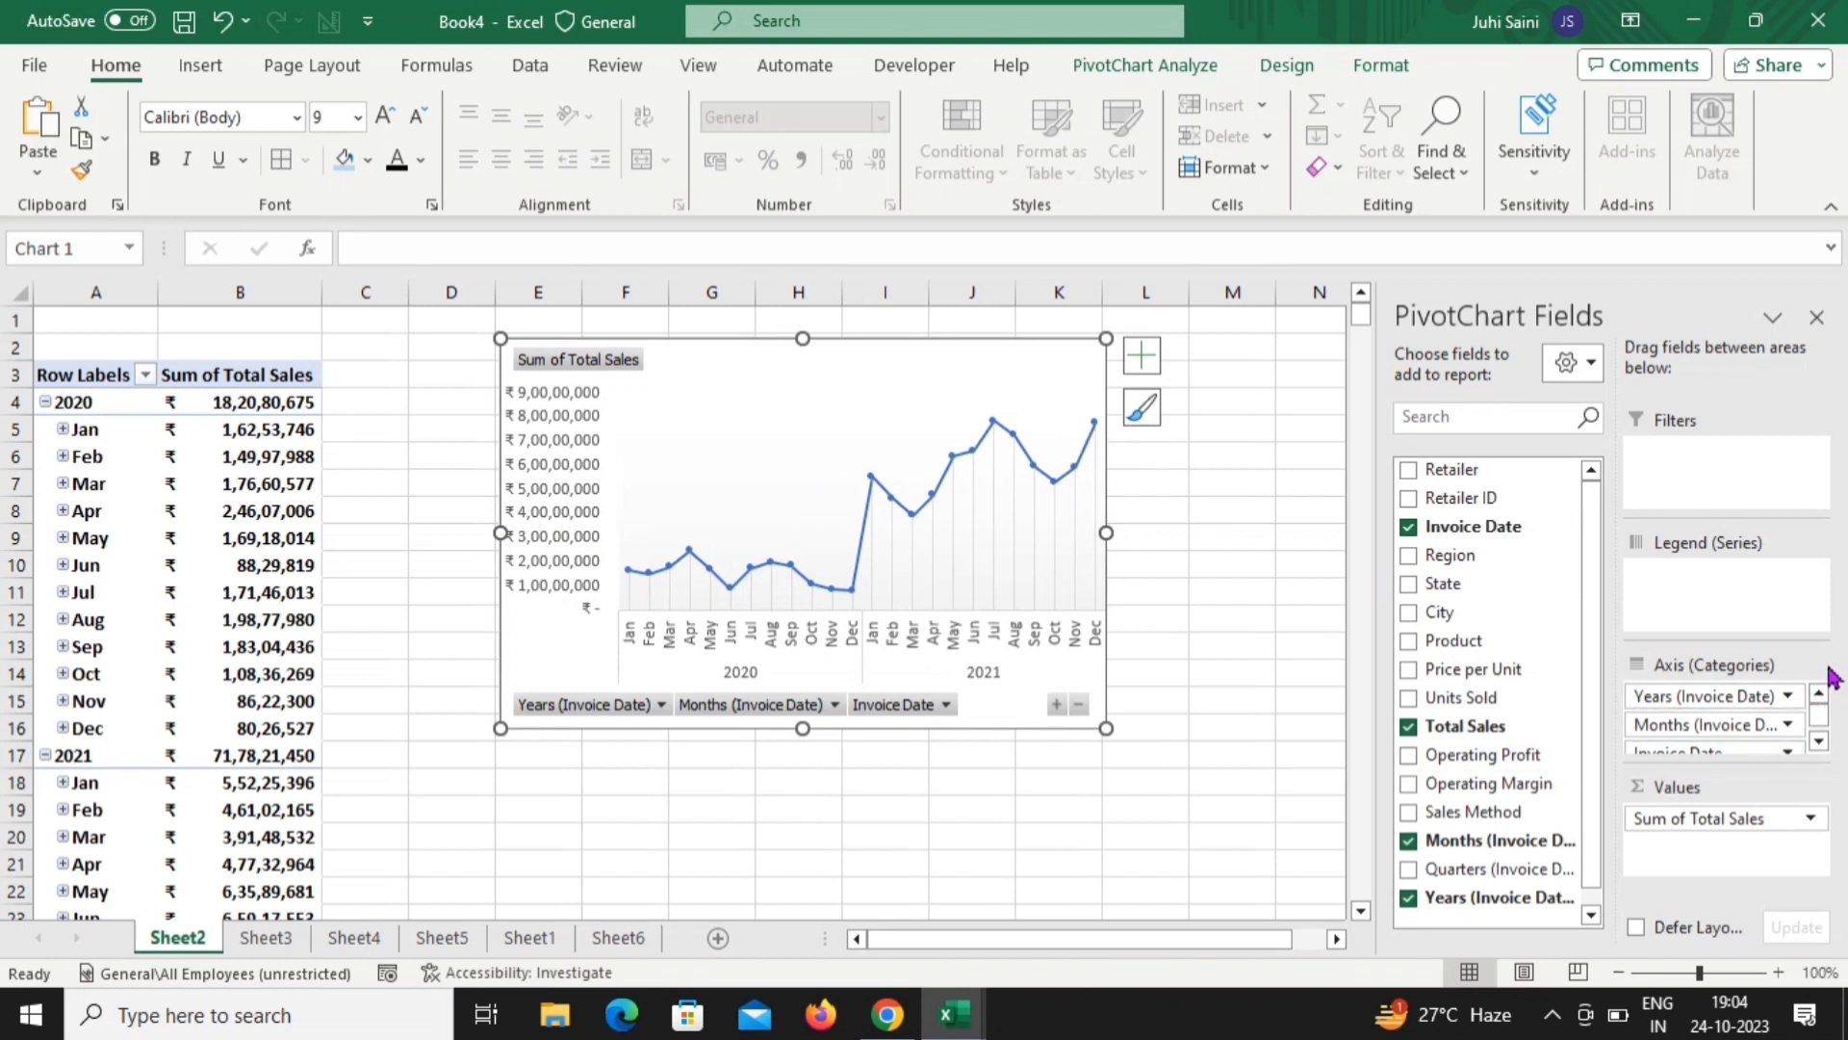
Hide the value field buttons and all other field buttons on the monthly sales line chart
{"action": "left_click", "coordinate": [1816, 716]}
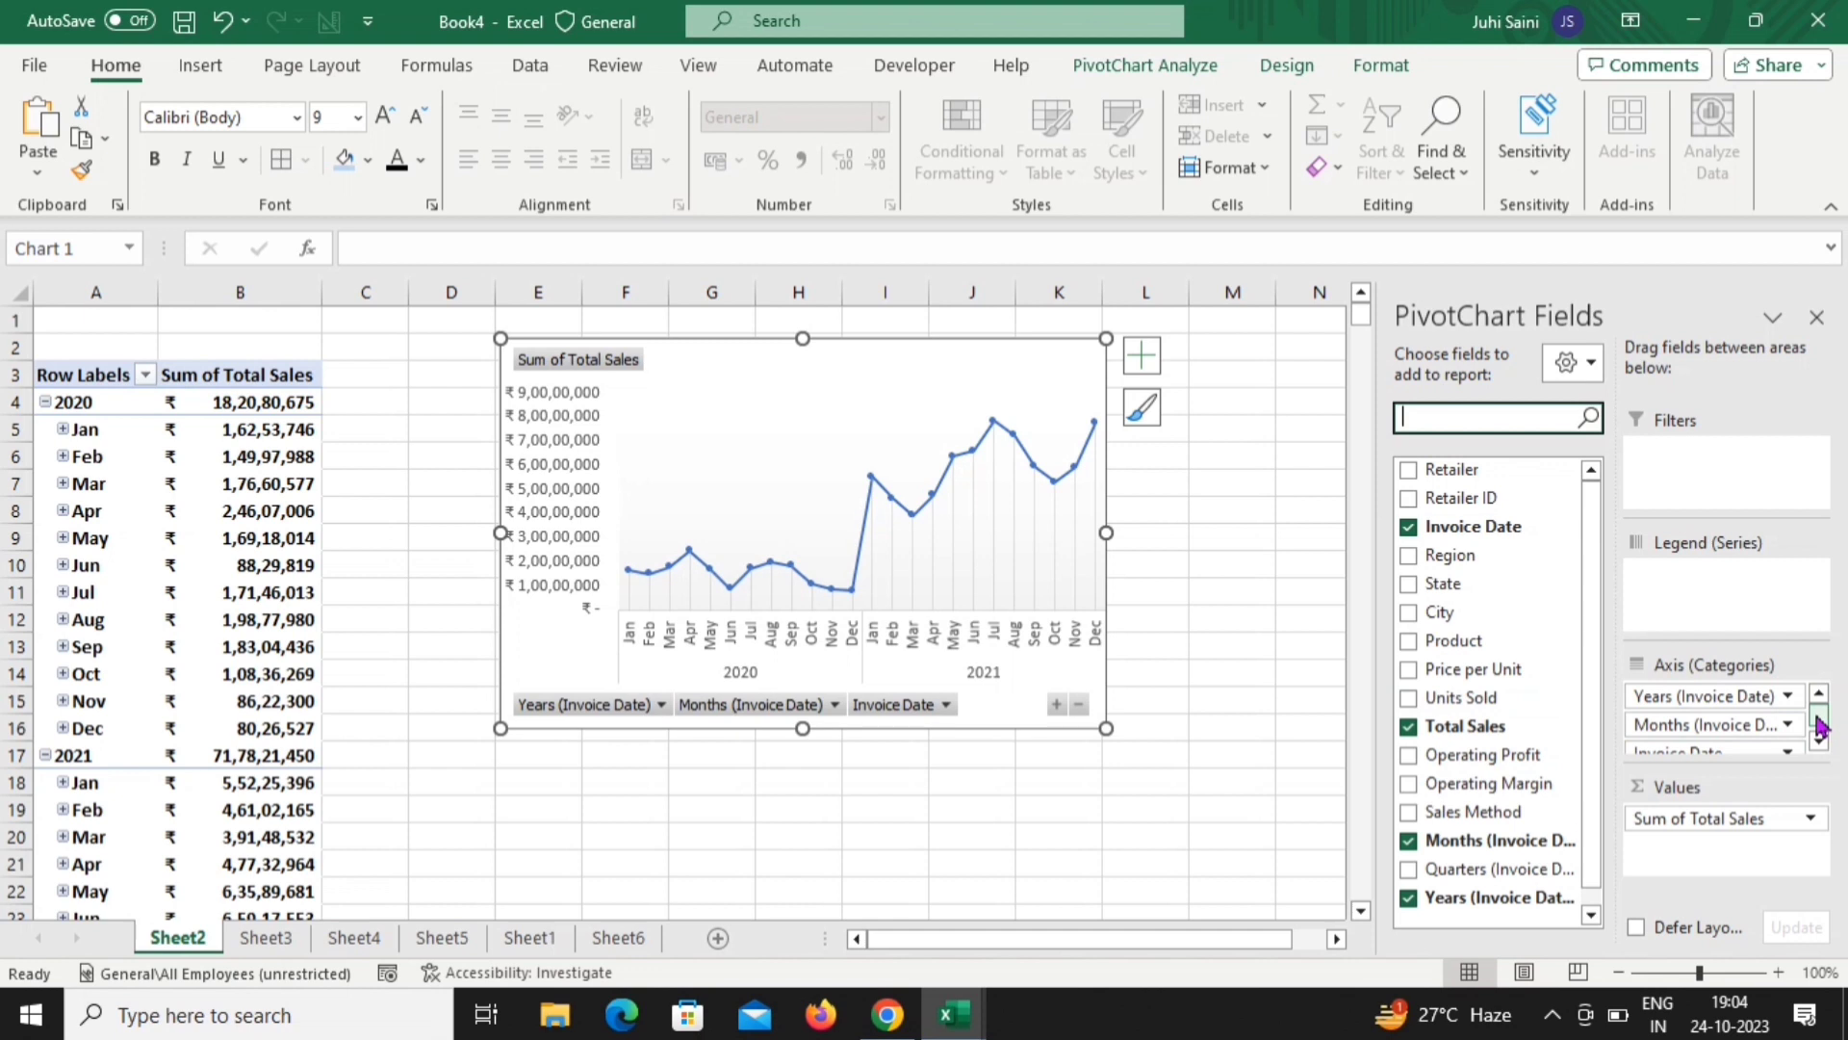
{"action": "left_click", "coordinate": [1786, 818]}
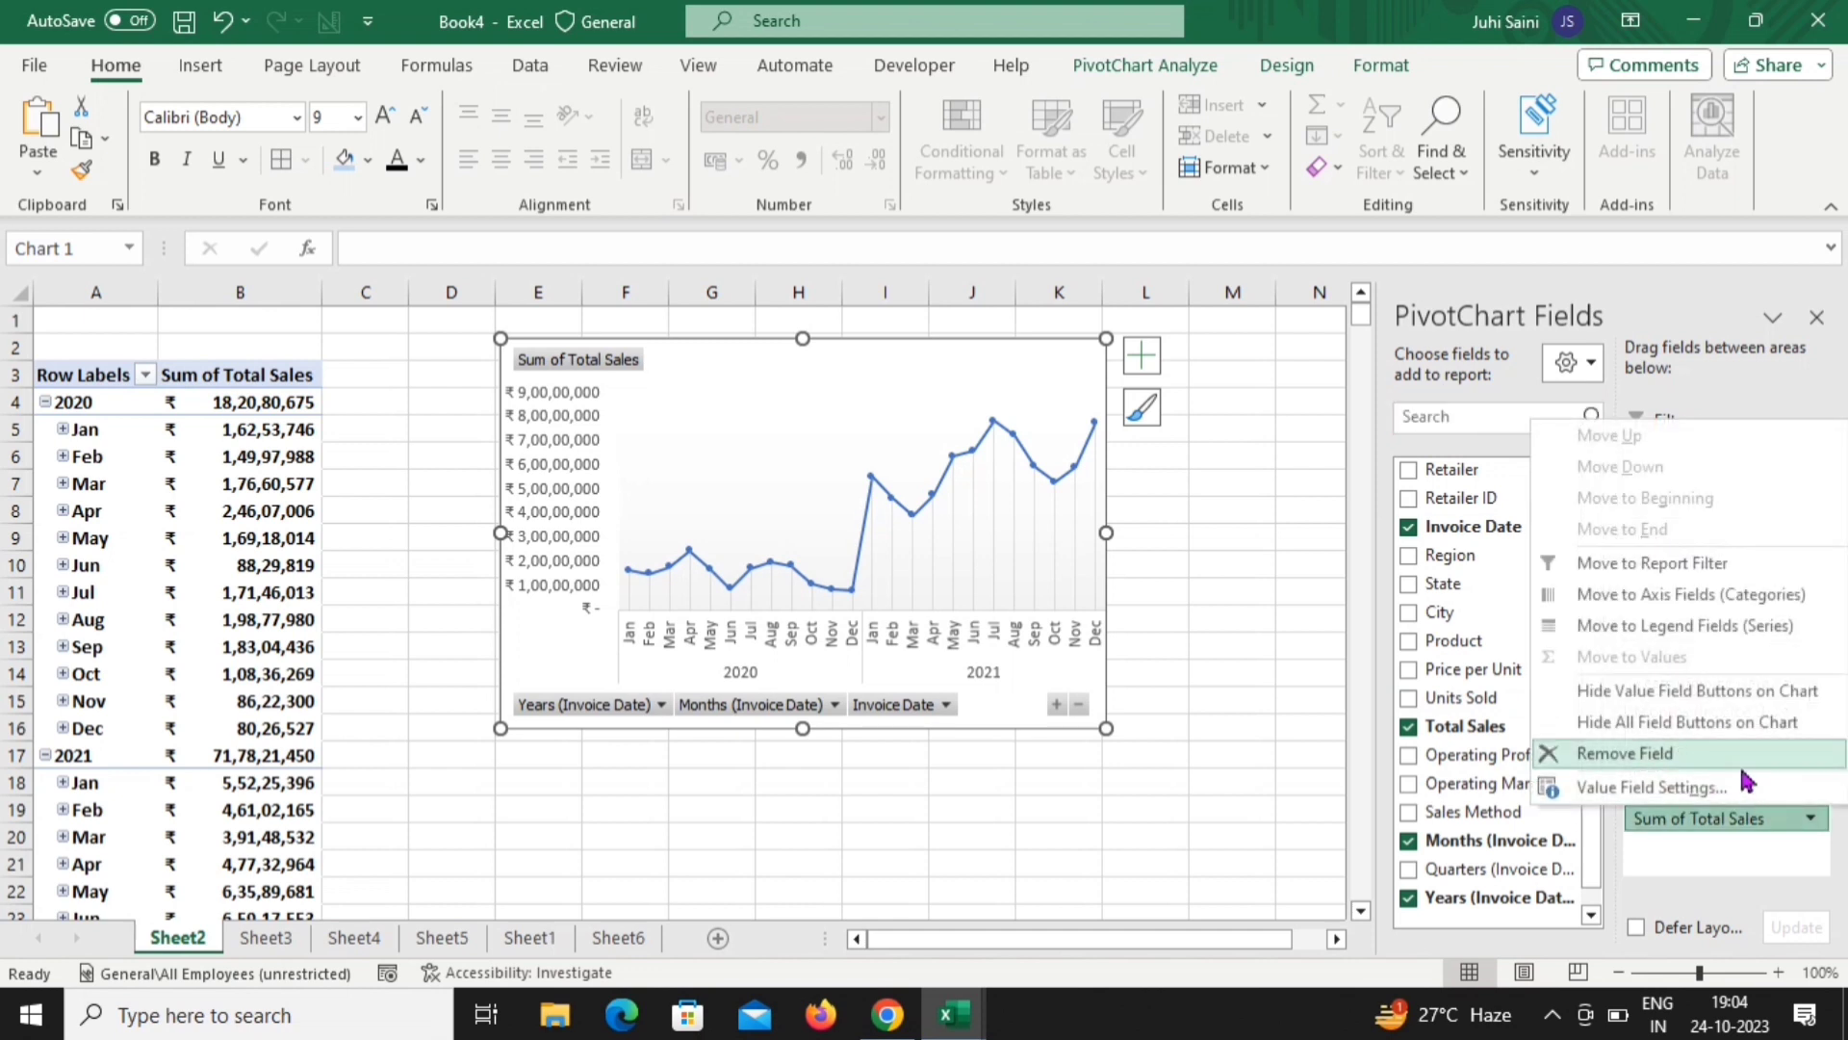
{"action": "left_click", "coordinate": [1700, 691]}
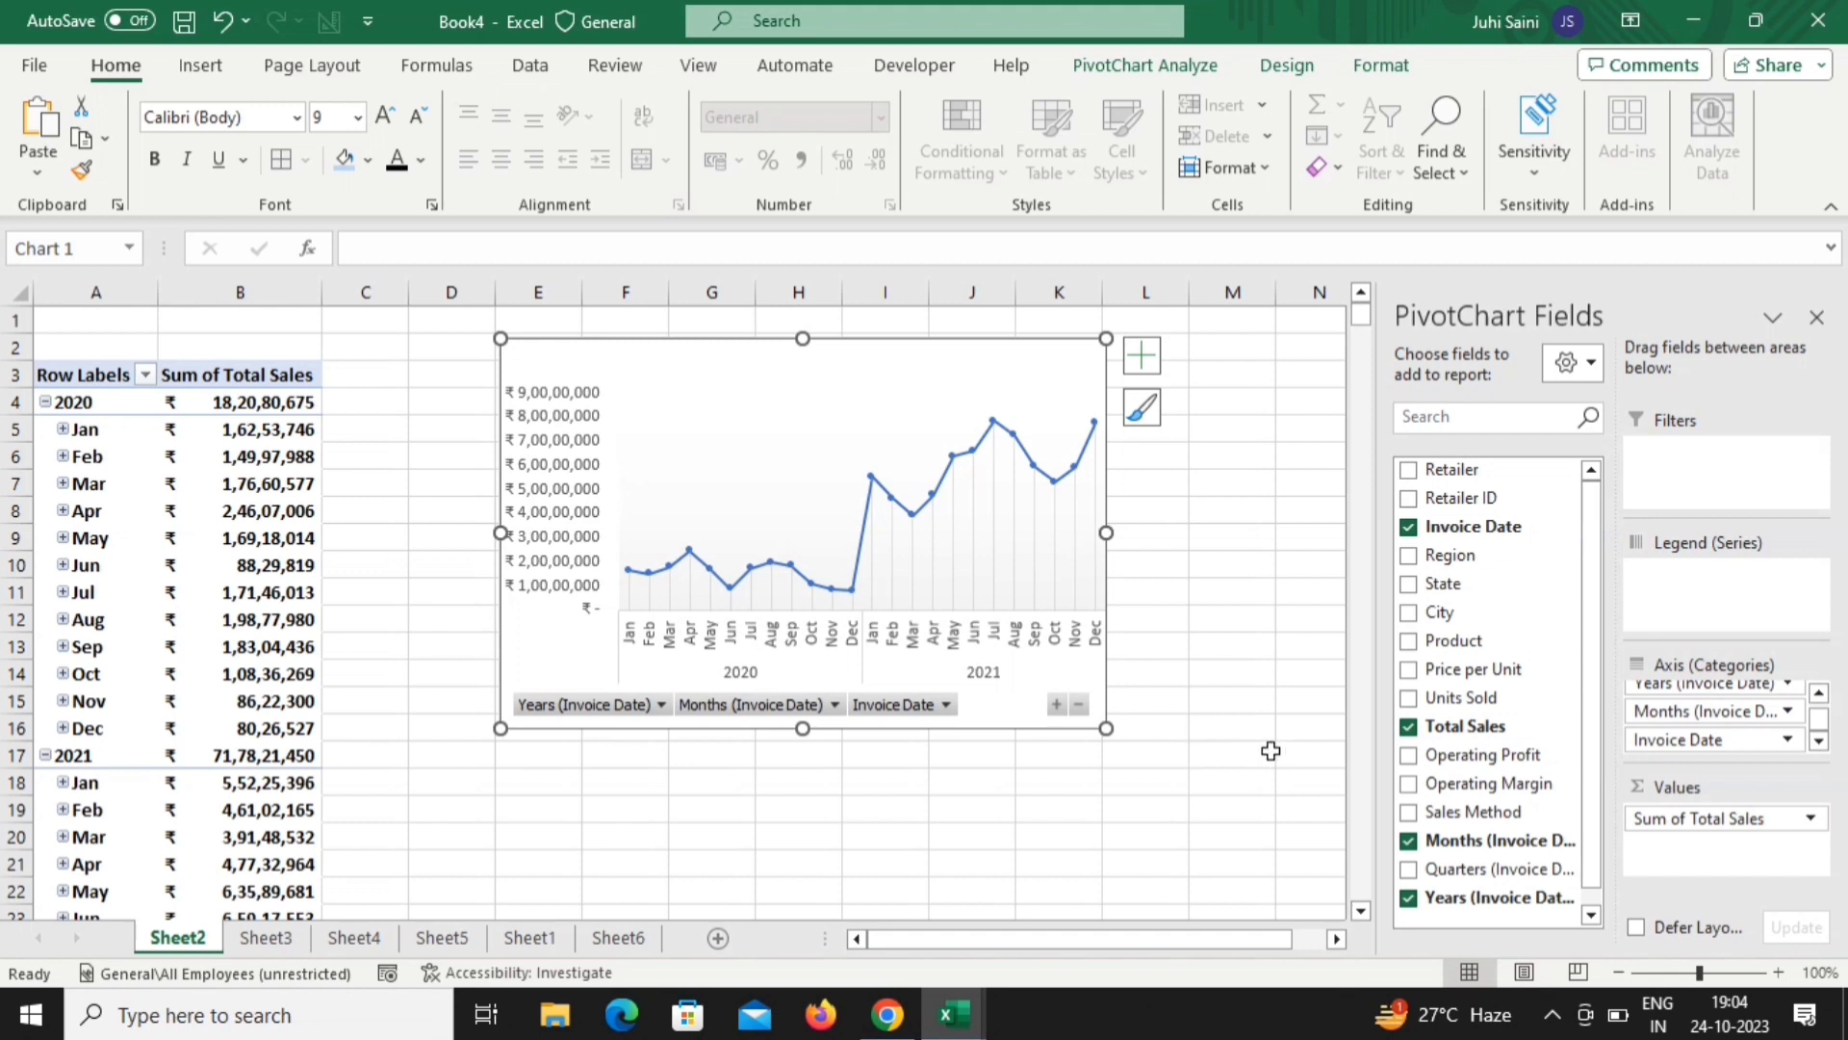
{"action": "left_click", "coordinate": [1788, 739]}
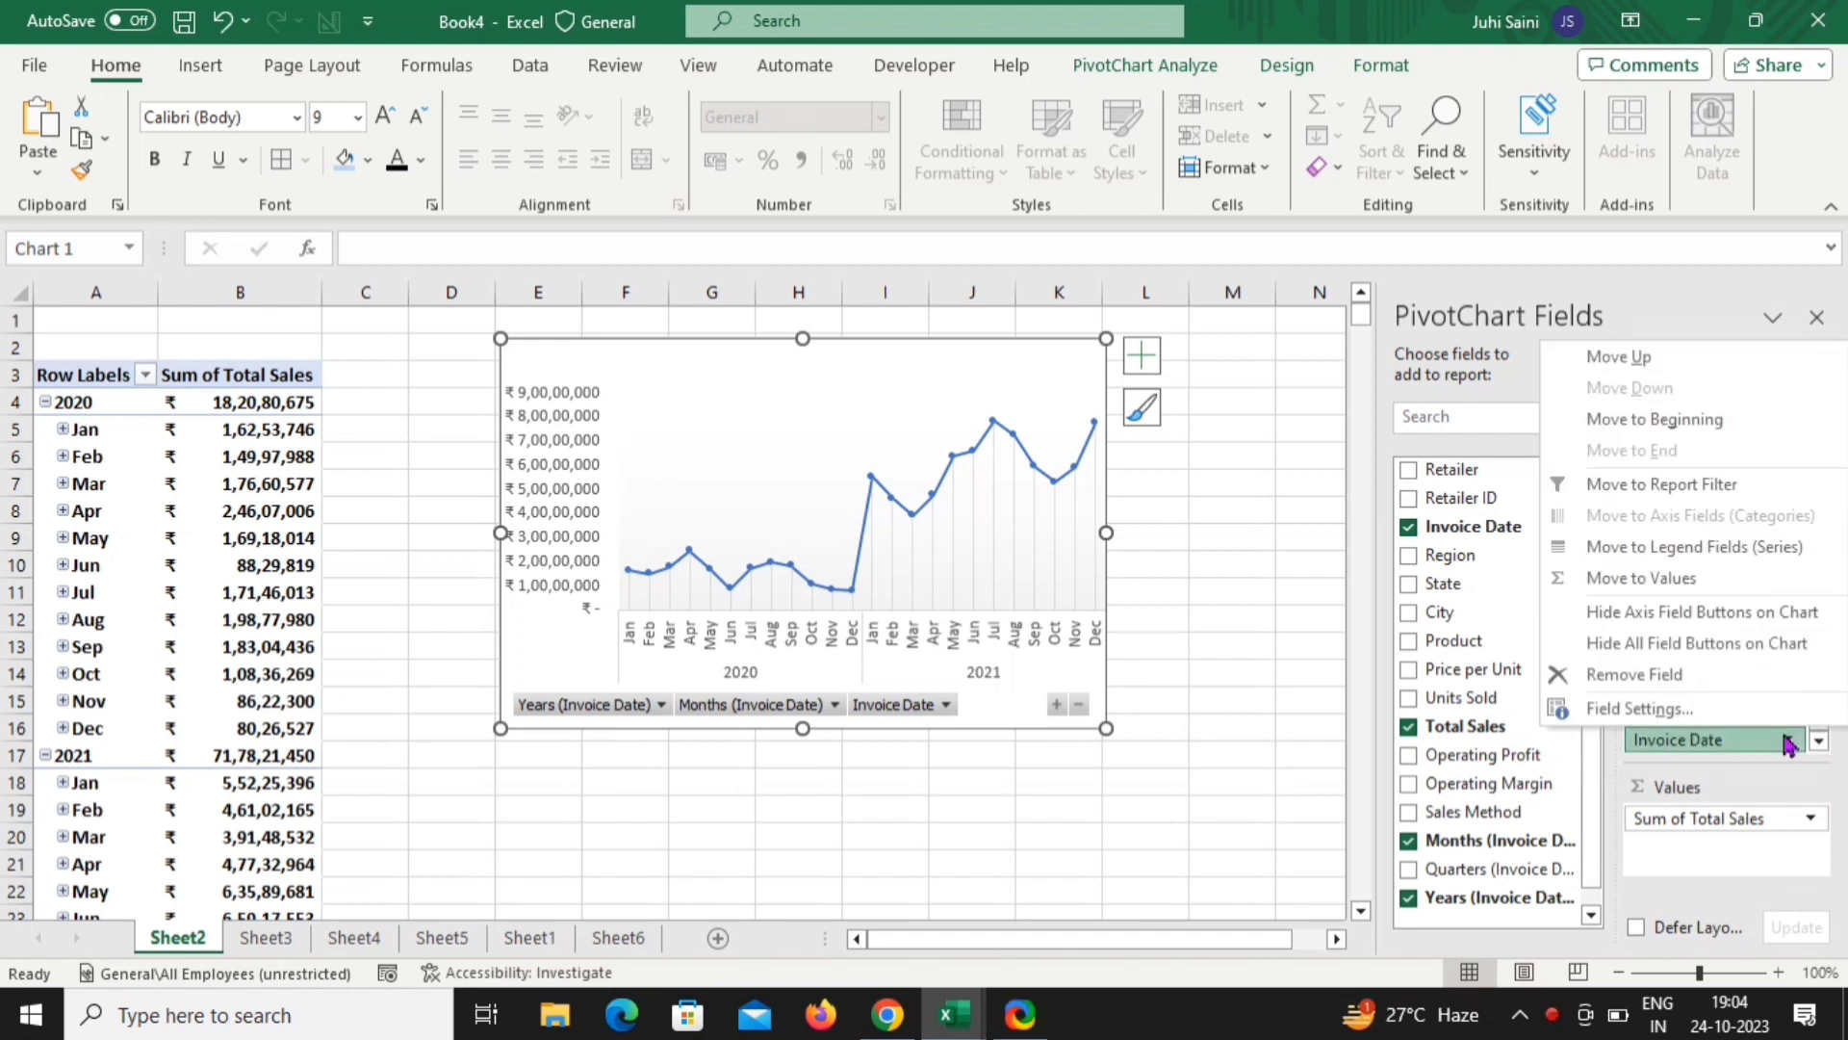
{"action": "left_click", "coordinate": [1685, 645]}
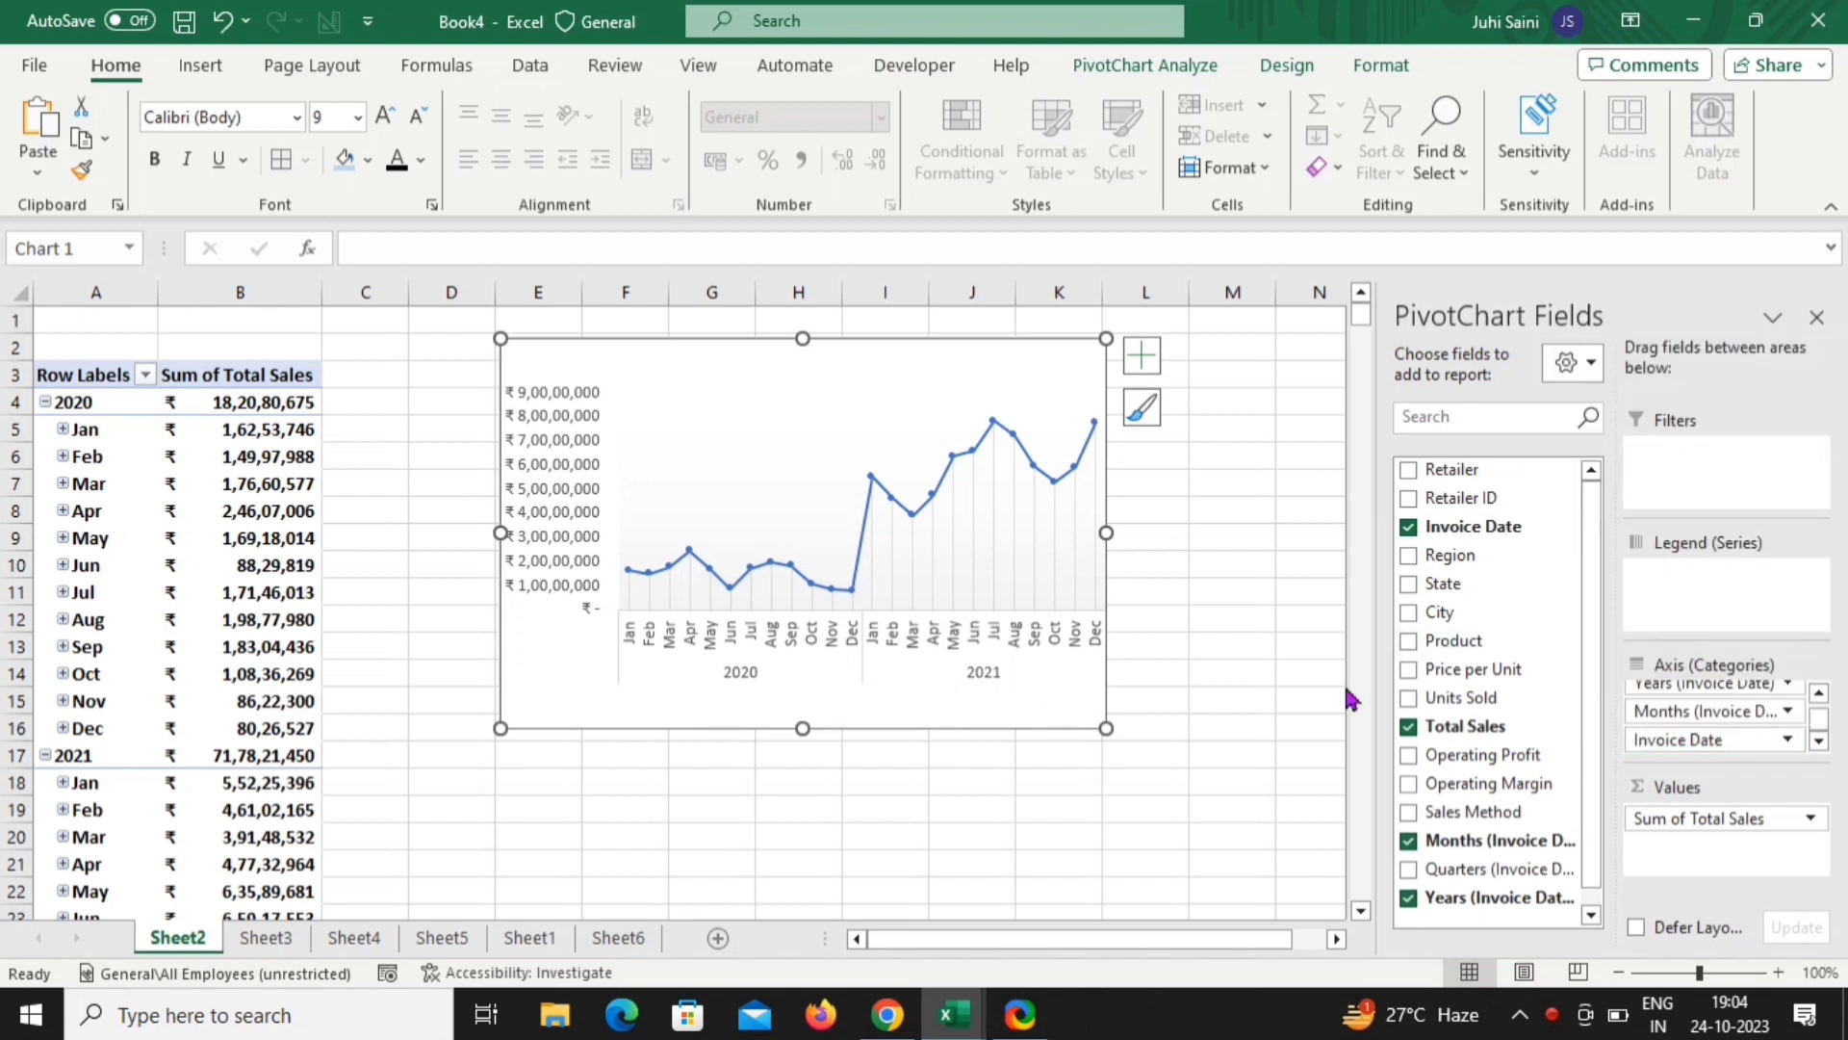
Delete the old copy of the sales line chart that still has field buttons from the dashboard on Sheet6
{"action": "left_click", "coordinate": [1246, 666]}
{"action": "left_click", "coordinate": [977, 363]}
{"action": "key", "text": "ctrl+q"}
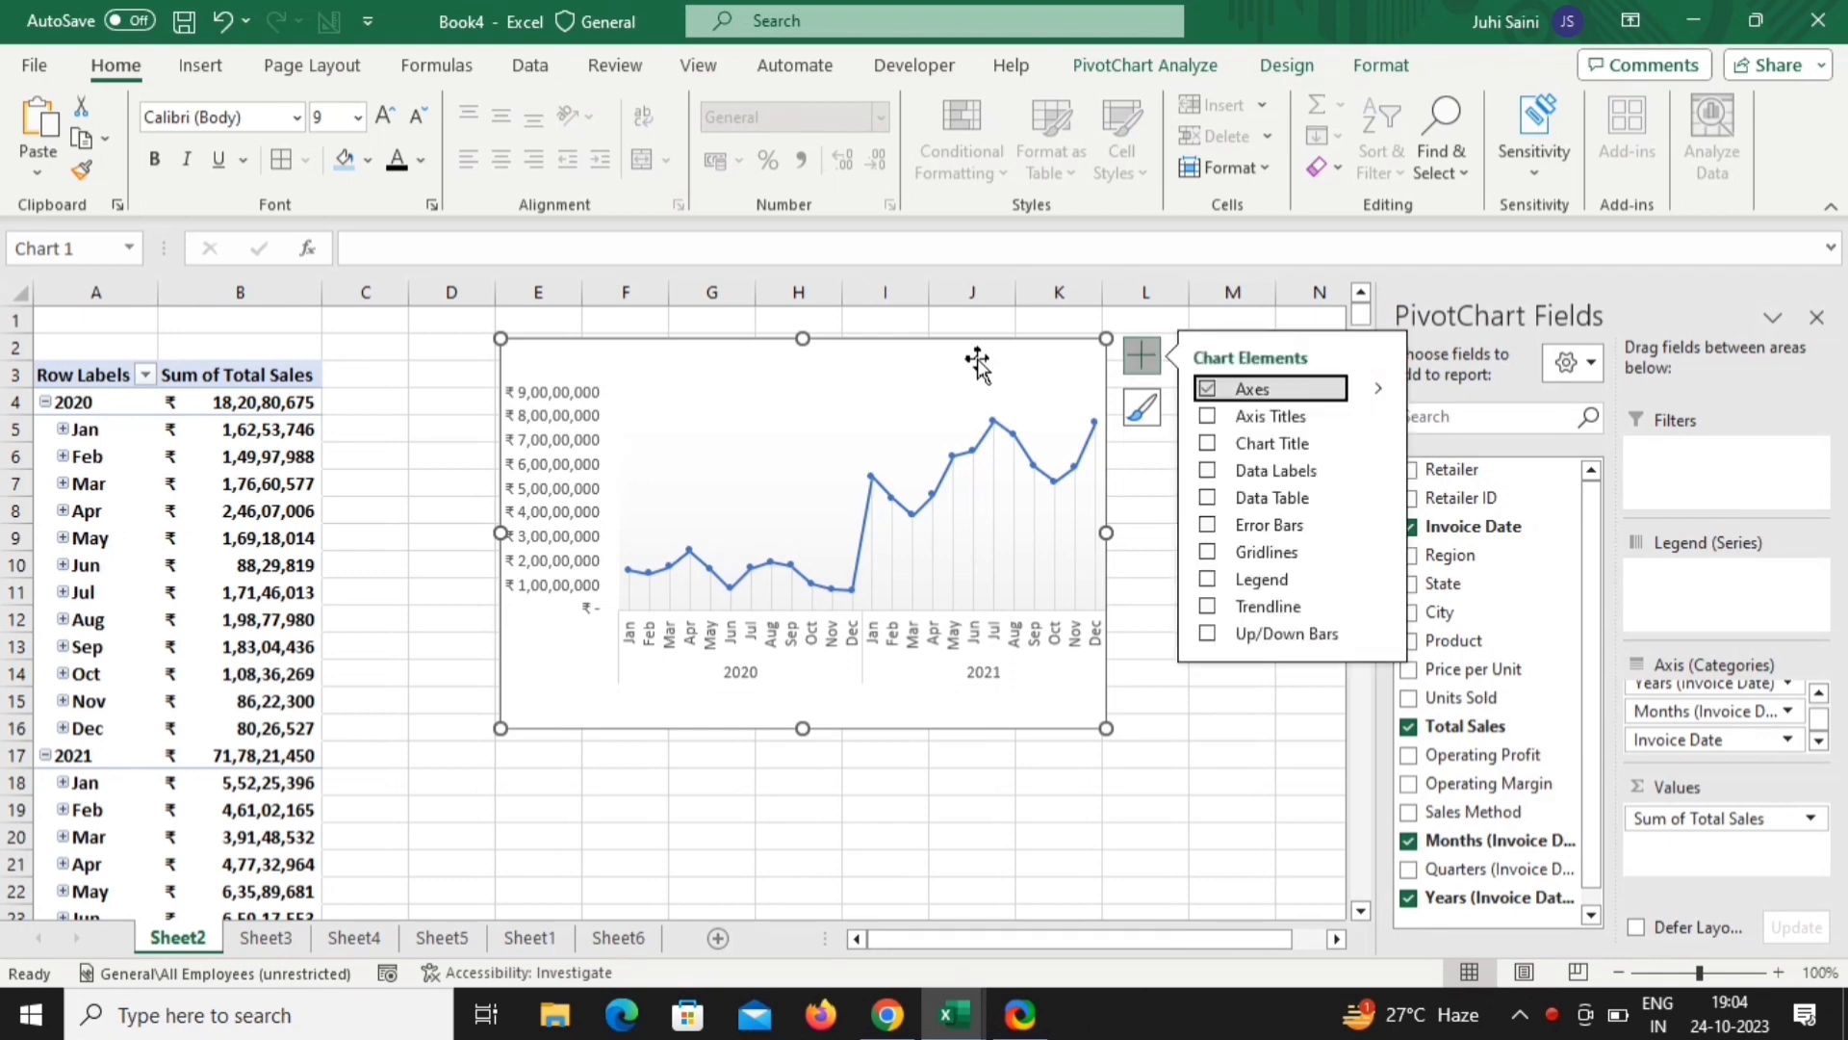
{"action": "left_click", "coordinate": [632, 945]}
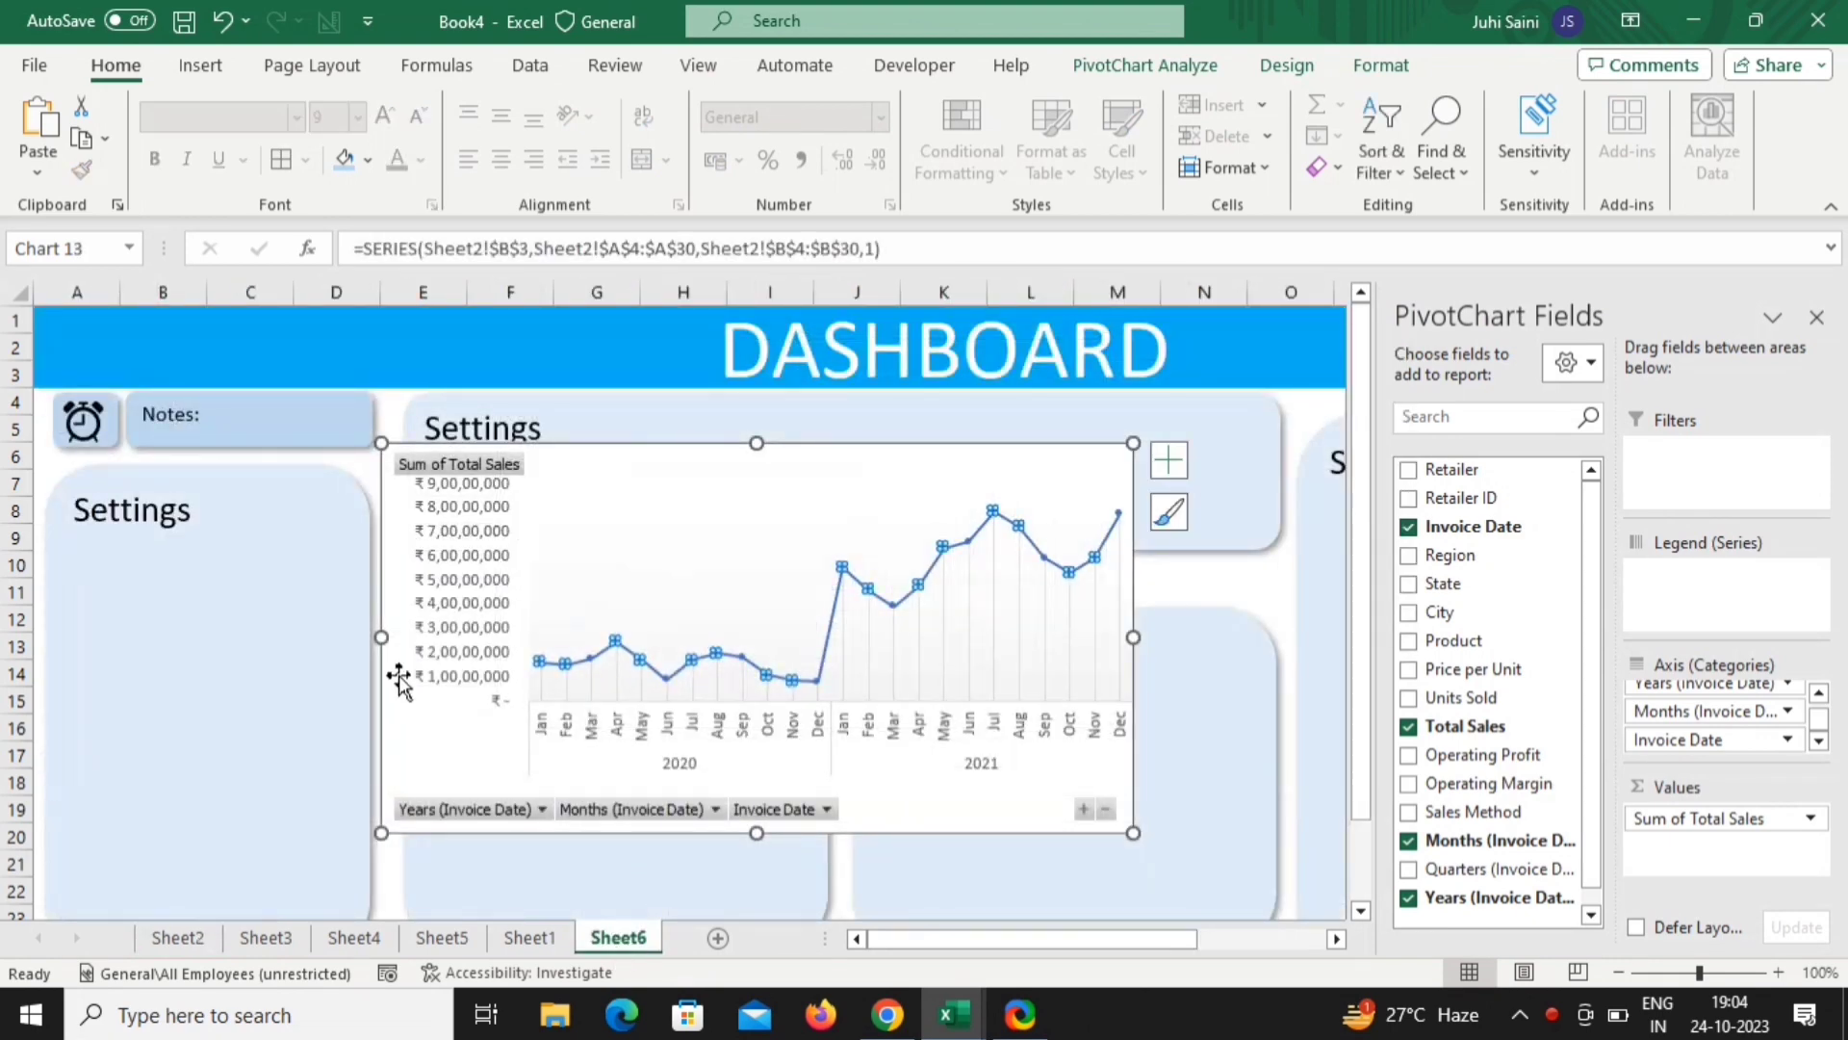
{"action": "key", "text": "Delete"}
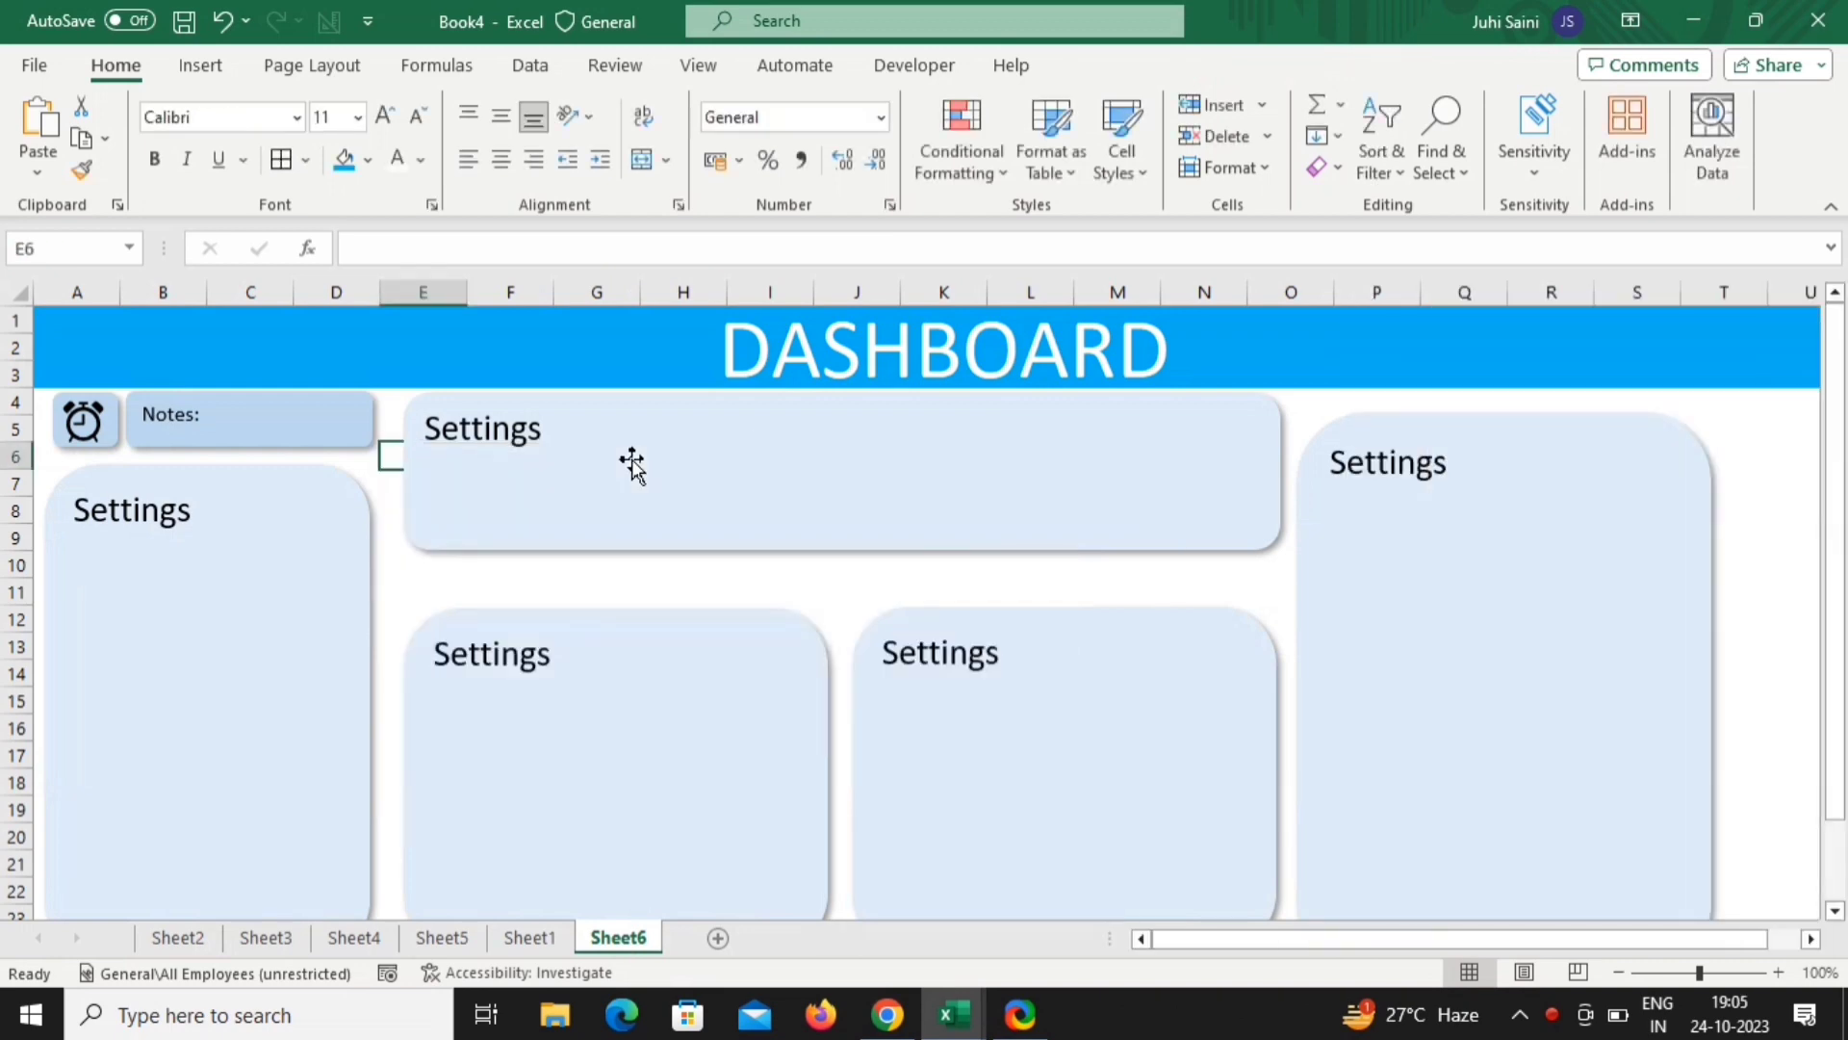
Copy the cleaned-up sales line chart from Sheet2 and paste it onto the dashboard on Sheet6
{"action": "left_click", "coordinate": [177, 938]}
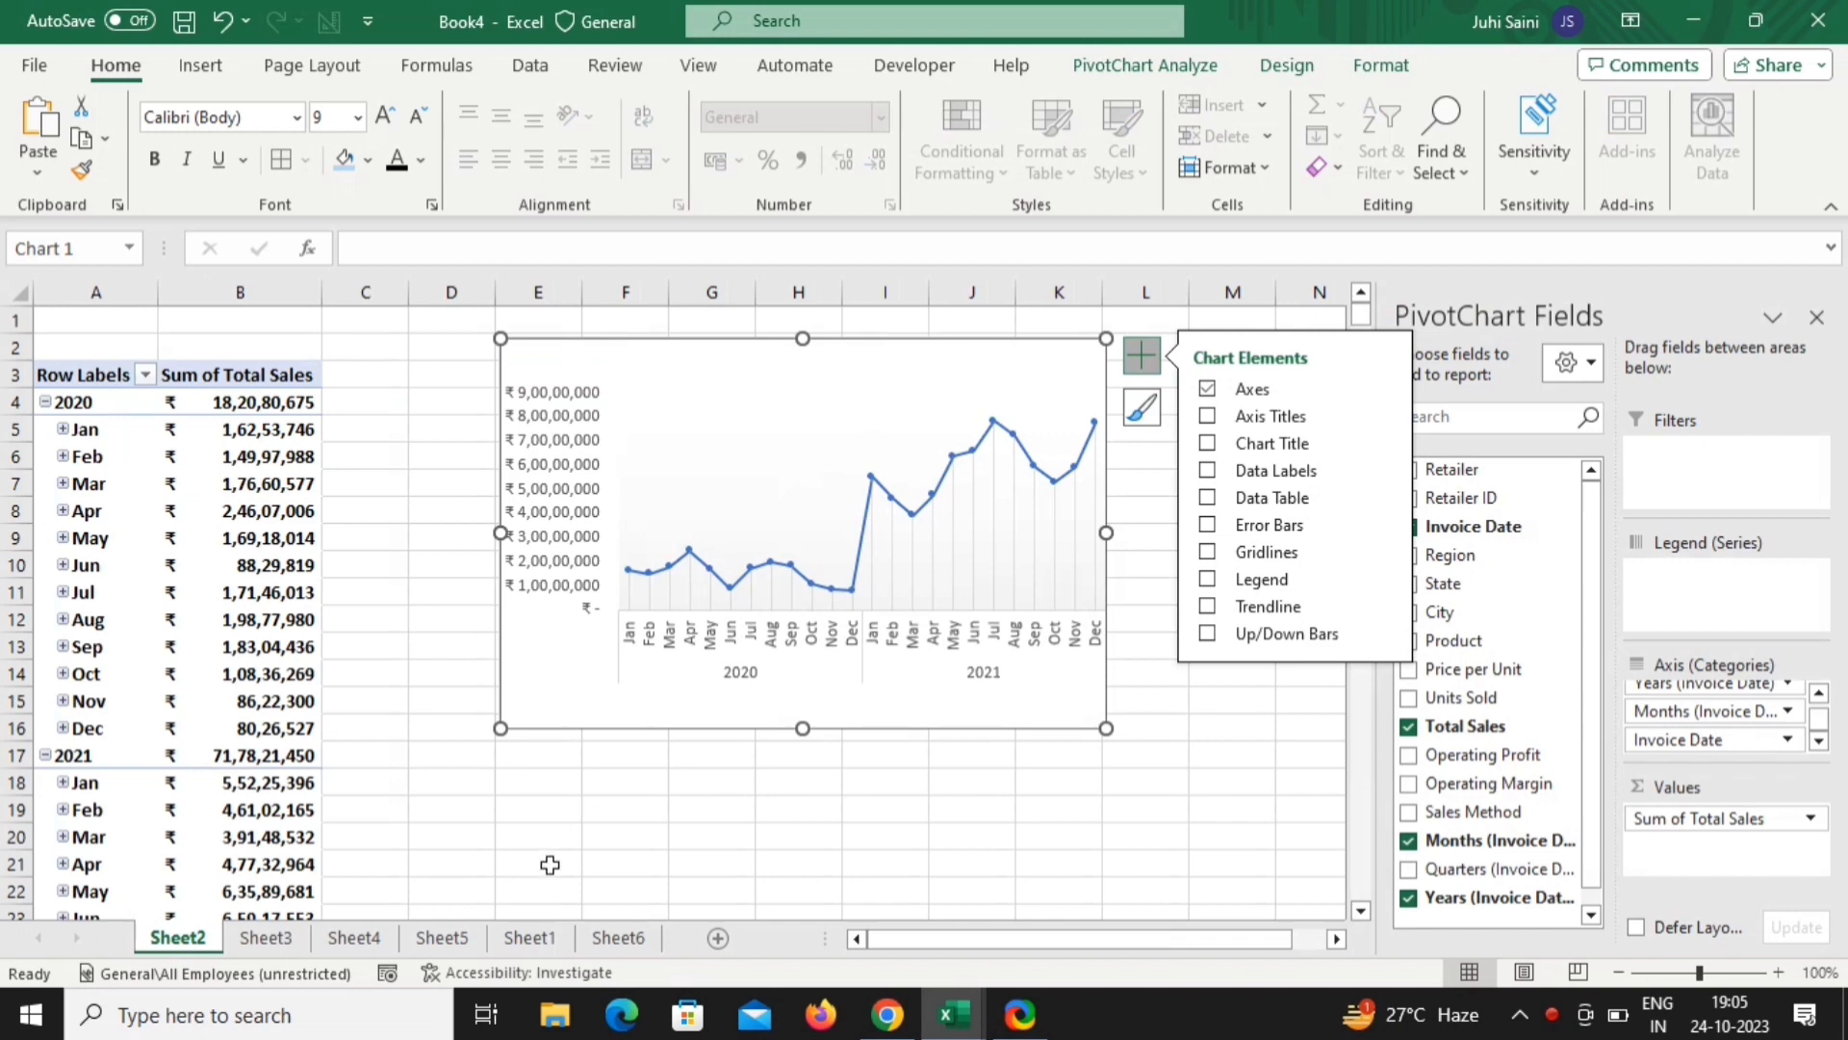
{"action": "left_click", "coordinate": [618, 937]}
{"action": "key", "text": "ctrl+v"}
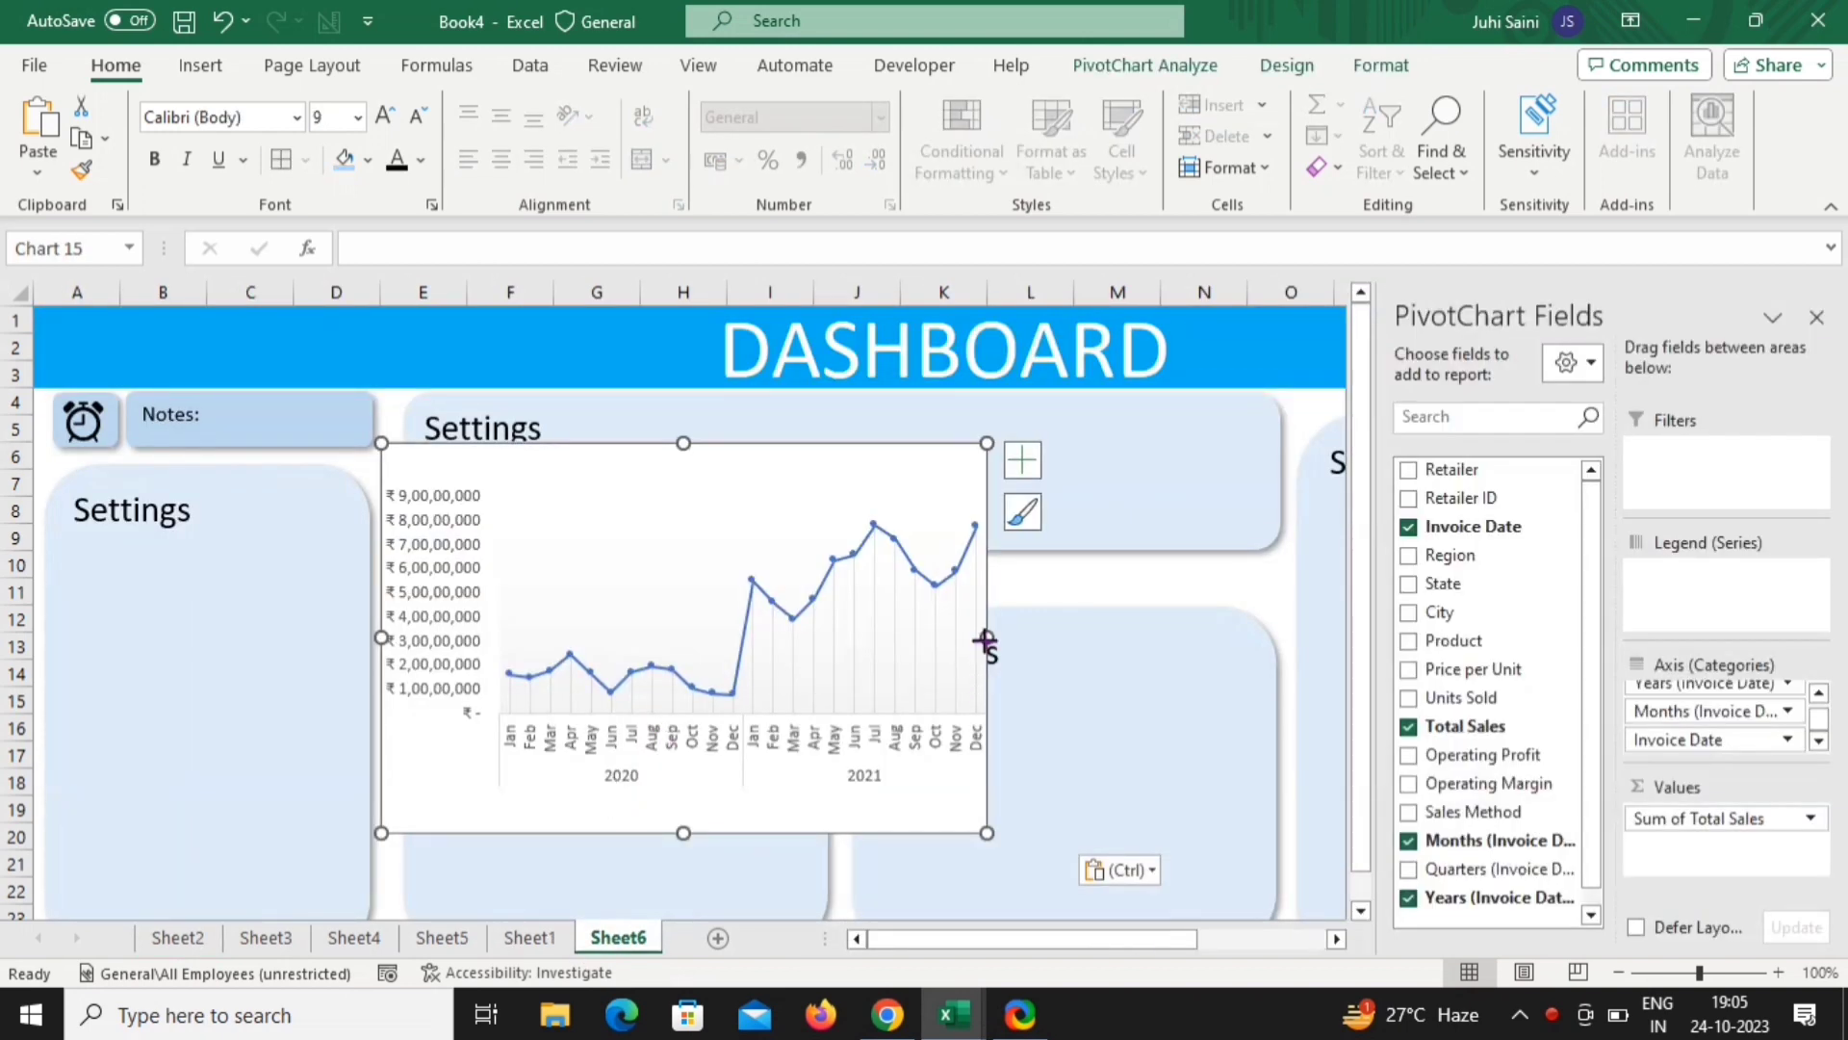
Resize and move the pasted line chart to cover the wide panel below the DASHBOARD title, and close the PivotChart Fields pane
{"action": "left_click_drag", "start_coordinate": [985, 640], "coordinate": [1283, 577]}
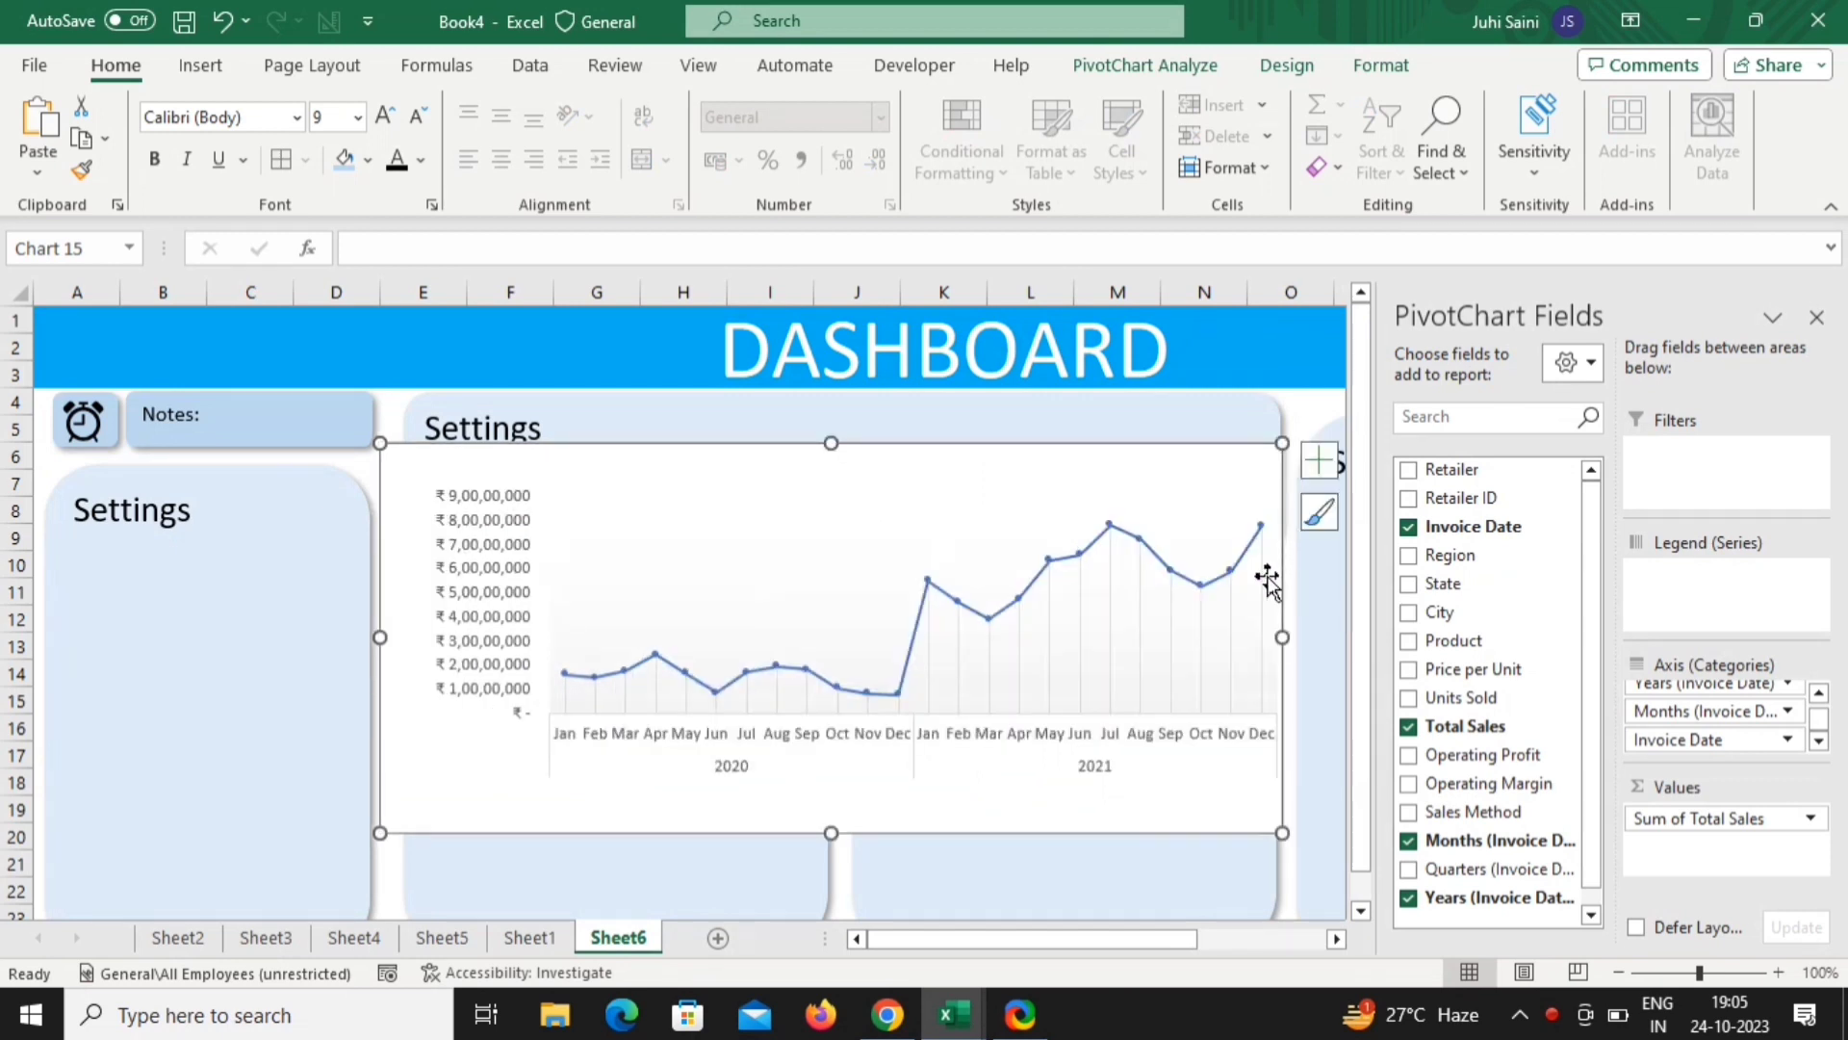
{"action": "left_click_drag", "start_coordinate": [831, 832], "coordinate": [826, 692]}
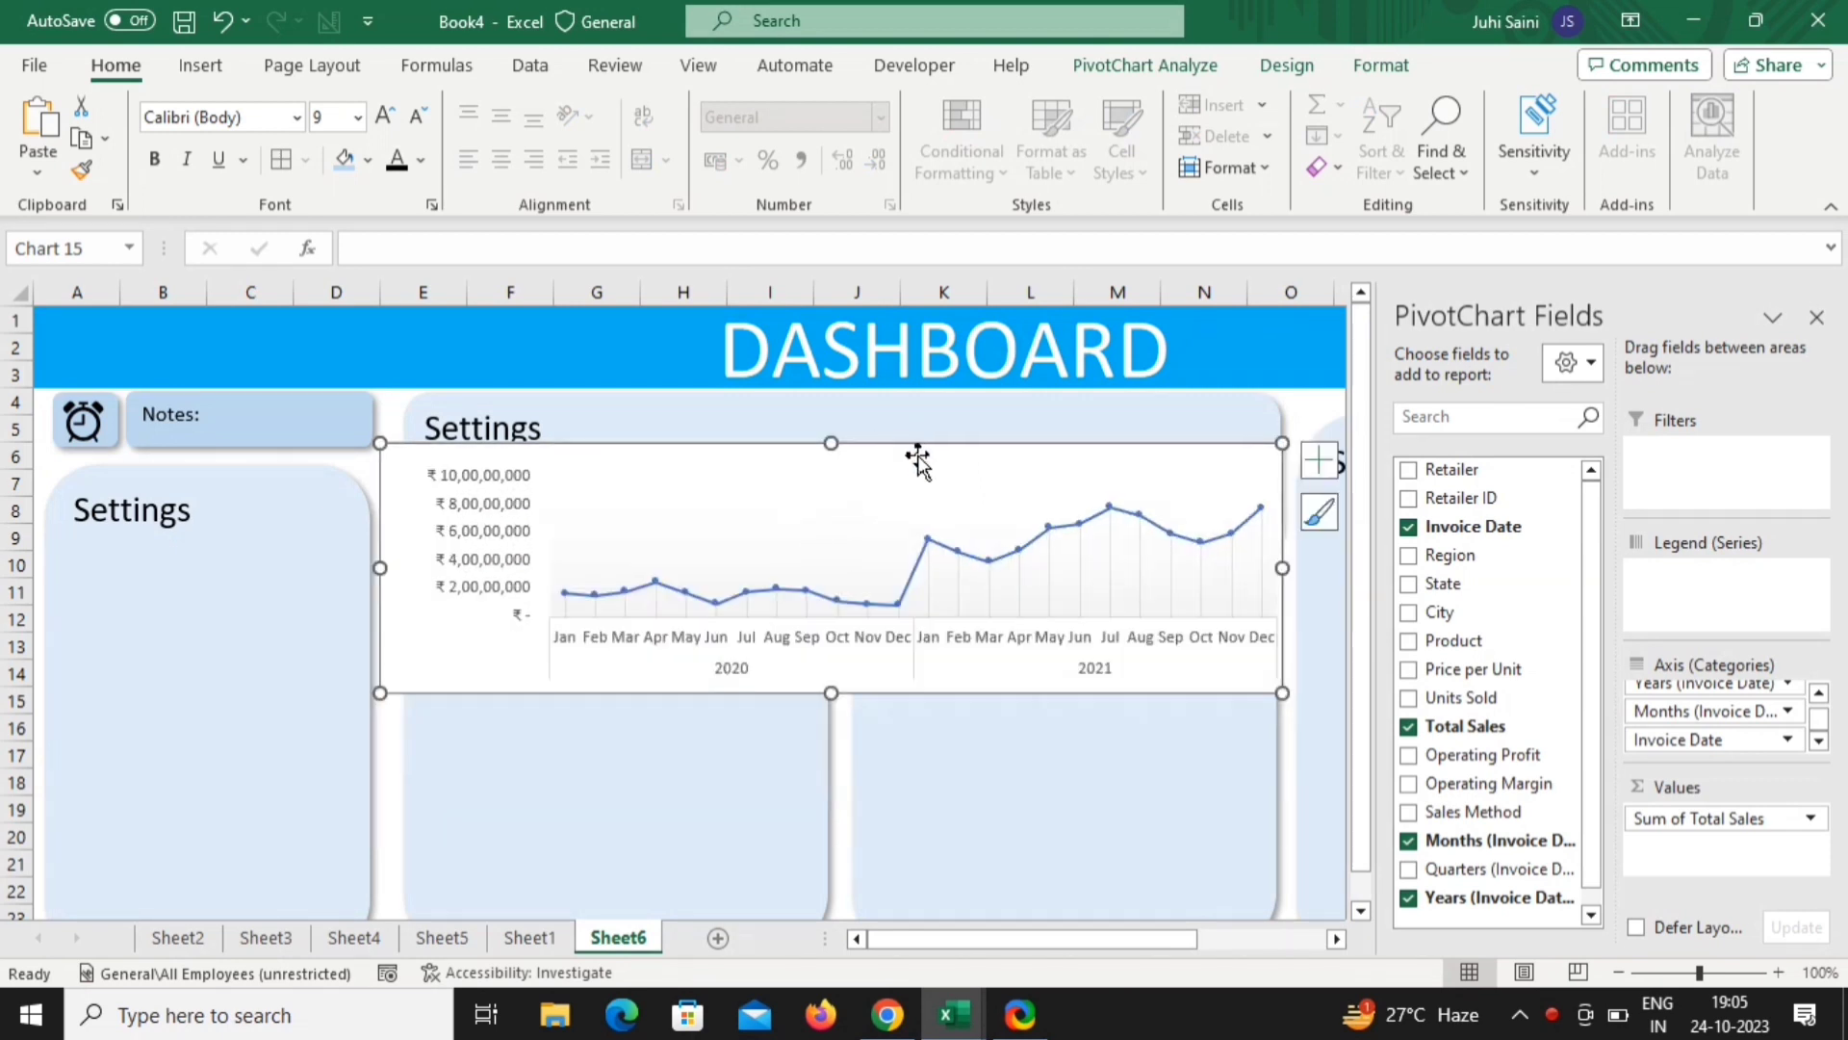
{"action": "left_click_drag", "start_coordinate": [917, 461], "coordinate": [939, 409]}
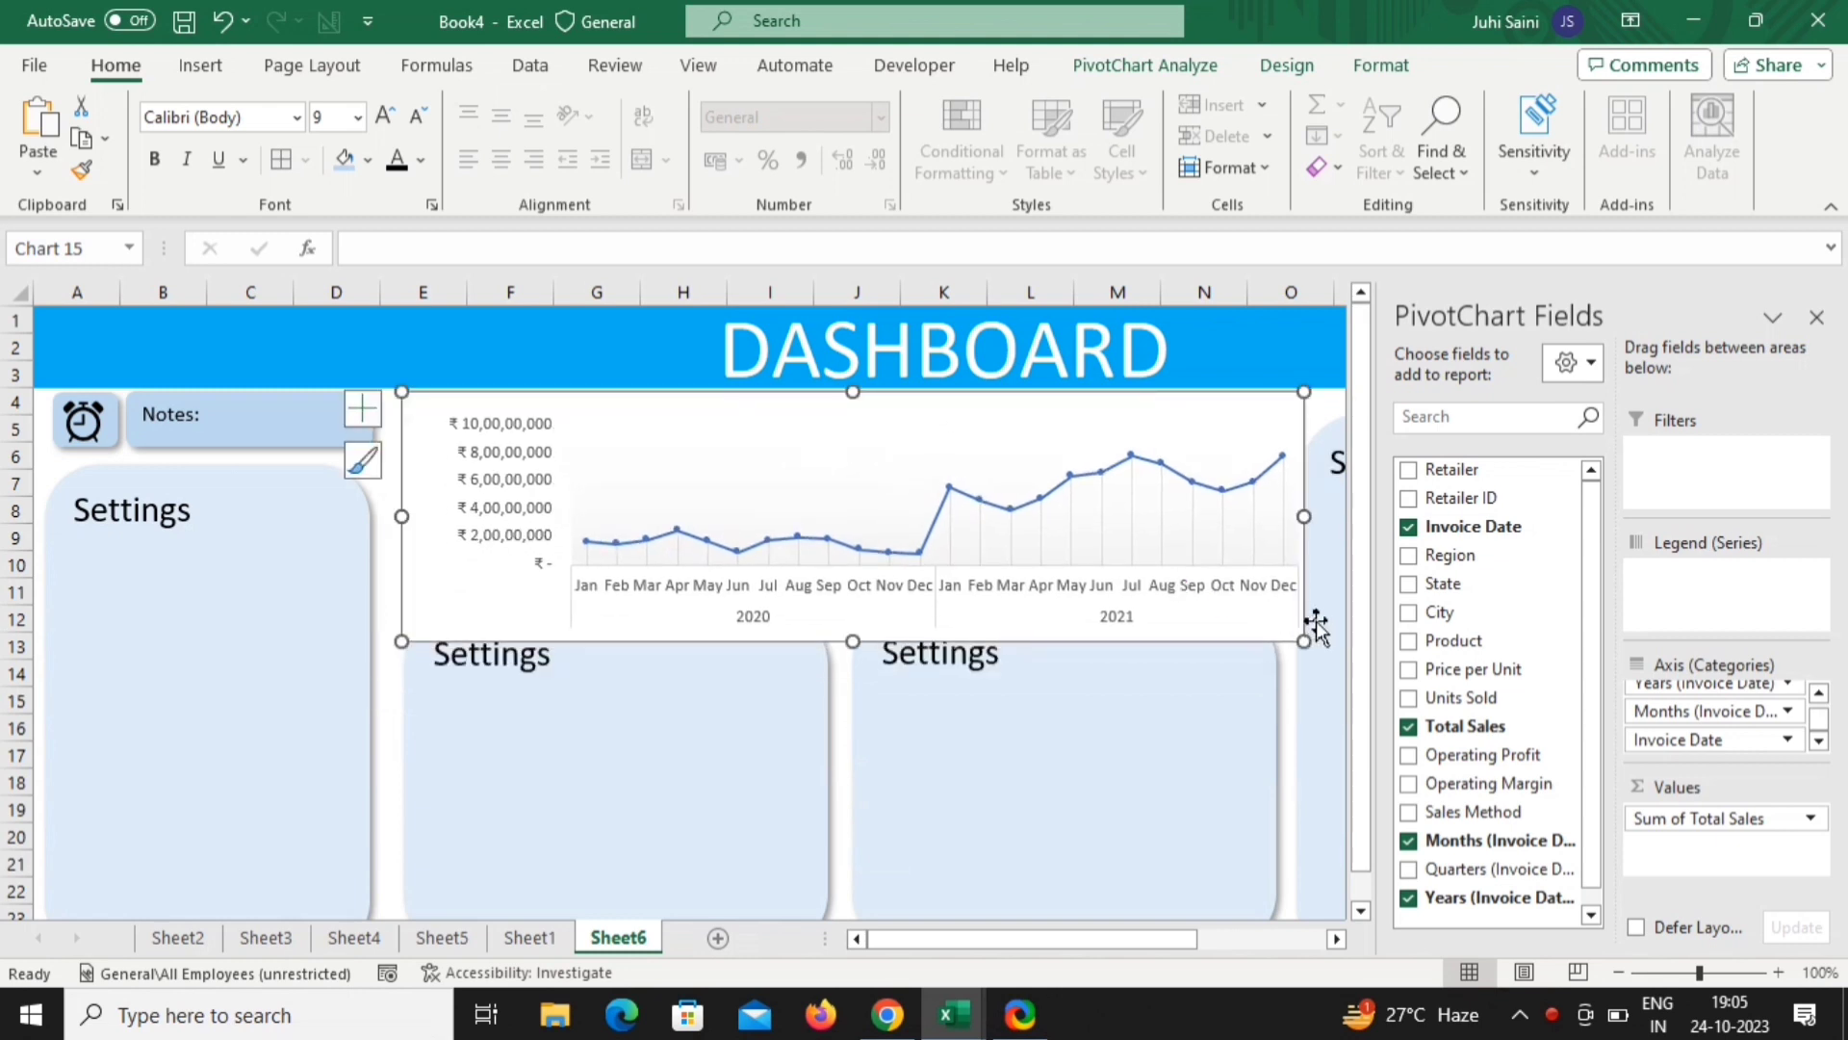
{"action": "left_click_drag", "start_coordinate": [1305, 636], "coordinate": [1296, 585]}
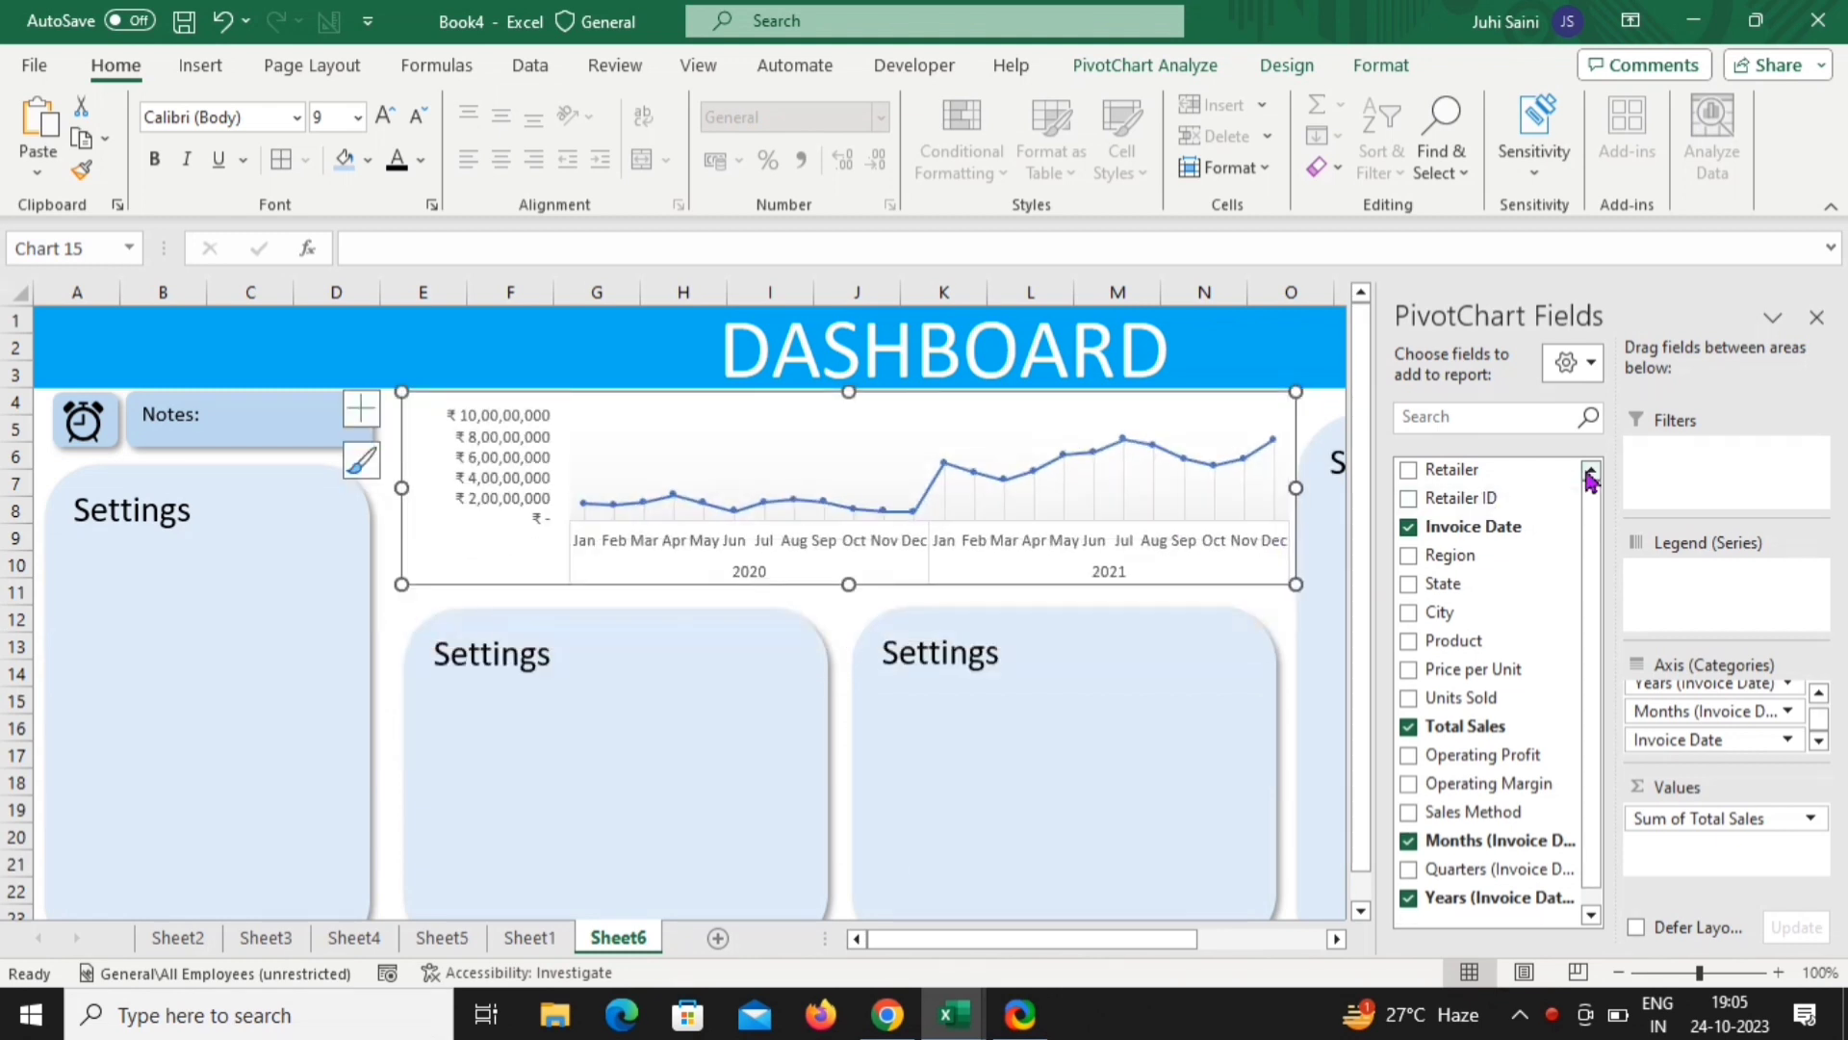
{"action": "left_click", "coordinate": [1817, 318]}
{"action": "left_click", "coordinate": [1774, 563]}
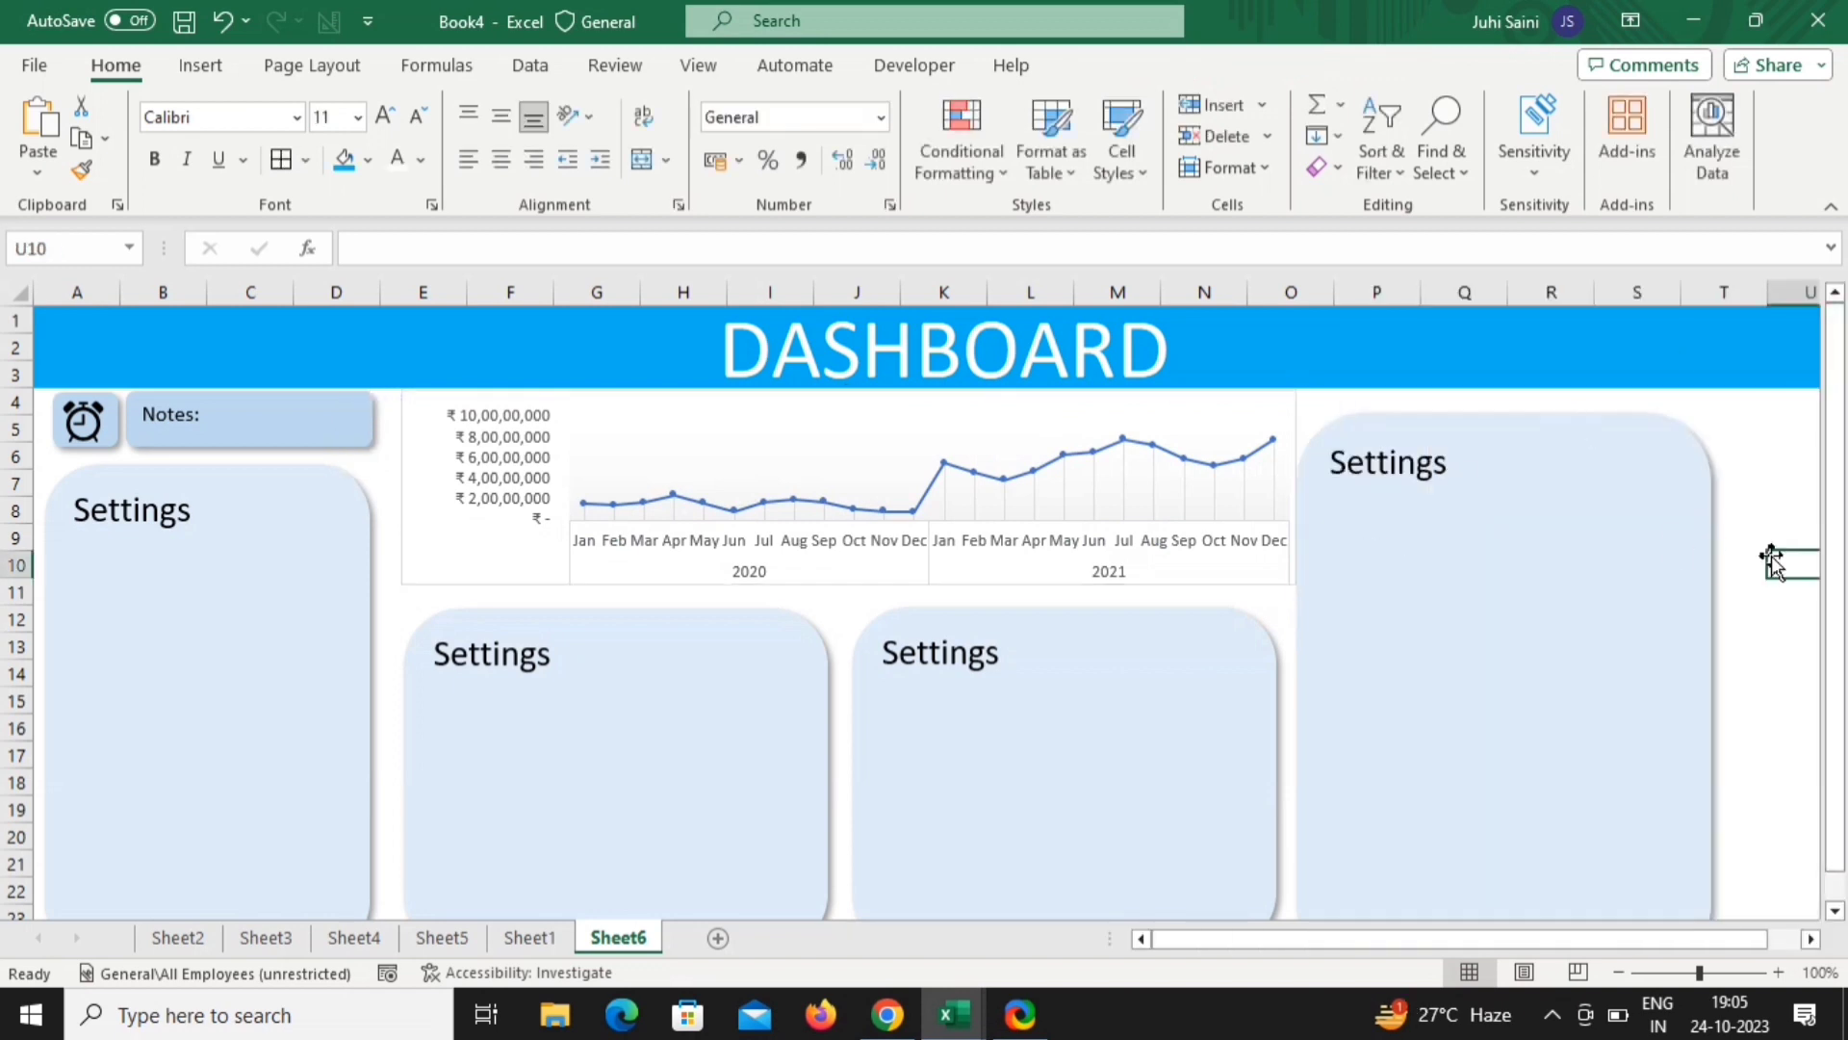
Extend the wide panel downward to about 3.89 cm high and refit the line chart inside it below the Settings heading
{"action": "left_click_drag", "start_coordinate": [841, 580], "coordinate": [841, 591]}
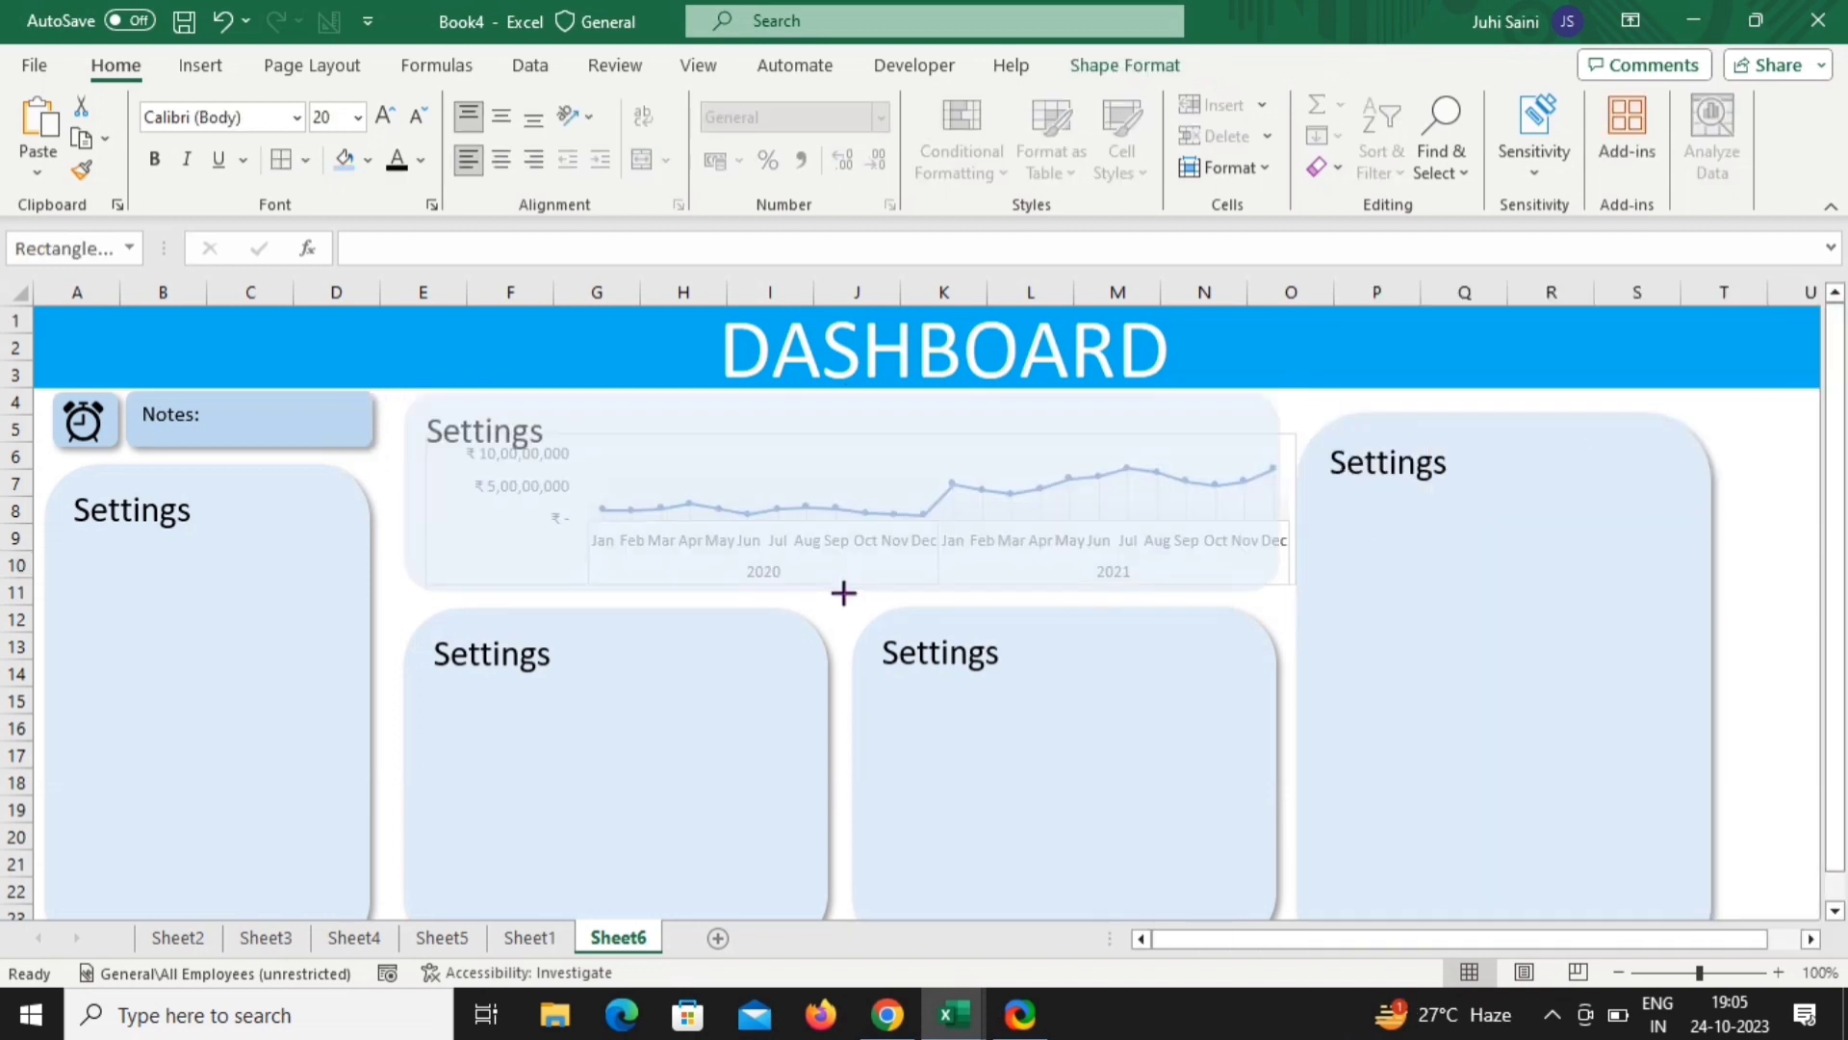
{"action": "mouse_move", "coordinate": [1051, 467]}
{"action": "left_mouse_down"}
{"action": "mouse_move", "coordinate": [1027, 471]}
{"action": "mouse_move", "coordinate": [1080, 444]}
{"action": "left_mouse_up"}
{"action": "left_click_drag", "start_coordinate": [1278, 589], "coordinate": [1262, 586]}
{"action": "left_click_drag", "start_coordinate": [835, 440], "coordinate": [836, 457]}
Replace the wide panel's Settings heading with "Sales In USD"
{"action": "left_click", "coordinate": [539, 430]}
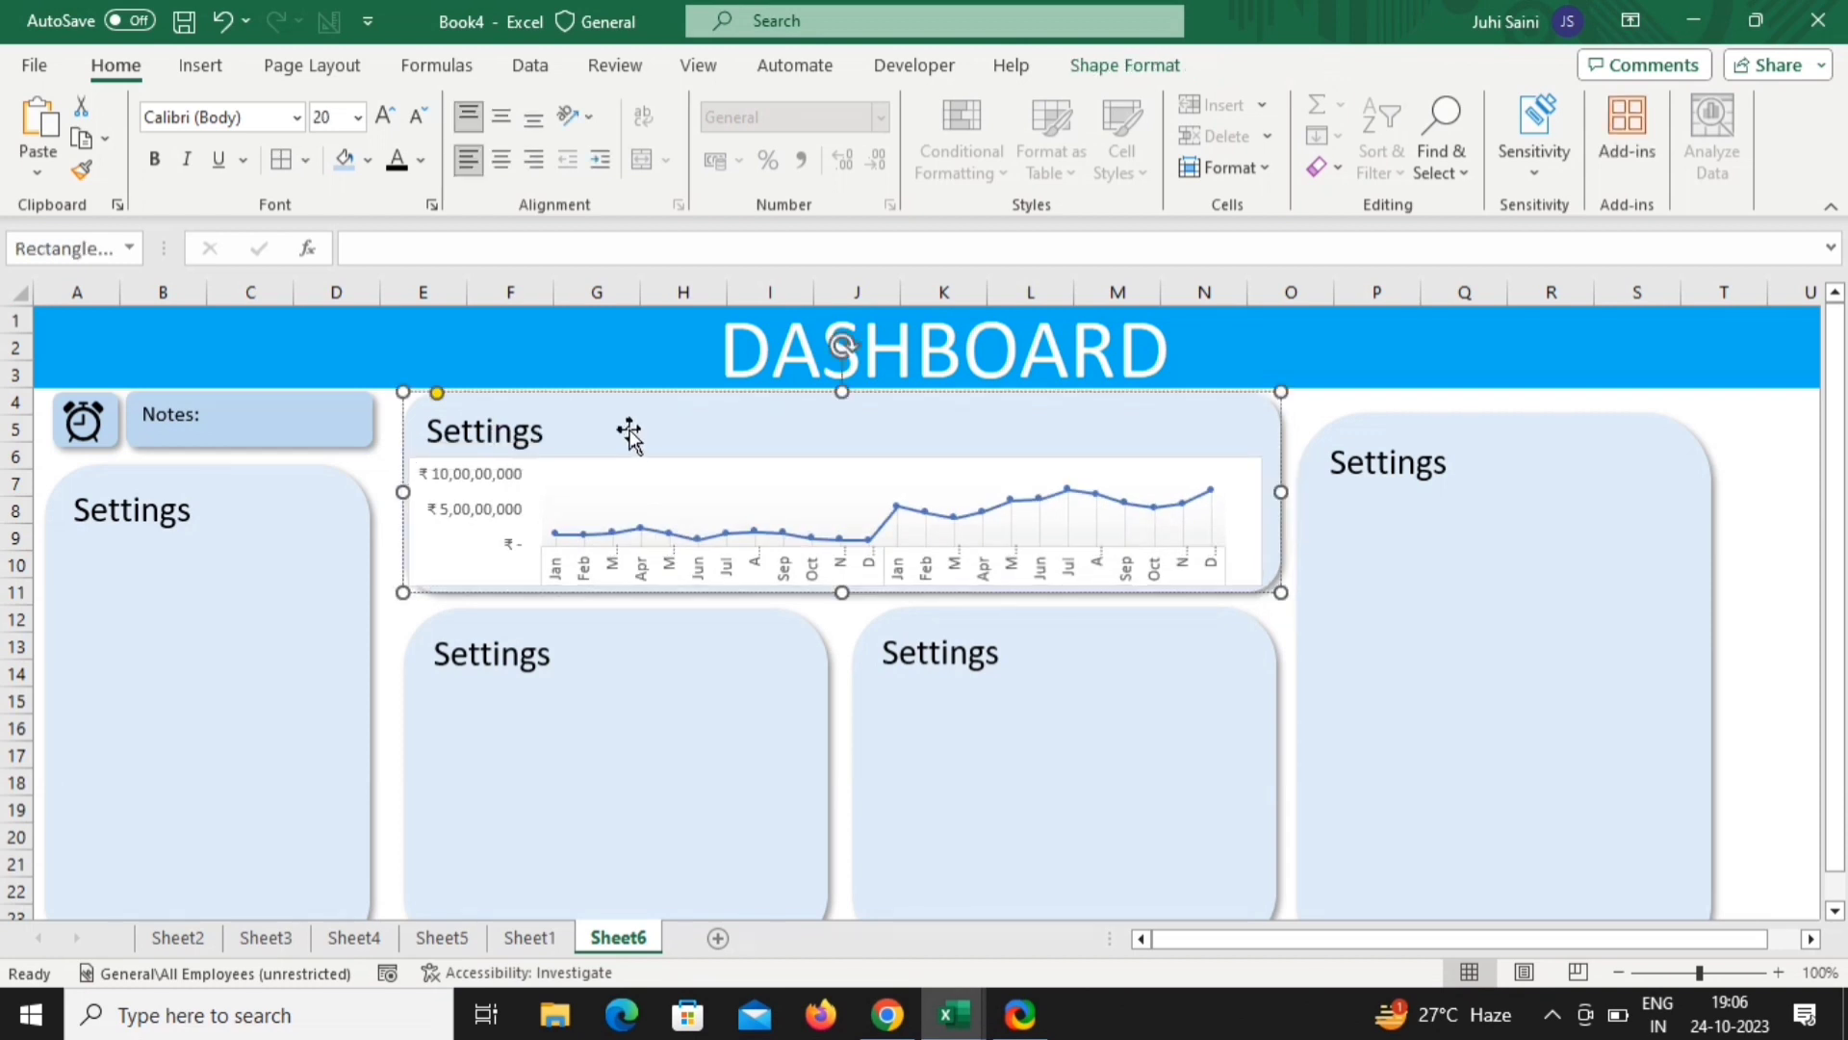
{"action": "key", "text": "BackSpace"}
{"action": "key", "text": "BackSpace"}
{"action": "key", "text": "BackSpace"}
{"action": "key", "text": "BackSpace"}
{"action": "key", "text": "BackSpace"}
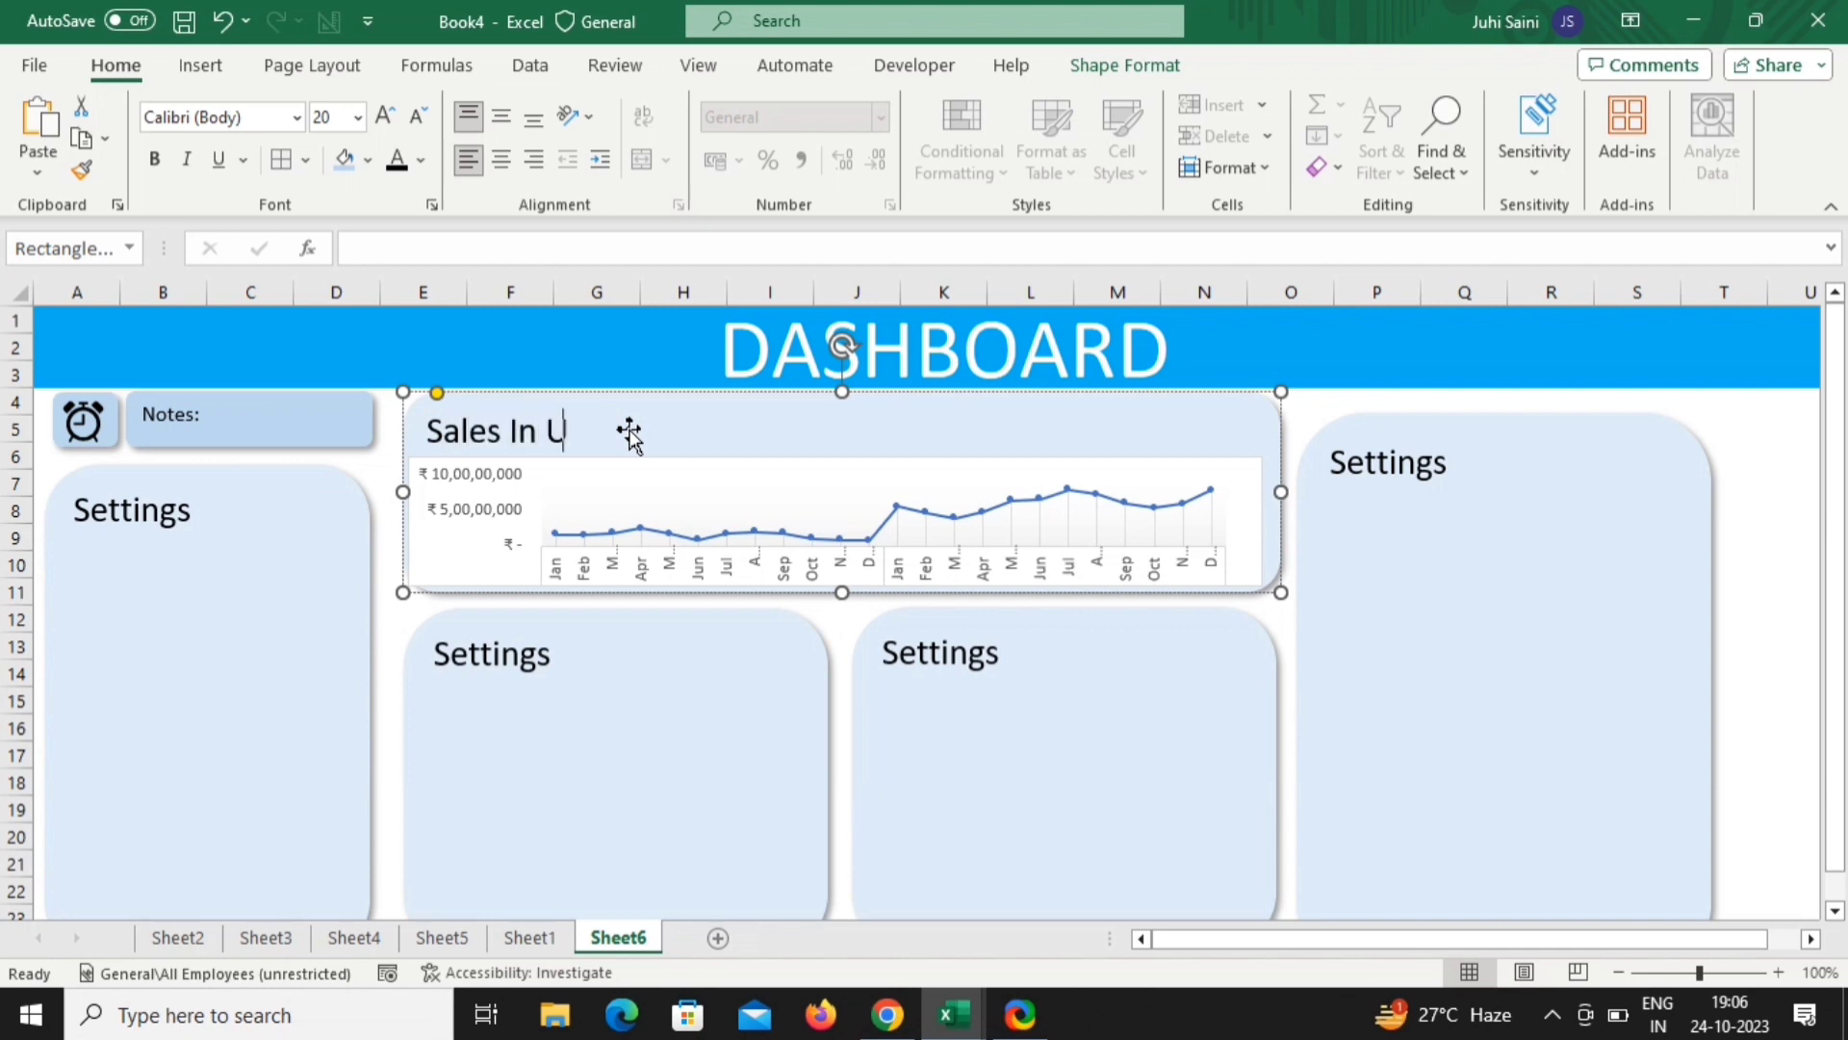
{"action": "type", "text": "SD"}
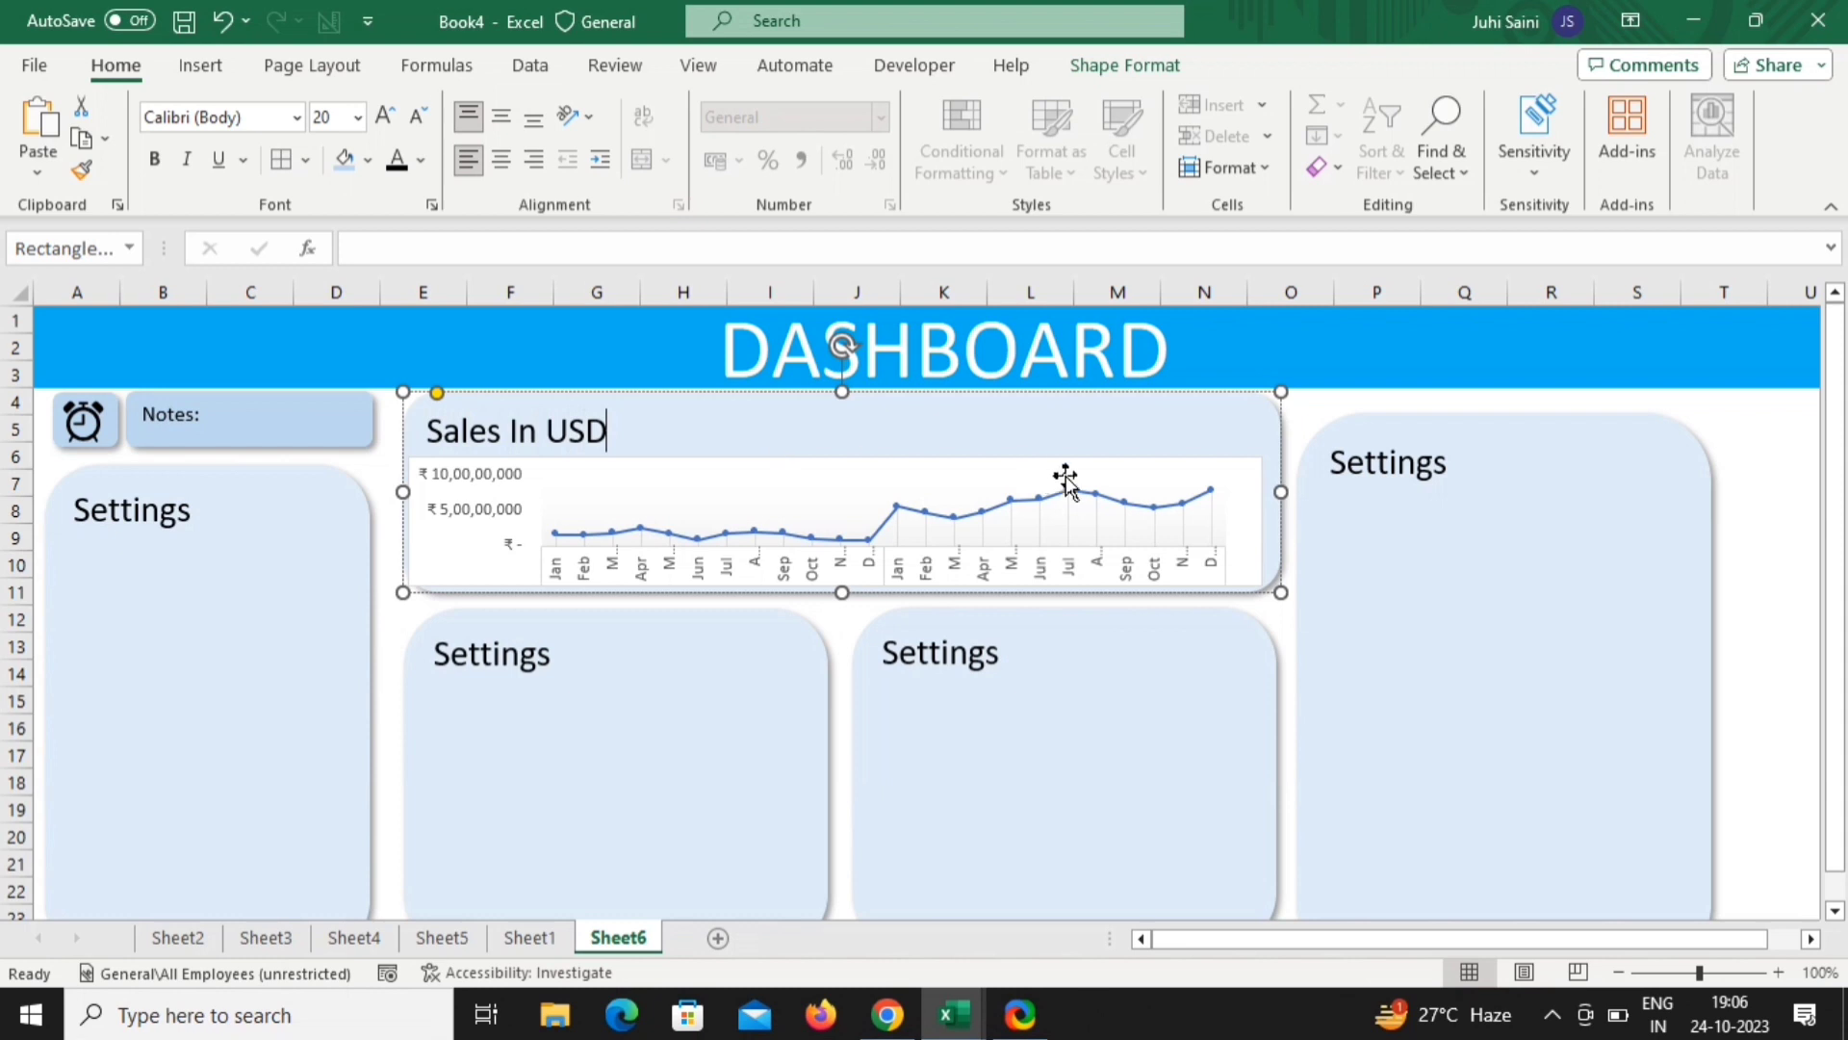
Widen the line chart to the right edge of the Sales In USD panel
{"action": "left_click", "coordinate": [1253, 524]}
{"action": "left_click_drag", "start_coordinate": [1253, 525], "coordinate": [1278, 522]}
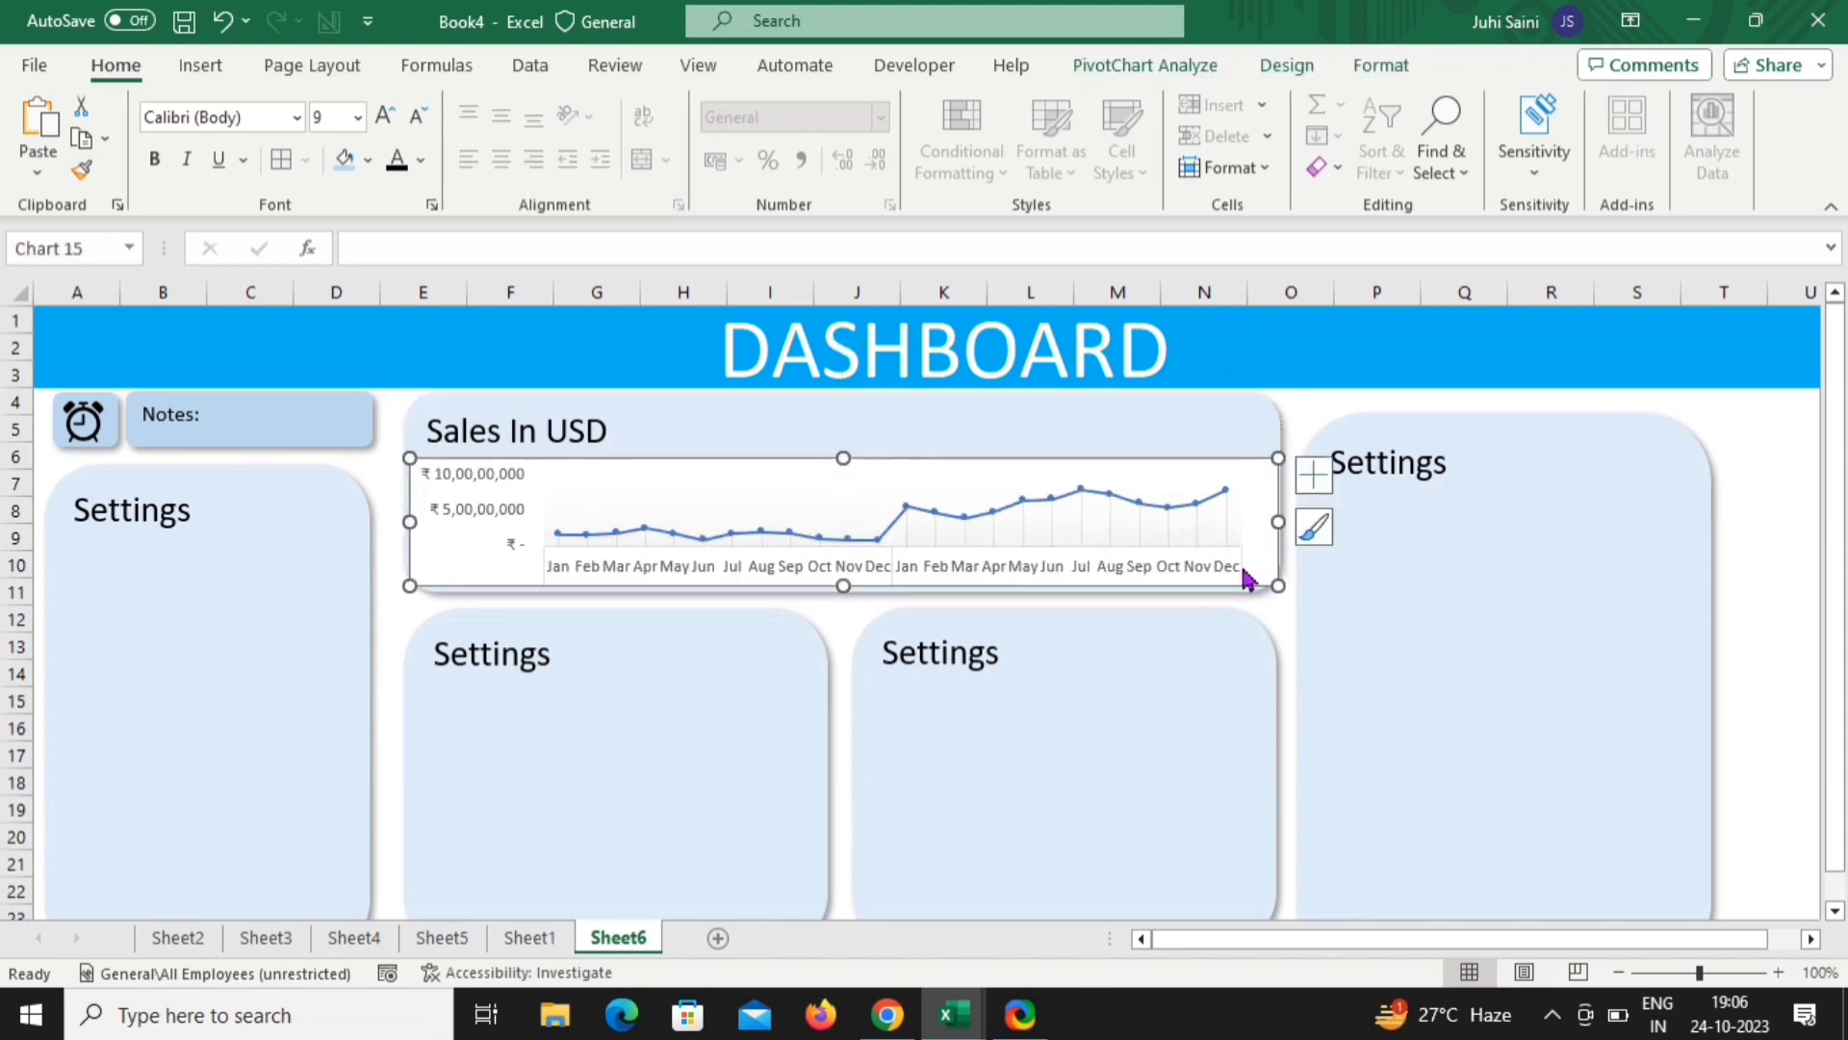
{"action": "left_click", "coordinate": [1800, 525]}
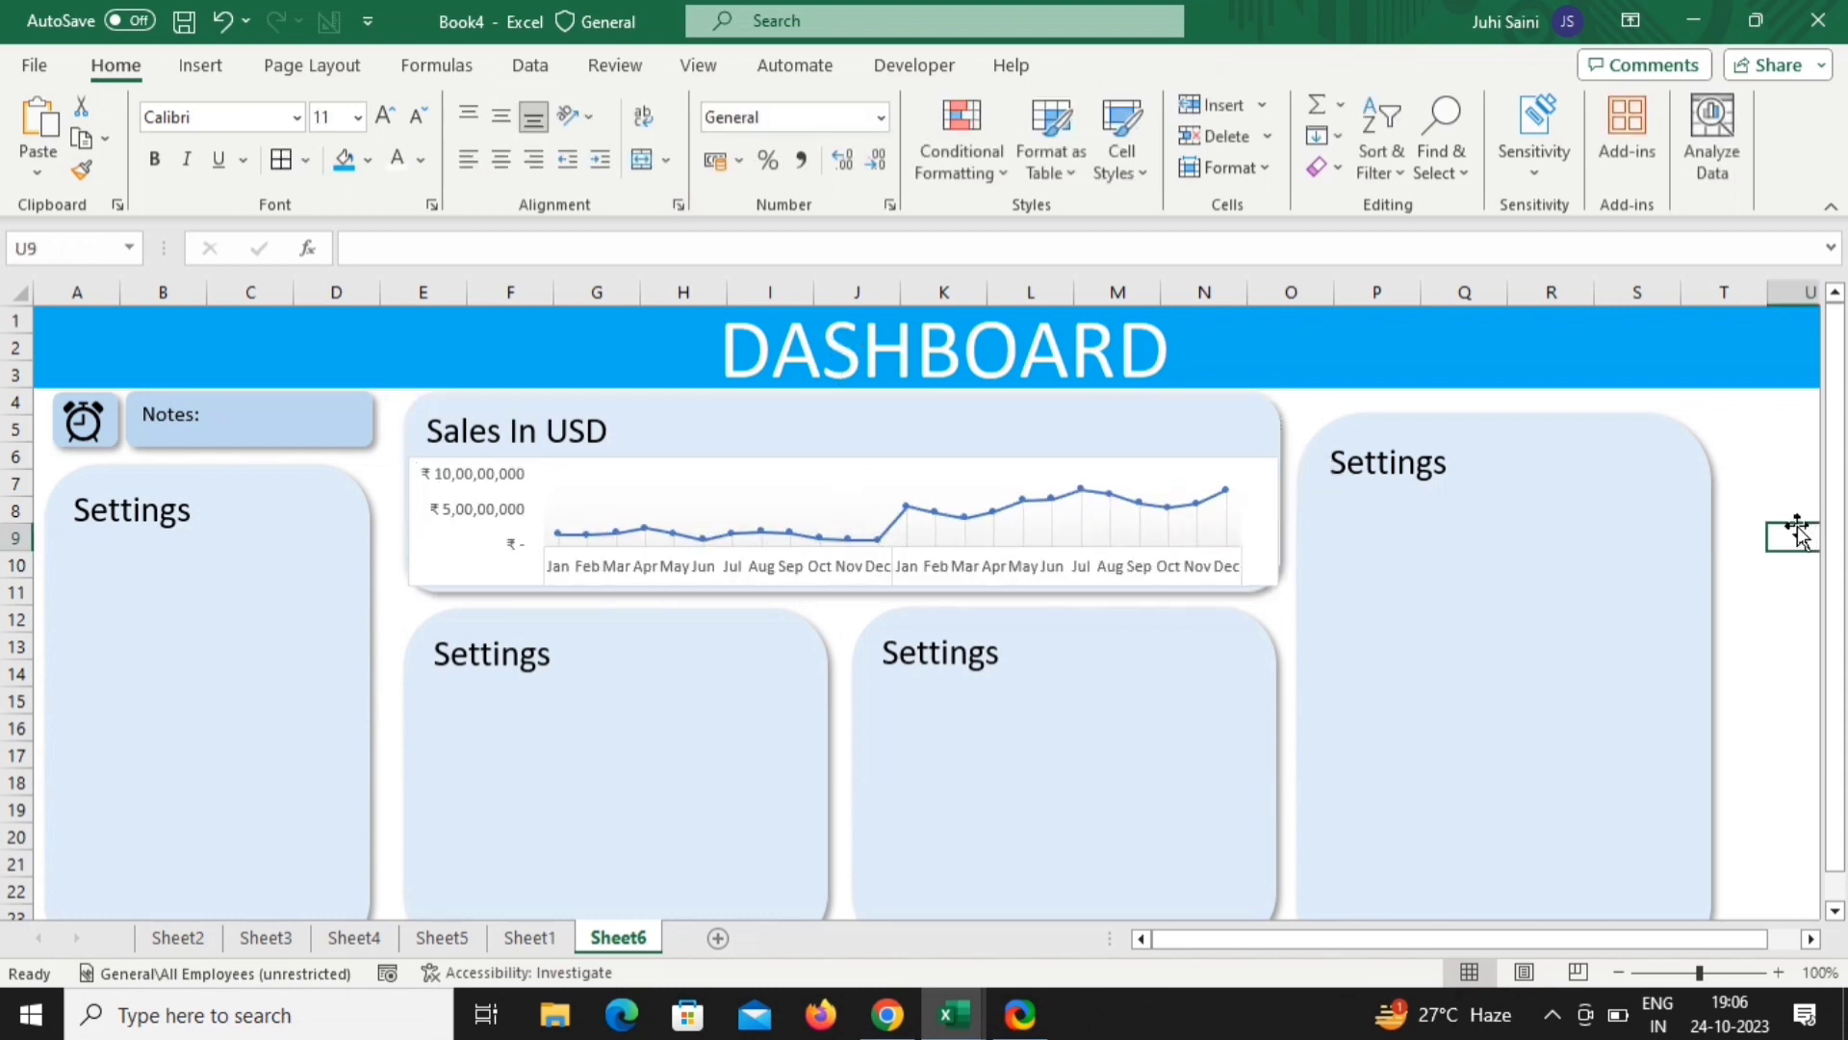
Fill the Sales In USD panel with white
{"action": "left_click", "coordinate": [1136, 426]}
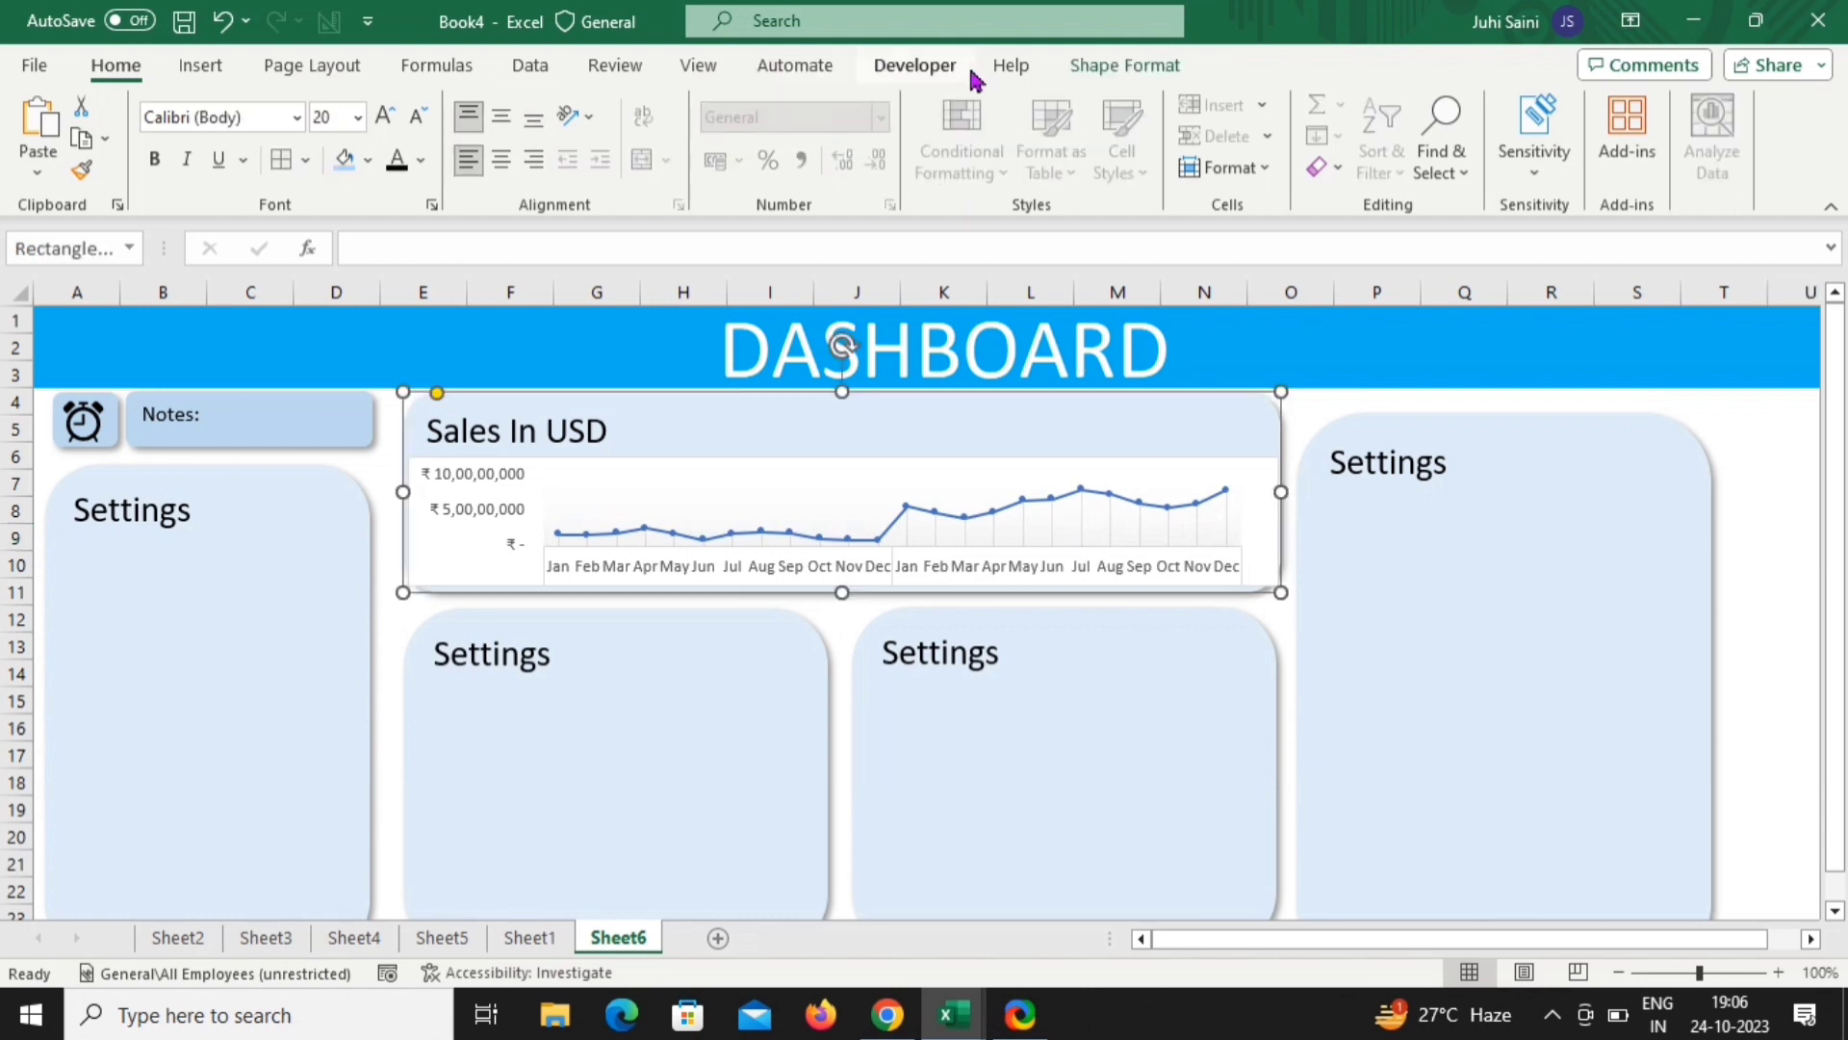
{"action": "left_click", "coordinate": [1165, 64]}
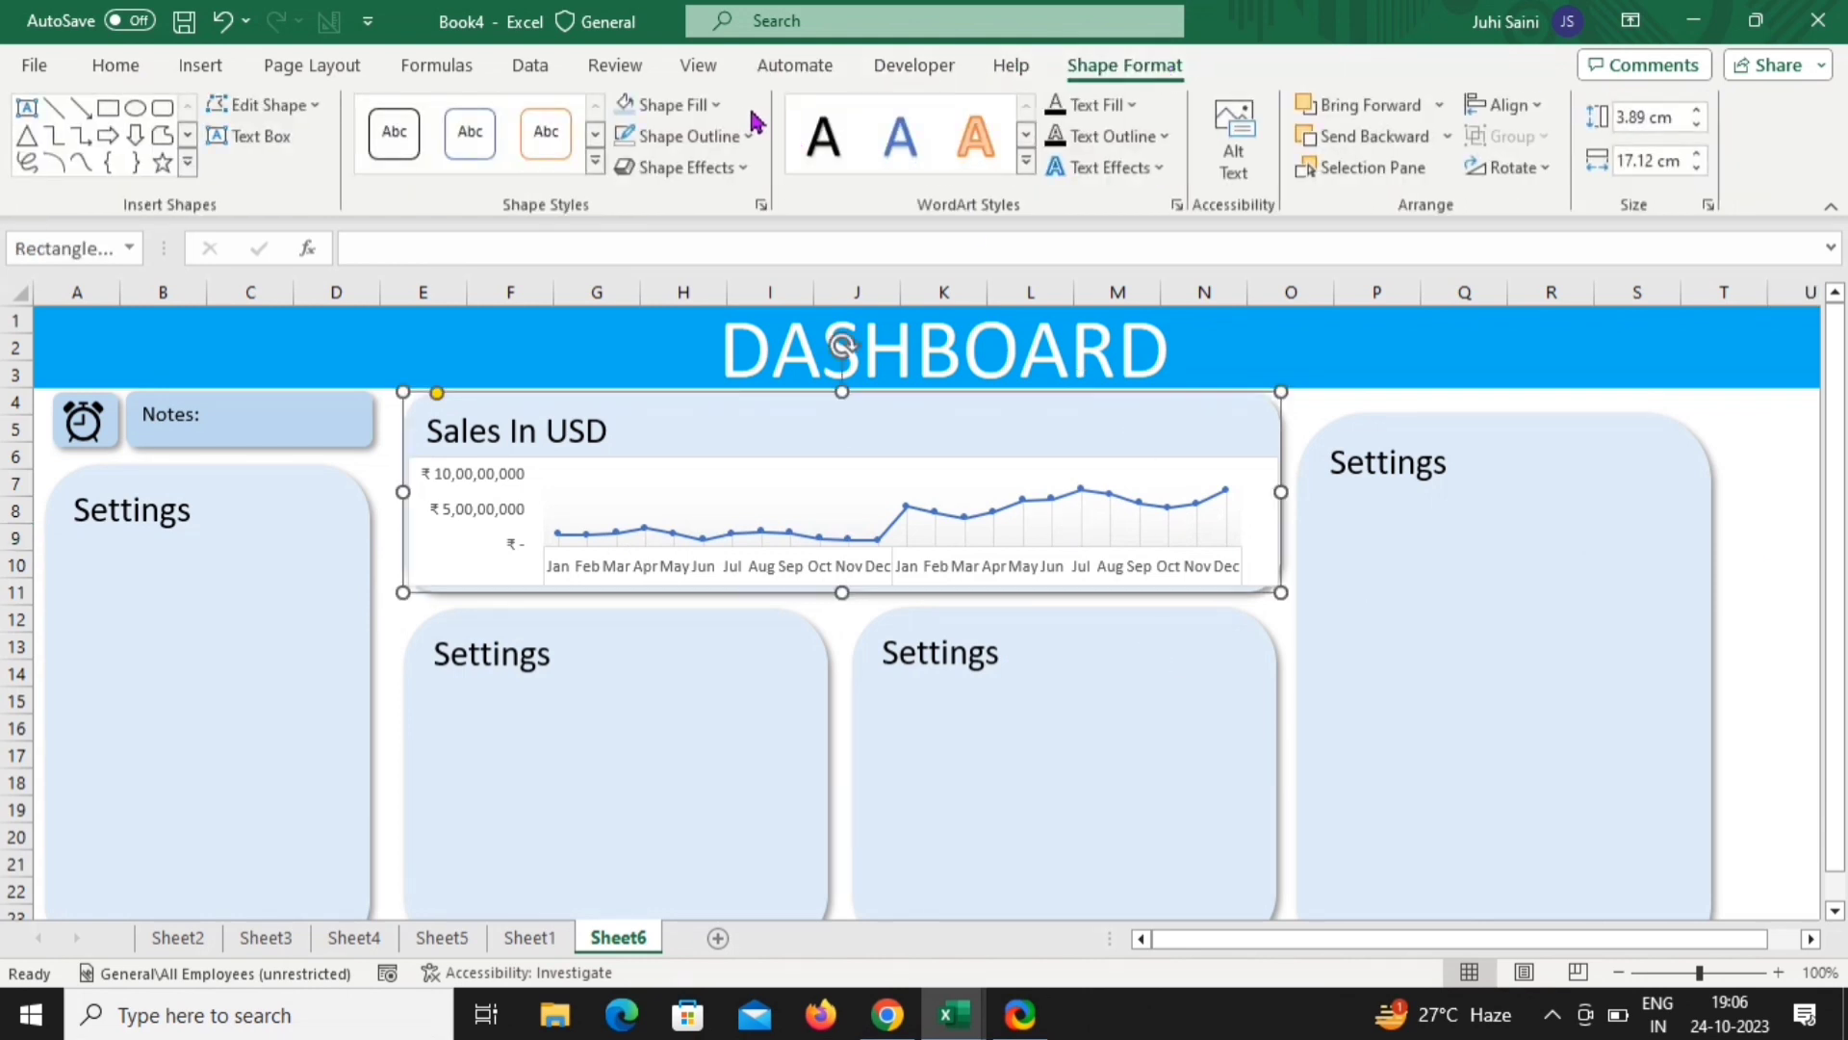
{"action": "left_click", "coordinate": [713, 106]}
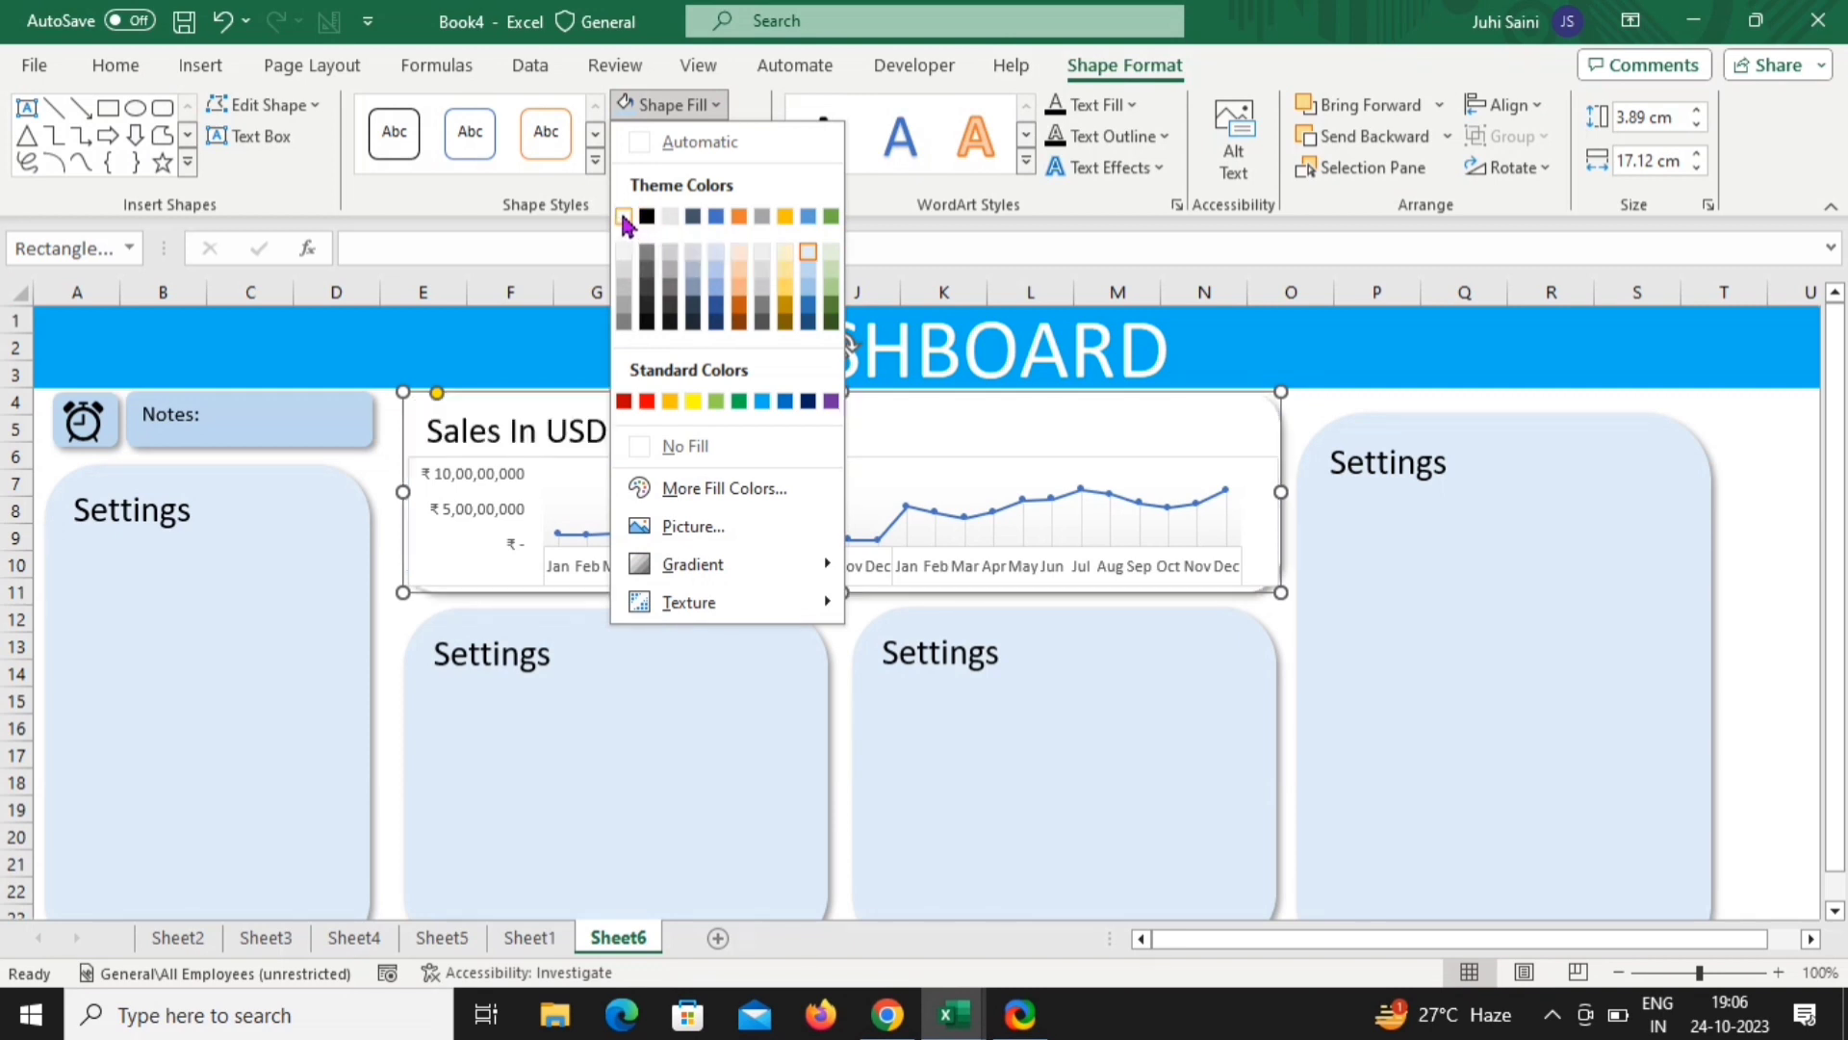
{"action": "left_click", "coordinate": [623, 219]}
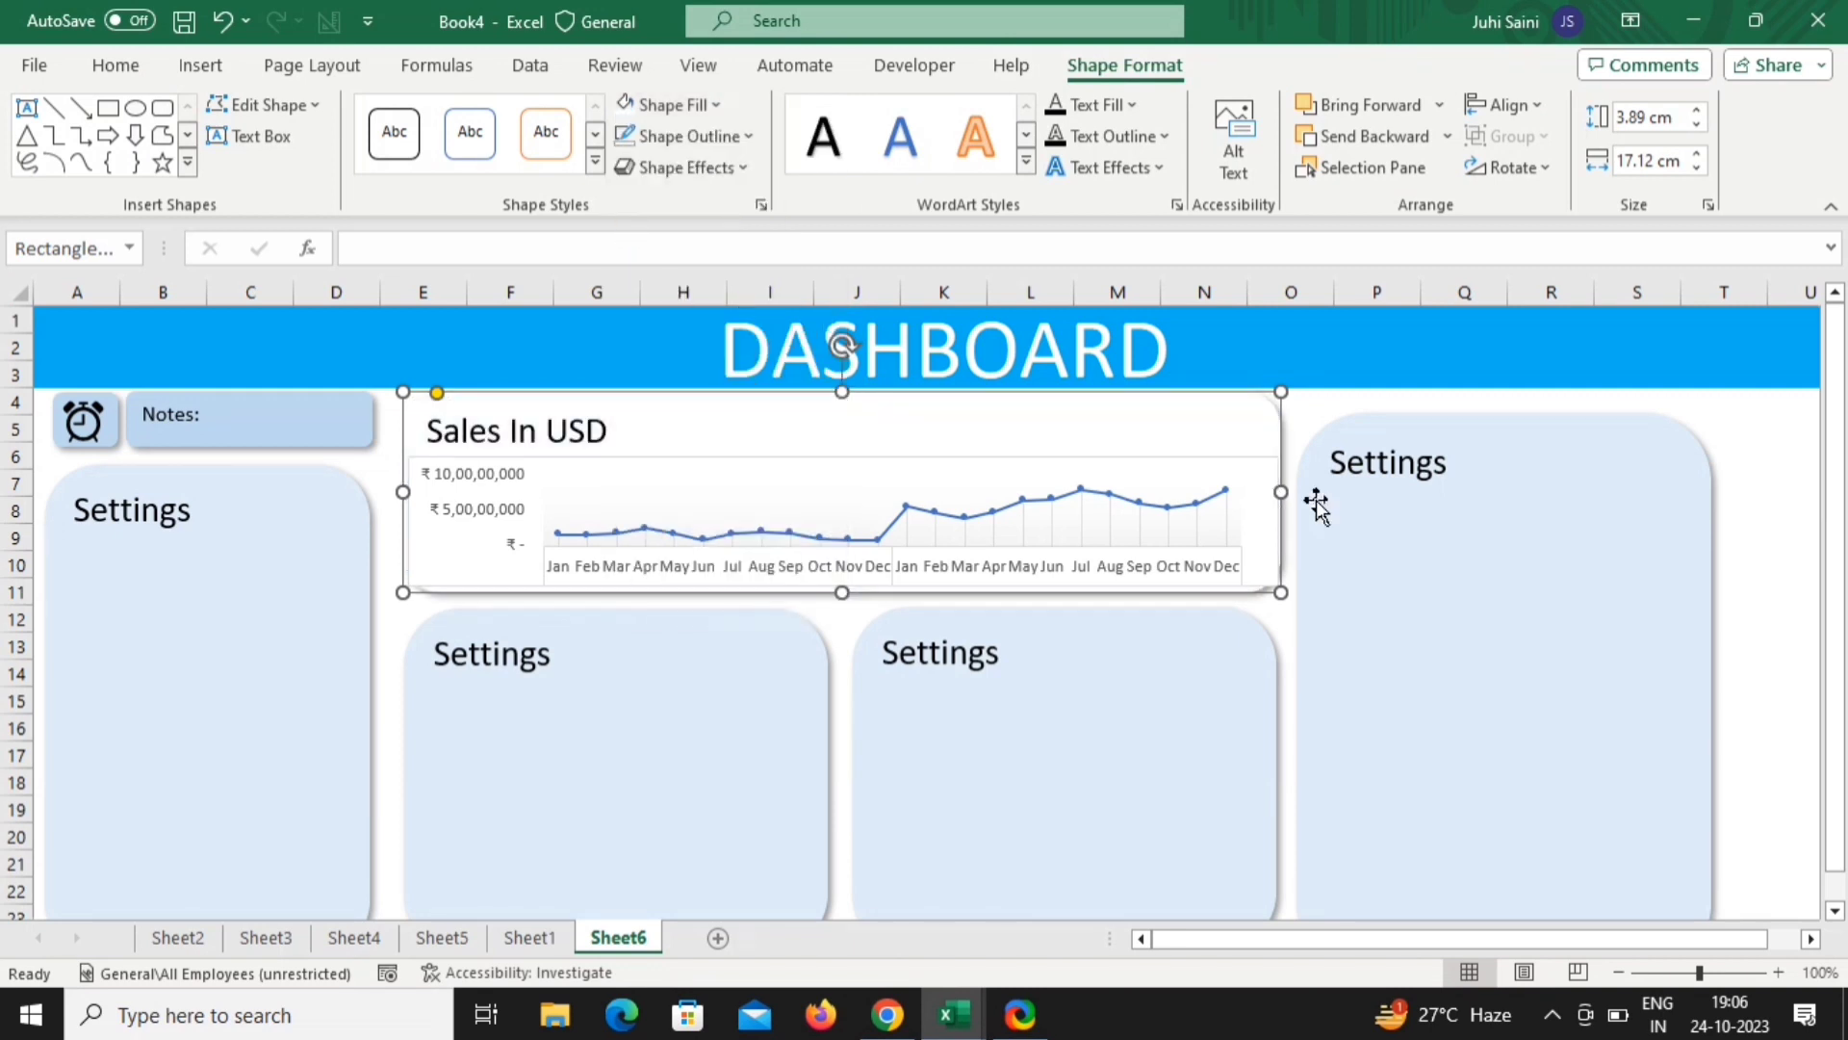
{"action": "left_click", "coordinate": [1758, 506]}
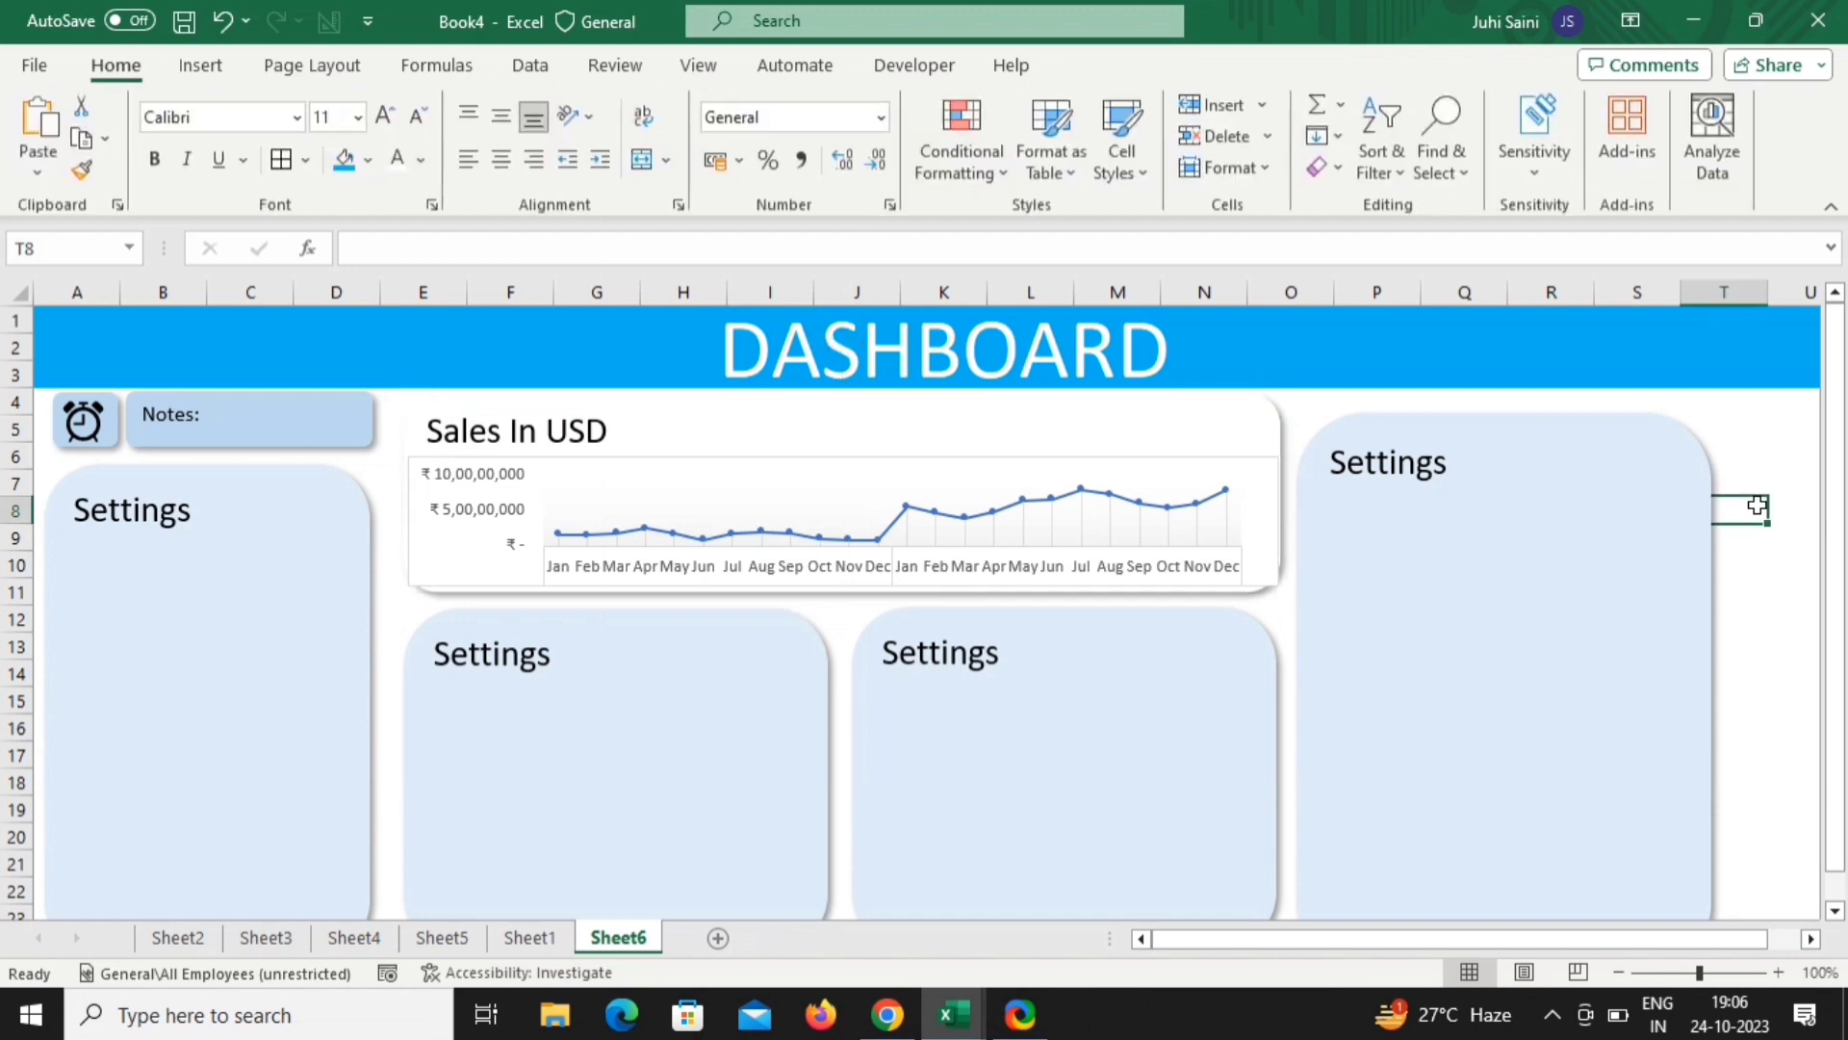
Shrink the line chart slightly from its lower-right corner so it sits inside the rounded Sales In USD panel
{"action": "left_click", "coordinate": [1258, 537]}
{"action": "left_click_drag", "start_coordinate": [1279, 585], "coordinate": [1268, 579]}
{"action": "left_click", "coordinate": [1794, 532]}
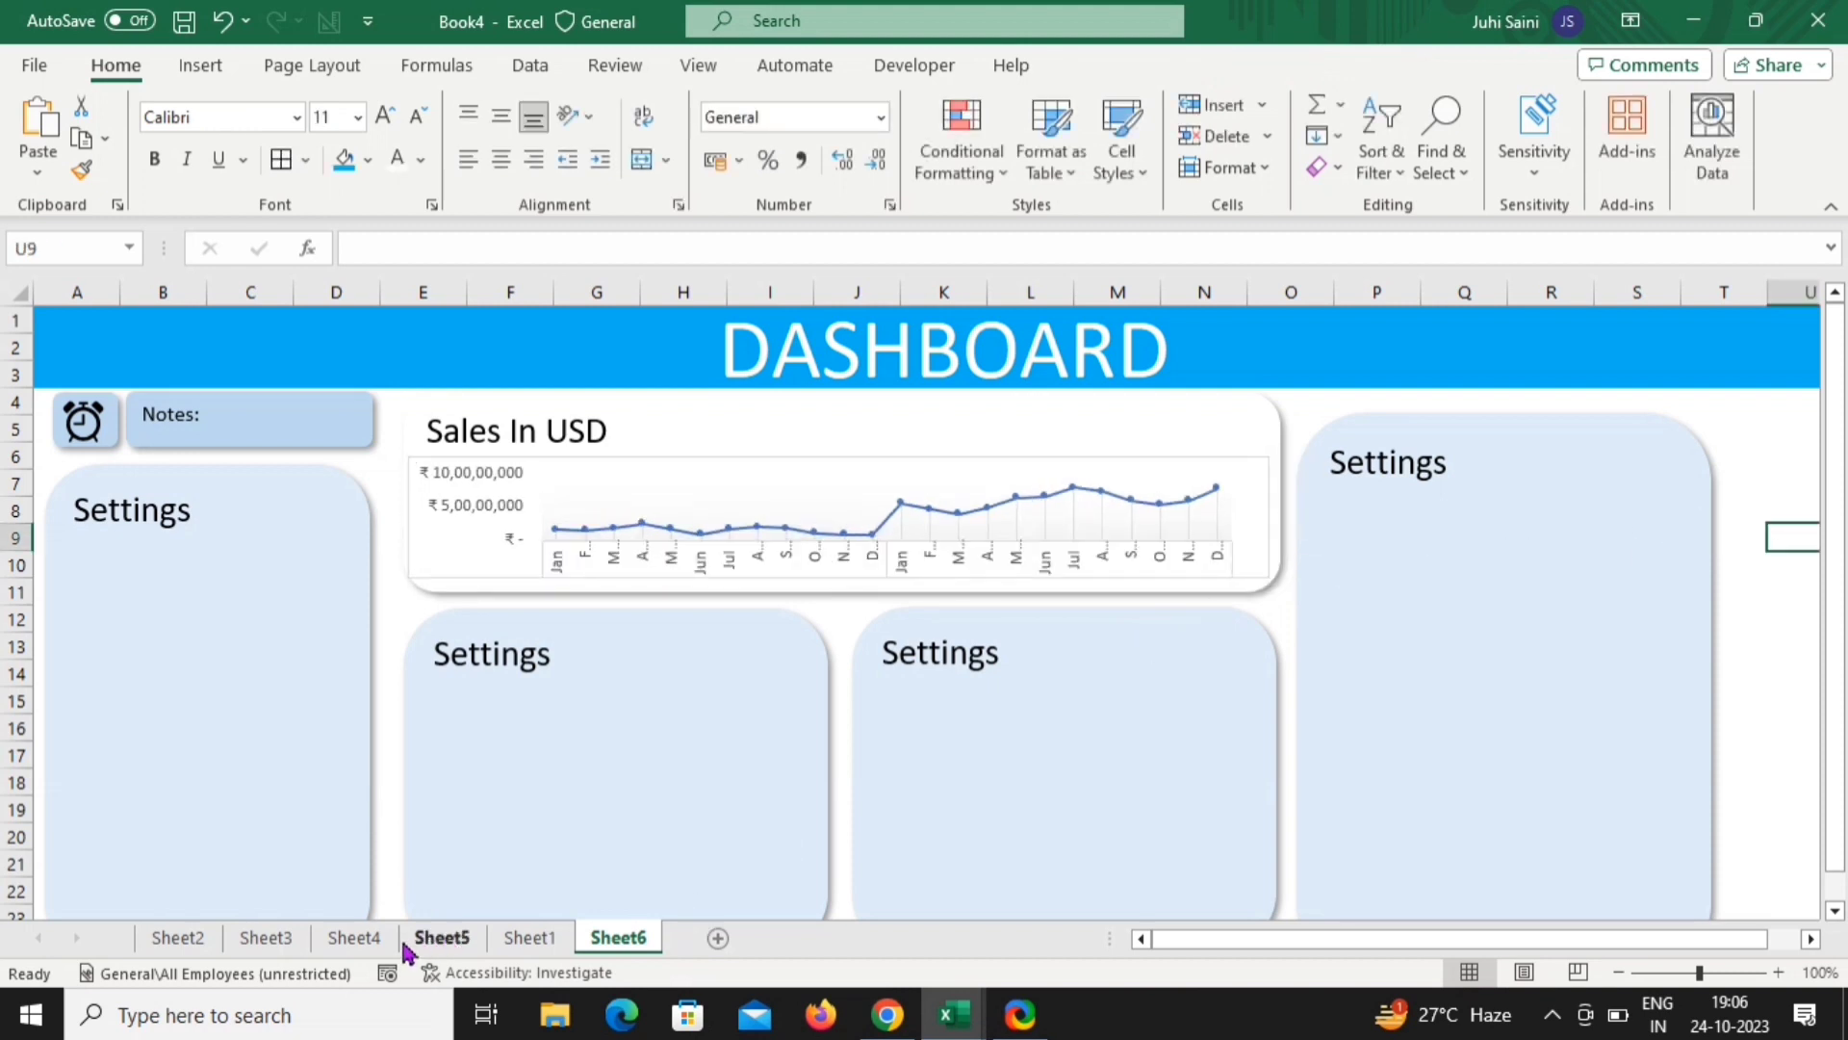
Delete the chart title and the colour-scale legend from the state sales map chart on Sheet3
{"action": "left_click", "coordinate": [353, 938]}
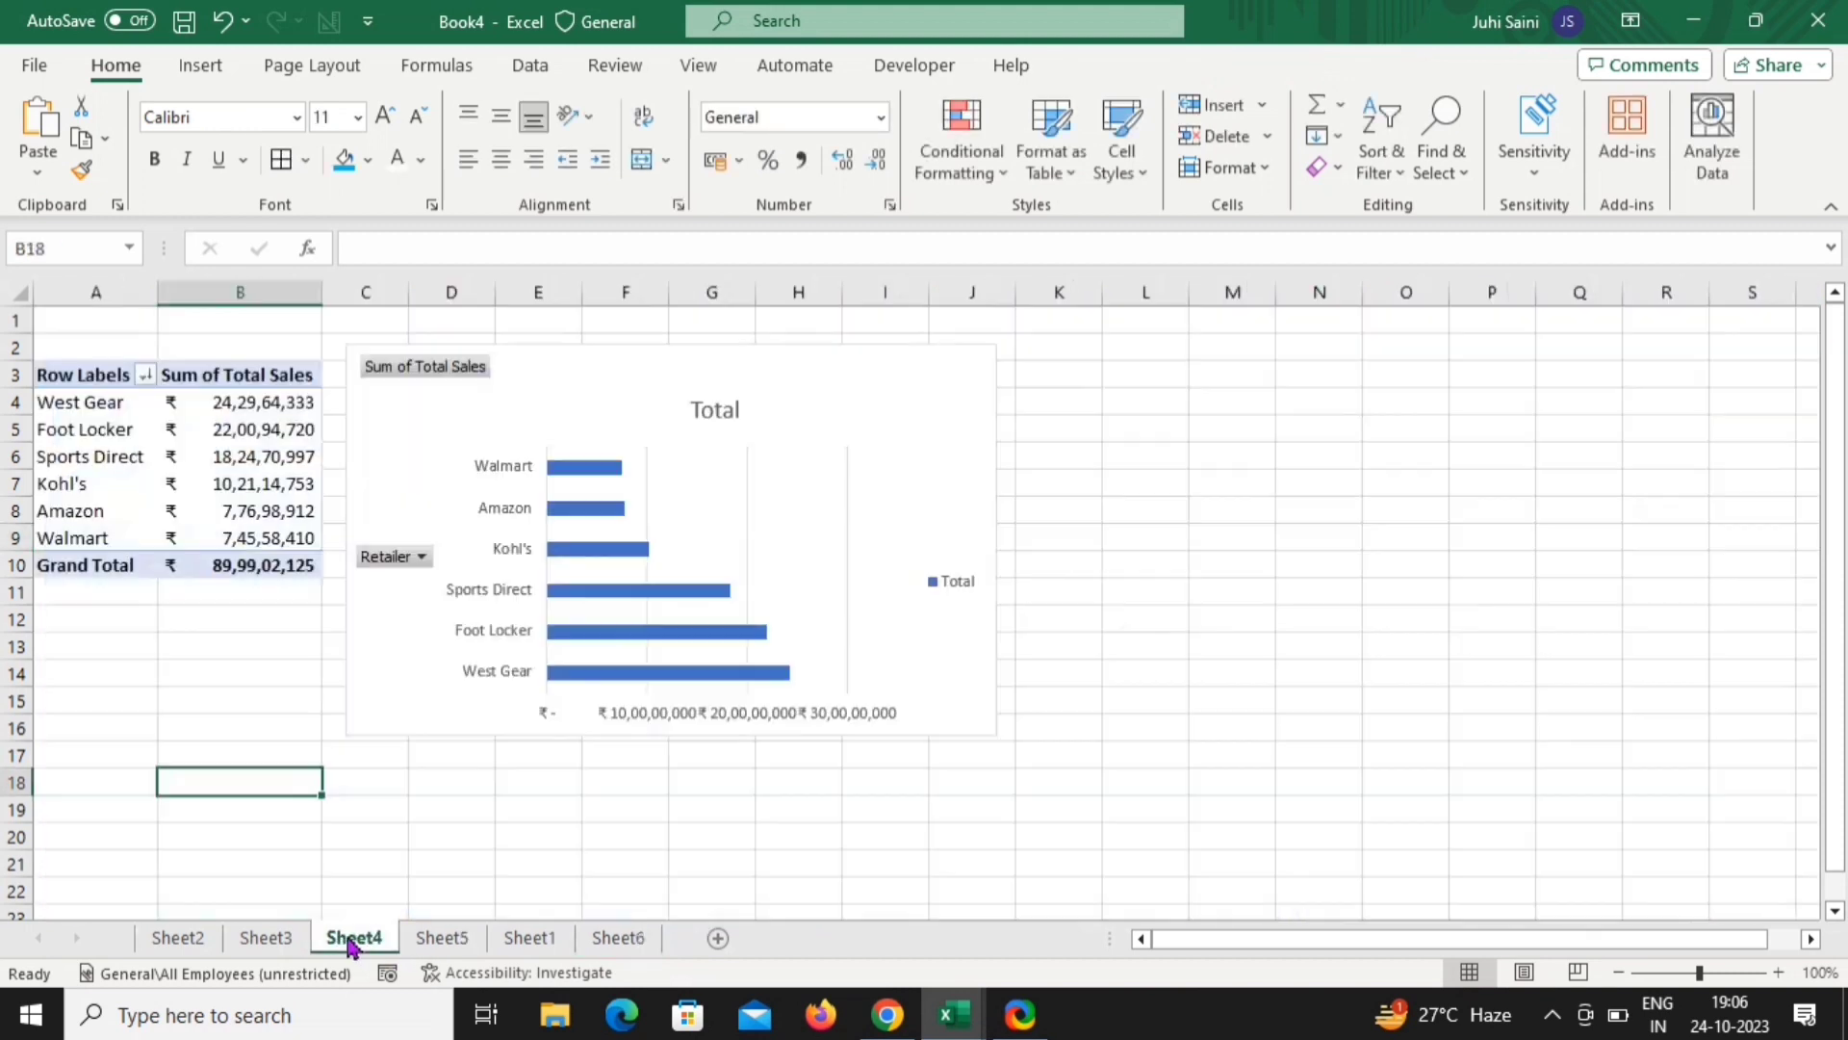
{"action": "left_click", "coordinate": [275, 935]}
{"action": "left_click", "coordinate": [1122, 384]}
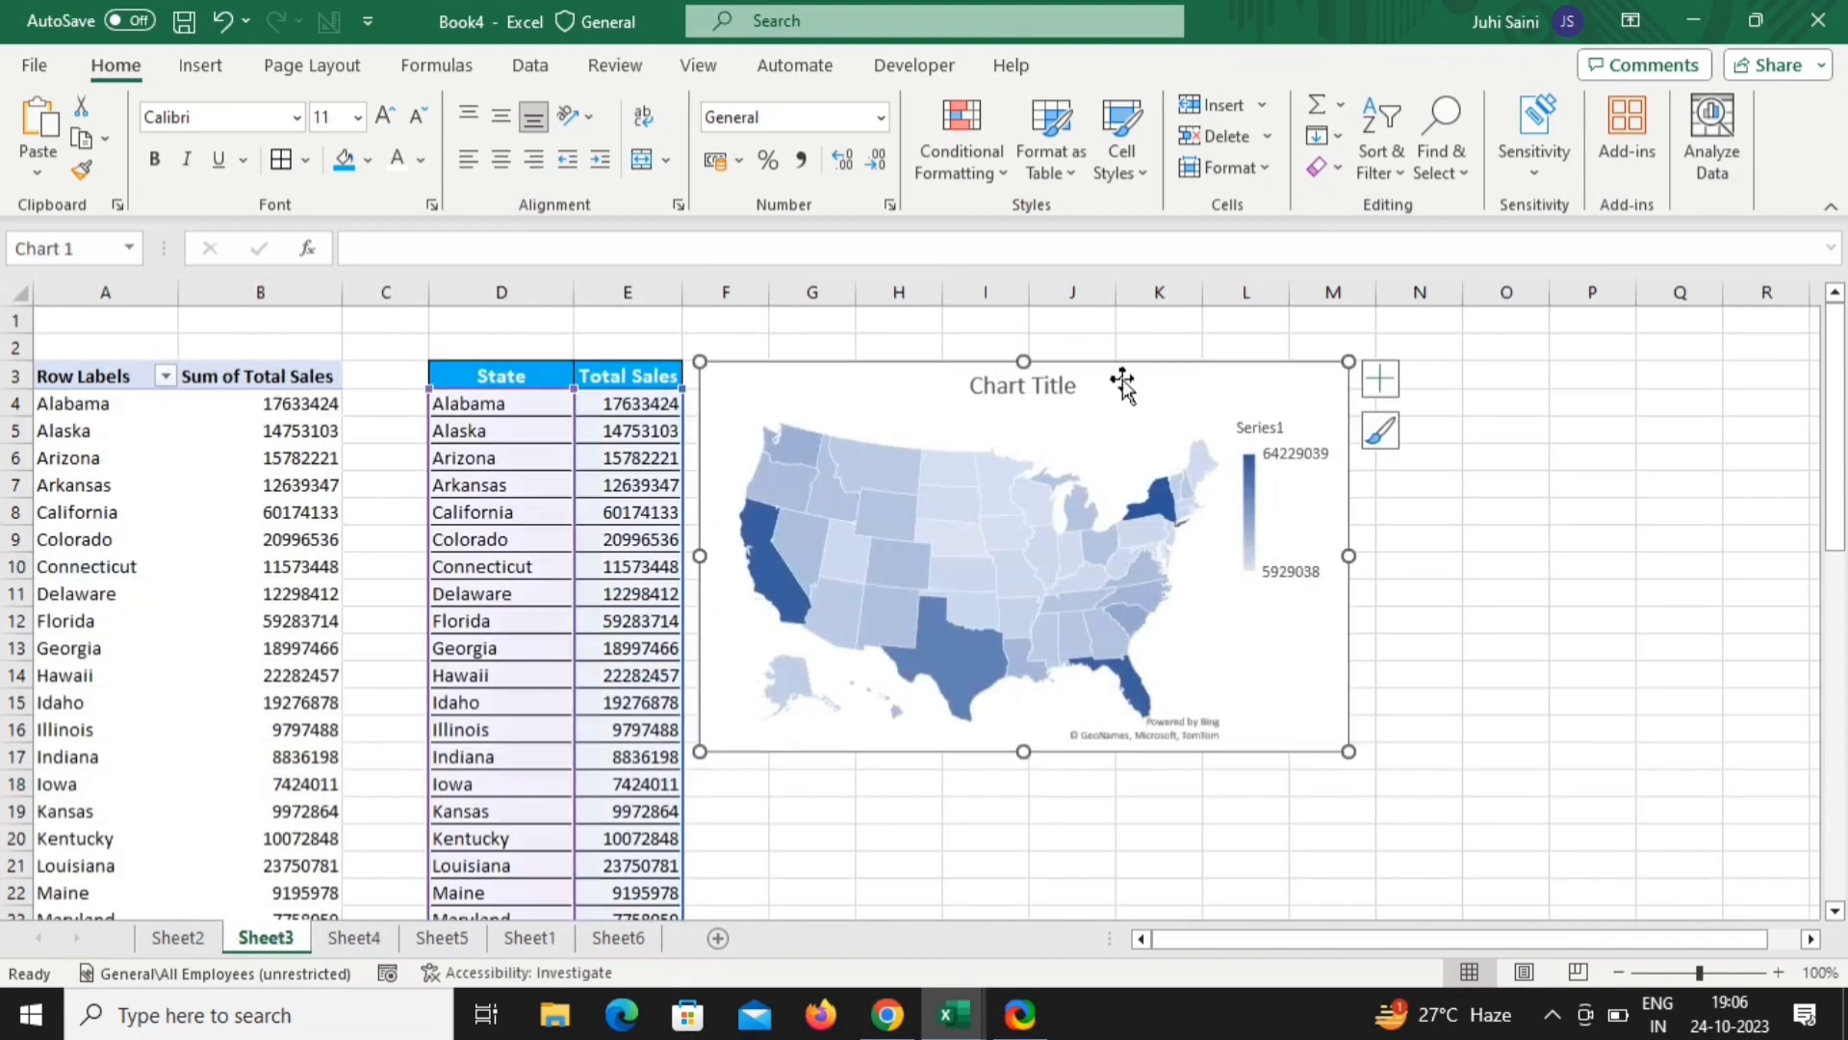
{"action": "left_click", "coordinate": [1056, 390]}
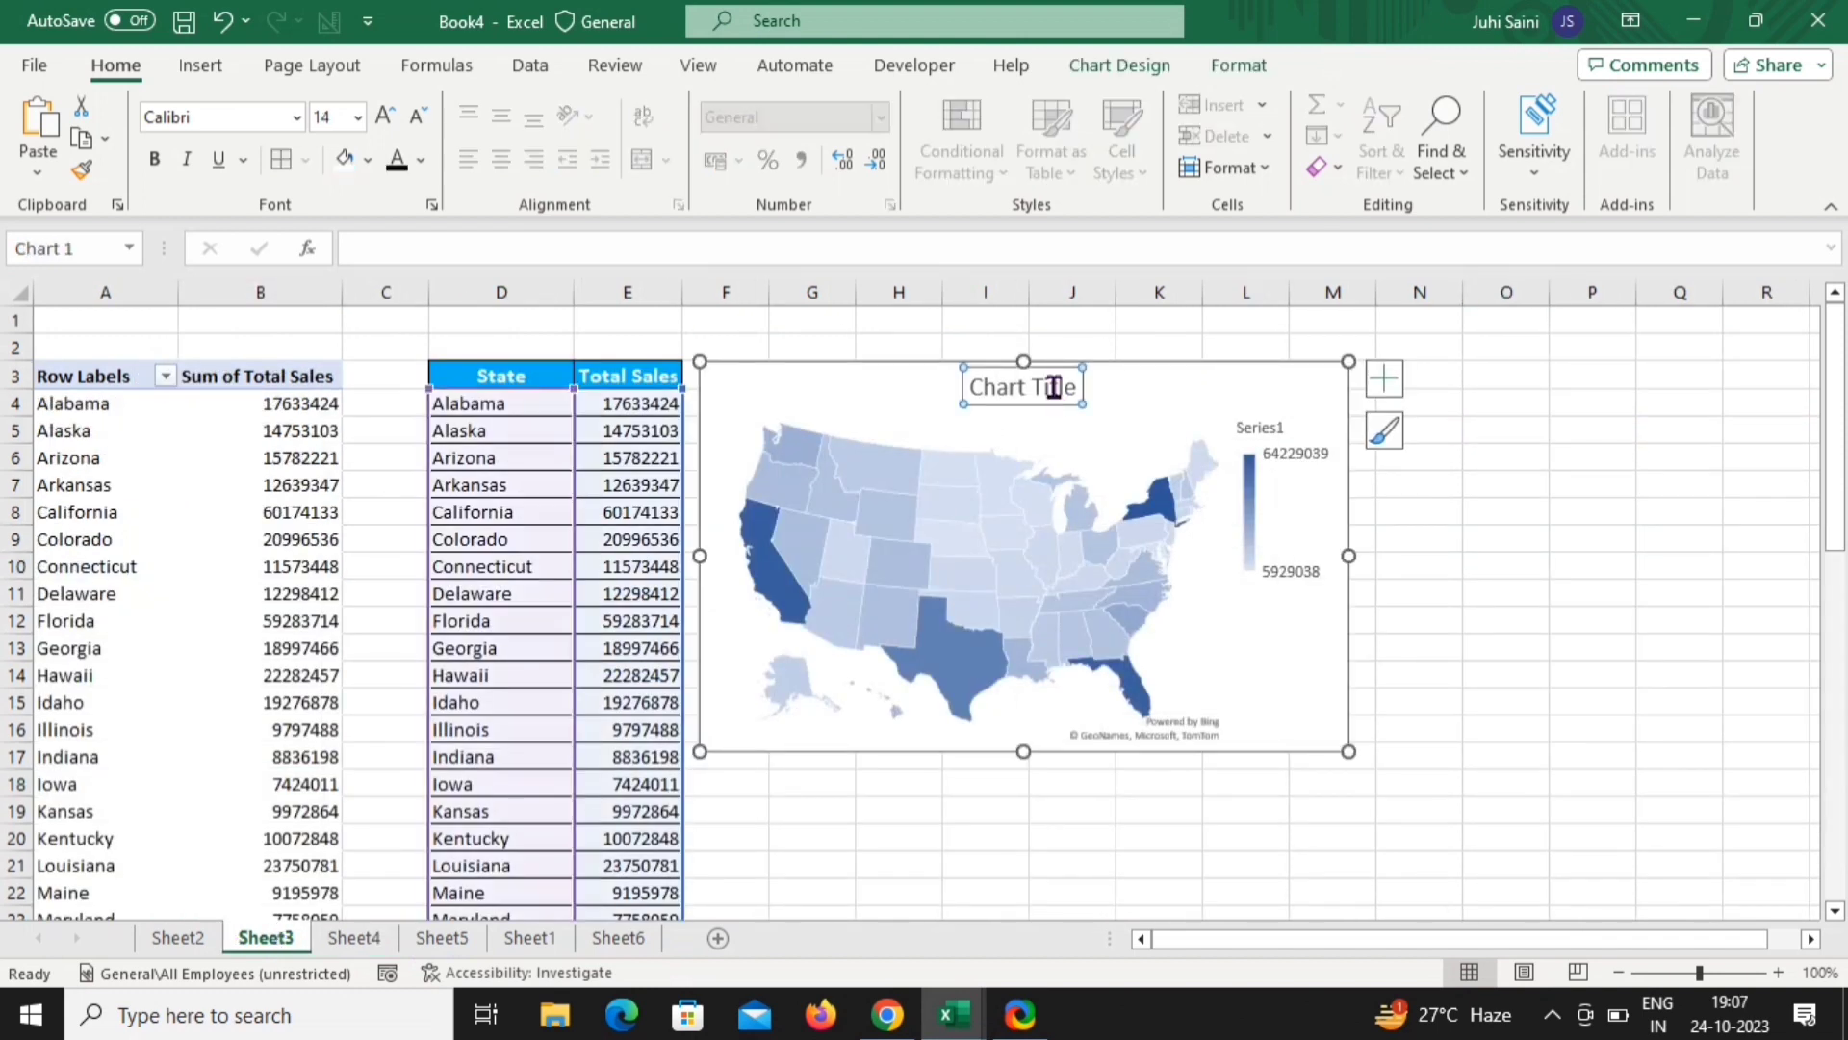
{"action": "key", "text": "Delete"}
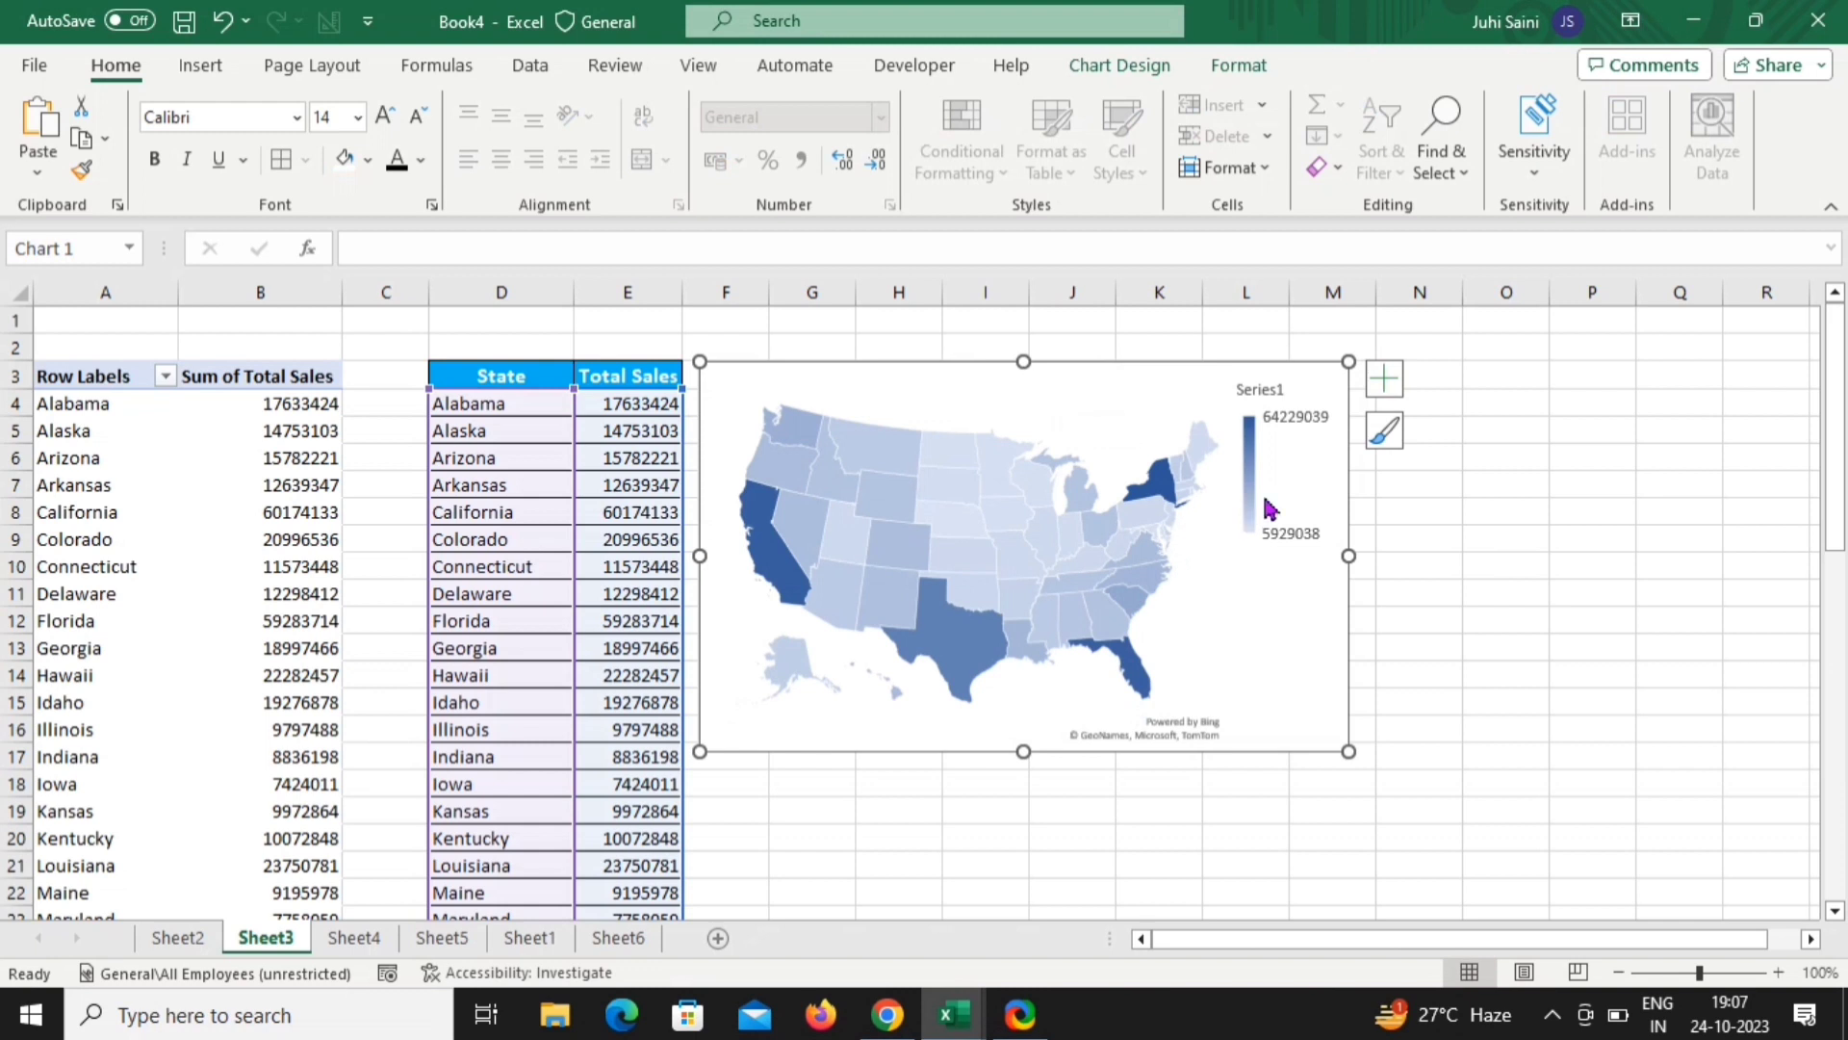
{"action": "left_click", "coordinate": [1251, 509]}
{"action": "key", "text": "Delete"}
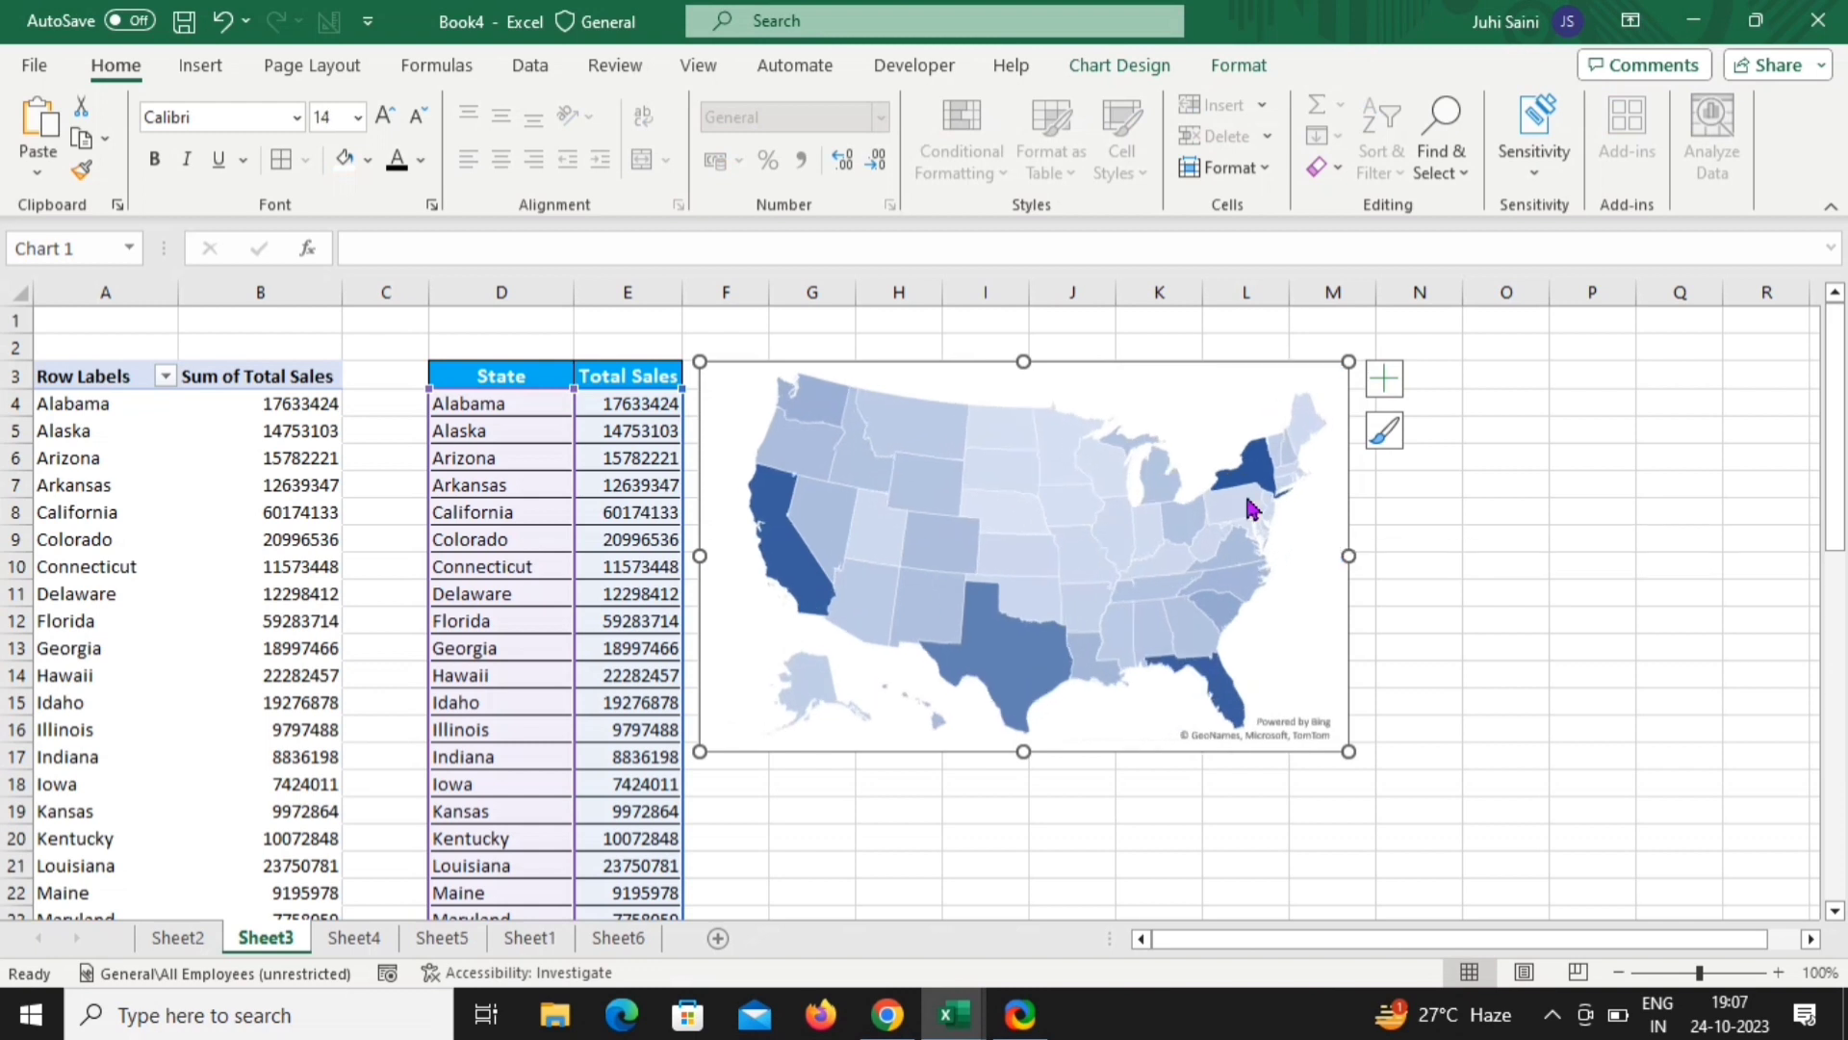
Copy the state sales map chart from Sheet3 and paste it onto the dashboard on Sheet6
{"action": "left_click", "coordinate": [1306, 732]}
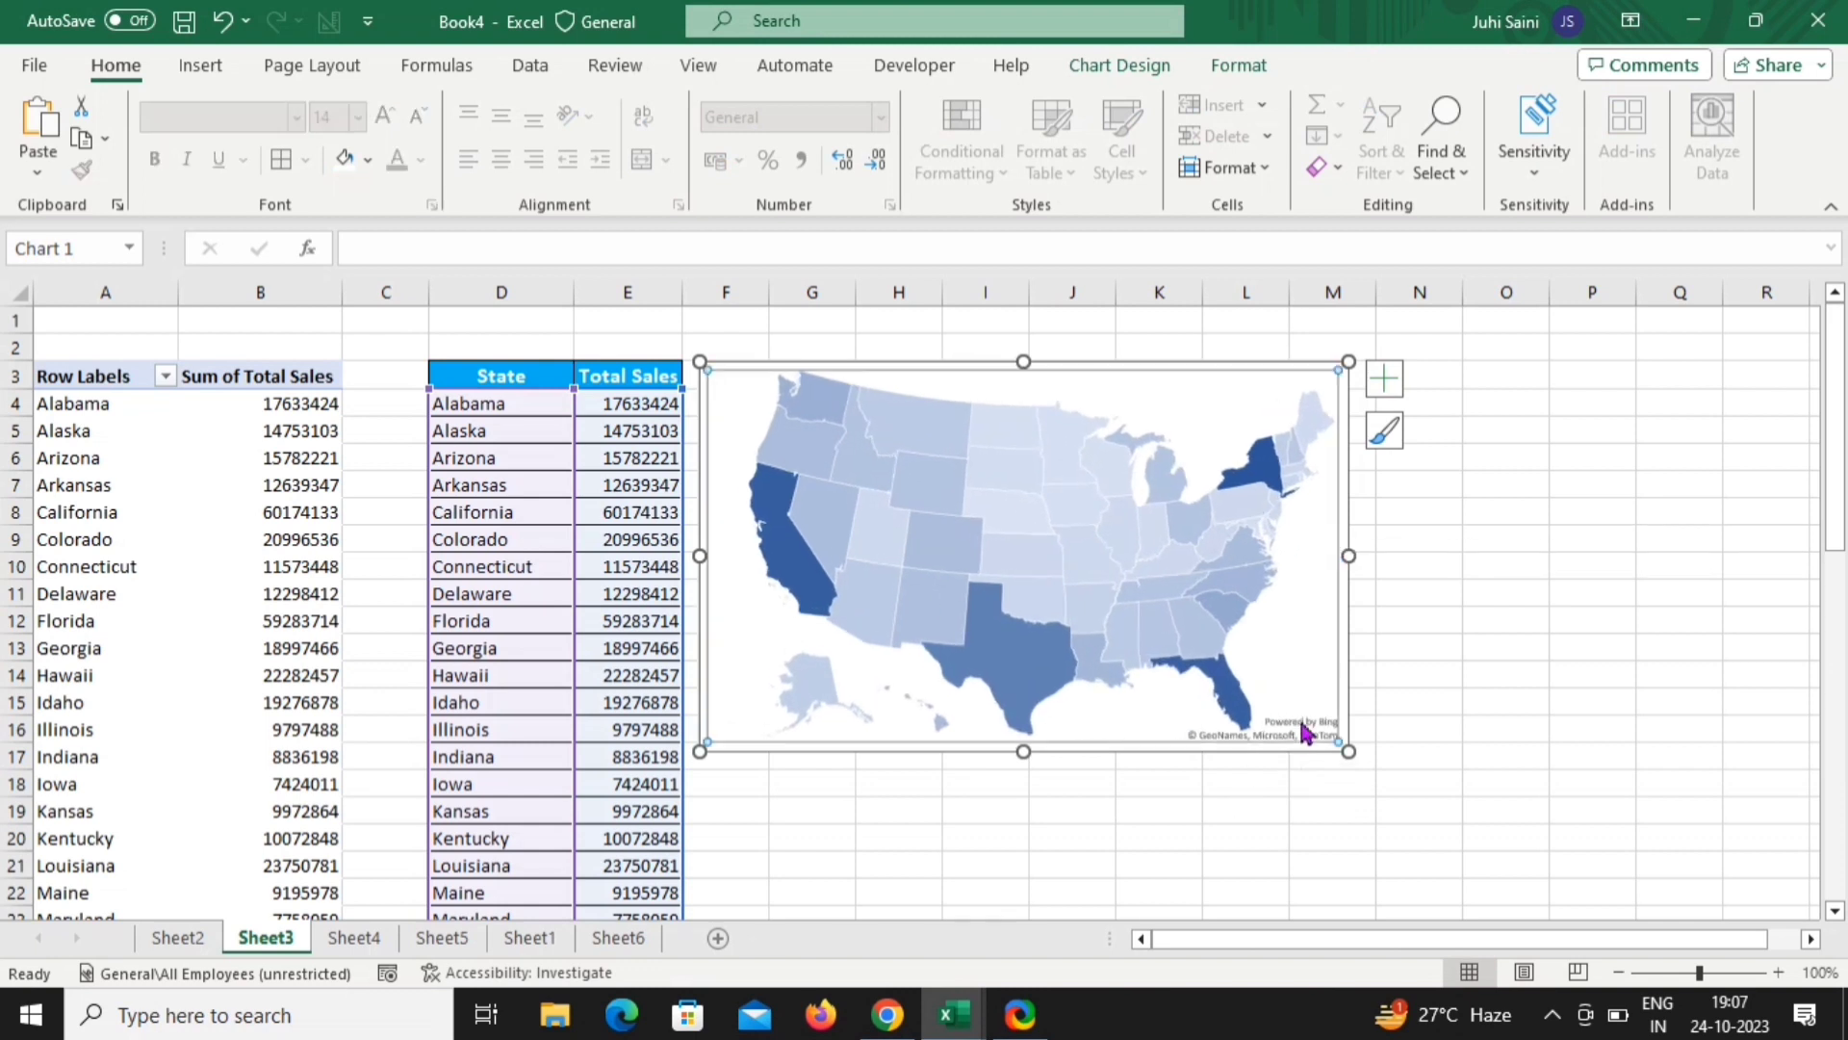
{"action": "left_click", "coordinate": [1221, 362]}
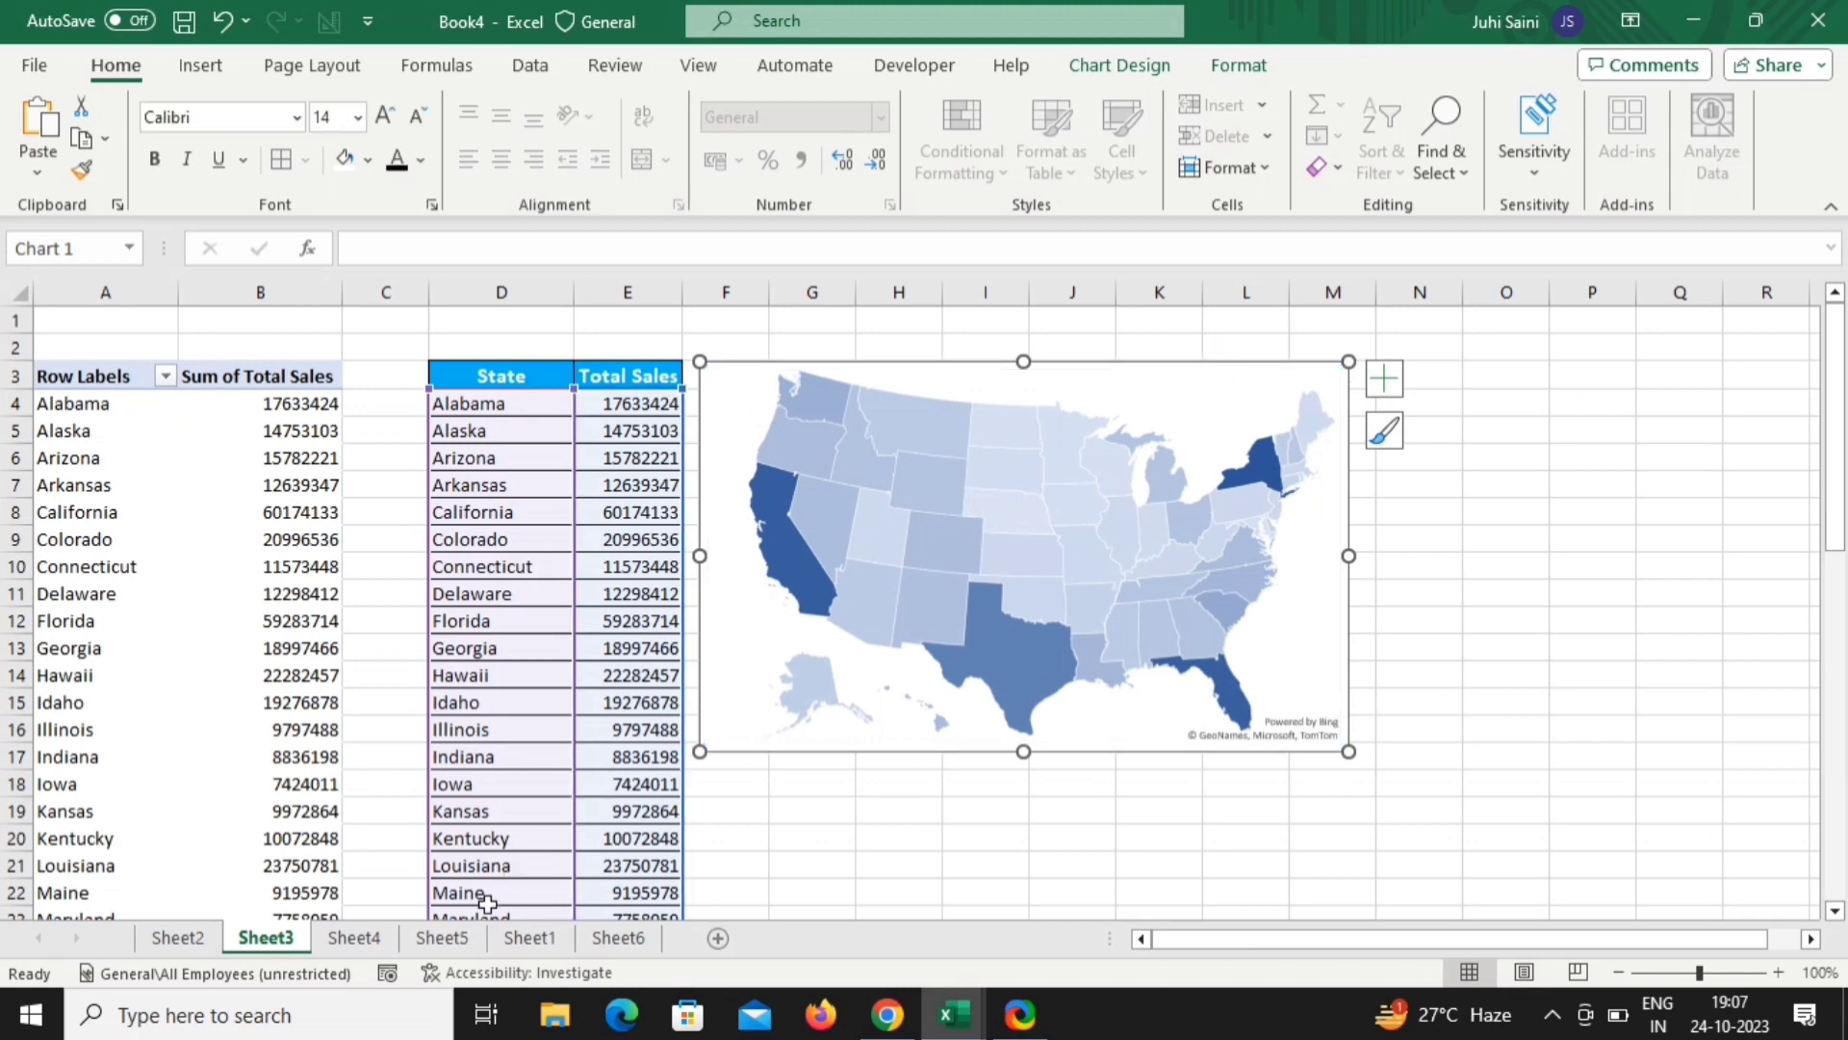
{"action": "left_click", "coordinate": [609, 936]}
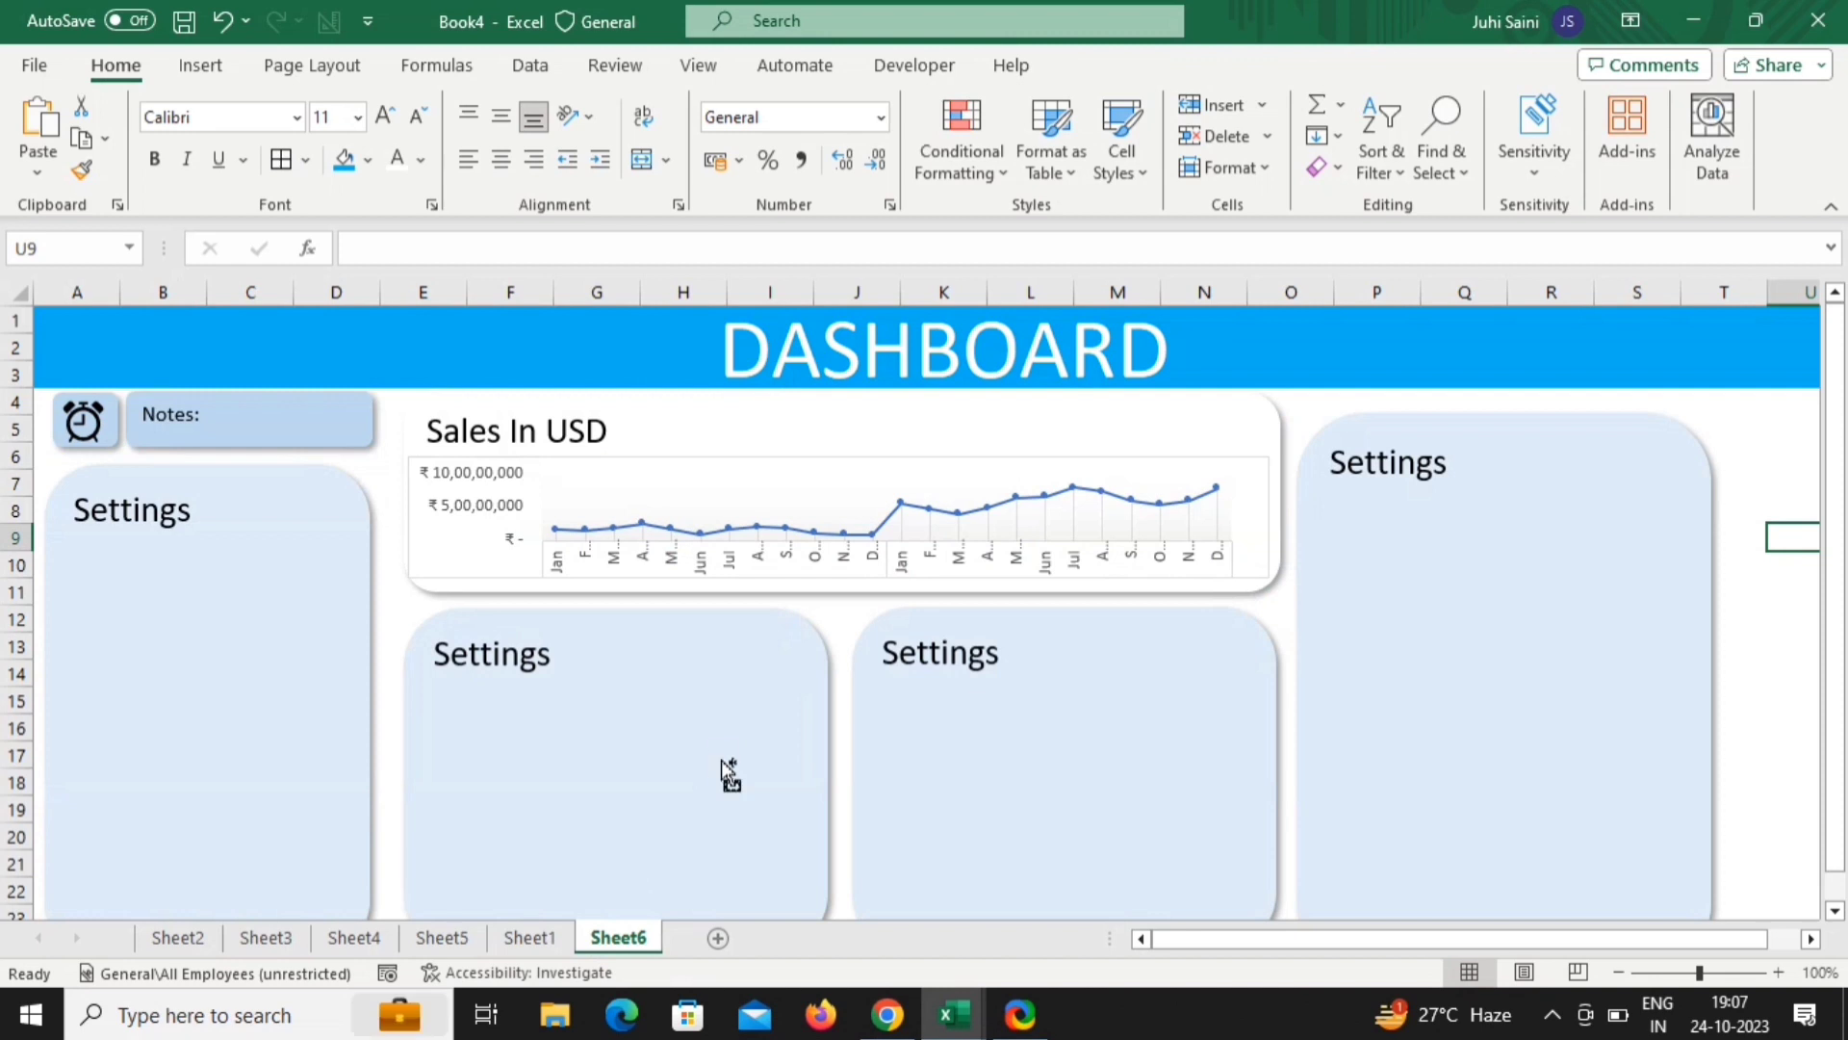
{"action": "key", "text": "ctrl+v"}
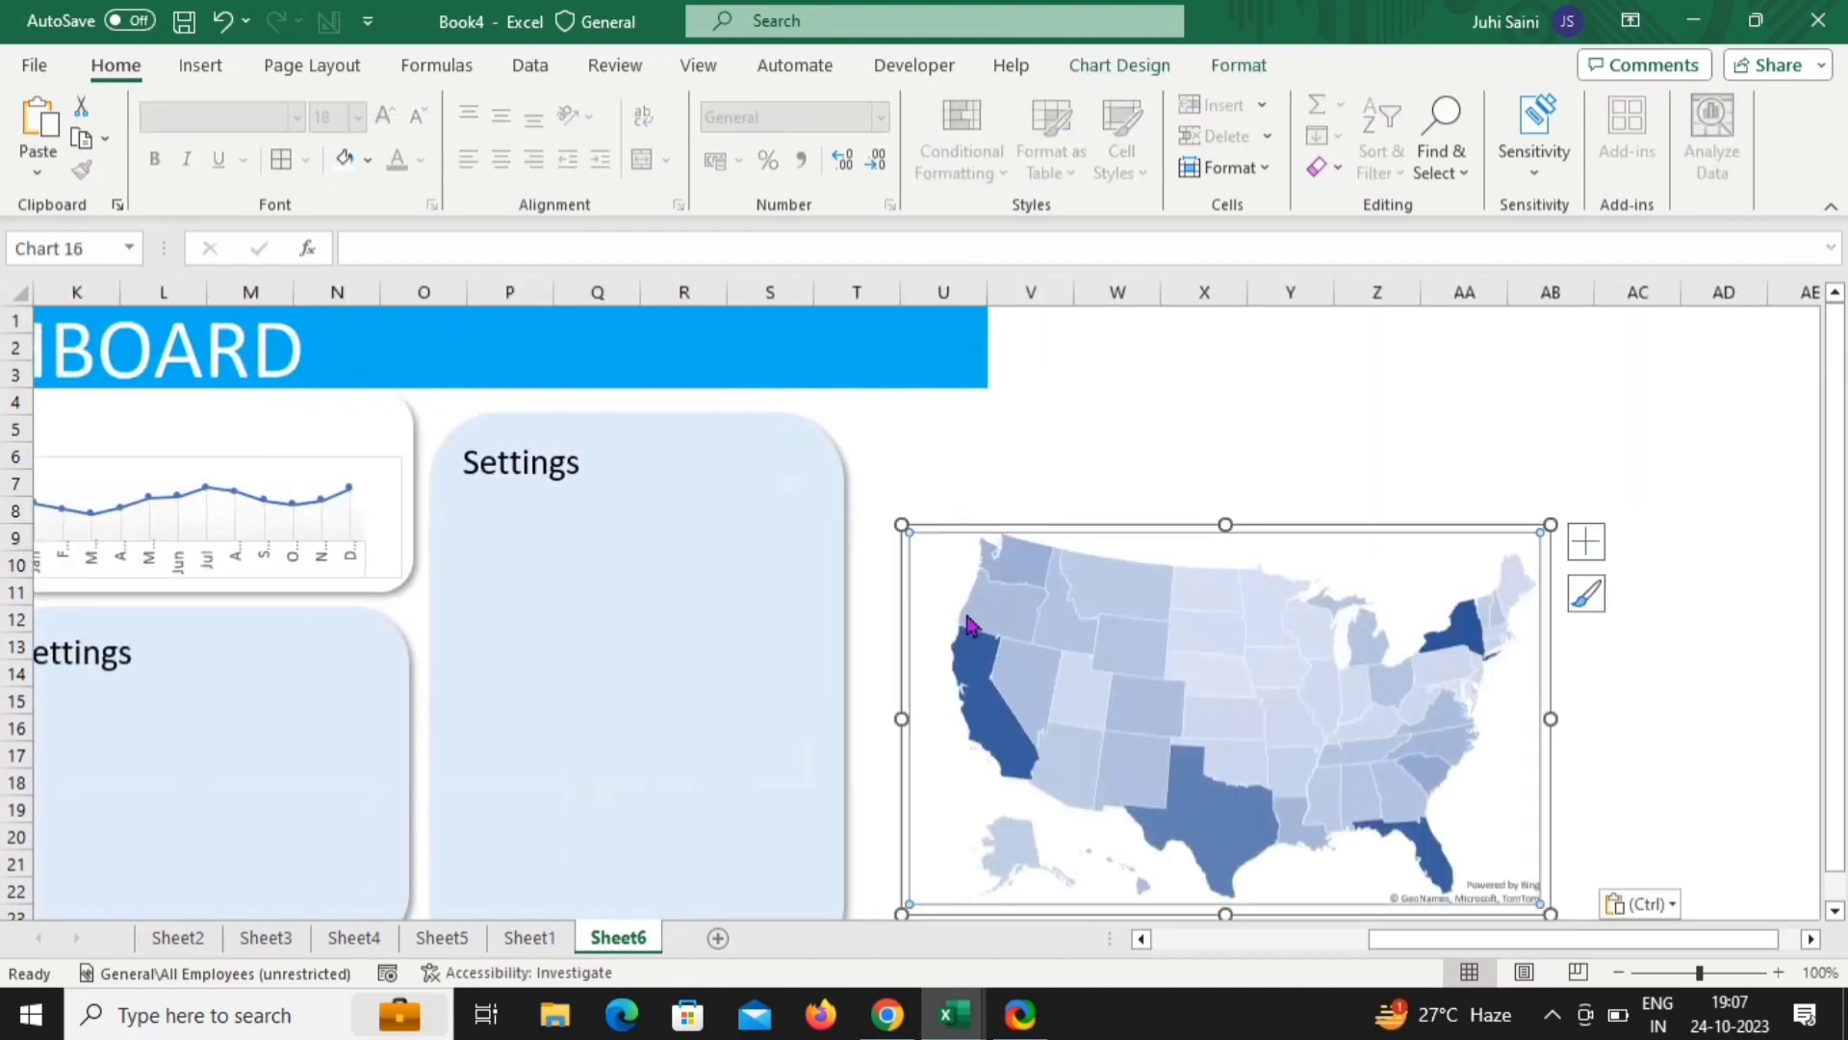
Move the map chart into the Settings panel directly below the line chart and shrink it to fit inside that panel
{"action": "left_click_drag", "start_coordinate": [1030, 528], "coordinate": [485, 547]}
{"action": "scroll", "coordinate": [1187, 496], "scroll_direction": "down", "scroll_amount": 5}
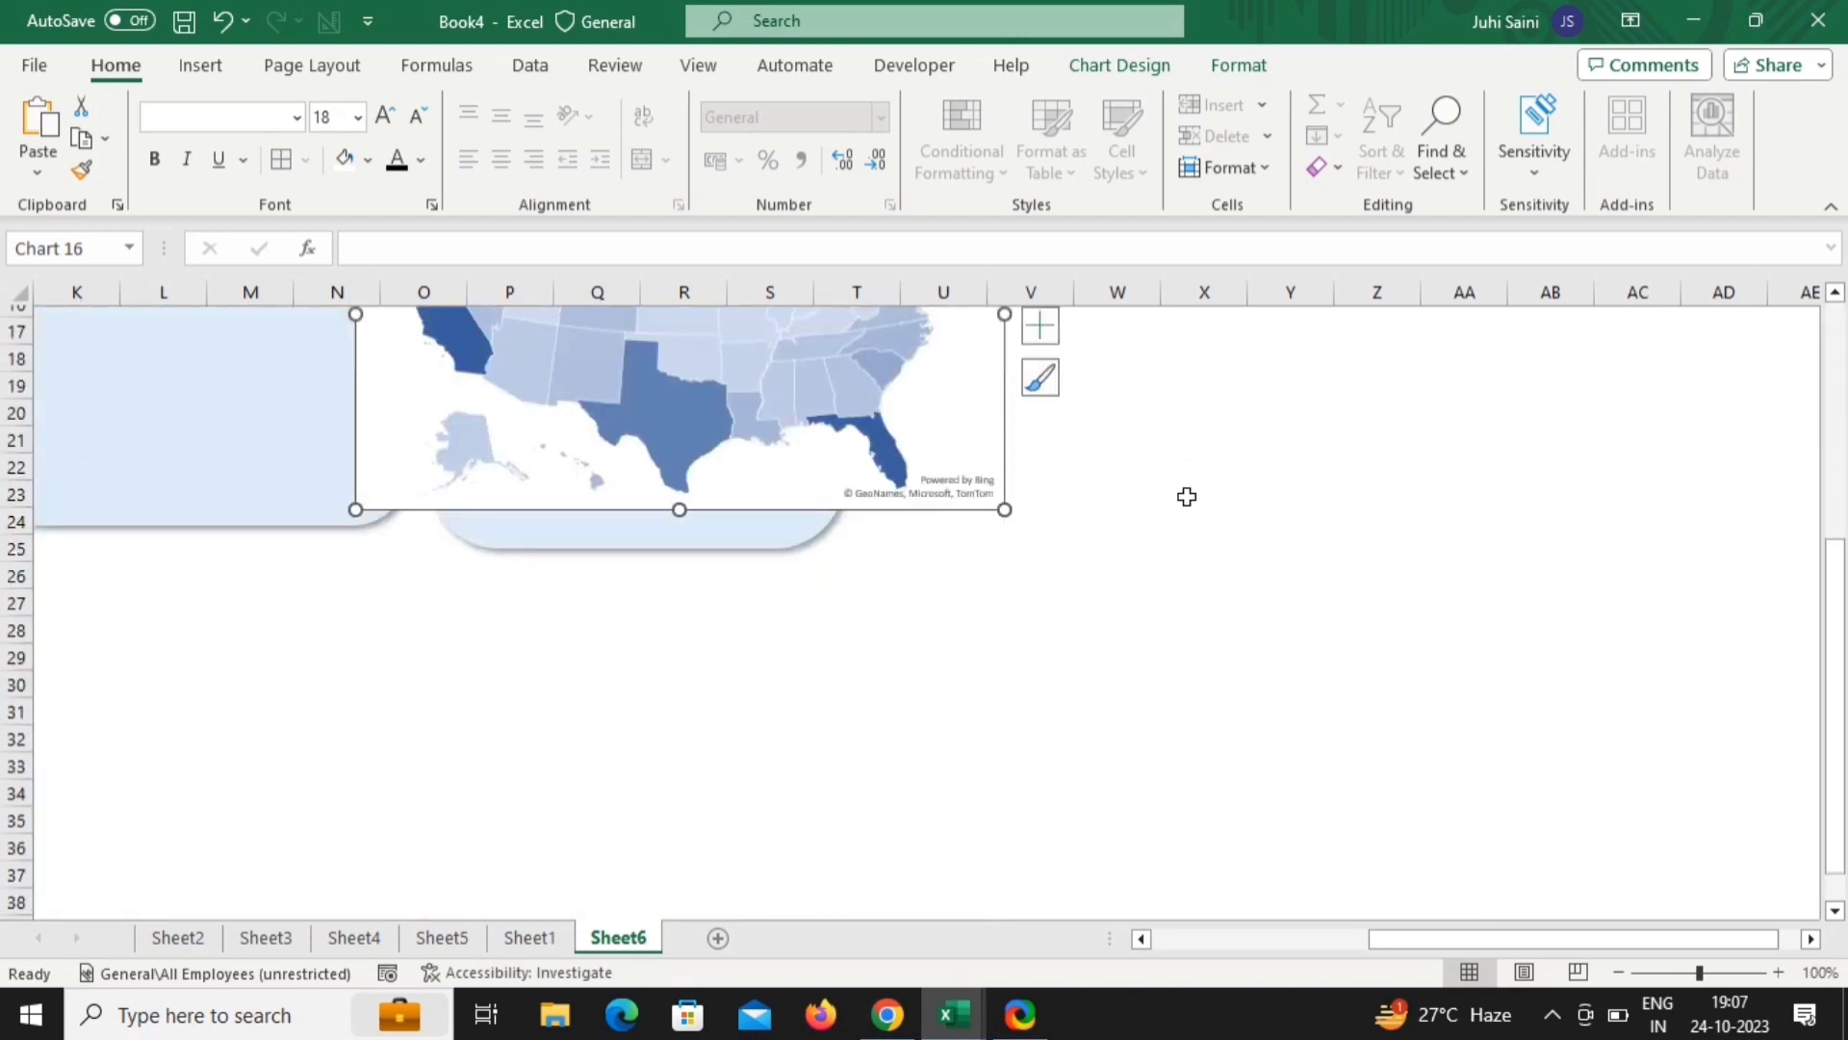
{"action": "scroll", "coordinate": [983, 781], "scroll_direction": "left", "scroll_amount": 3}
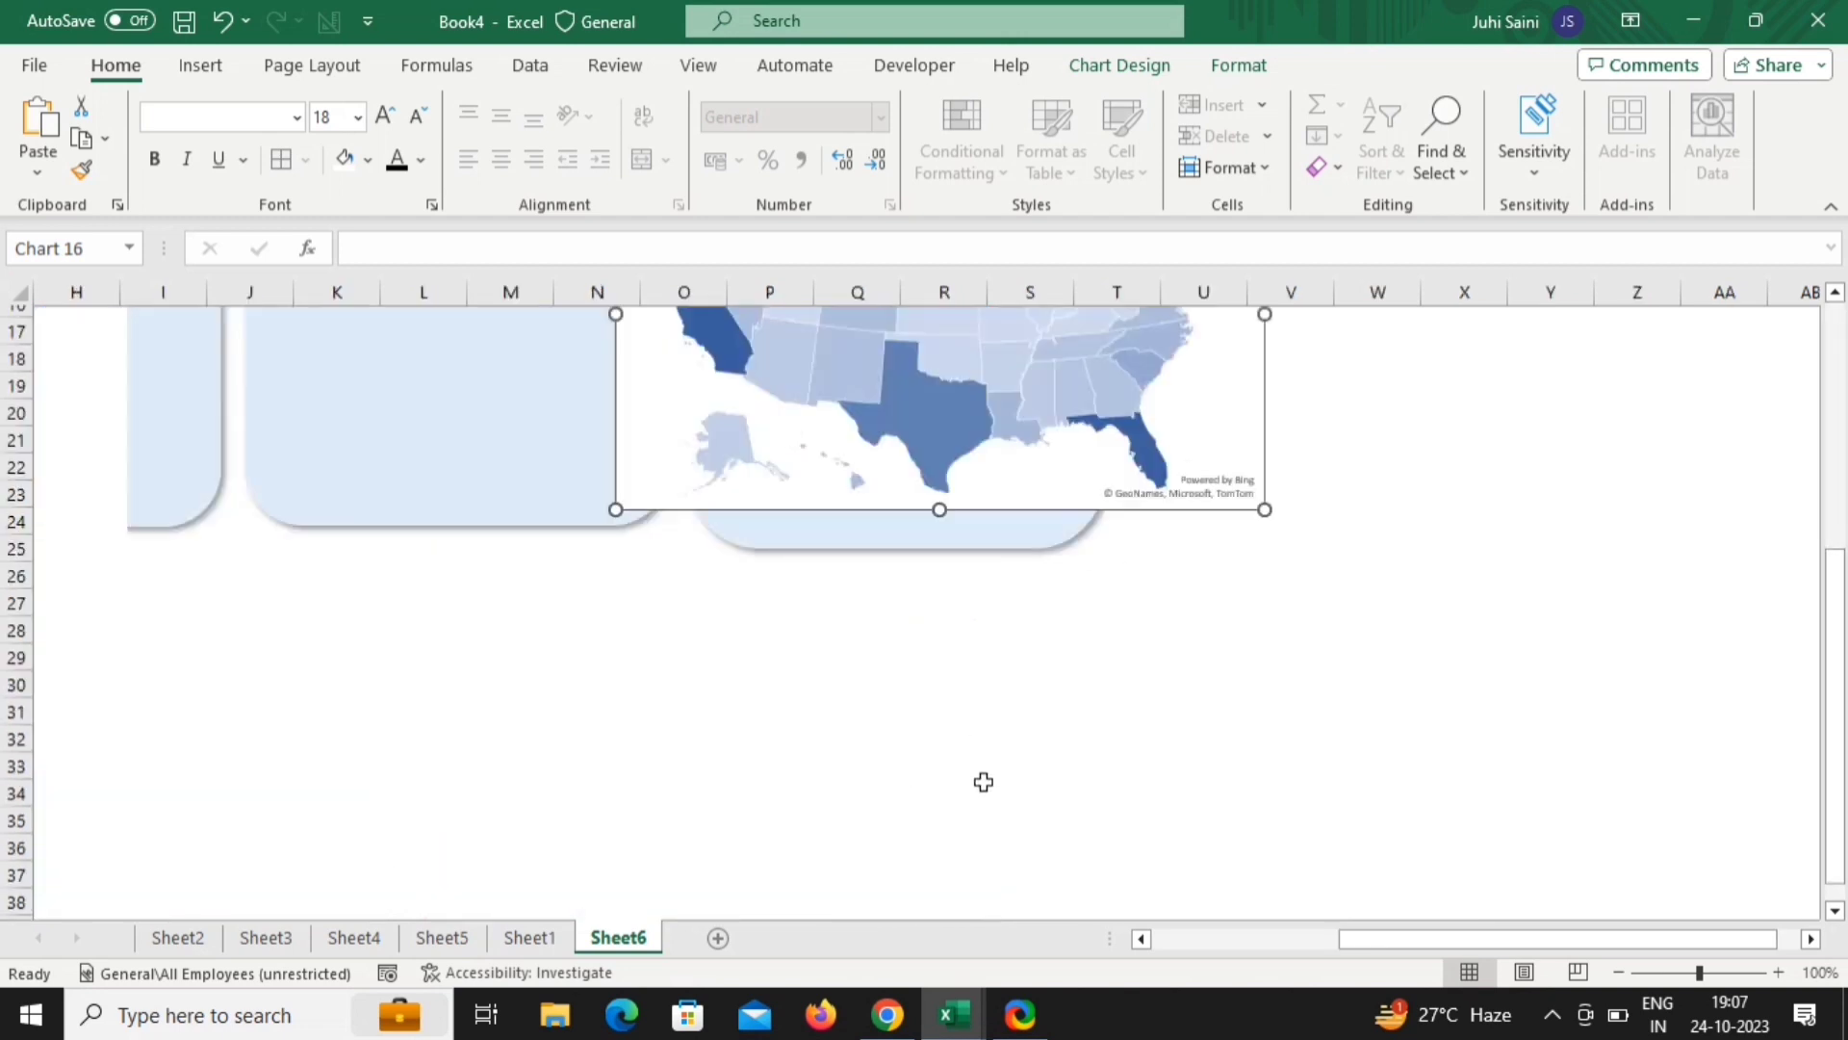
{"action": "scroll", "coordinate": [983, 782], "scroll_direction": "up", "scroll_amount": 4}
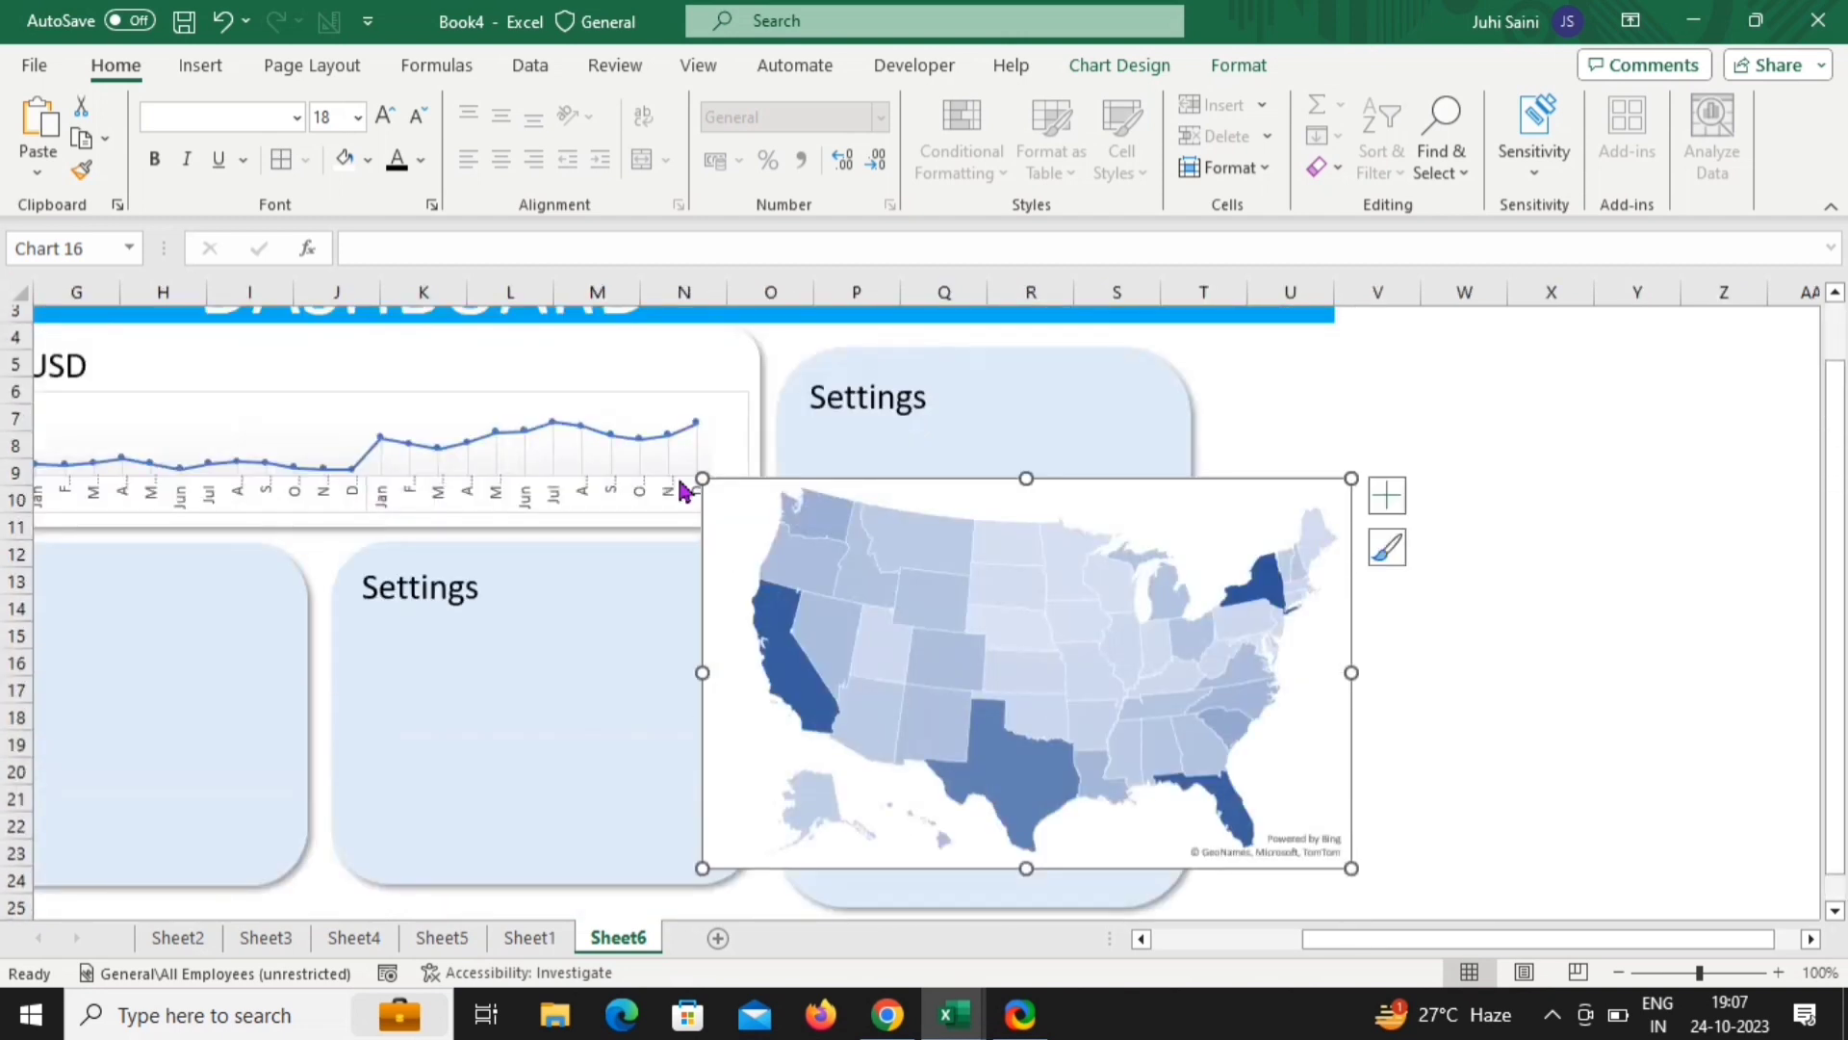
{"action": "left_click_drag", "start_coordinate": [734, 497], "coordinate": [254, 524]}
{"action": "left_click_drag", "start_coordinate": [953, 483], "coordinate": [648, 706]}
{"action": "scroll", "coordinate": [276, 537], "scroll_direction": "left", "scroll_amount": 4}
{"action": "left_click_drag", "start_coordinate": [788, 706], "coordinate": [376, 622]}
{"action": "left_click_drag", "start_coordinate": [616, 839], "coordinate": [640, 863]}
Set the border of the map chart's plot area to No line
{"action": "right_click", "coordinate": [614, 640]}
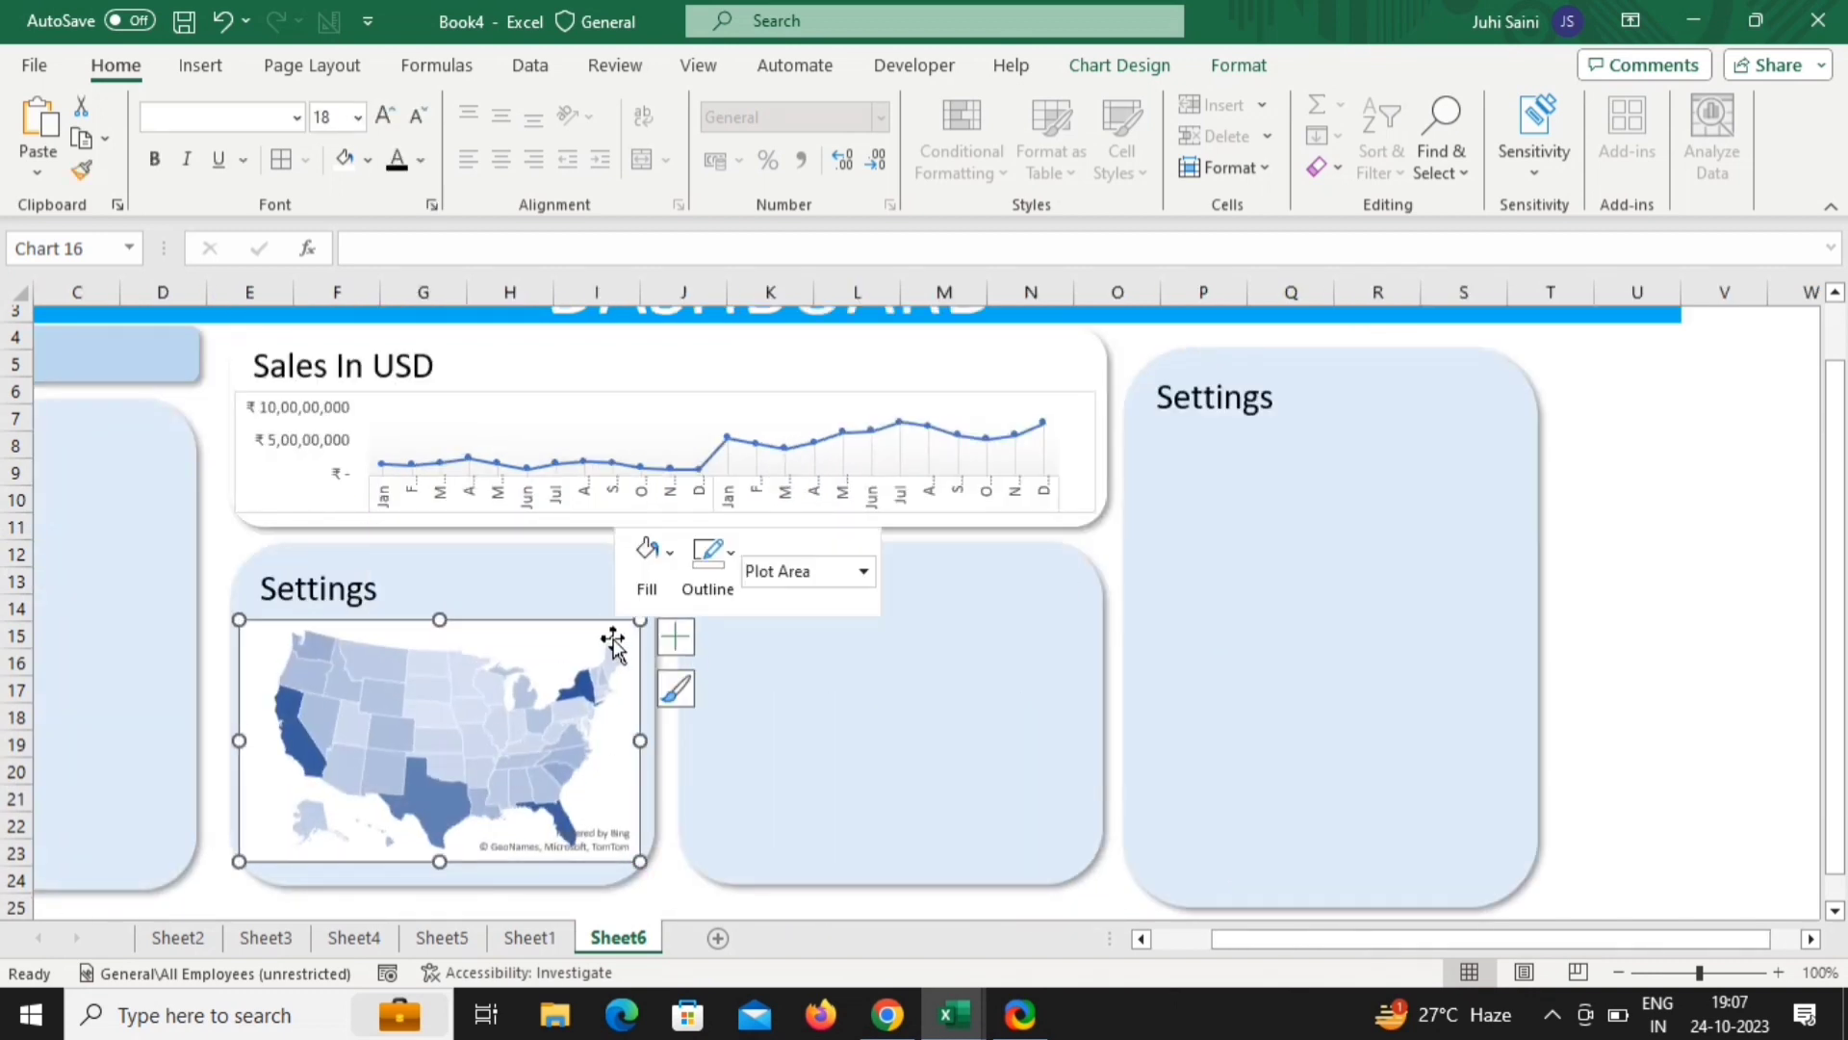
{"action": "left_click", "coordinate": [712, 899]}
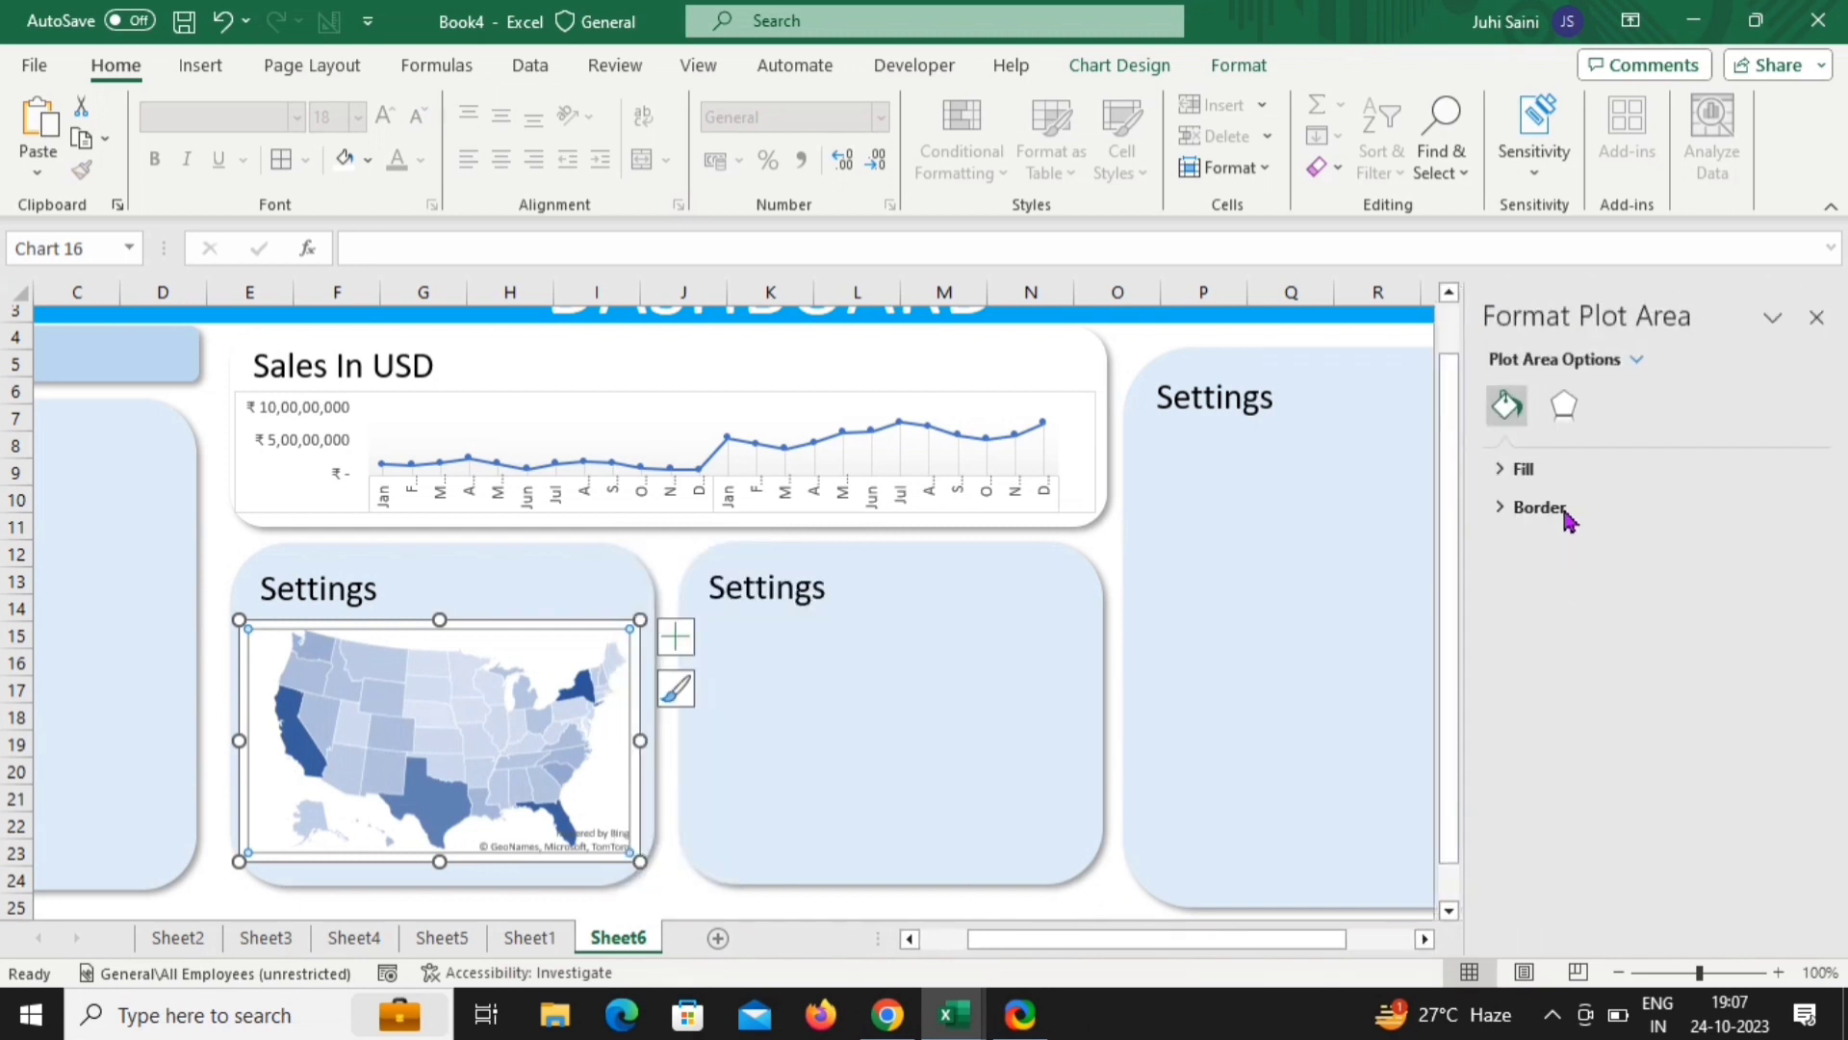
{"action": "left_click", "coordinate": [1540, 507]}
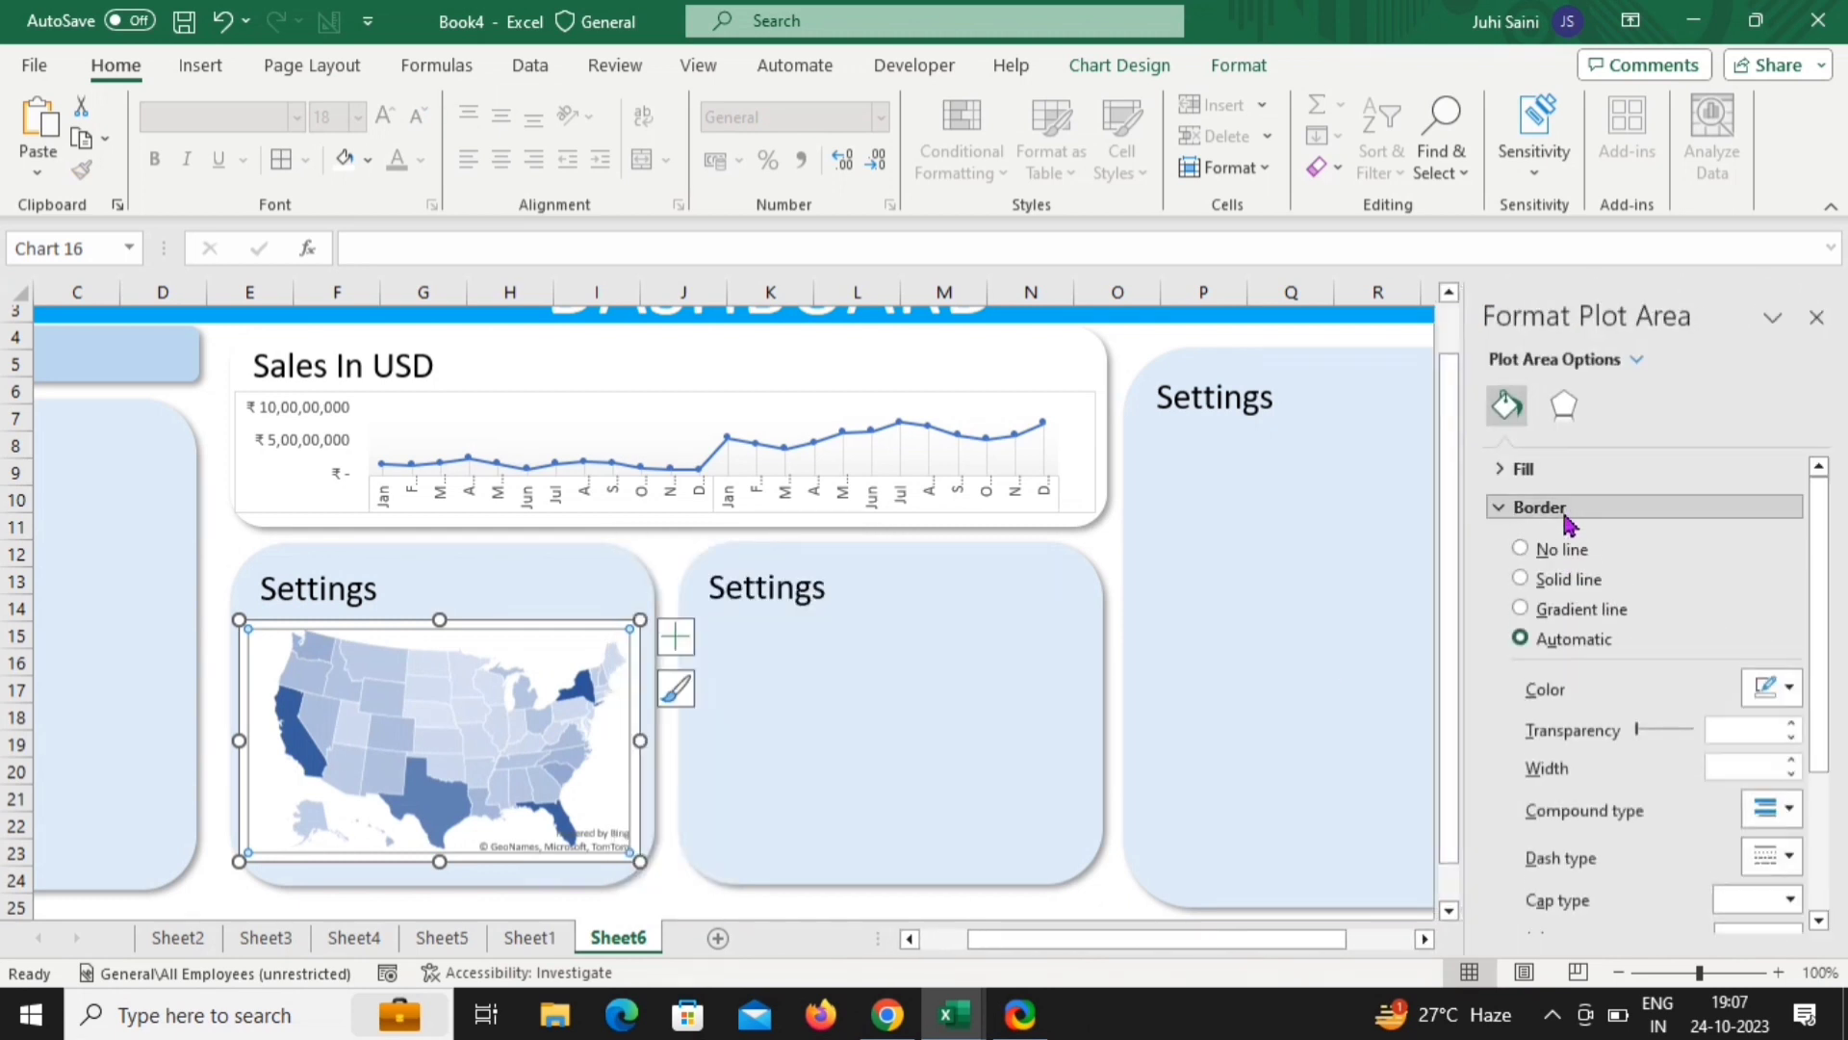
{"action": "left_click", "coordinate": [1521, 549]}
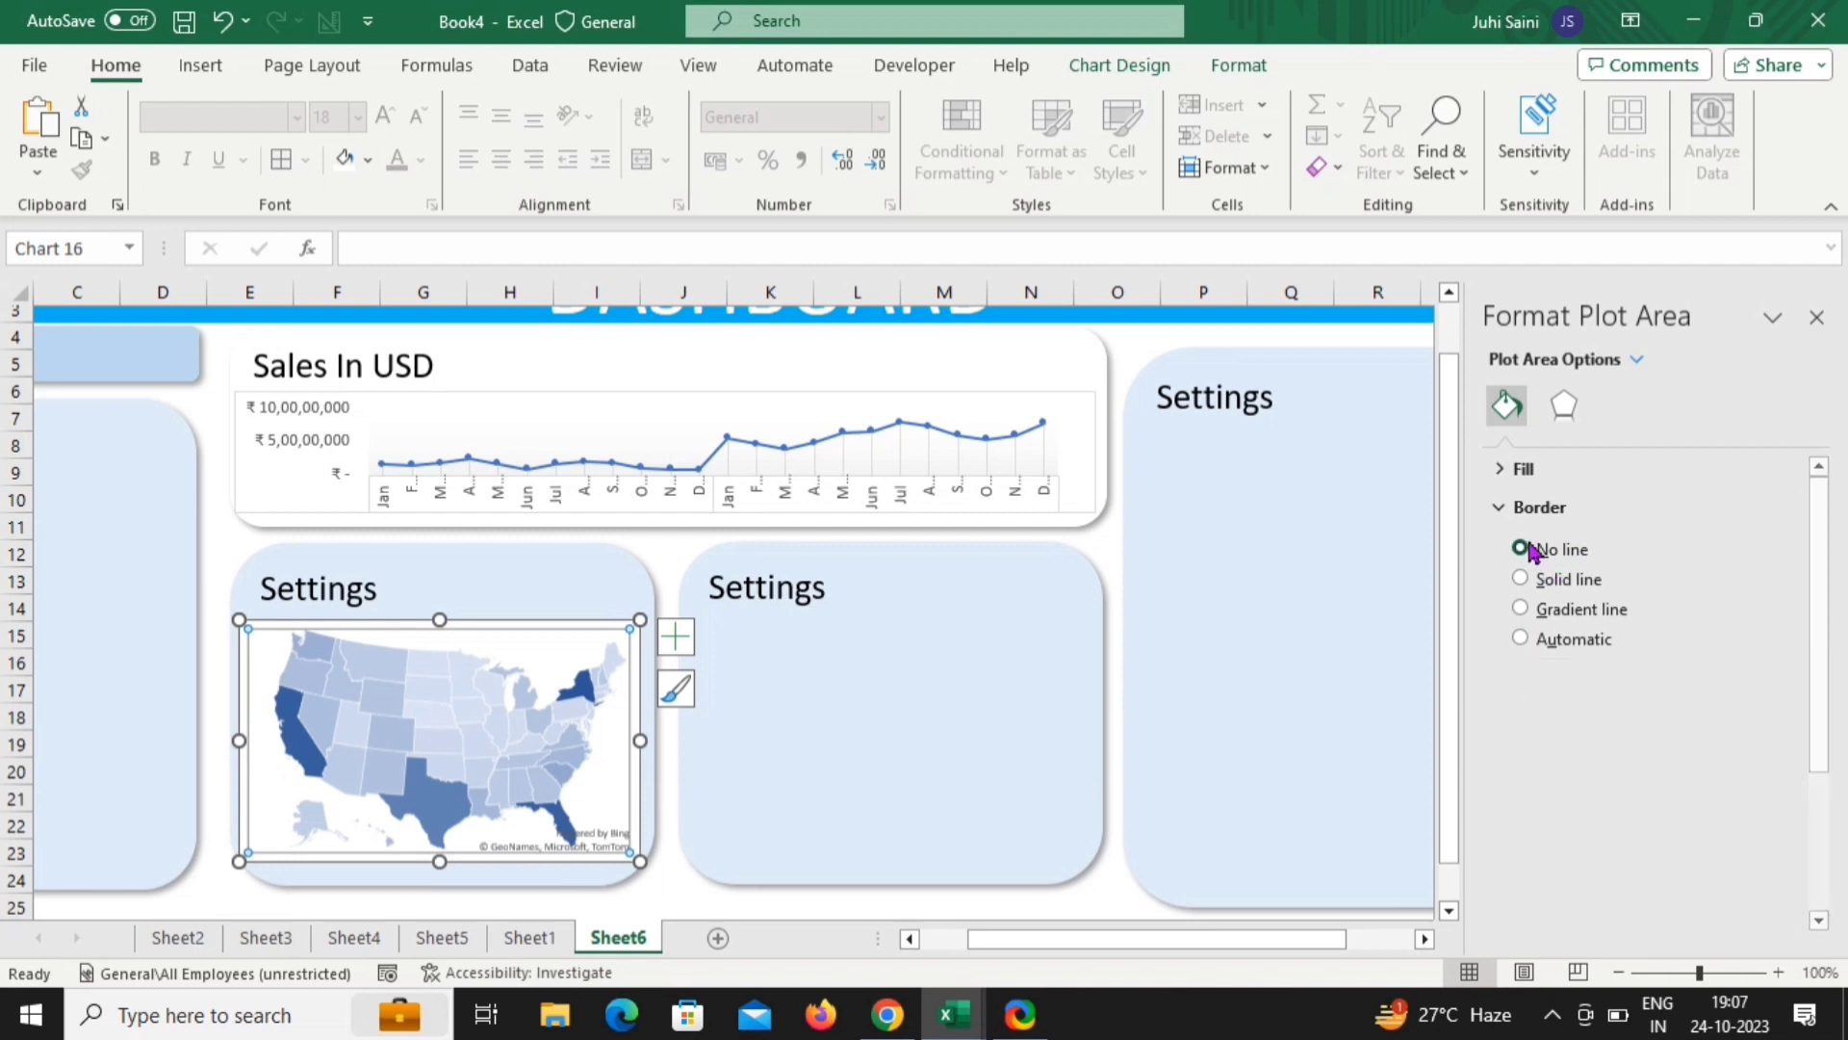
{"action": "left_click", "coordinate": [1818, 317]}
{"action": "left_click", "coordinate": [1754, 468]}
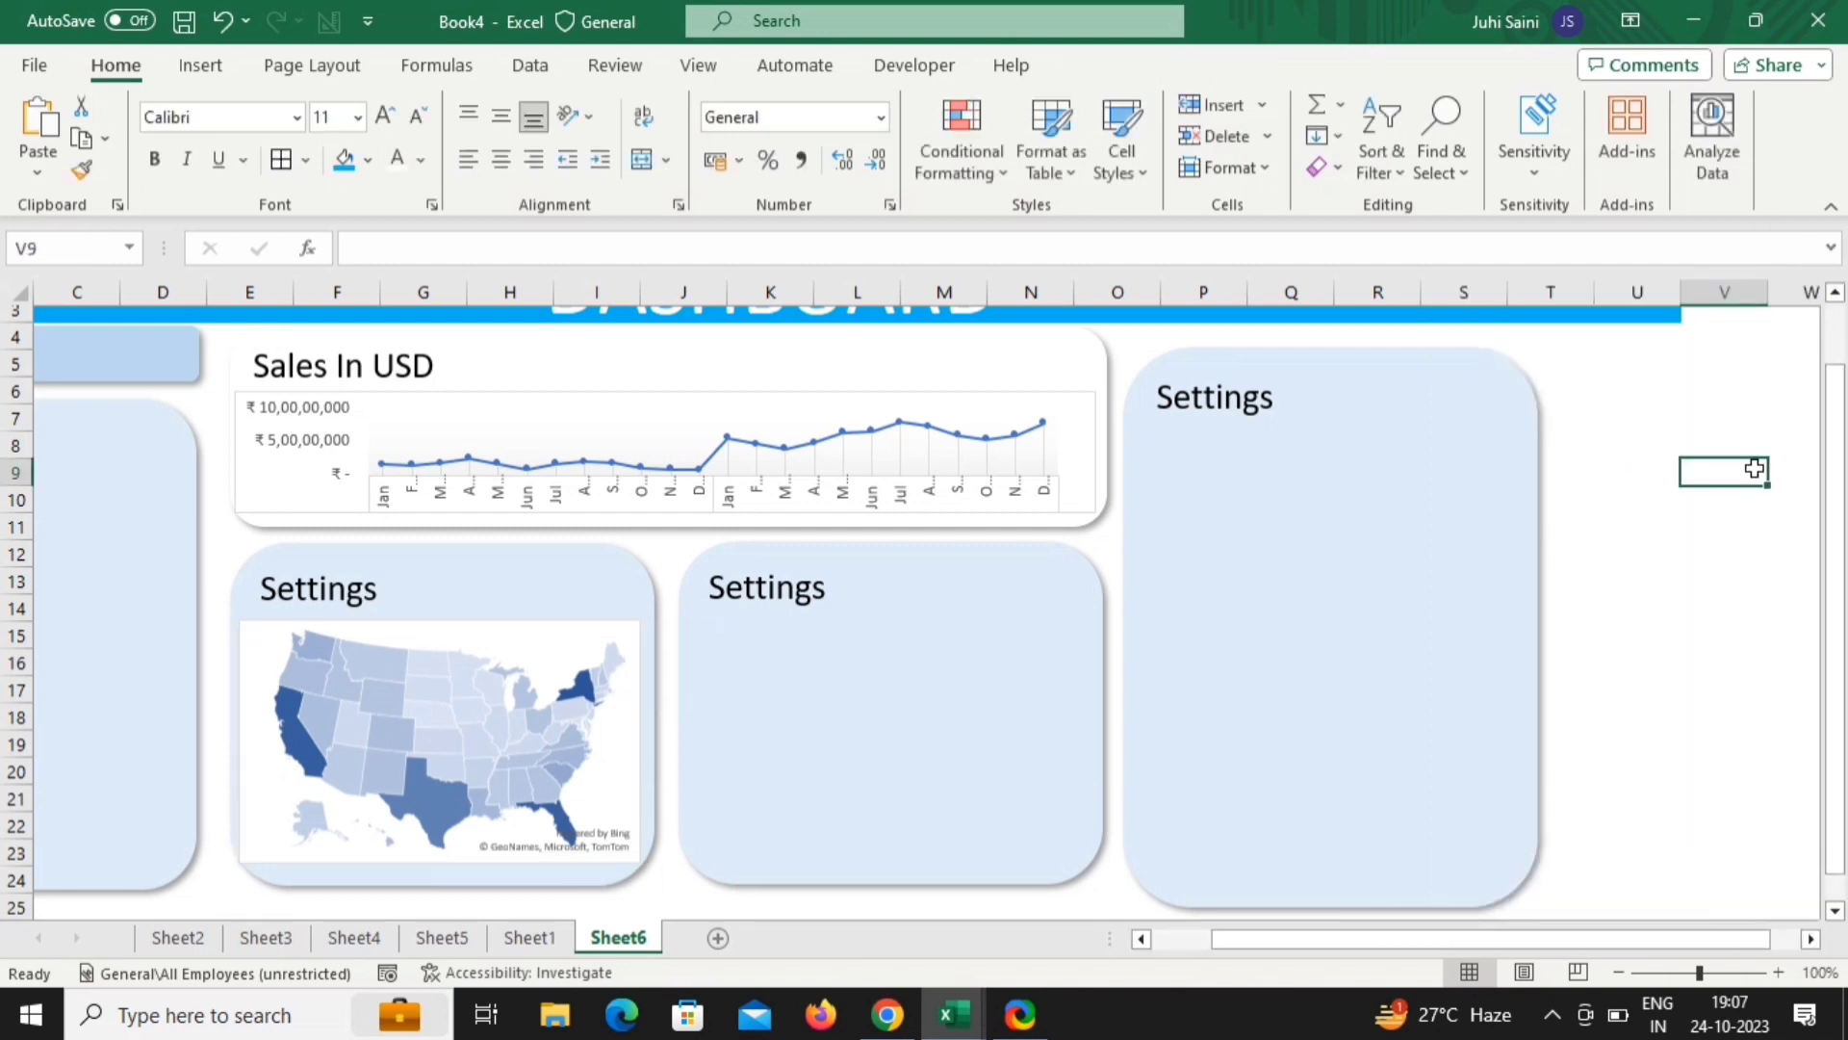
Set the chart area border of the Sales In USD line chart to No line
{"action": "left_click", "coordinate": [1082, 449]}
{"action": "right_click", "coordinate": [1082, 445]}
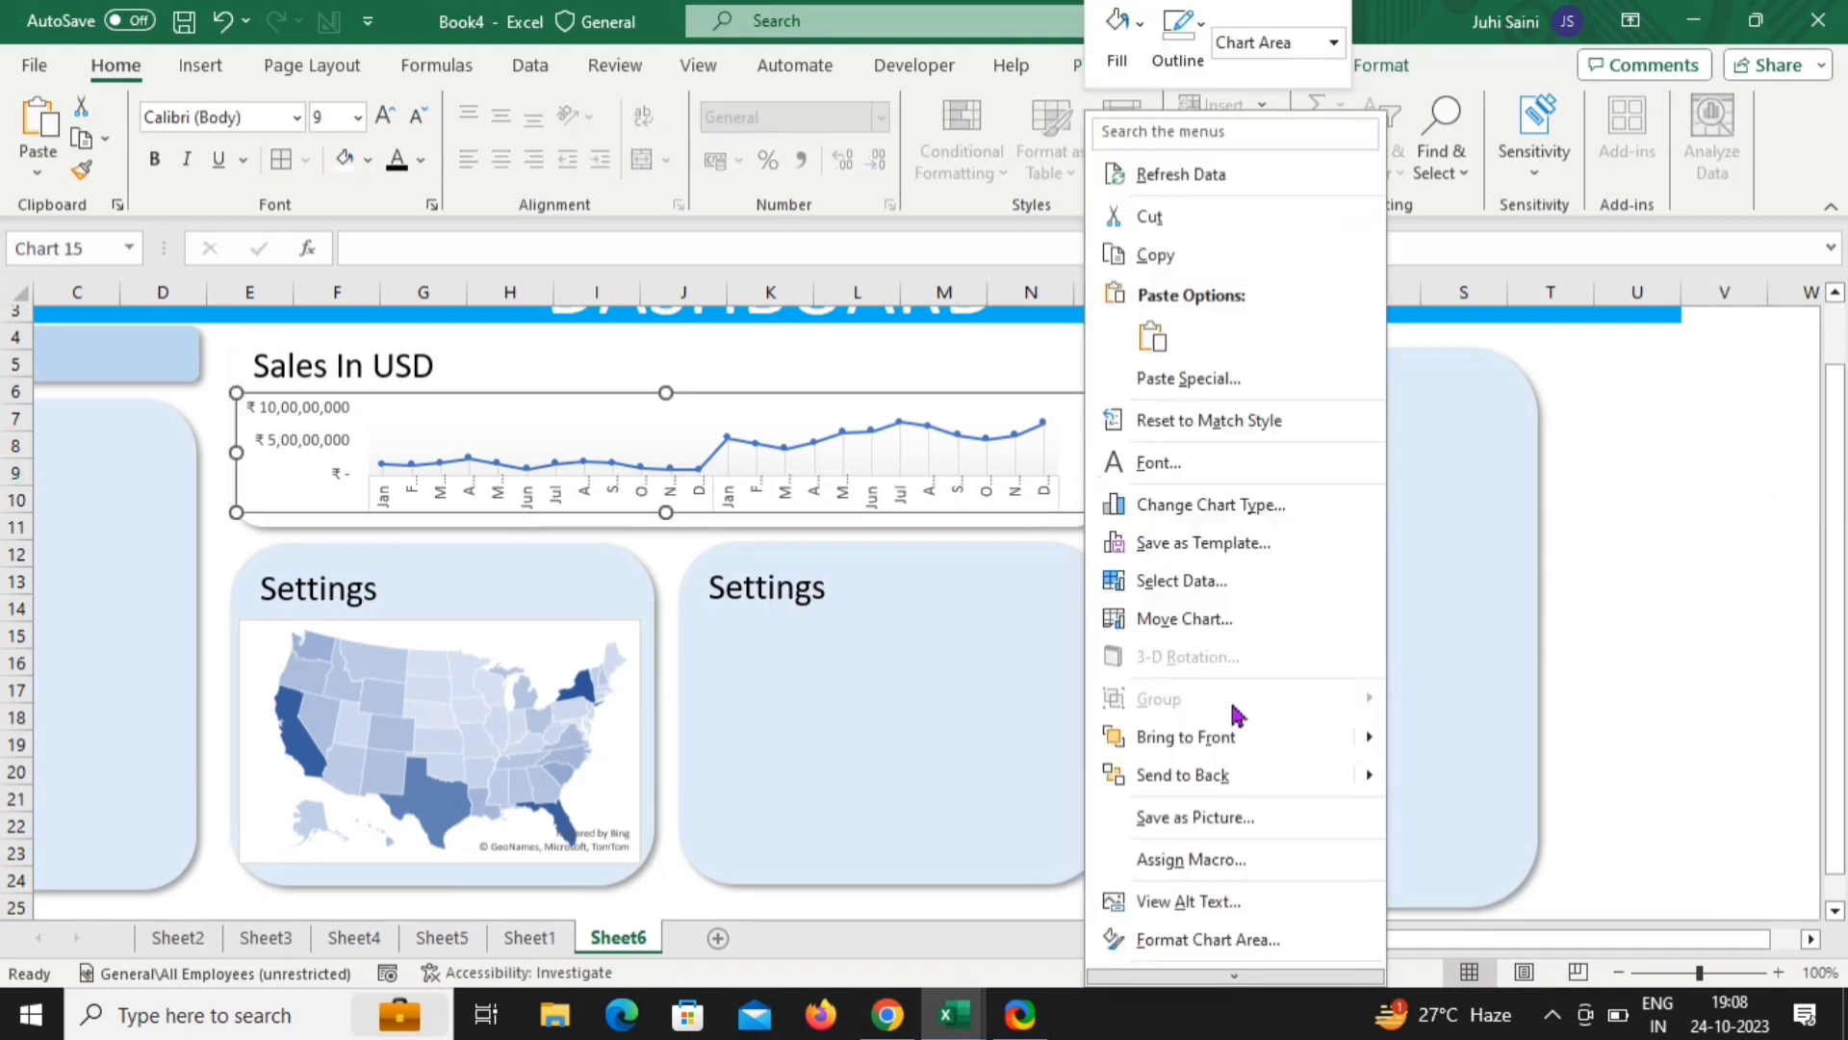
{"action": "left_click", "coordinate": [1297, 946]}
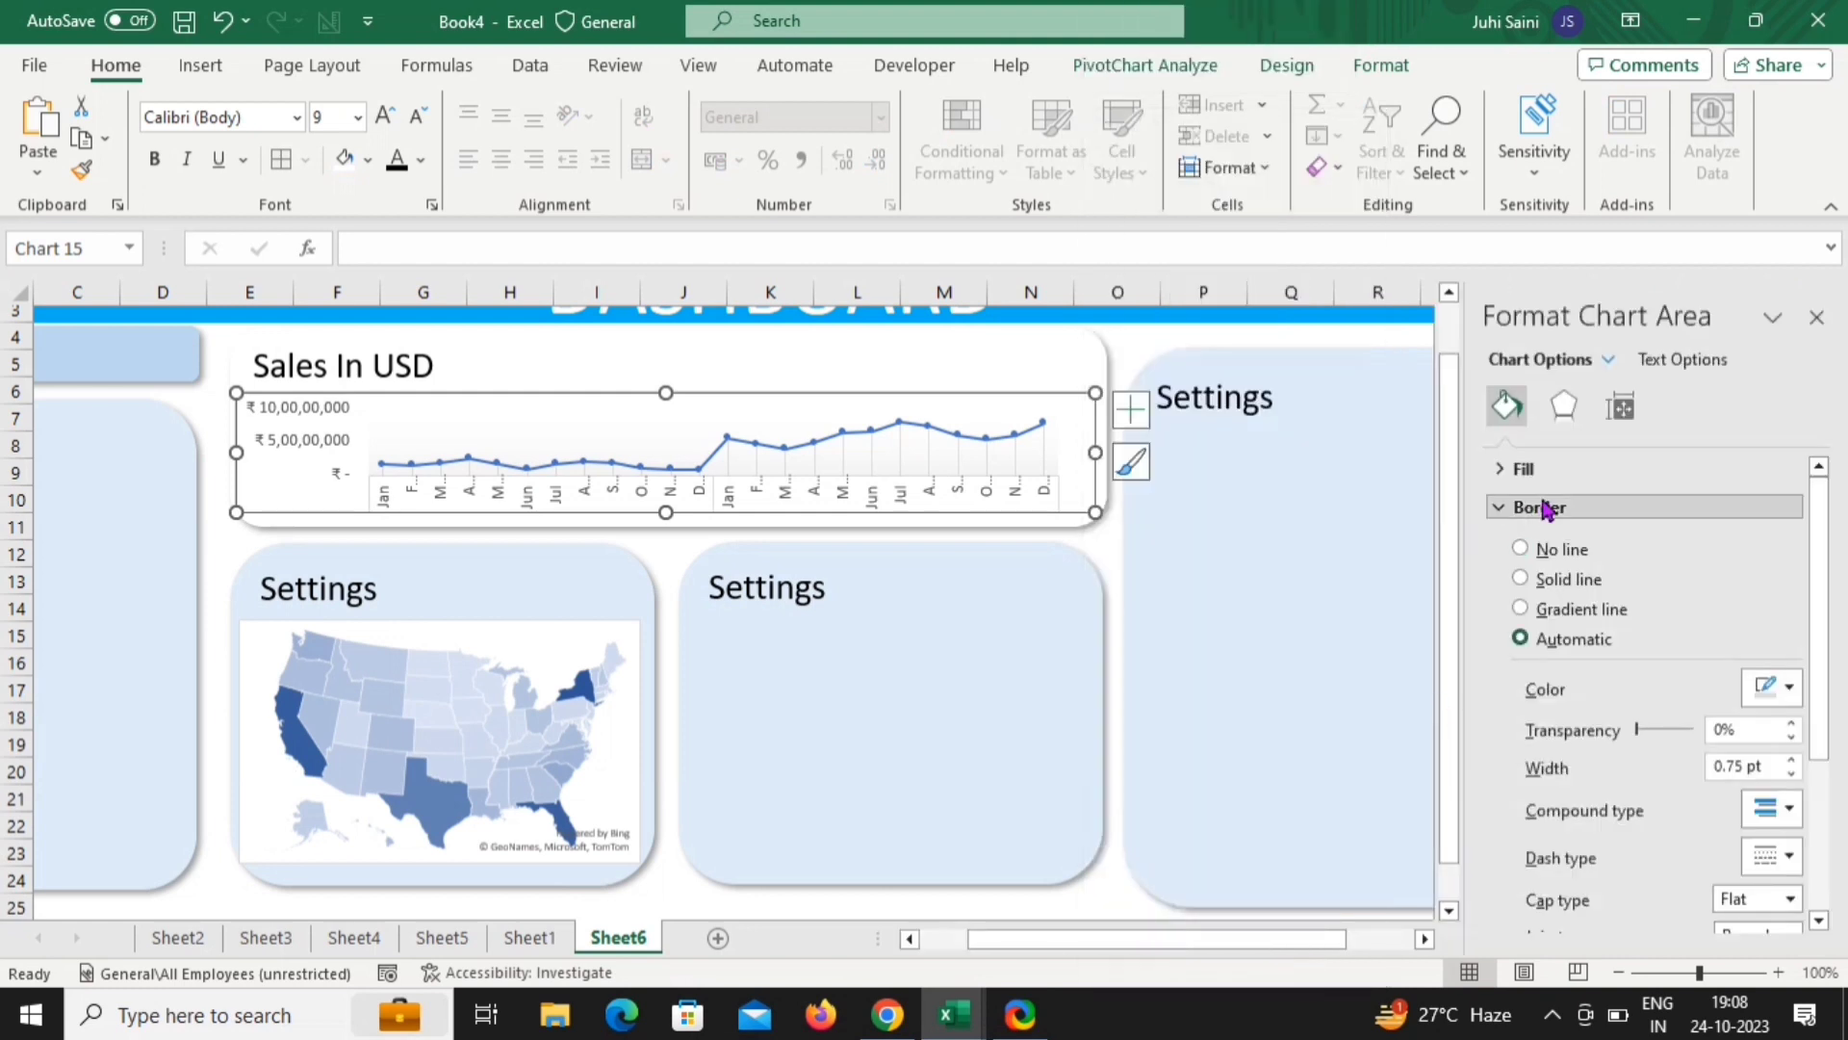
{"action": "left_click", "coordinate": [1544, 505]}
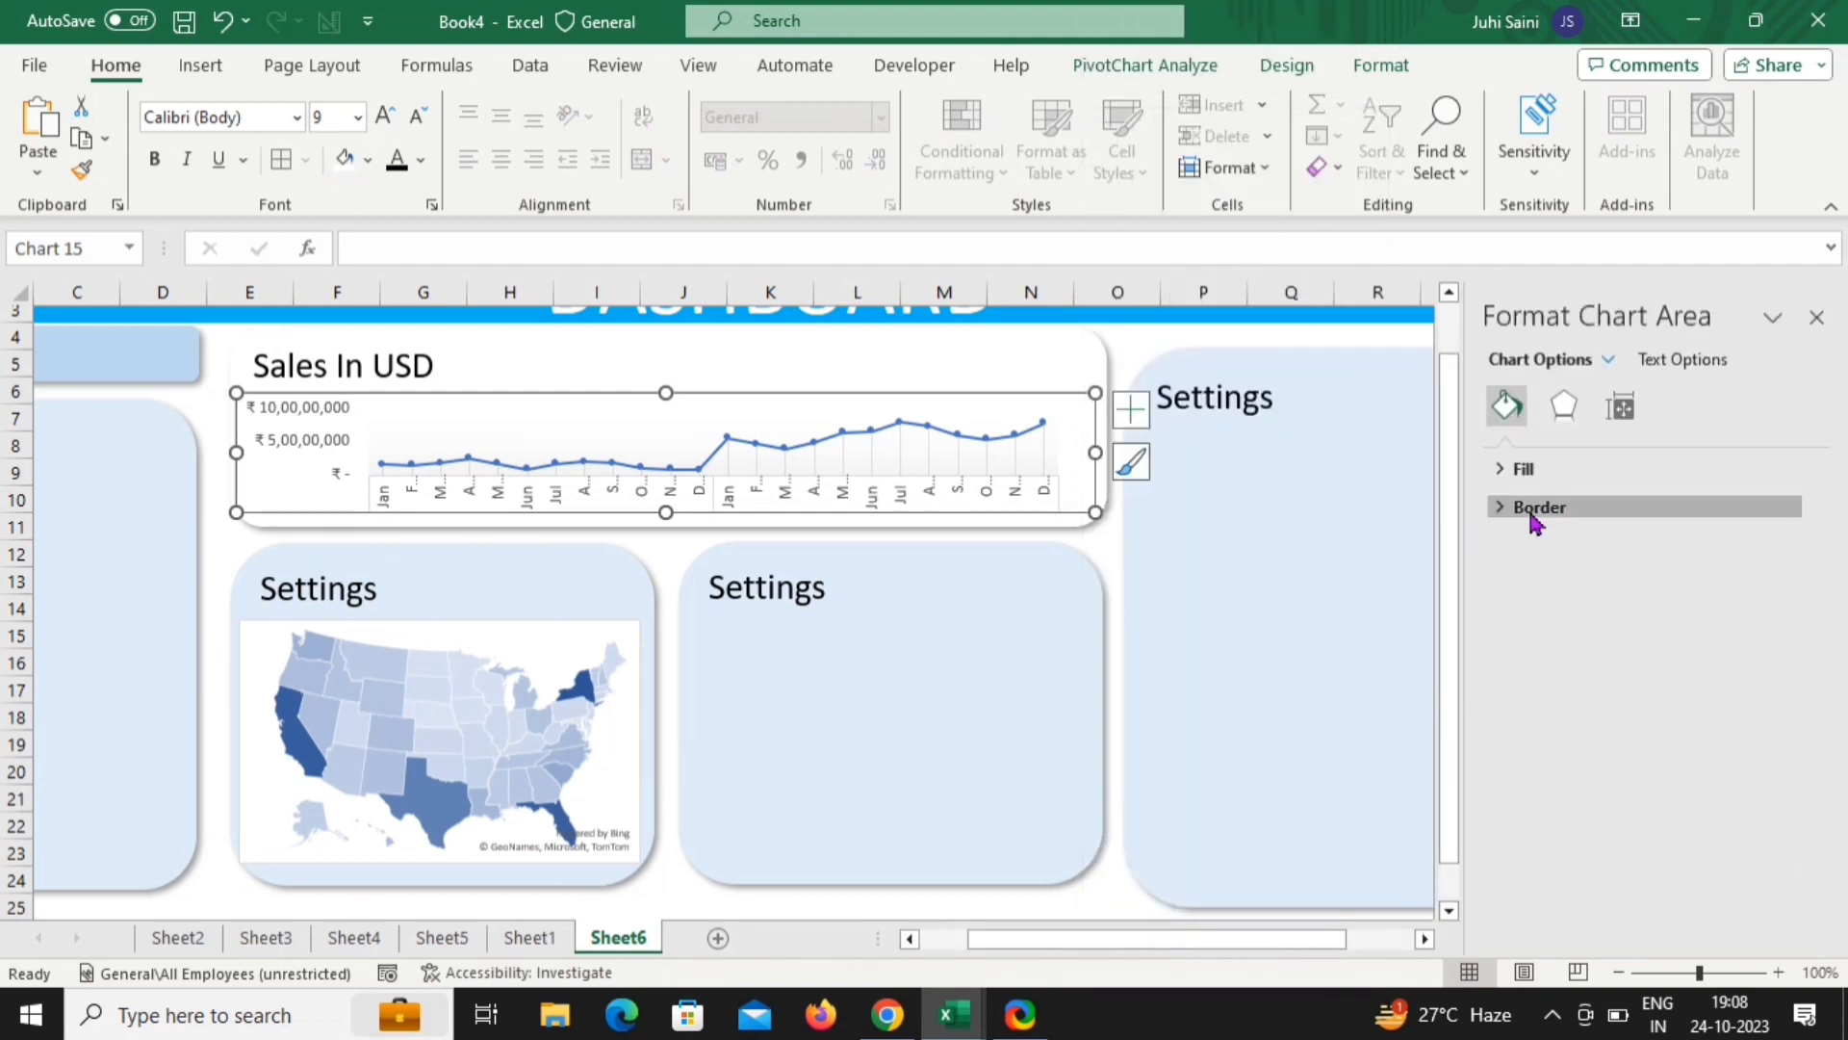
{"action": "left_click", "coordinate": [1532, 512]}
{"action": "left_click", "coordinate": [1521, 549]}
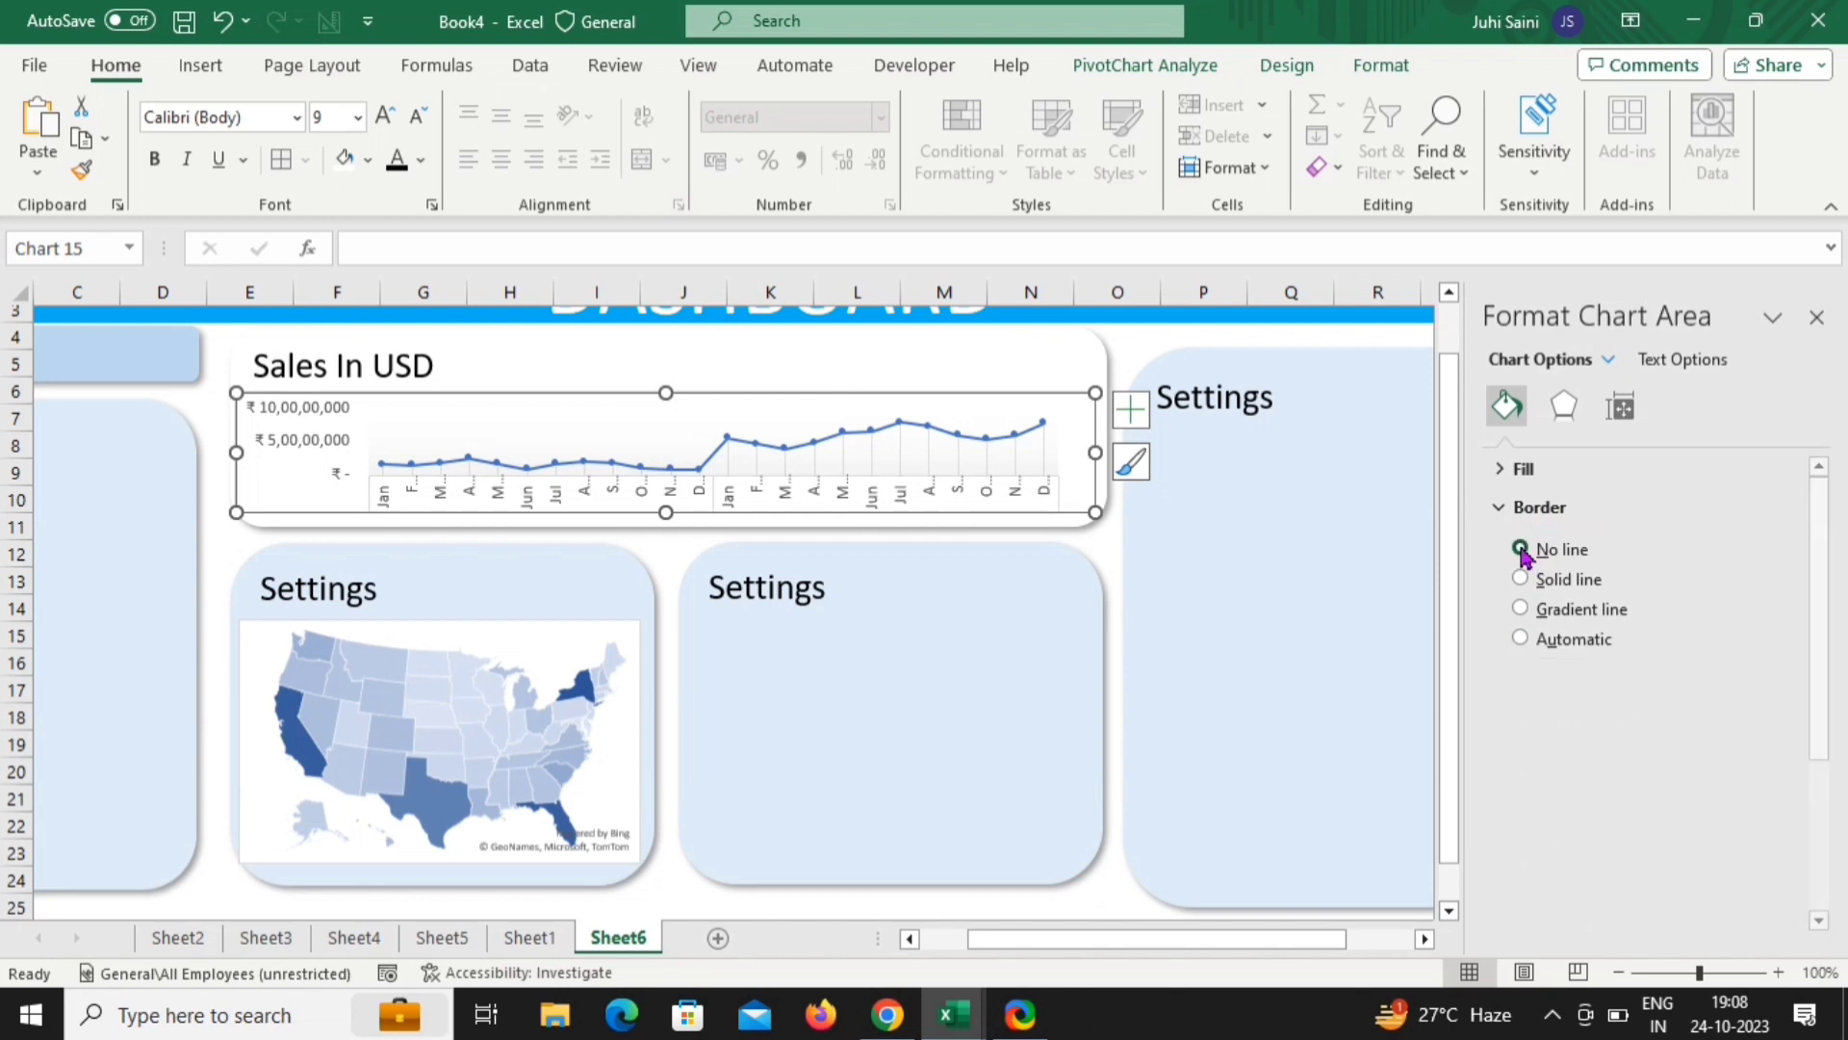
{"action": "left_click", "coordinate": [1816, 323]}
{"action": "left_click", "coordinate": [1727, 466]}
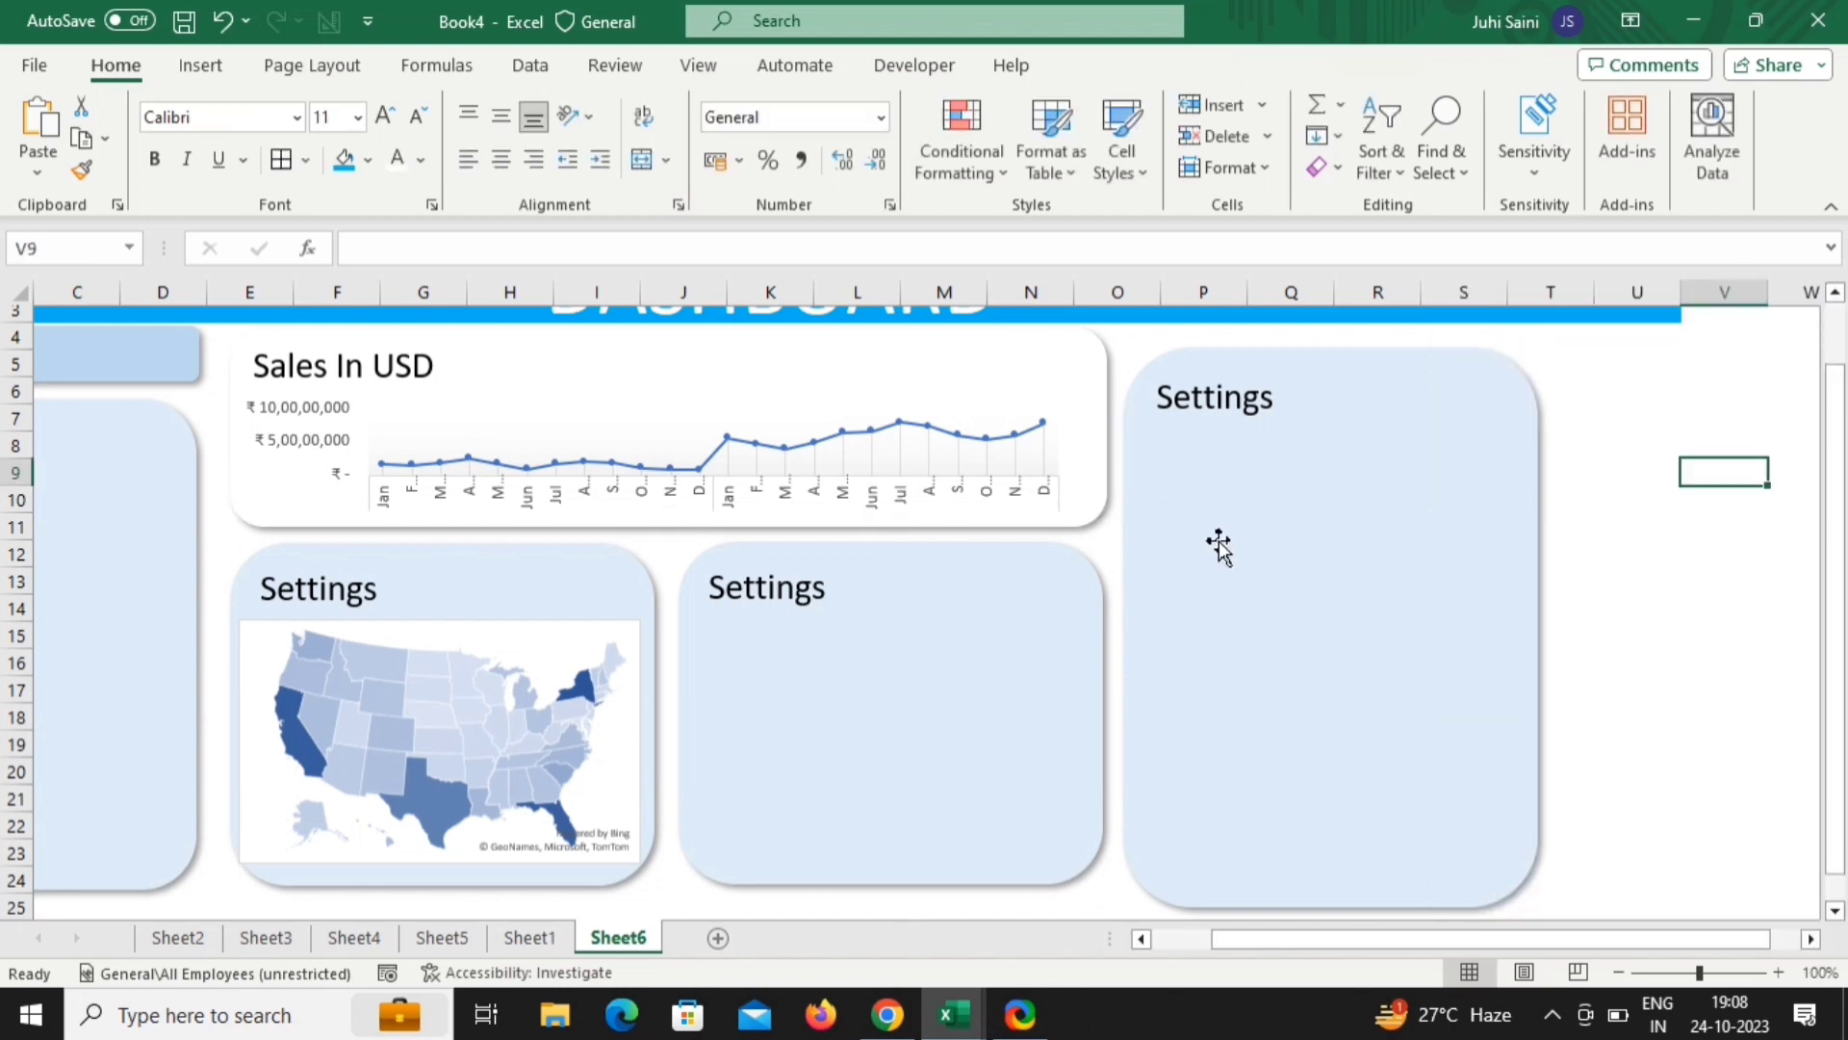
Fill the Settings panel behind the map chart with white
{"action": "left_click", "coordinate": [590, 577]}
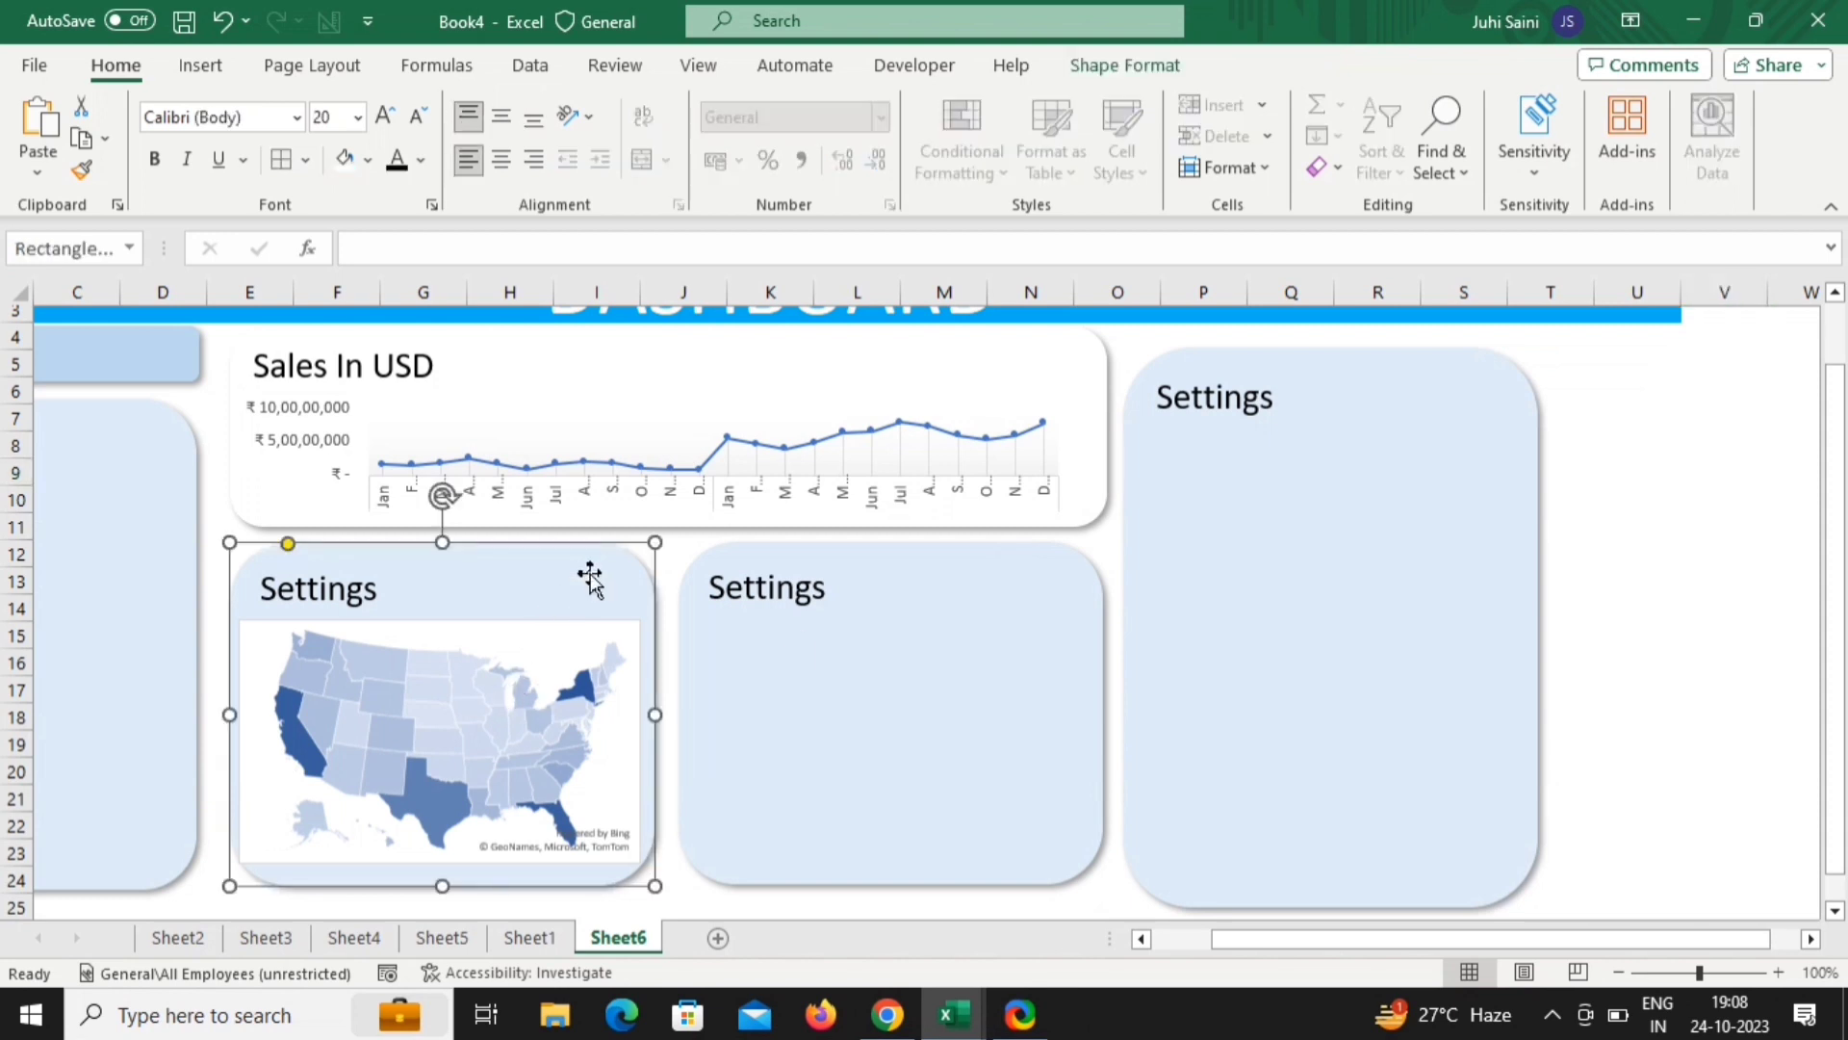
{"action": "left_click", "coordinate": [1172, 67]}
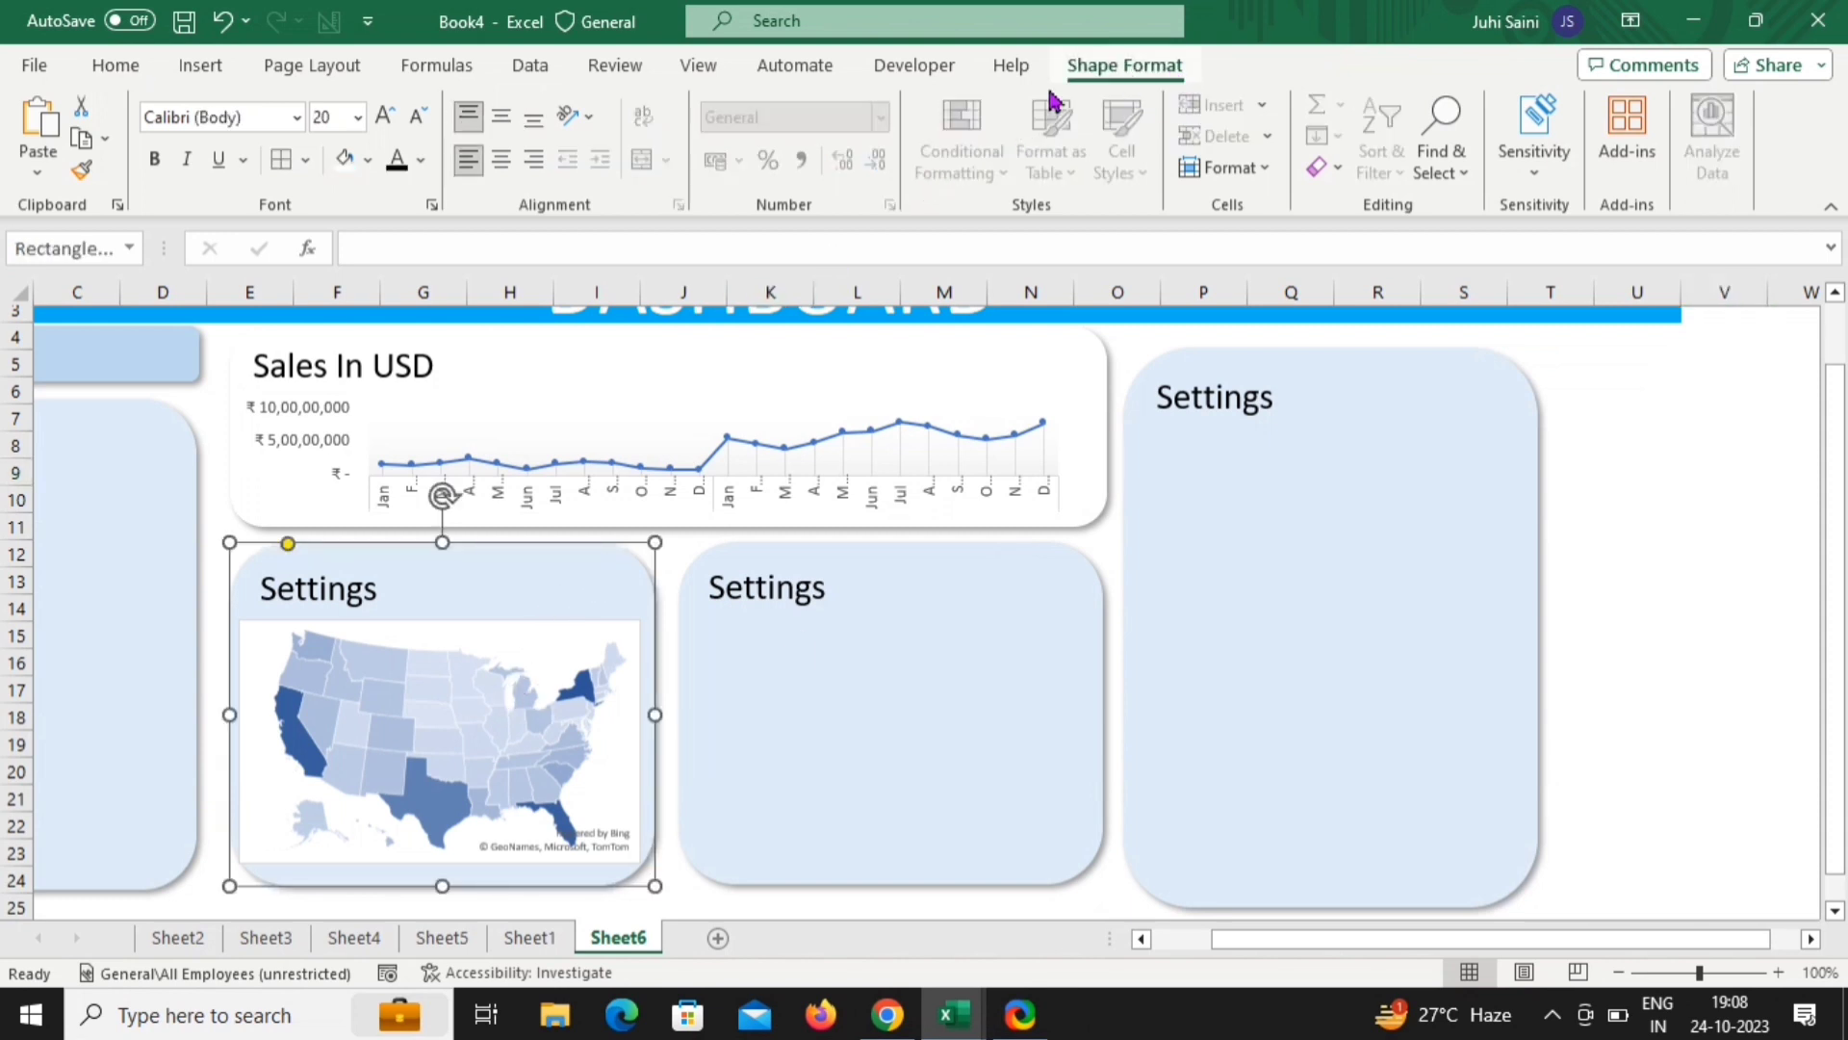
{"action": "left_click", "coordinate": [621, 110]}
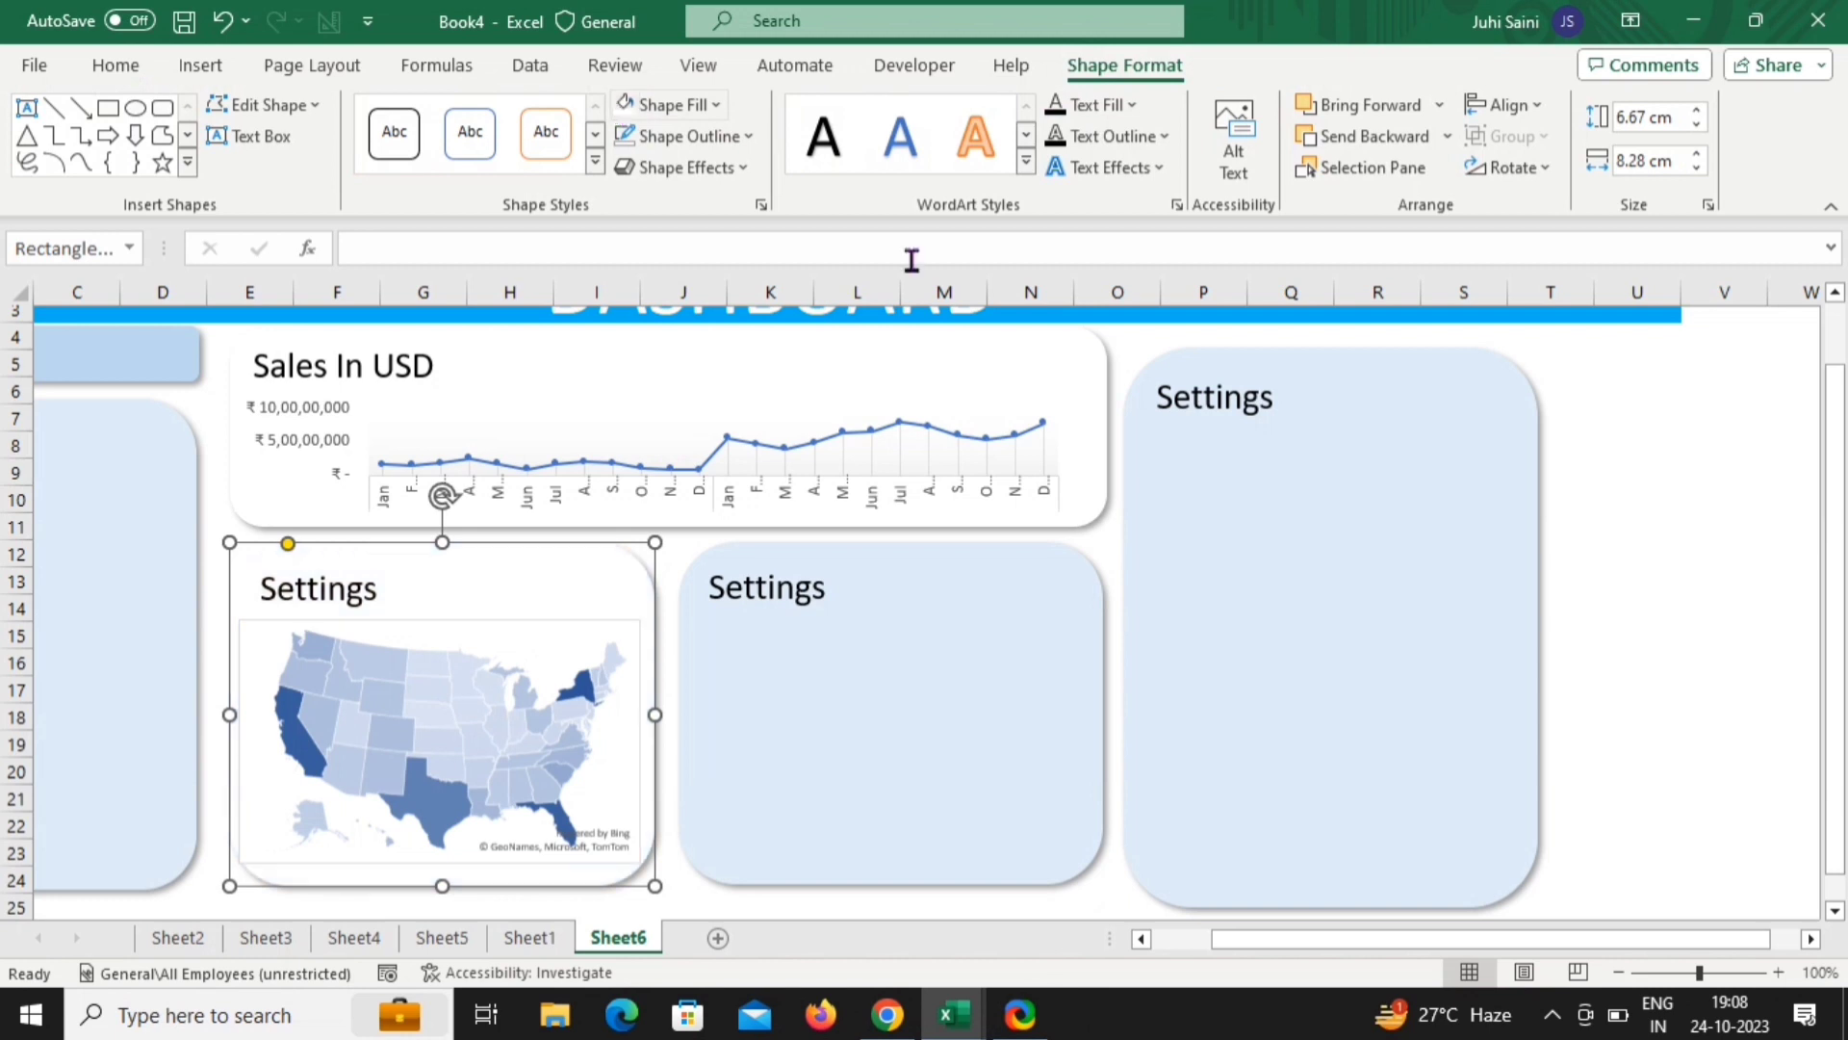
{"action": "left_click", "coordinate": [1658, 519]}
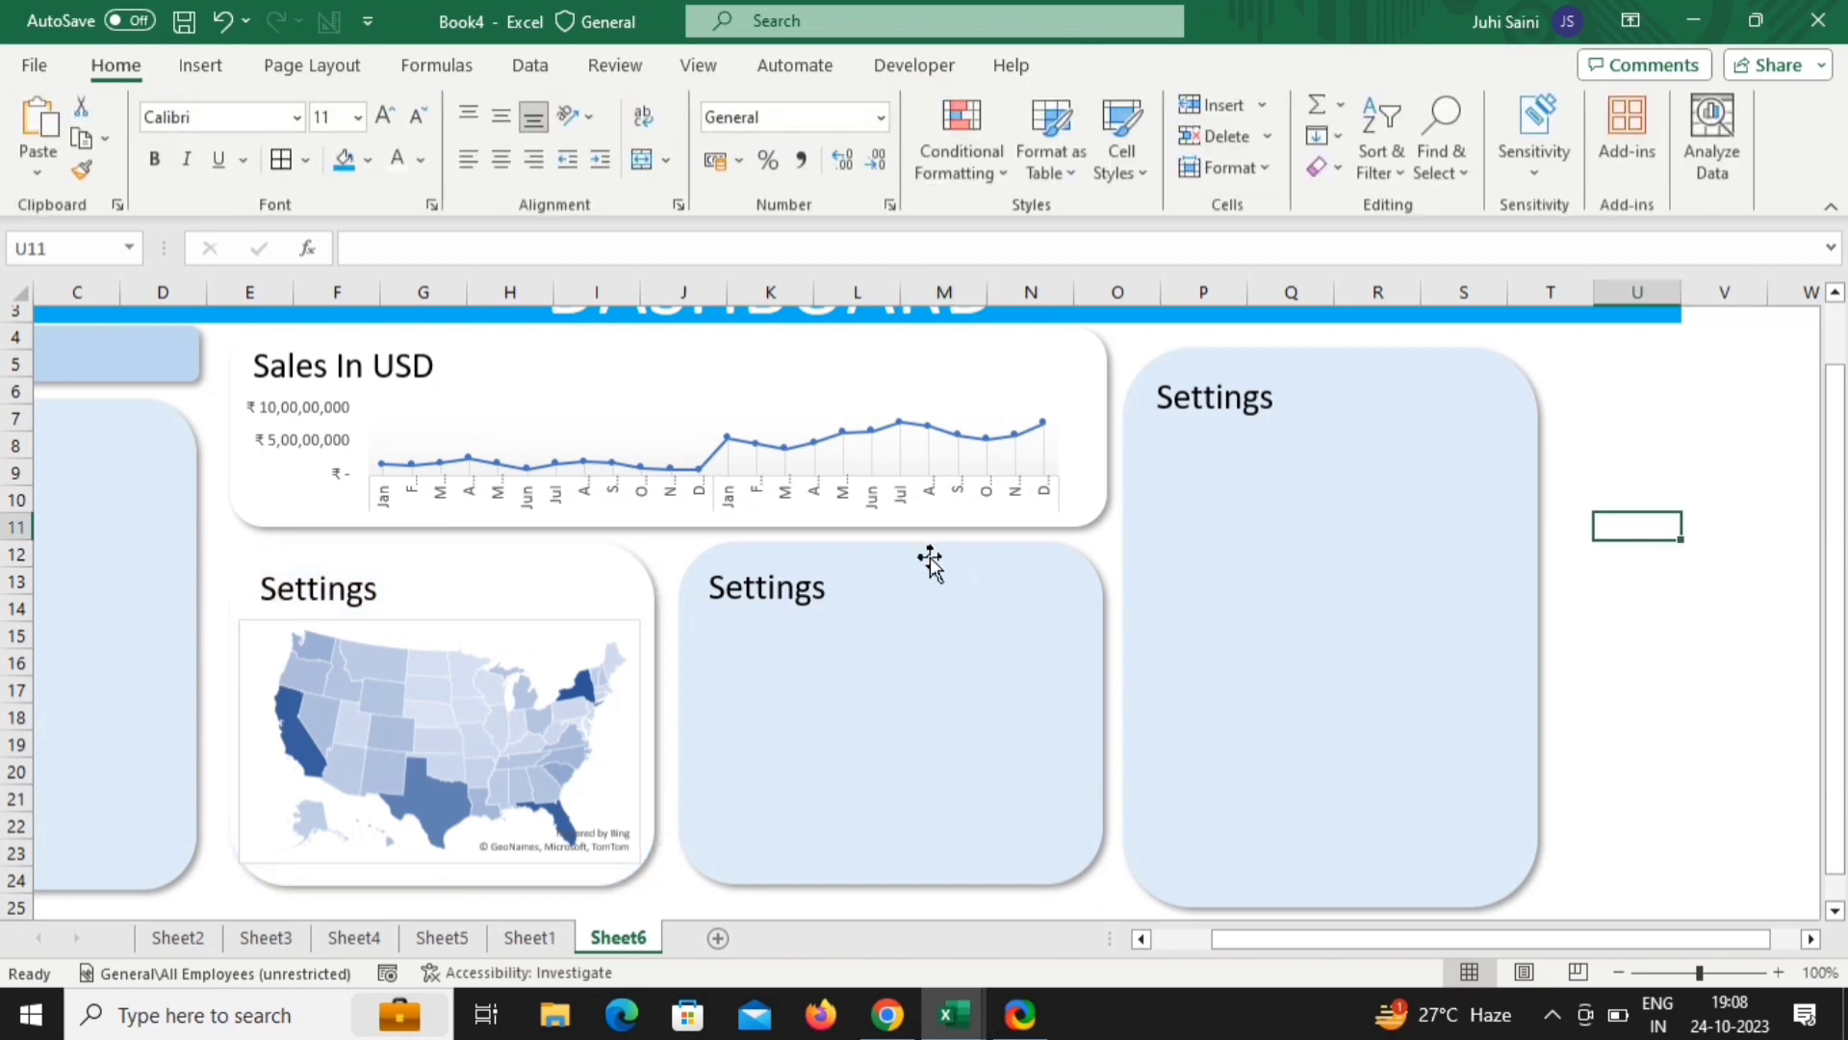
Set the border of the map chart's chart area to No line
{"action": "left_click", "coordinate": [592, 621]}
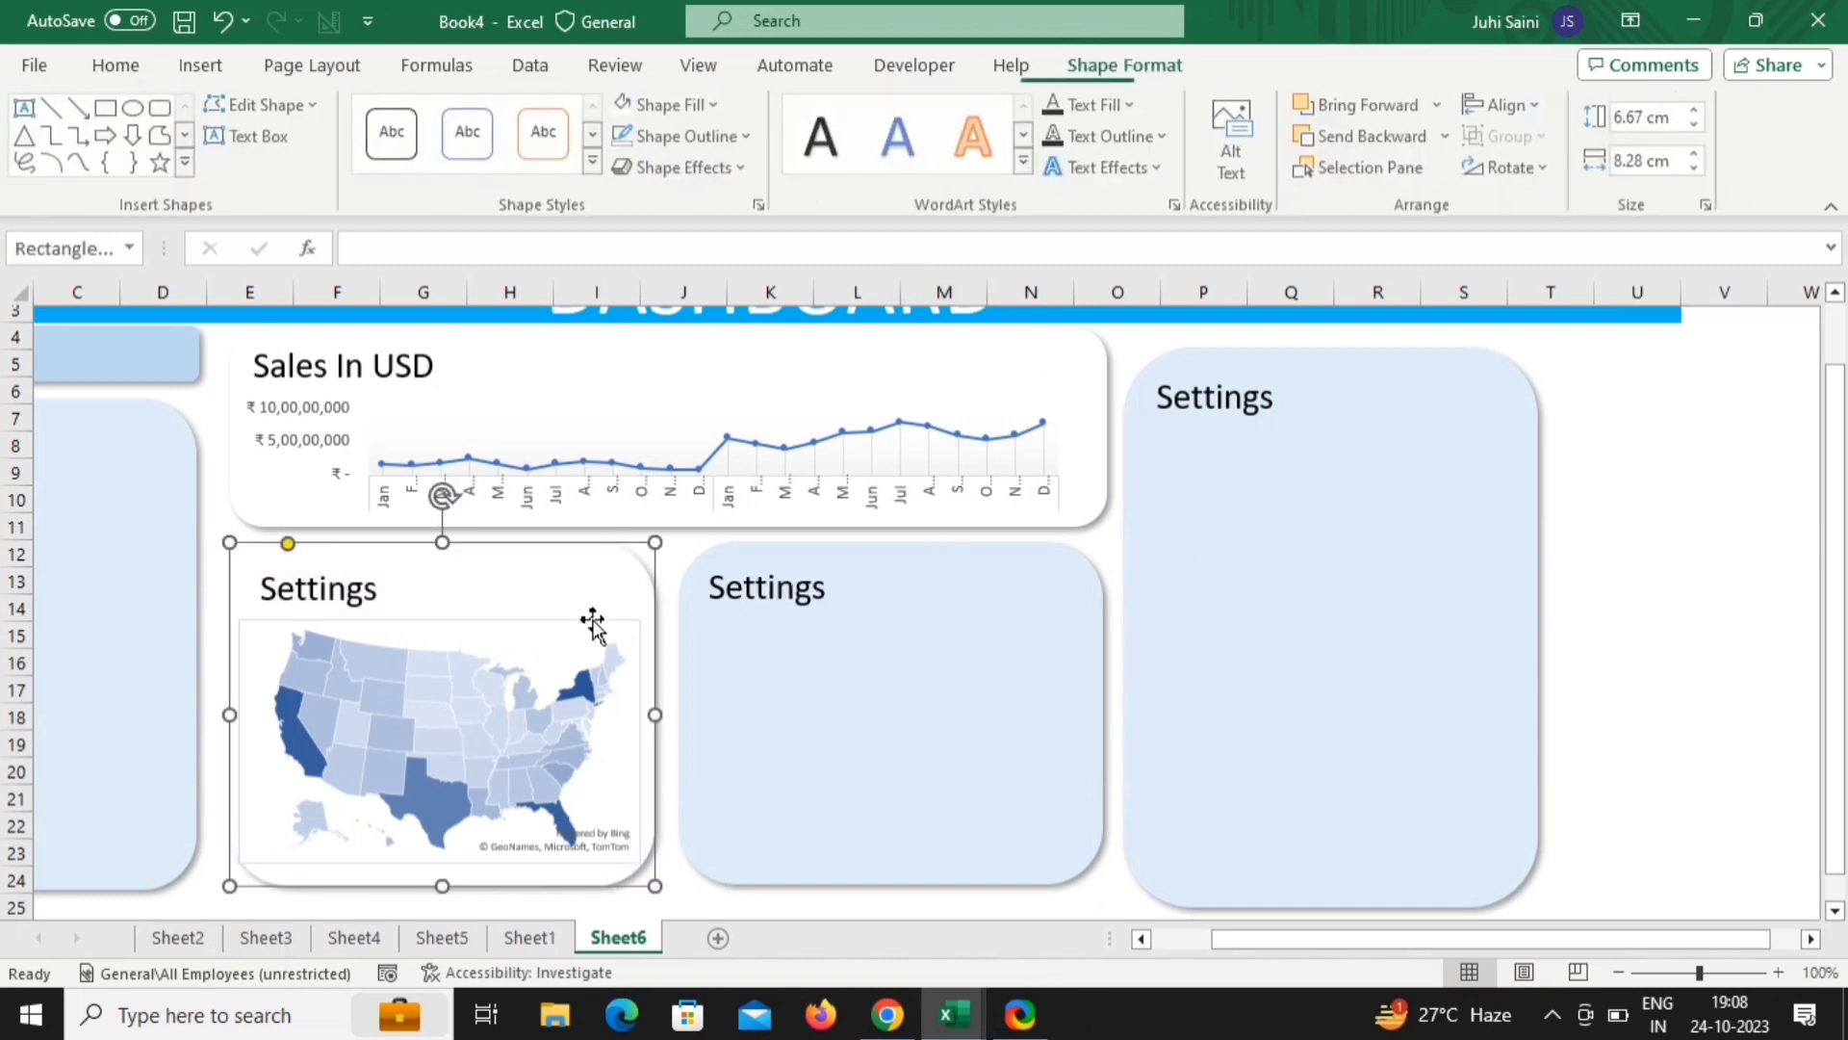
{"action": "left_click", "coordinate": [592, 621]}
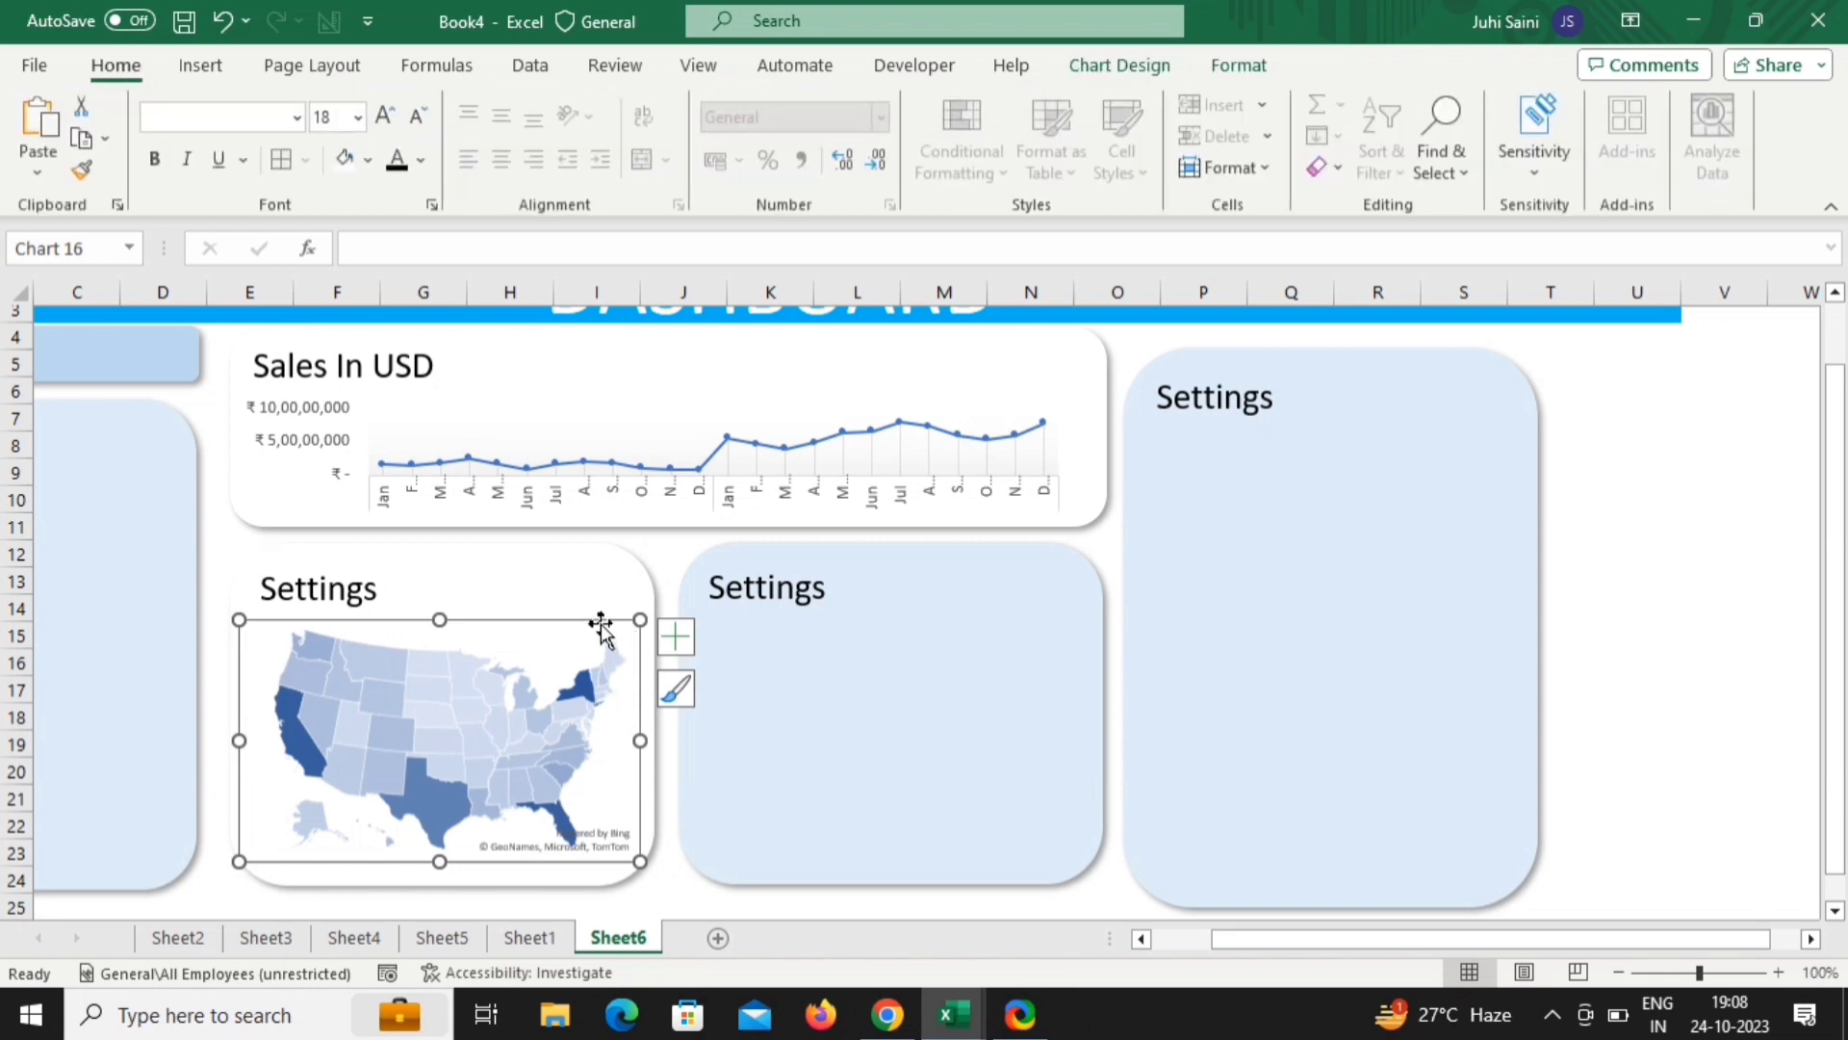
{"action": "right_click", "coordinate": [599, 622]}
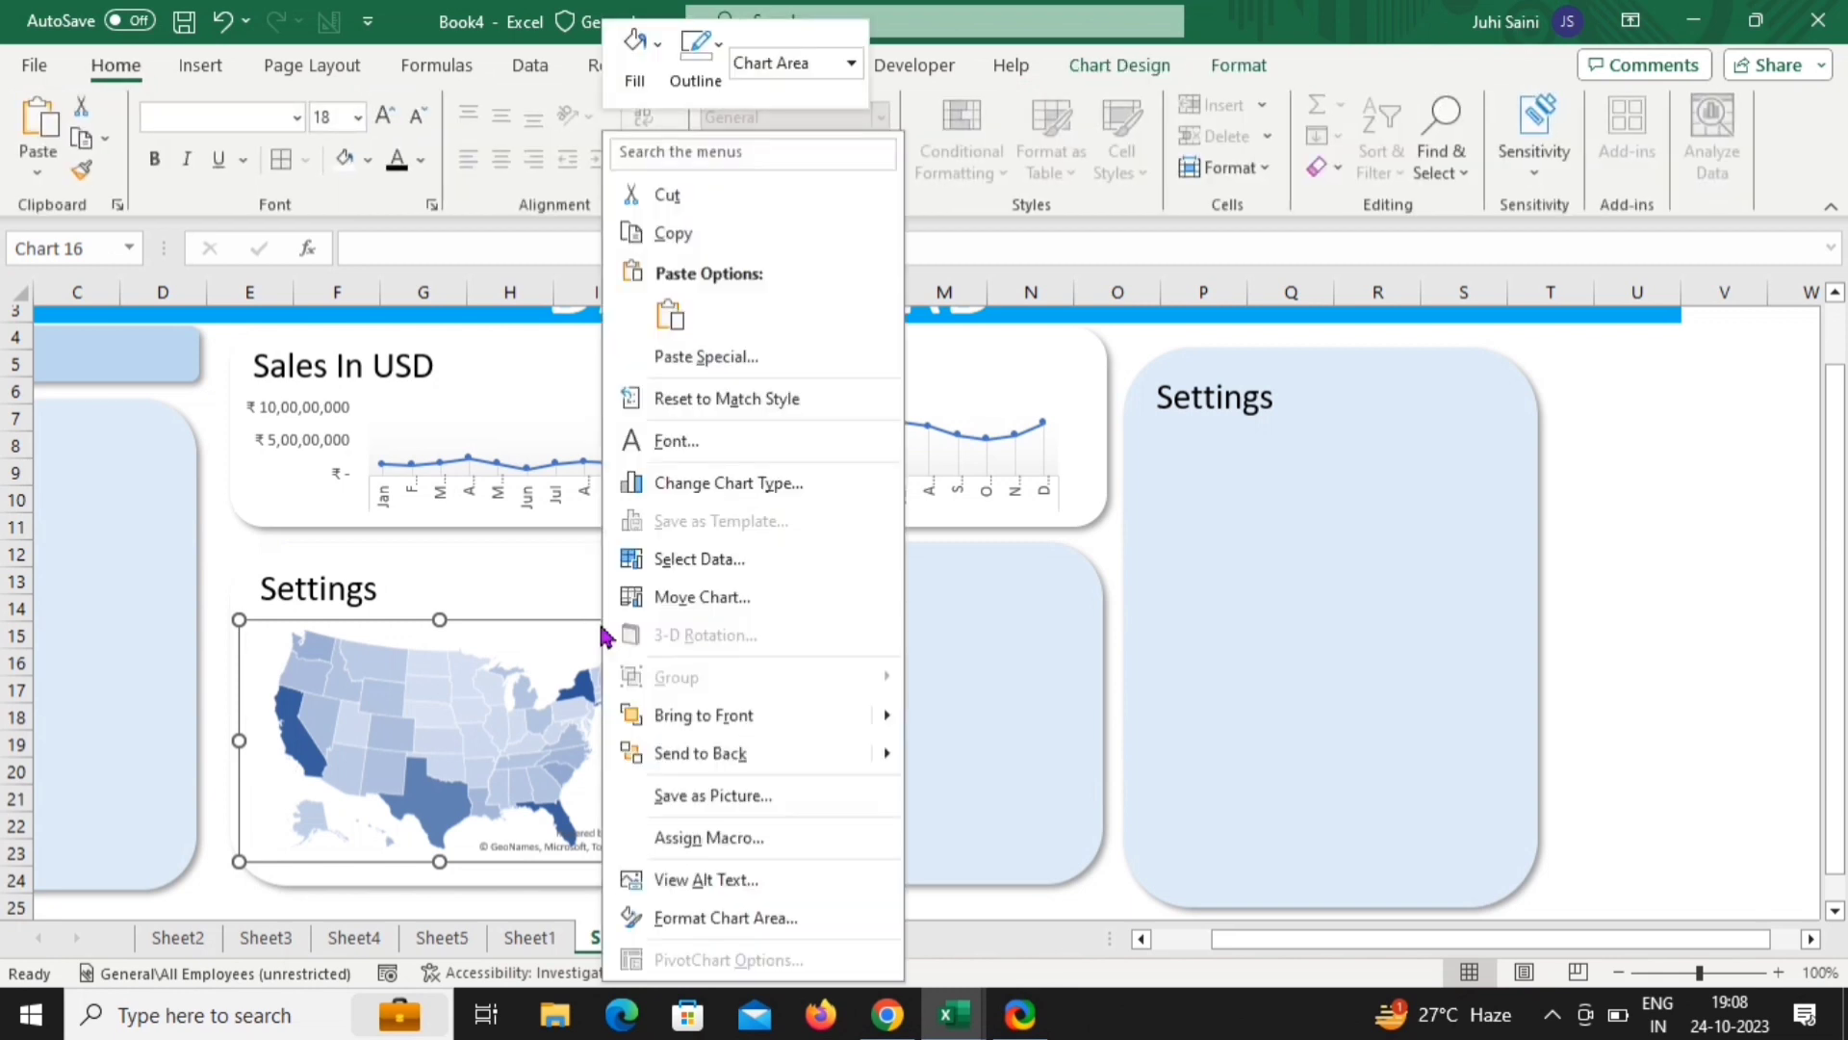
{"action": "left_click", "coordinate": [725, 920]}
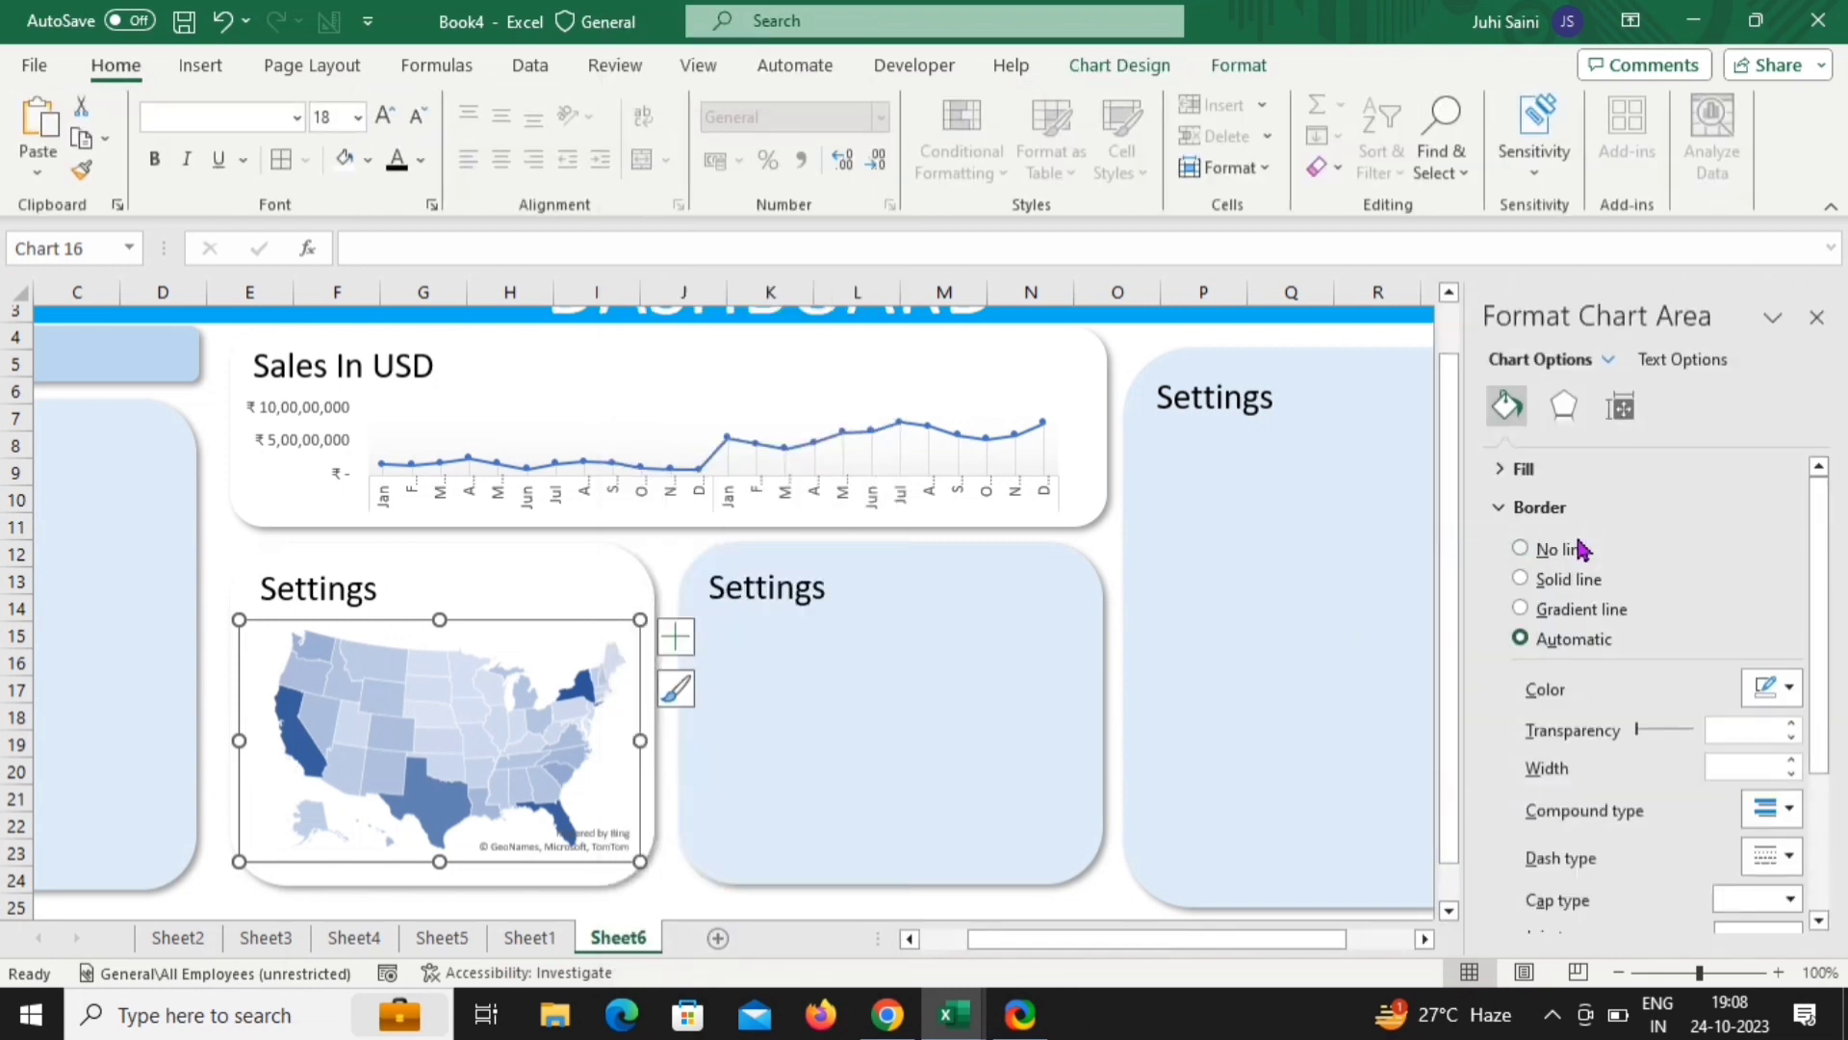
{"action": "left_click", "coordinate": [1567, 552]}
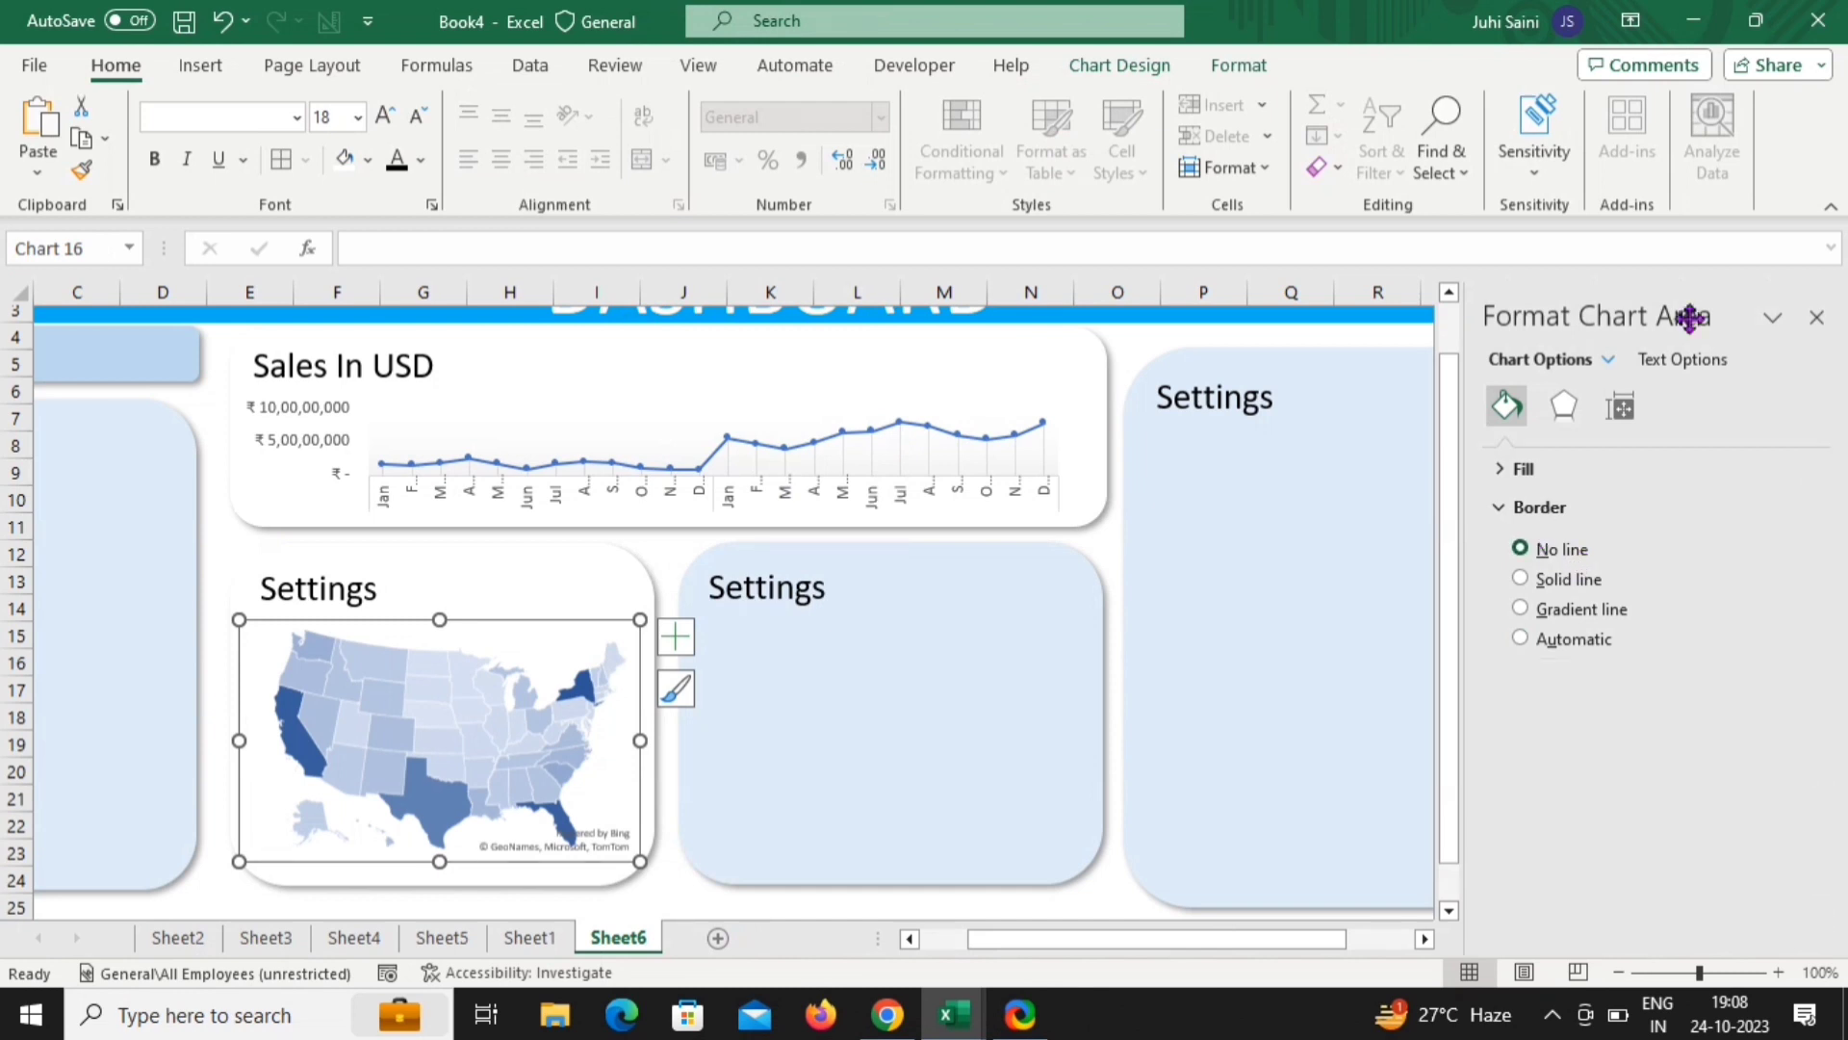
{"action": "left_click", "coordinate": [1816, 318]}
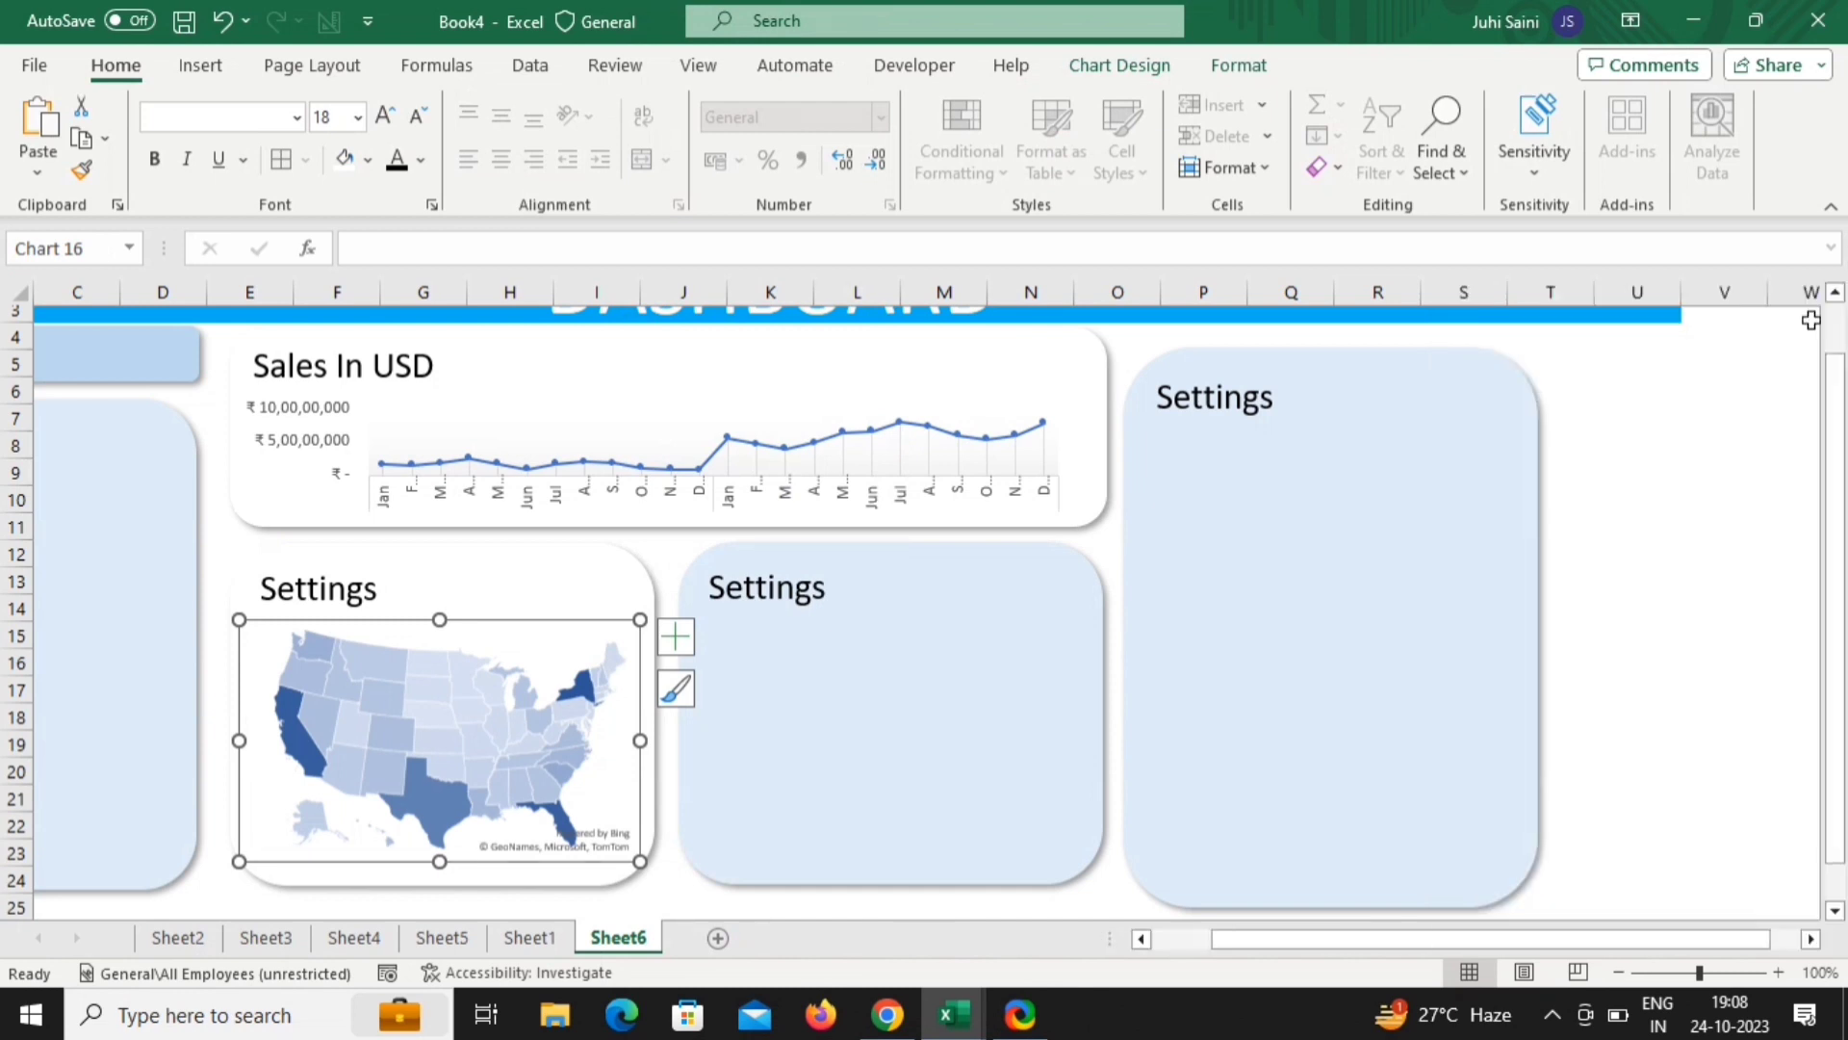
{"action": "left_click", "coordinate": [1676, 508]}
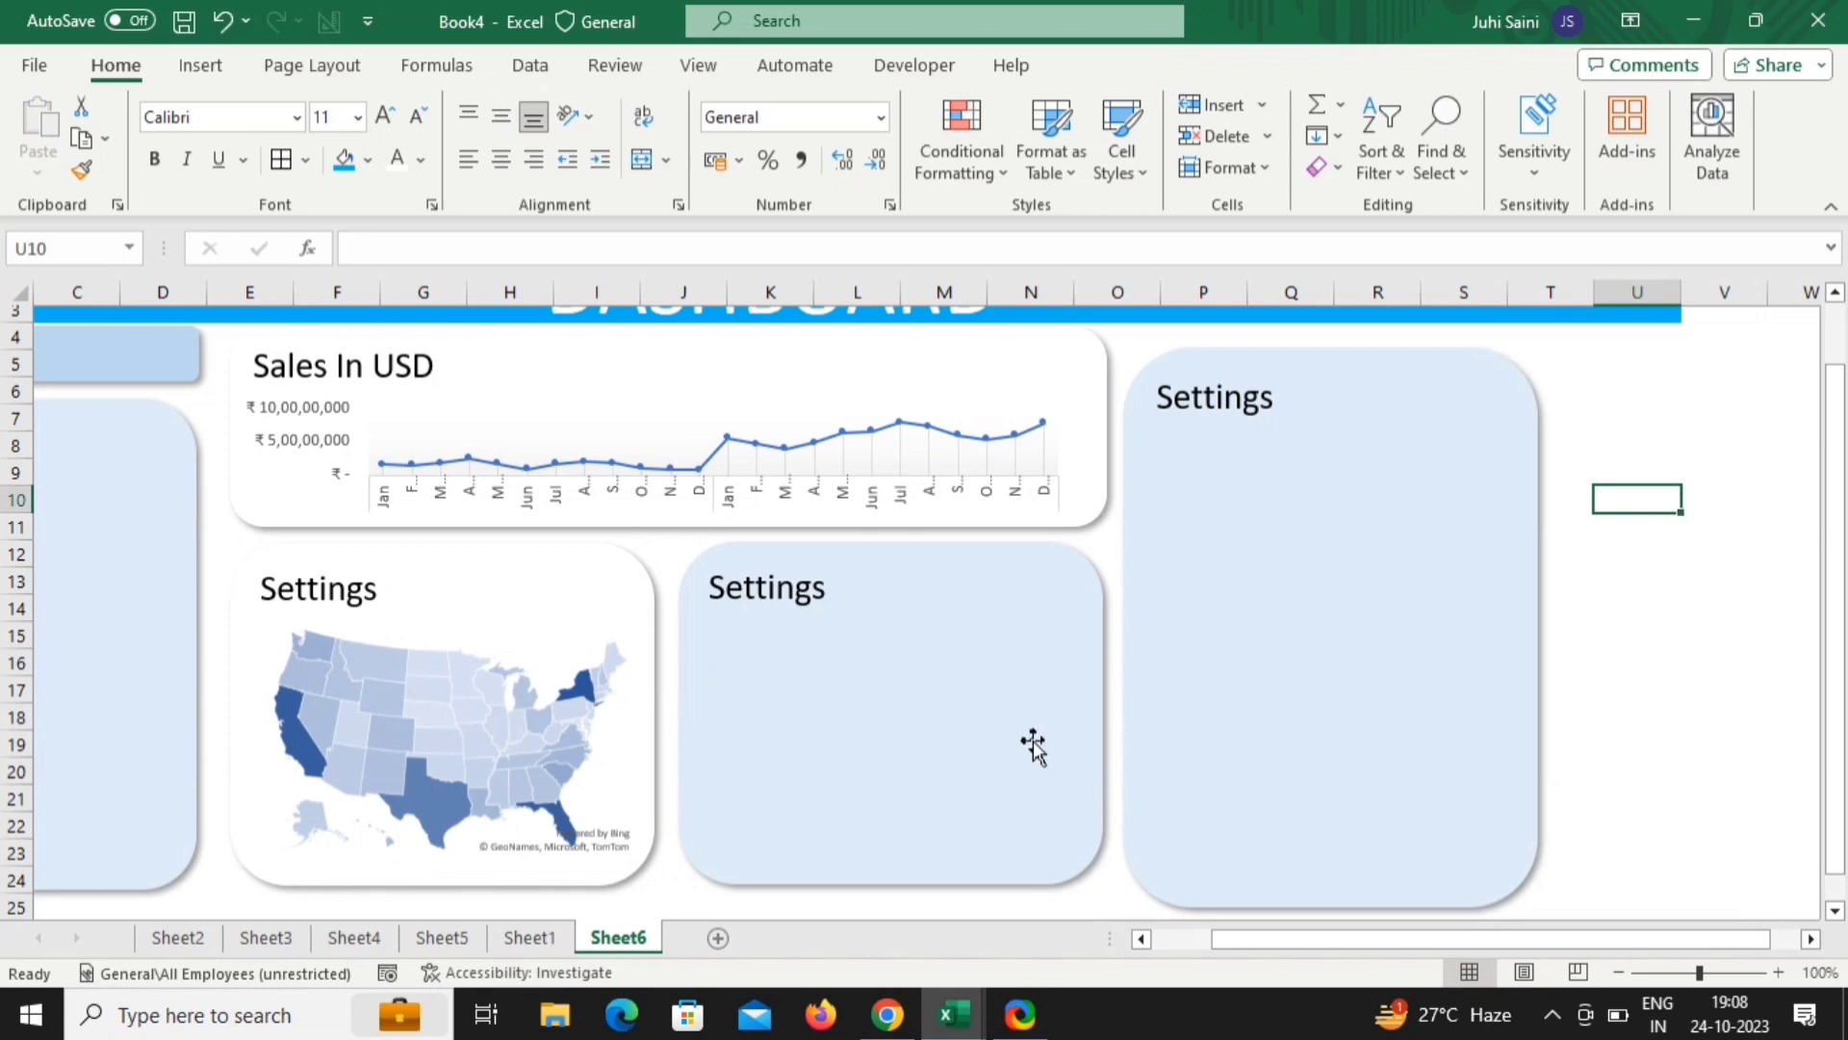
Set the chart area border of the sales method doughnut chart on Sheet5 to No line
{"action": "left_click", "coordinate": [528, 944]}
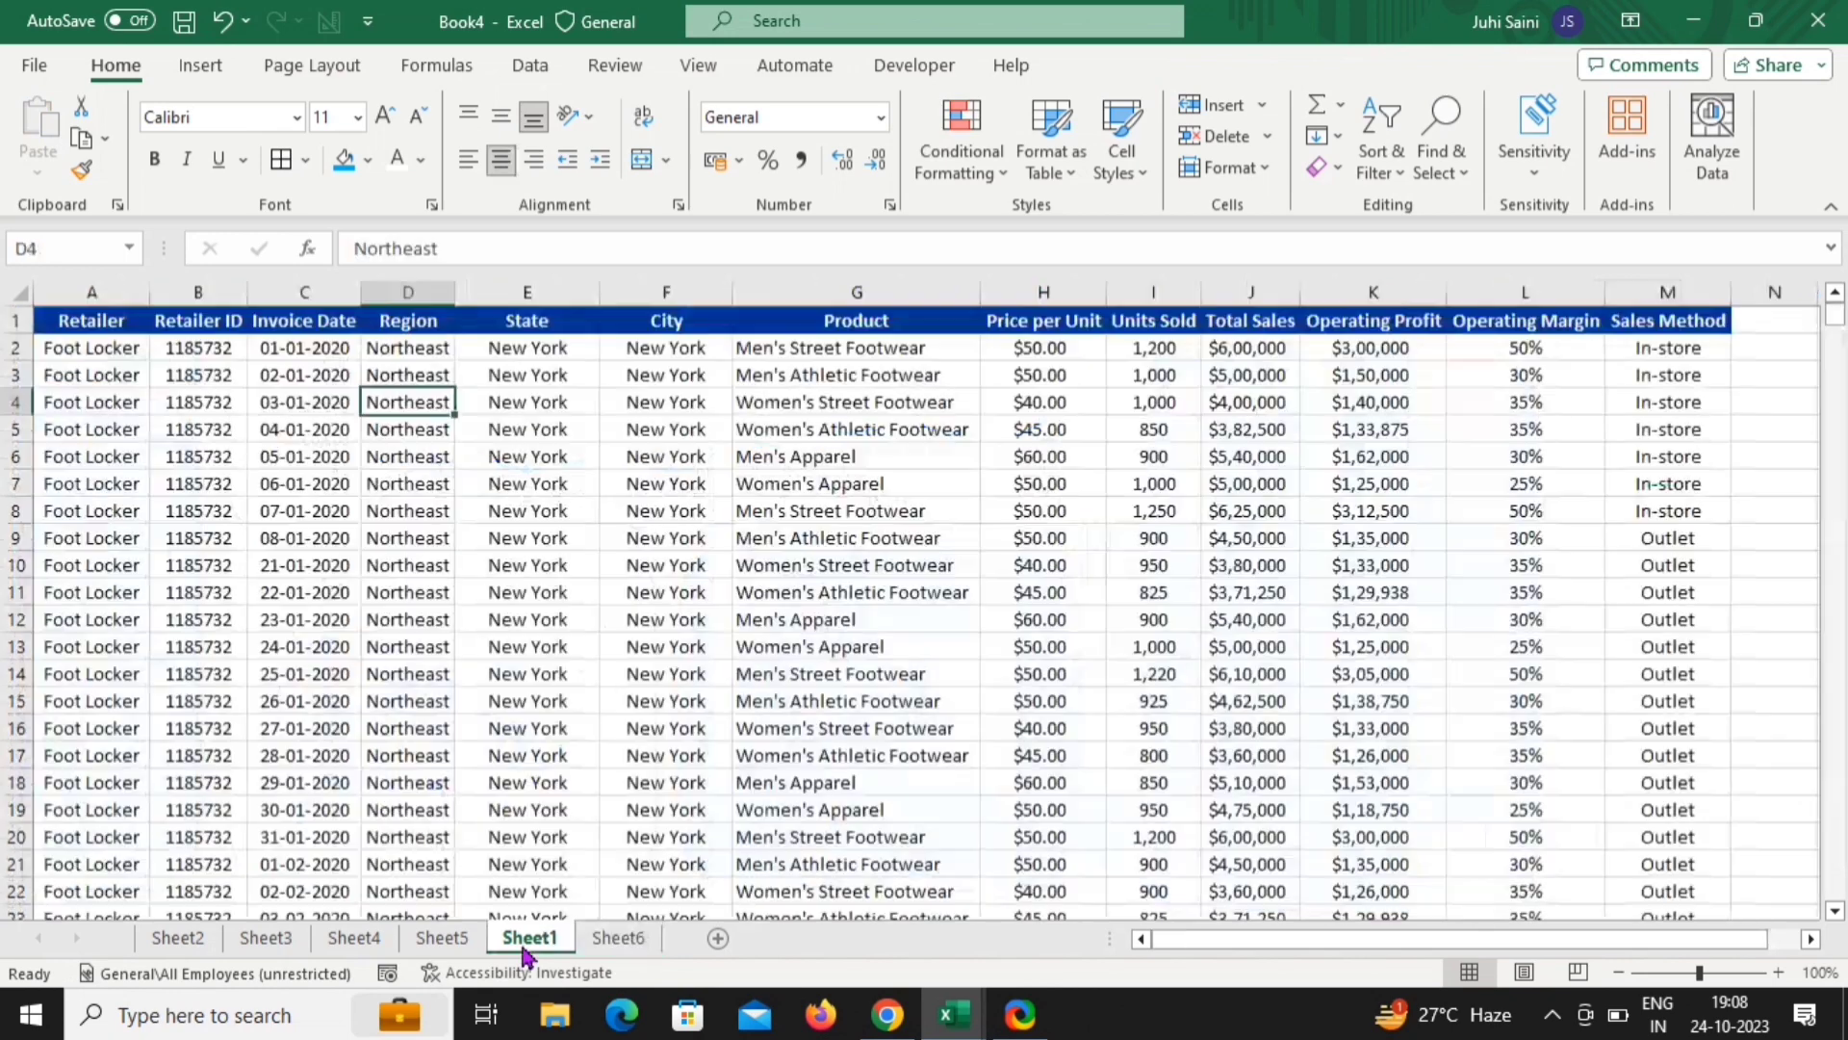
{"action": "left_click", "coordinate": [458, 944]}
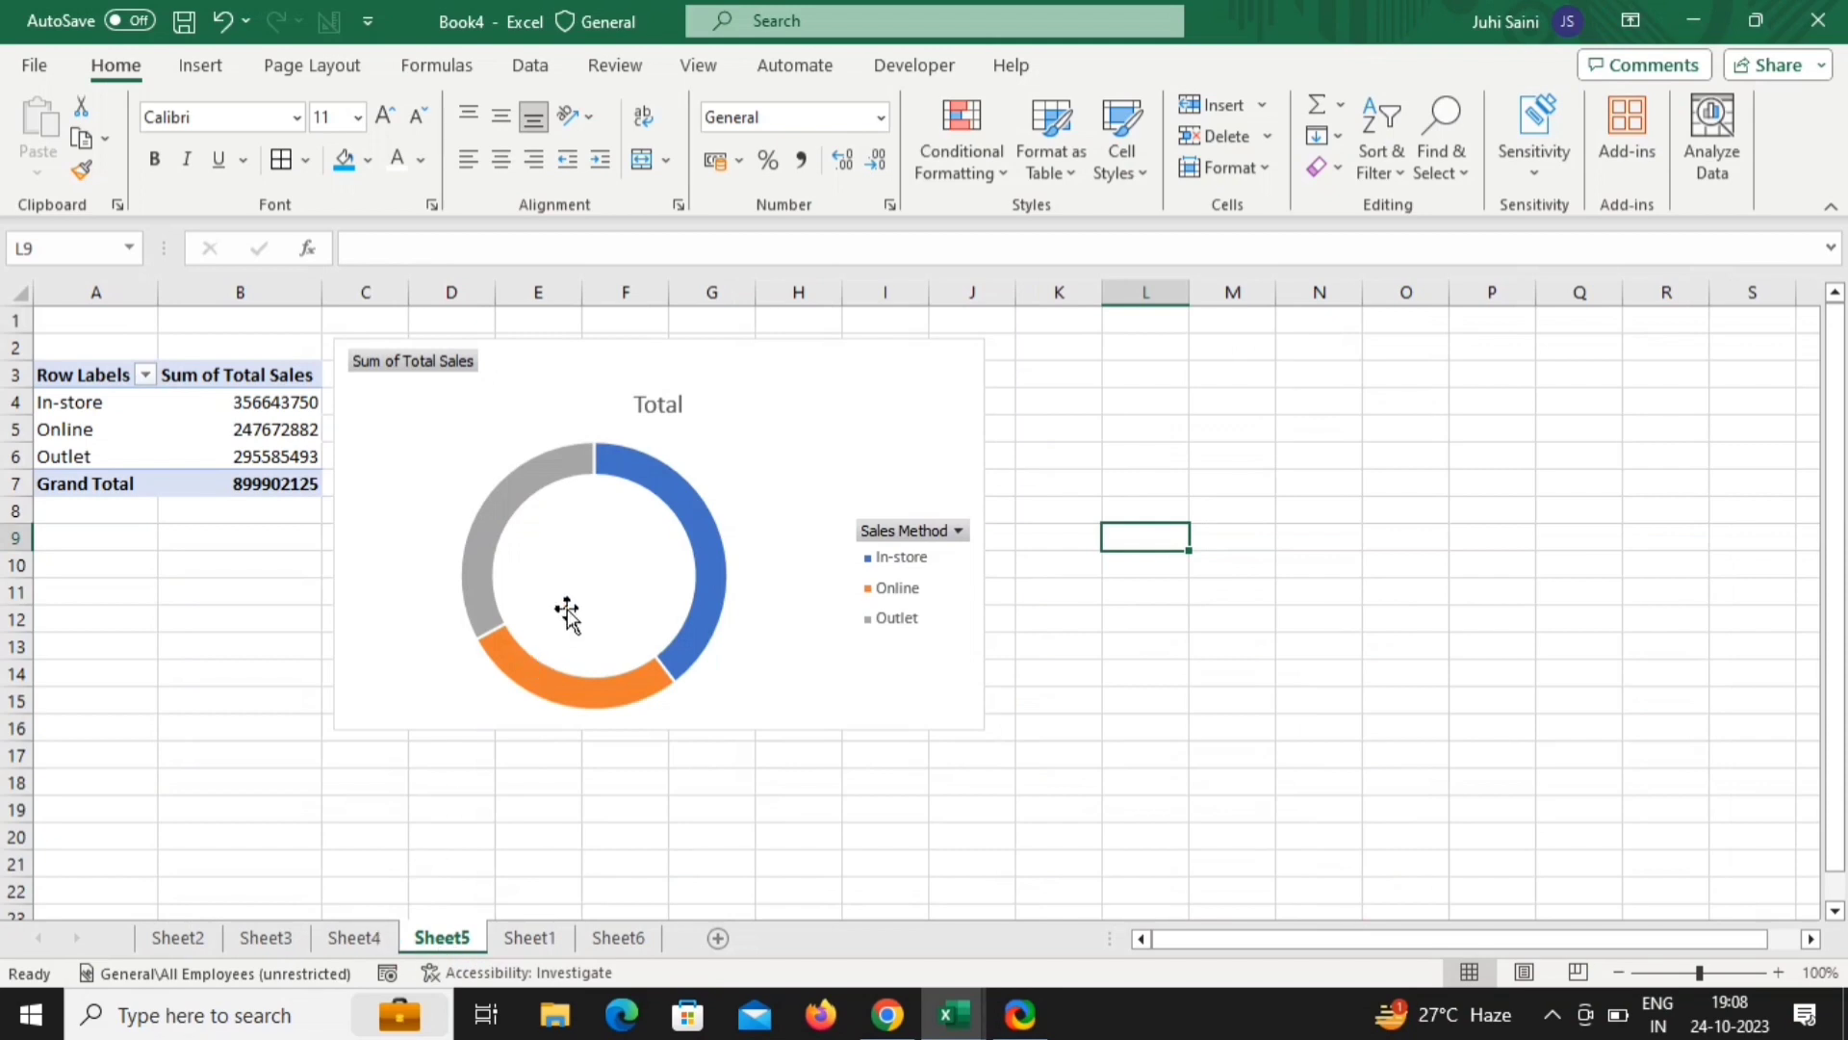
{"action": "left_click", "coordinate": [399, 369]}
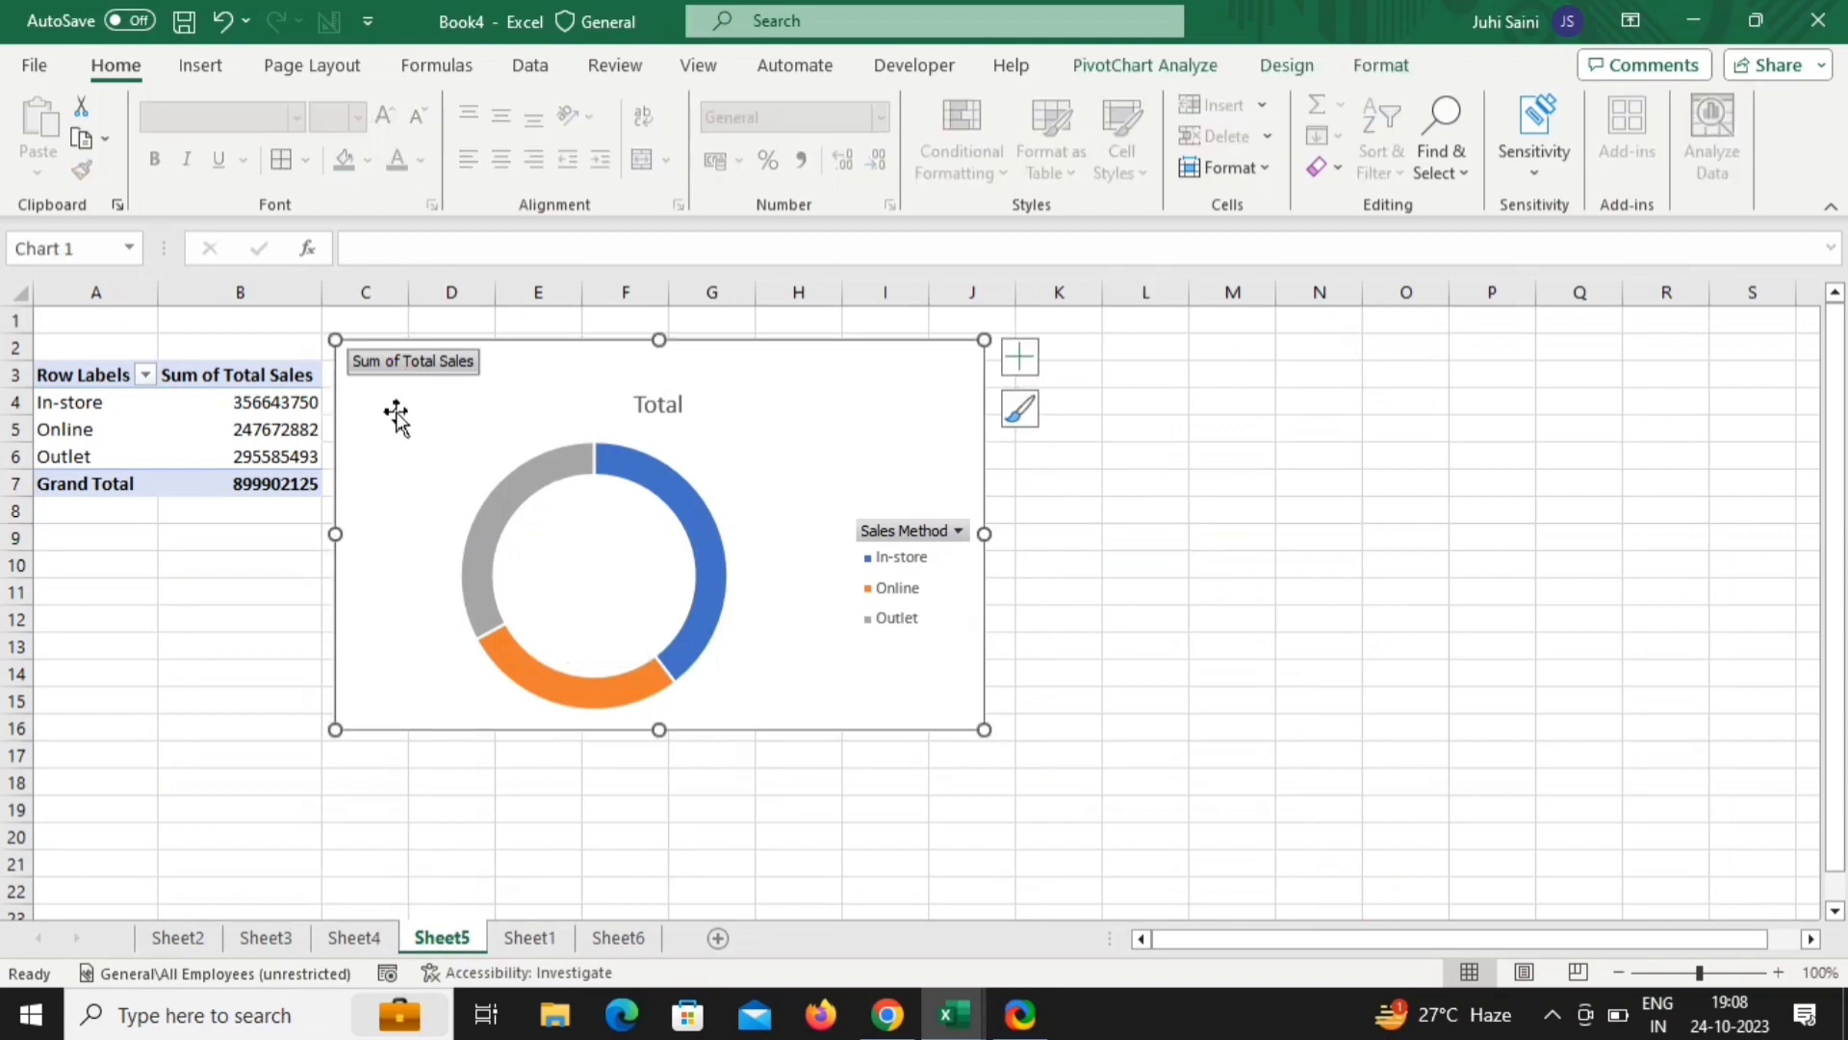
{"action": "right_click", "coordinate": [393, 408]}
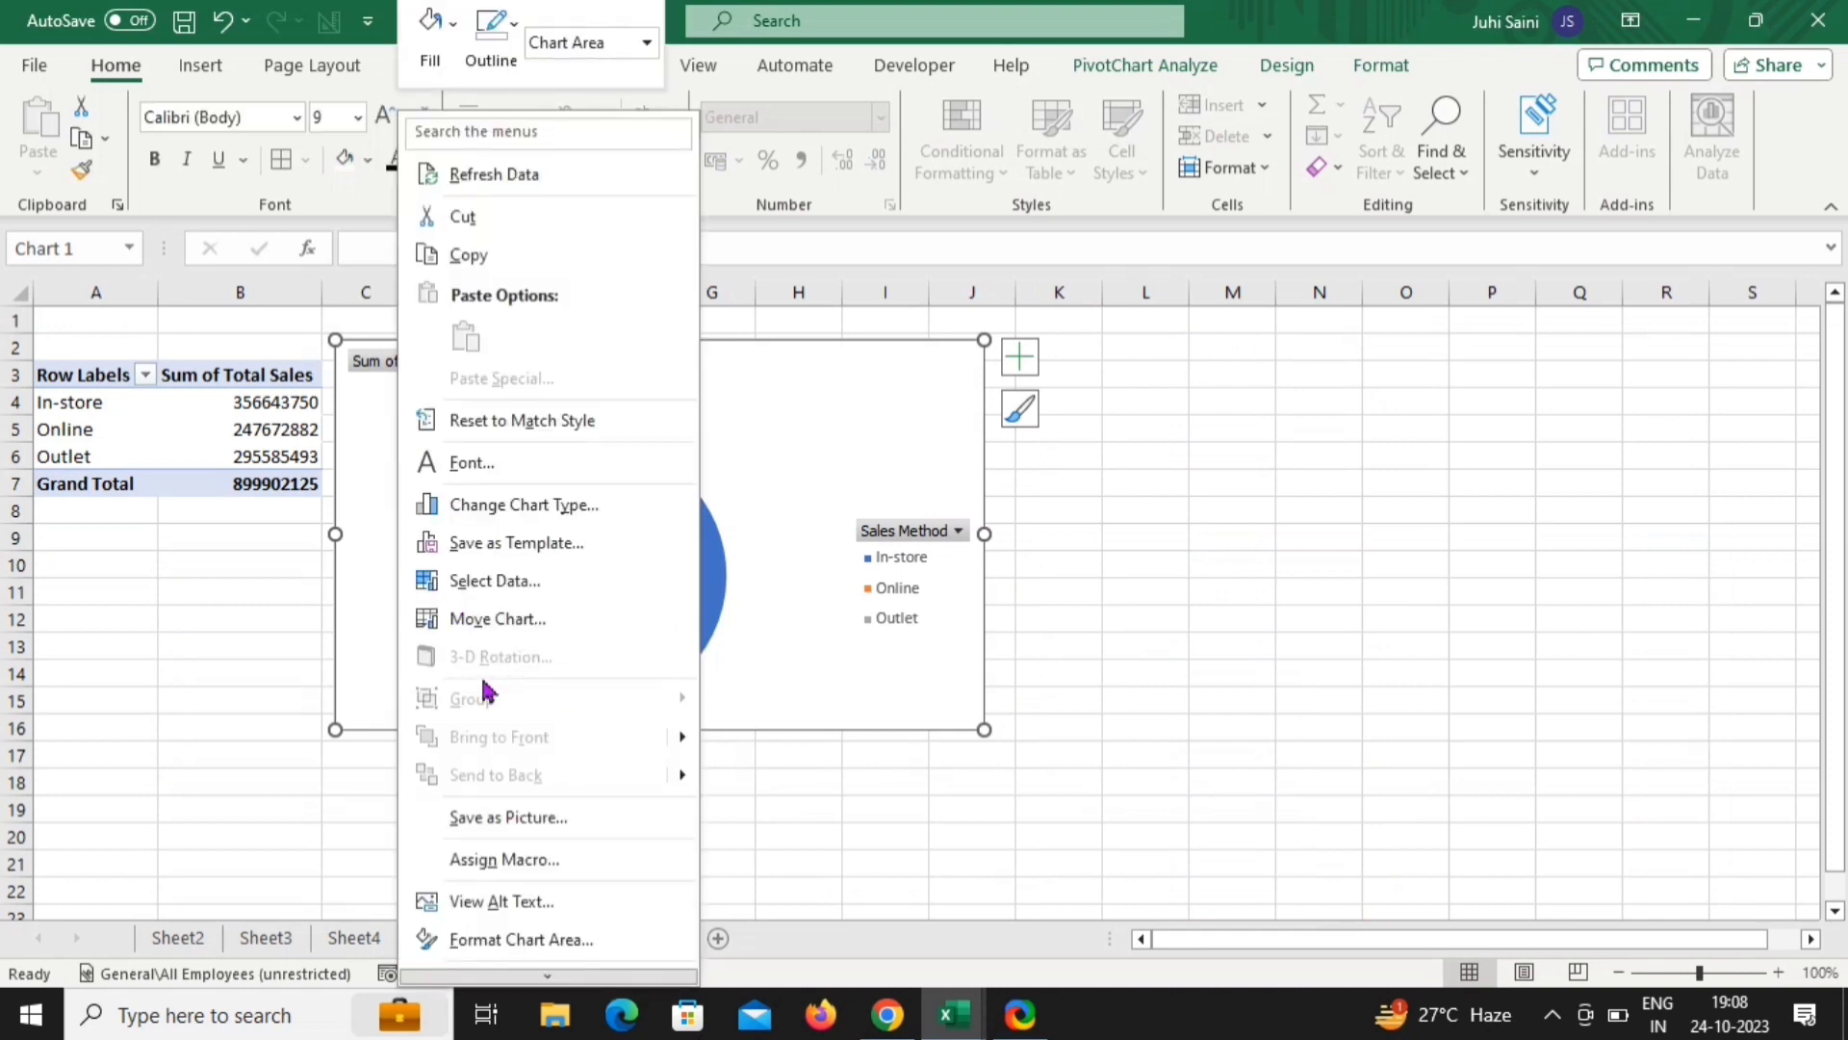
{"action": "left_click", "coordinate": [502, 942]}
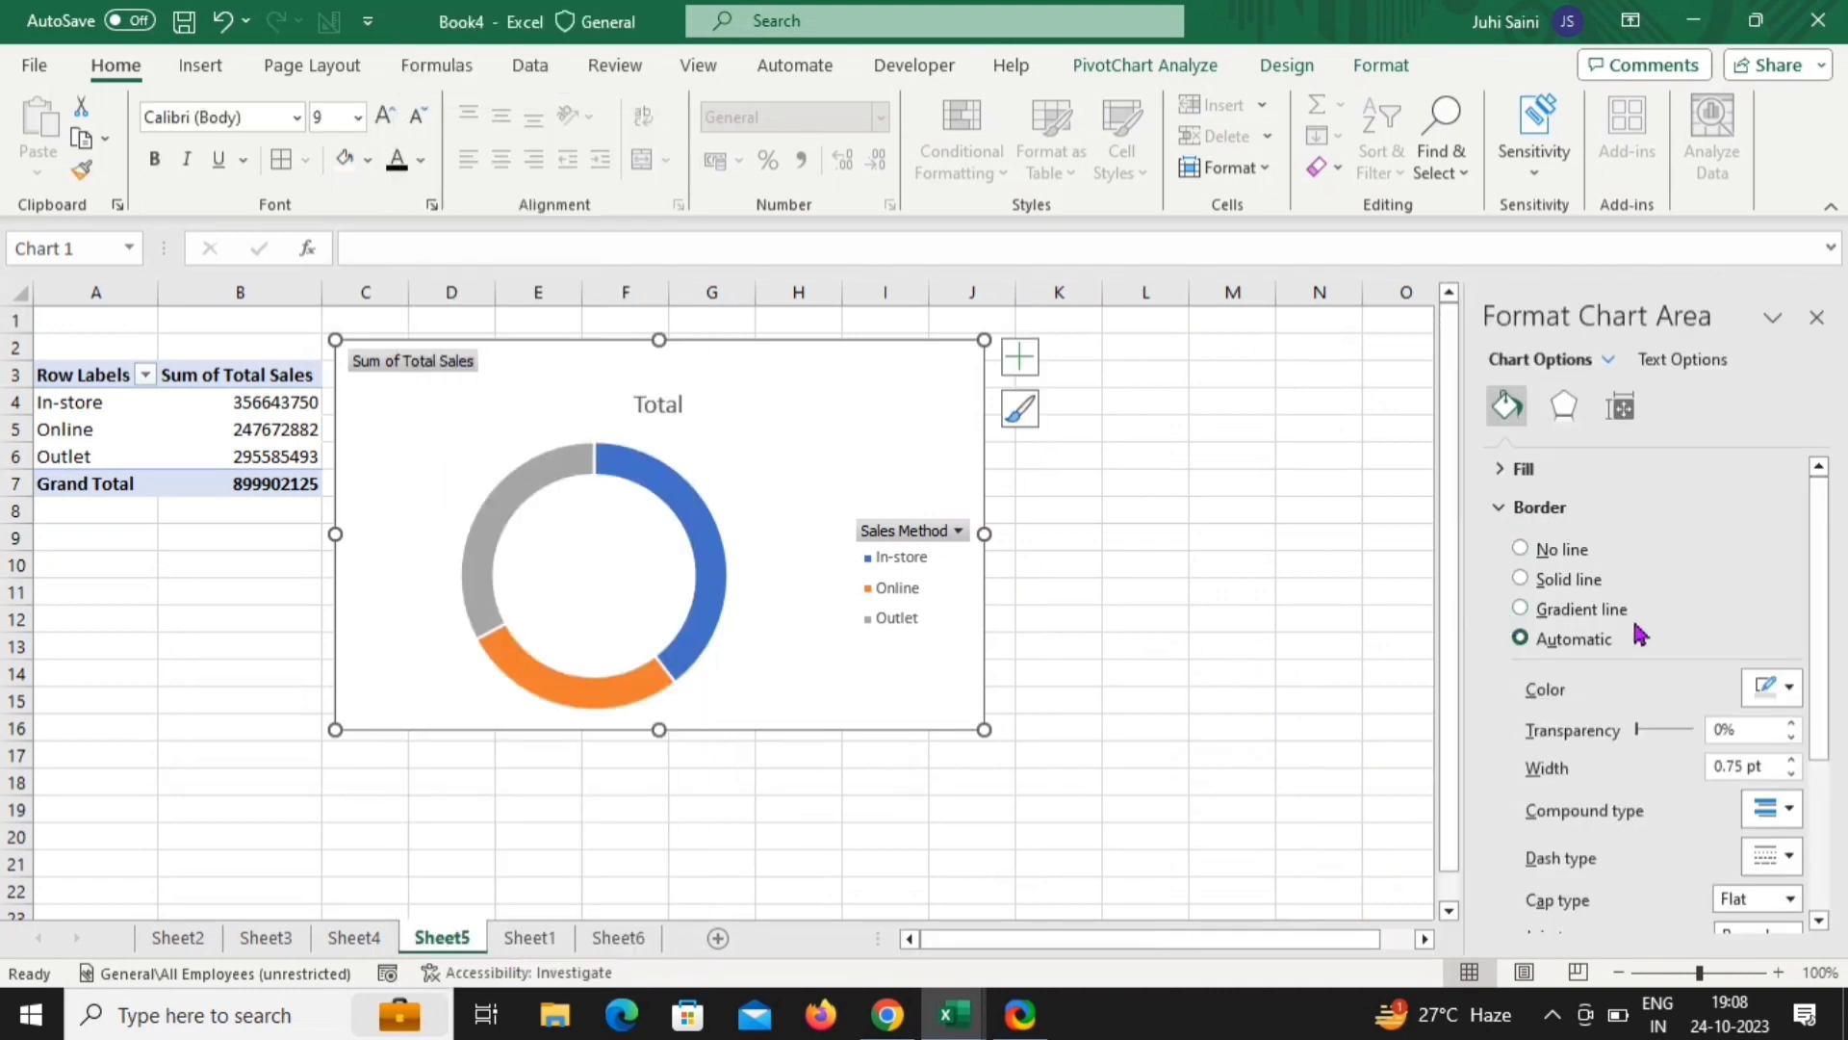
{"action": "left_click", "coordinate": [1567, 551]}
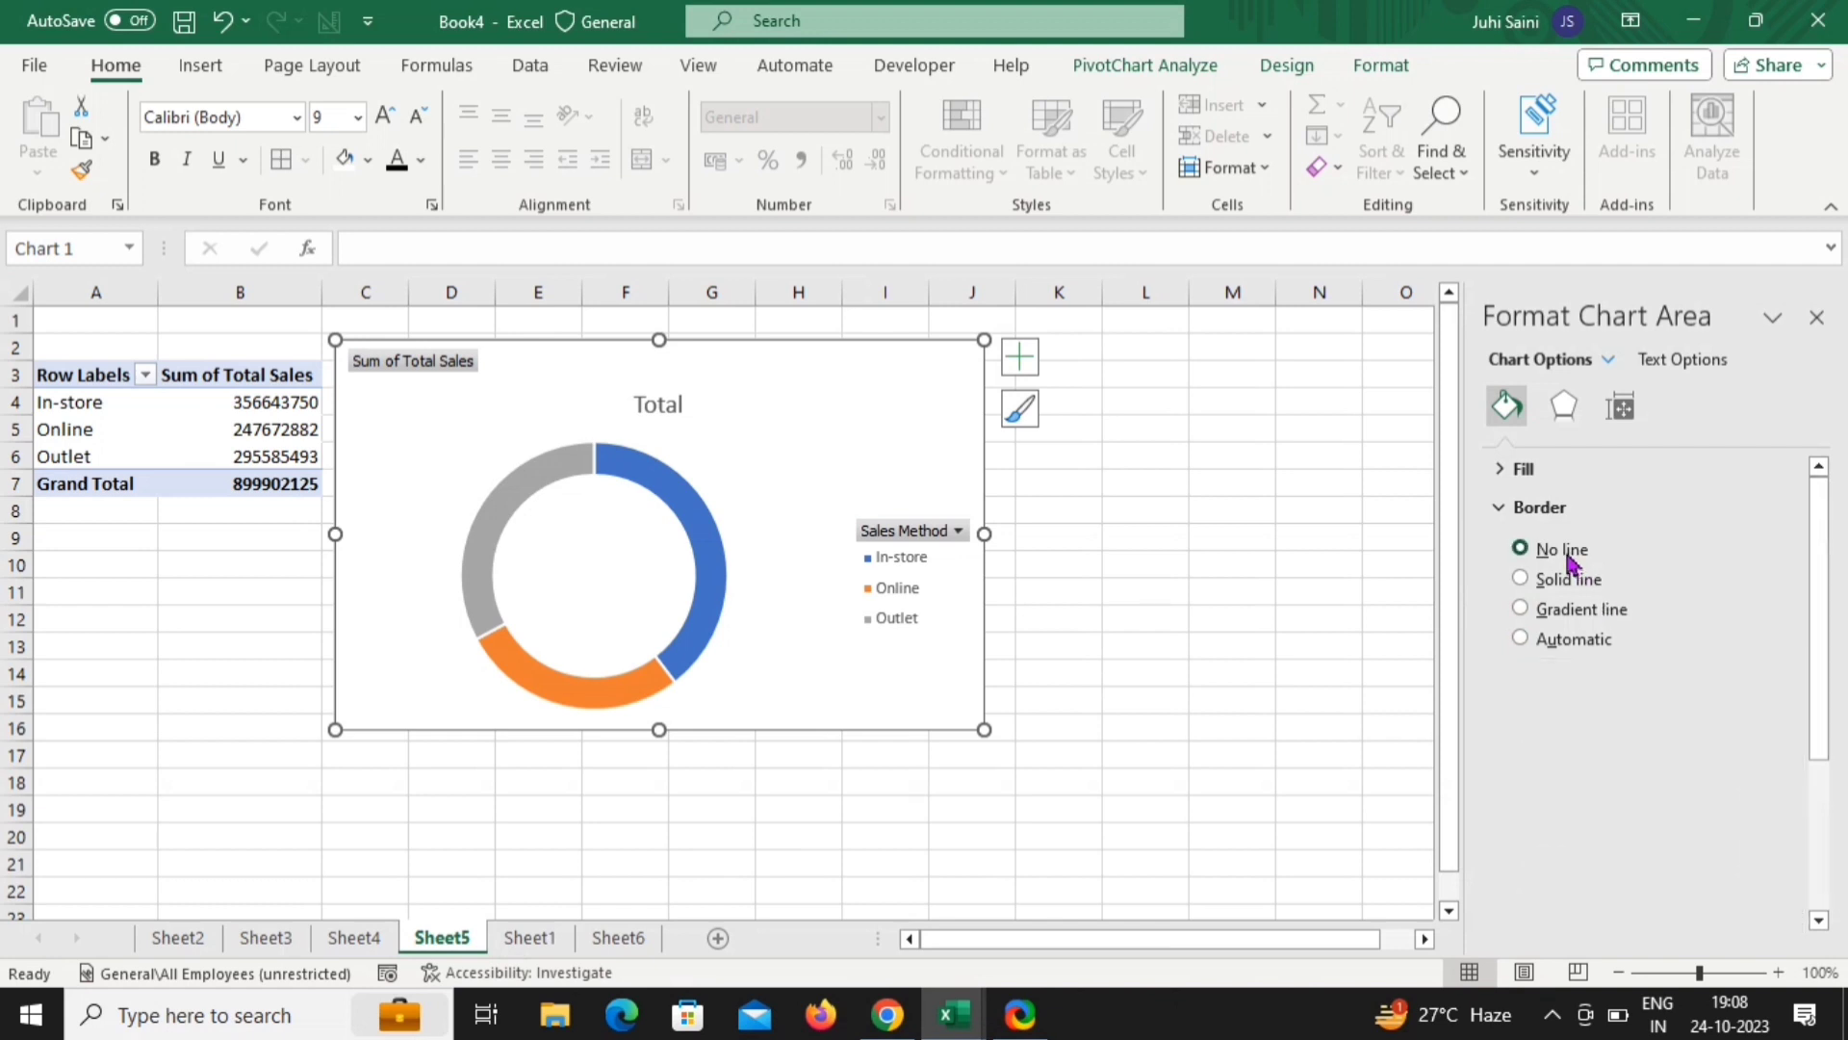
{"action": "left_click", "coordinate": [1816, 317]}
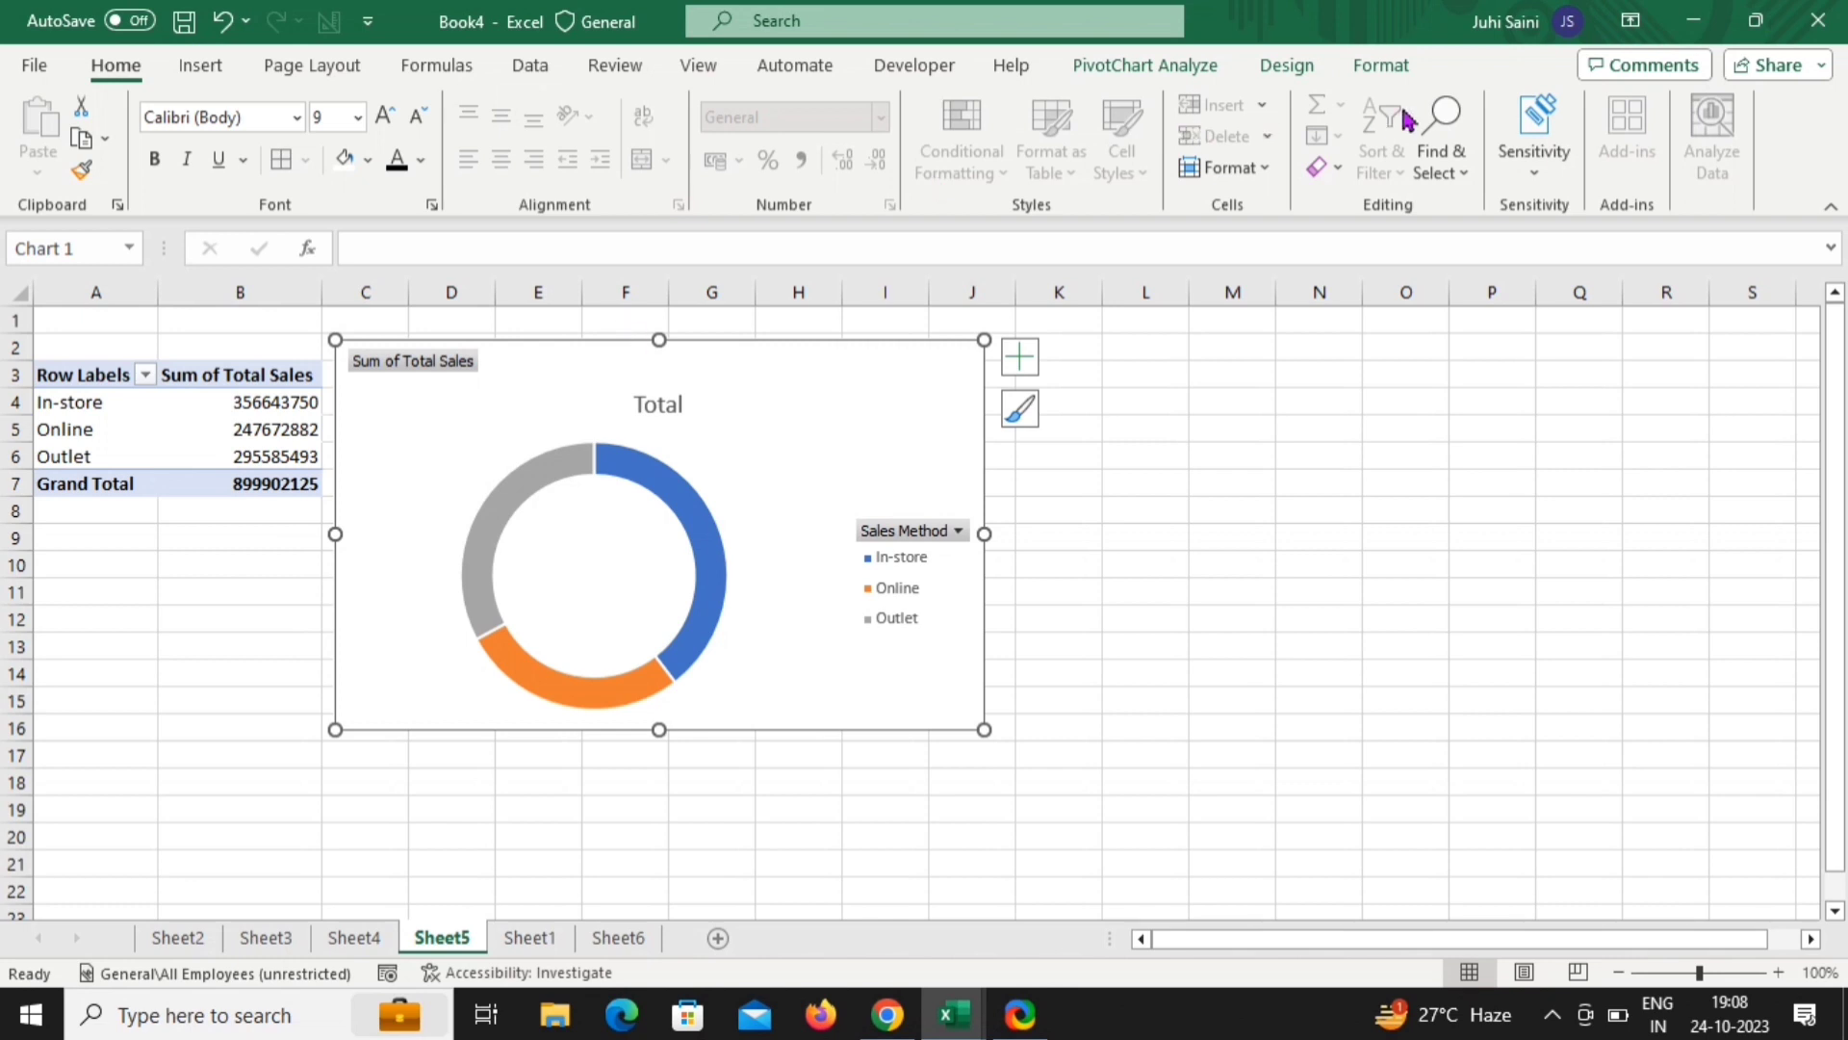
Hide the Sales Method axis field button and the Sum of Total Sales value field button on the doughnut chart
{"action": "left_click", "coordinate": [1191, 66]}
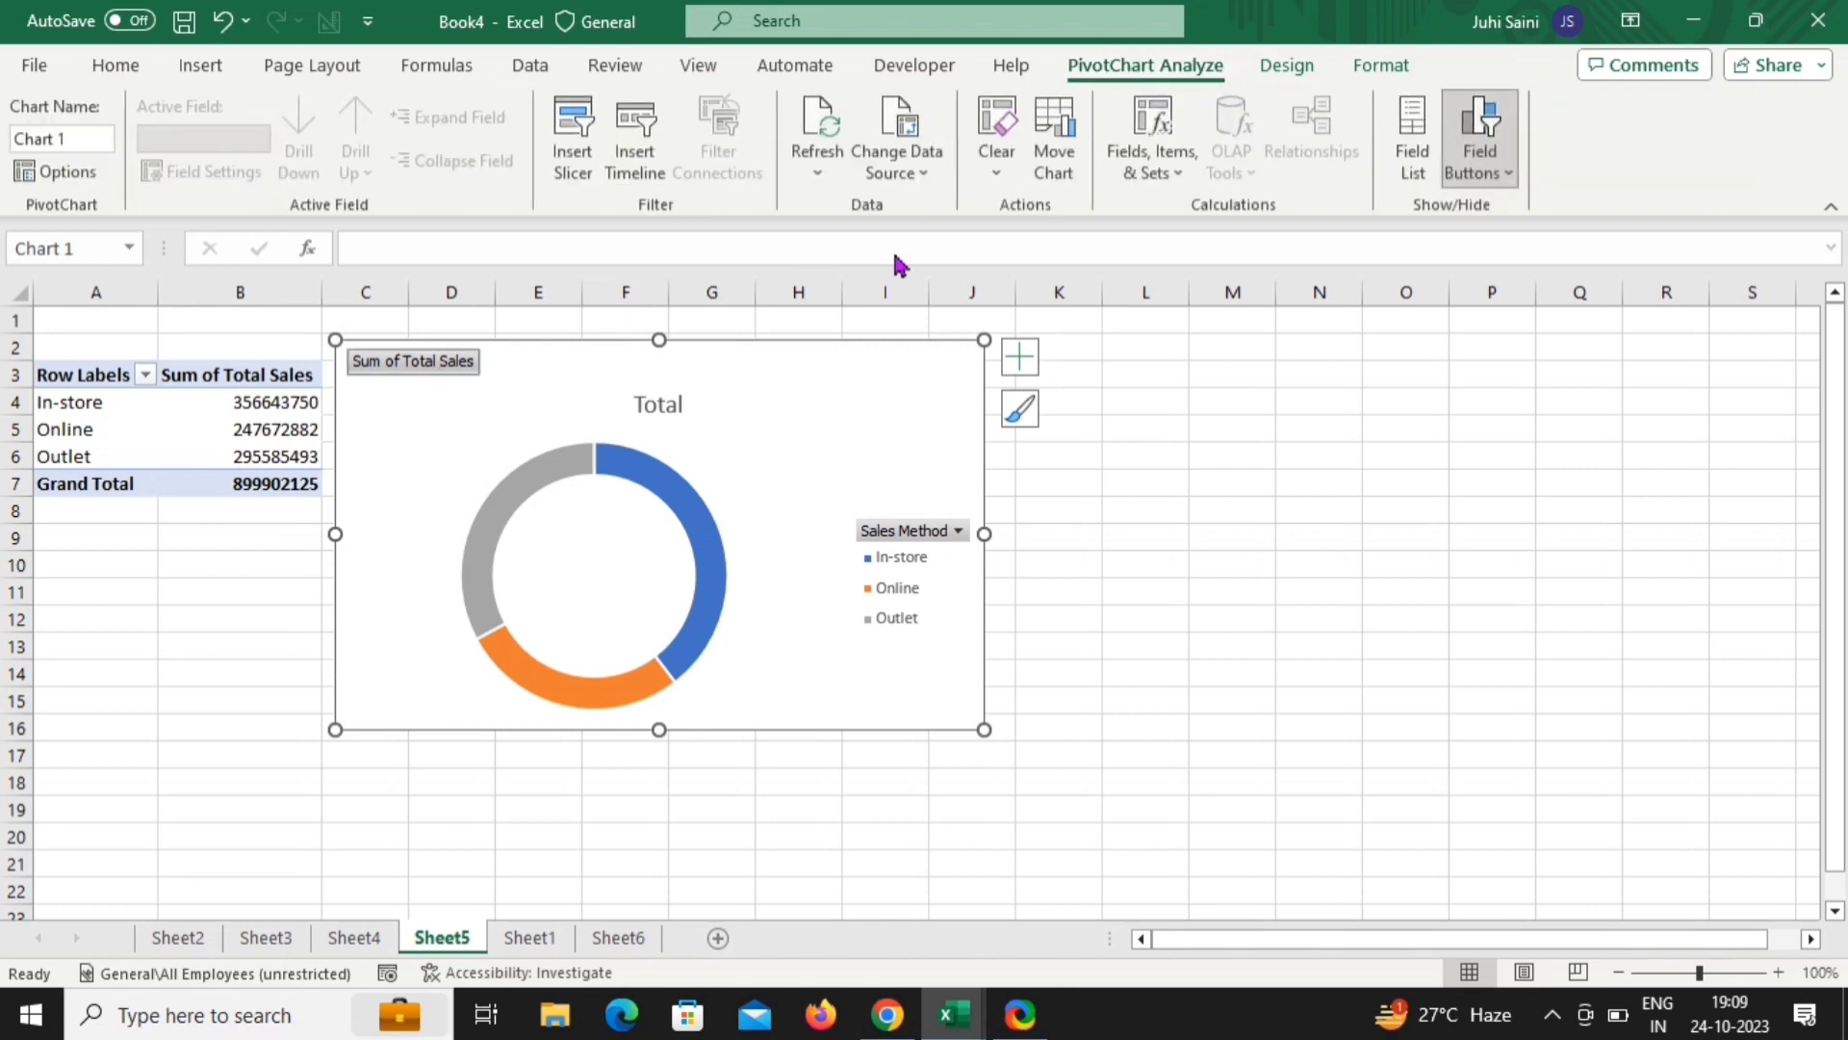
{"action": "left_click", "coordinate": [1421, 157]}
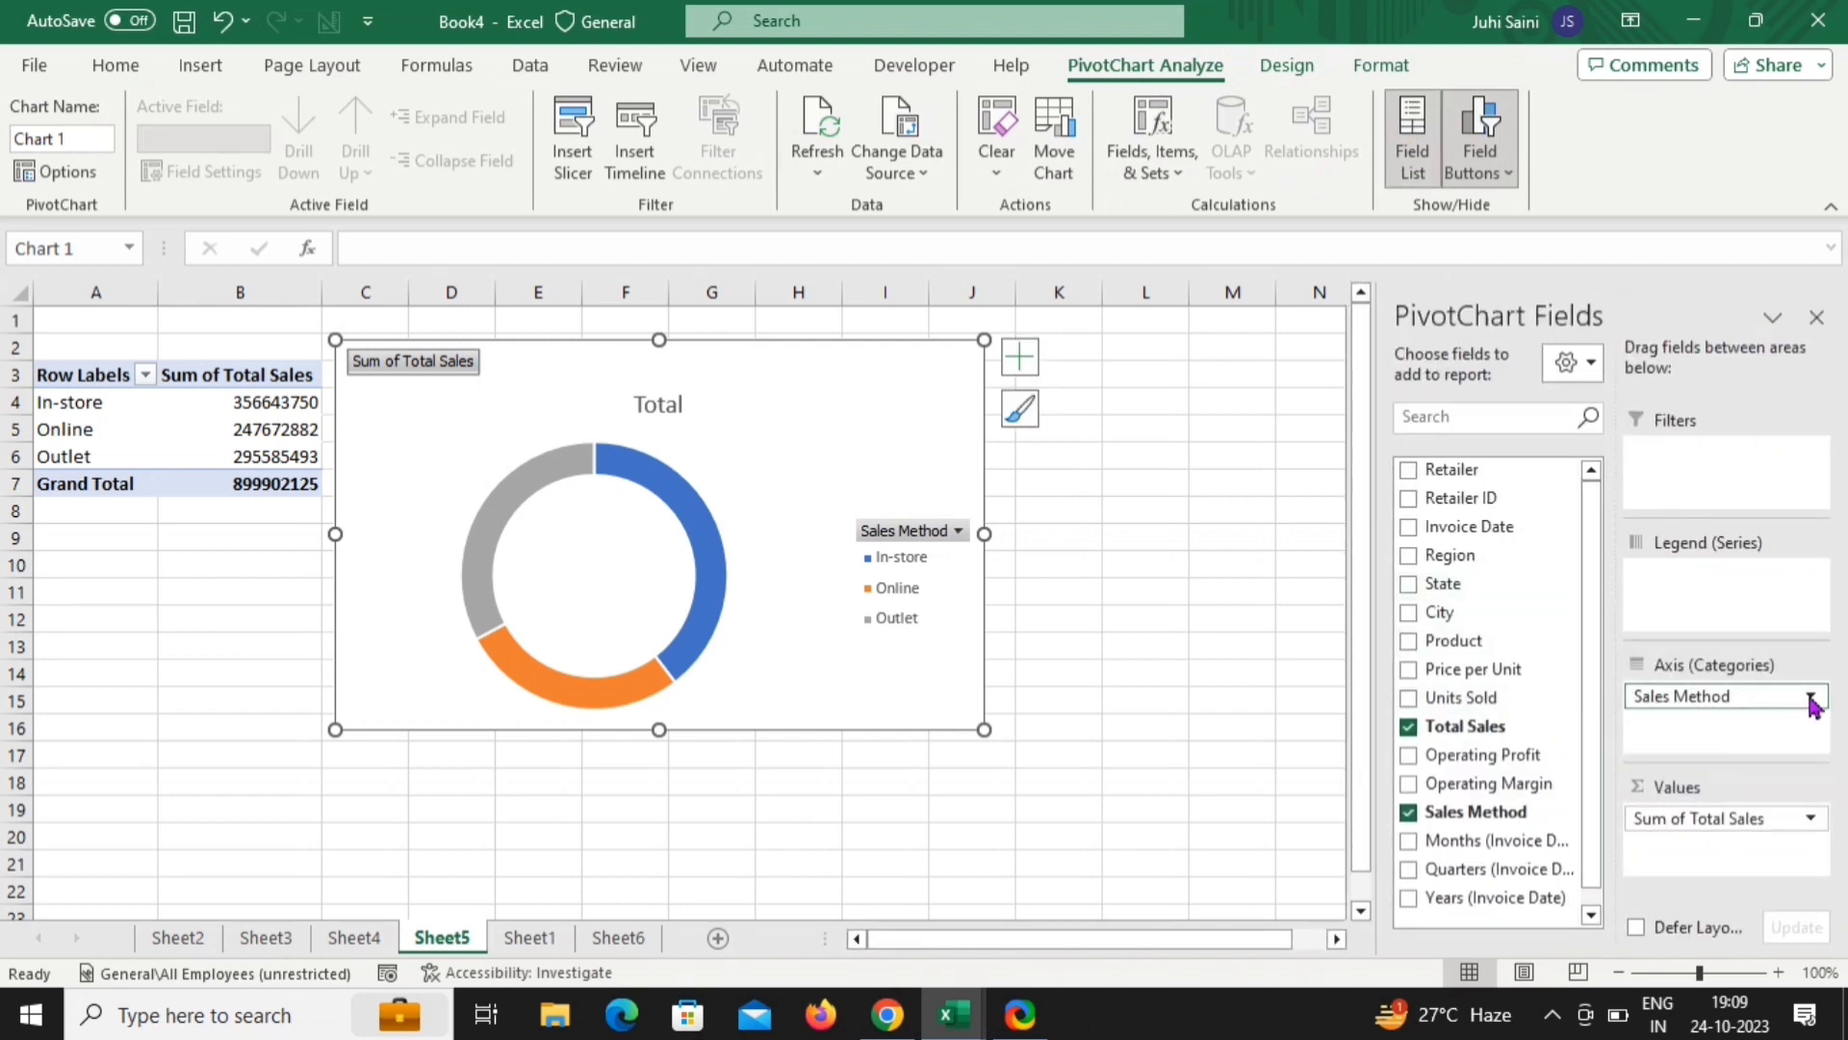
{"action": "left_click", "coordinate": [1801, 697]}
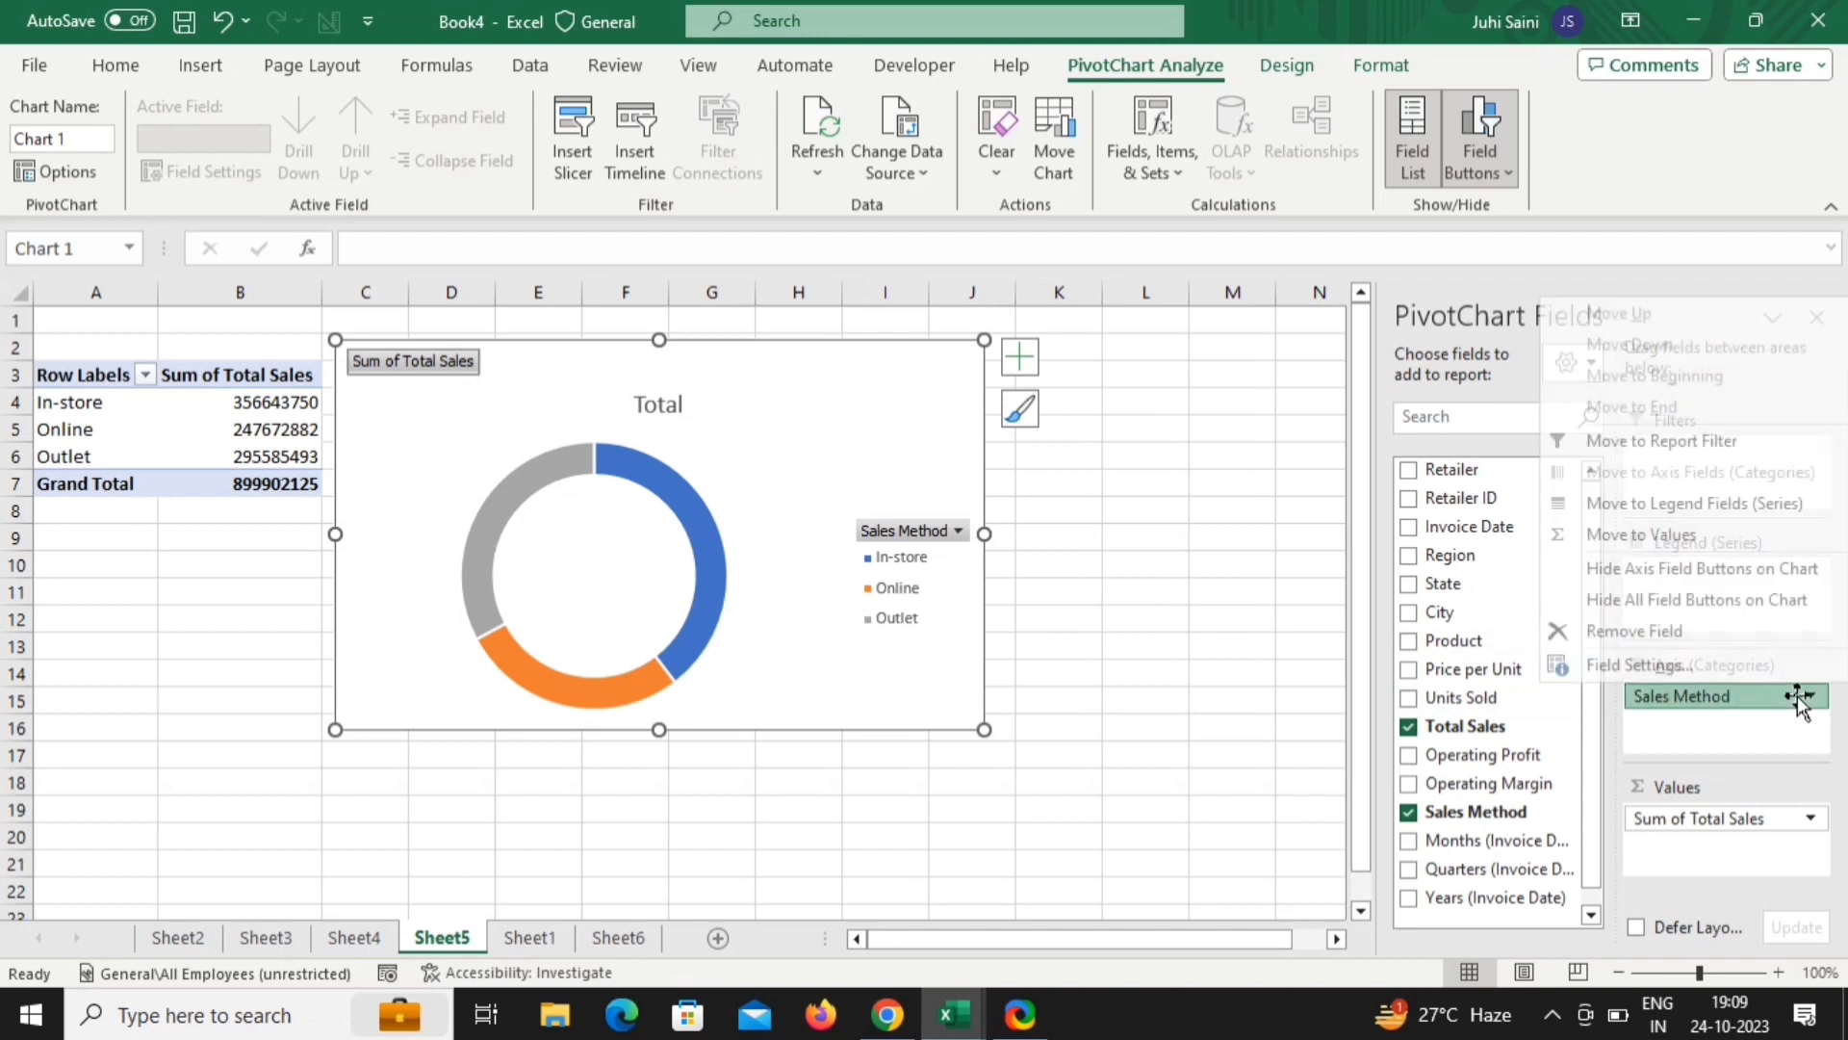
{"action": "left_click", "coordinate": [1675, 575]}
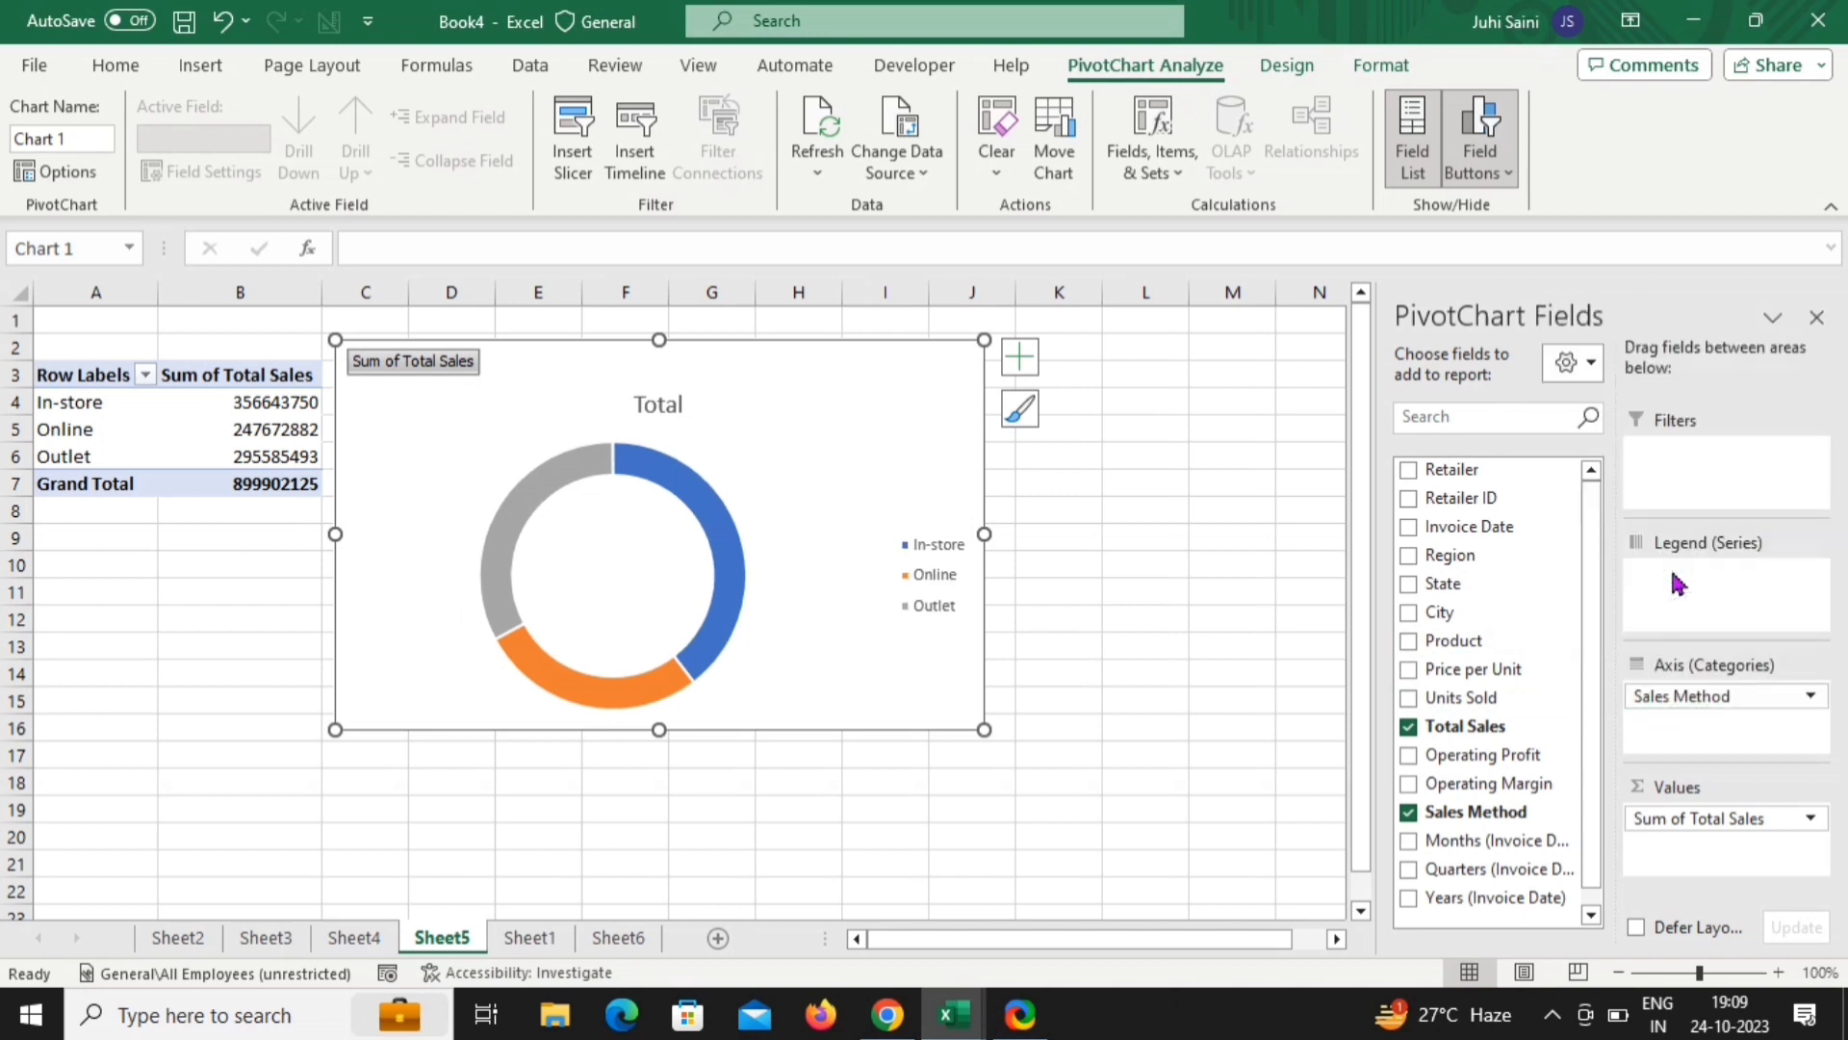
{"action": "left_click", "coordinate": [1774, 820]}
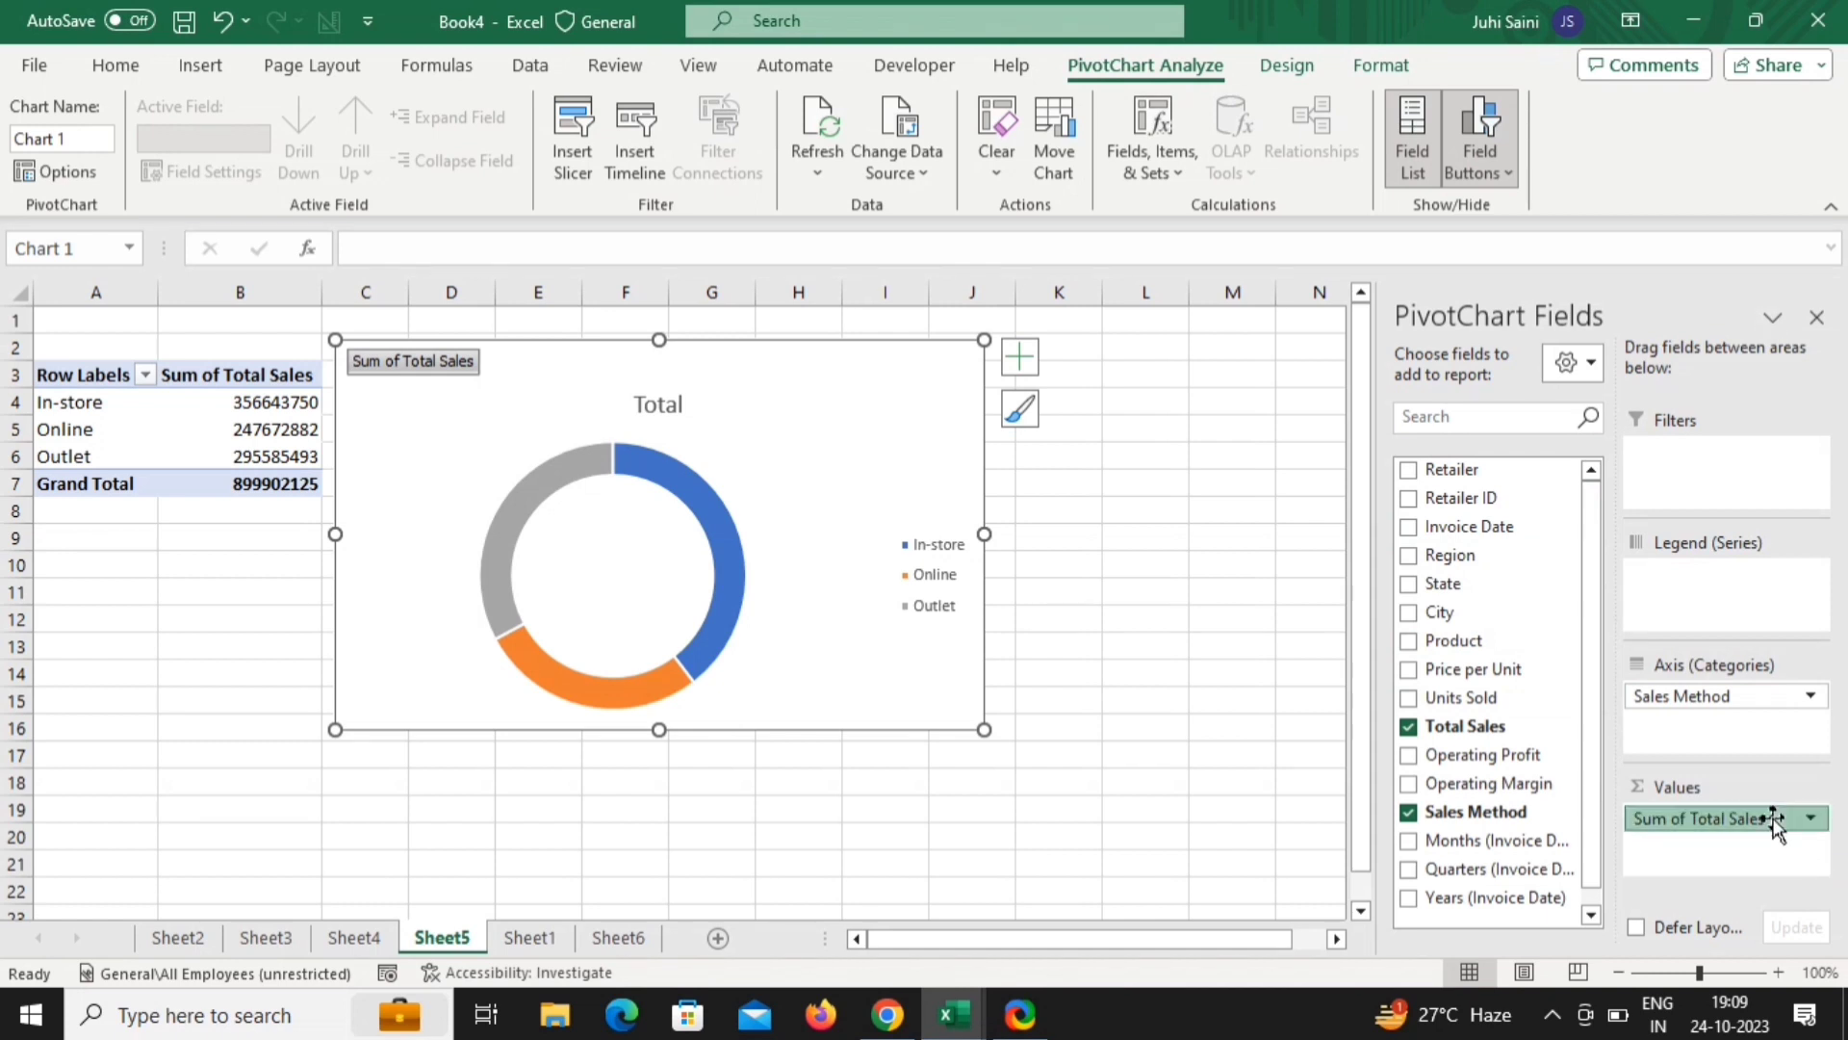
{"action": "left_click", "coordinate": [1701, 693]}
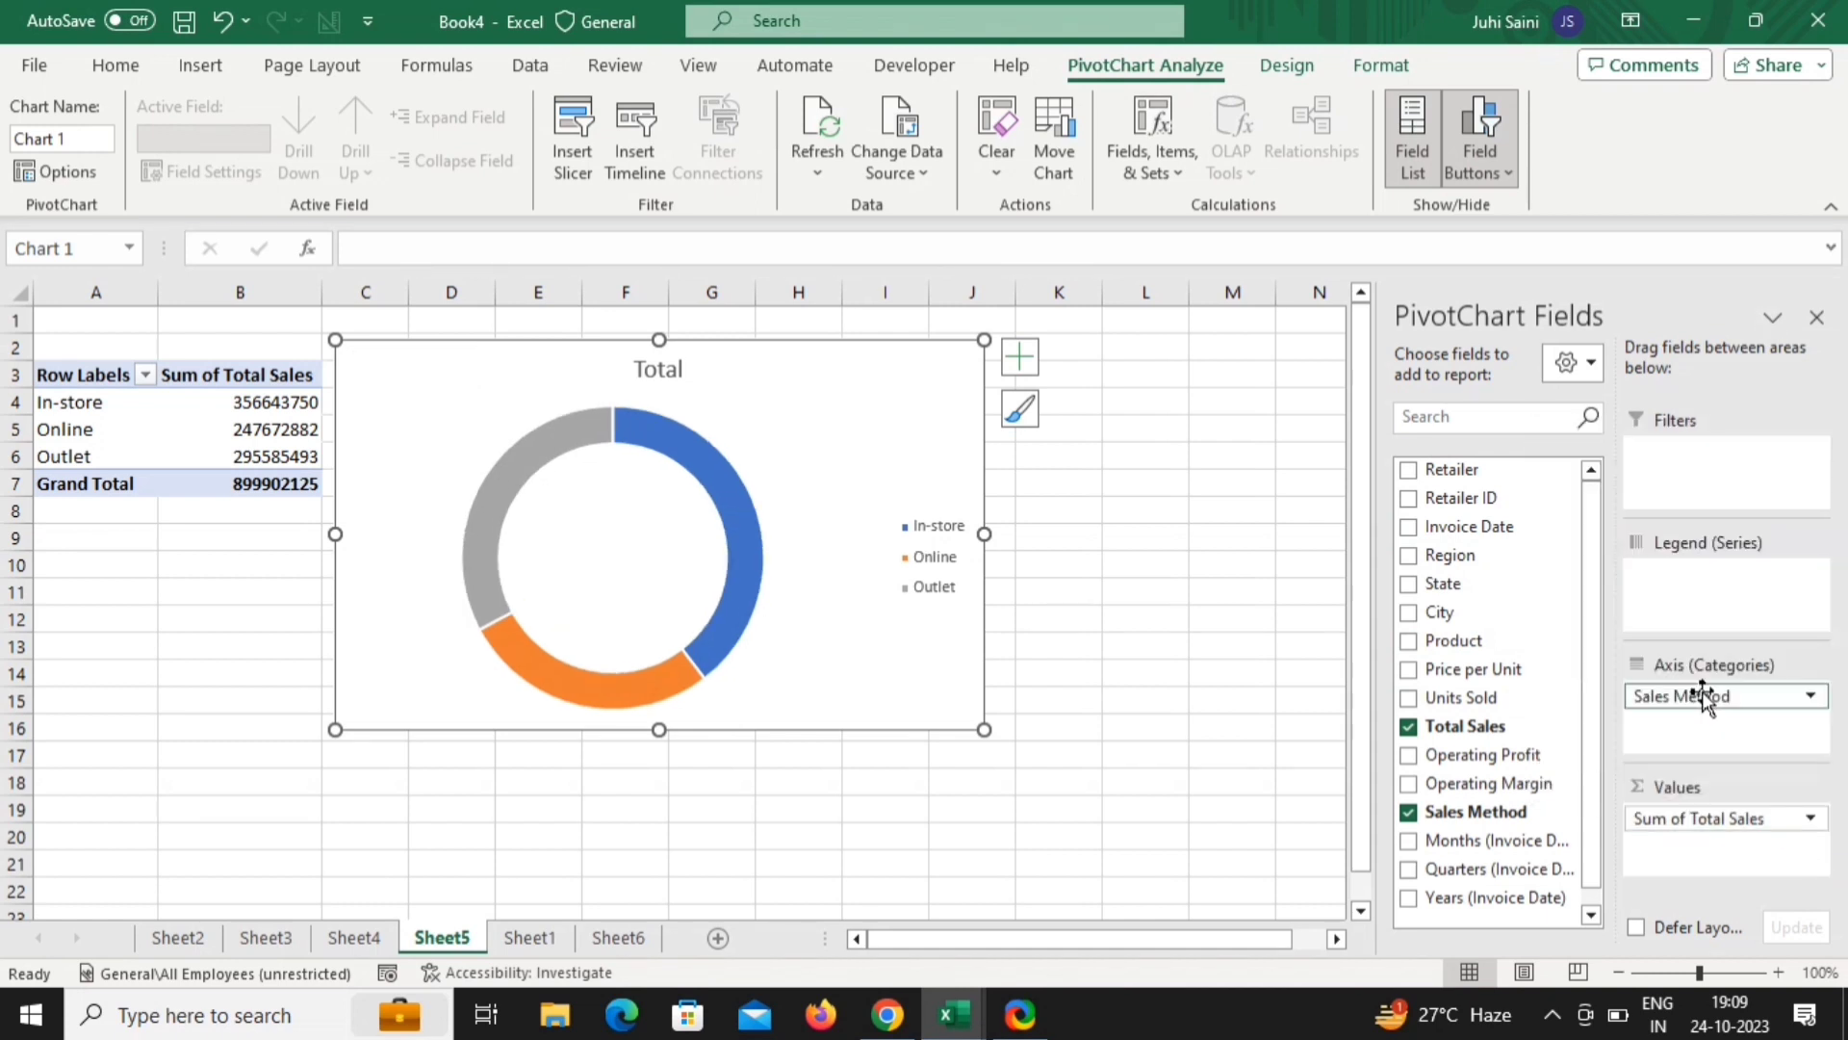
{"action": "left_click", "coordinate": [1261, 536]}
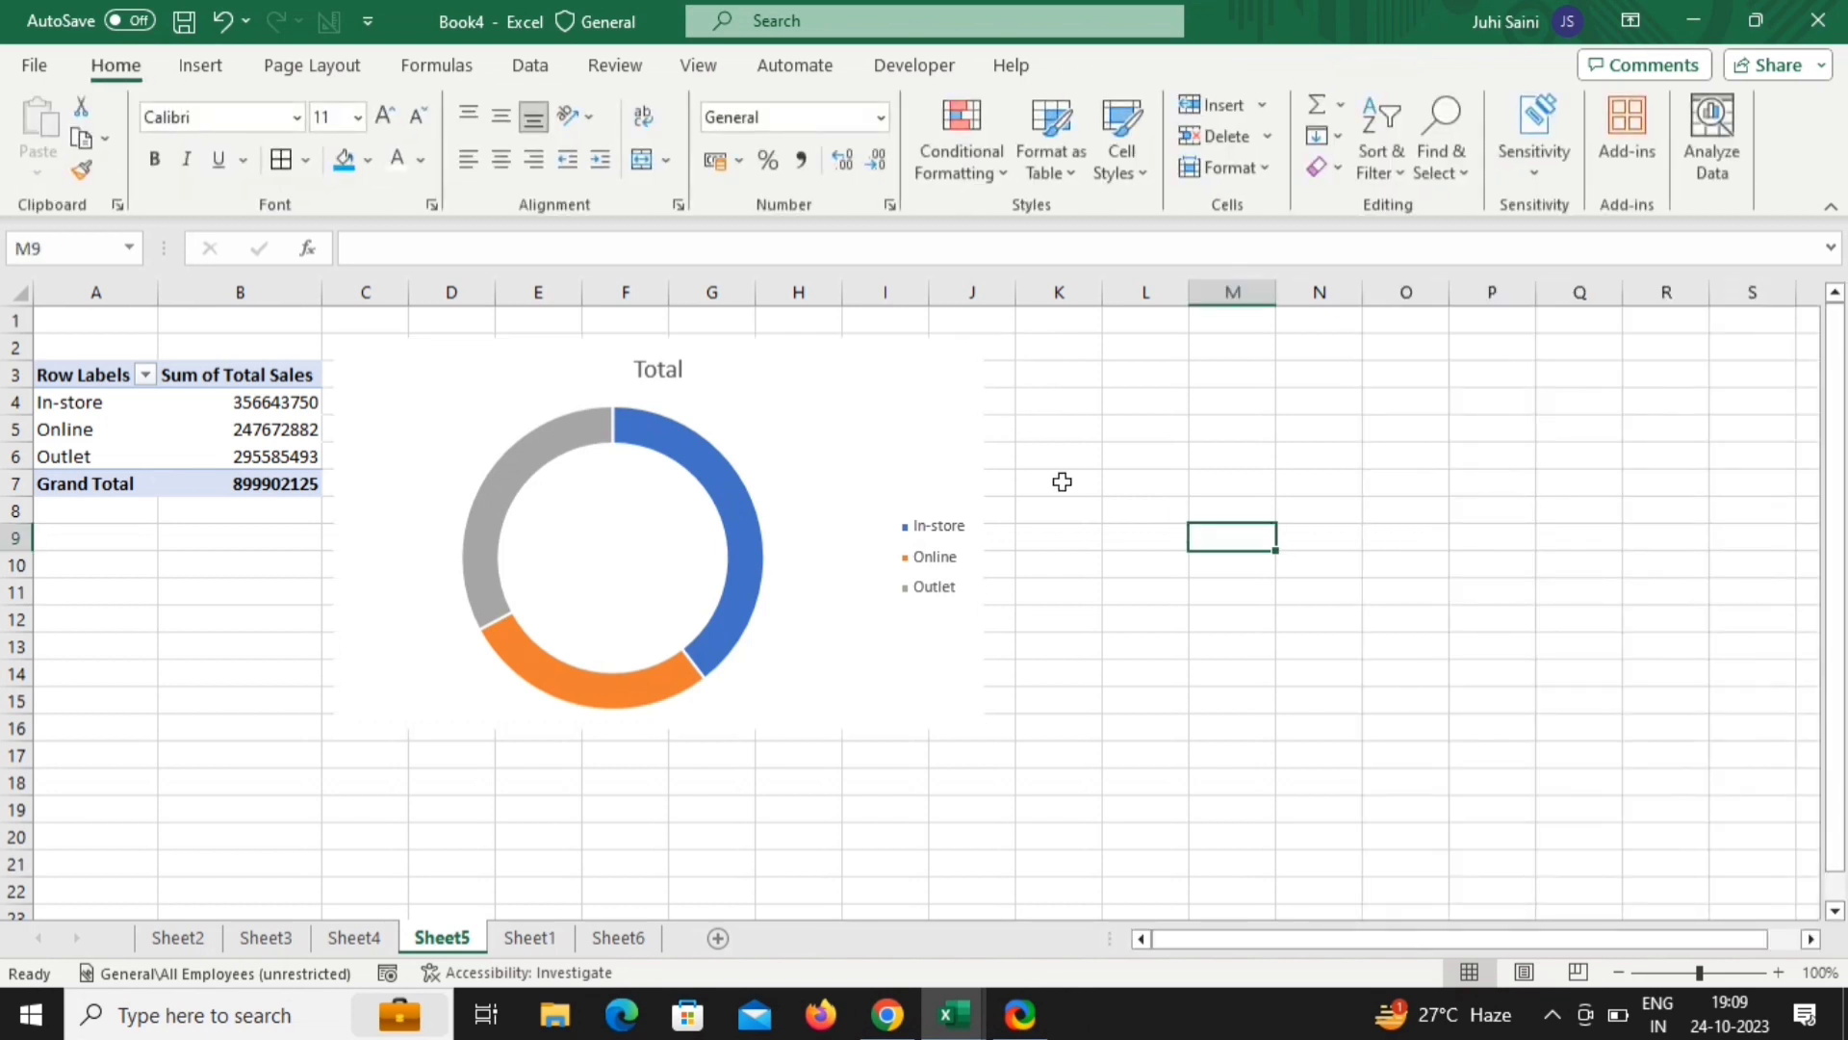
Set the doughnut hole size of the sales method chart's series to 47%
{"action": "left_click", "coordinate": [927, 416]}
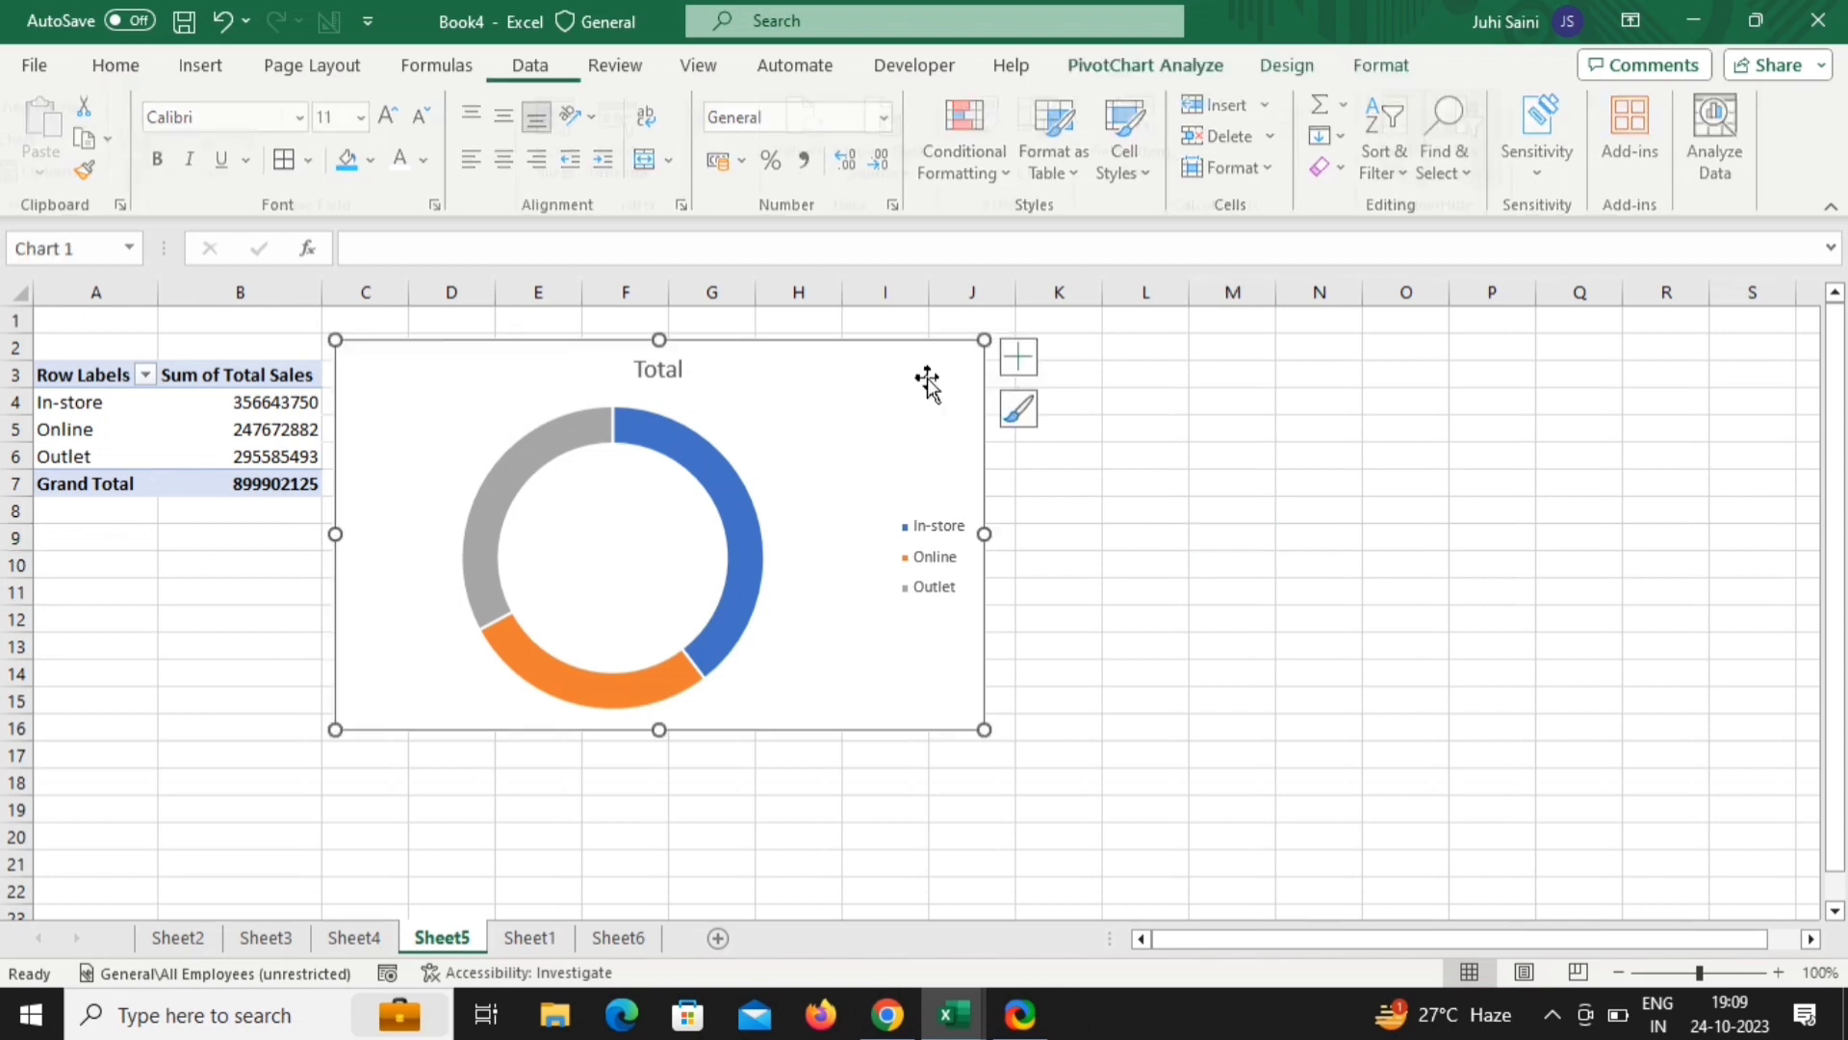
{"action": "right_click", "coordinate": [727, 484]}
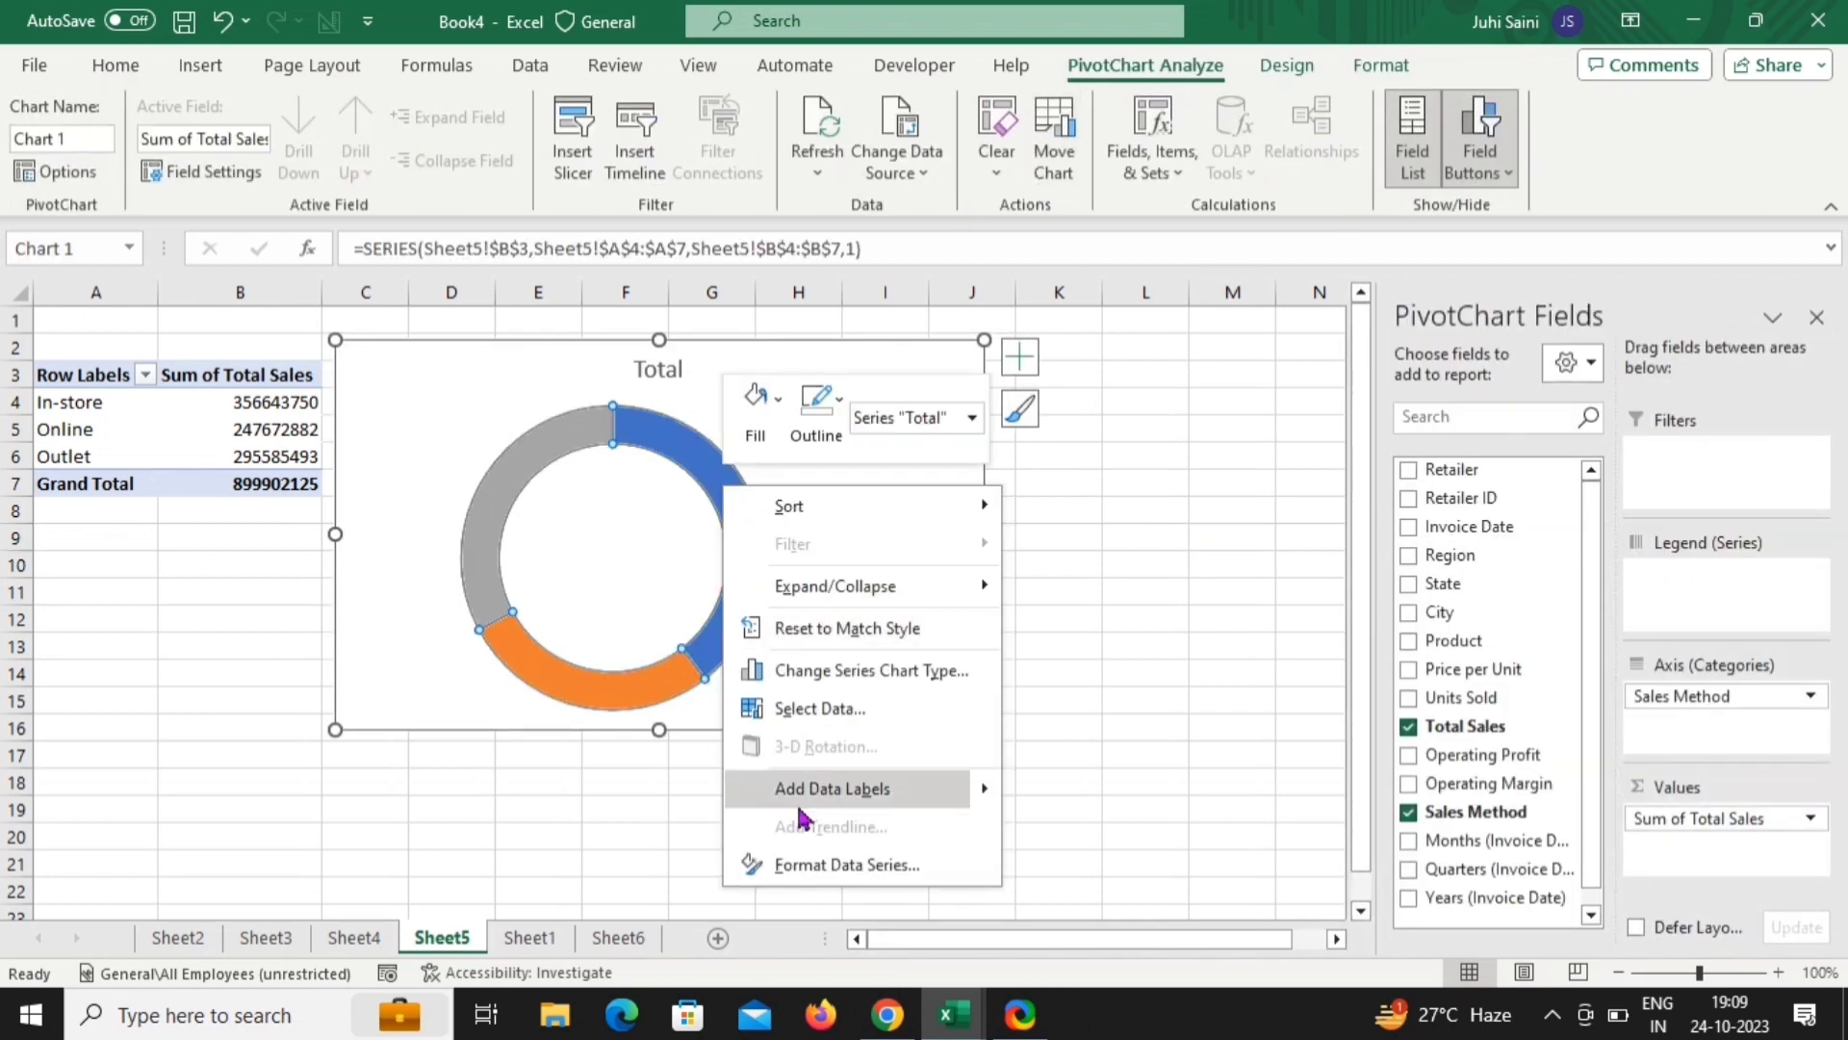
{"action": "left_click", "coordinate": [819, 866]}
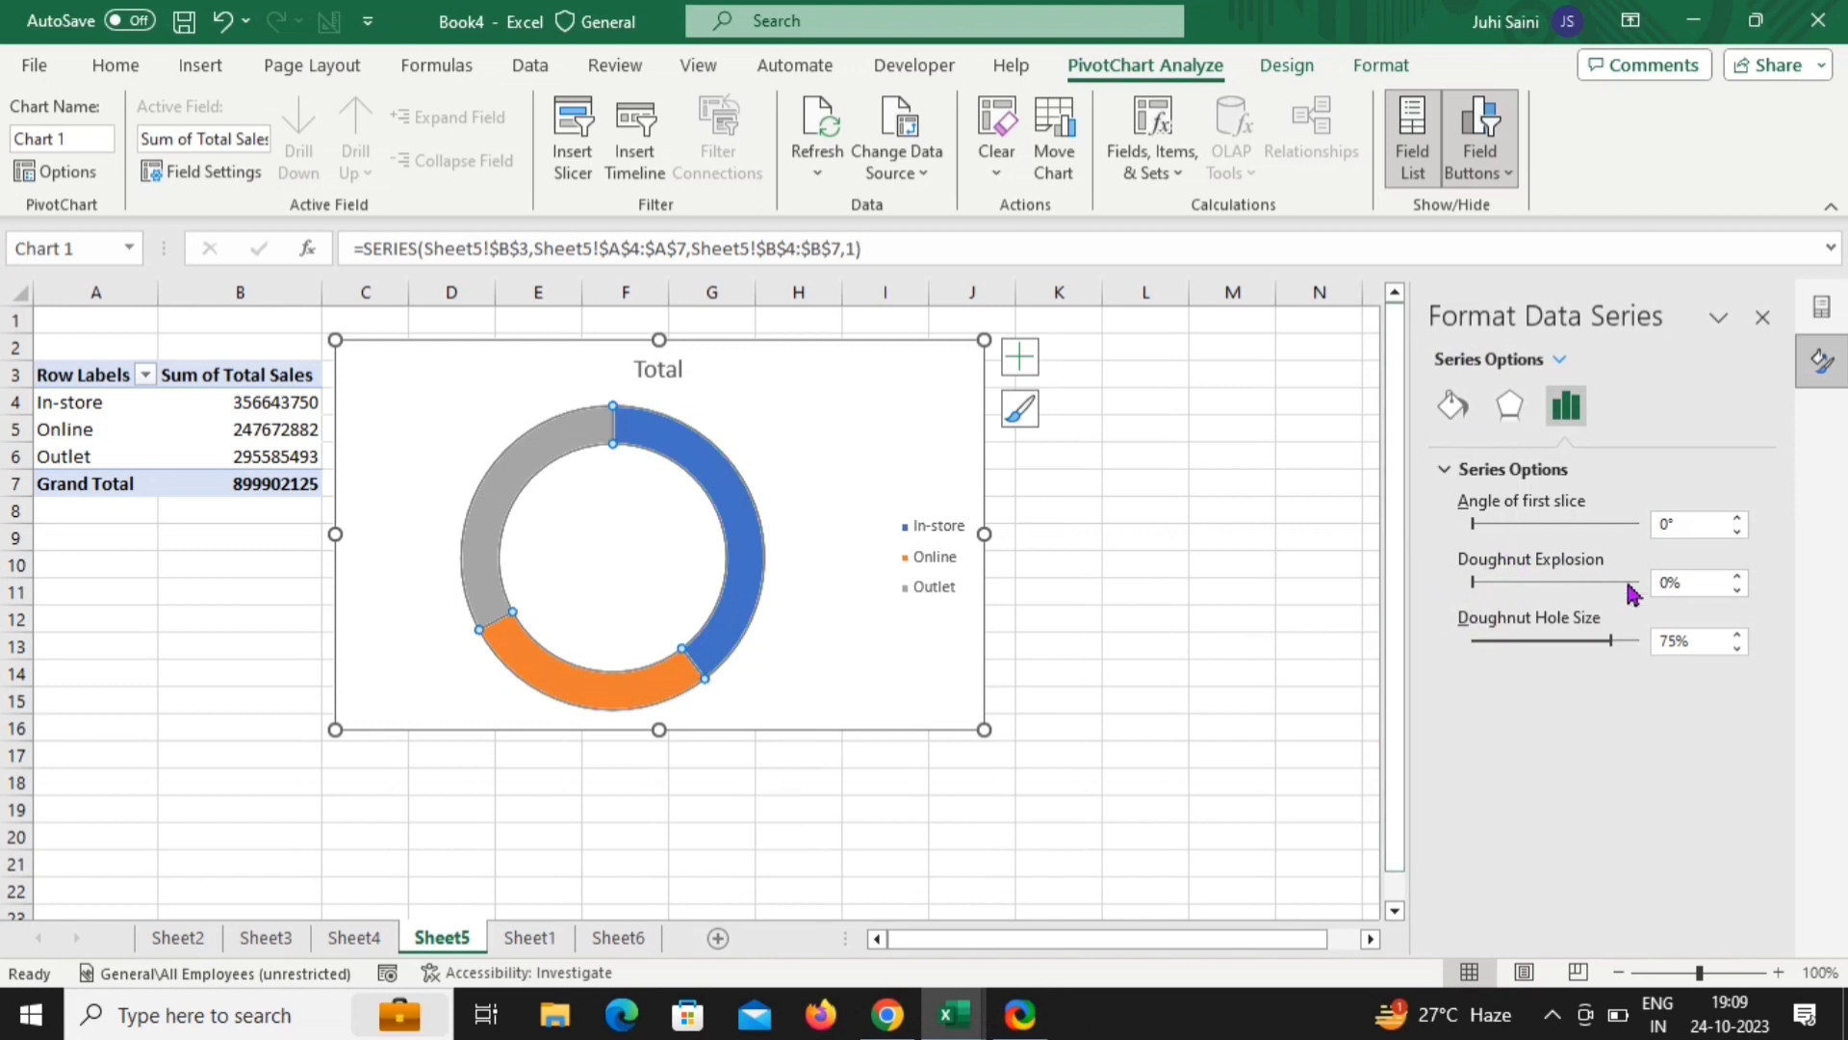
{"action": "left_click", "coordinate": [1707, 642]}
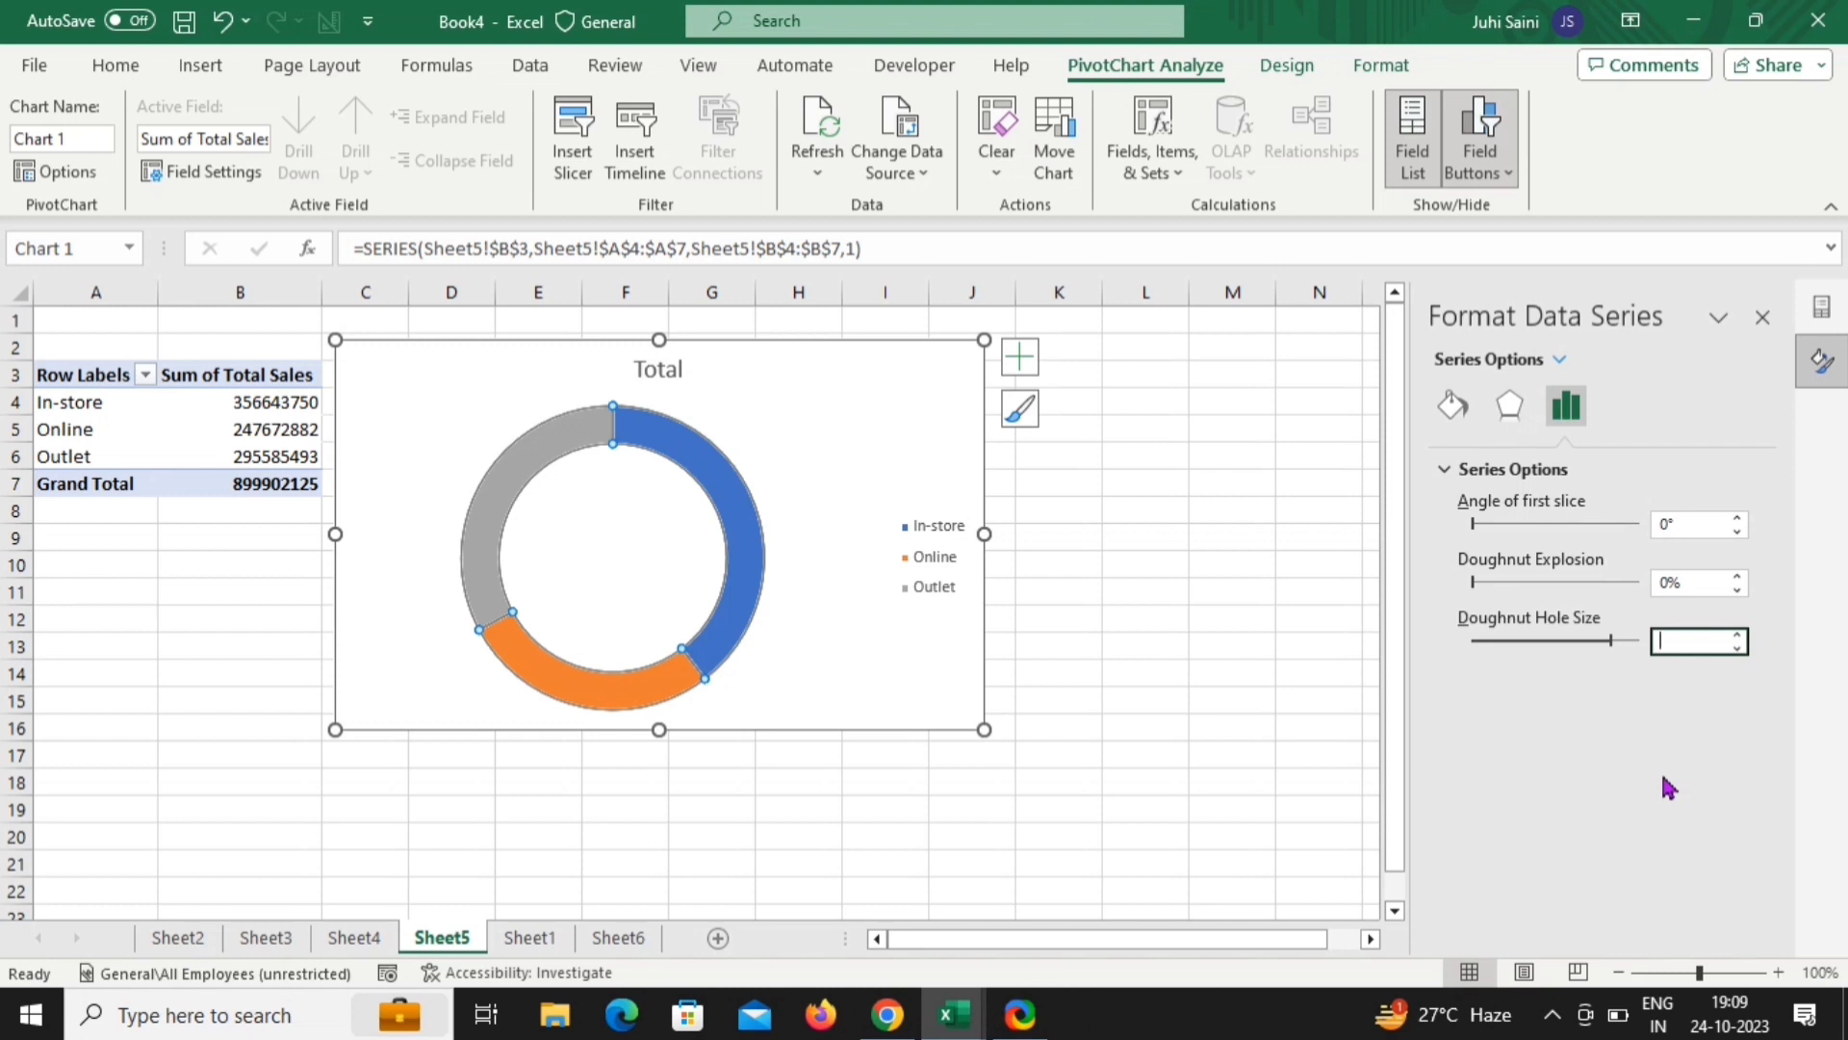
{"action": "type", "text": "47"}
{"action": "key", "text": "Return"}
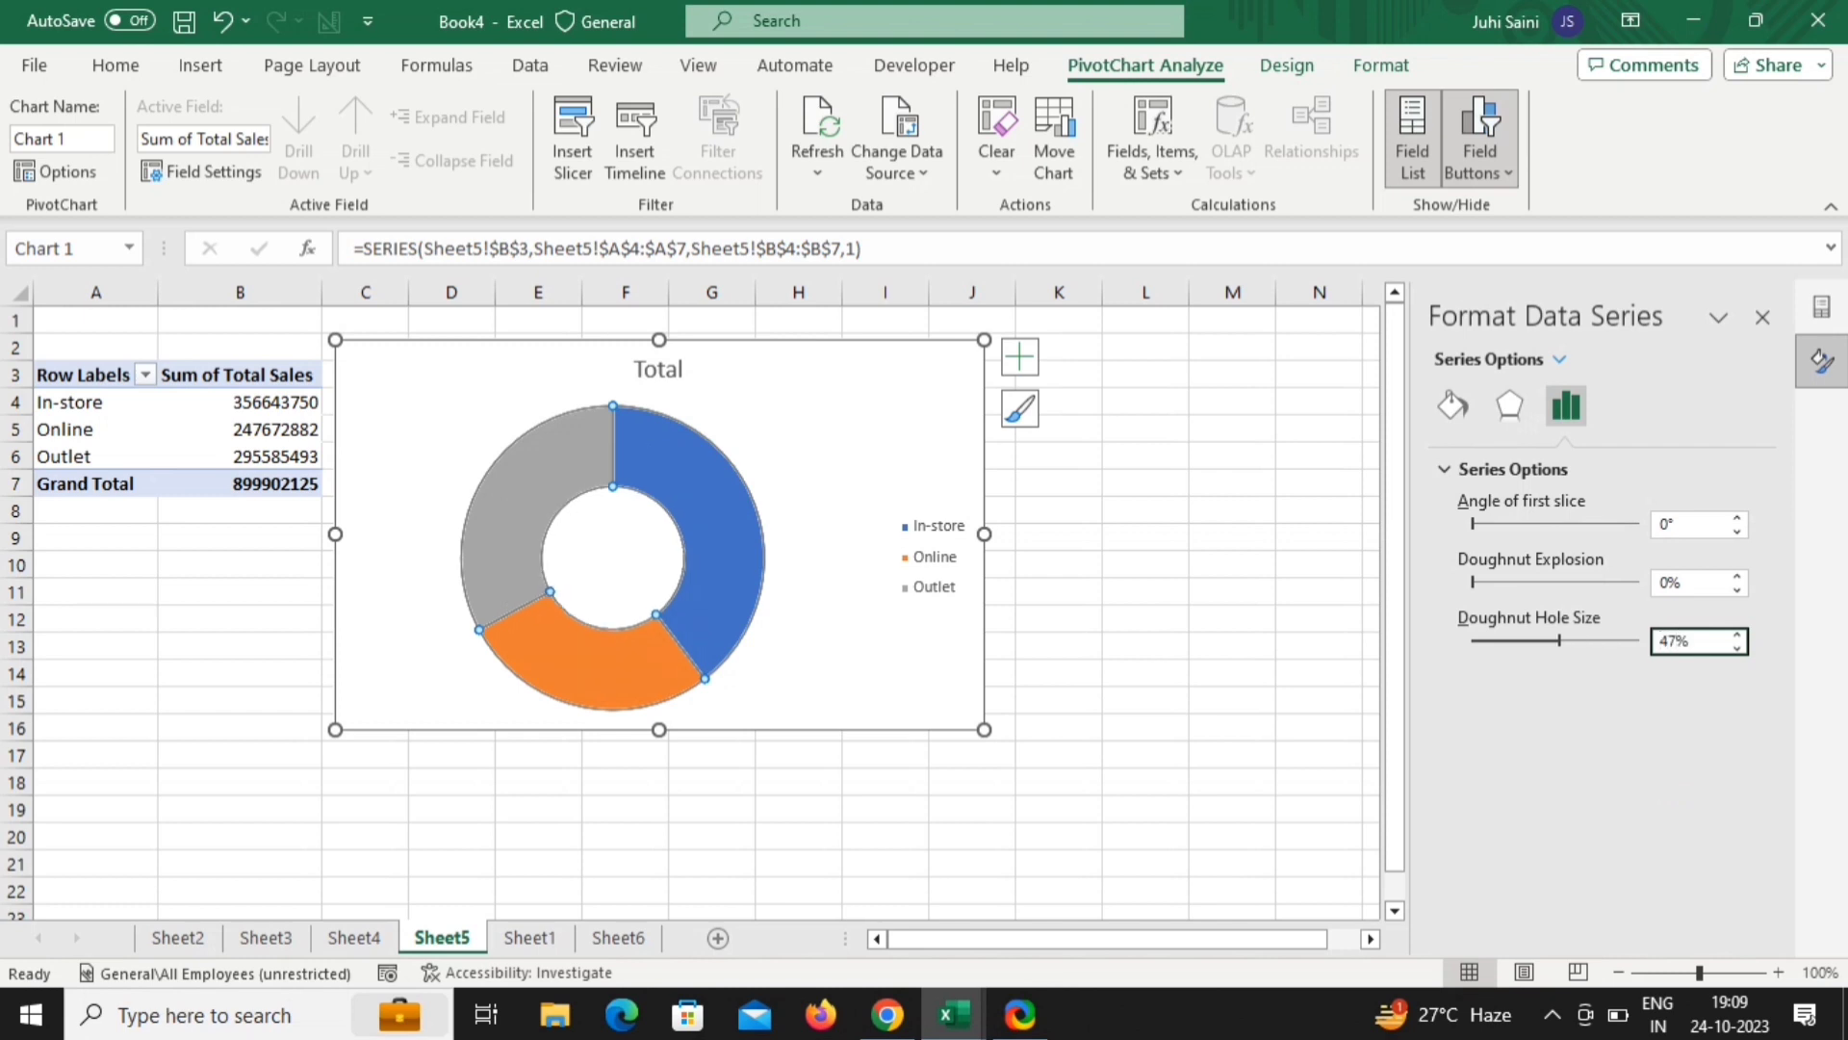
{"action": "left_click", "coordinate": [1194, 616]}
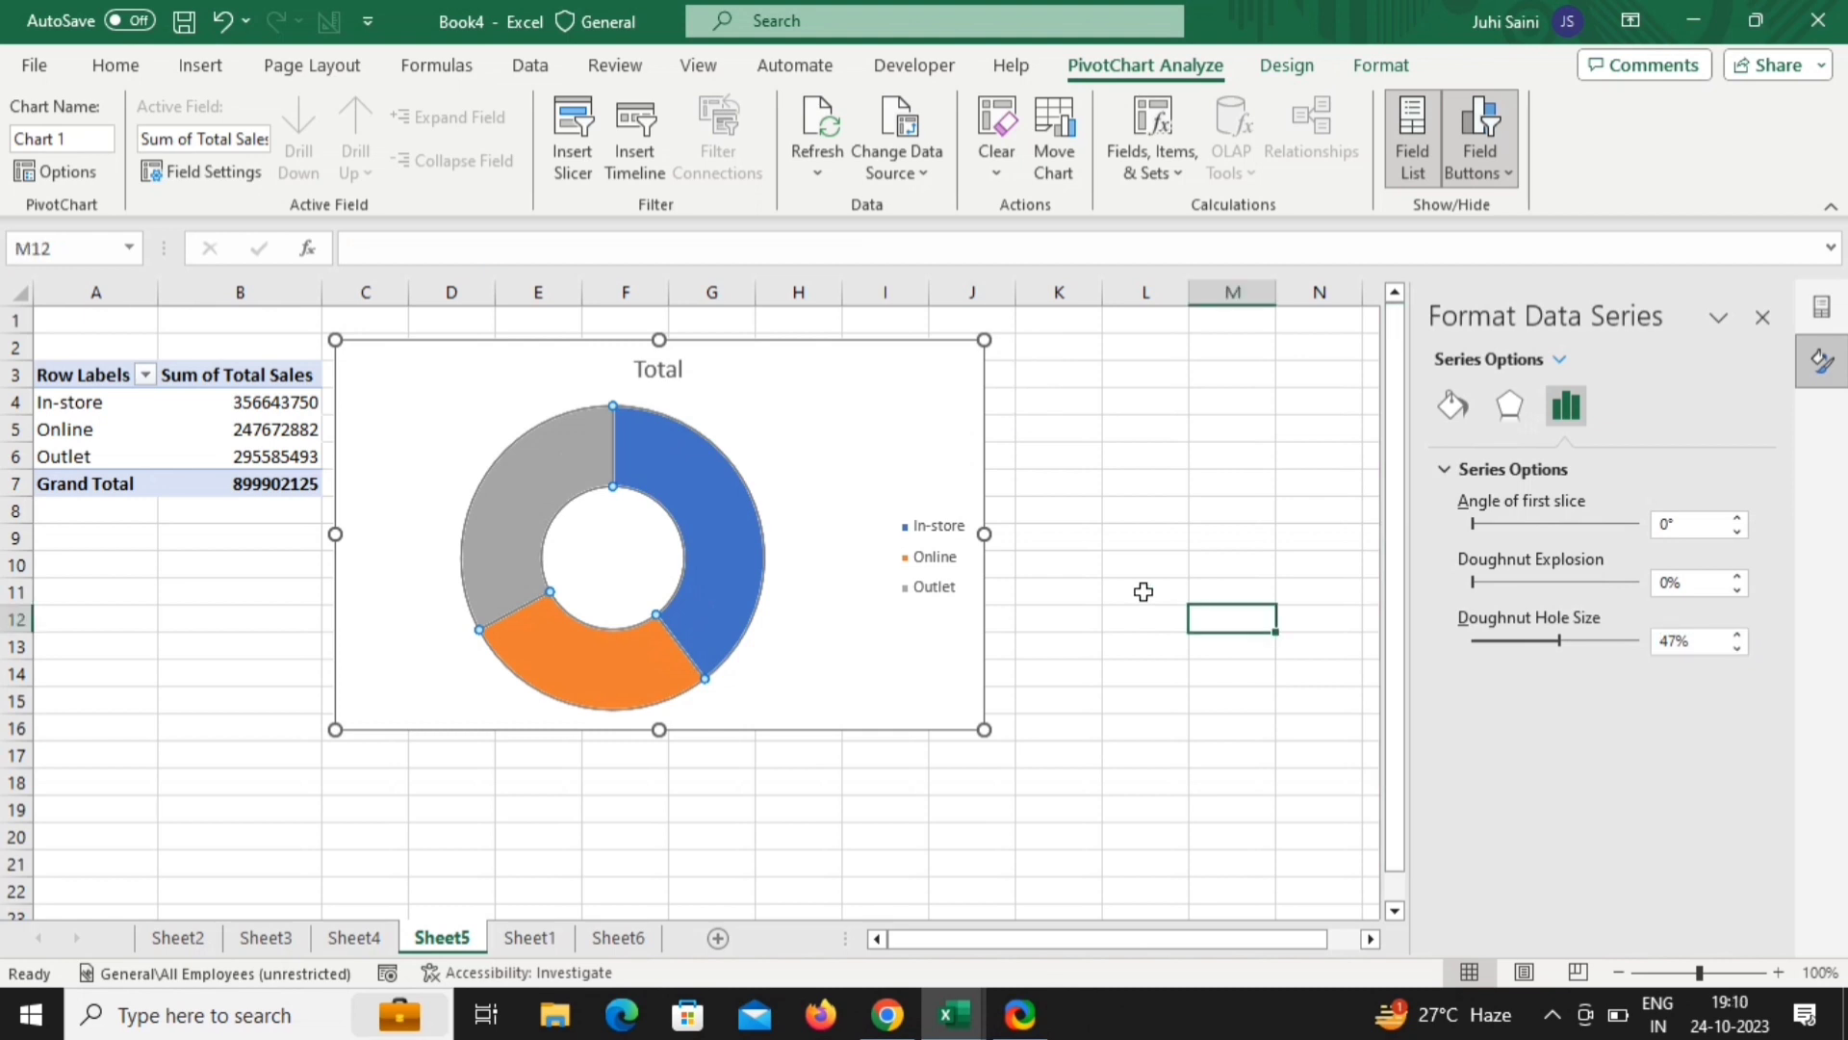
Give the In-store slice of the doughnut a solid fill in a darker shade of the blue accent color
{"action": "left_click", "coordinate": [704, 520]}
{"action": "left_click", "coordinate": [705, 520]}
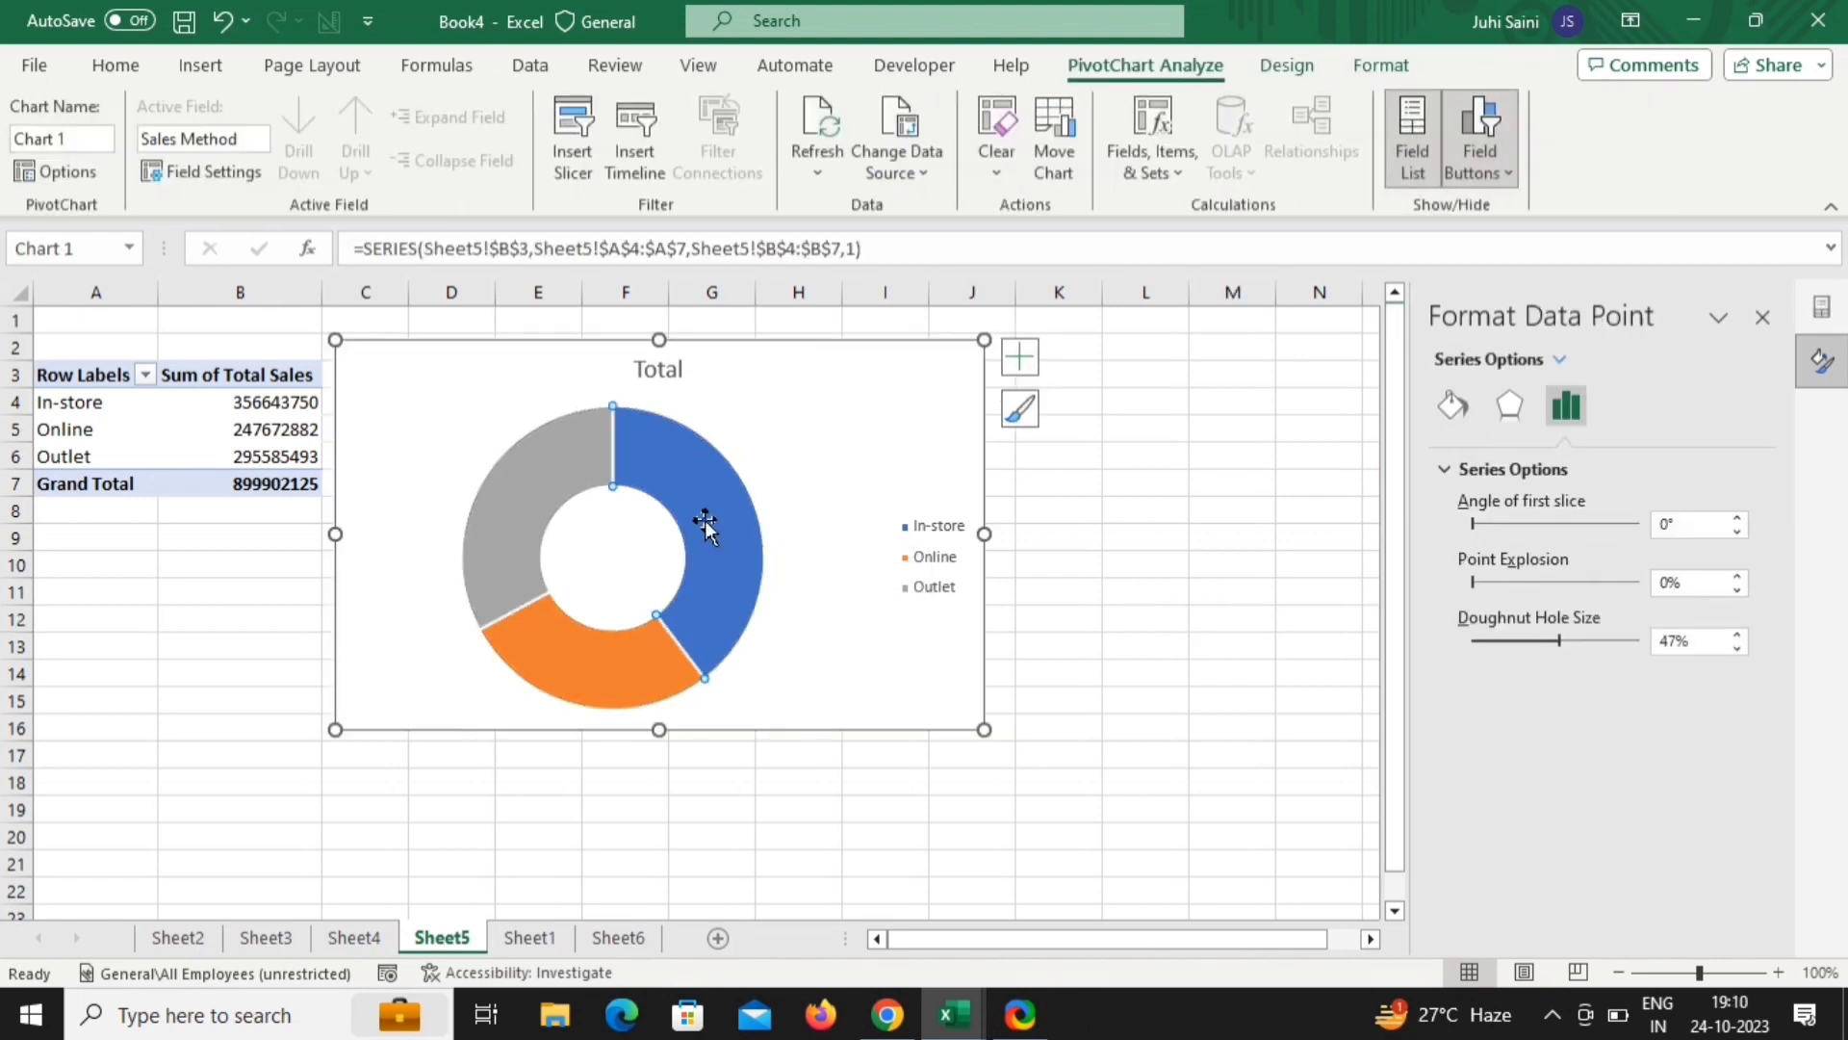
{"action": "left_click", "coordinate": [1453, 408]}
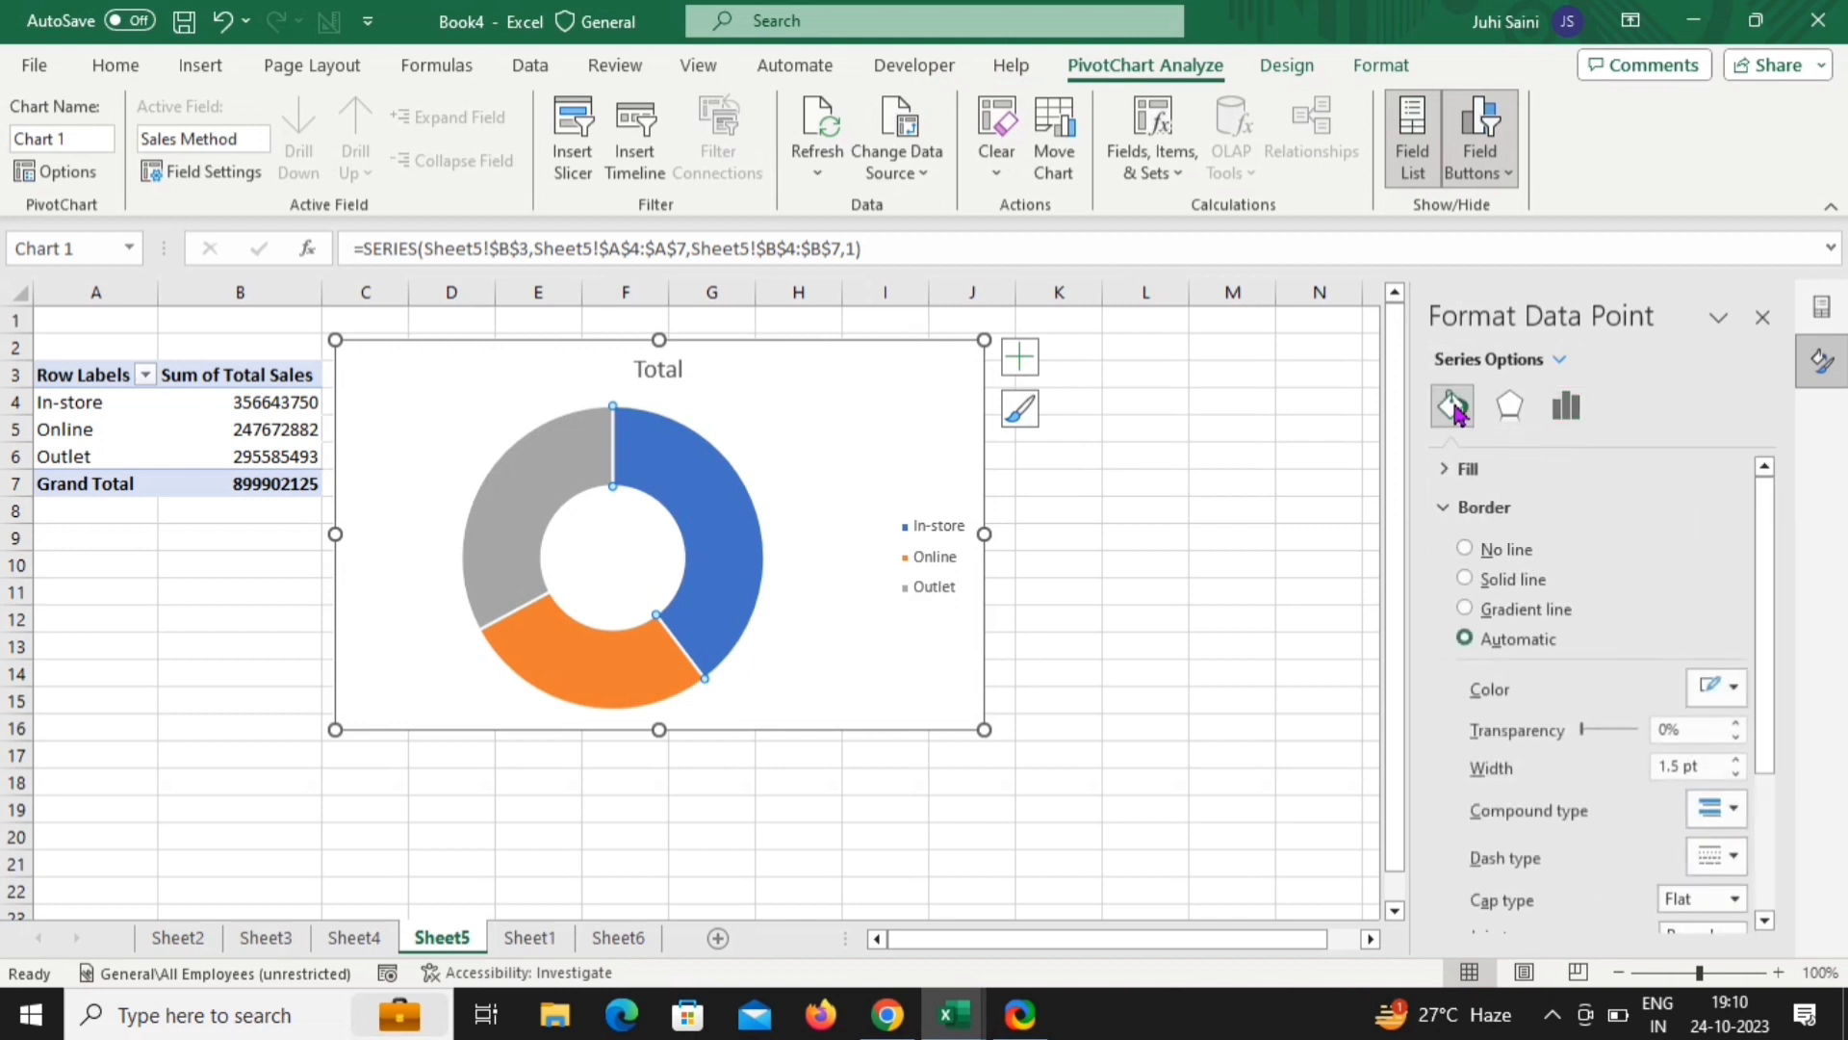
{"action": "left_click", "coordinate": [1471, 471]}
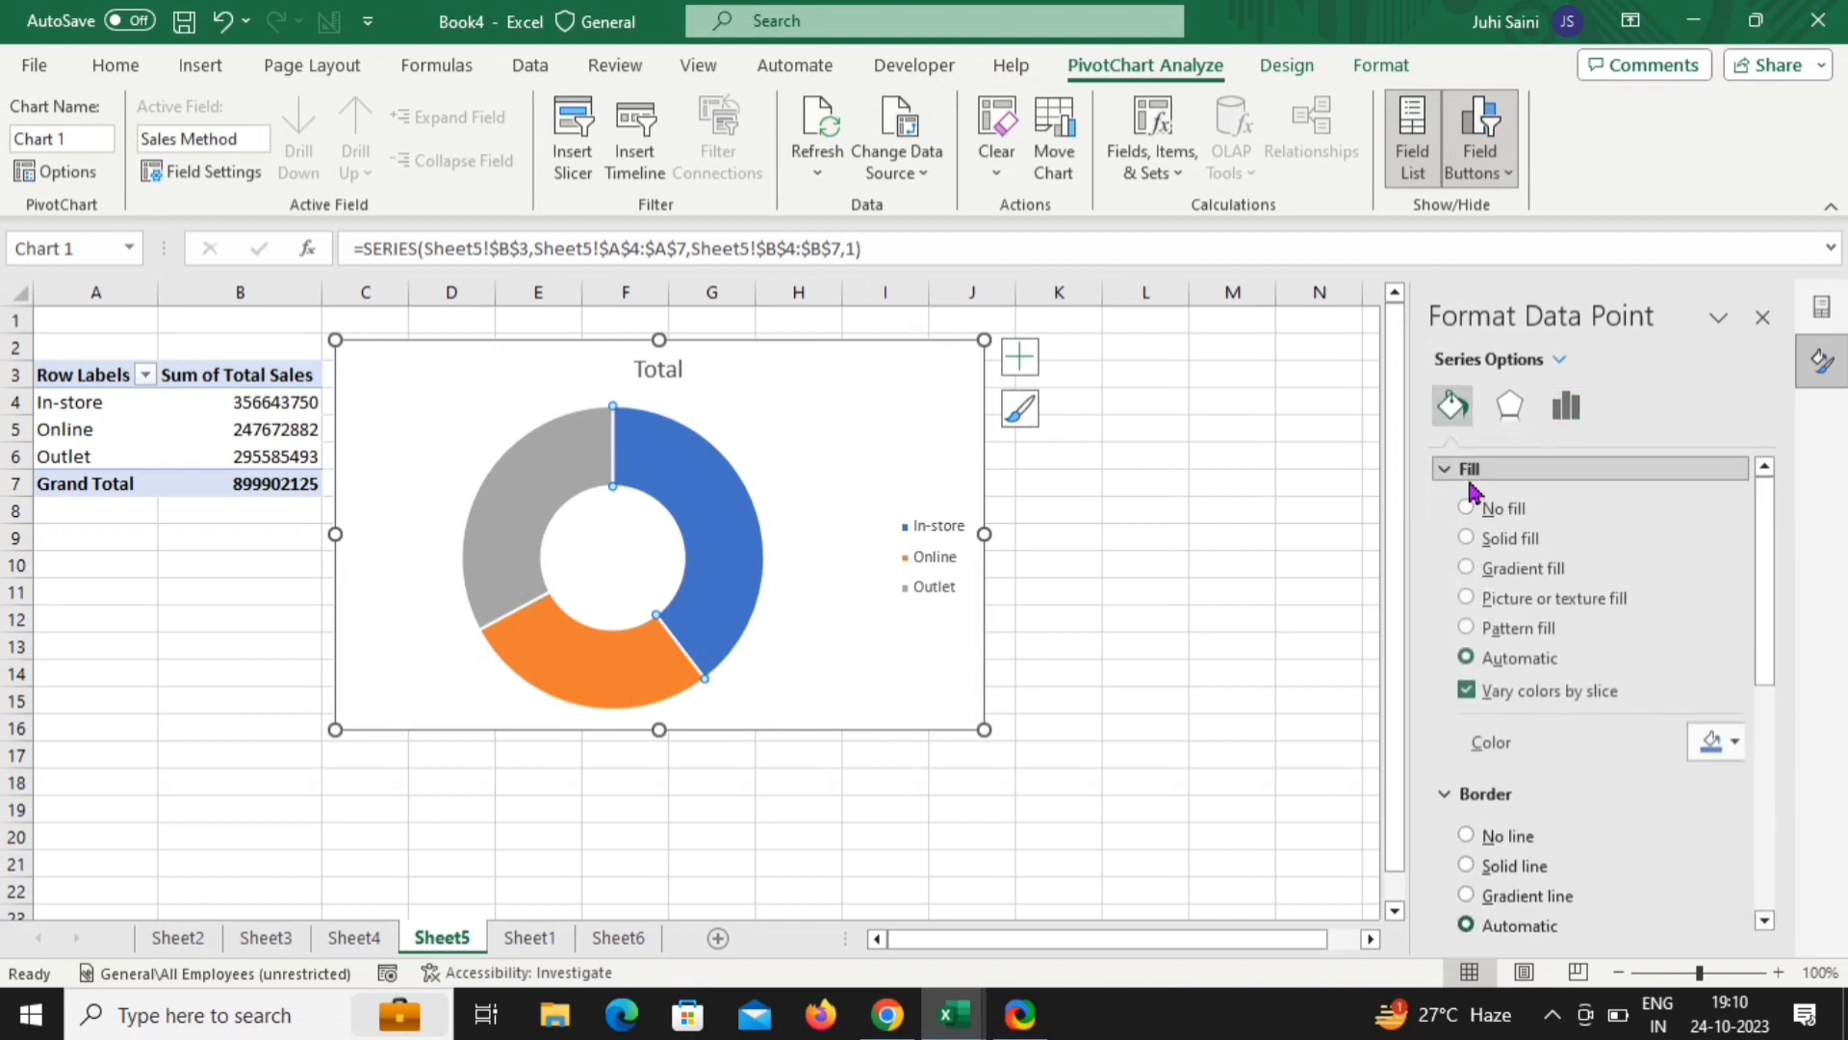
{"action": "left_click", "coordinate": [1467, 541]}
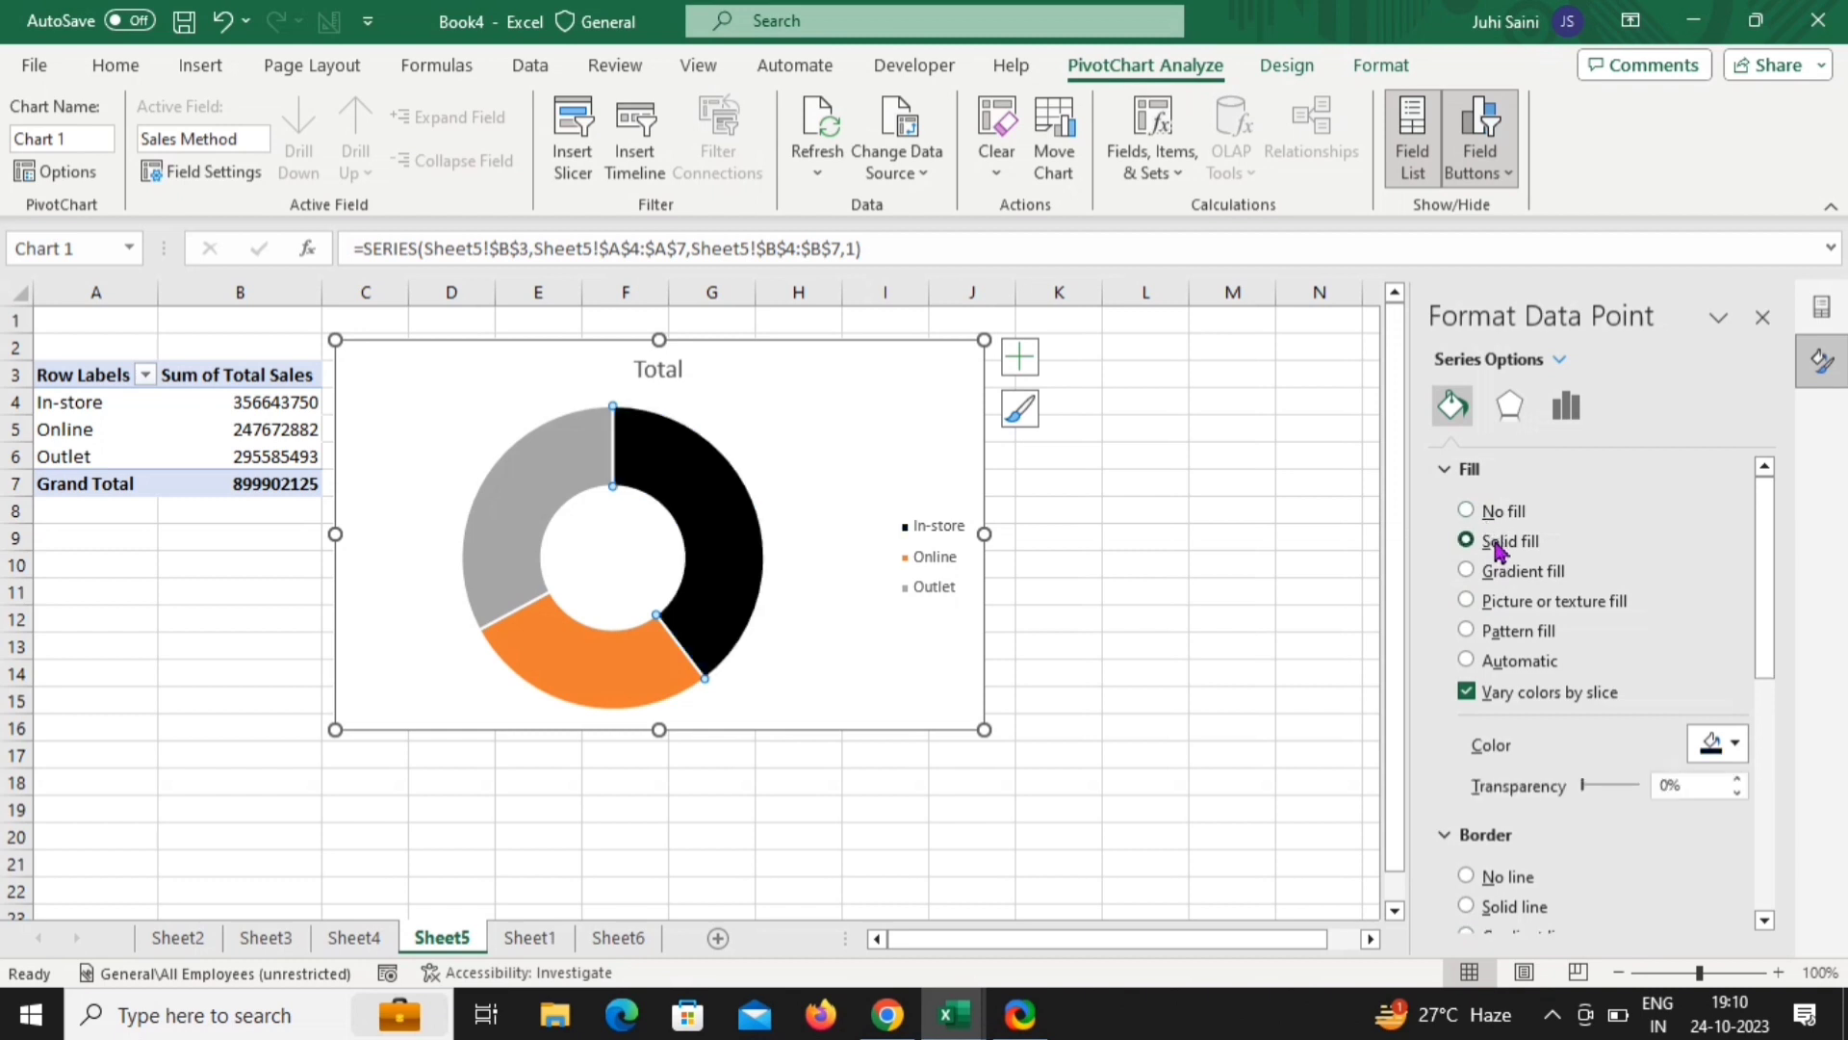
{"action": "left_click", "coordinate": [1736, 743]}
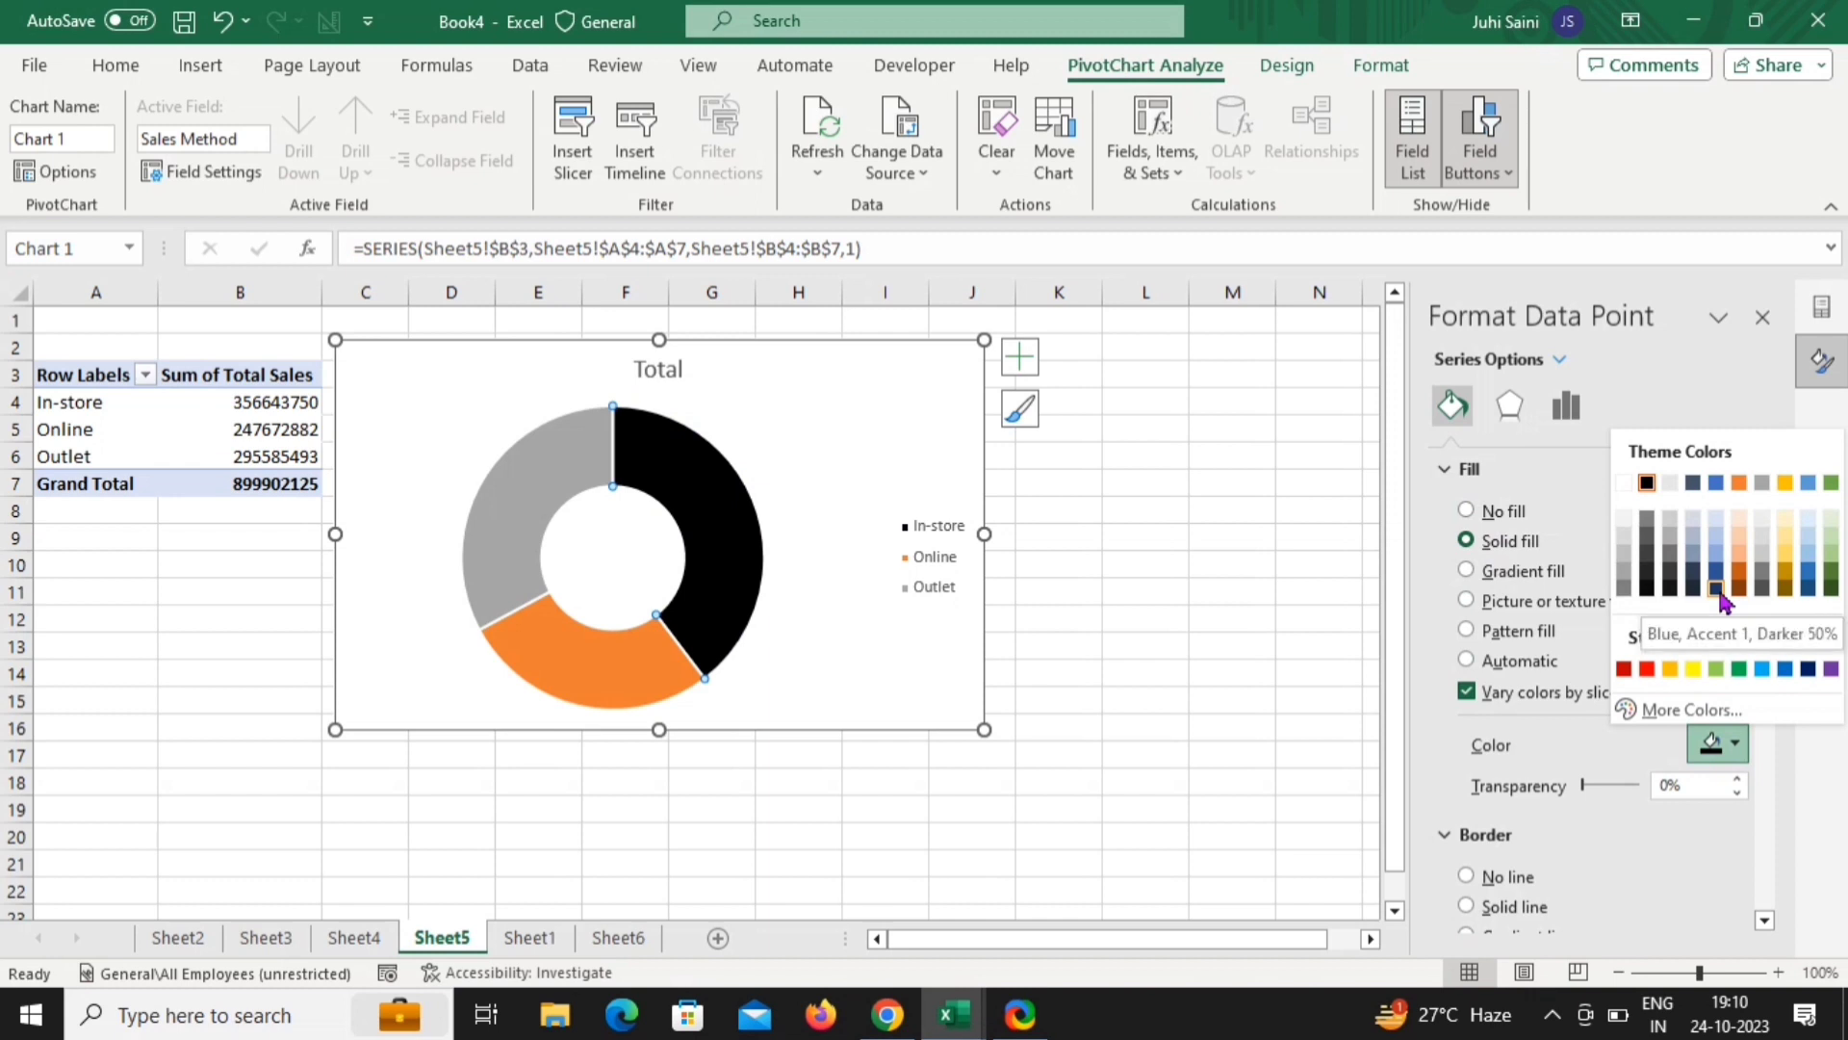
{"action": "left_click", "coordinate": [1716, 571]}
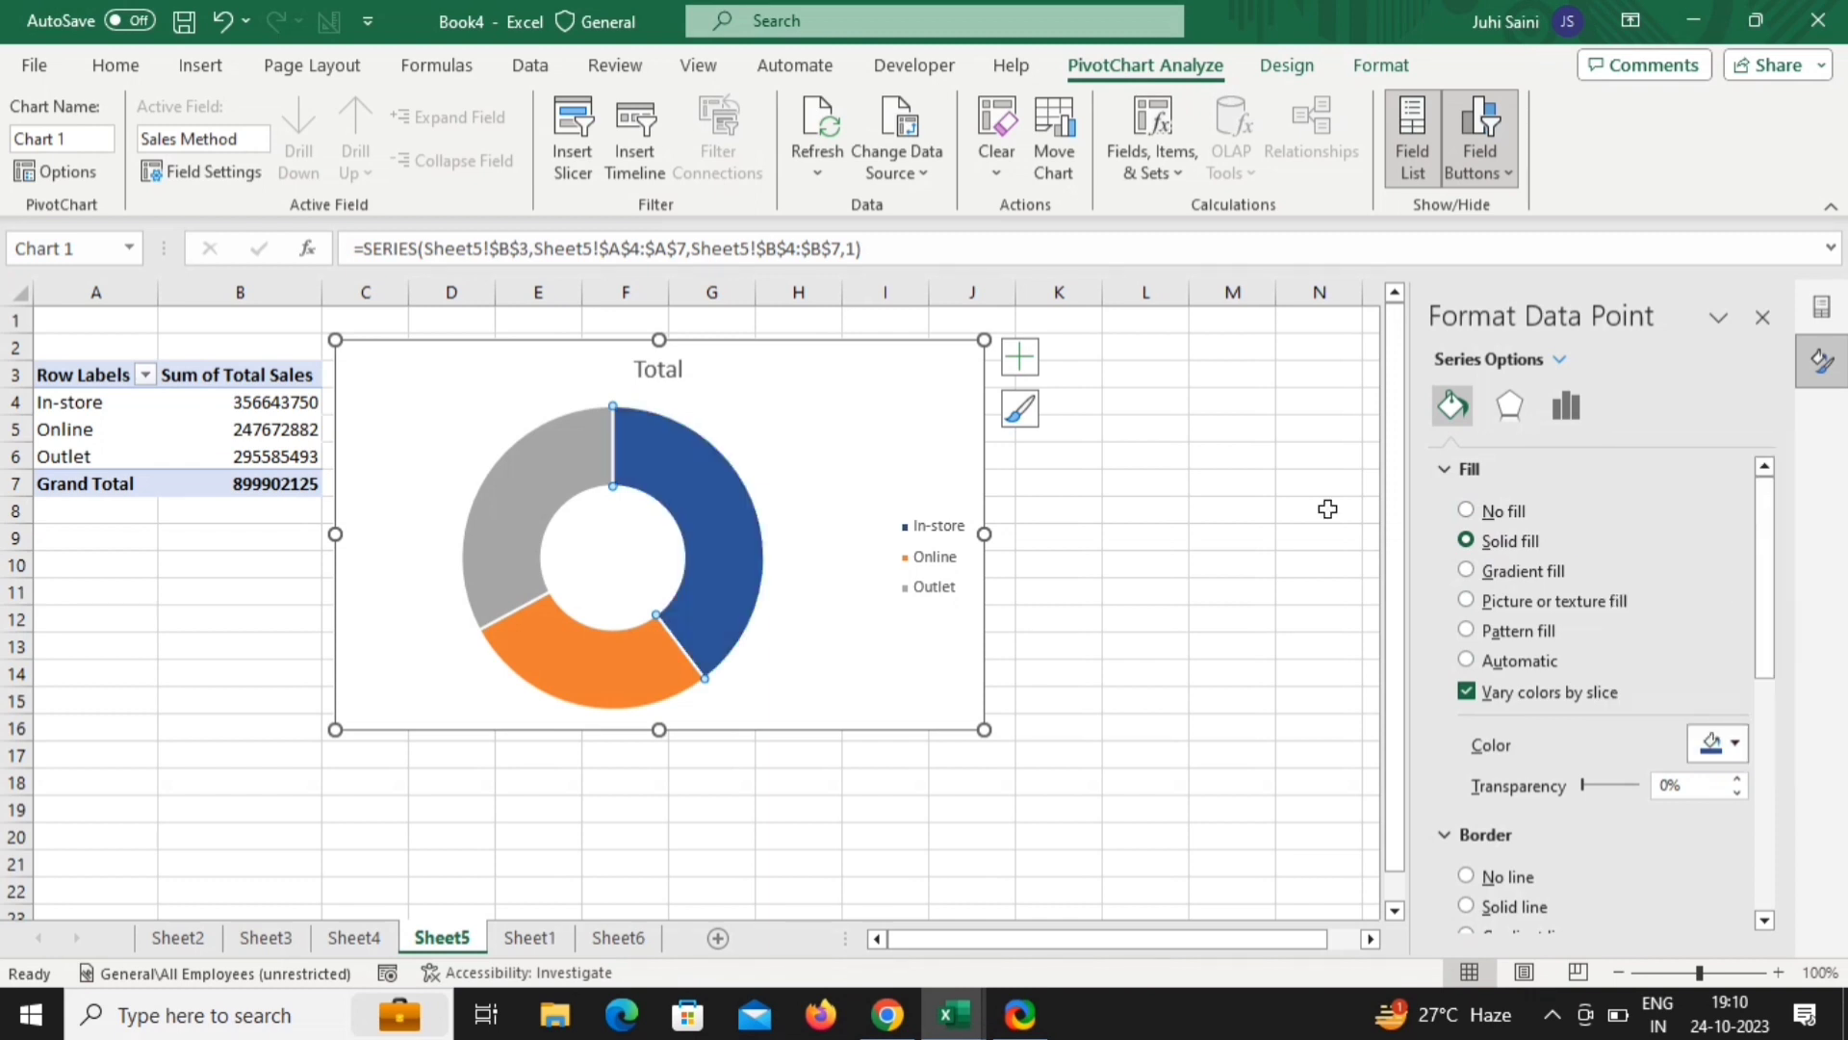
Change the fill of the doughnut's Online slice to standard red
{"action": "left_click", "coordinate": [608, 655]}
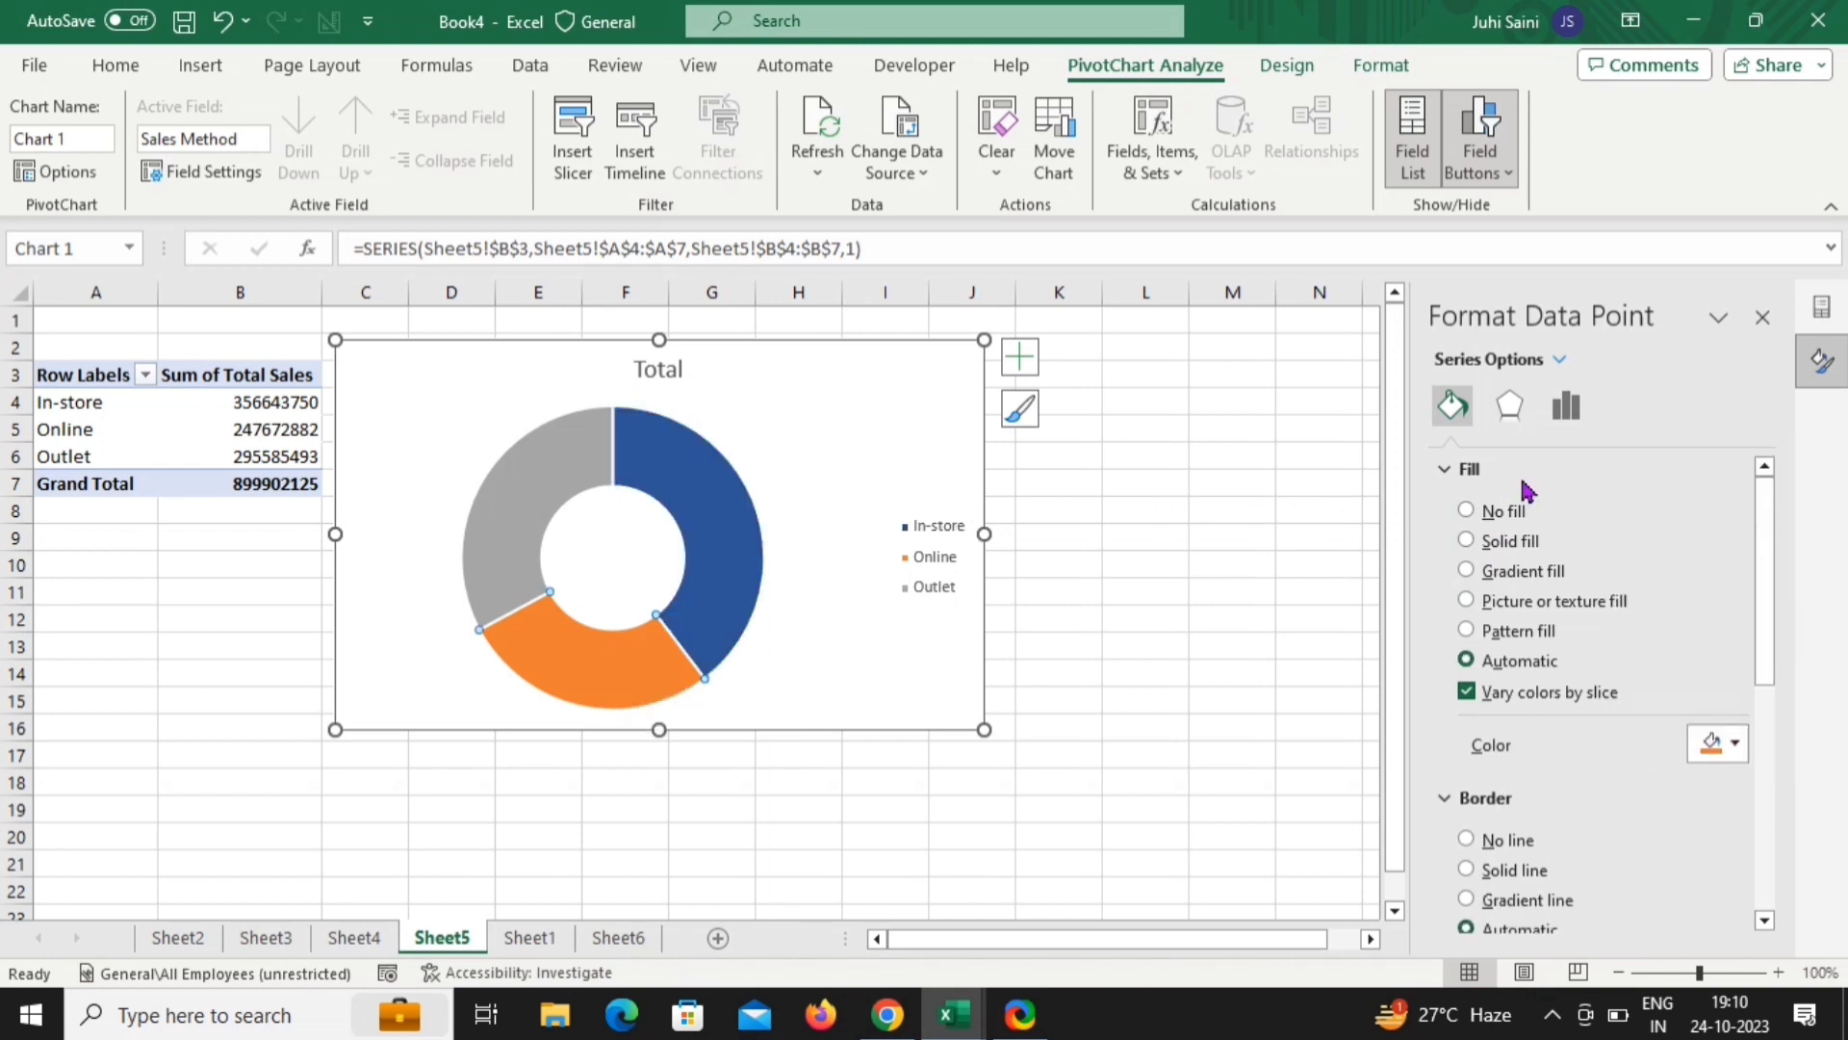
{"action": "left_click", "coordinate": [1735, 744]}
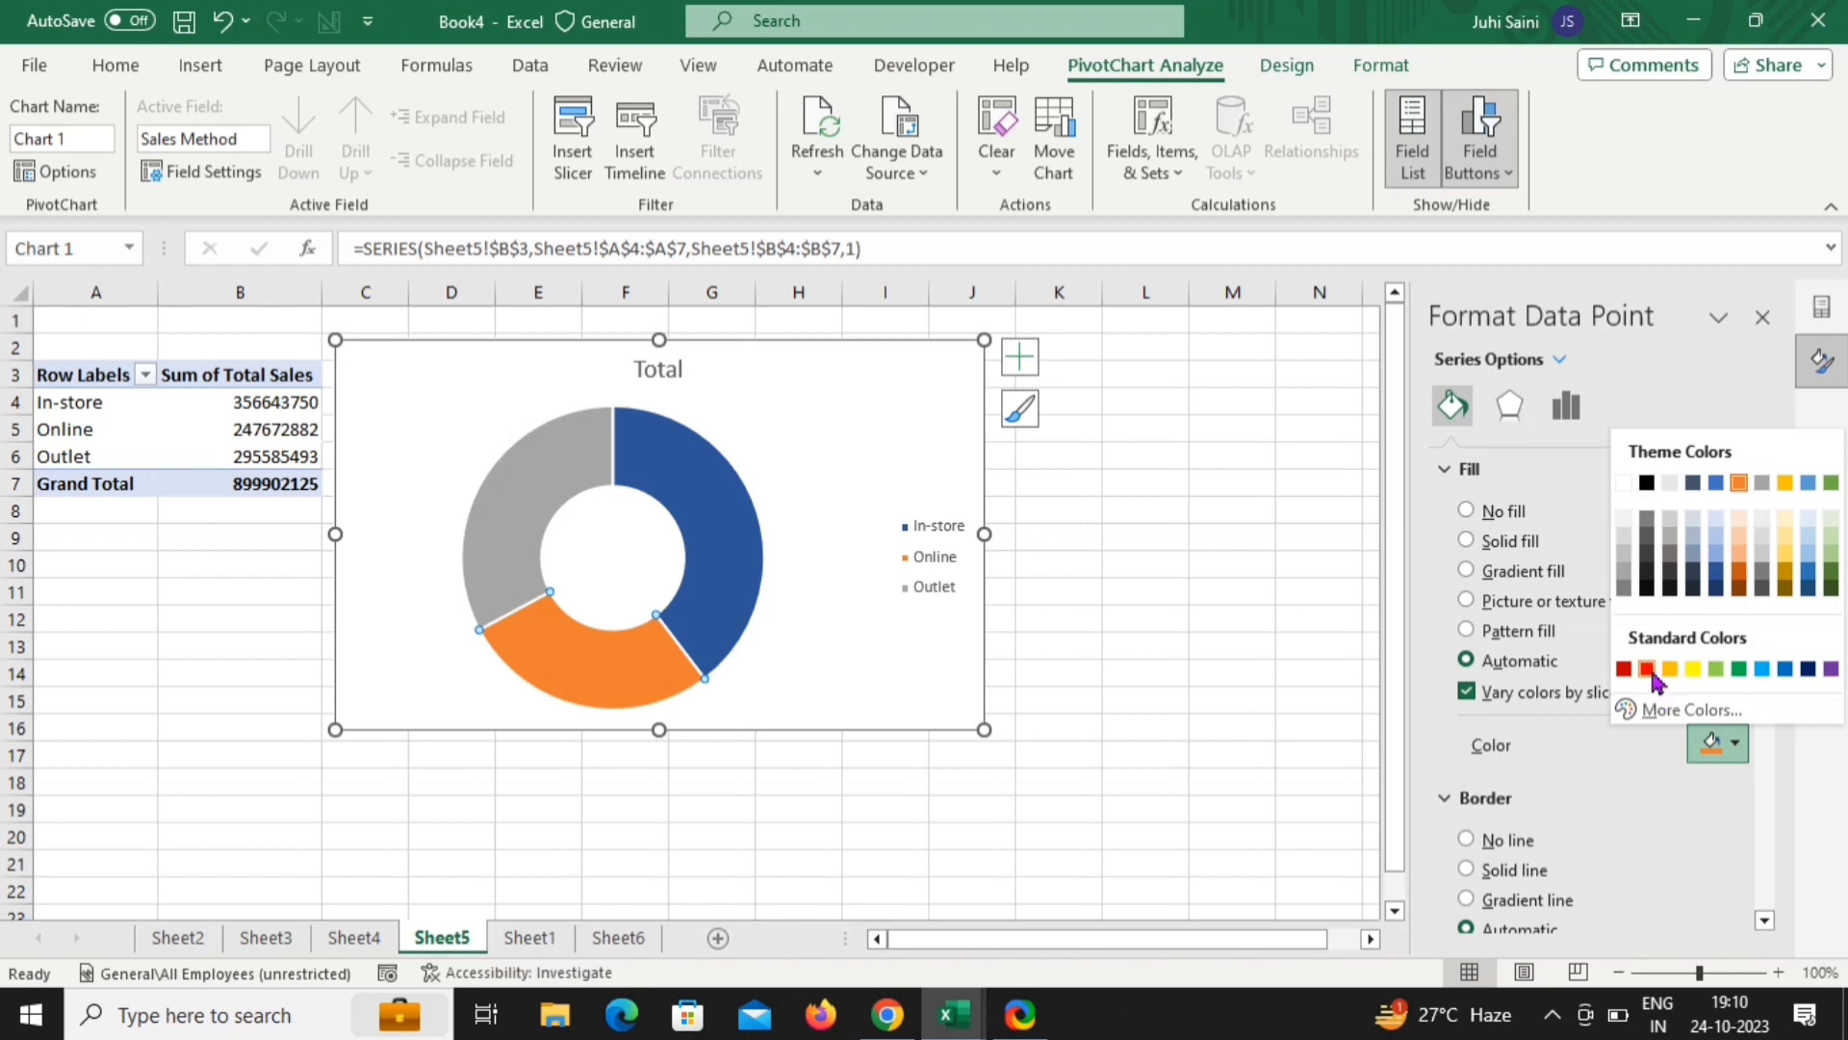
{"action": "left_click", "coordinate": [1647, 669]}
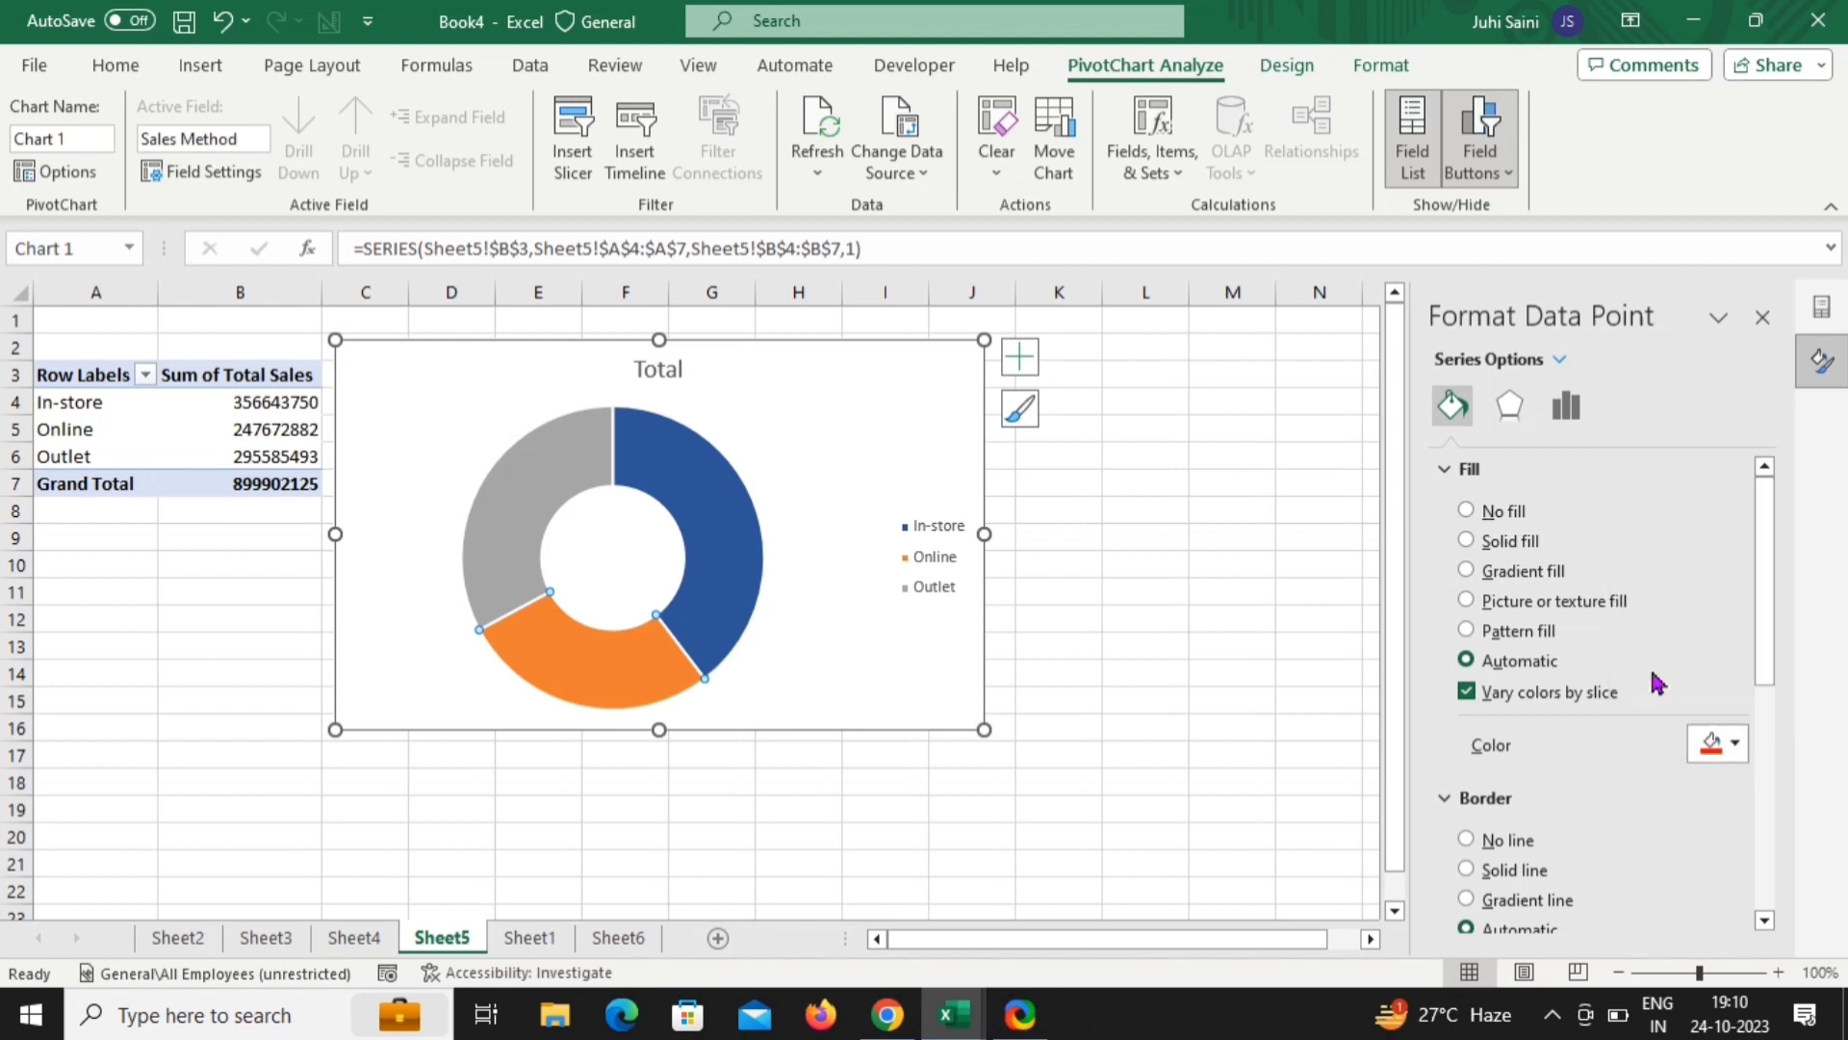
{"action": "left_click", "coordinate": [525, 467]}
{"action": "left_click", "coordinate": [1203, 556]}
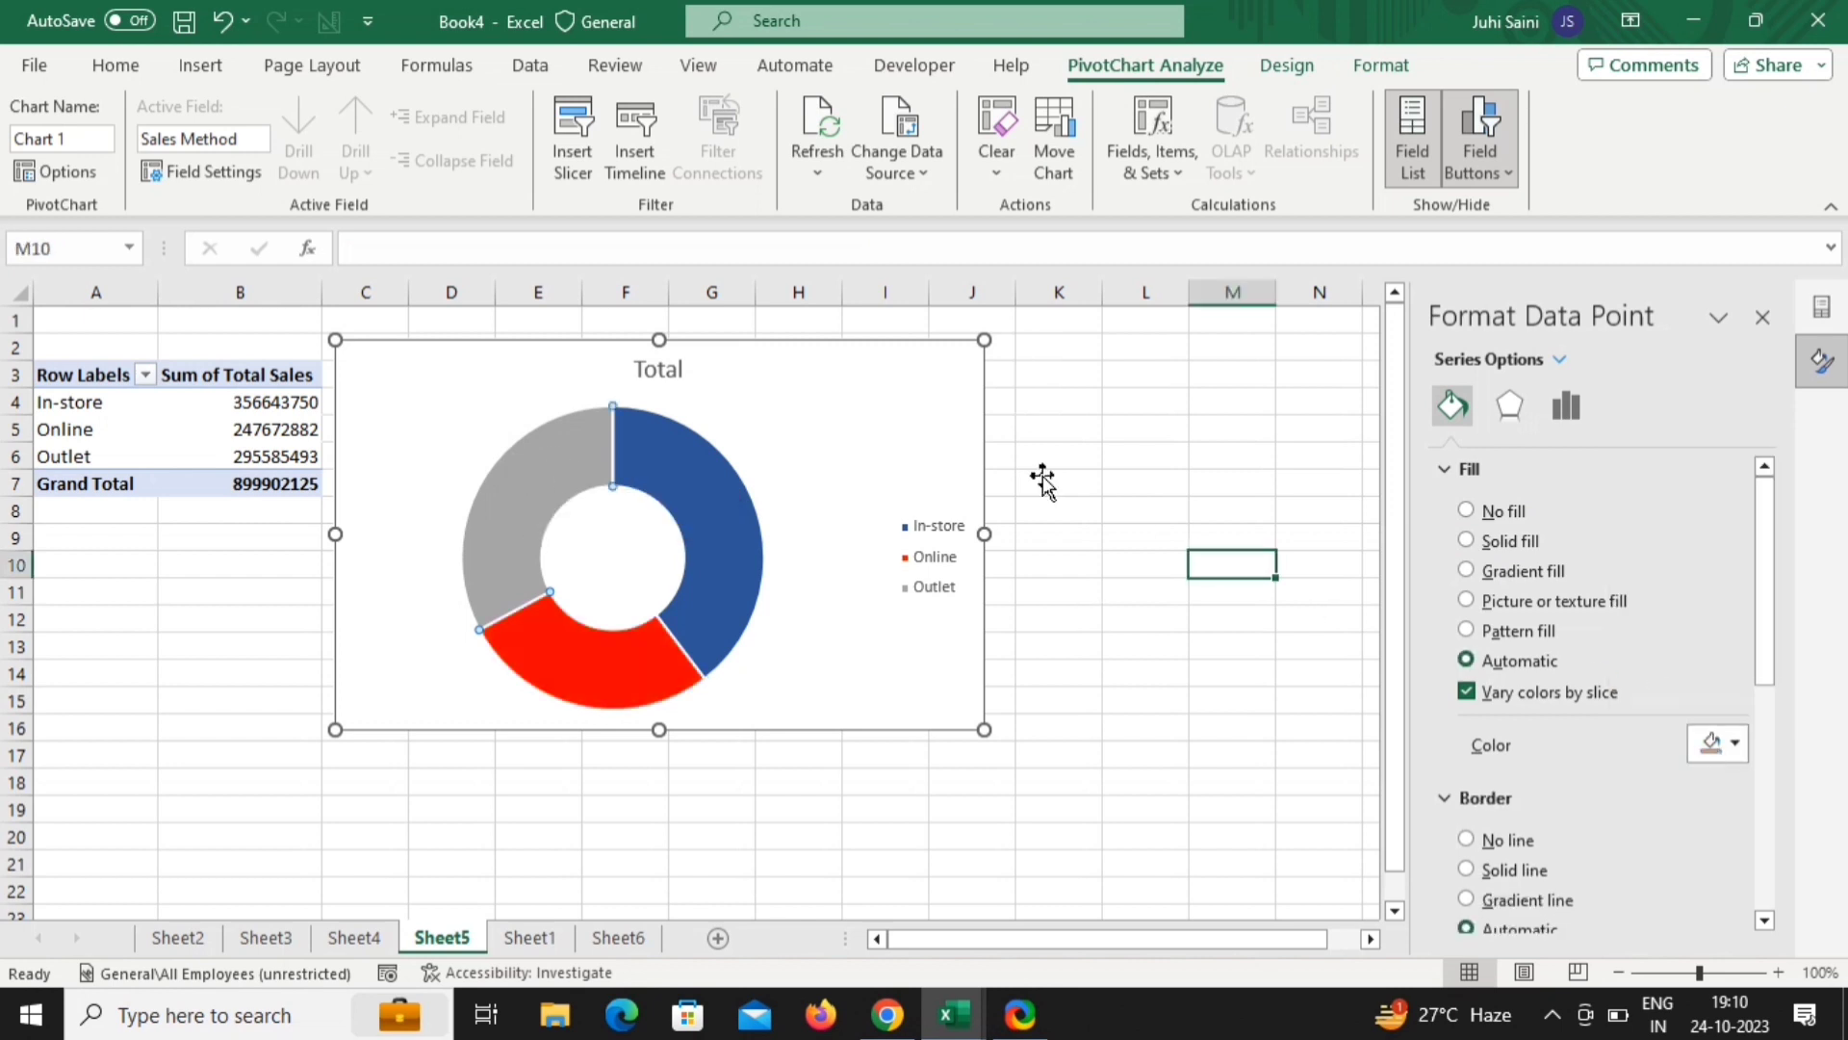
Copy the doughnut chart from Sheet5 and paste it onto the empty Settings panel beside the map chart on Sheet6
{"action": "left_click", "coordinate": [924, 414]}
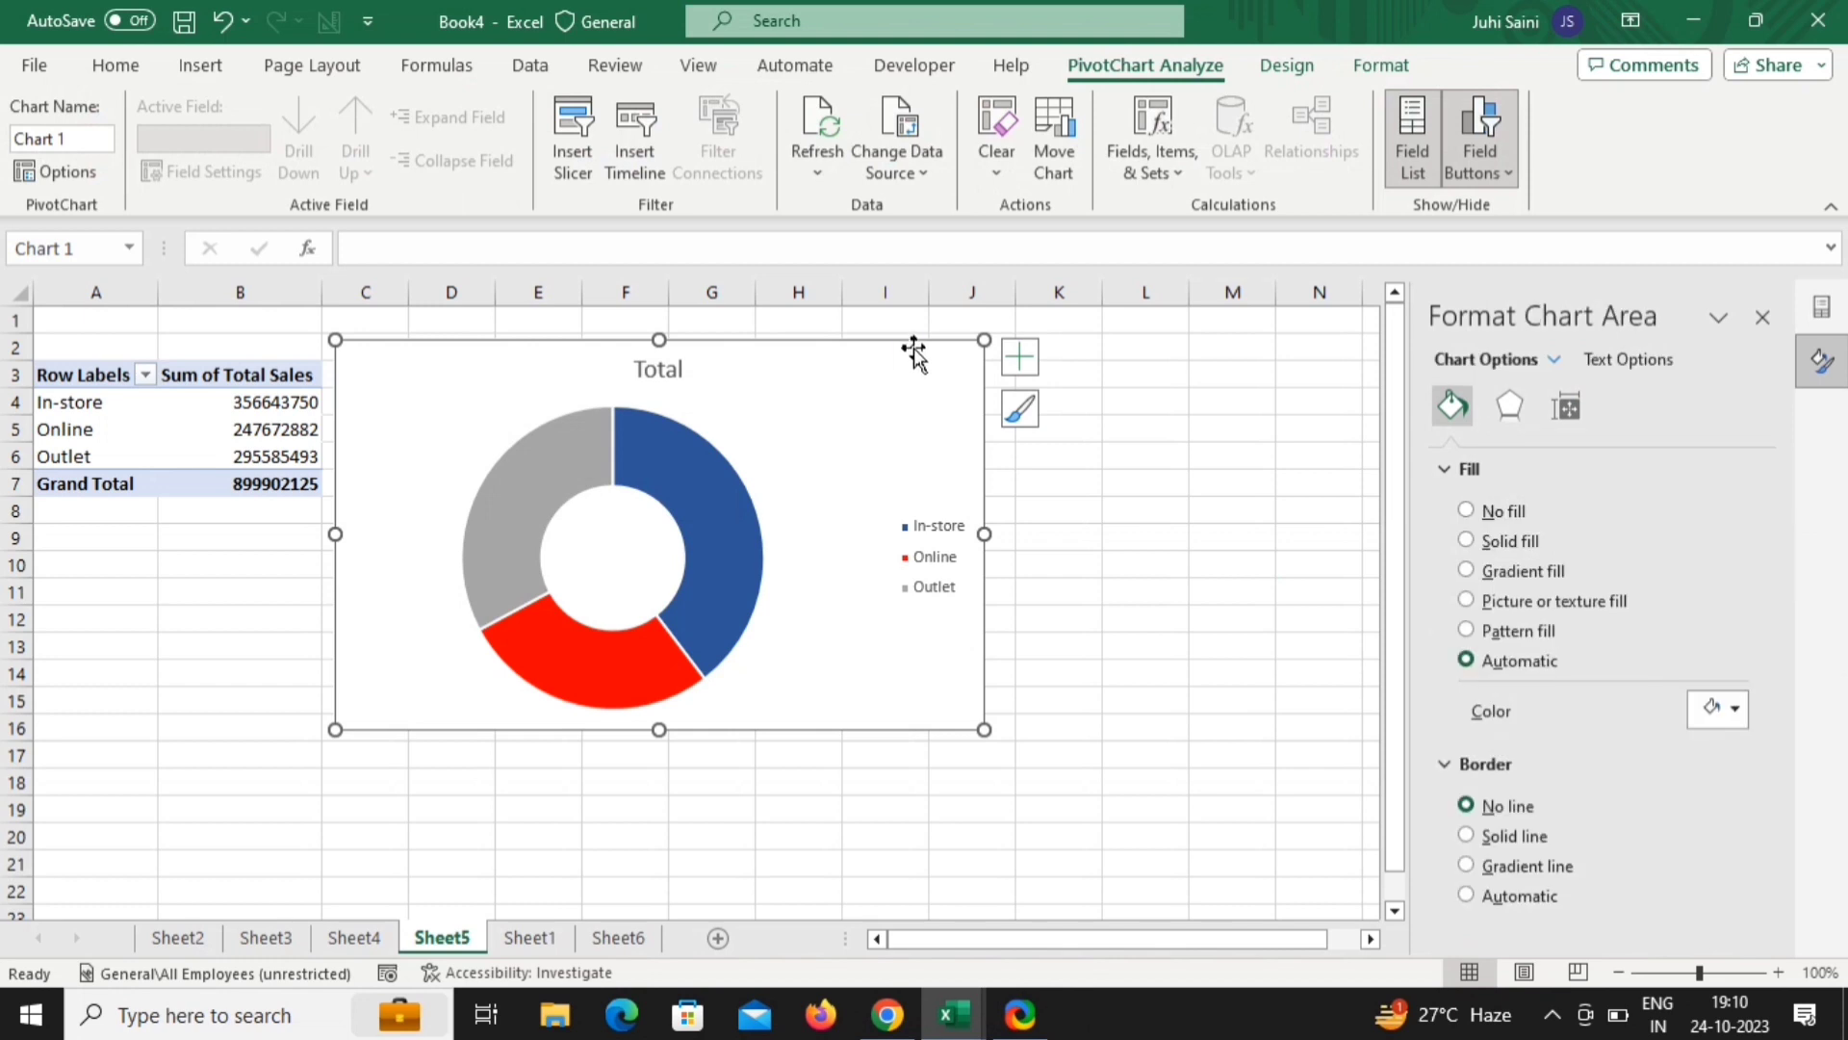
{"action": "left_click", "coordinate": [619, 940]}
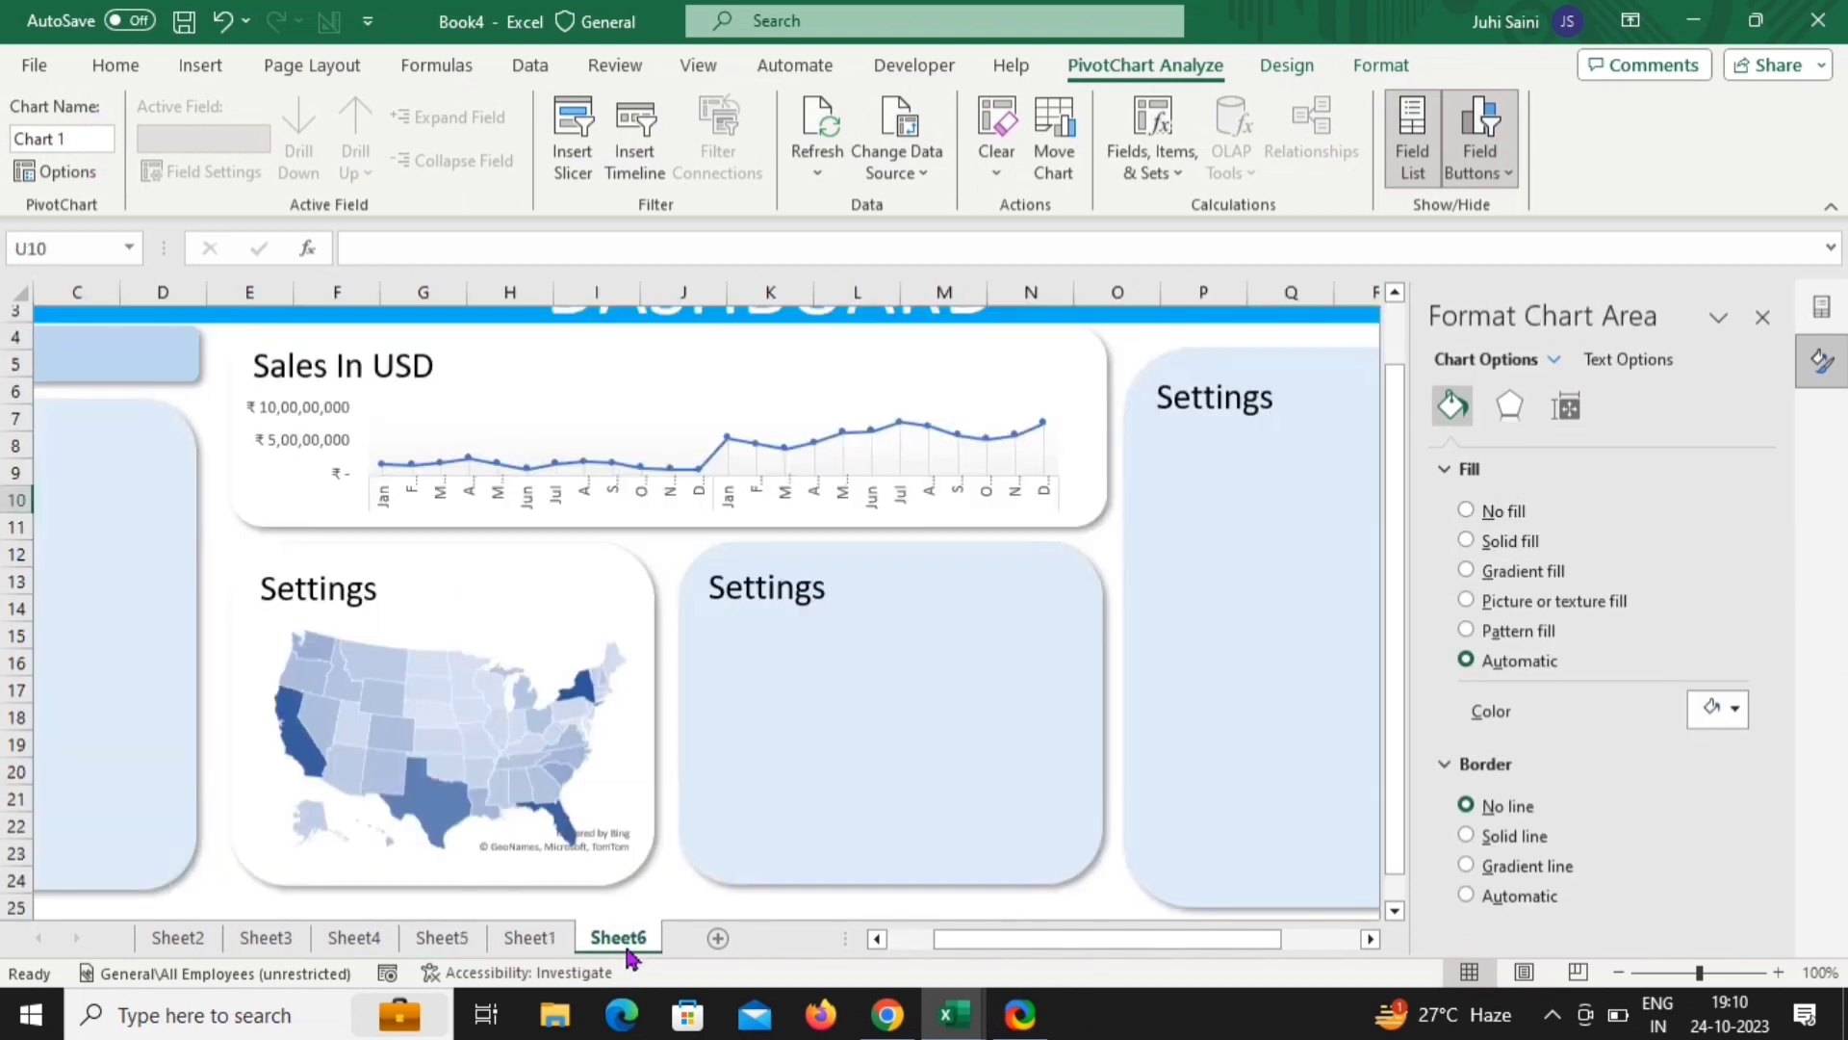
{"action": "left_click", "coordinate": [826, 719]}
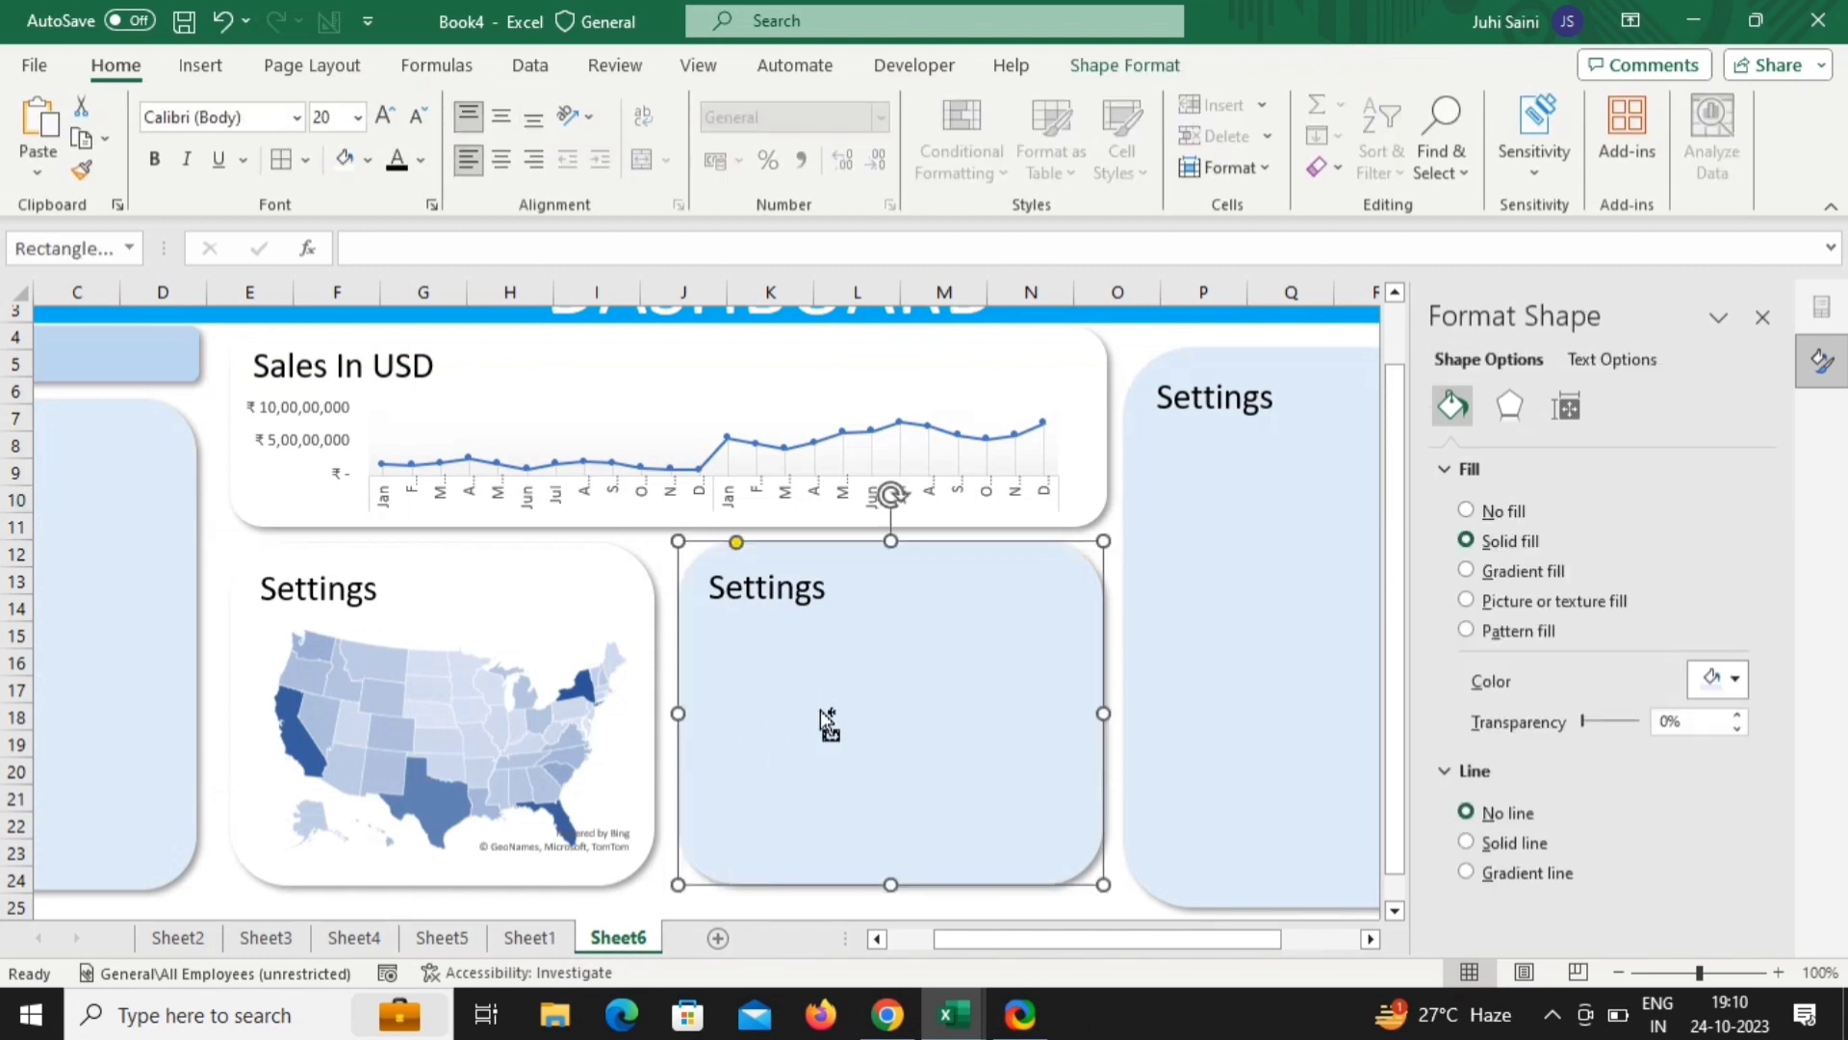
{"action": "key", "text": "ctrl+v"}
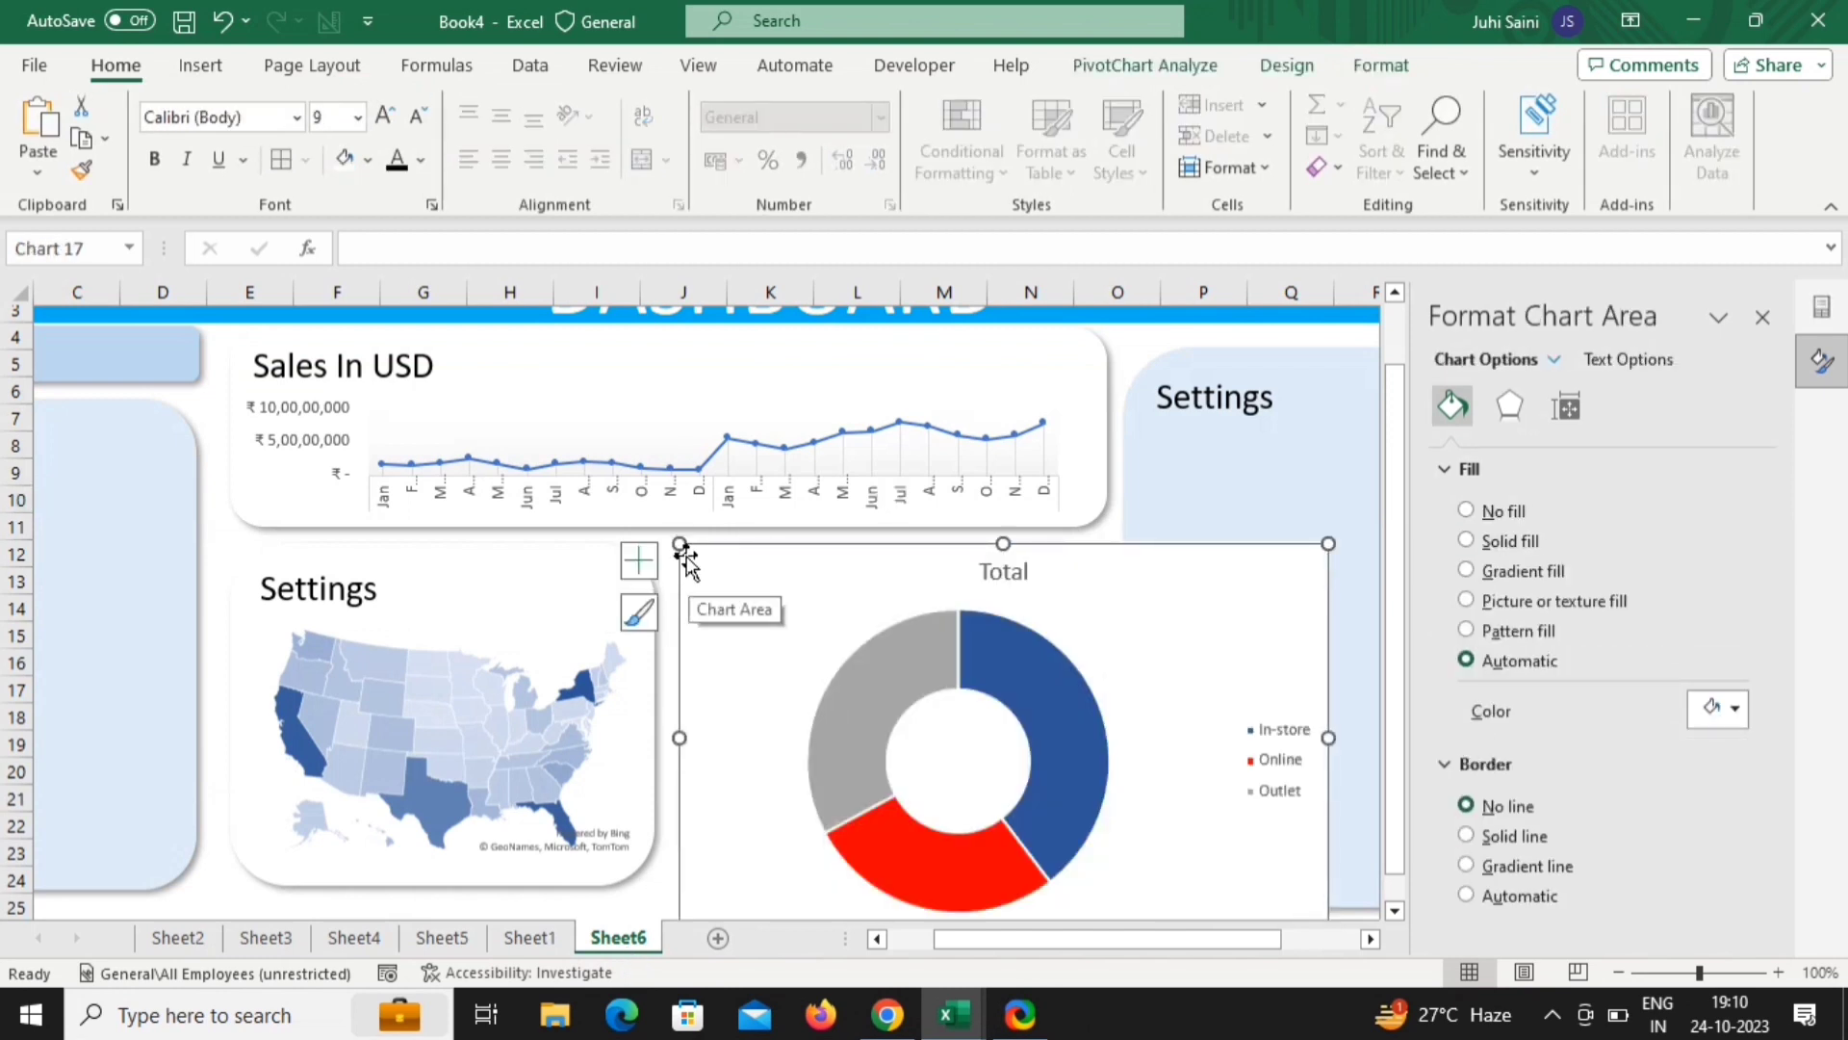
Shrink the pasted doughnut chart to fit below the heading of the panel beside the map, and delete its Total title
{"action": "left_click_drag", "start_coordinate": [679, 545], "coordinate": [939, 676]}
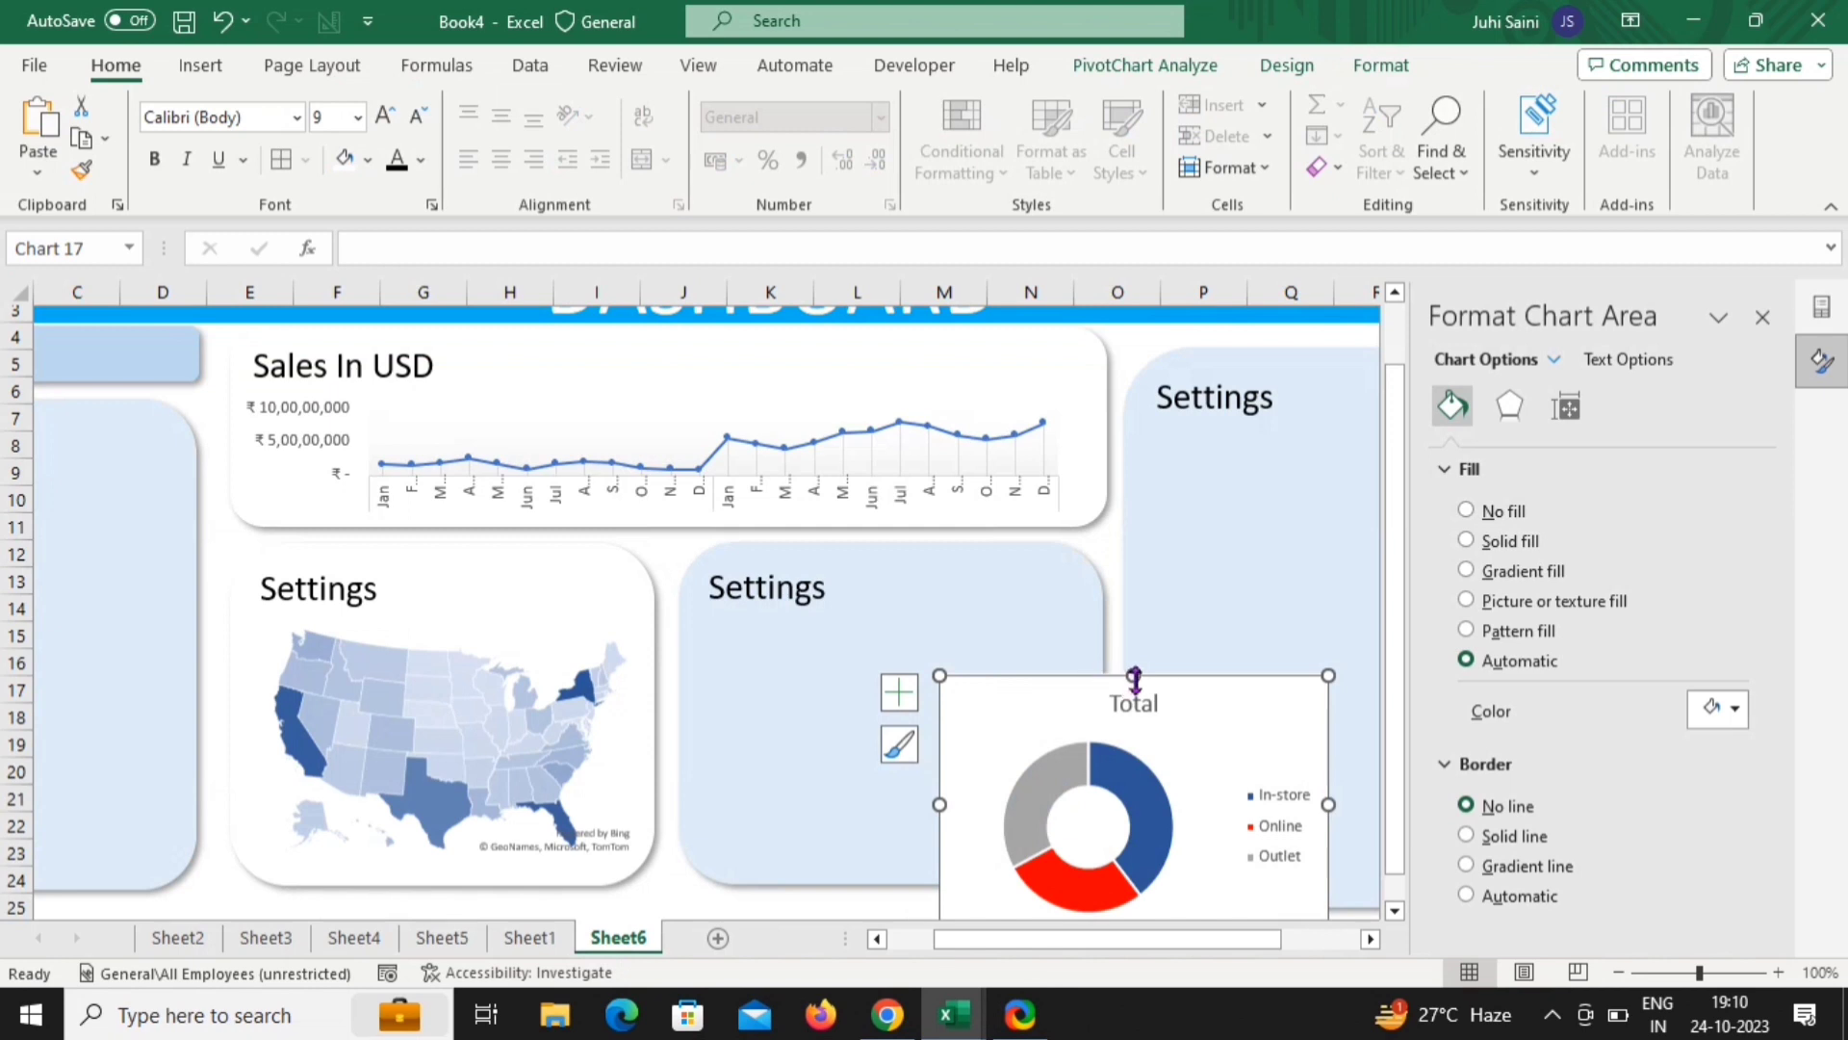
{"action": "left_click_drag", "start_coordinate": [1108, 683], "coordinate": [864, 617]}
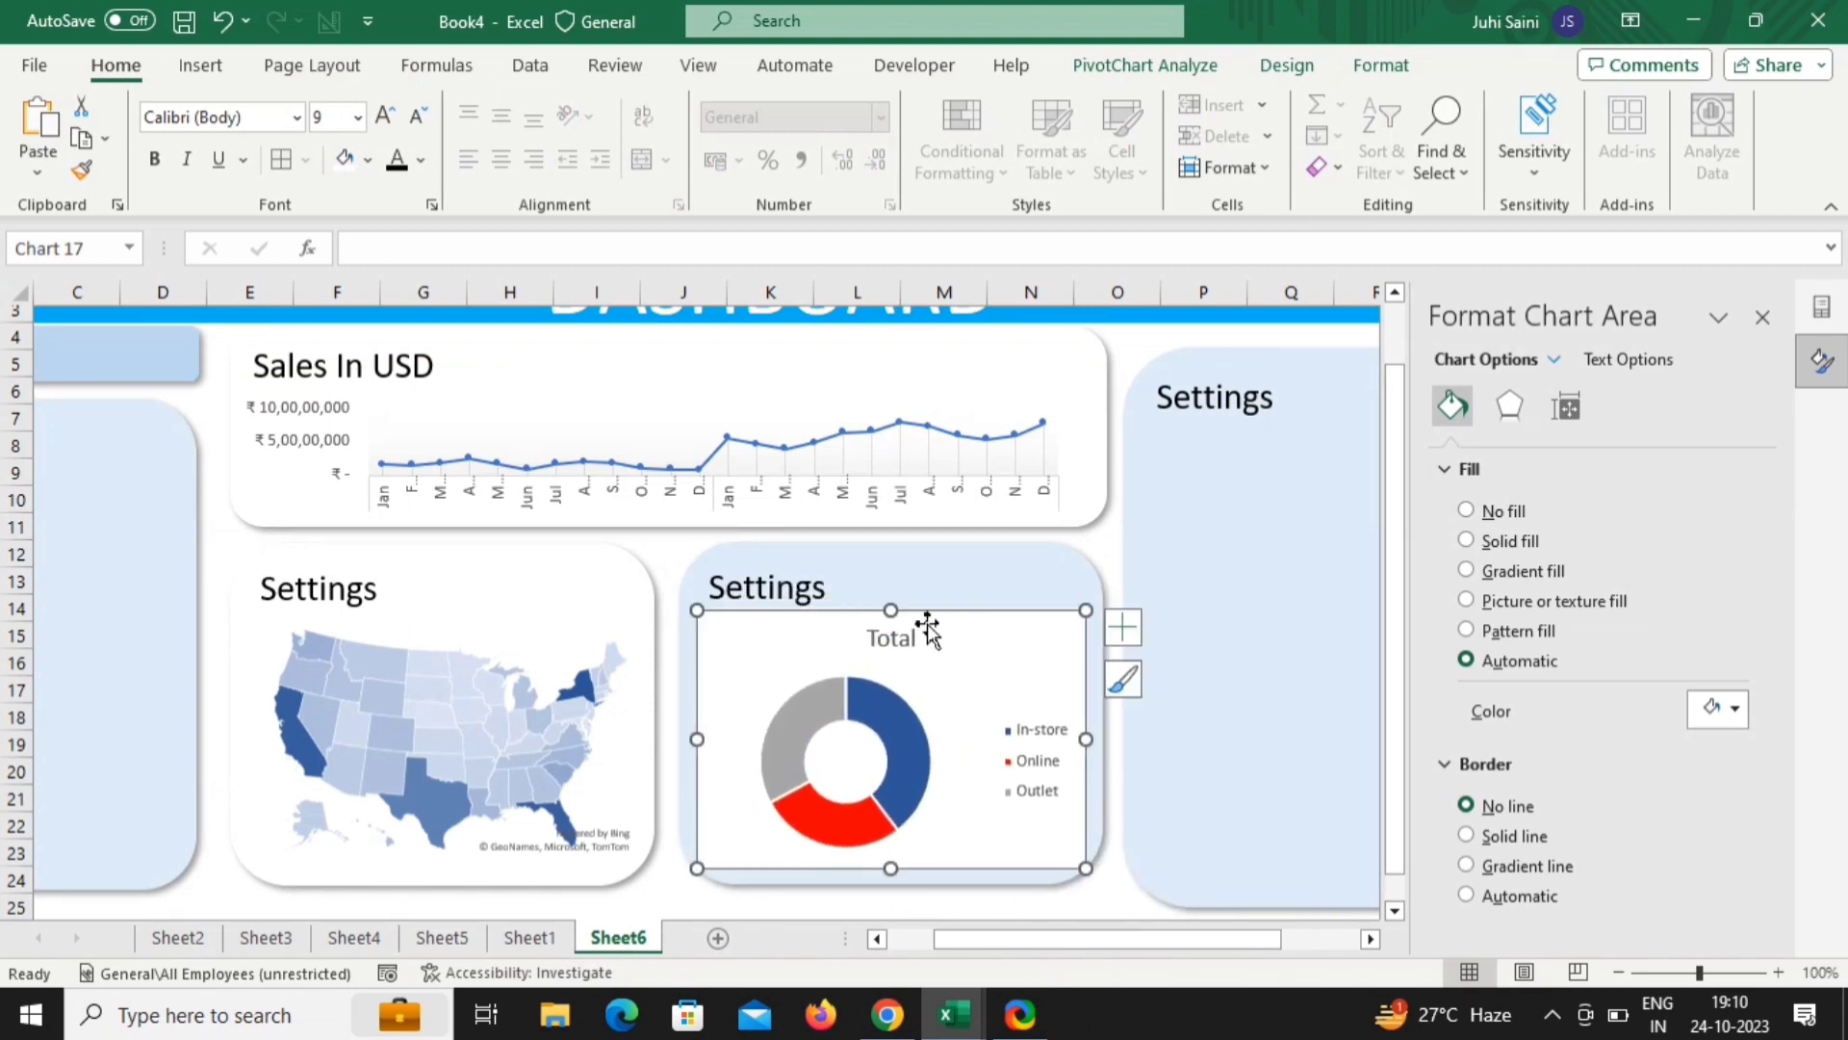
{"action": "left_click", "coordinate": [907, 639]}
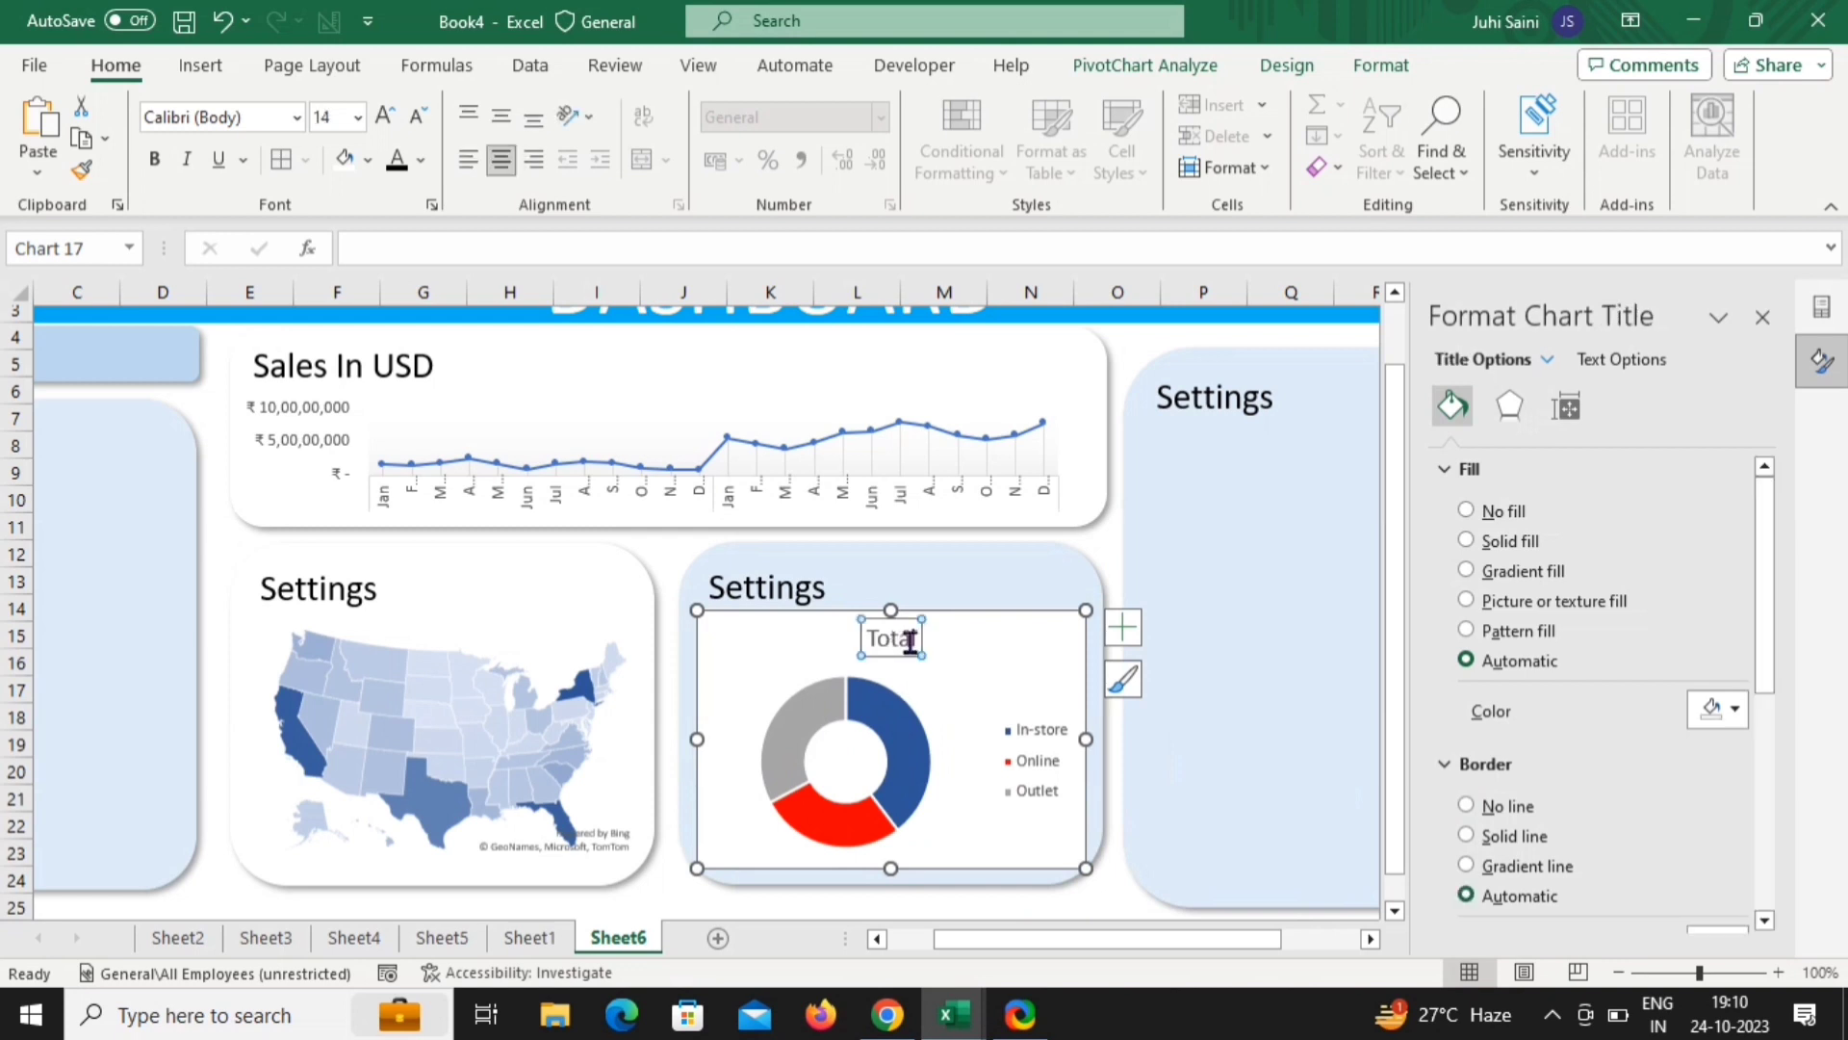
{"action": "key", "text": "Delete"}
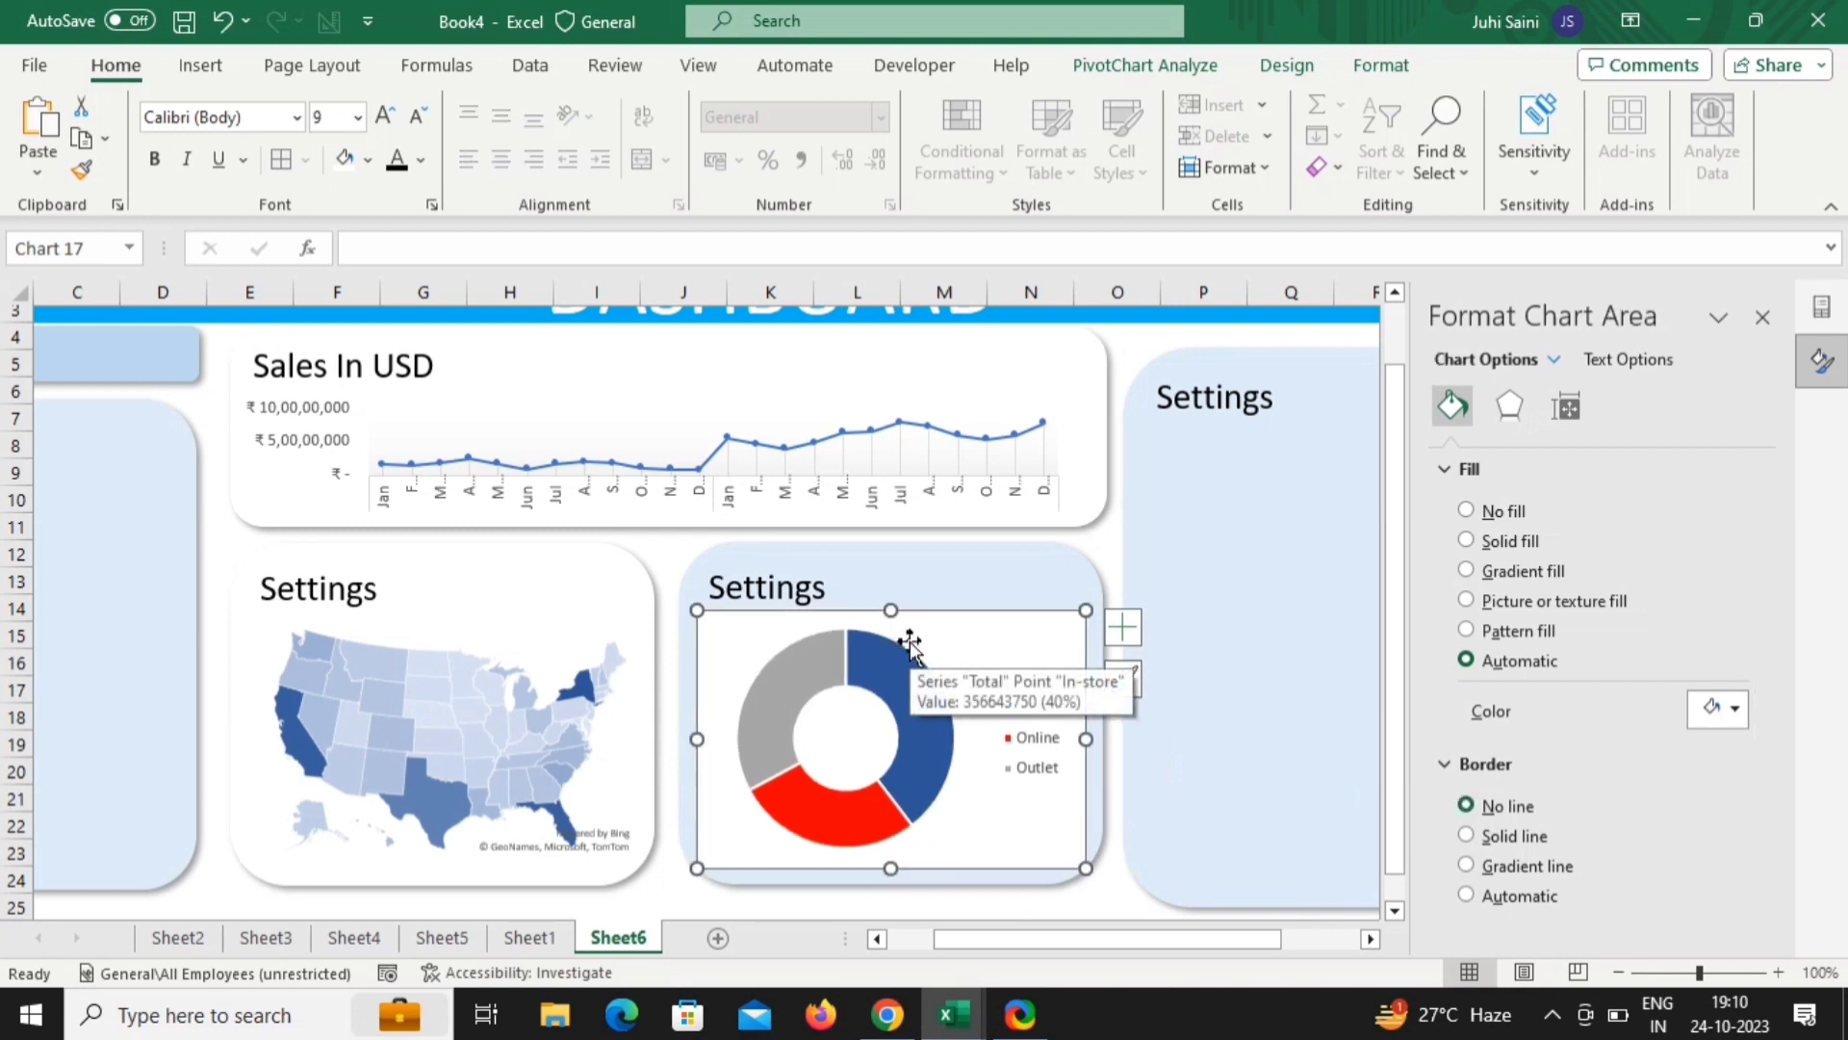
Replace the Settings heading of the doughnut chart's panel with "Sales Method"
{"action": "left_click", "coordinate": [829, 581]}
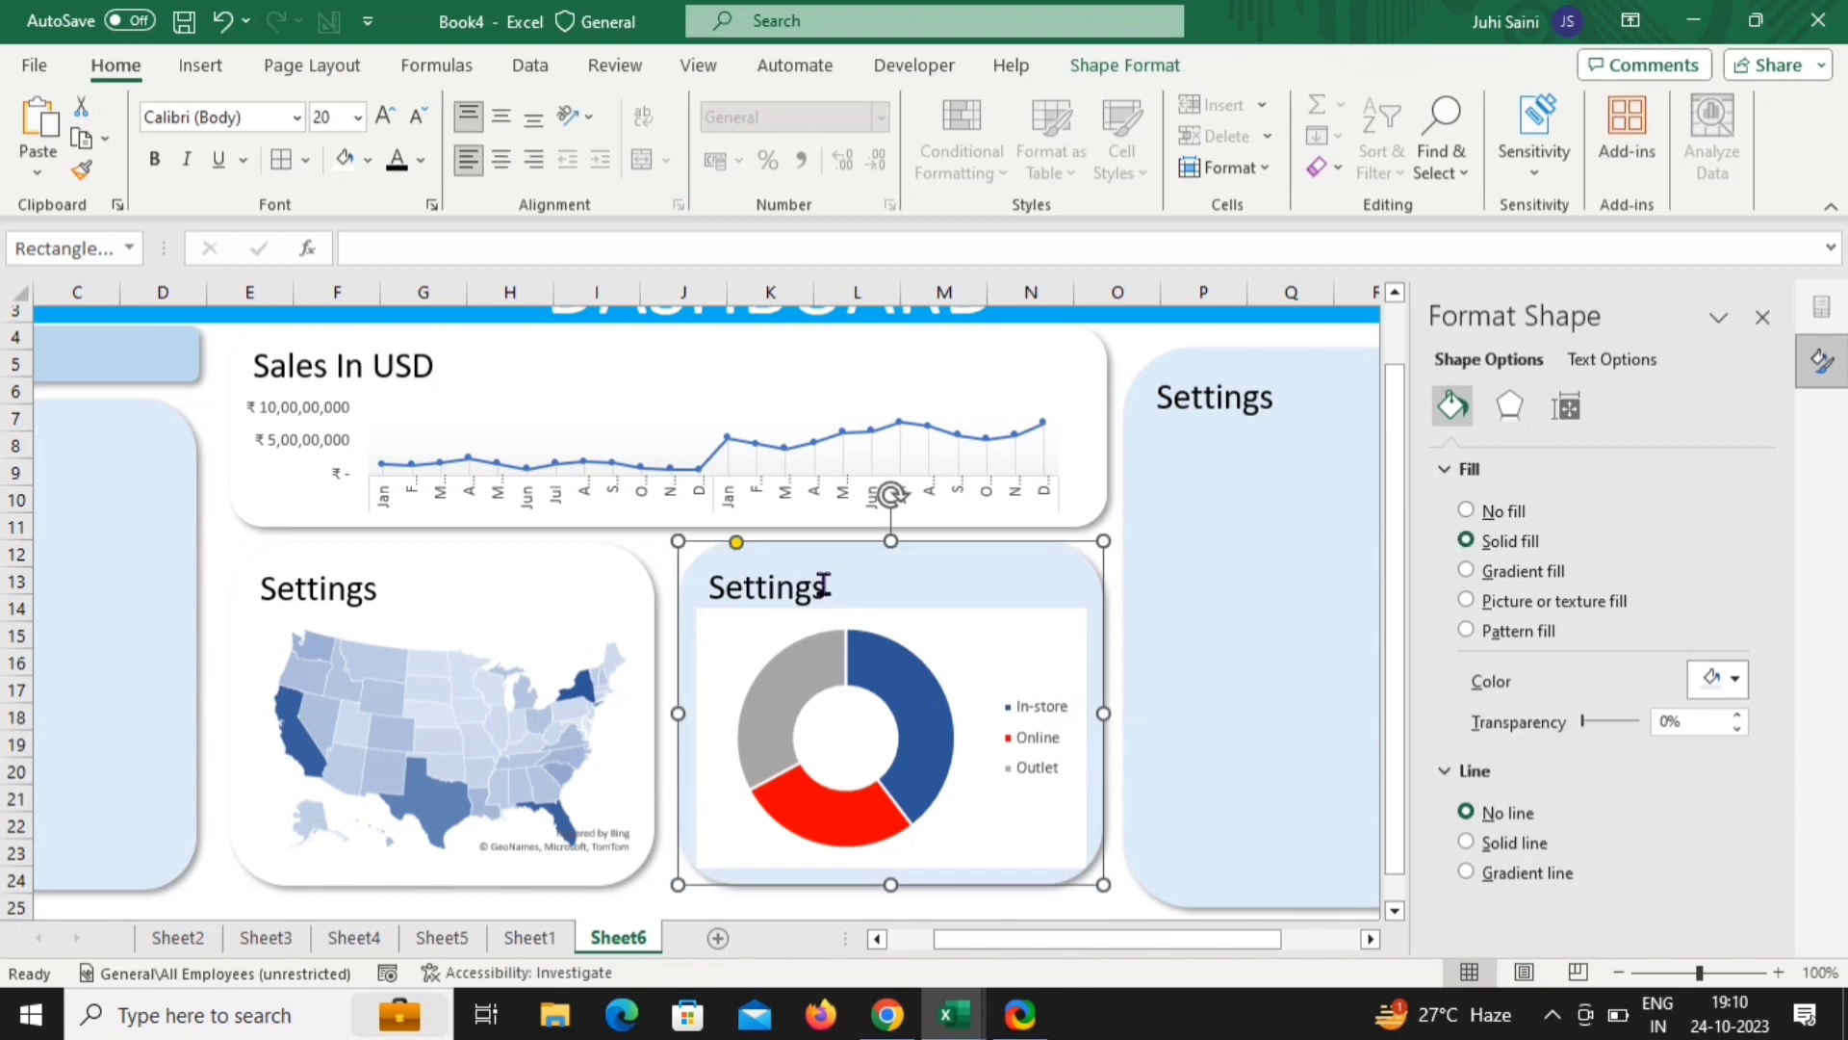
{"action": "left_click", "coordinate": [806, 584]}
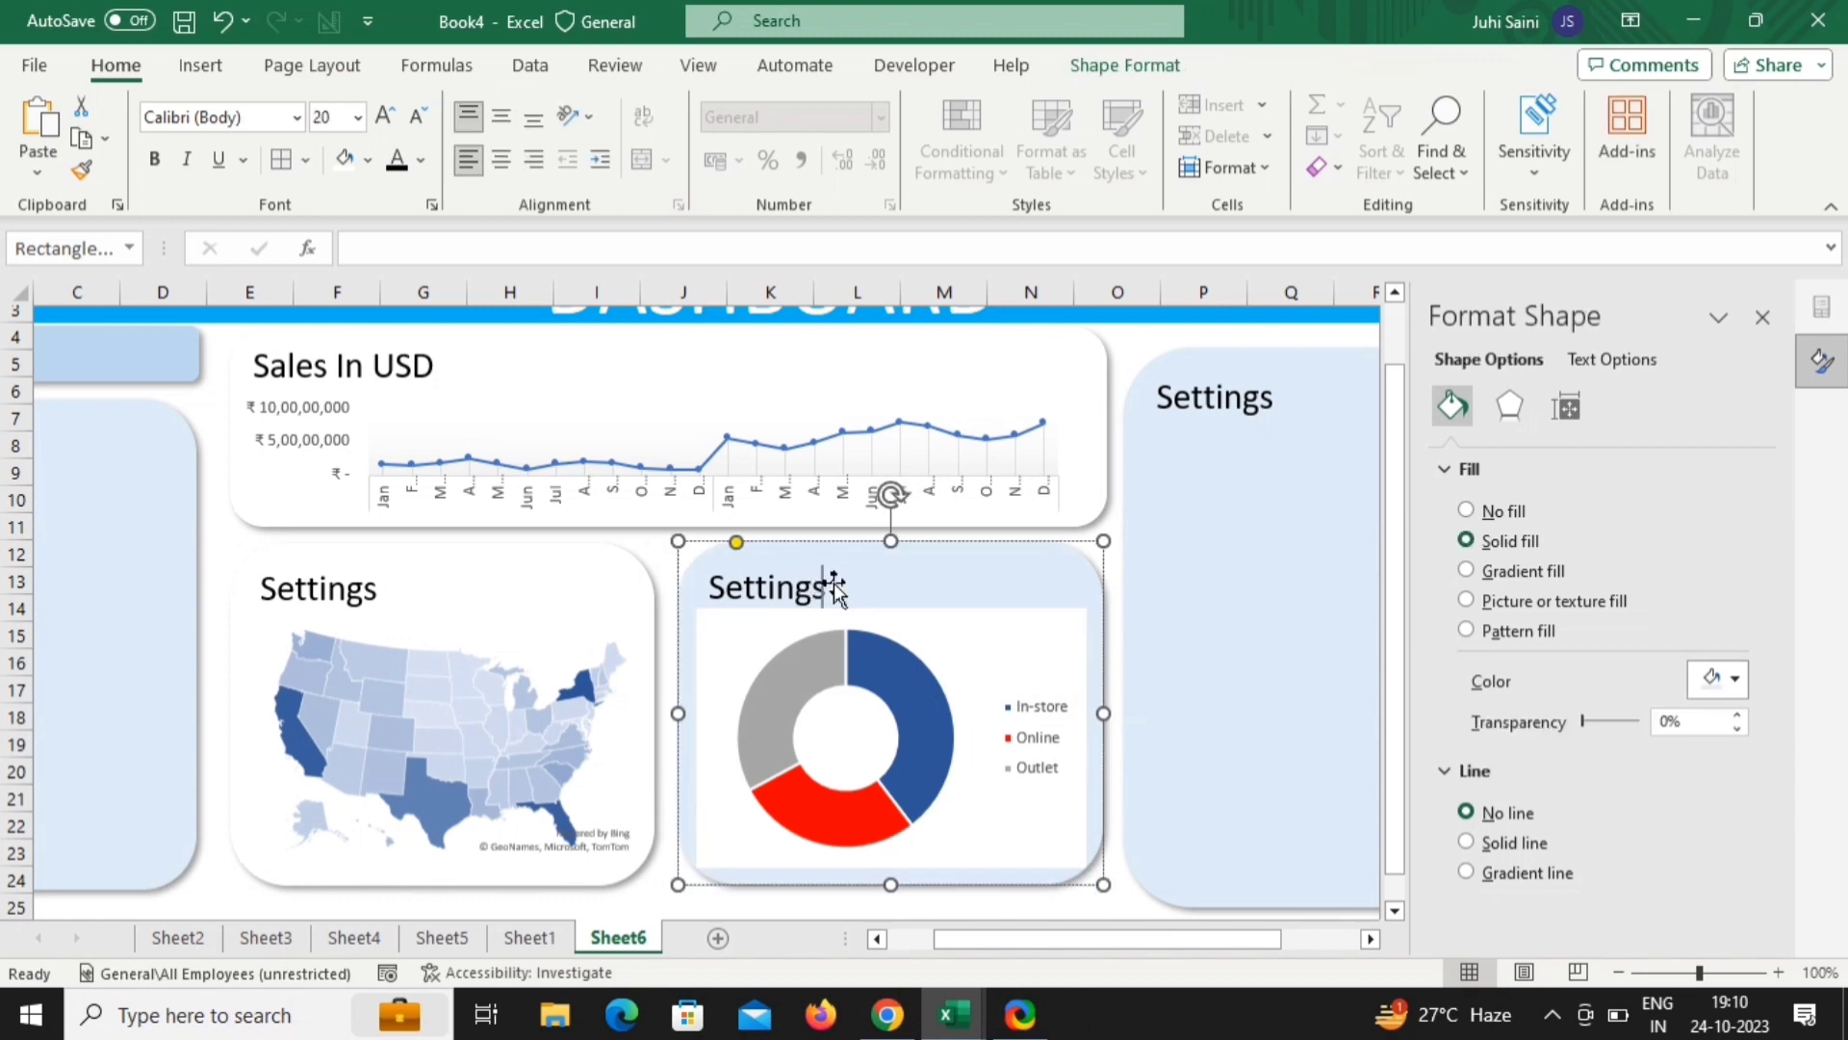
{"action": "key", "text": "BackSpace"}
{"action": "key", "text": "BackSpace"}
{"action": "key", "text": "BackSpace"}
{"action": "key", "text": "BackSpace"}
{"action": "key", "text": "BackSpace"}
{"action": "key", "text": "BackSpace"}
{"action": "key", "text": "BackSpace"}
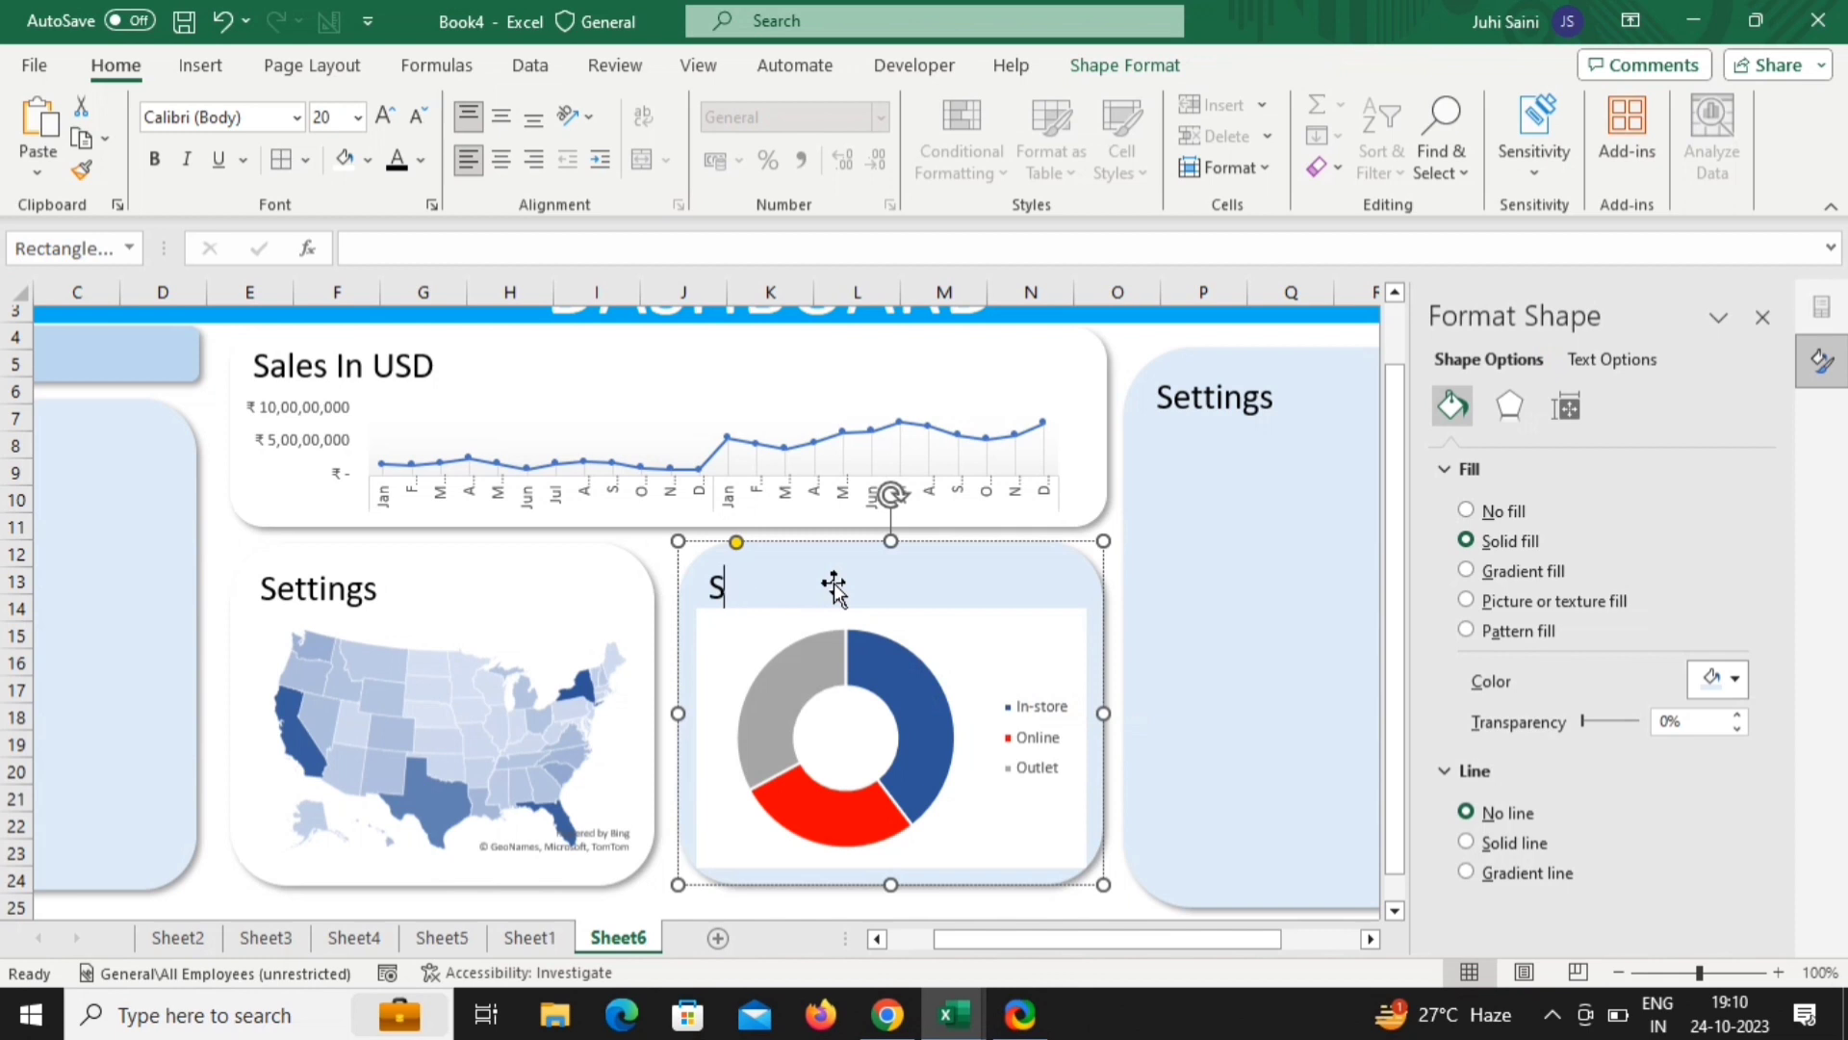
{"action": "type", "text": "ales Method"}
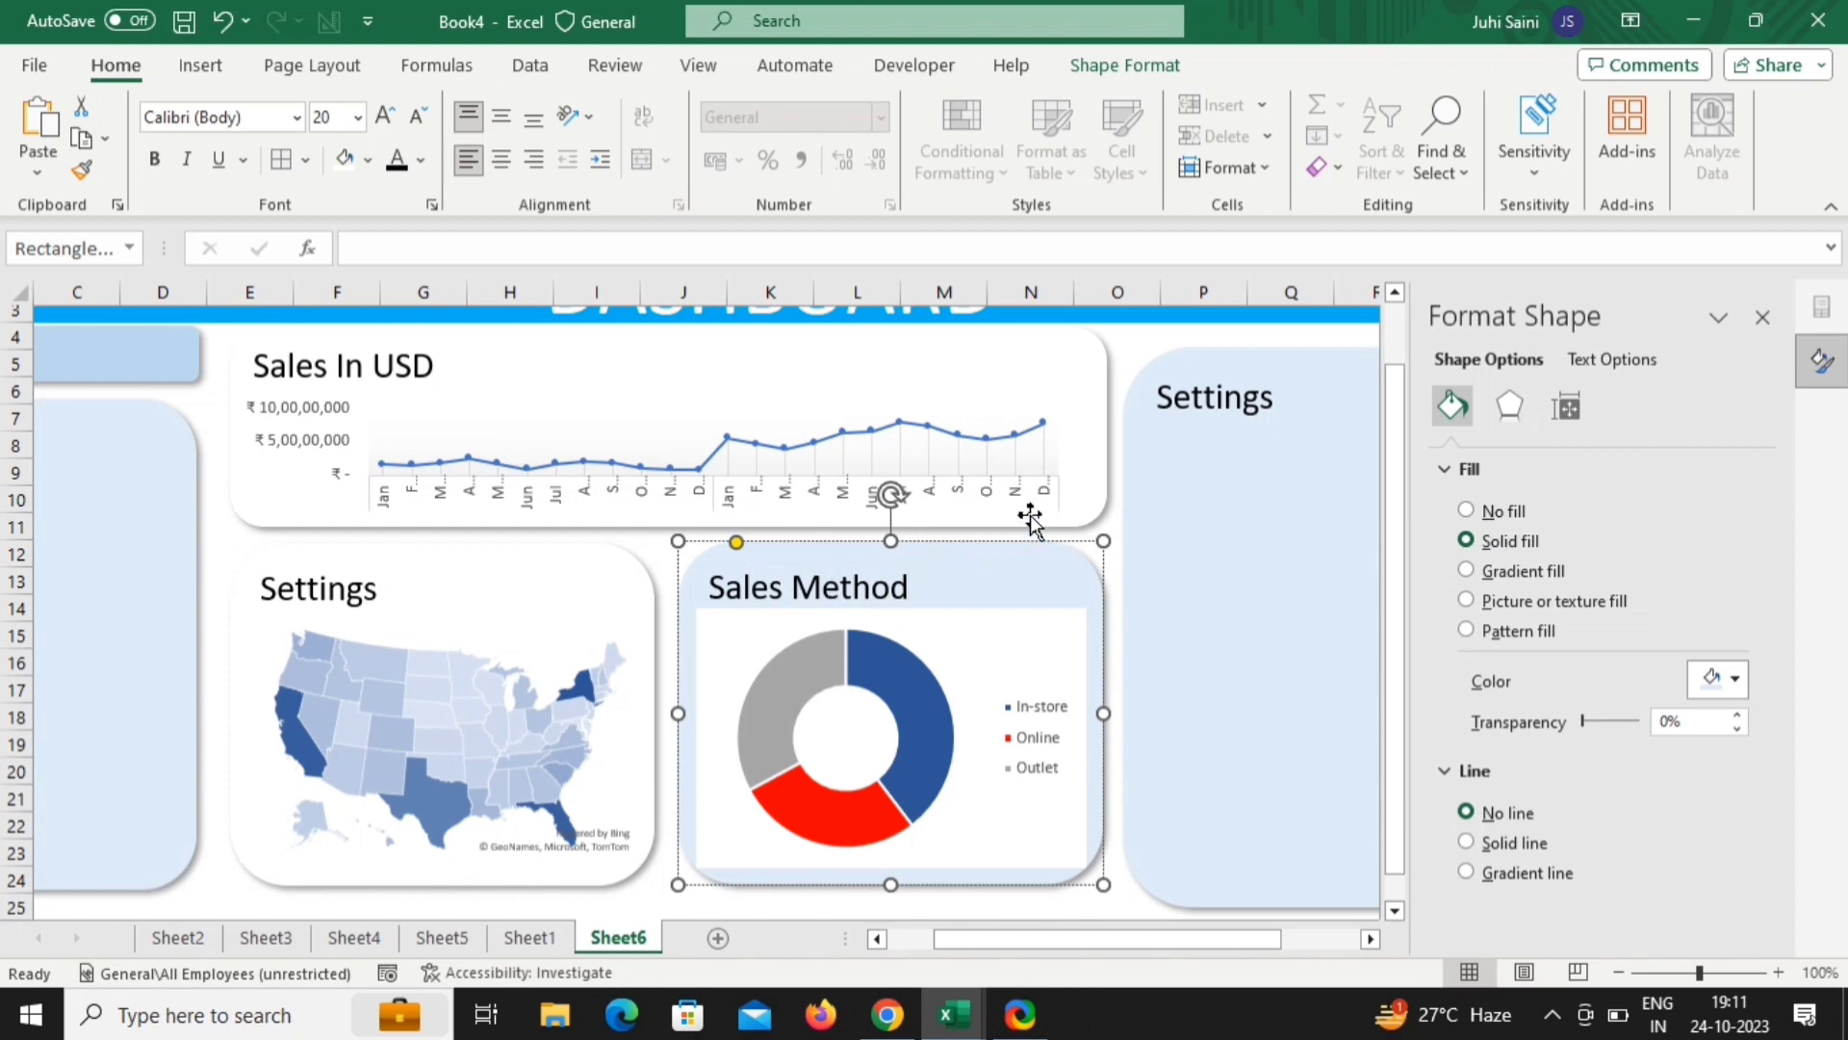
Change the fill of the Sales Method panel behind the doughnut chart to white
{"action": "left_click", "coordinate": [1140, 510]}
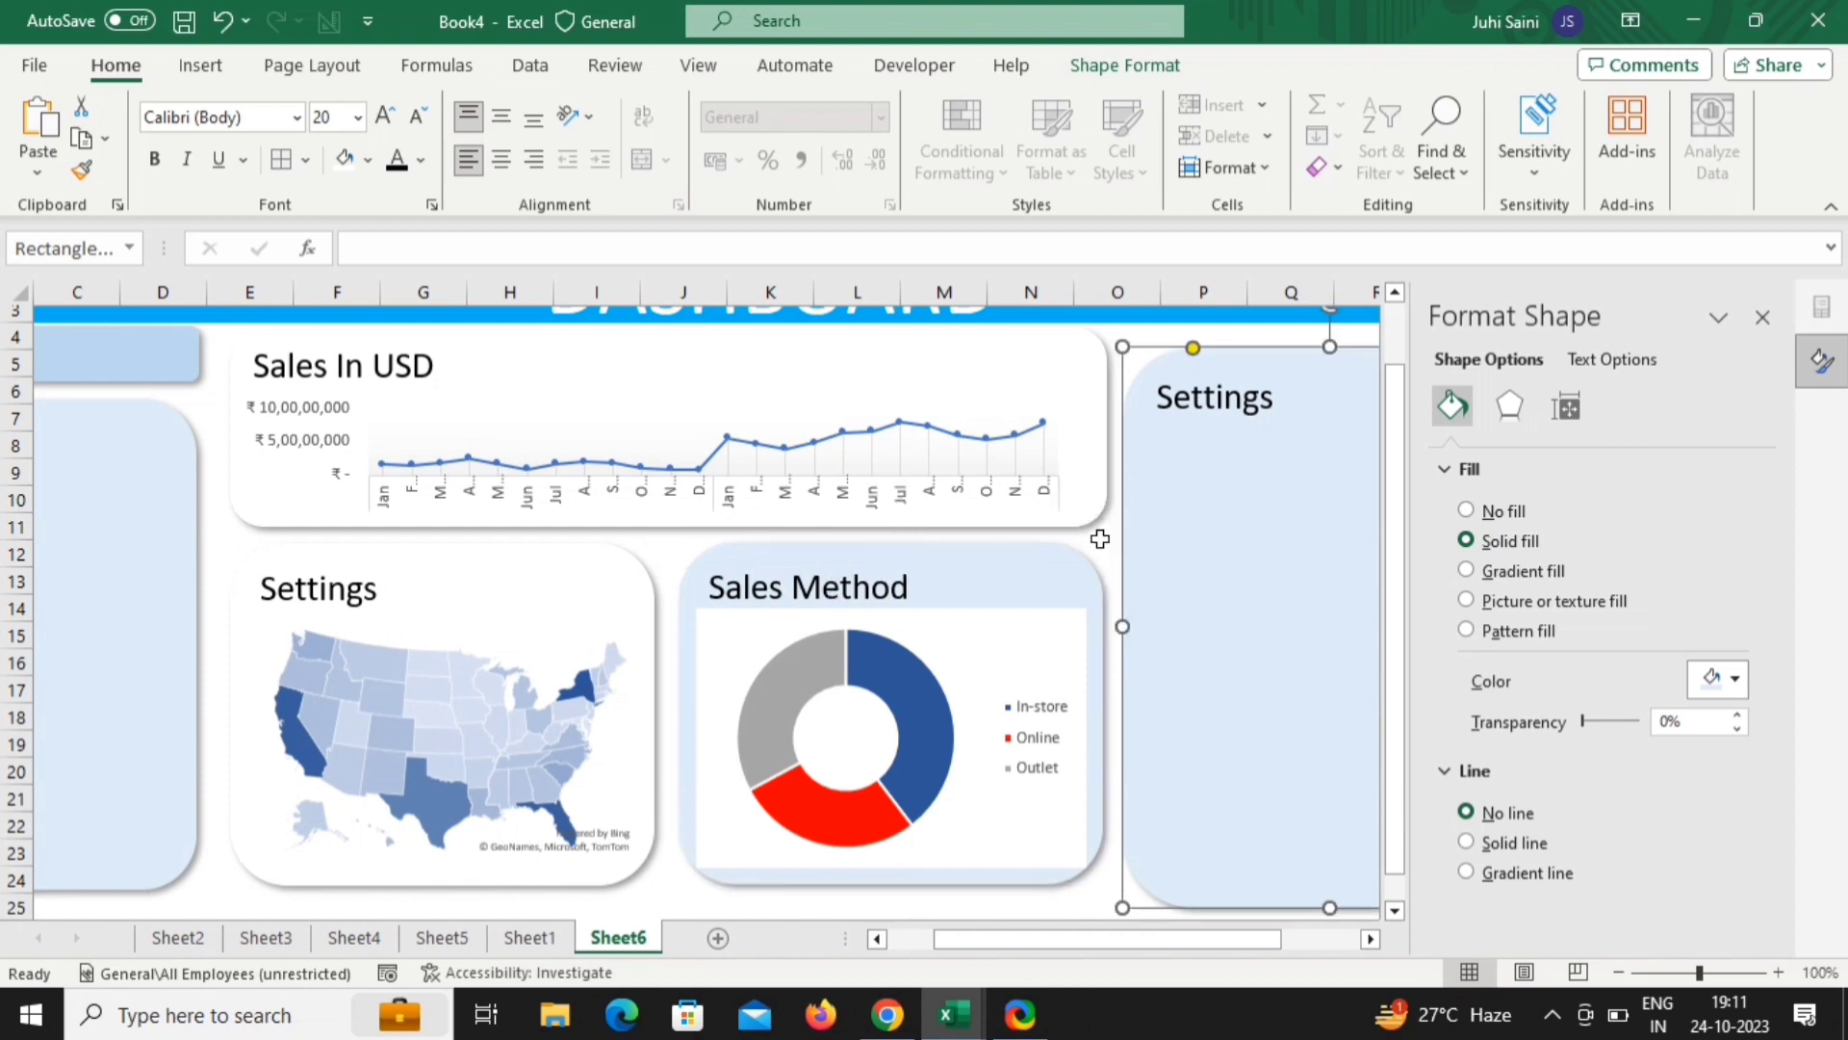
{"action": "left_click", "coordinate": [1060, 589]}
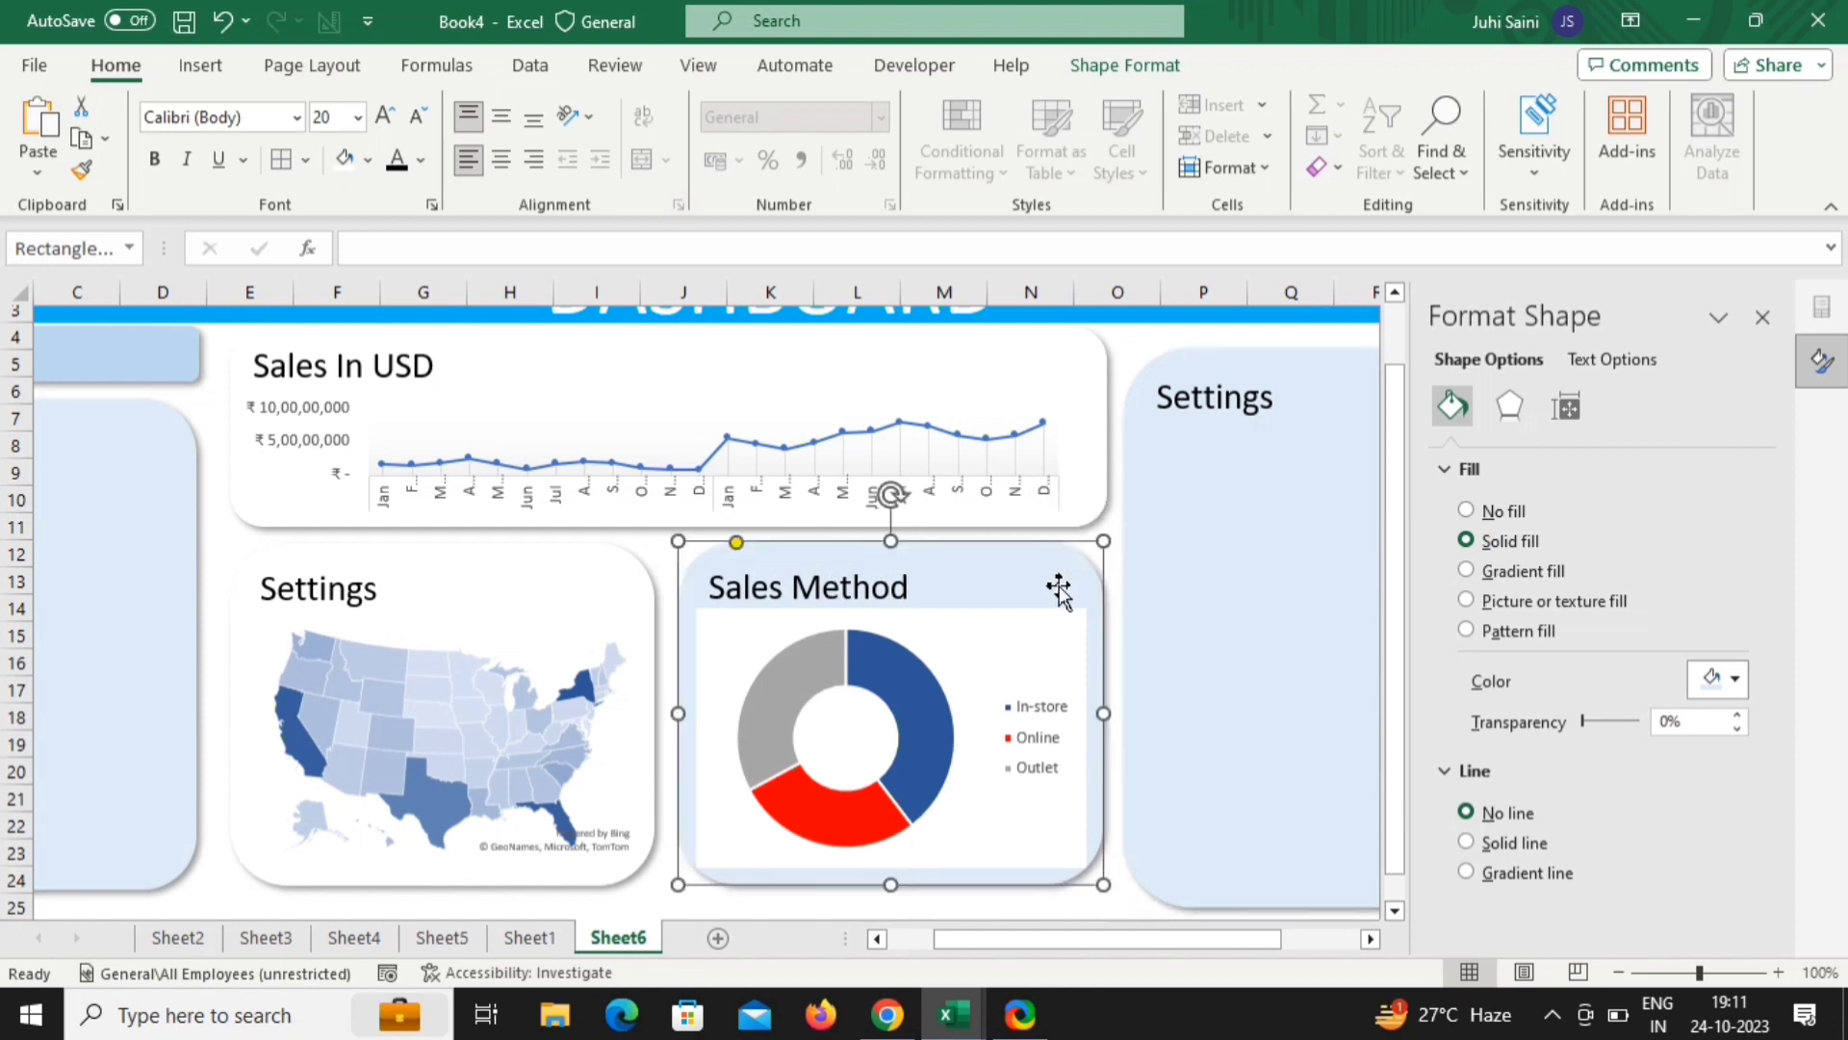
{"action": "left_click", "coordinate": [1121, 67]}
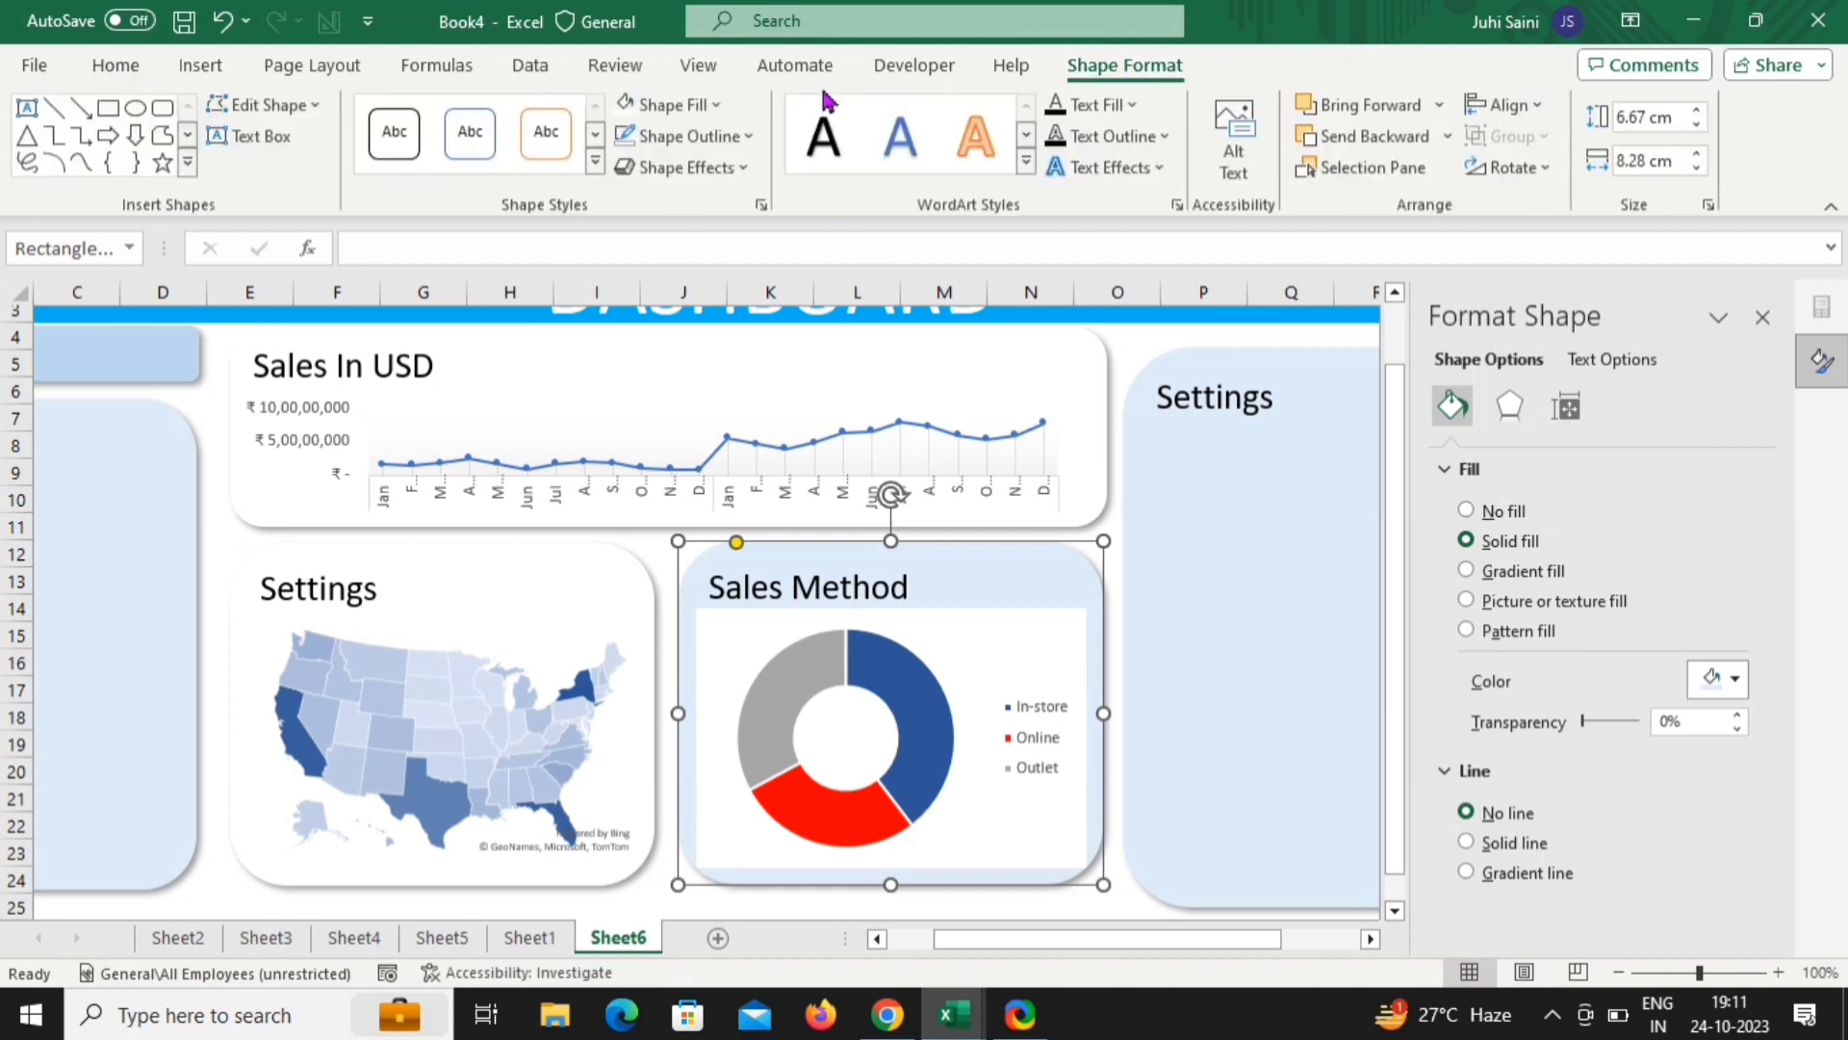
{"action": "left_click", "coordinate": [626, 108]}
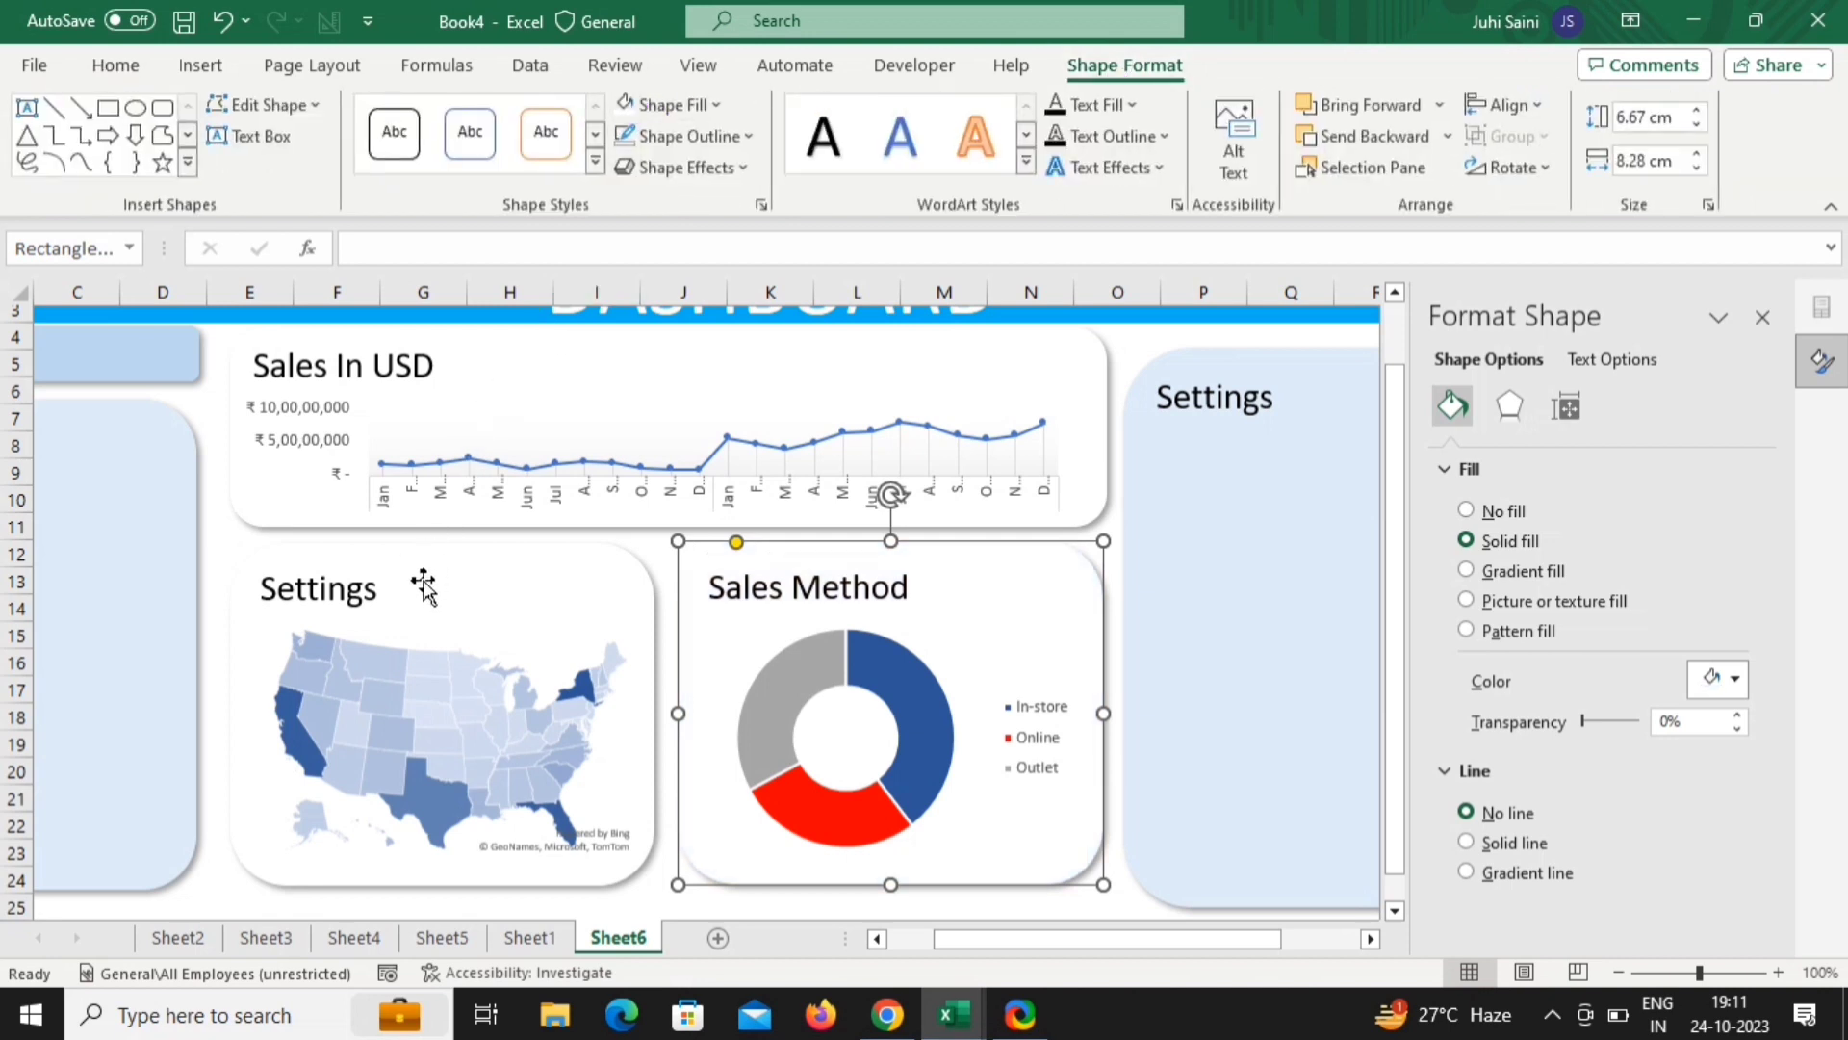
Replace the Settings heading of the map chart's panel with "Sales by Region" and close the formatting pane
{"action": "left_click", "coordinate": [339, 594]}
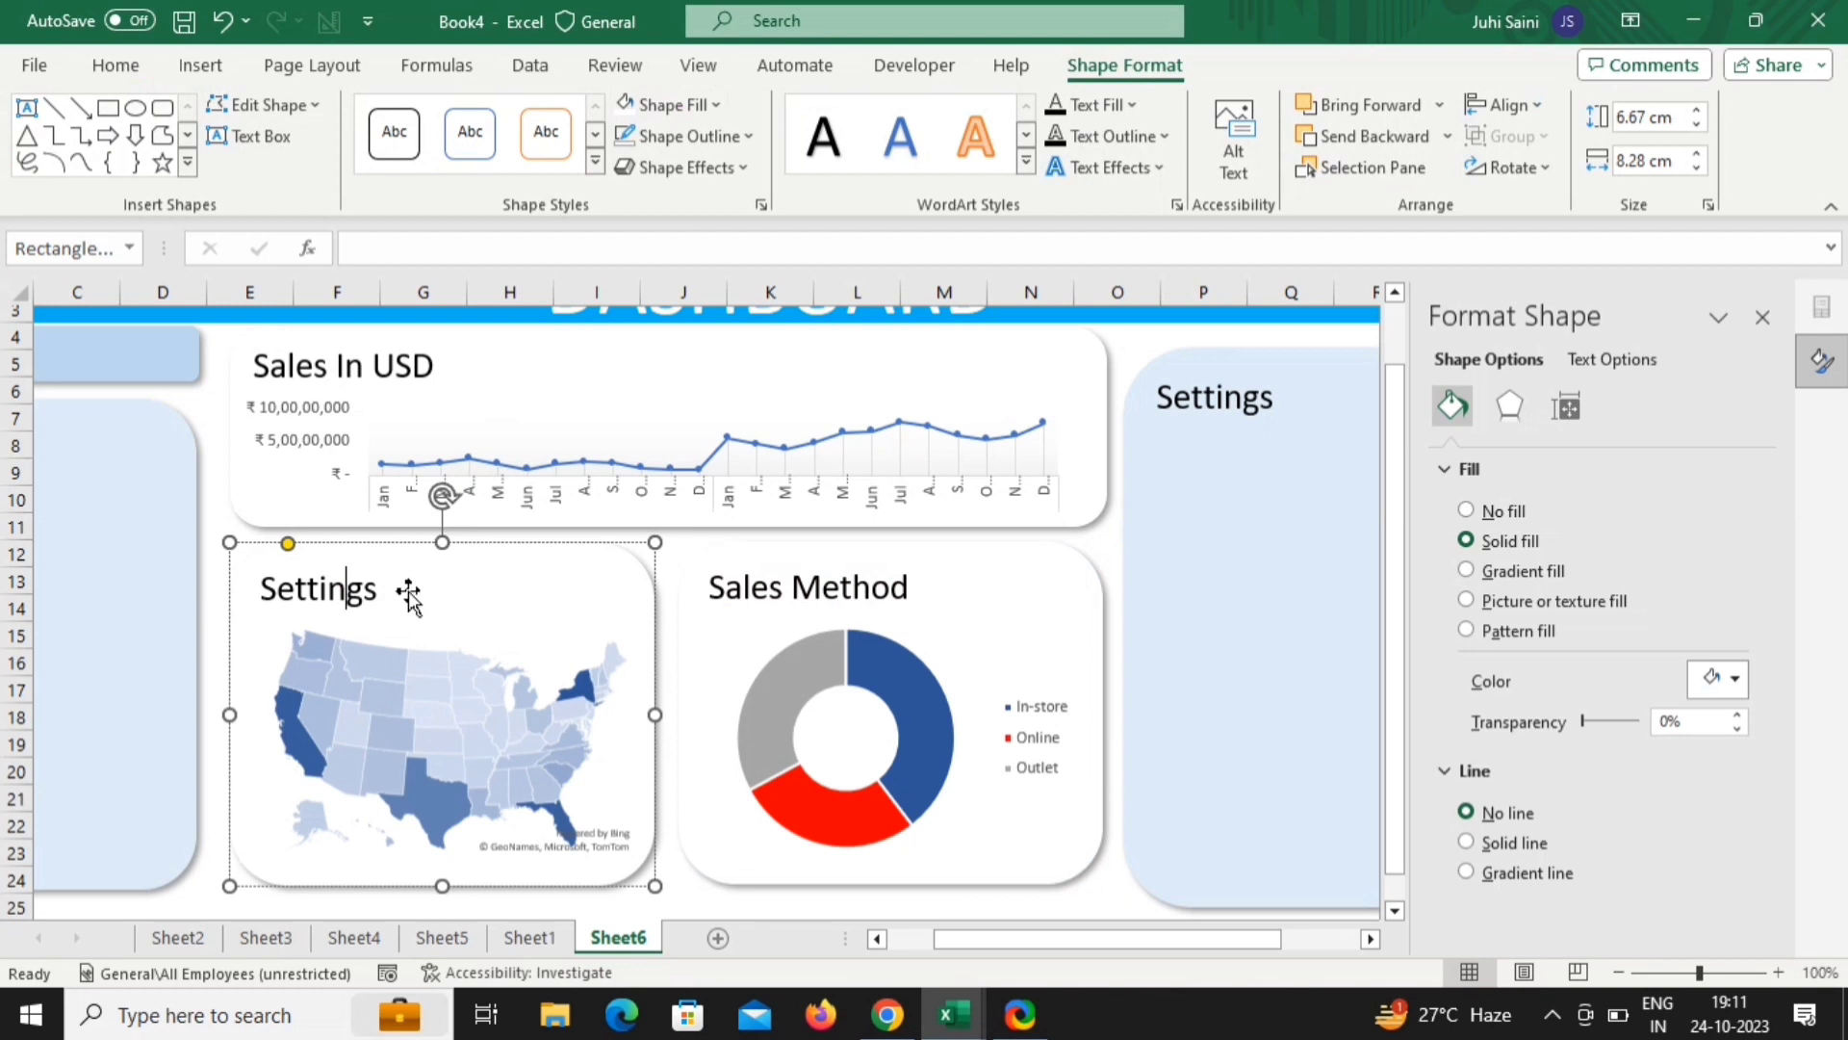
{"action": "key", "text": "BackSpace"}
{"action": "key", "text": "BackSpace"}
{"action": "key", "text": "BackSpace"}
{"action": "key", "text": "BackSpace"}
{"action": "key", "text": "BackSpace"}
{"action": "key", "text": "BackSpace"}
{"action": "type", "text": "ales"}
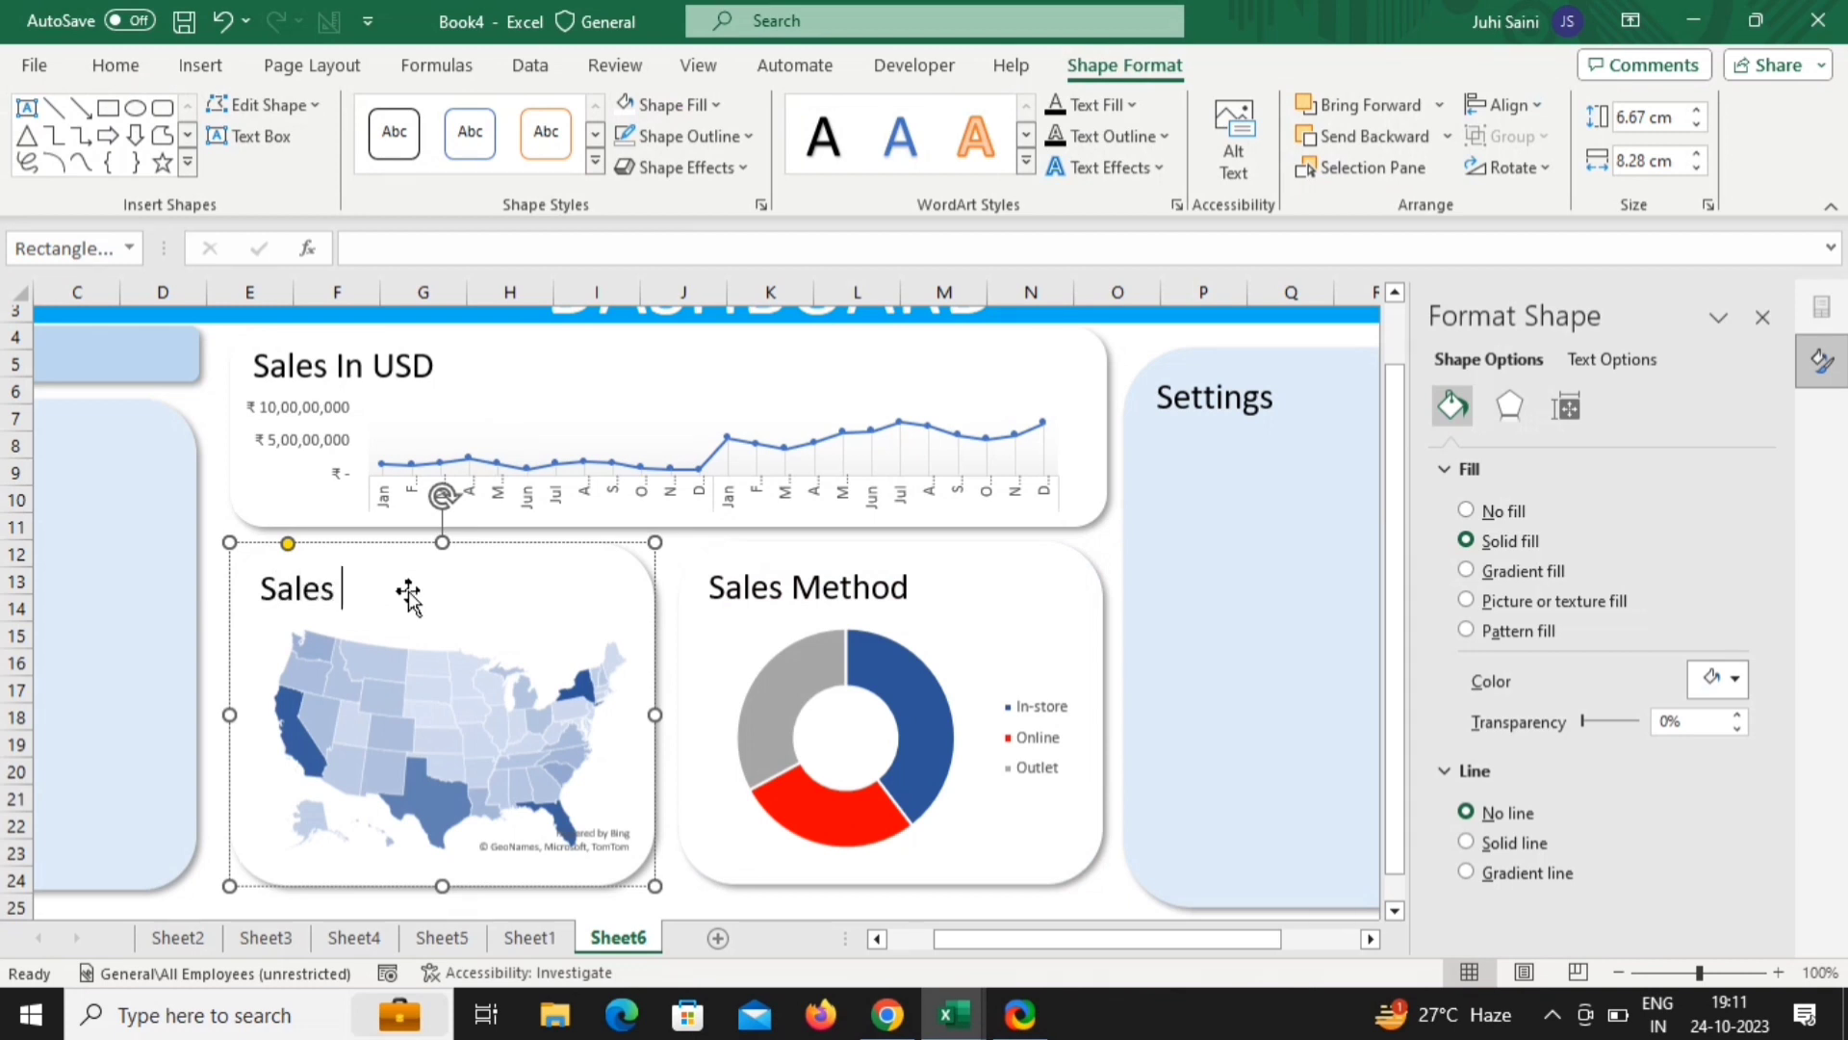
{"action": "type", "text": " by Region"}
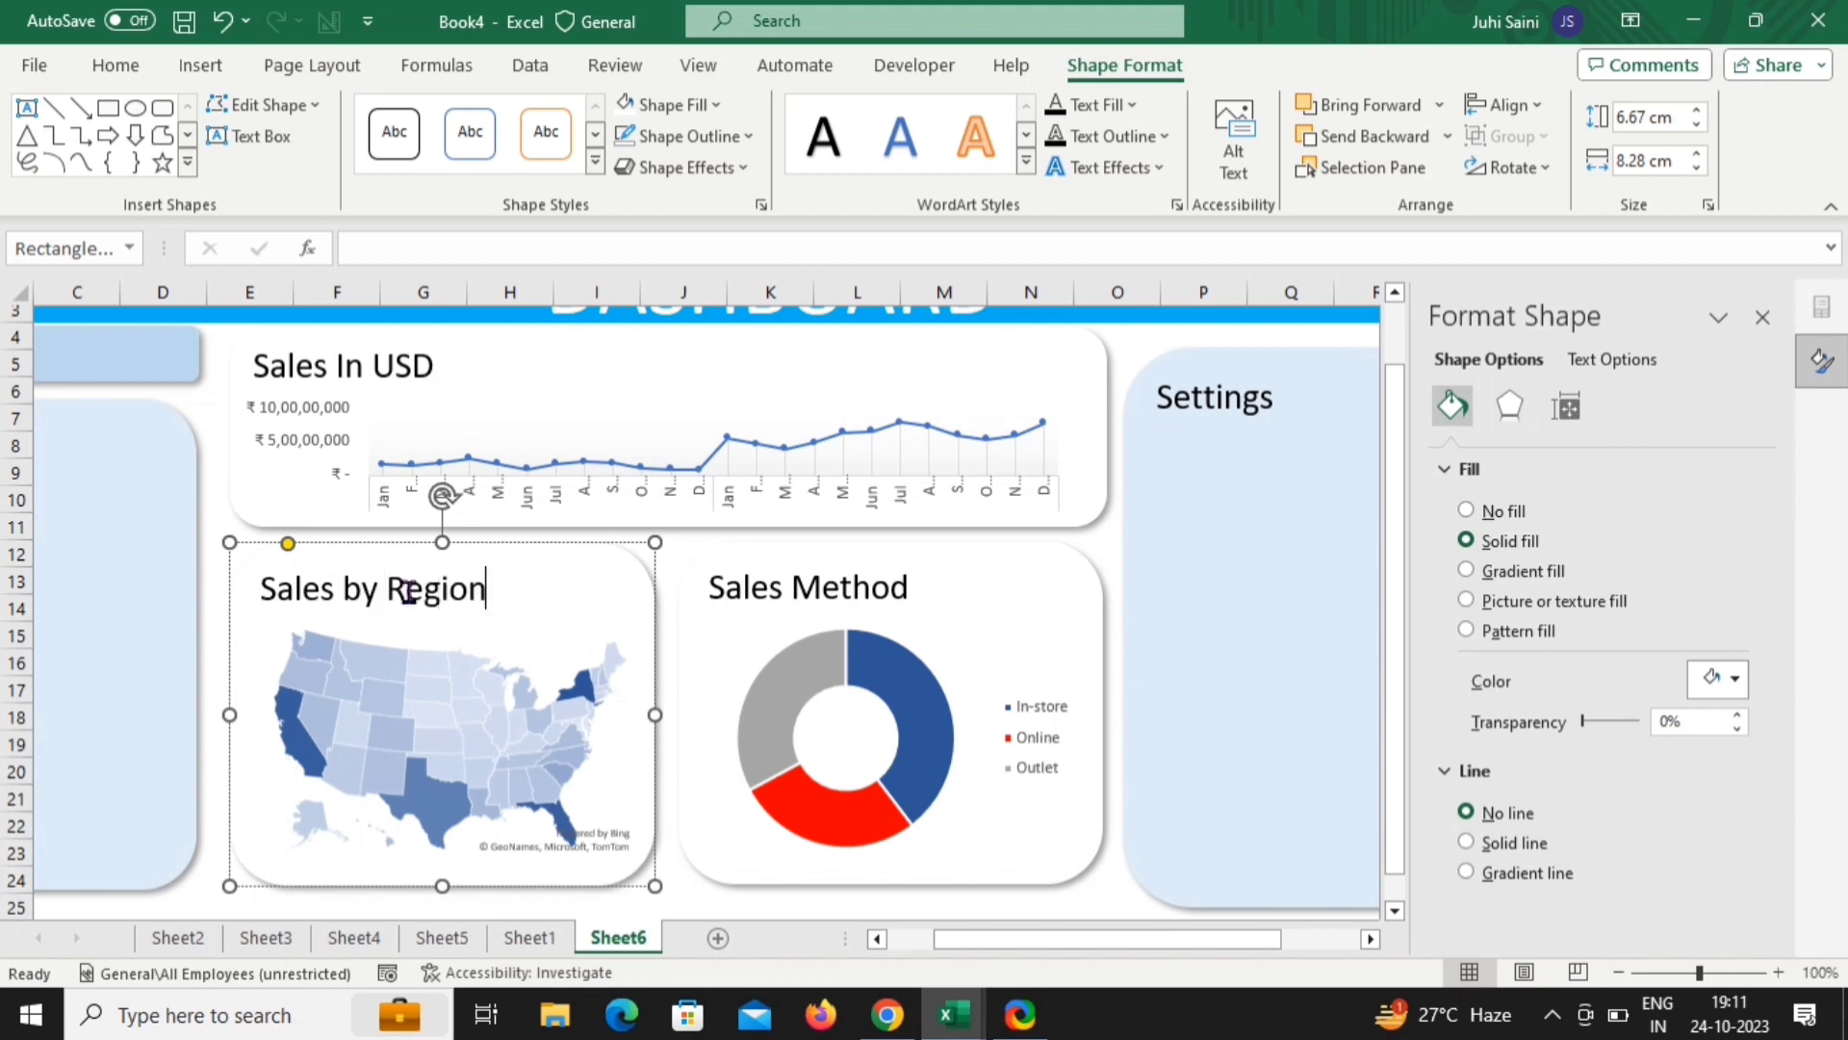
{"action": "left_click", "coordinate": [1763, 318]}
{"action": "left_click", "coordinate": [1638, 495]}
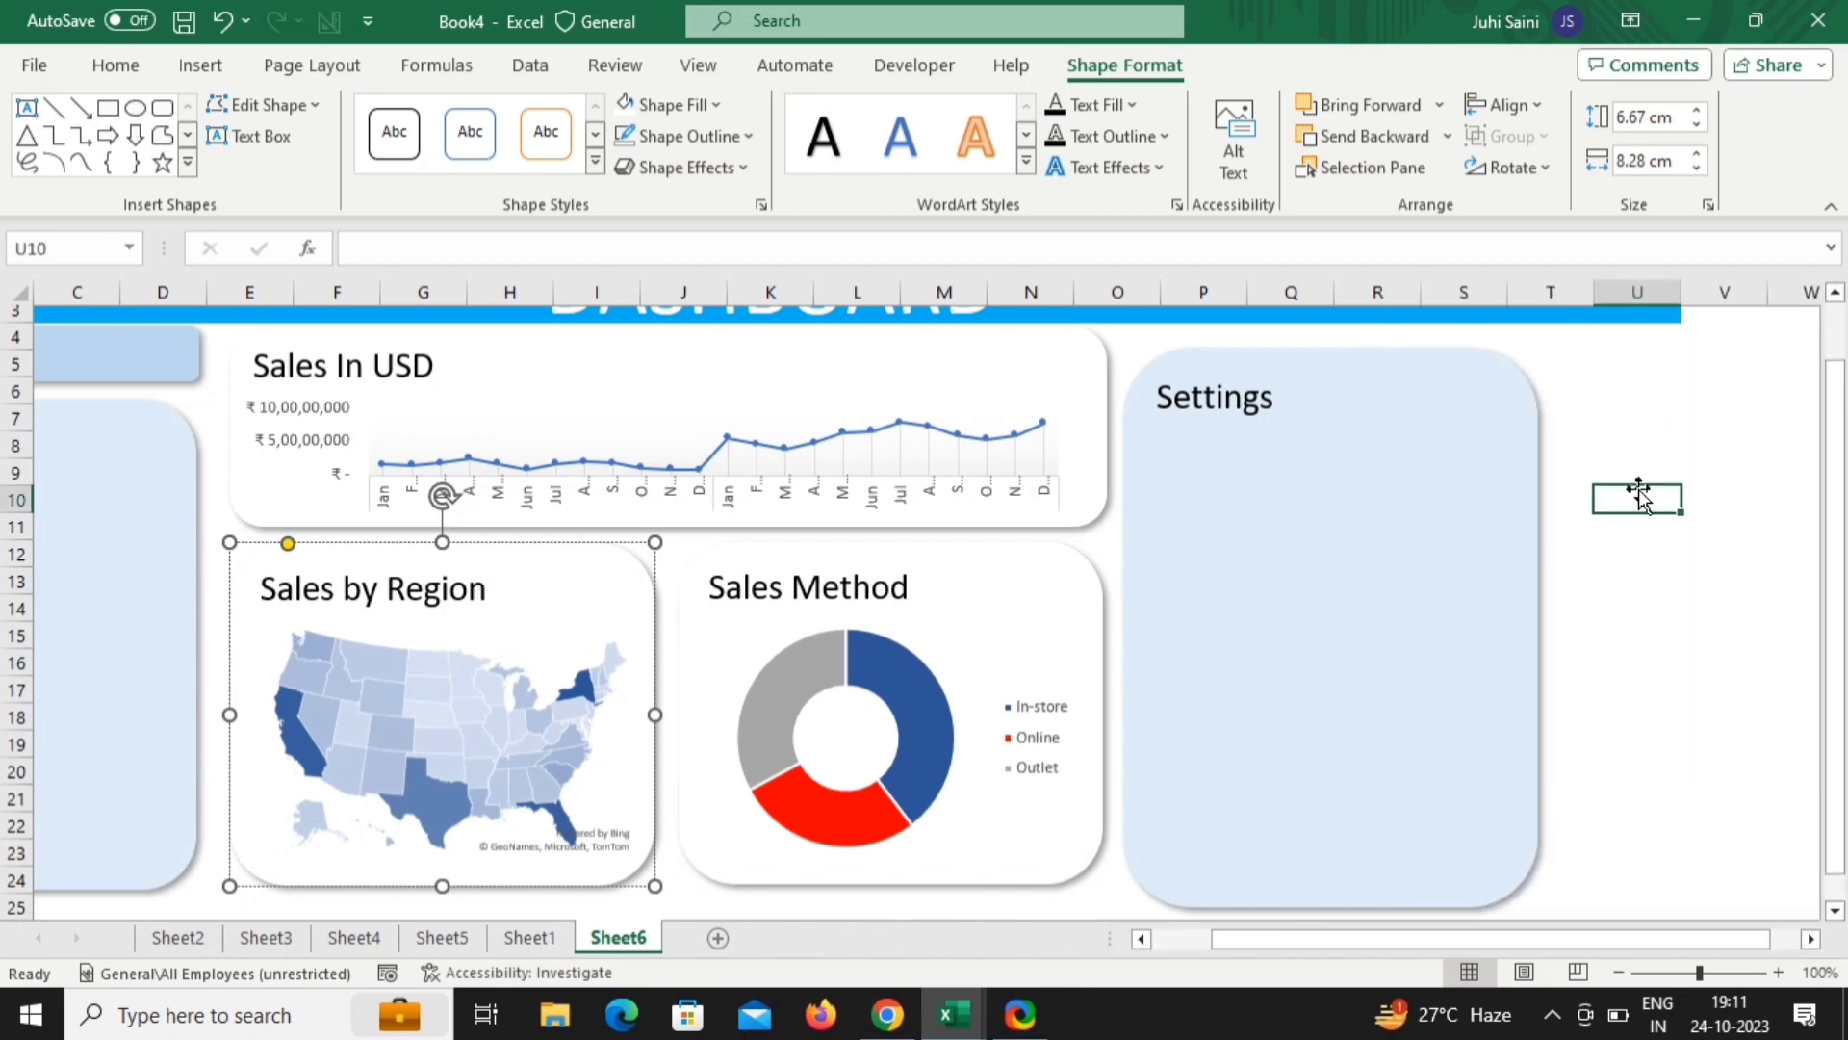
Delete the Total legend from the retailer bar chart on Sheet4
{"action": "scroll", "coordinate": [1638, 495], "scroll_direction": "up", "scroll_amount": 1}
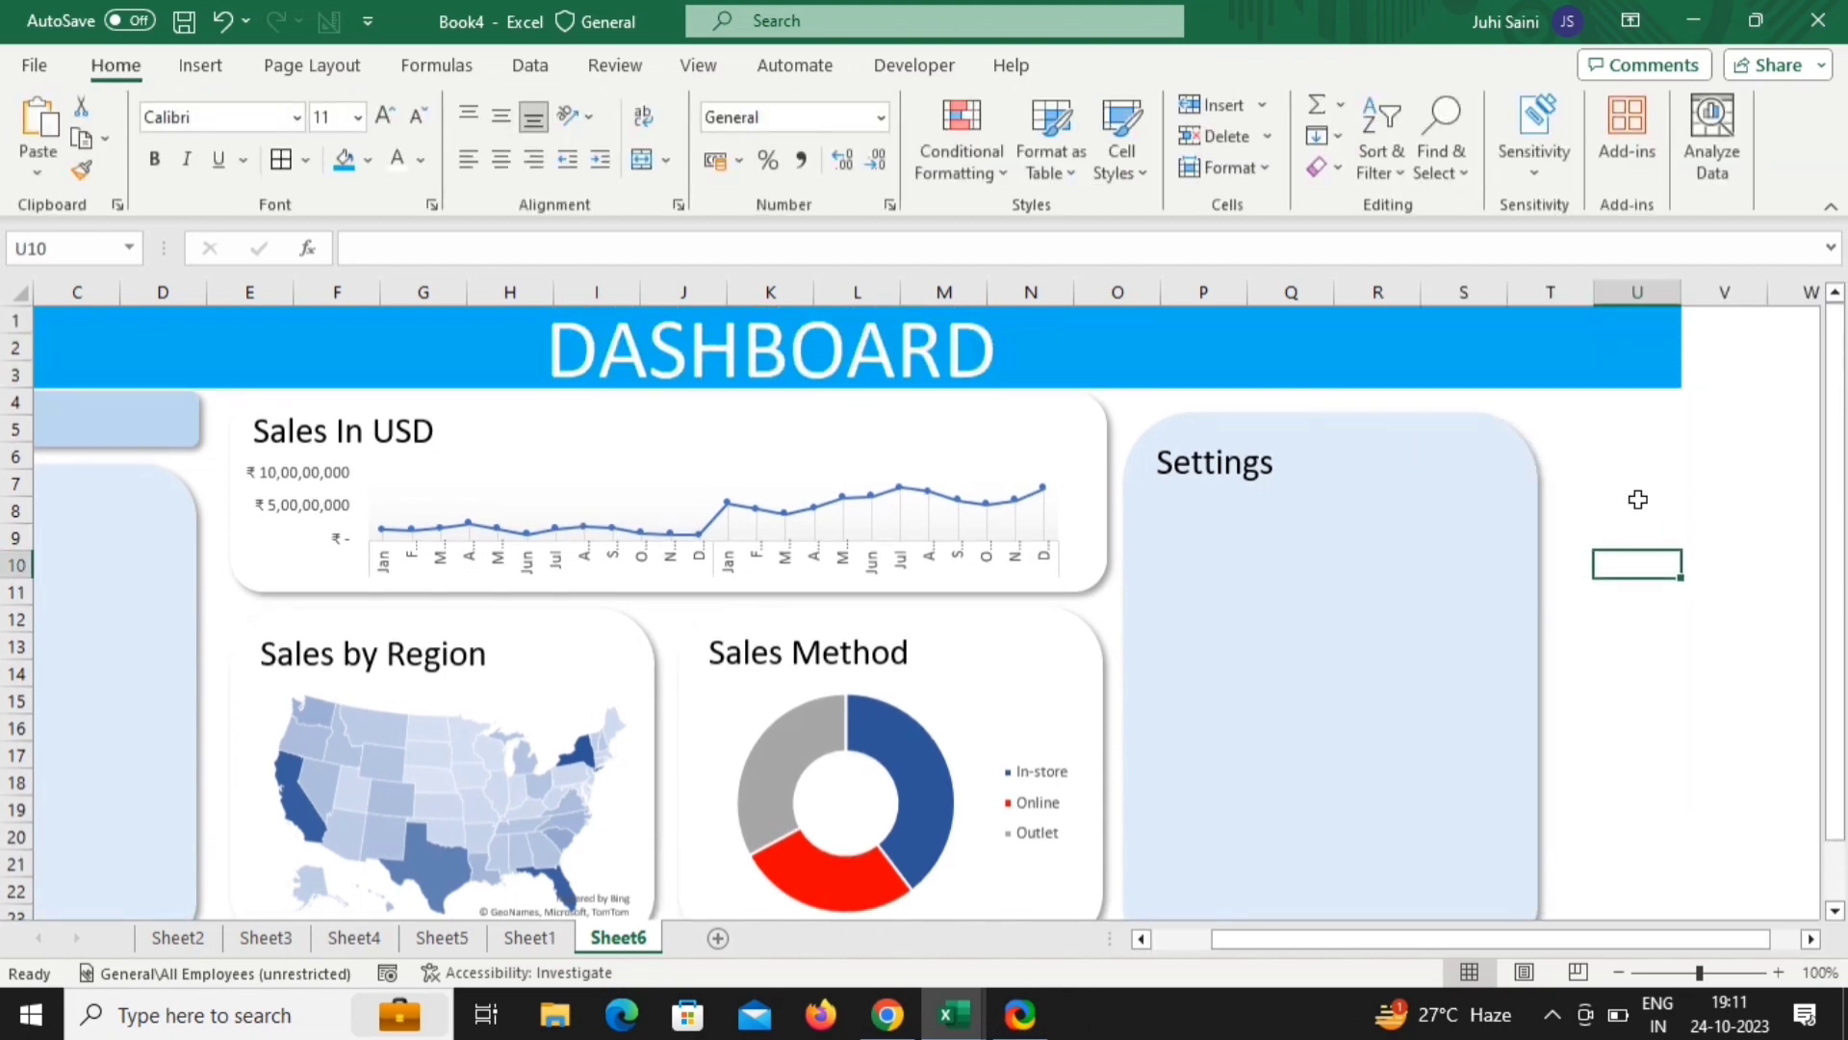
{"action": "scroll", "coordinate": [1638, 499], "scroll_direction": "down", "scroll_amount": 2}
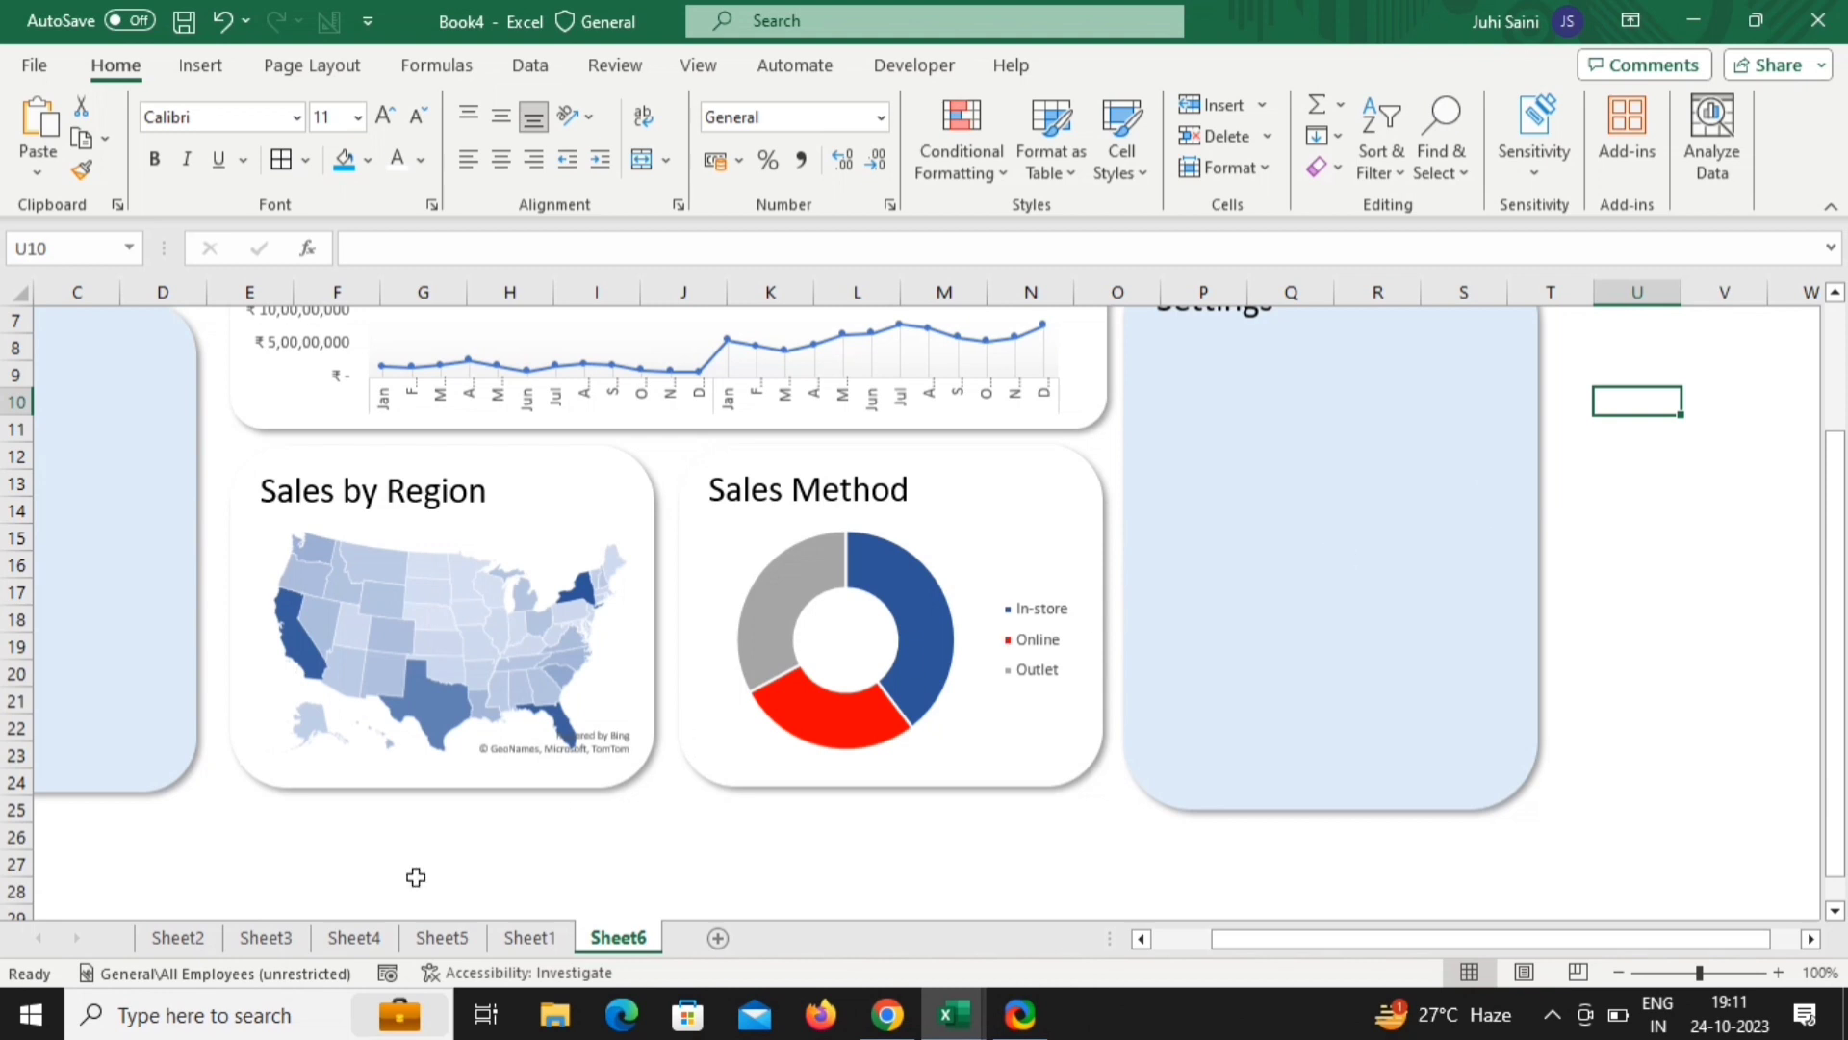
{"action": "left_click", "coordinate": [288, 958]}
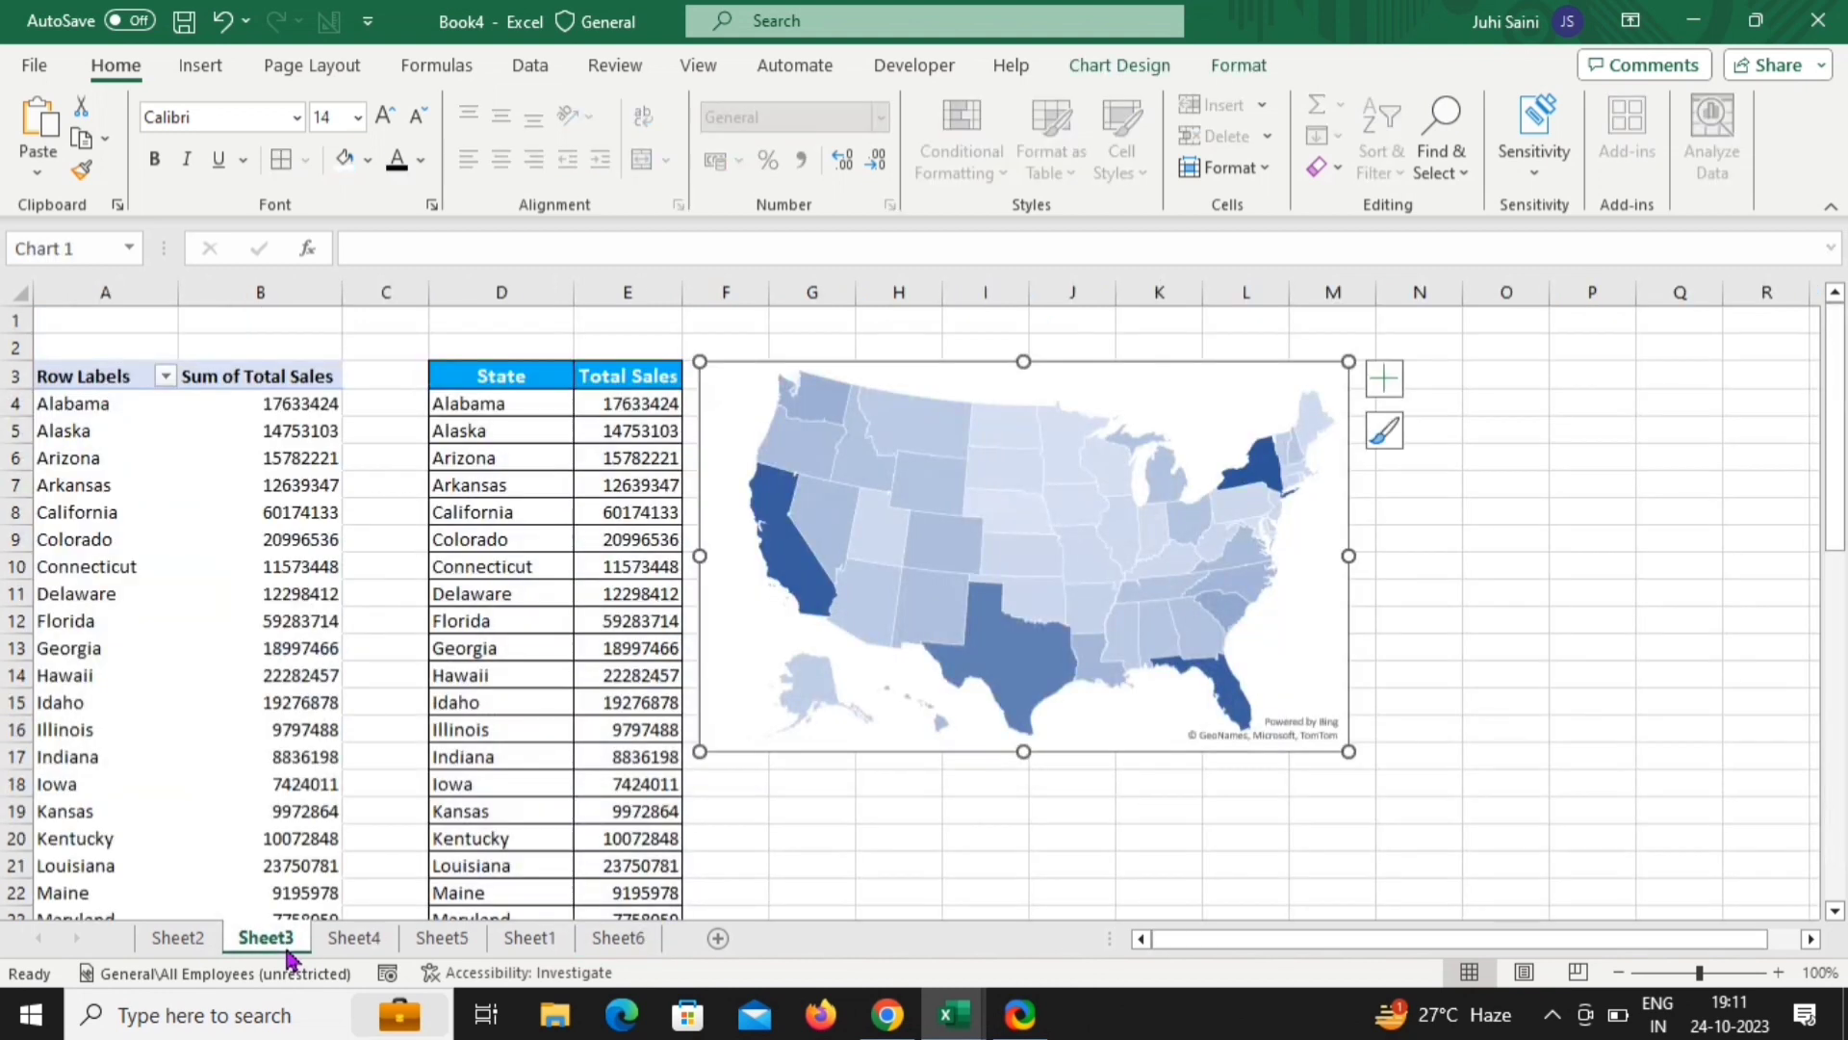
{"action": "left_click", "coordinate": [350, 943]}
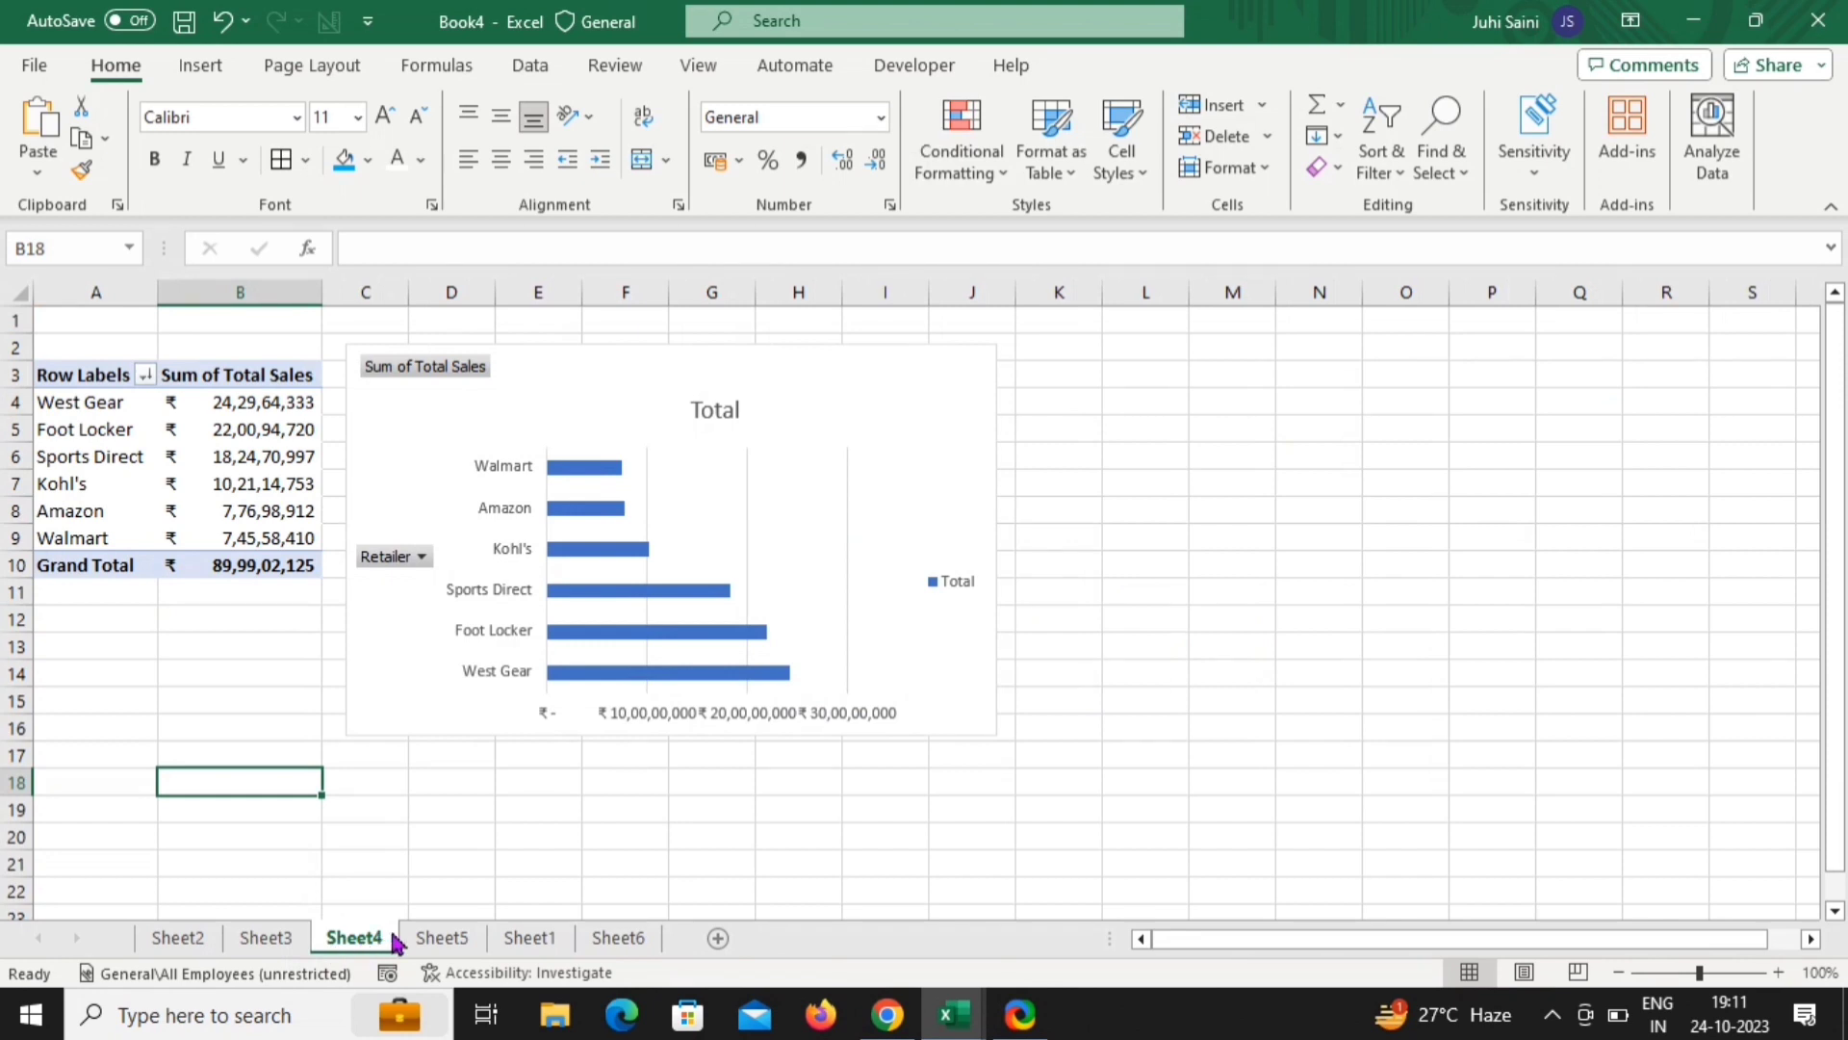
{"action": "left_click", "coordinate": [941, 581]}
{"action": "key", "text": "Delete"}
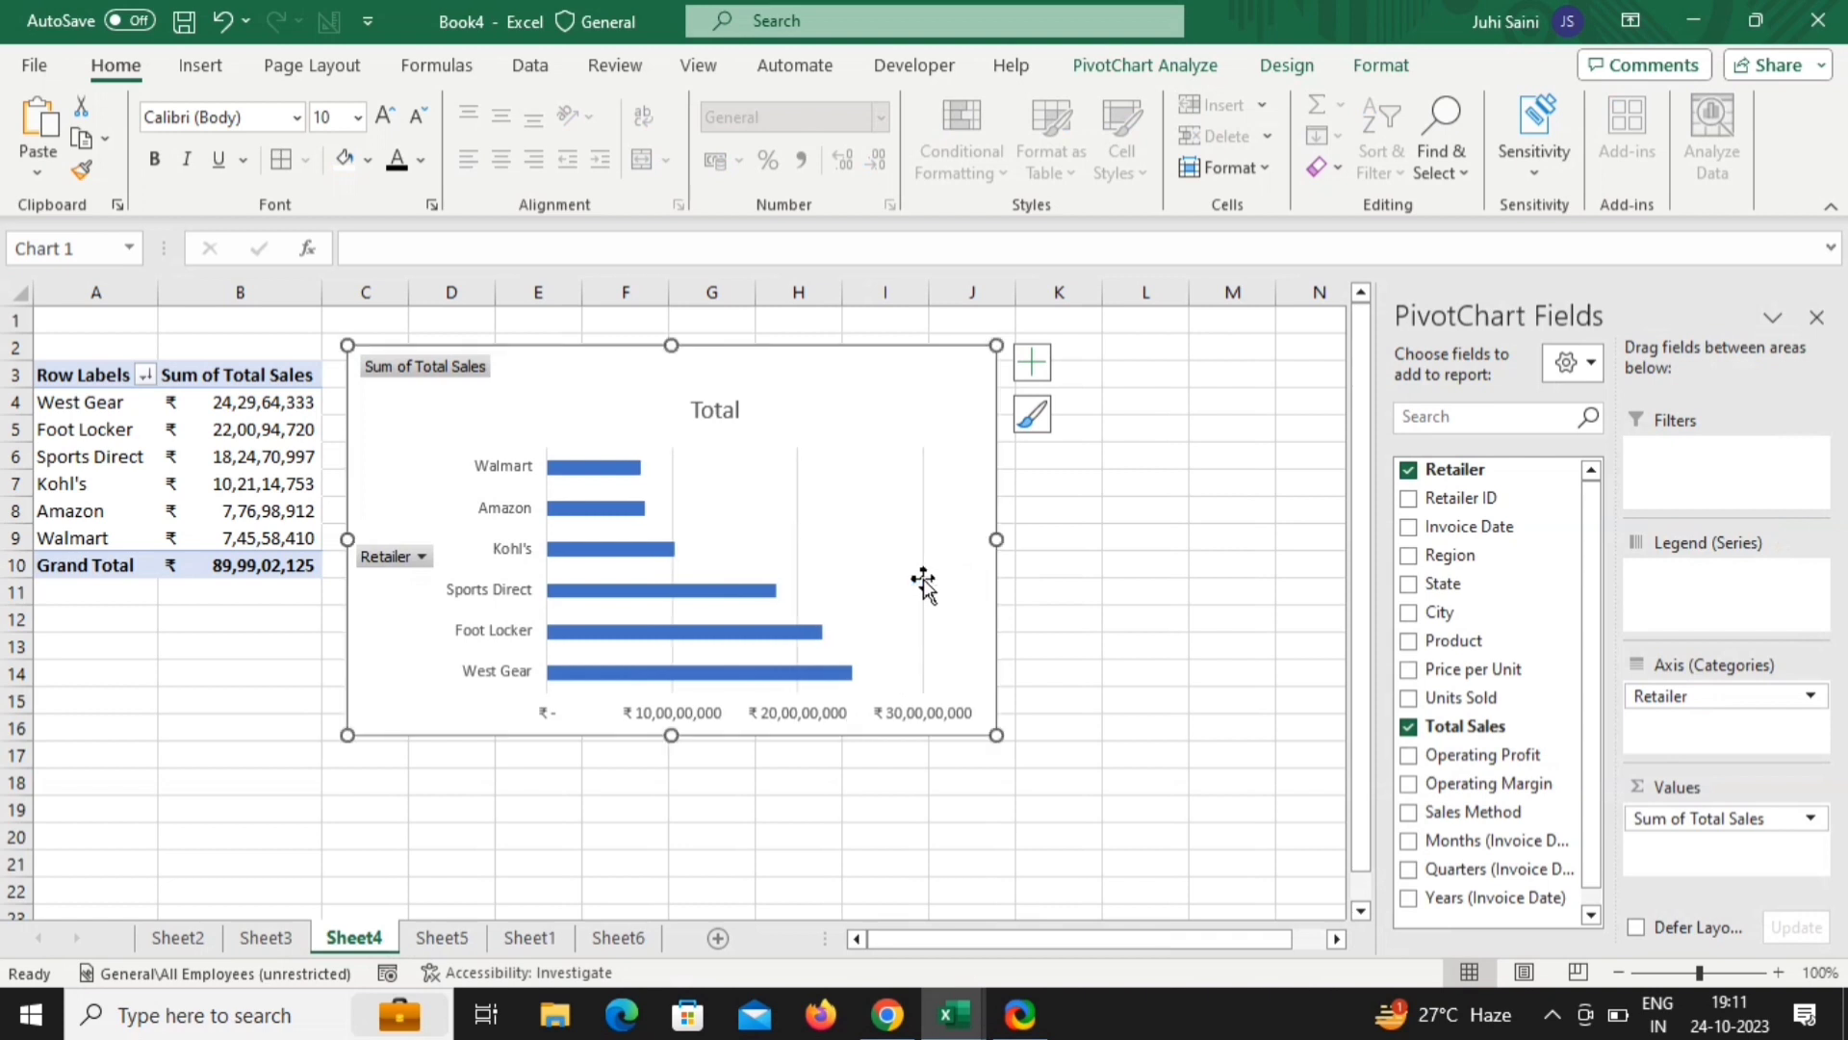
Hide the value field and axis field buttons on the retailer bar chart
{"action": "left_click", "coordinate": [462, 374]}
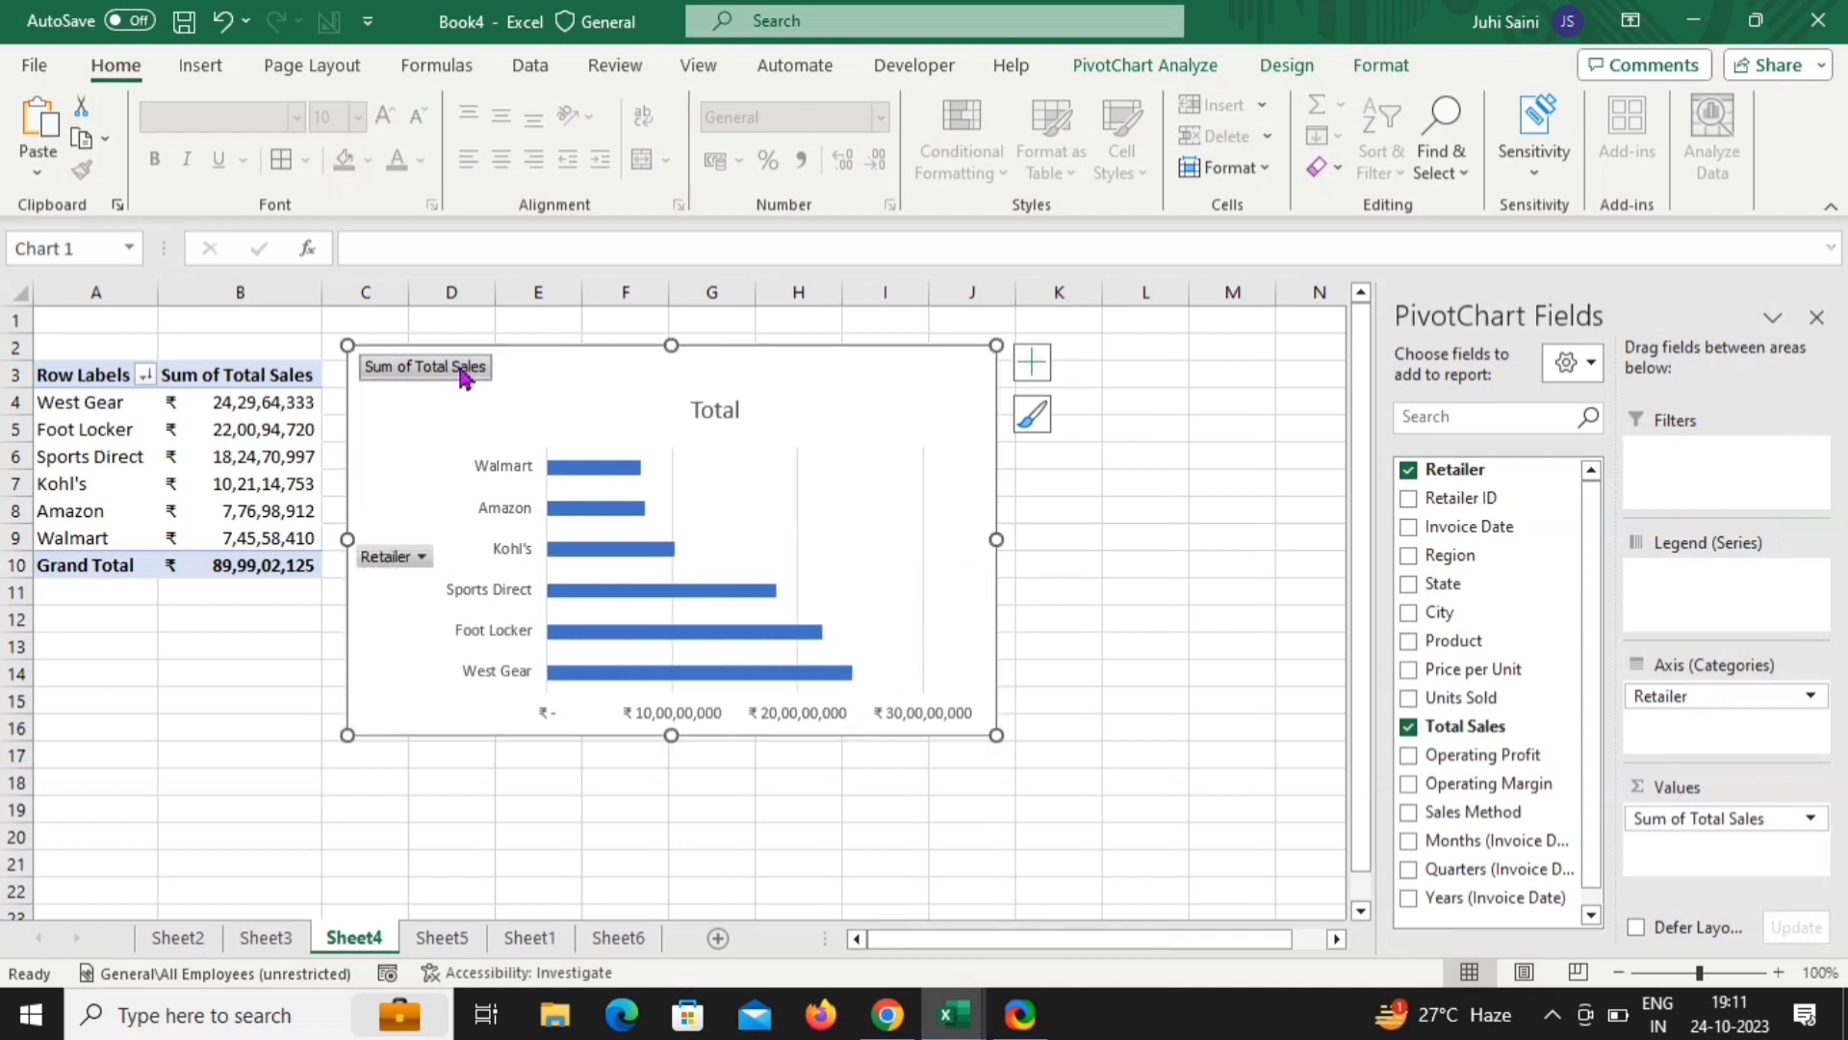
{"action": "left_click", "coordinate": [1767, 817]}
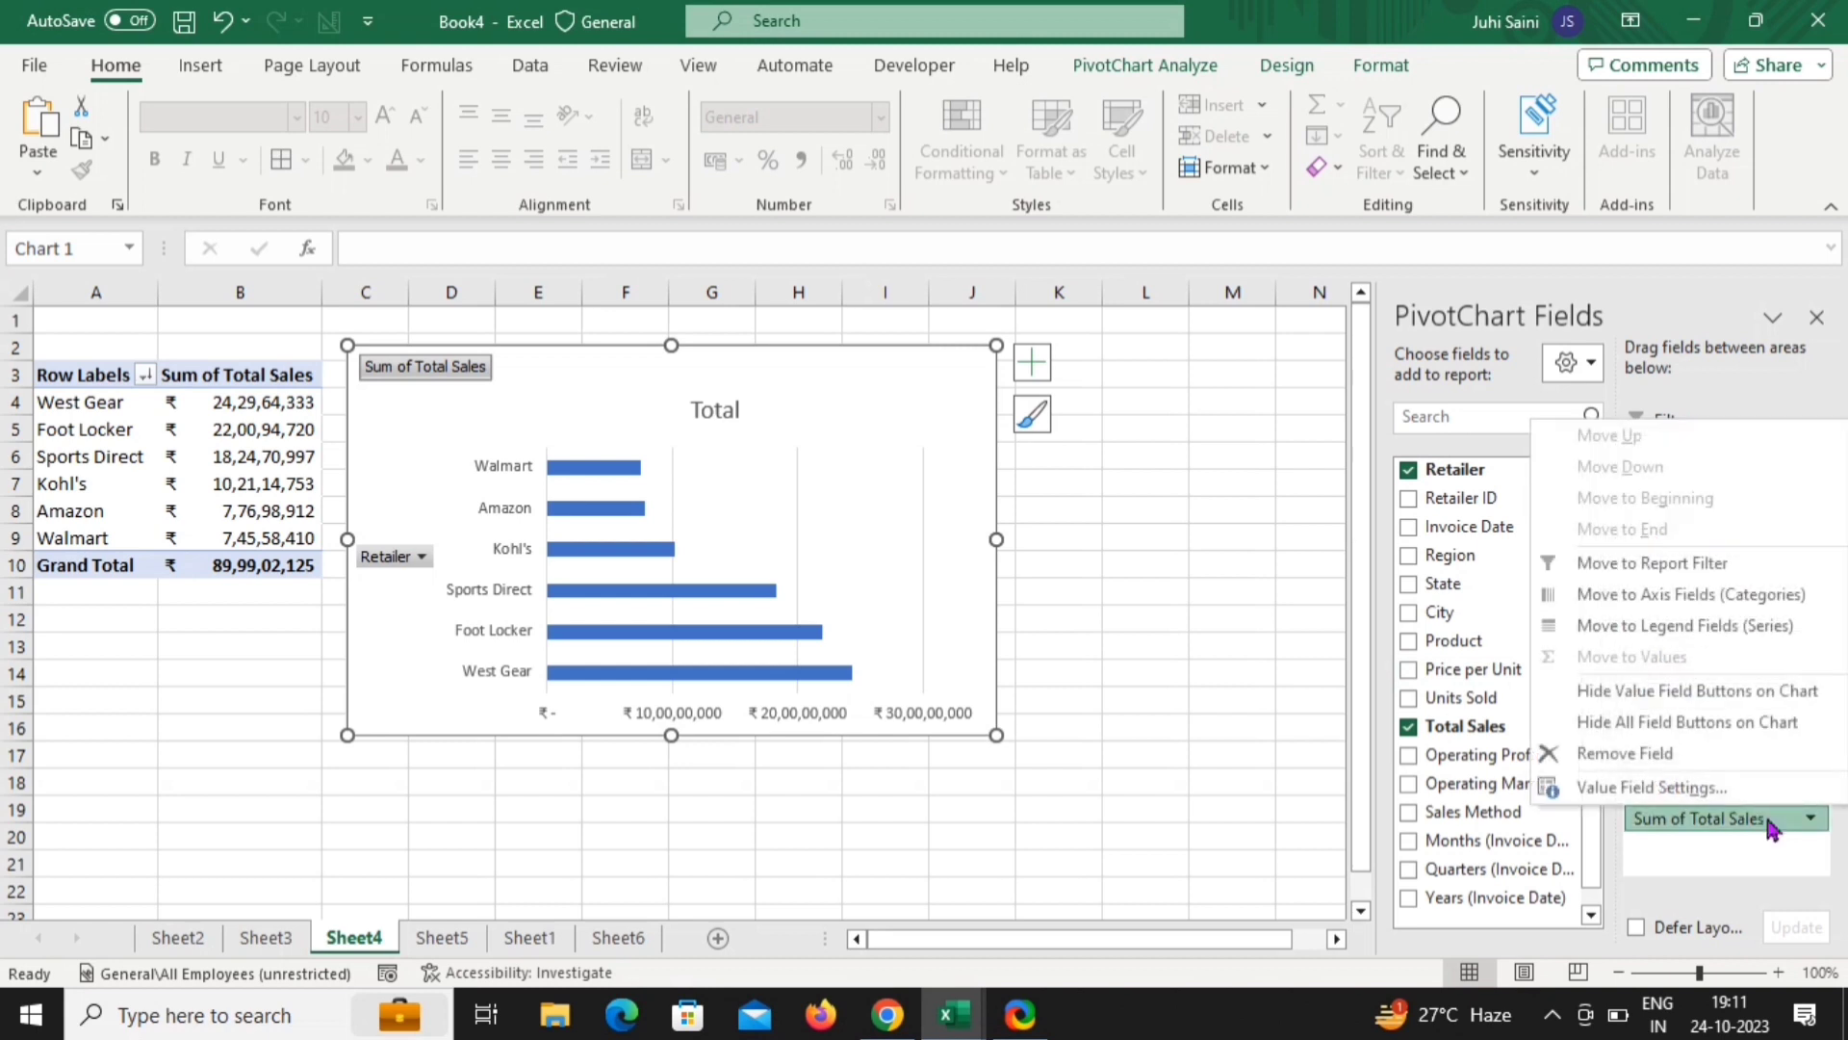
{"action": "left_click", "coordinate": [1712, 689]}
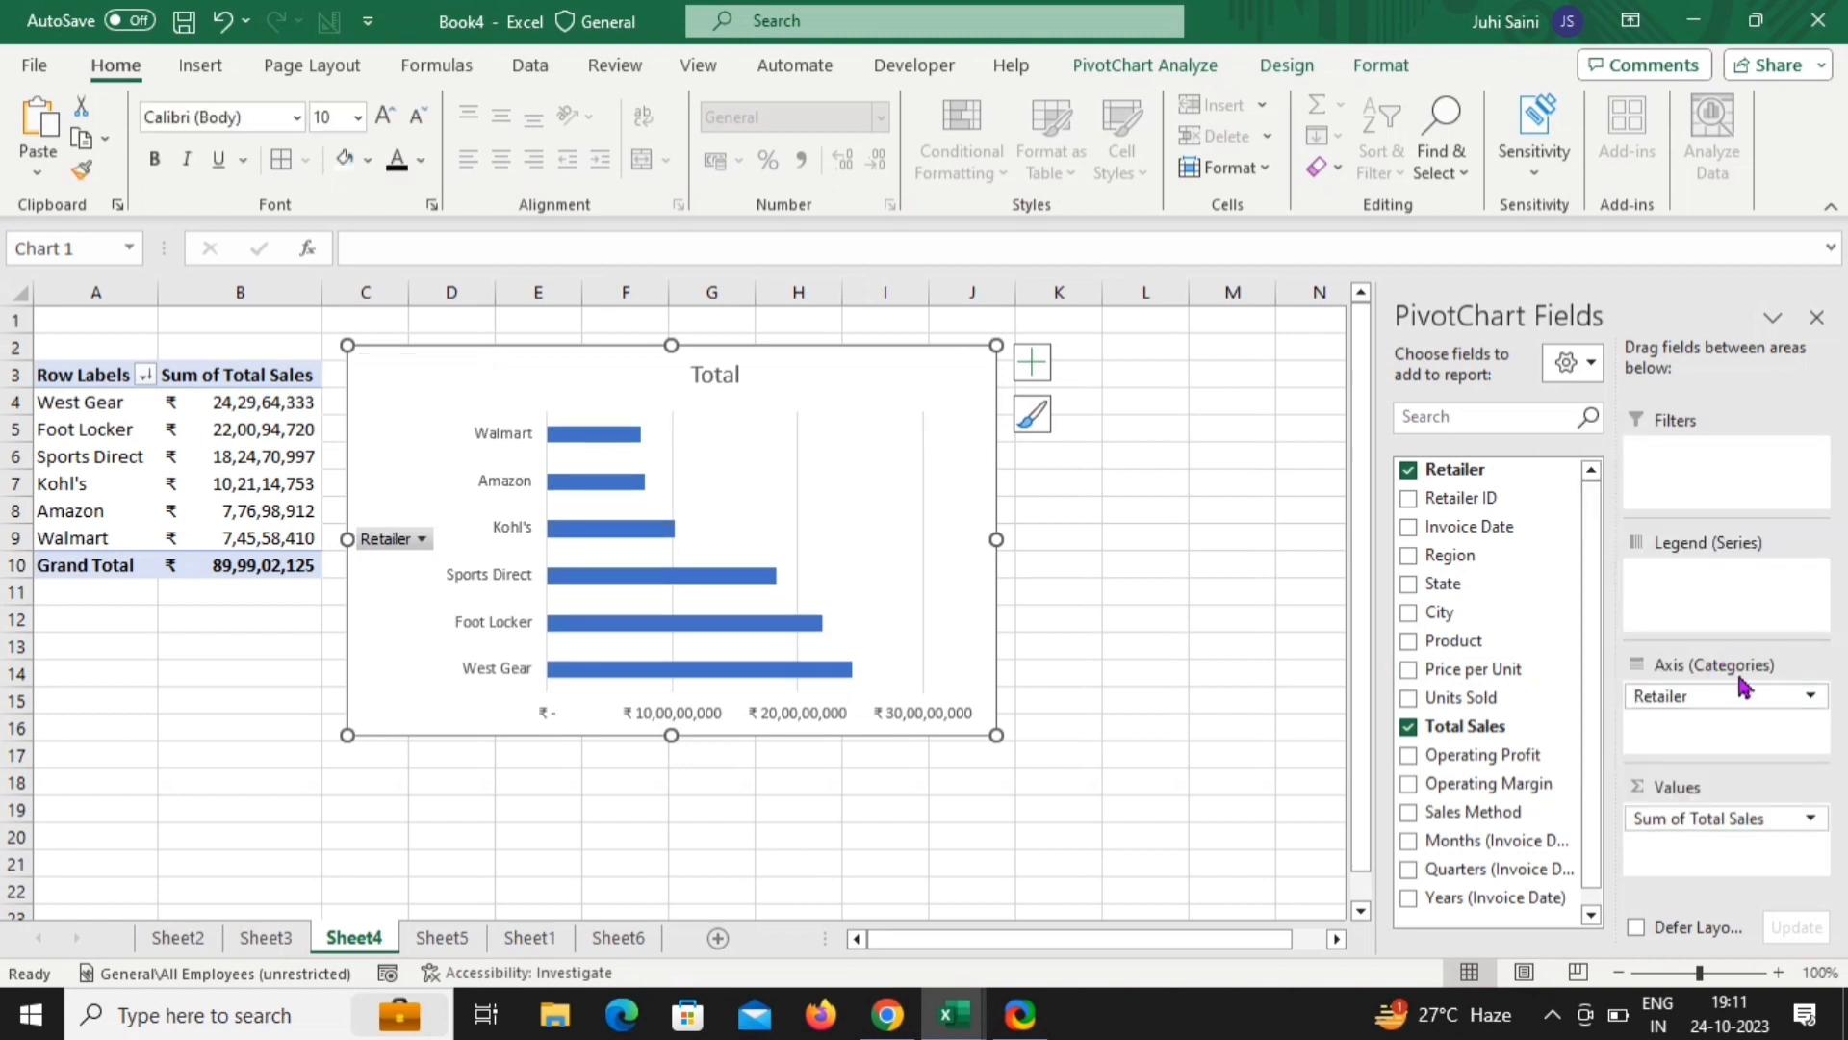
{"action": "left_click", "coordinate": [1748, 699]}
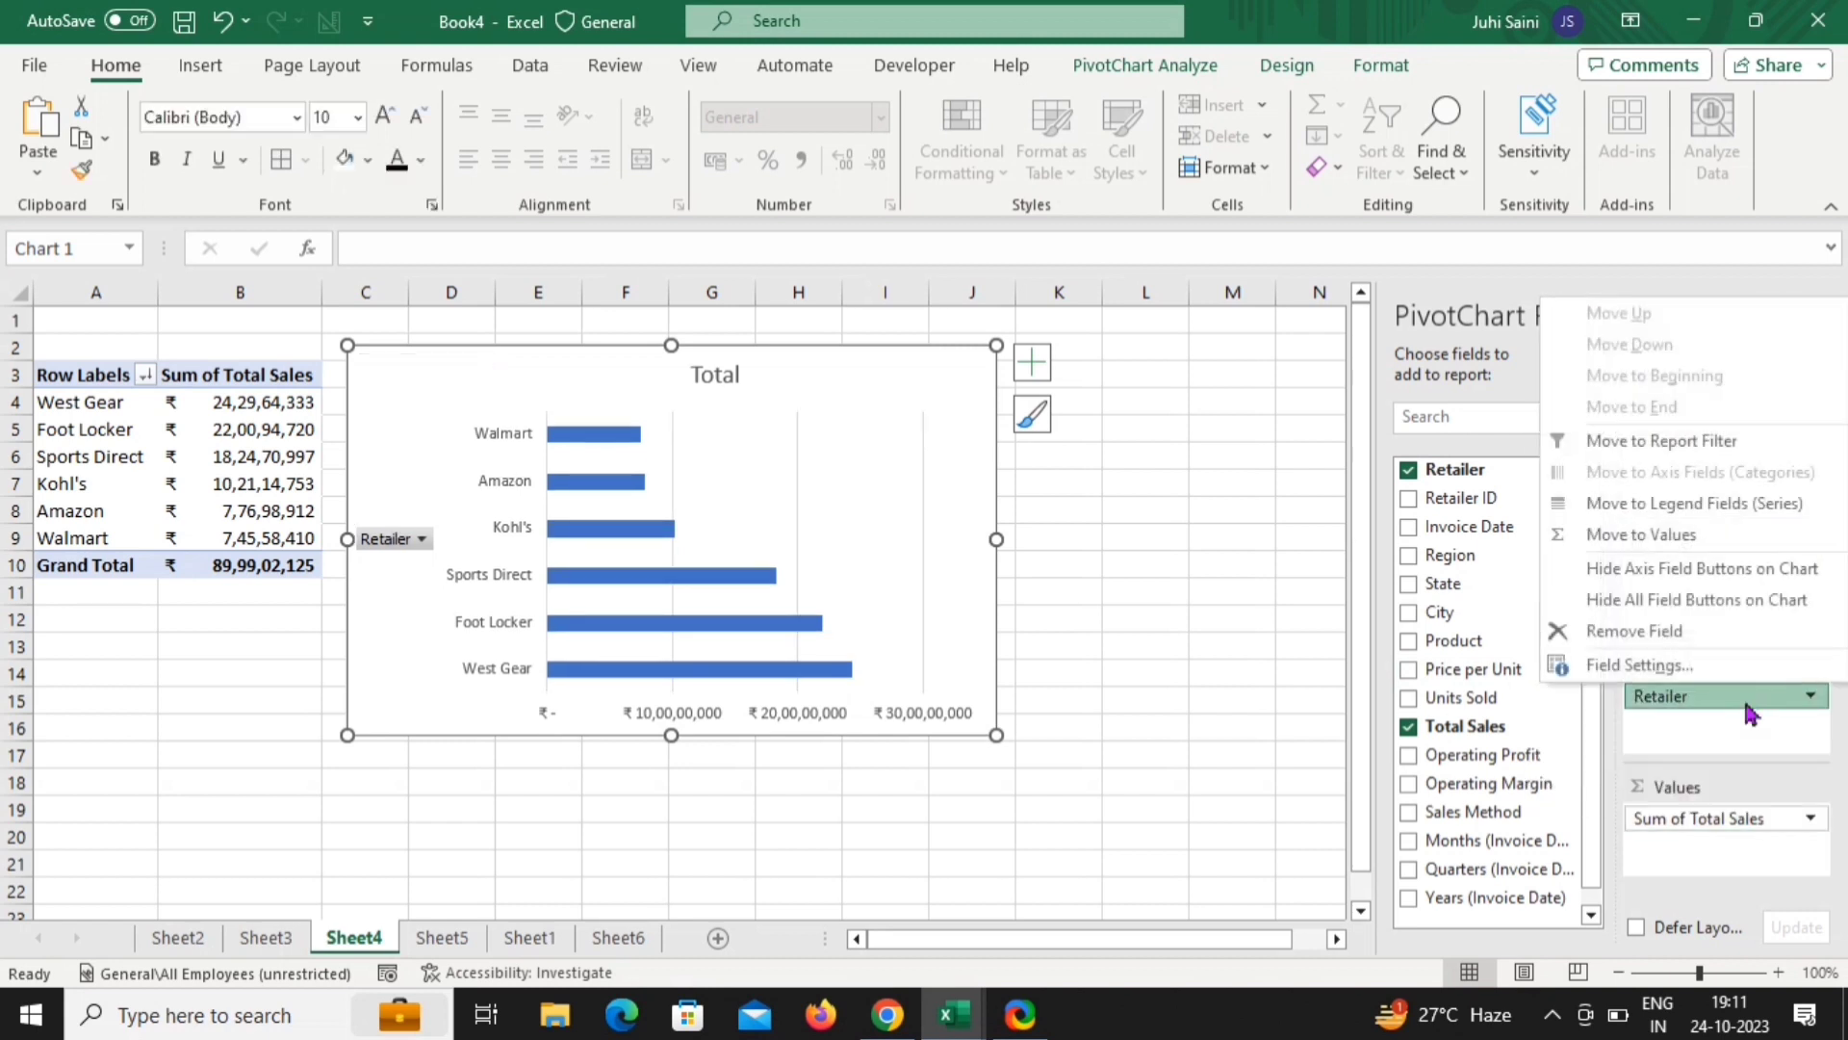
{"action": "left_click", "coordinate": [1662, 575]}
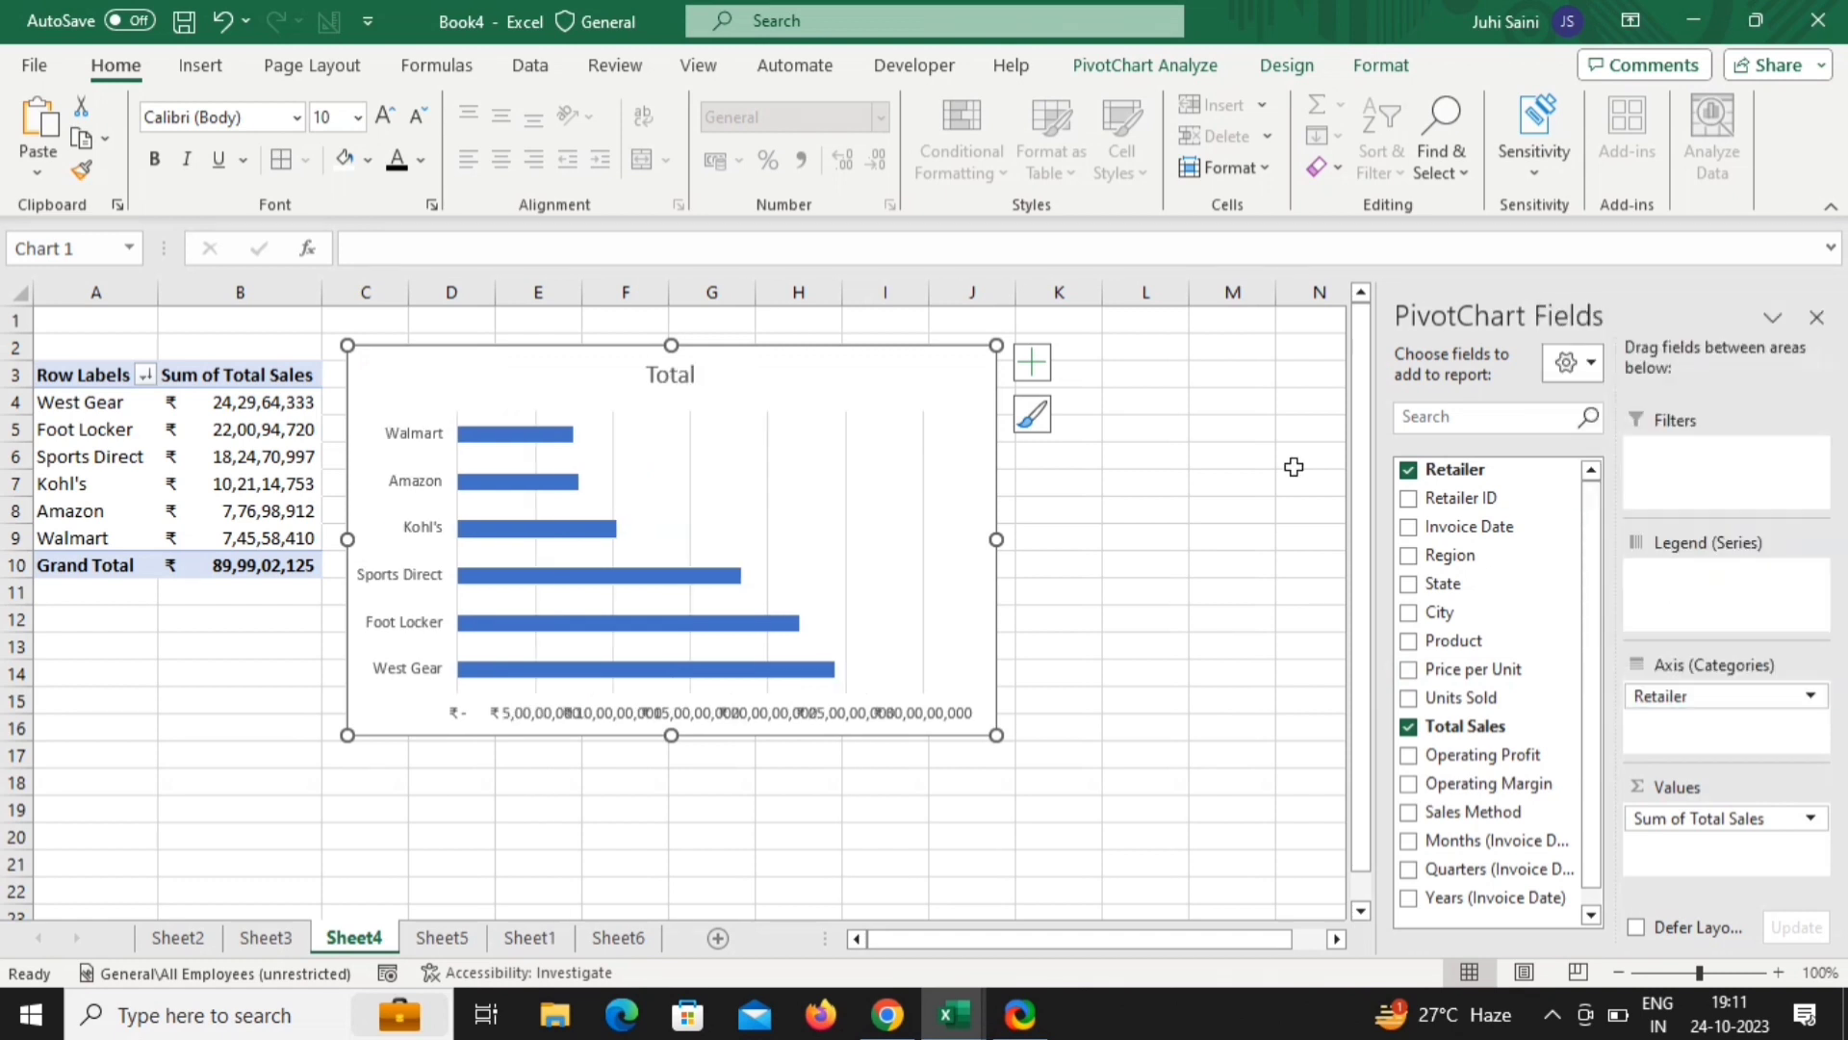
{"action": "left_click", "coordinate": [1166, 497]}
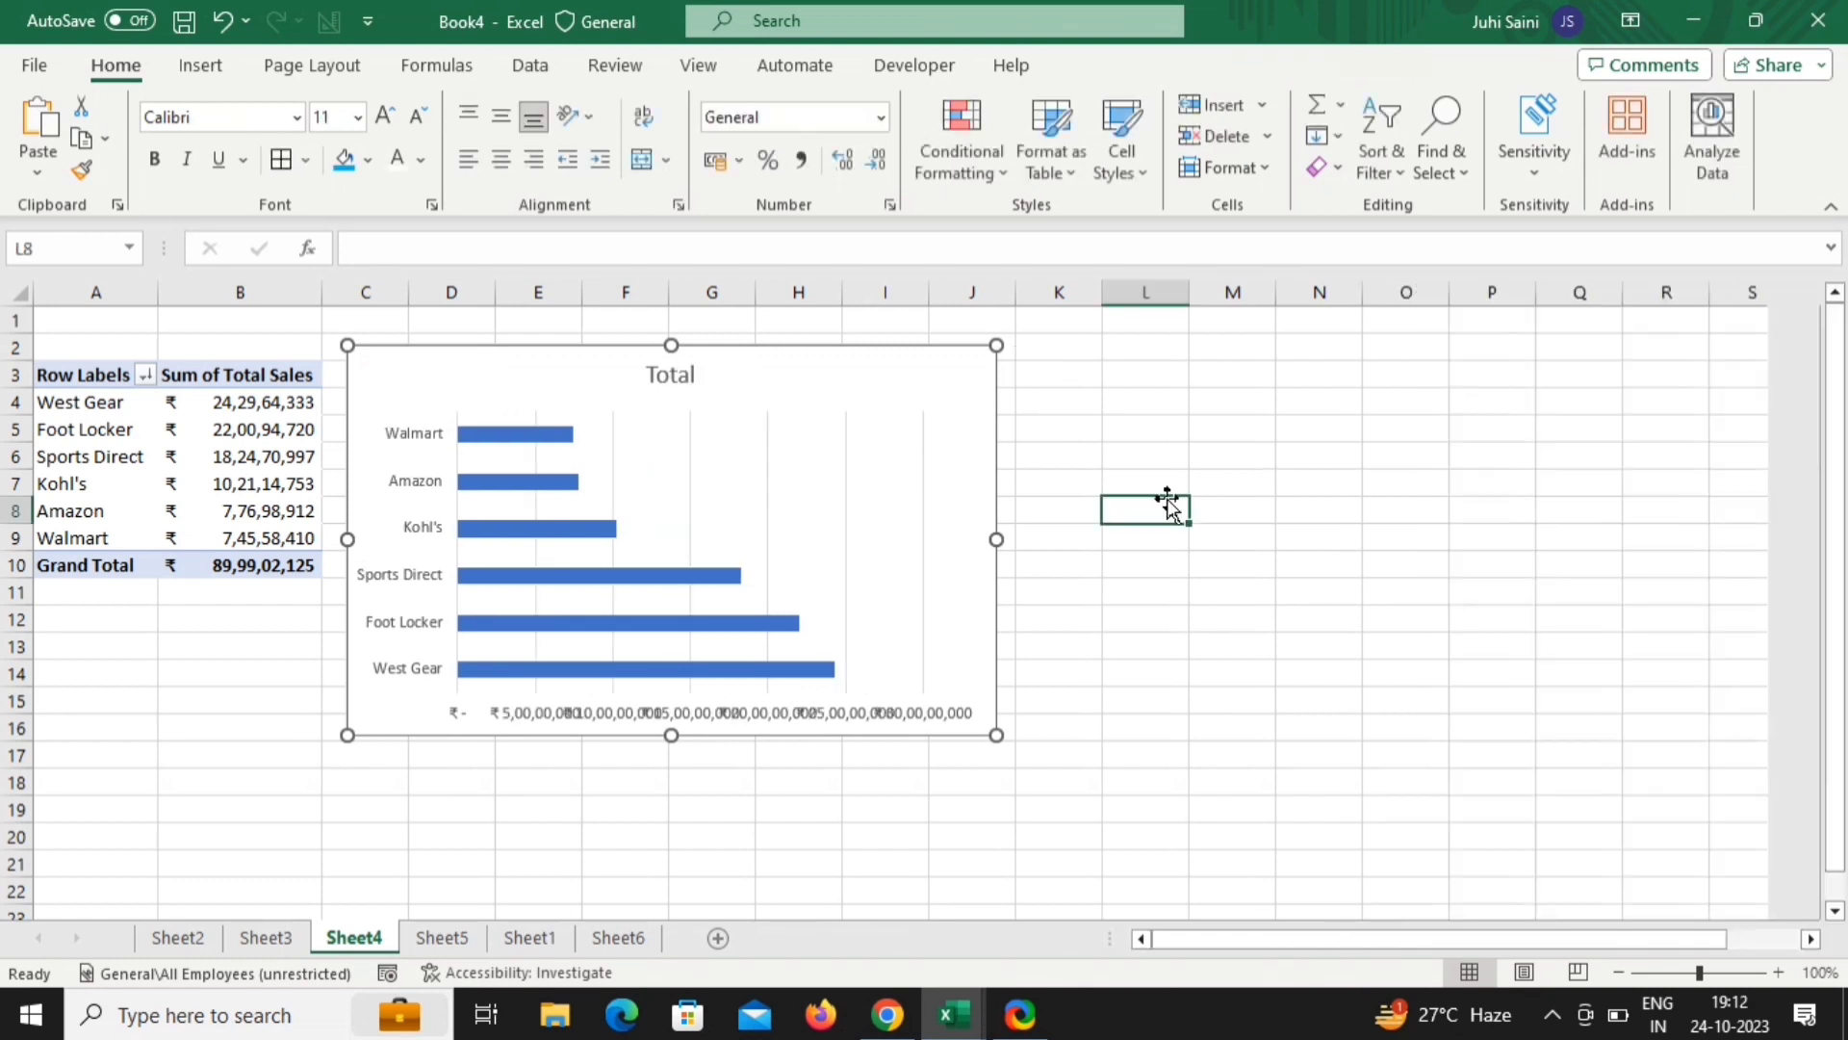
Recolor the bars of the retailer chart dark blue and delete its vertical gridlines
{"action": "left_click", "coordinate": [535, 441]}
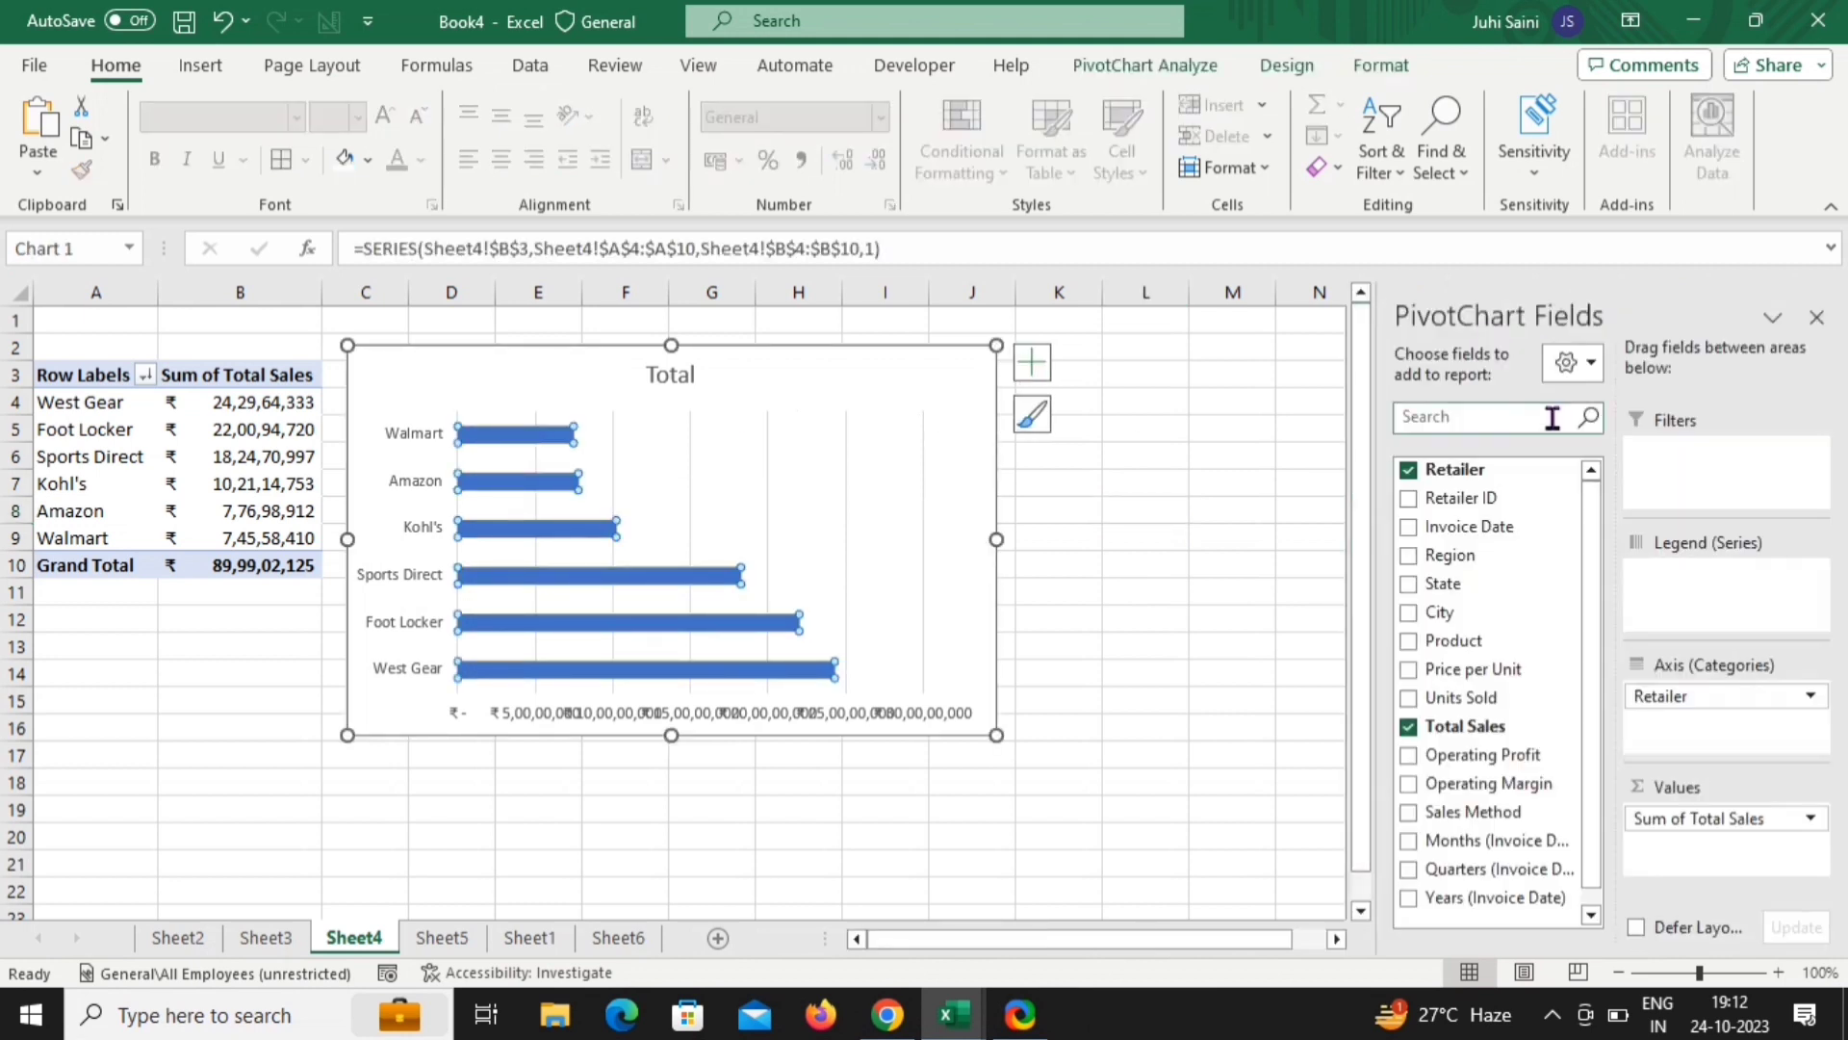
{"action": "double_click", "coordinate": [846, 496]}
{"action": "key", "text": "Delete"}
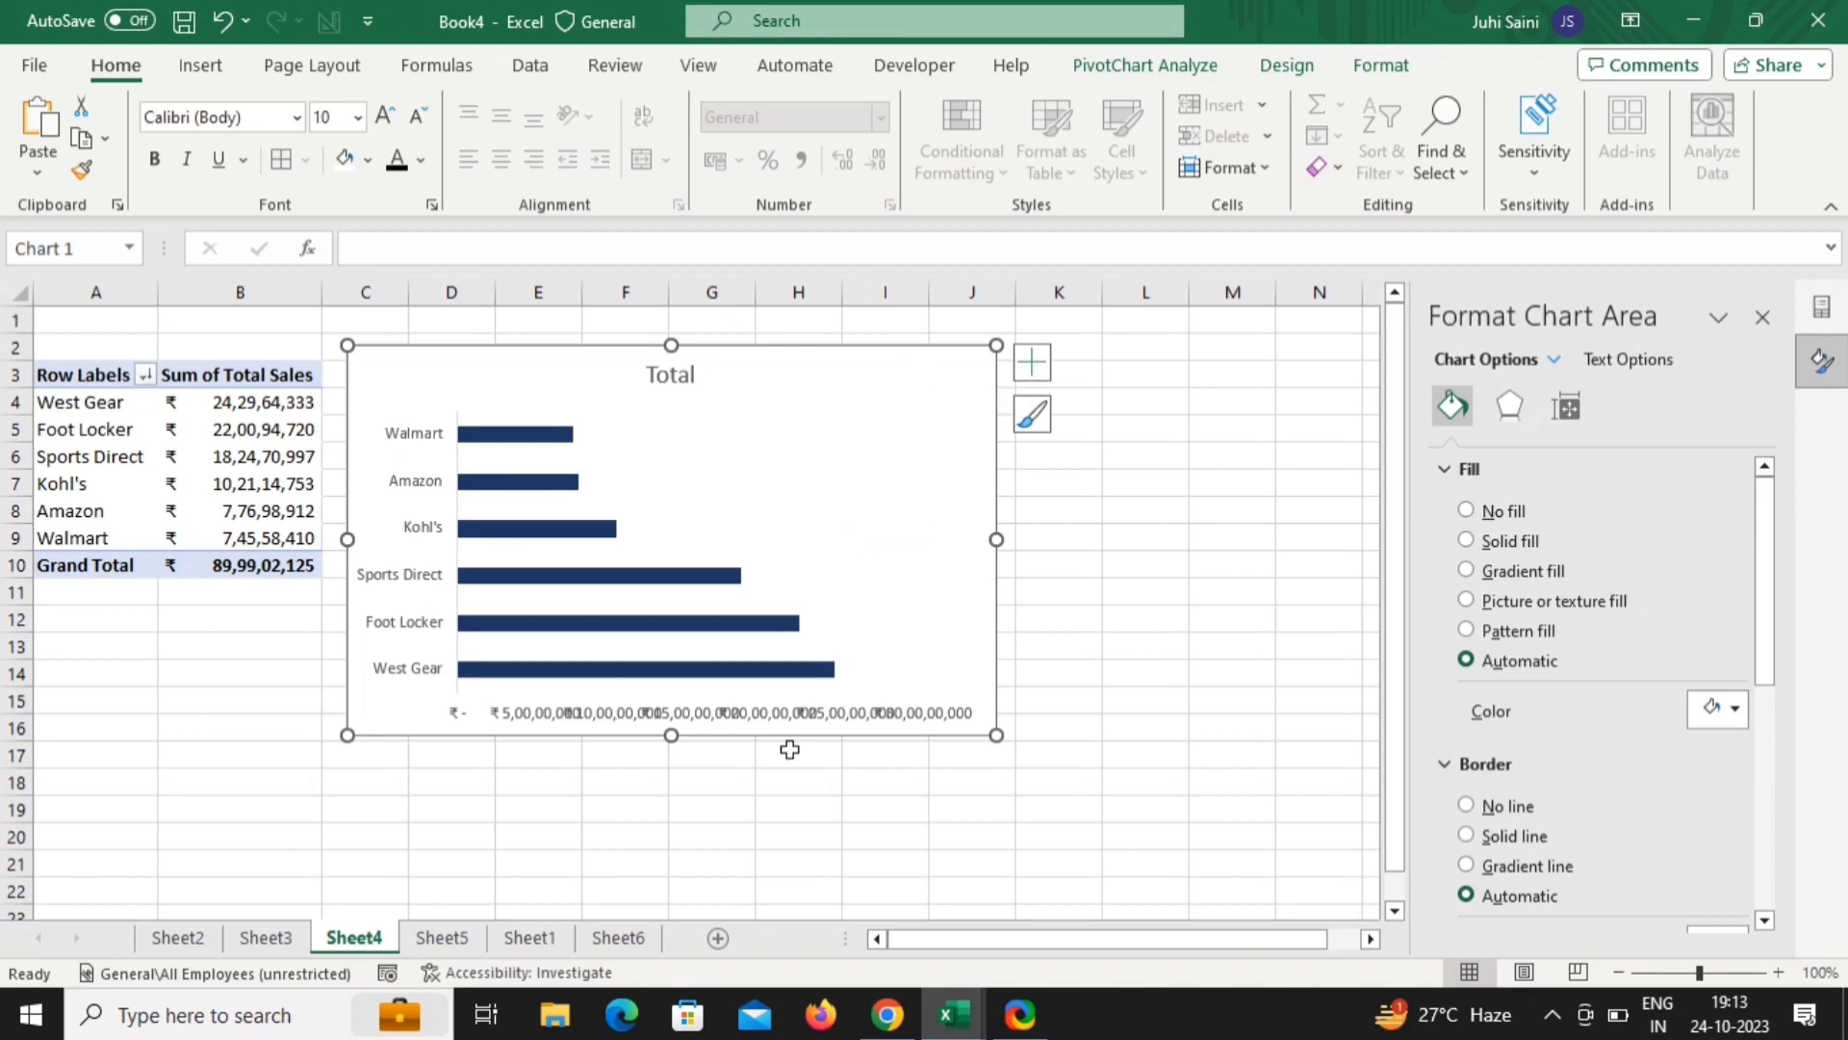
Copy the retailer bar chart onto the empty Settings panel beside the doughnut chart on Sheet6, and close the side panes
{"action": "left_click", "coordinate": [647, 939]}
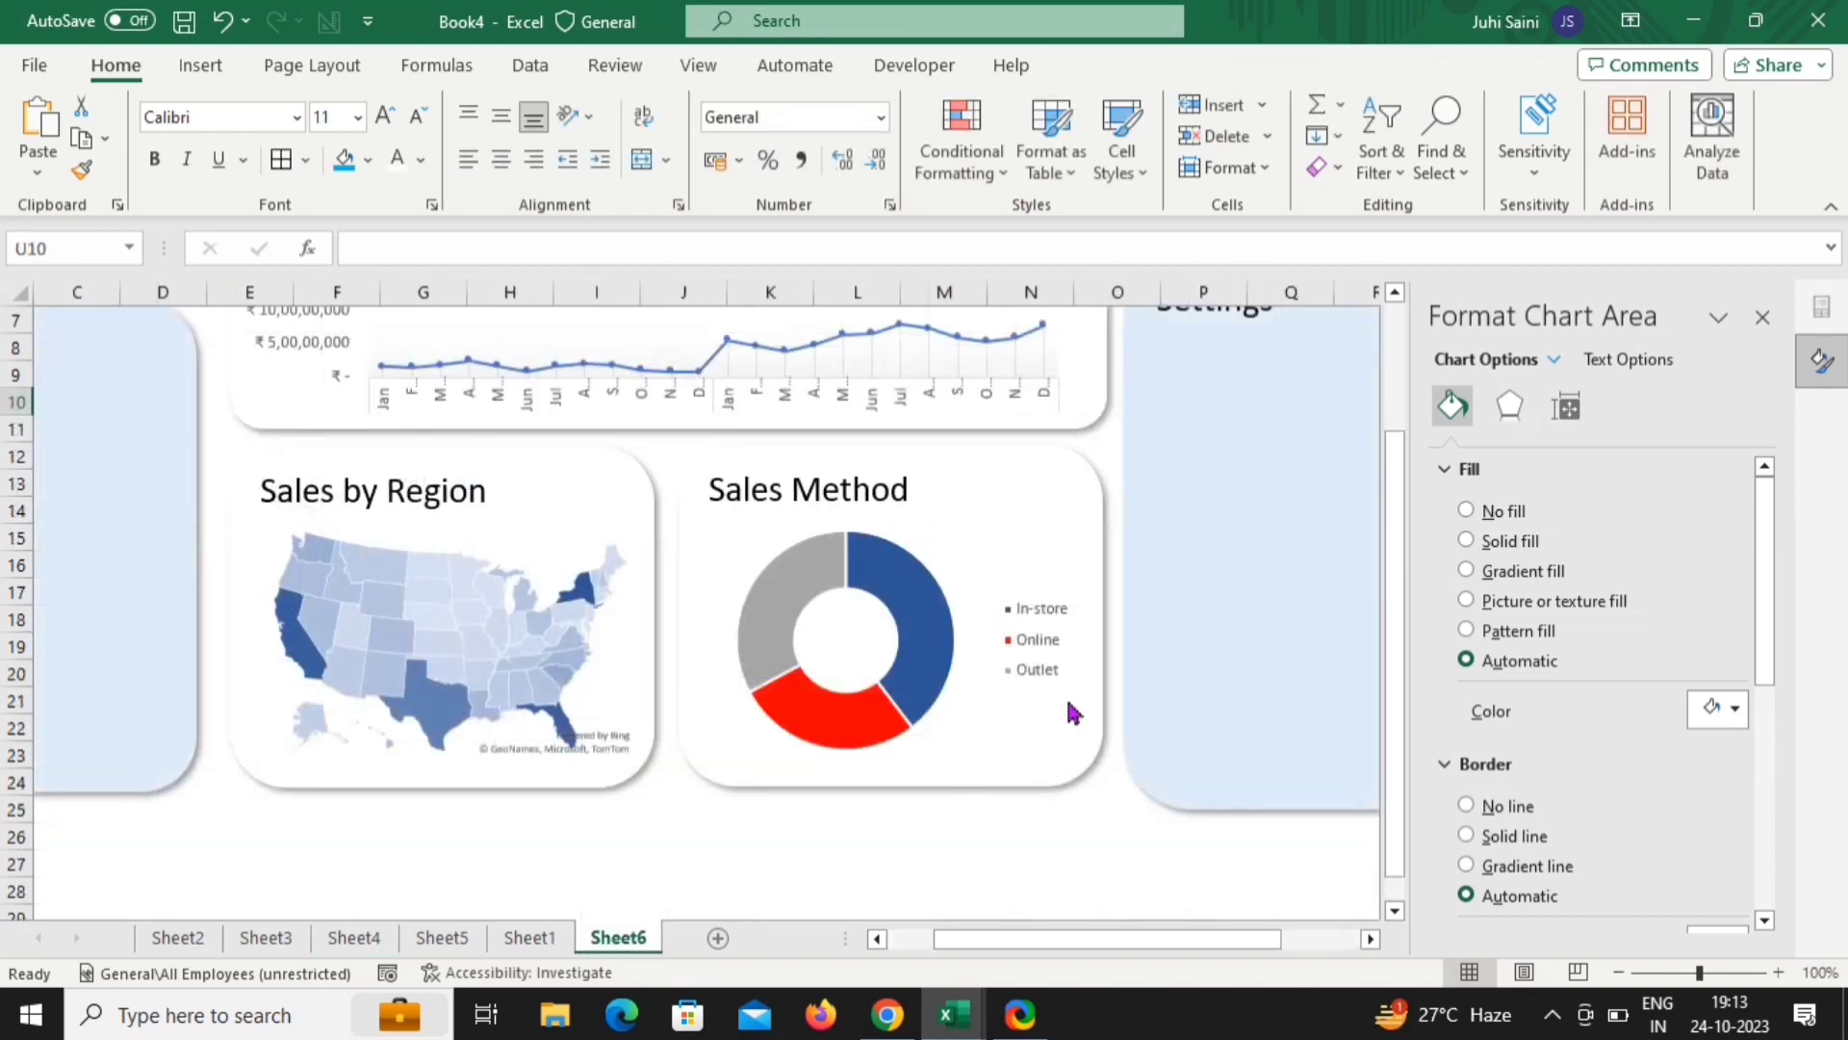
{"action": "left_click", "coordinate": [1203, 643]}
{"action": "key", "text": "ctrl+v"}
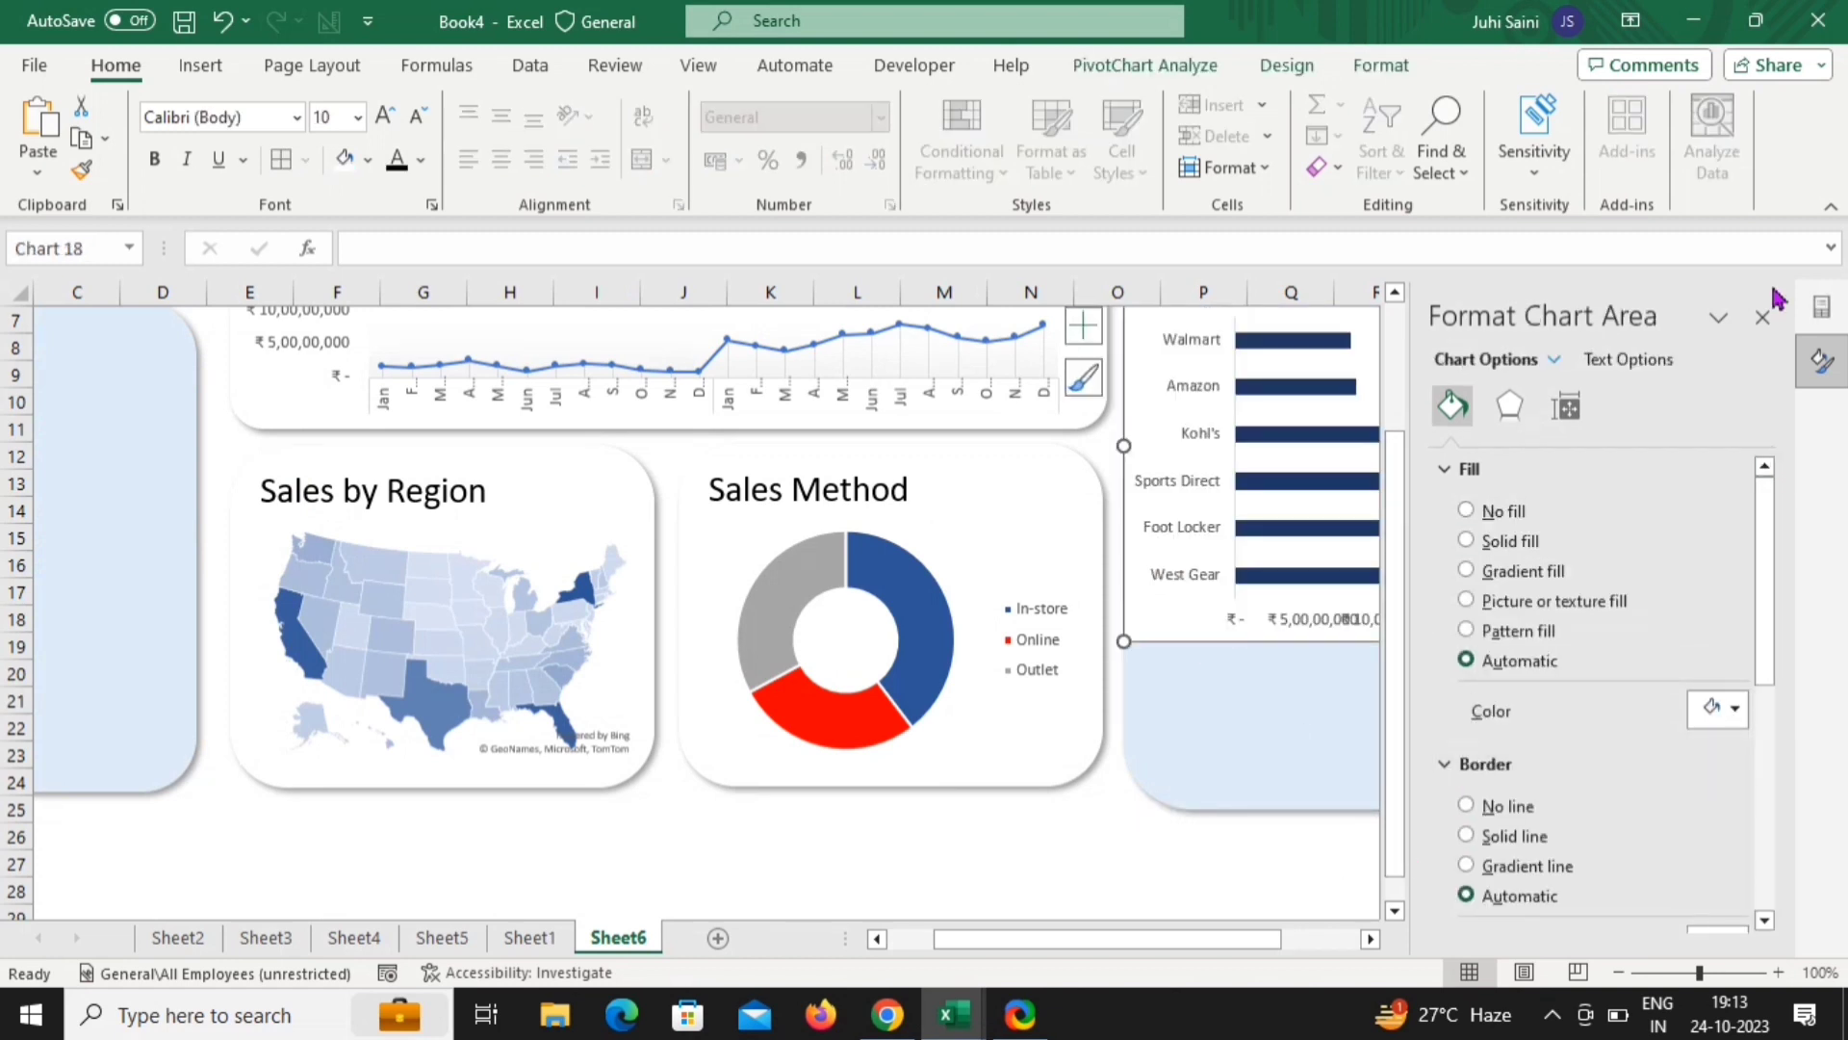
{"action": "left_click", "coordinate": [1762, 317]}
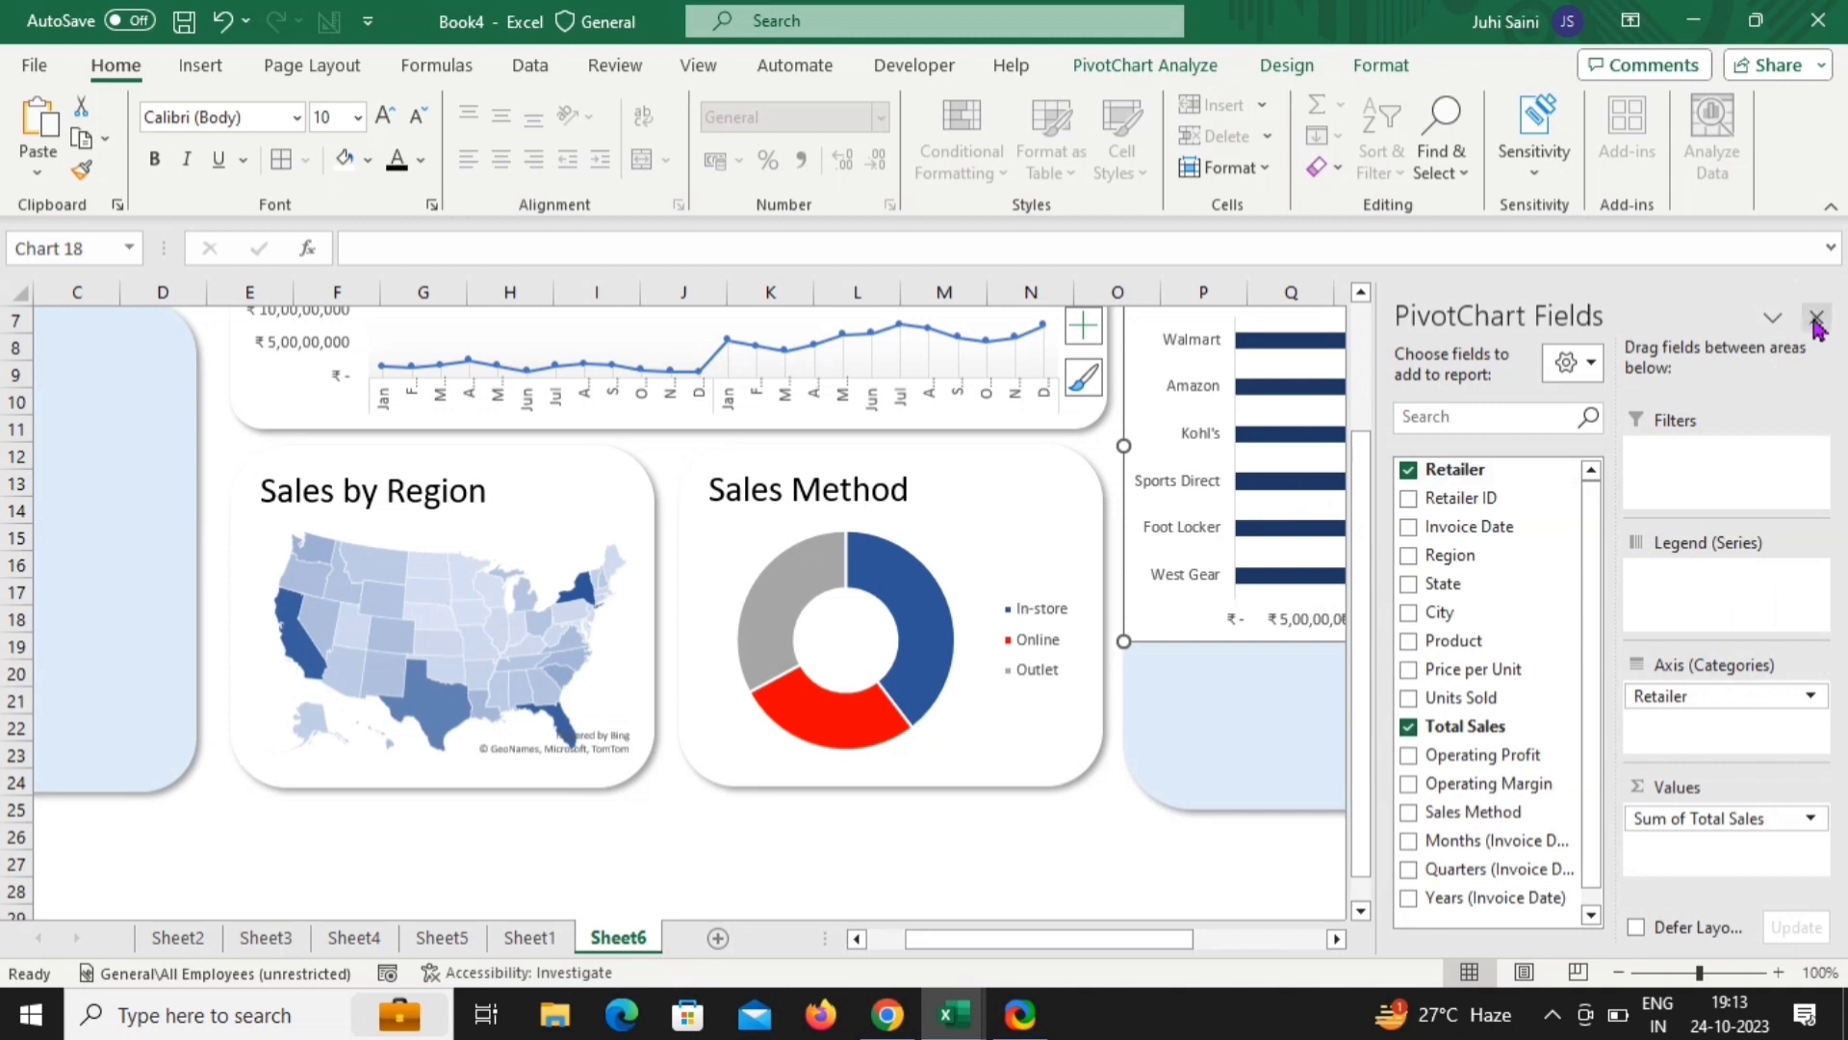
{"action": "left_click", "coordinate": [1816, 317]}
{"action": "scroll", "coordinate": [1675, 433], "scroll_direction": "up", "scroll_amount": 2}
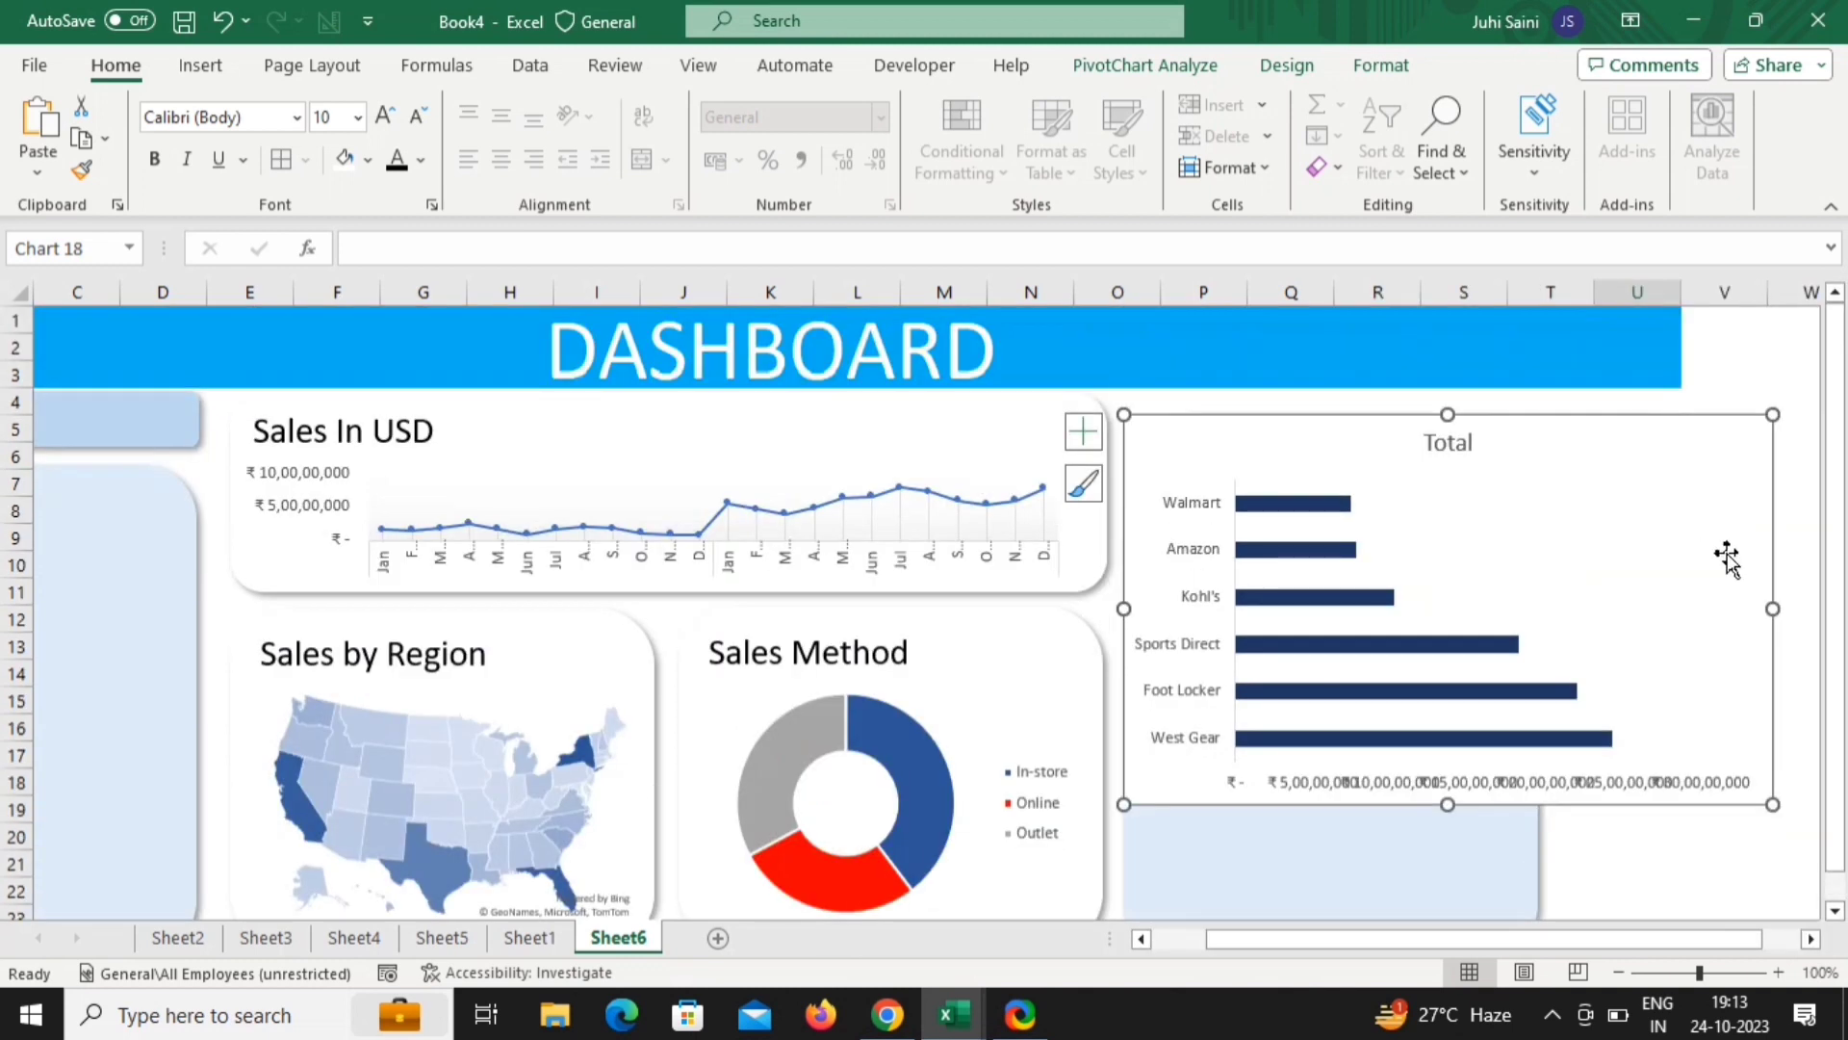
Resize the pasted retailer chart to fit below its panel's heading and delete its Total title
{"action": "left_click_drag", "start_coordinate": [1772, 608], "coordinate": [1529, 635]}
{"action": "left_click_drag", "start_coordinate": [1327, 811], "coordinate": [1341, 905]}
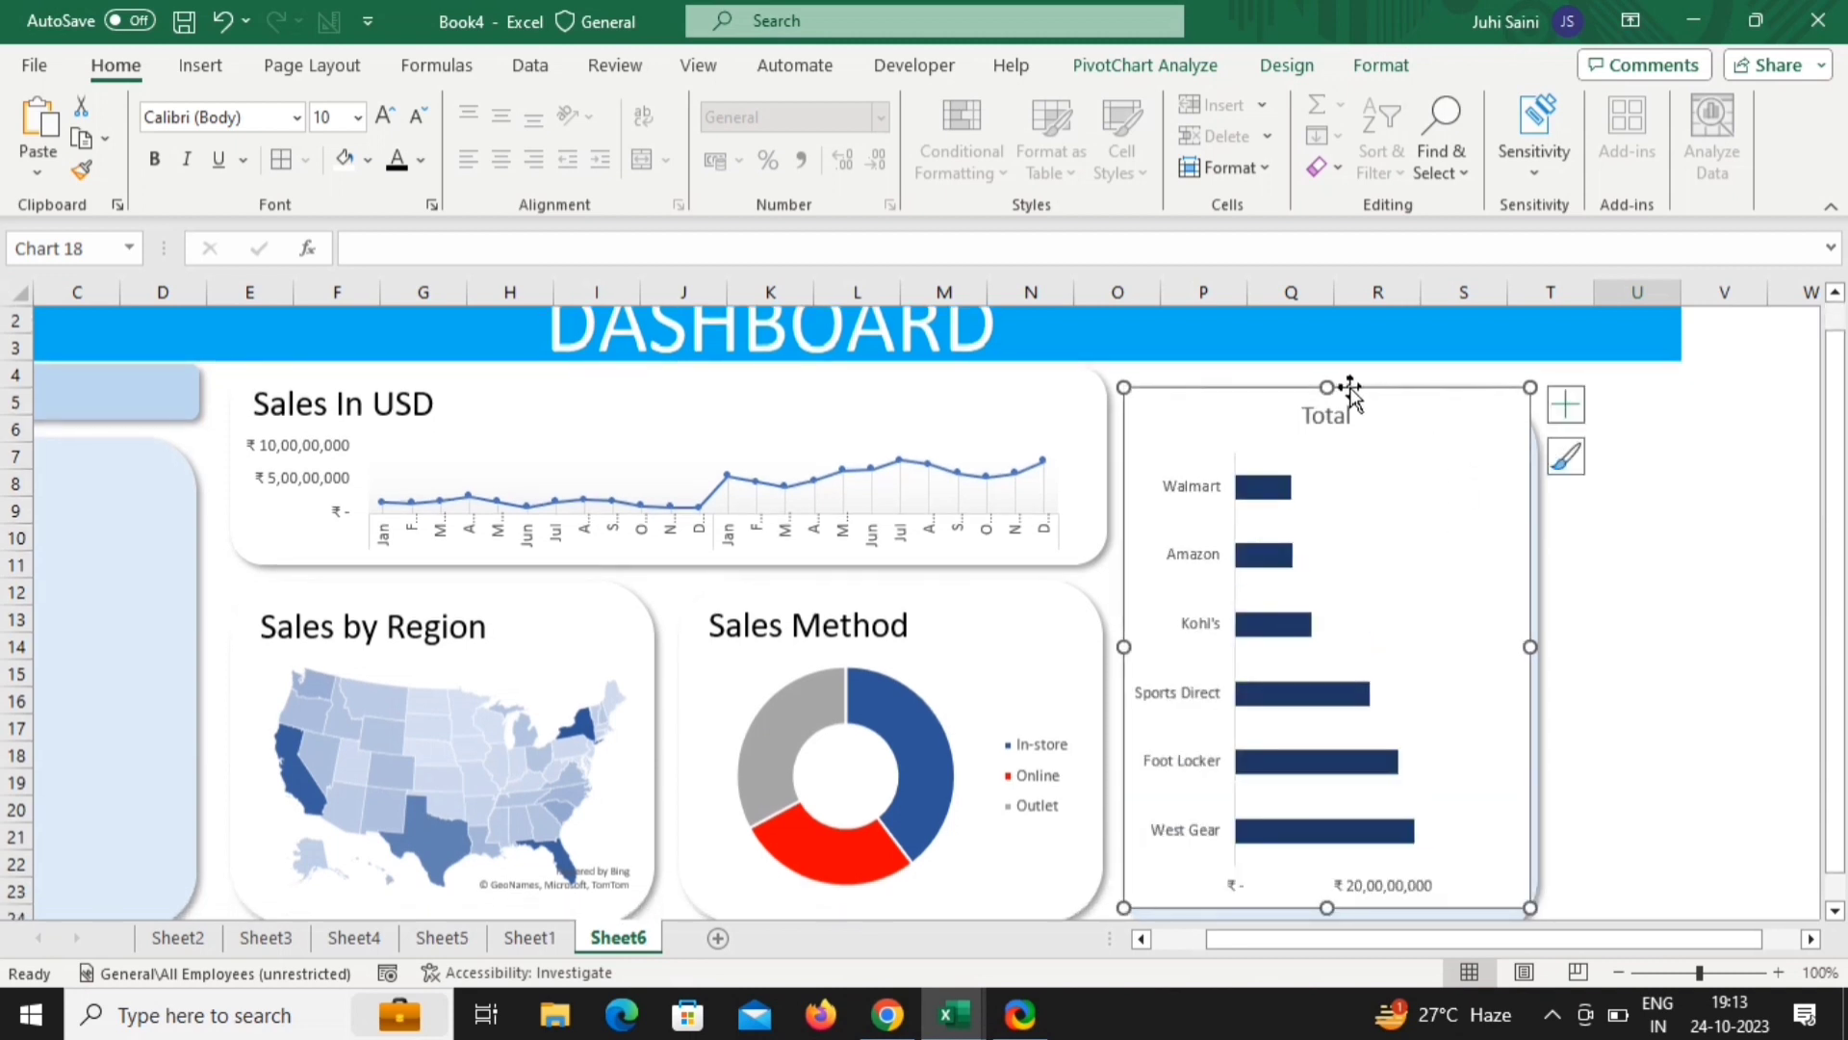
{"action": "left_click_drag", "start_coordinate": [1328, 387], "coordinate": [1349, 441]}
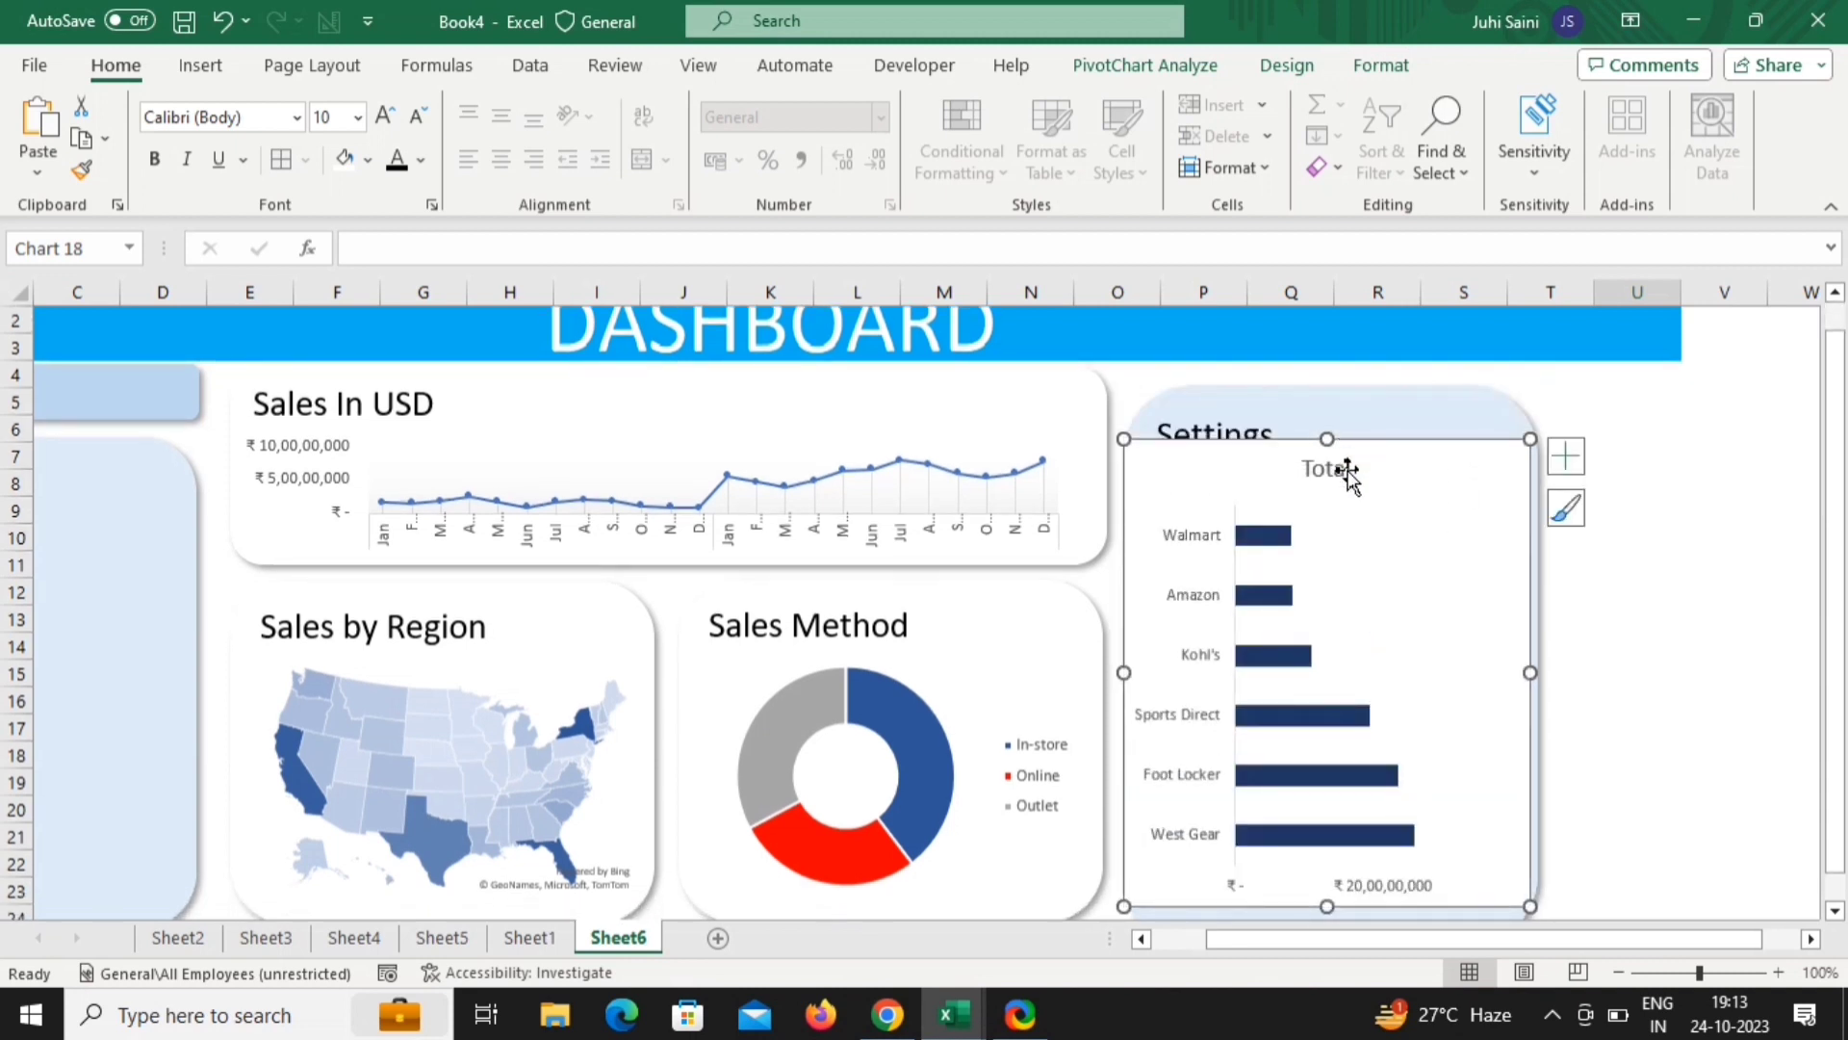
{"action": "left_click", "coordinate": [1344, 470]}
{"action": "key", "text": "Delete"}
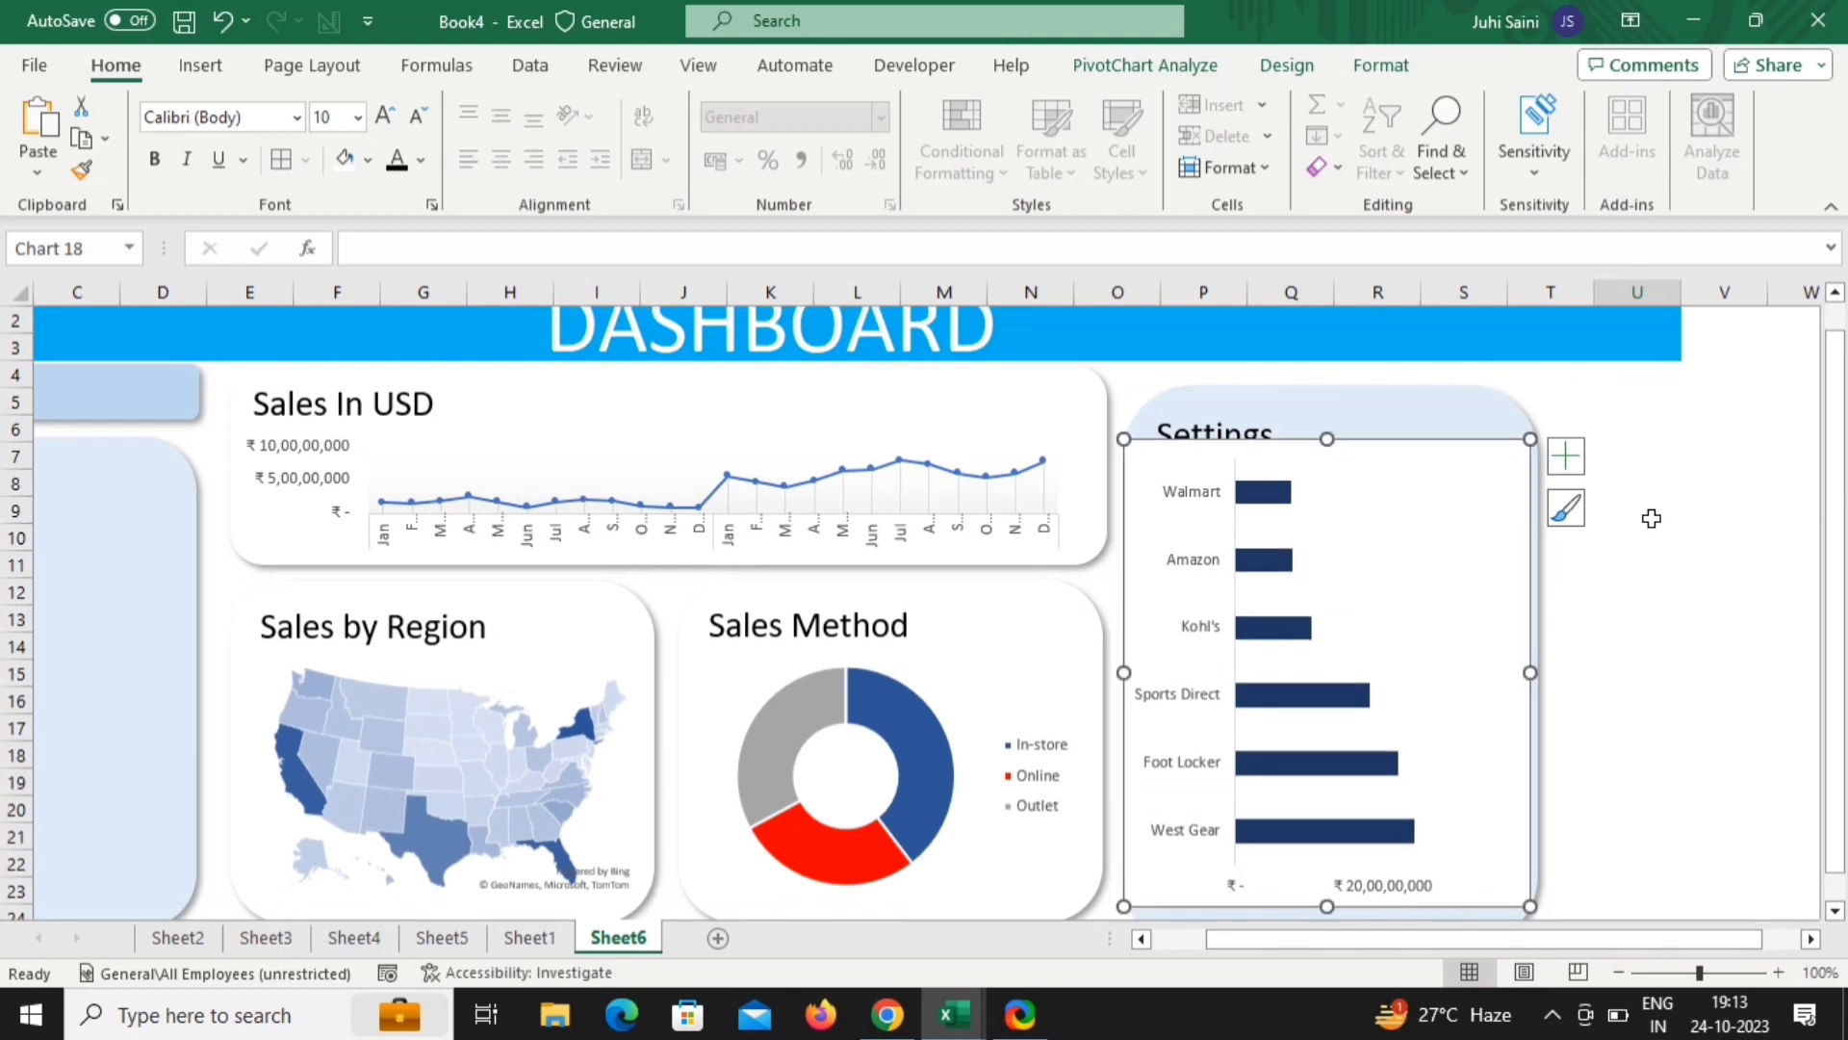
{"action": "scroll", "coordinate": [1621, 536], "scroll_direction": "down", "scroll_amount": 7}
{"action": "scroll", "coordinate": [1620, 536], "scroll_direction": "up", "scroll_amount": 7}
{"action": "left_click_drag", "start_coordinate": [1118, 438], "coordinate": [1143, 470]}
Fill the retailer chart's panel with white and replace its Settings heading with "Sales by retailer"
{"action": "left_click", "coordinate": [1473, 425]}
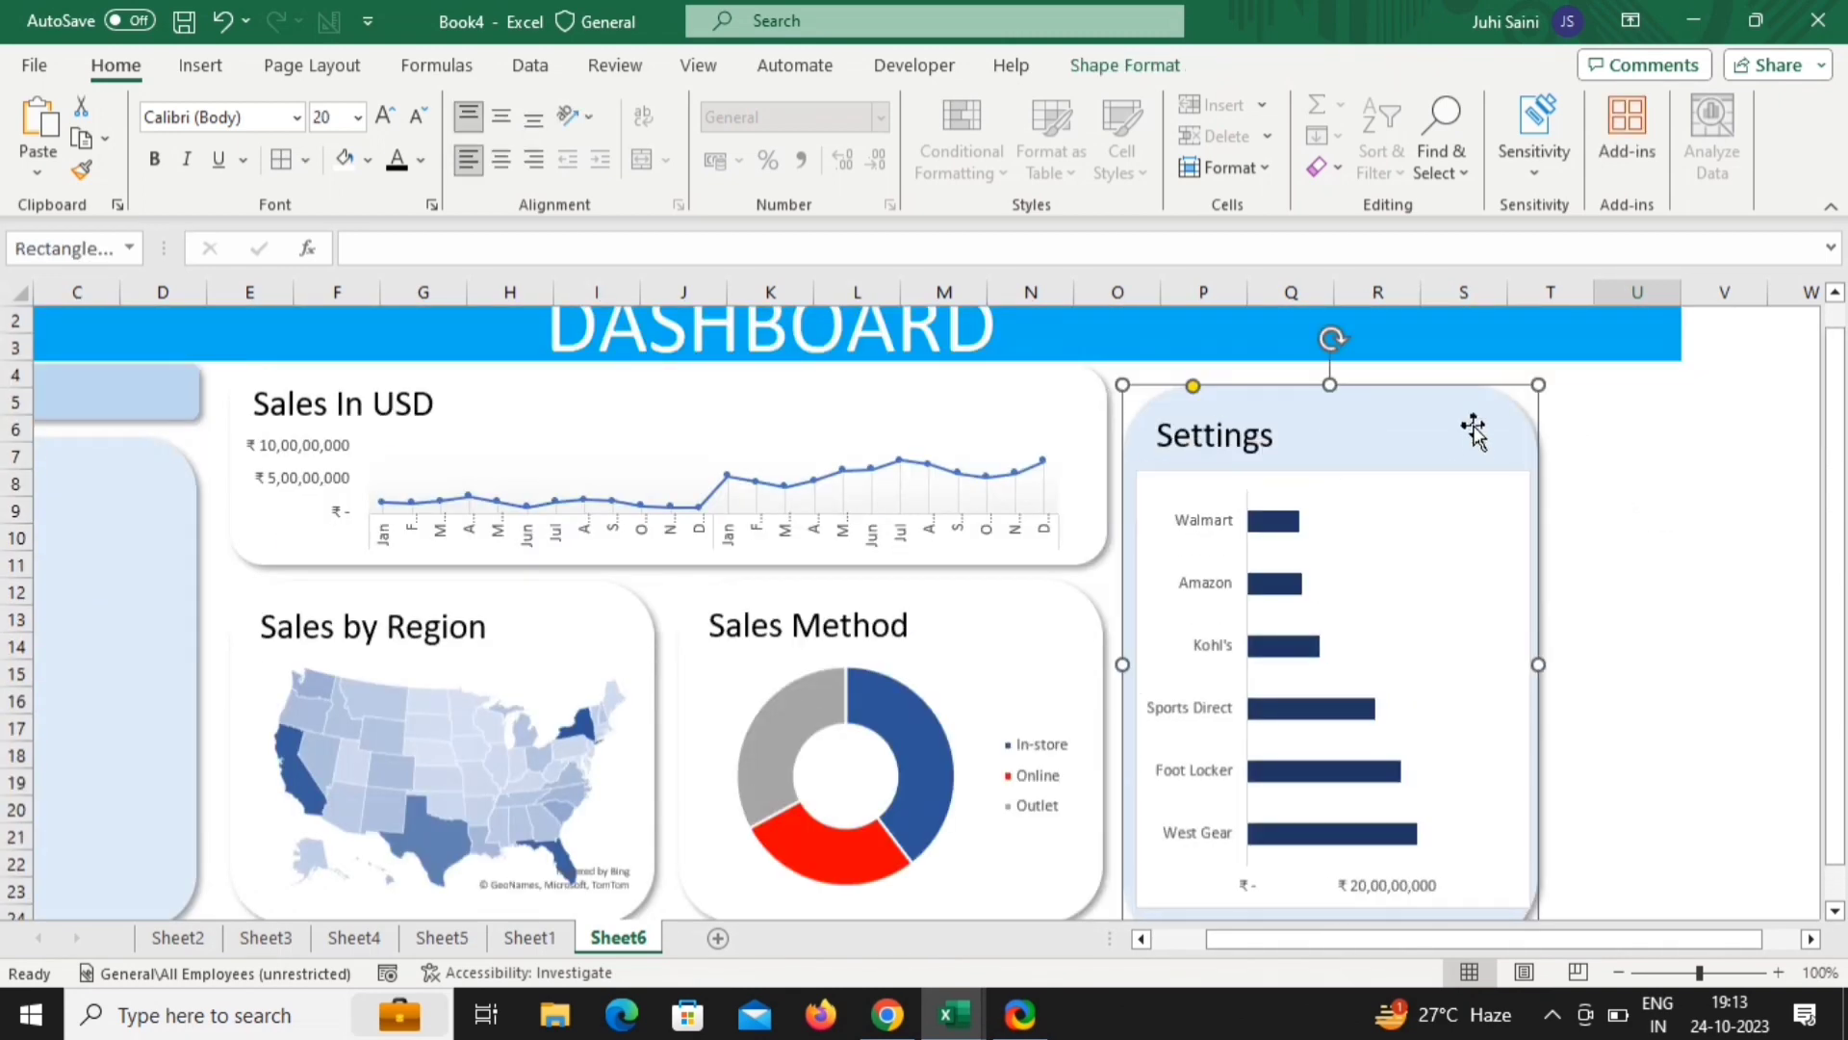
{"action": "type", "text": "Sales by retailer"}
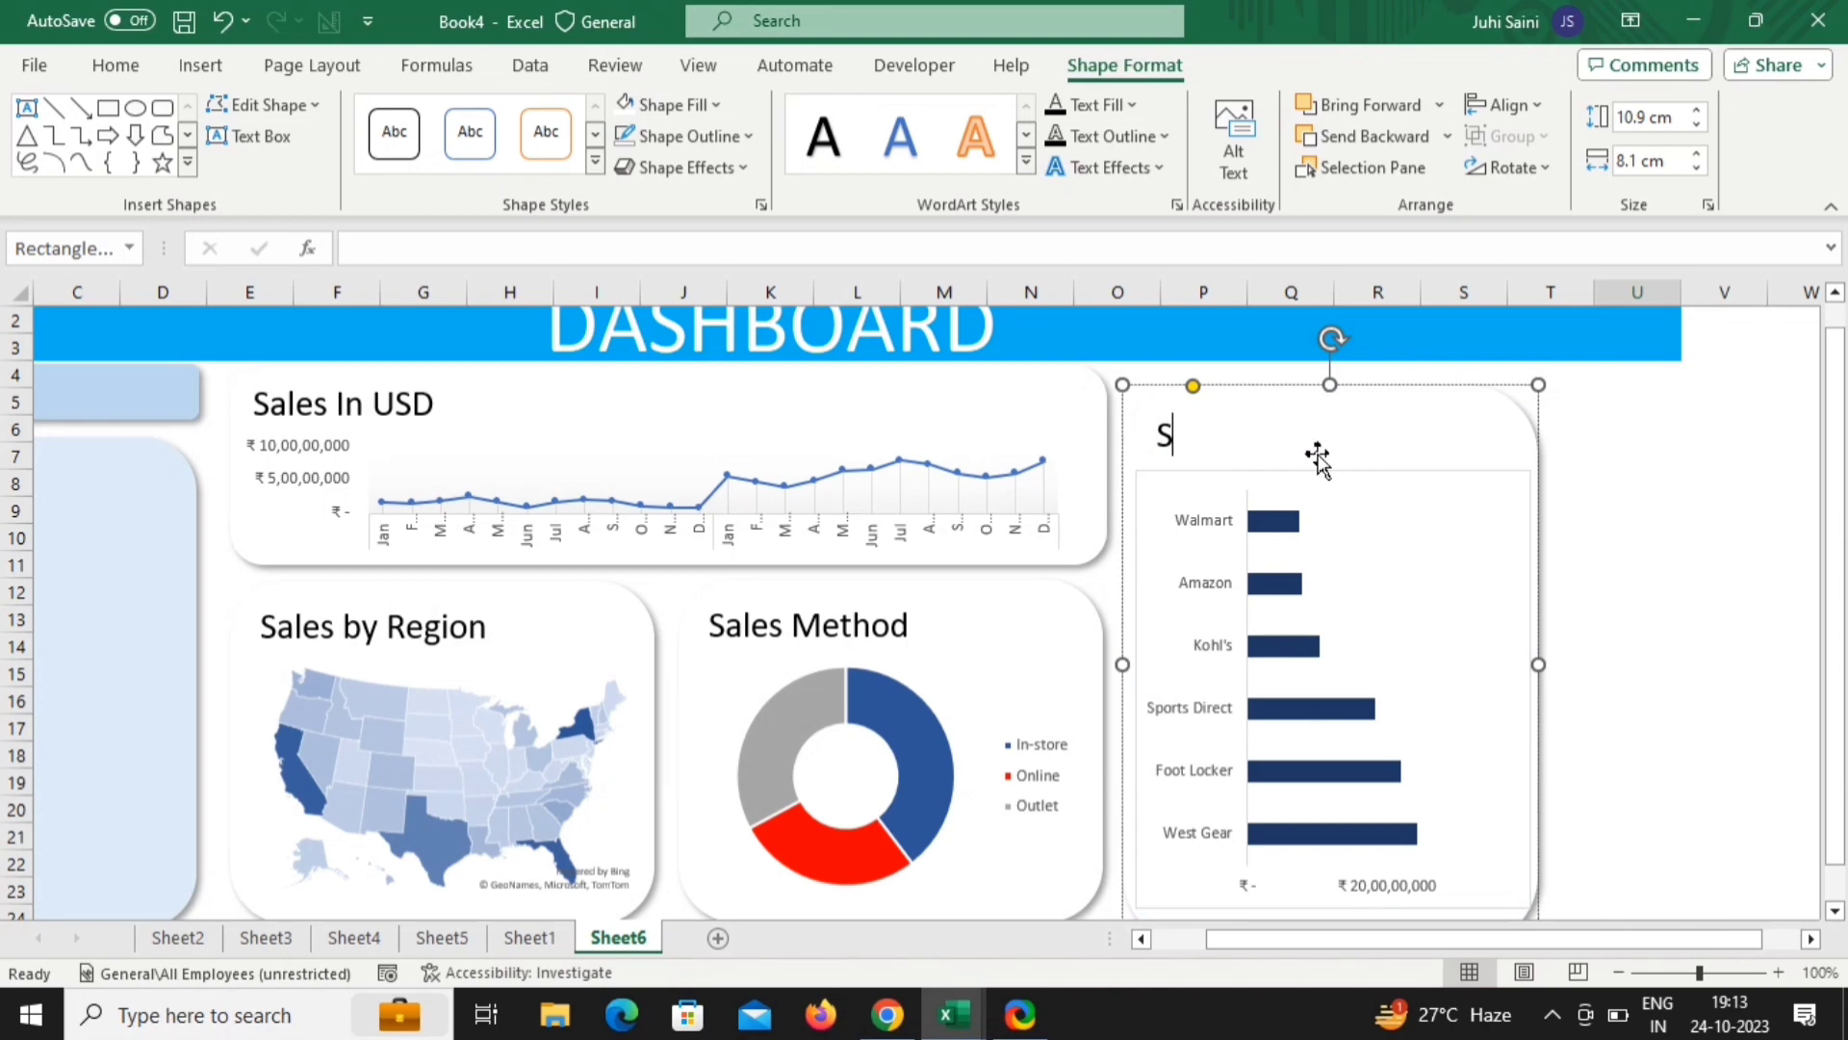
Remove the border line of the retailer chart and close the formatting pane
{"action": "right_click", "coordinate": [1368, 495]}
{"action": "left_click", "coordinate": [1490, 939]}
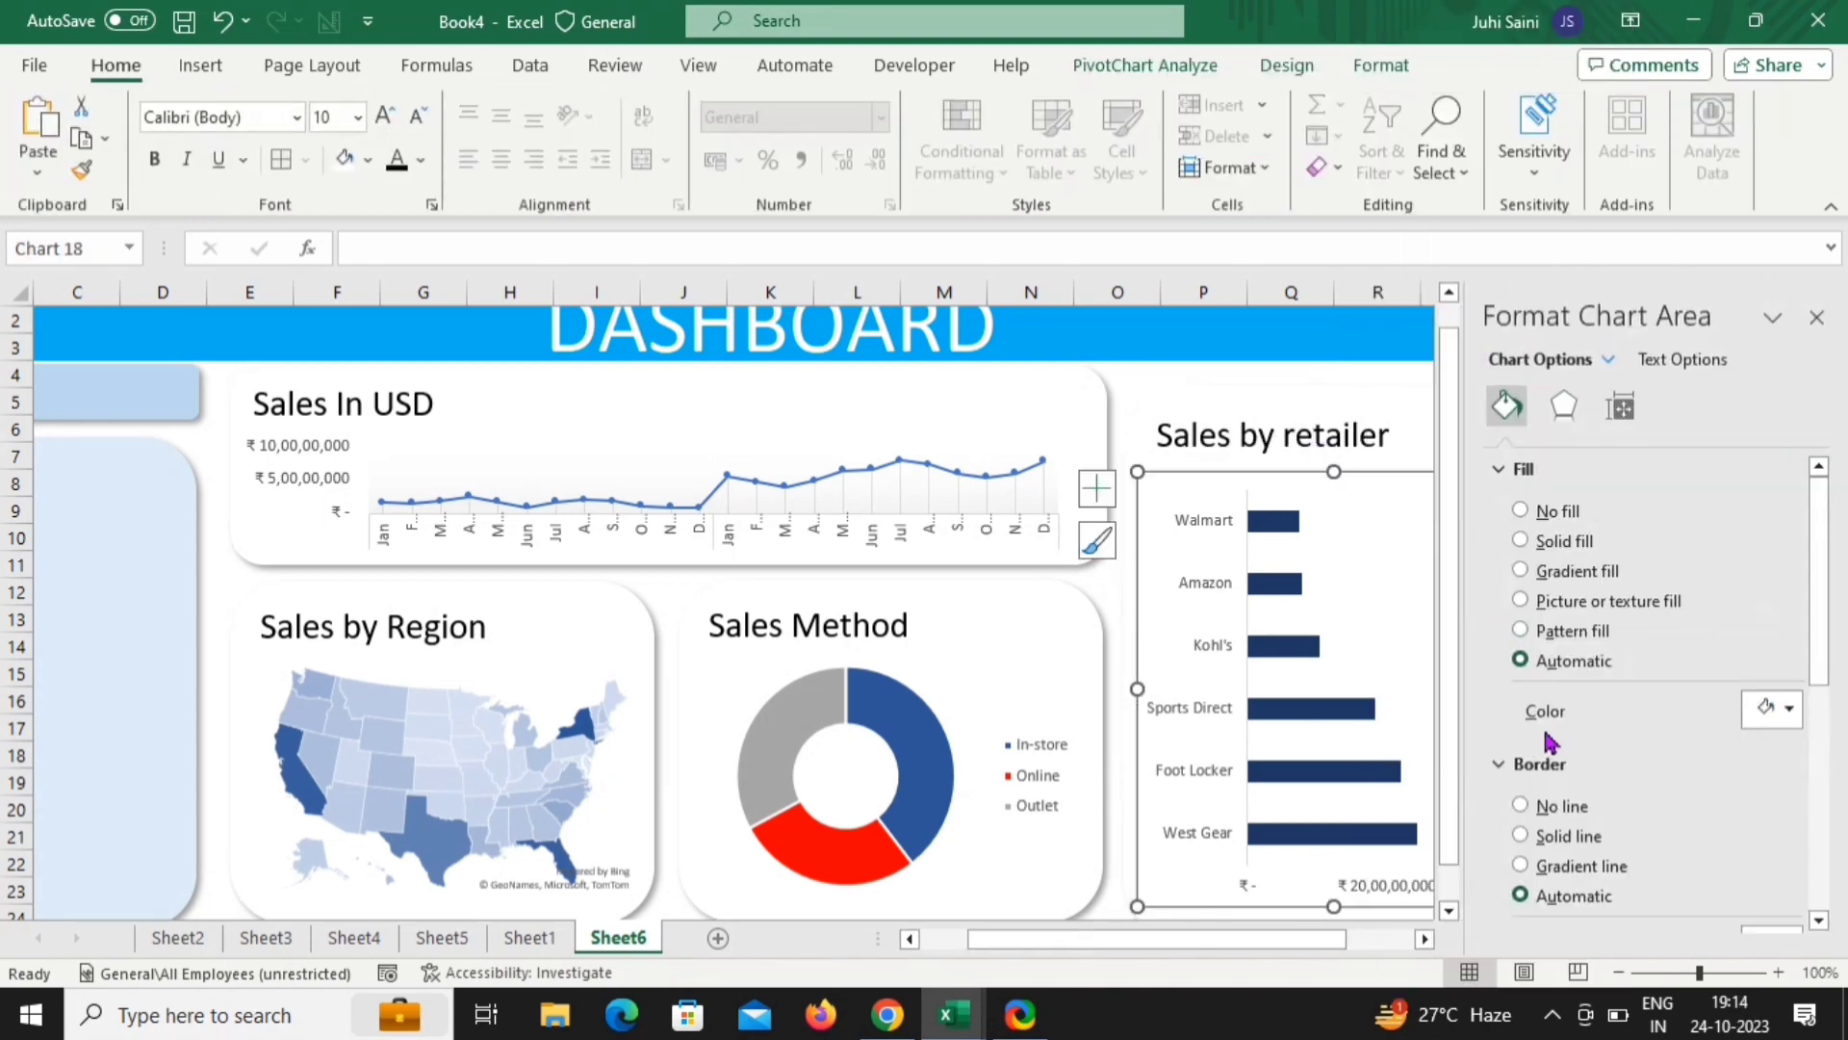
{"action": "left_click", "coordinate": [1543, 810]}
{"action": "left_click", "coordinate": [1820, 318]}
{"action": "left_click", "coordinate": [1723, 431]}
Insert Region, Product and Years (Invoice Date) slicers for the Sales In USD line chart
{"action": "scroll", "coordinate": [1373, 745], "scroll_direction": "left", "scroll_amount": 2}
{"action": "scroll", "coordinate": [1373, 744], "scroll_direction": "up", "scroll_amount": 1}
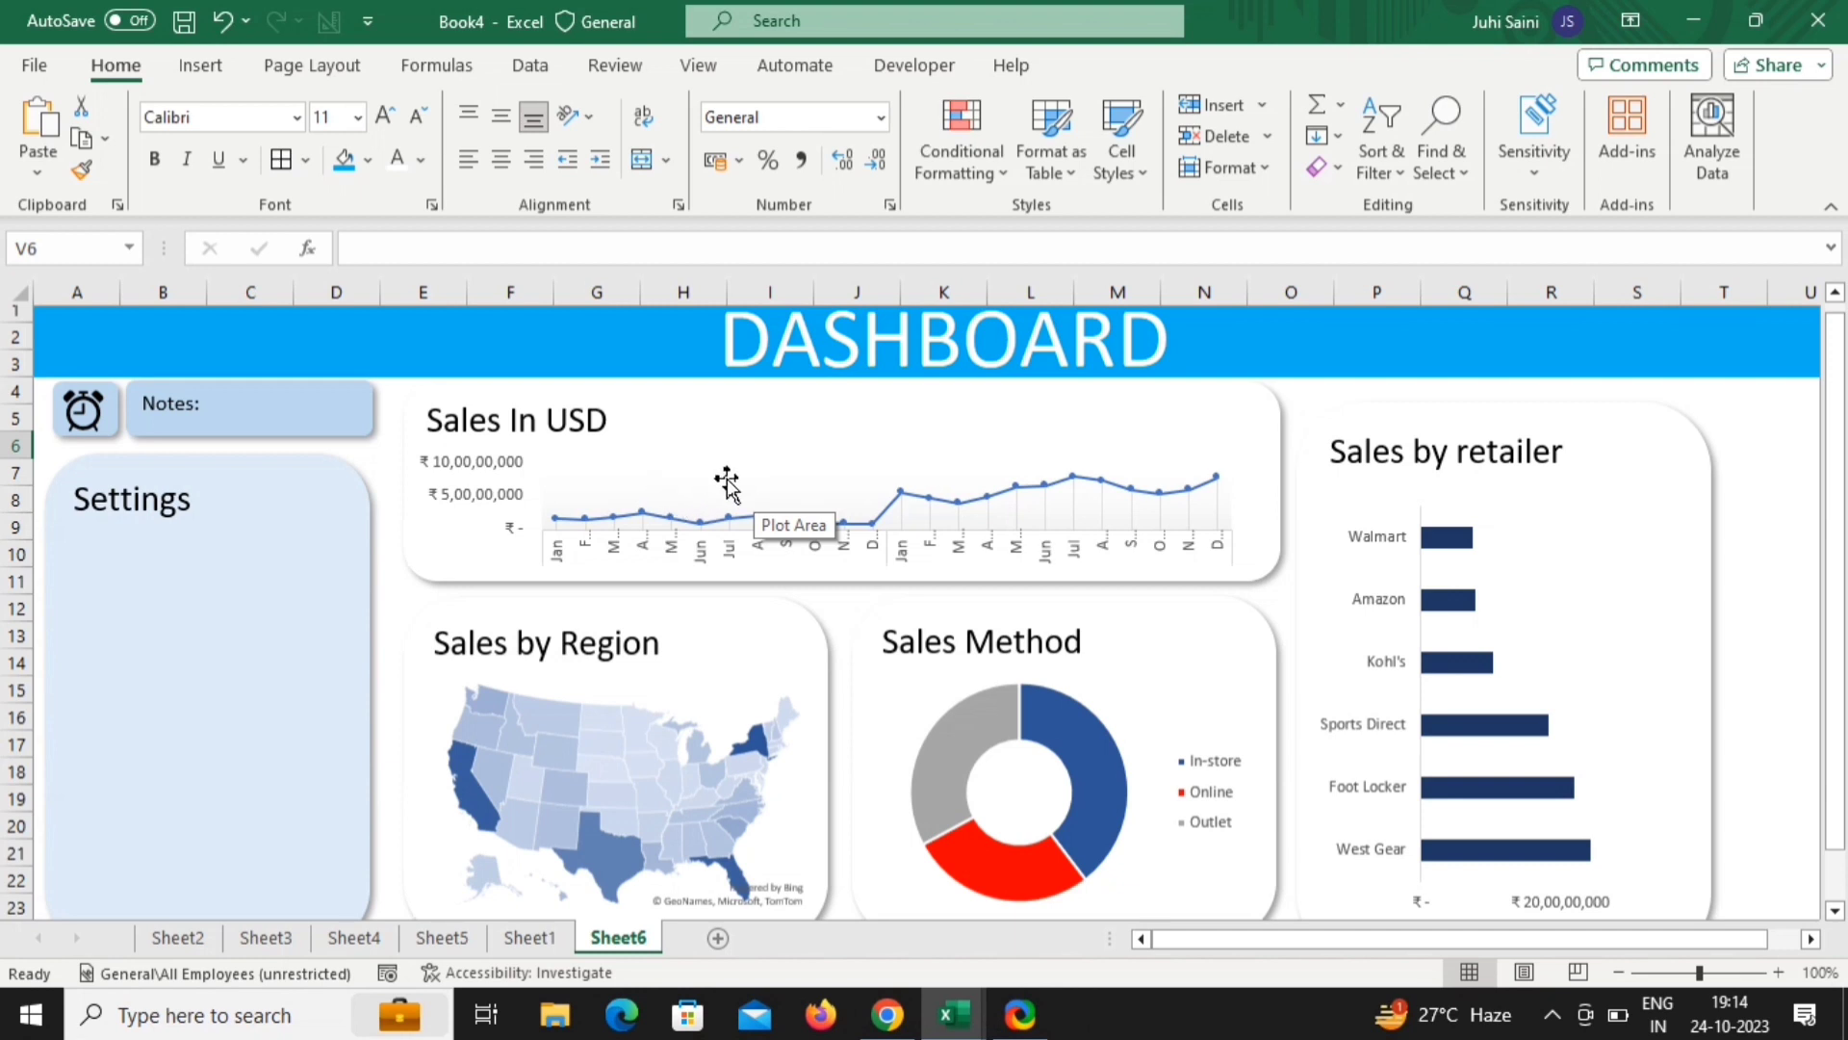
{"action": "left_click", "coordinate": [728, 483]}
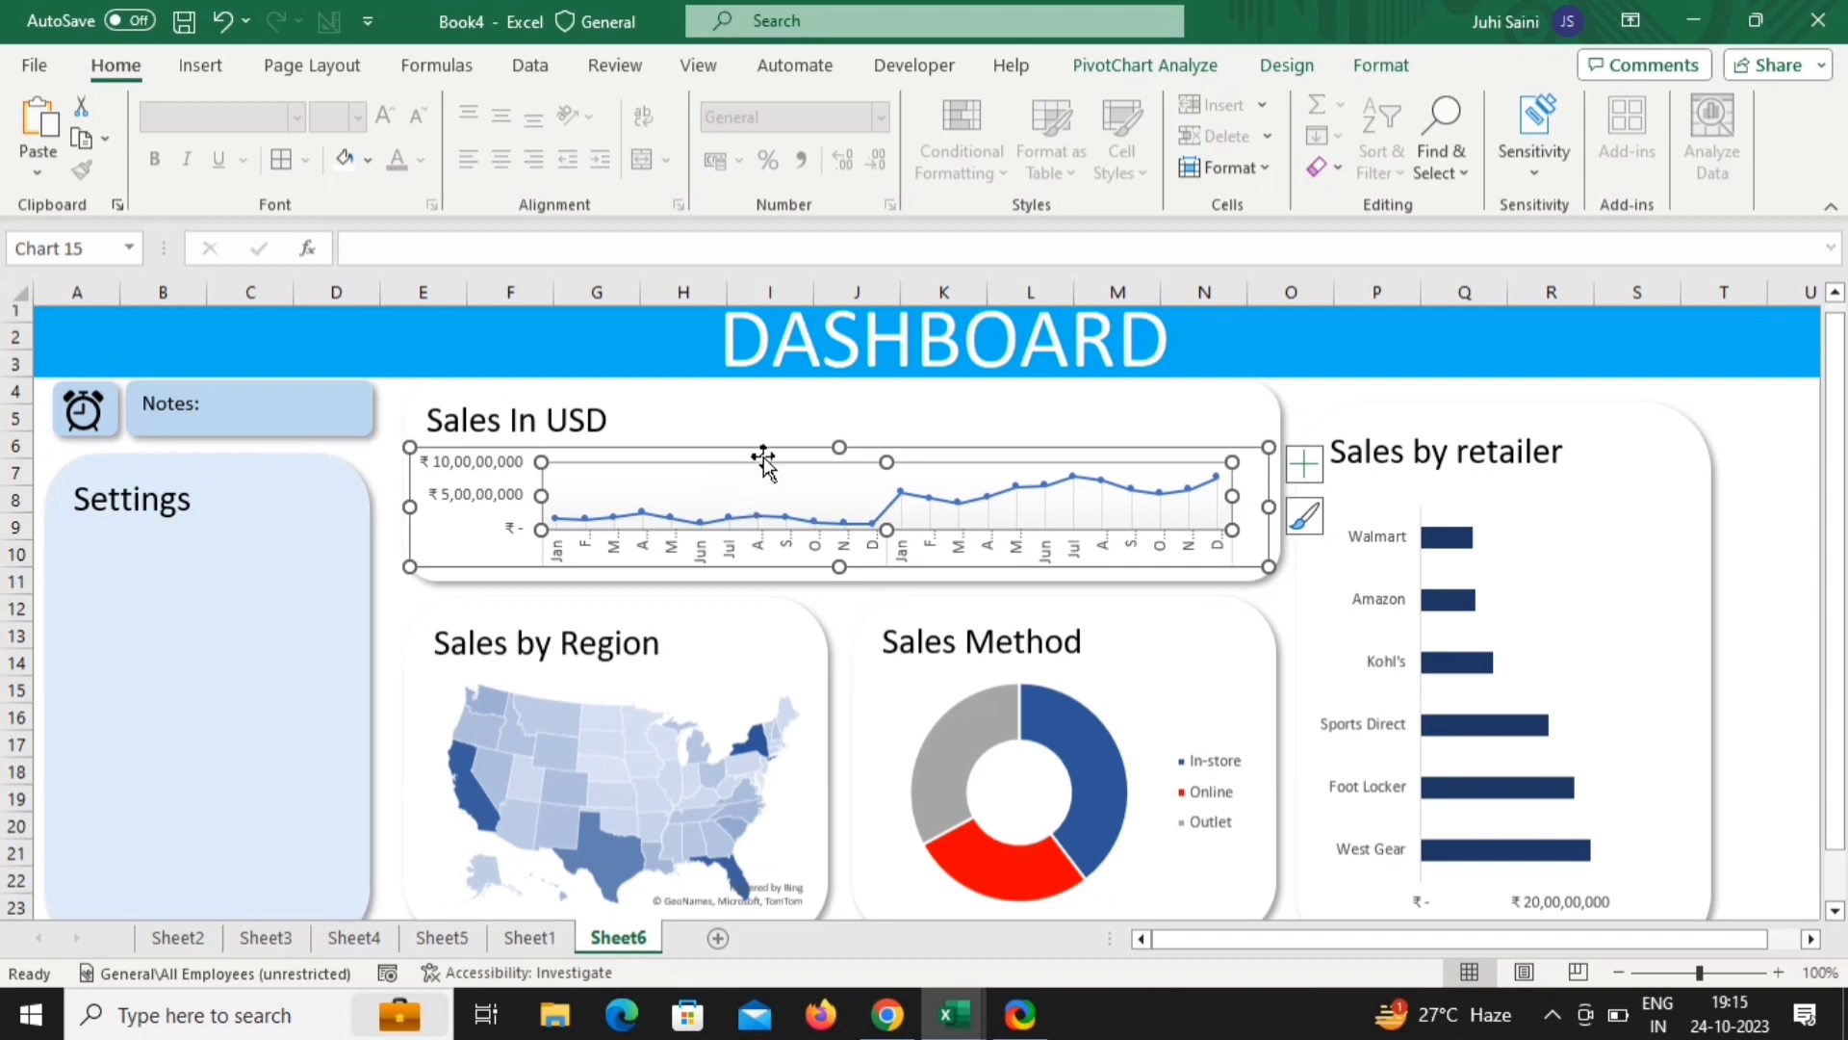
{"action": "left_click", "coordinate": [1099, 77]}
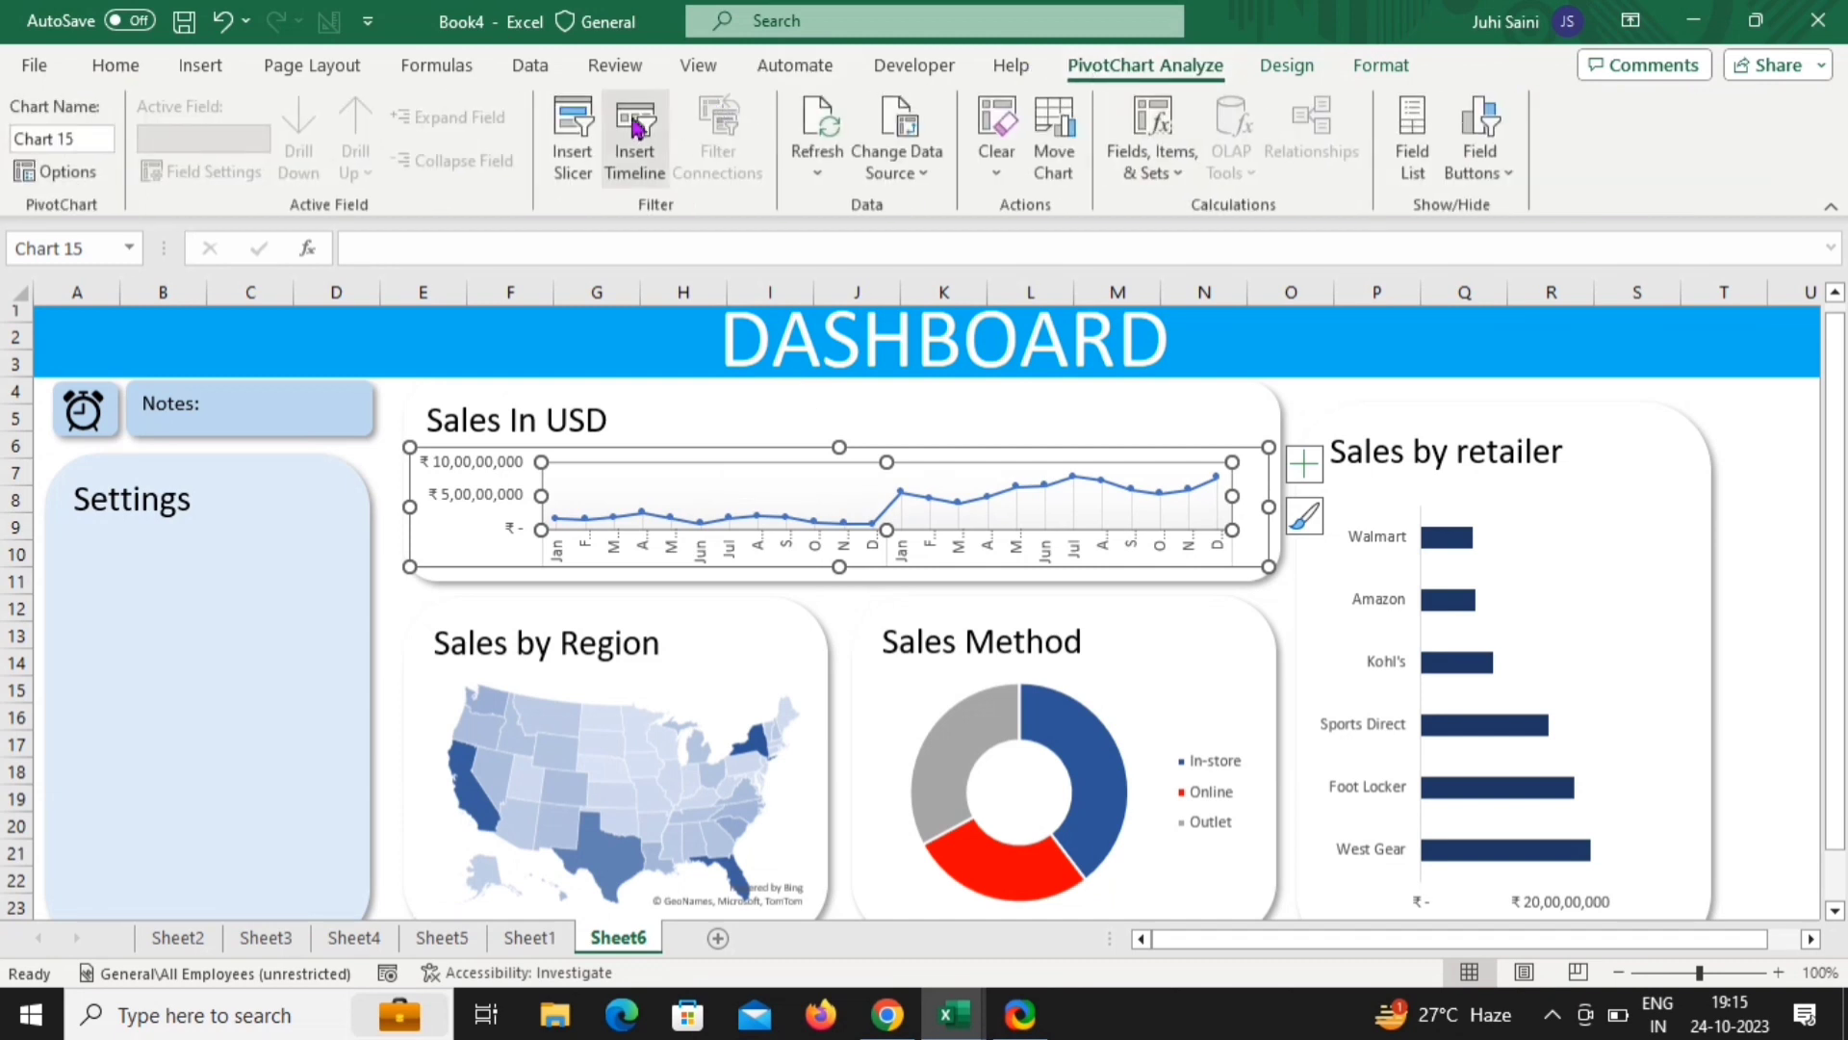
{"action": "left_click", "coordinate": [575, 142]}
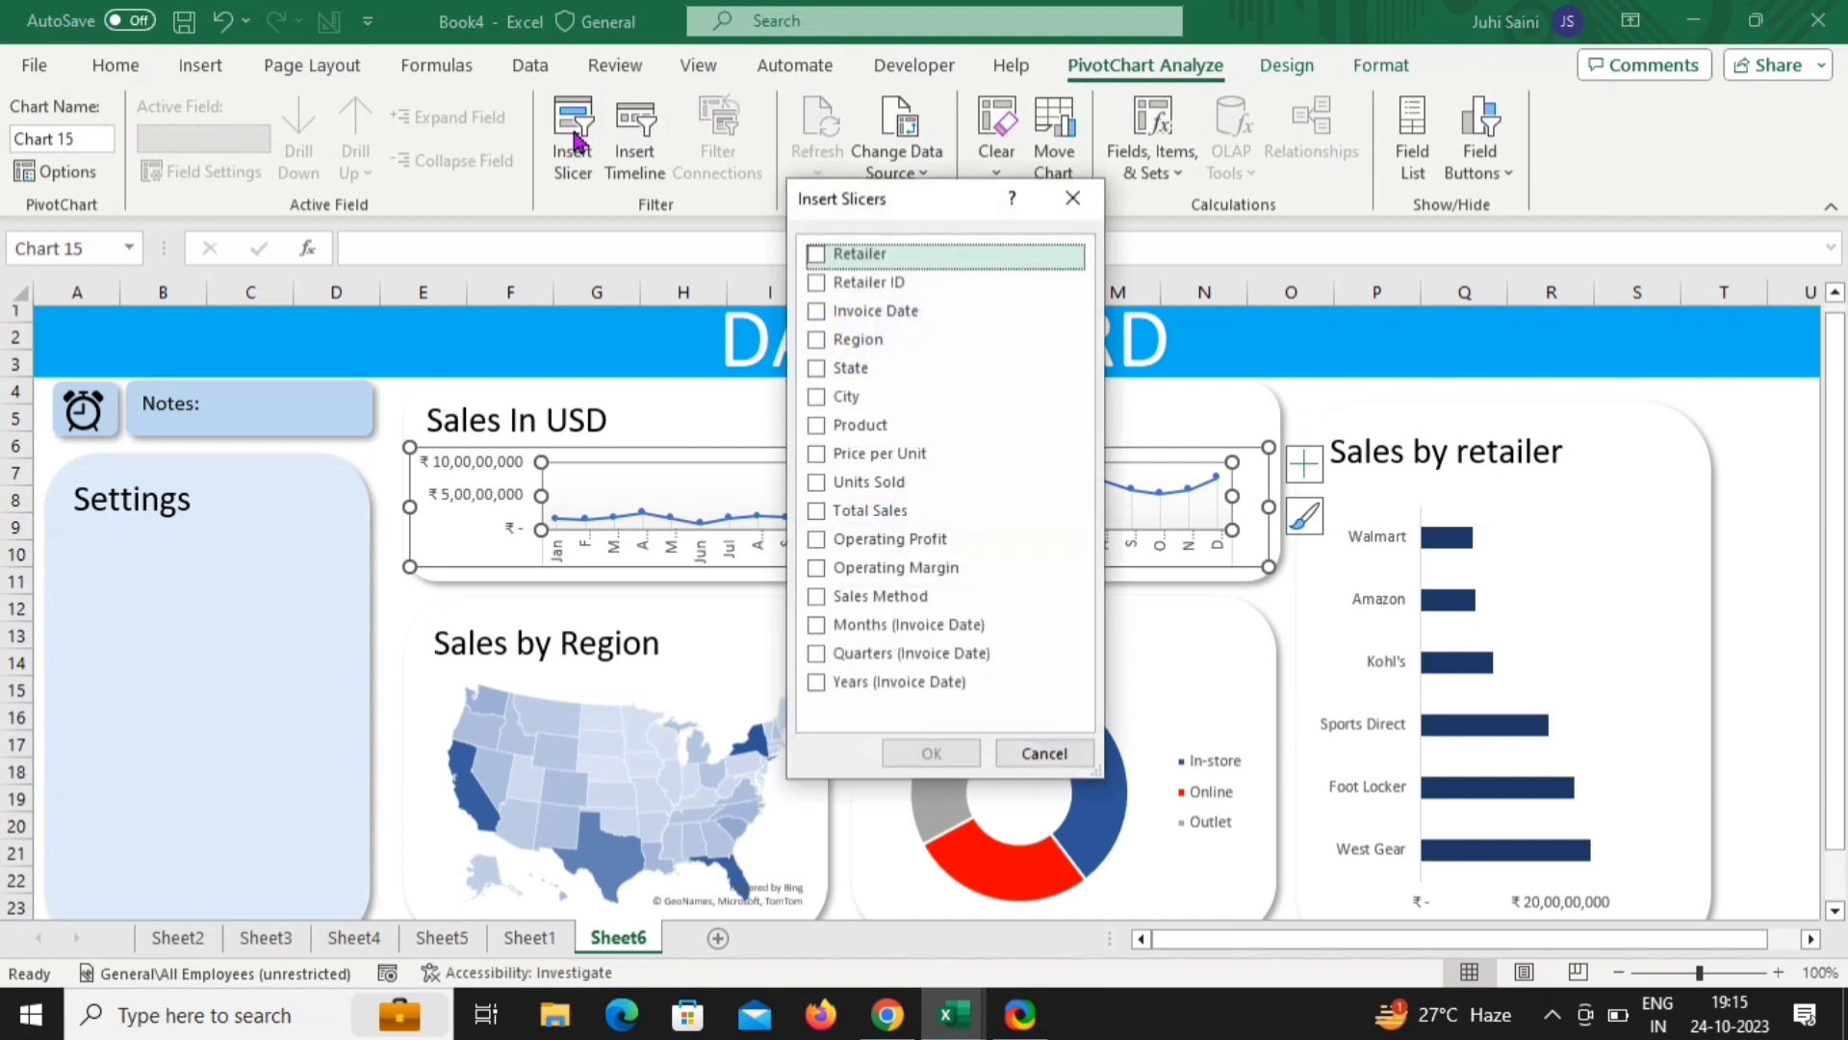
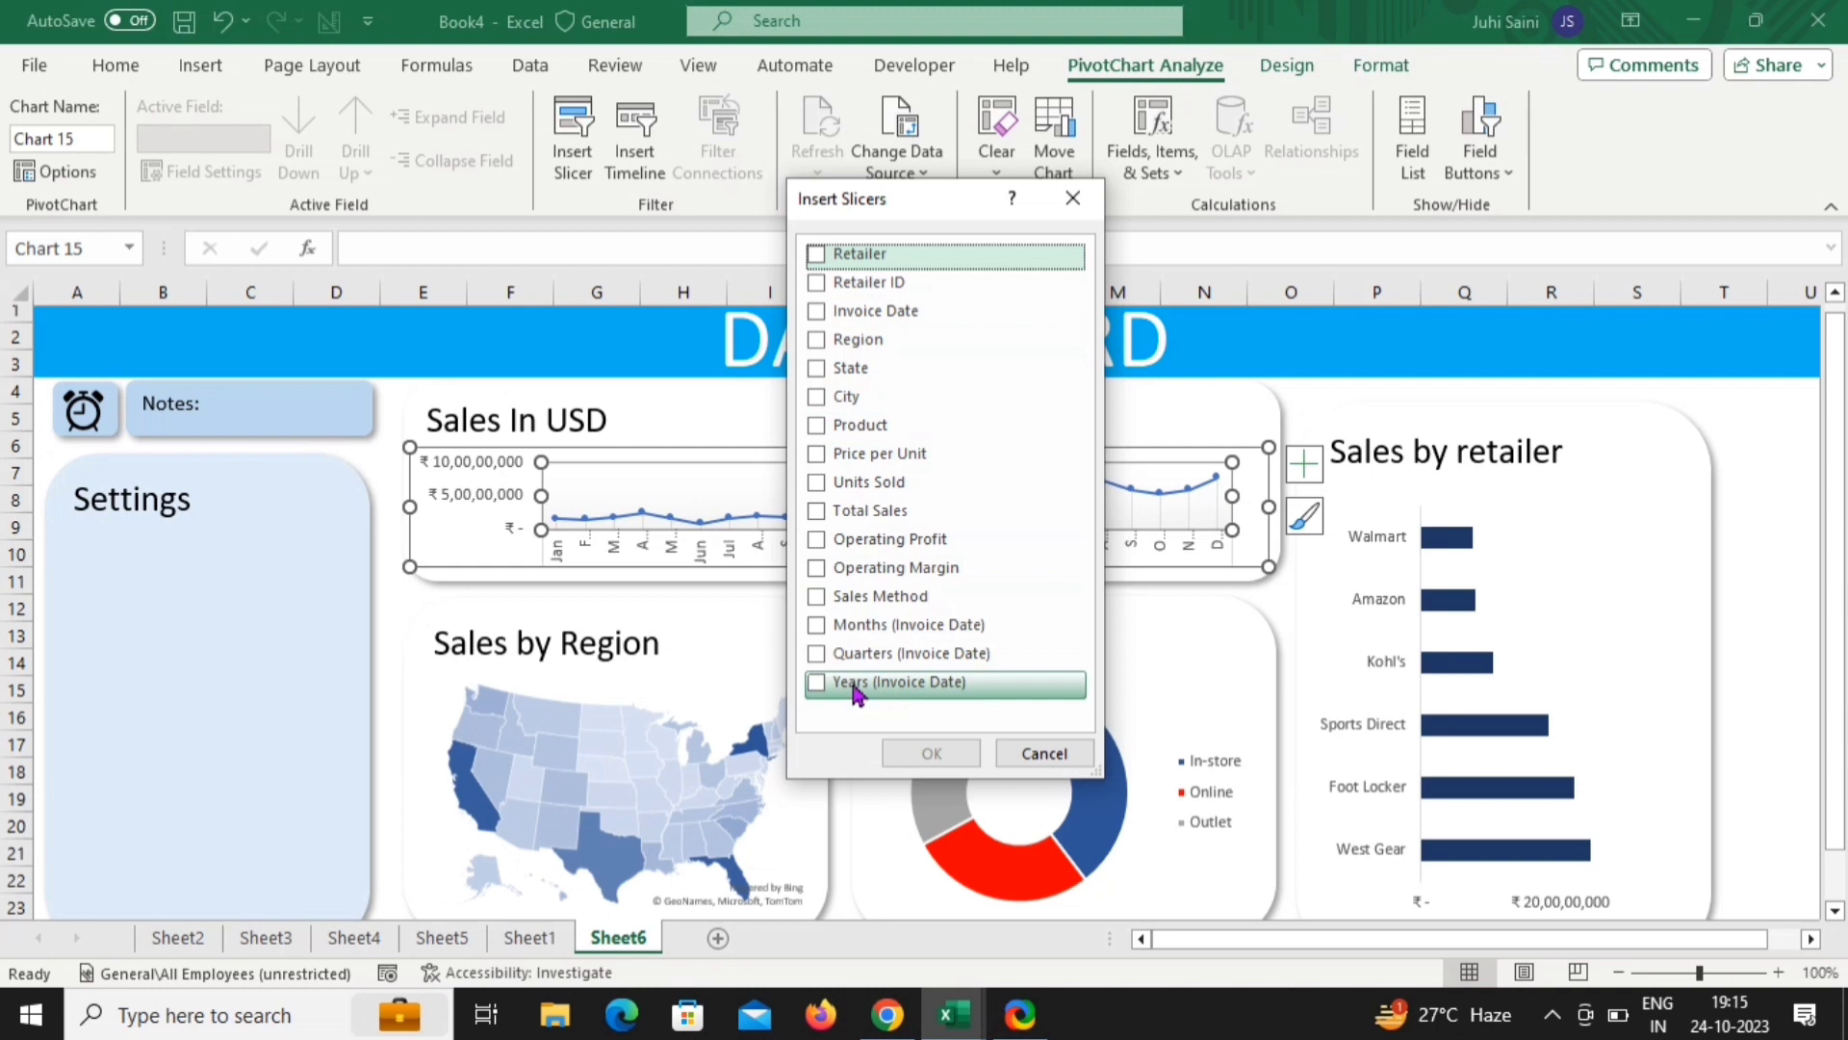
{"action": "left_click", "coordinate": [824, 689]}
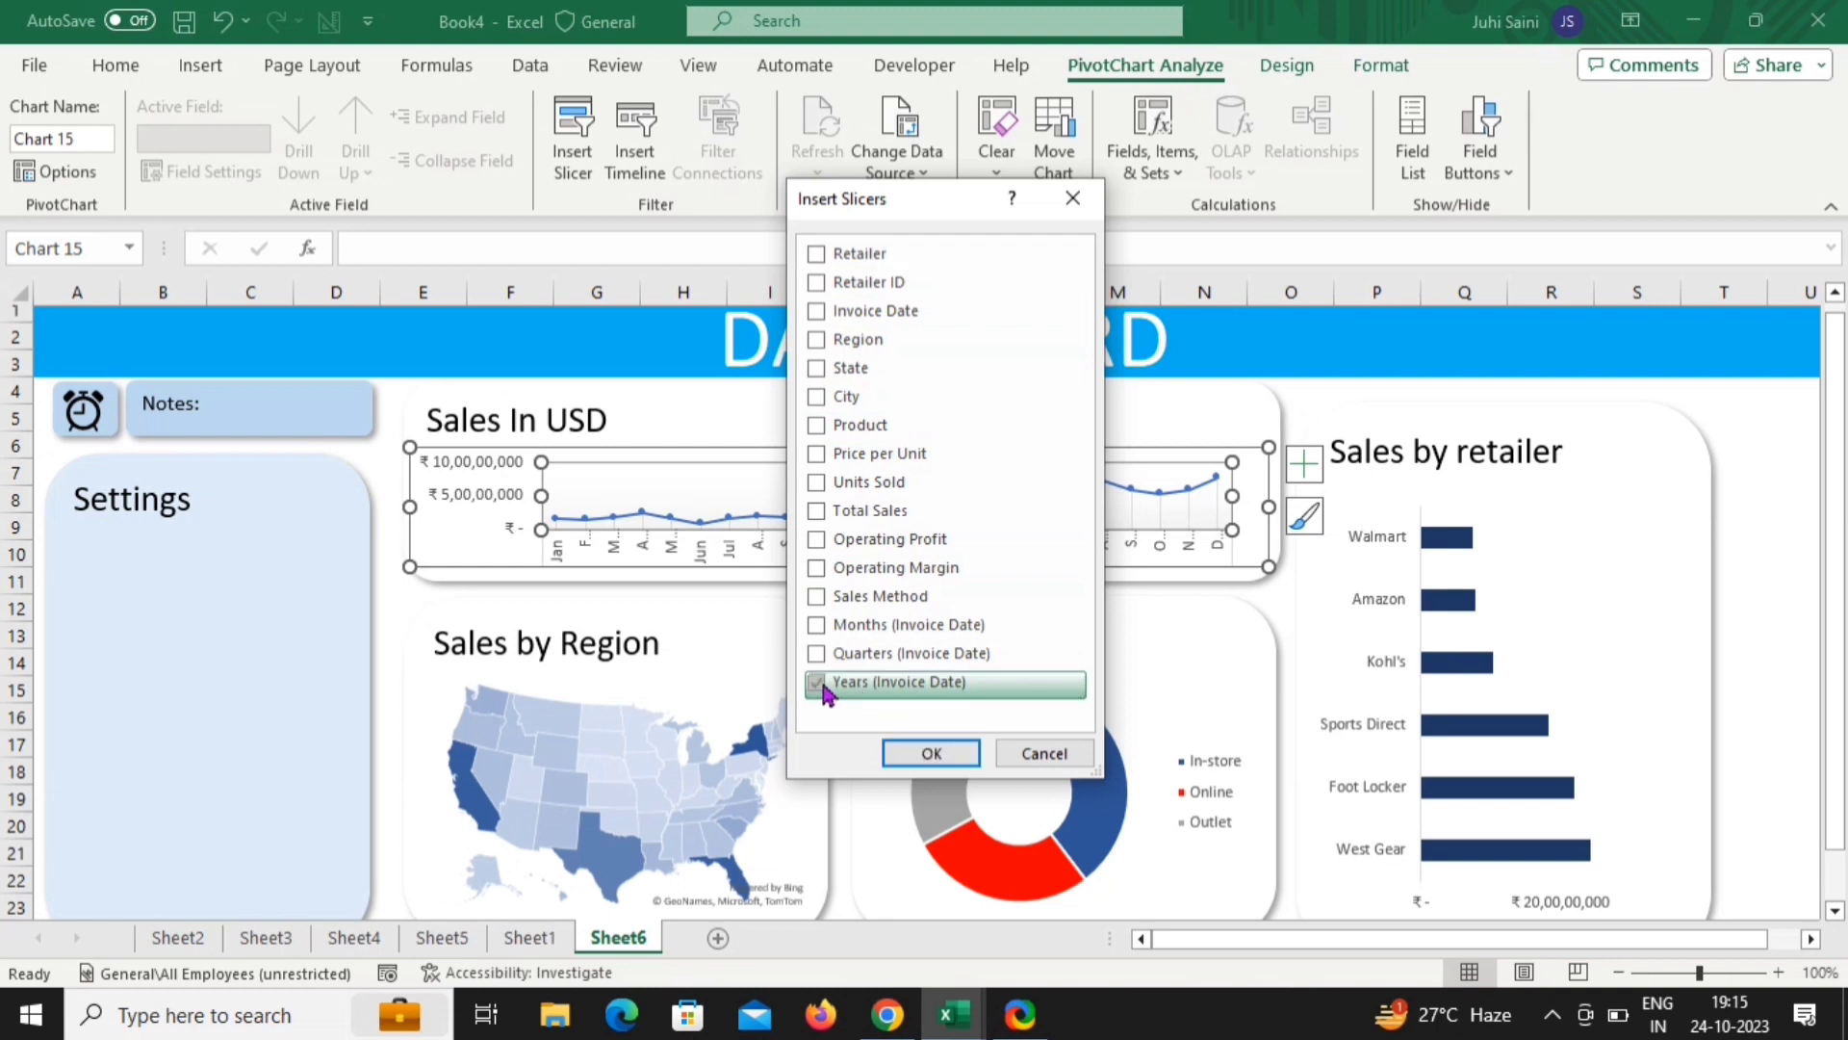
{"action": "left_click", "coordinate": [821, 435]}
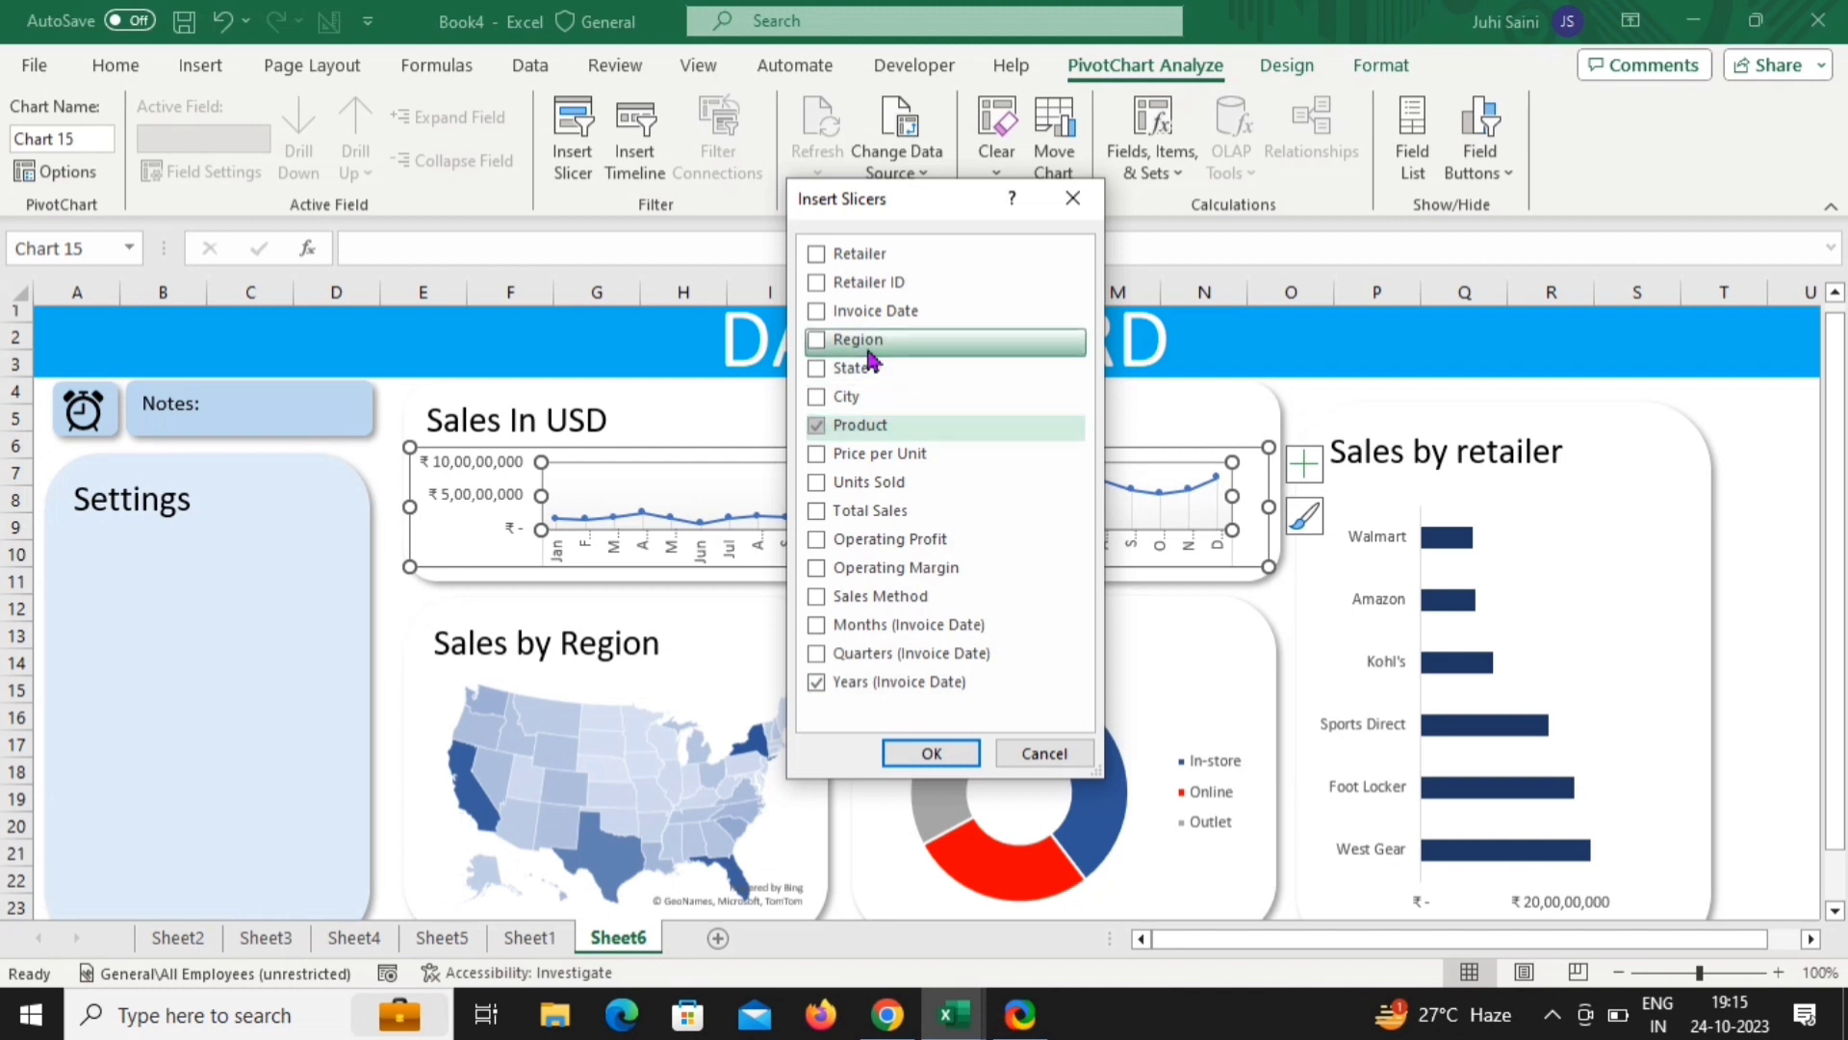
{"action": "left_click", "coordinate": [818, 343]}
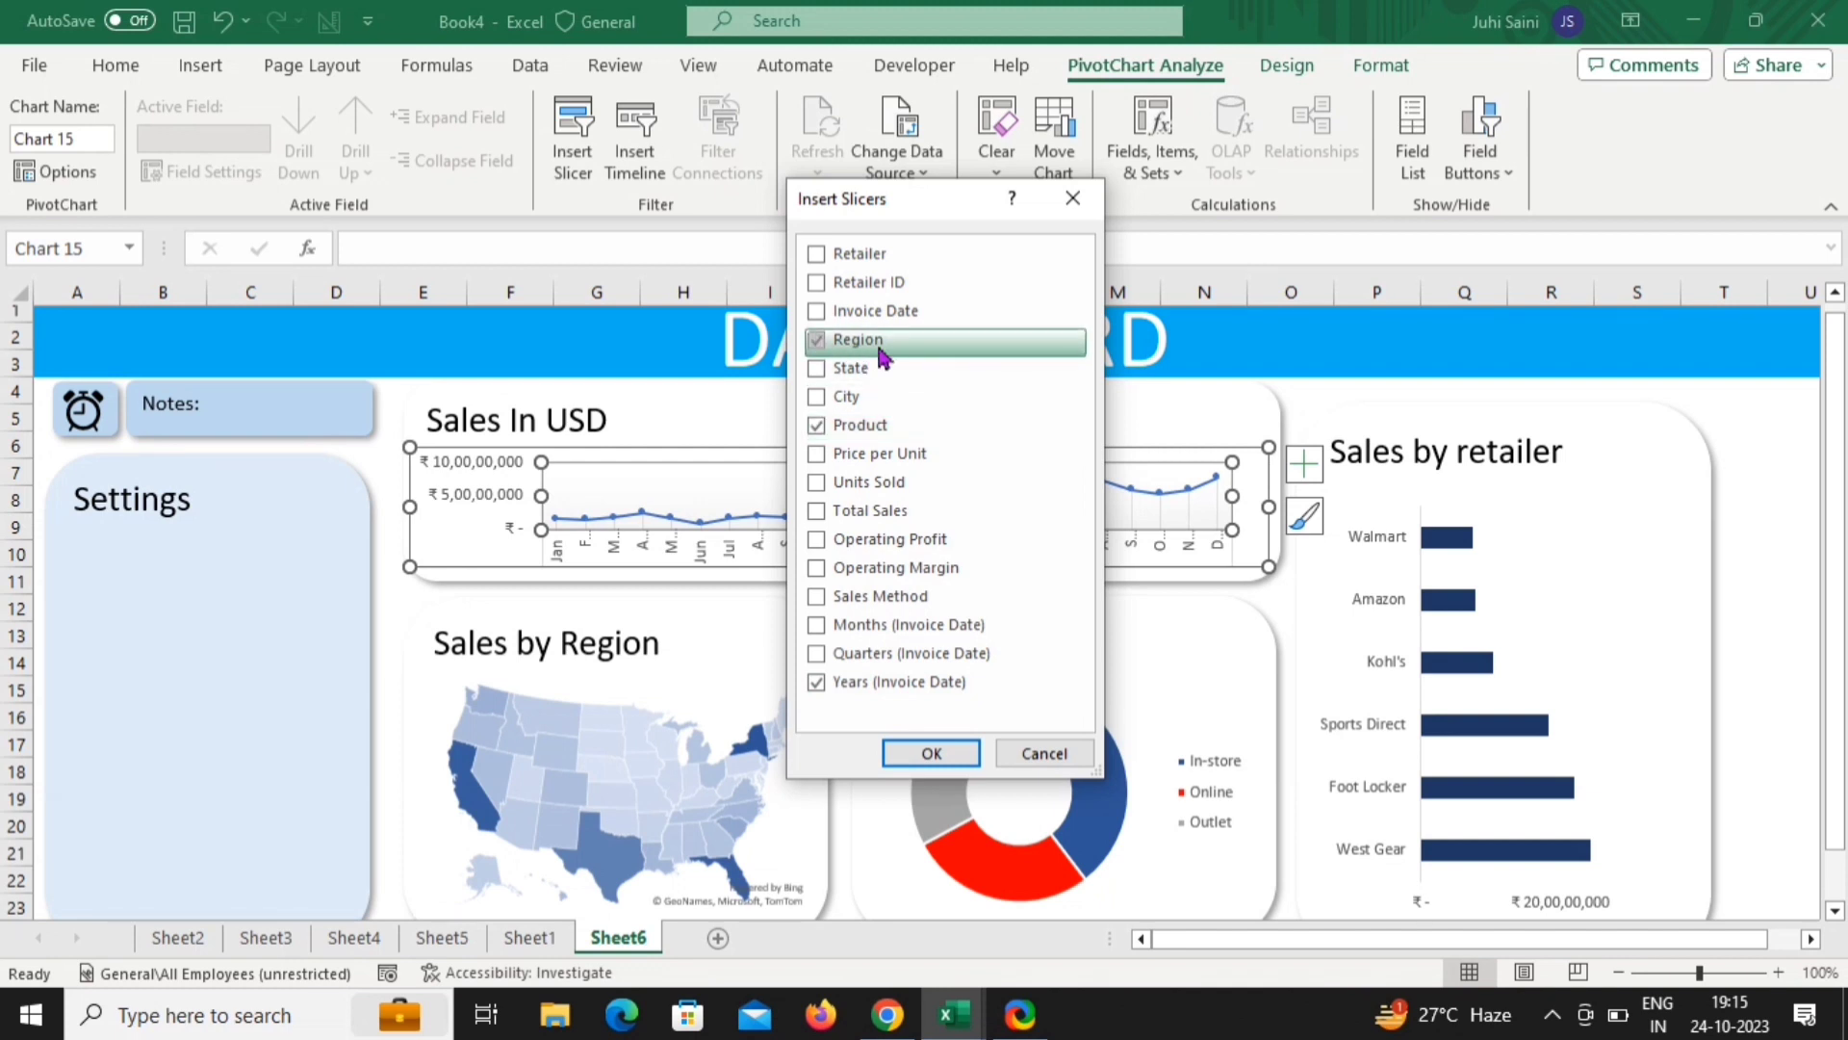
{"action": "left_click", "coordinate": [967, 755]}
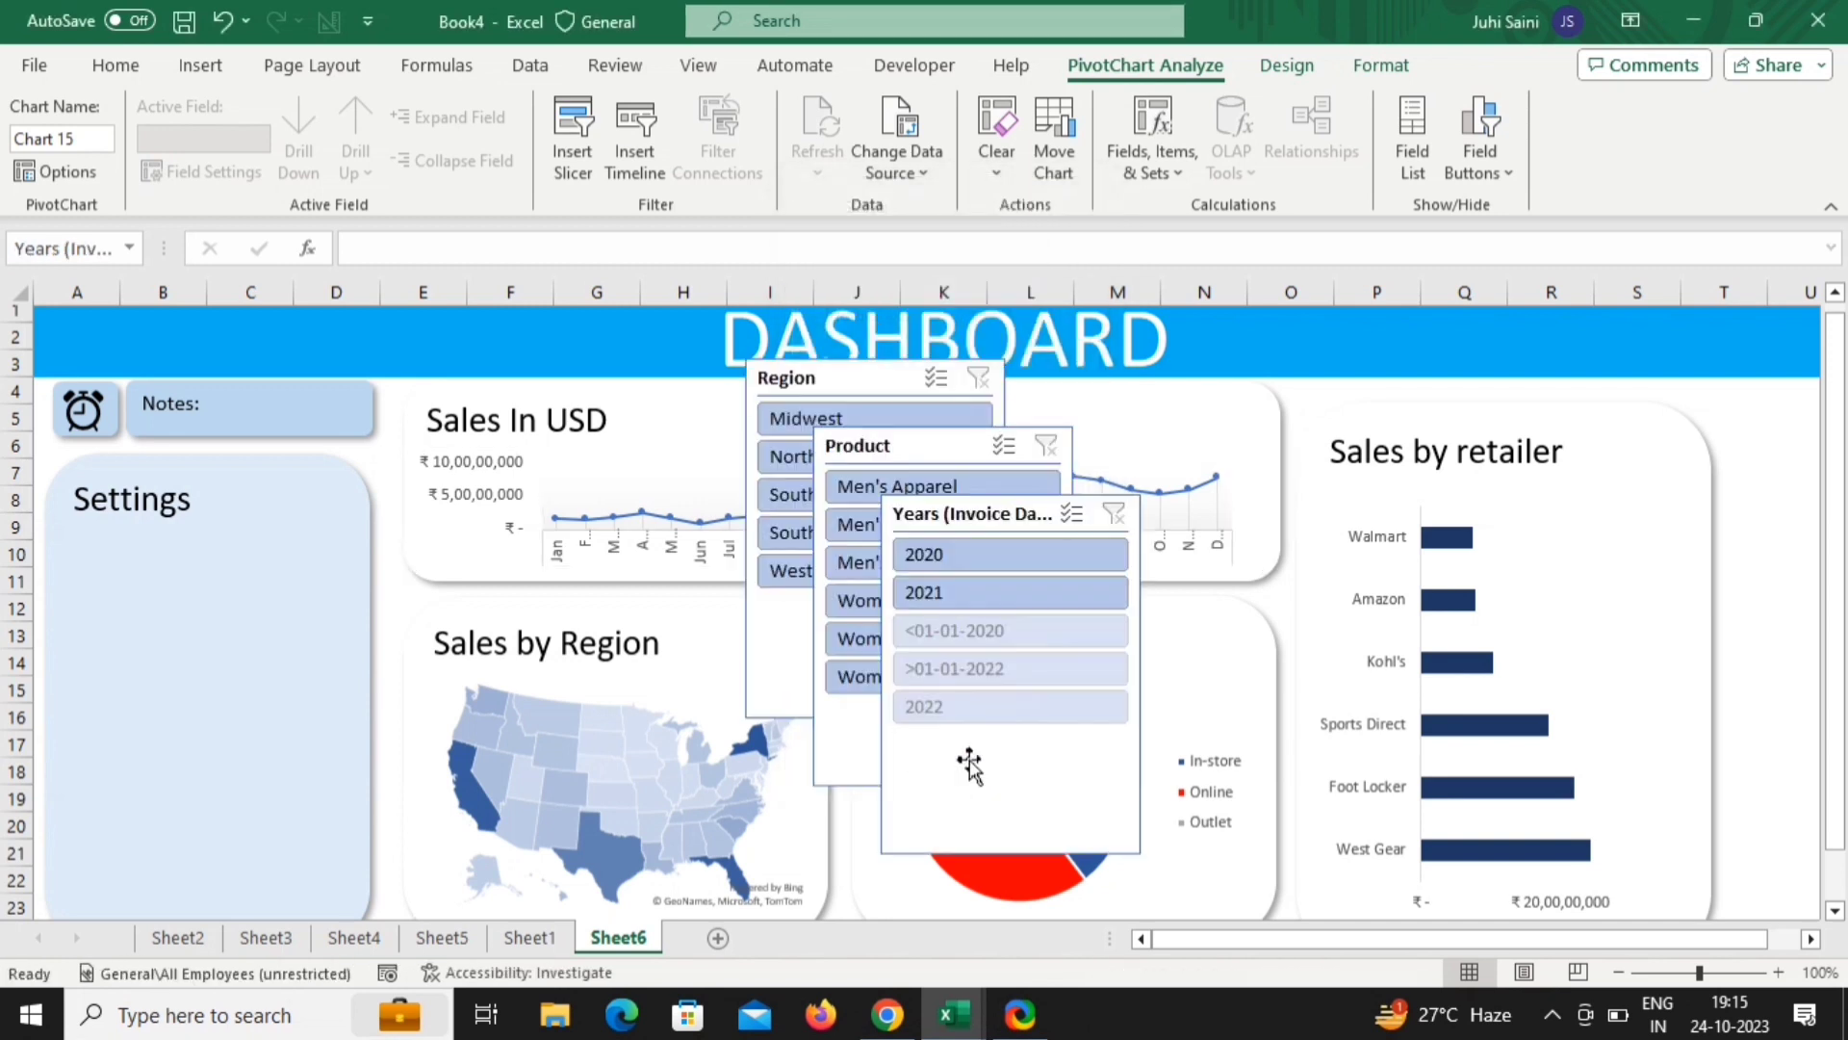
Move the Years slicer into the Settings panel, set its buttons to 2 columns and widen it to about 6.19 cm
{"action": "left_click_drag", "start_coordinate": [981, 515], "coordinate": [129, 541]}
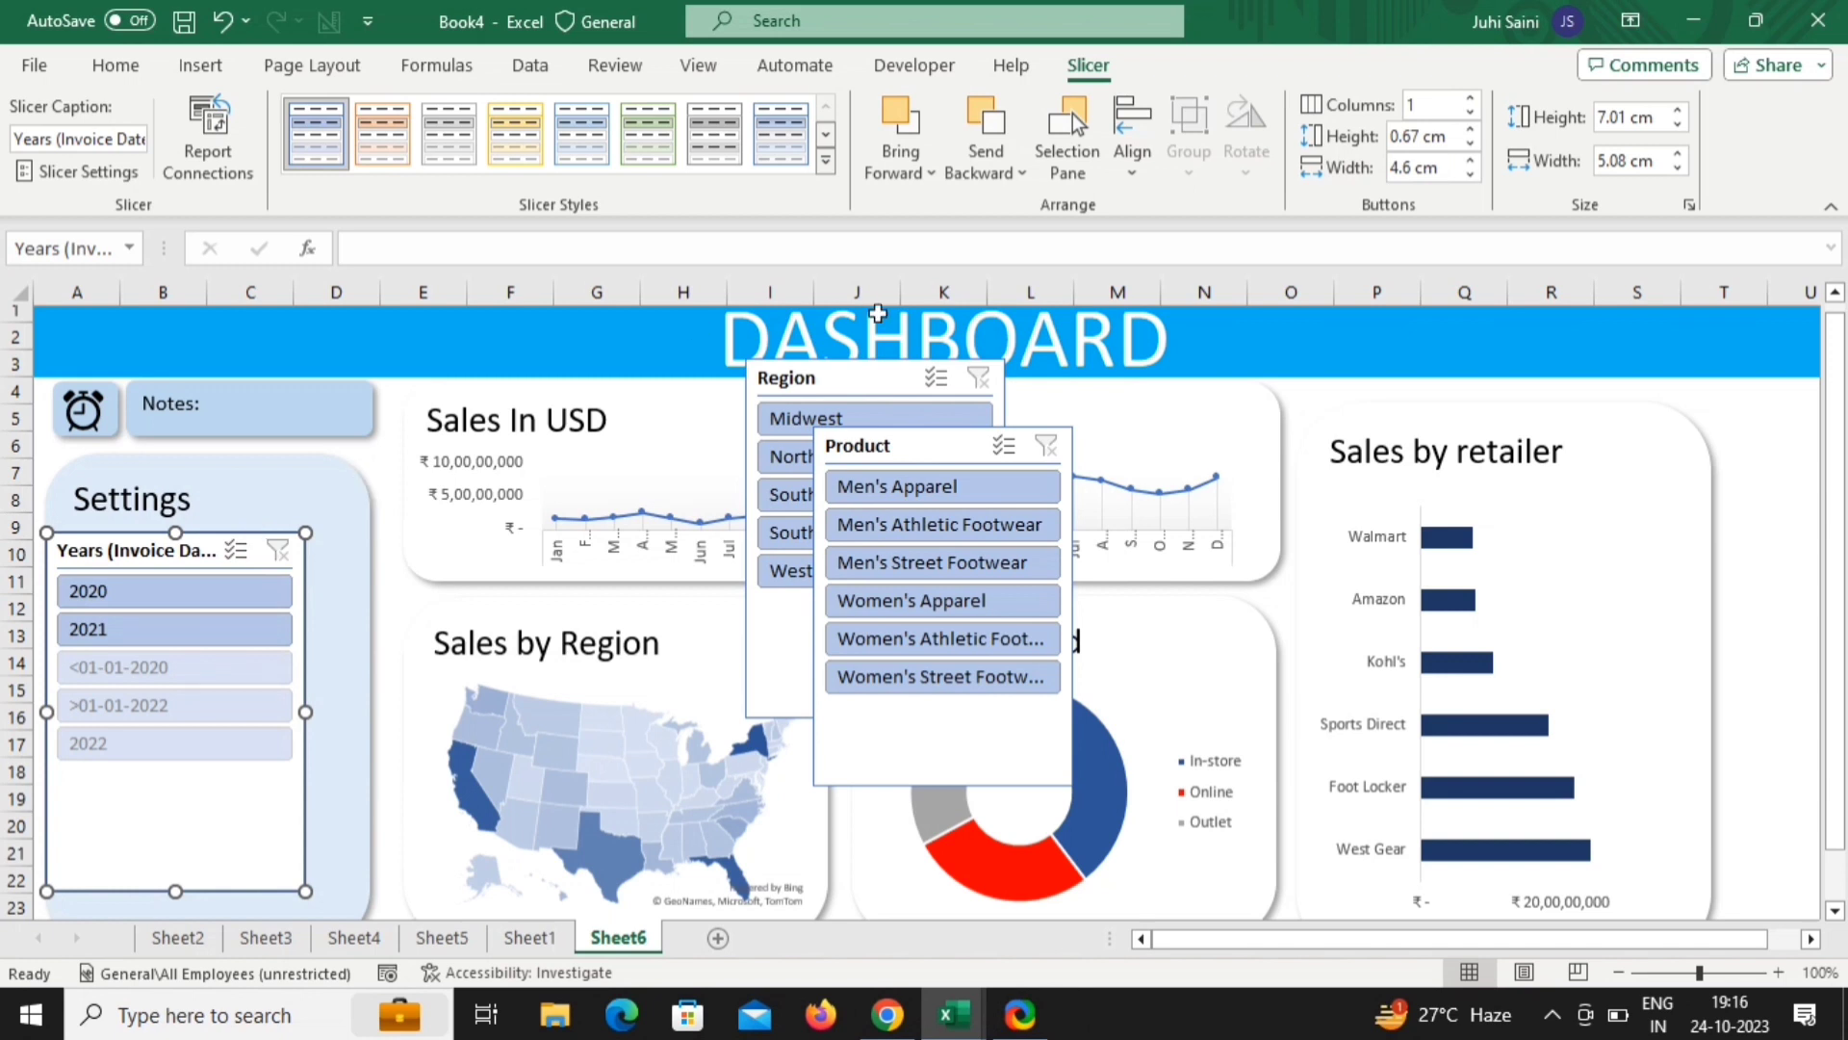
{"action": "left_click", "coordinate": [1425, 107]}
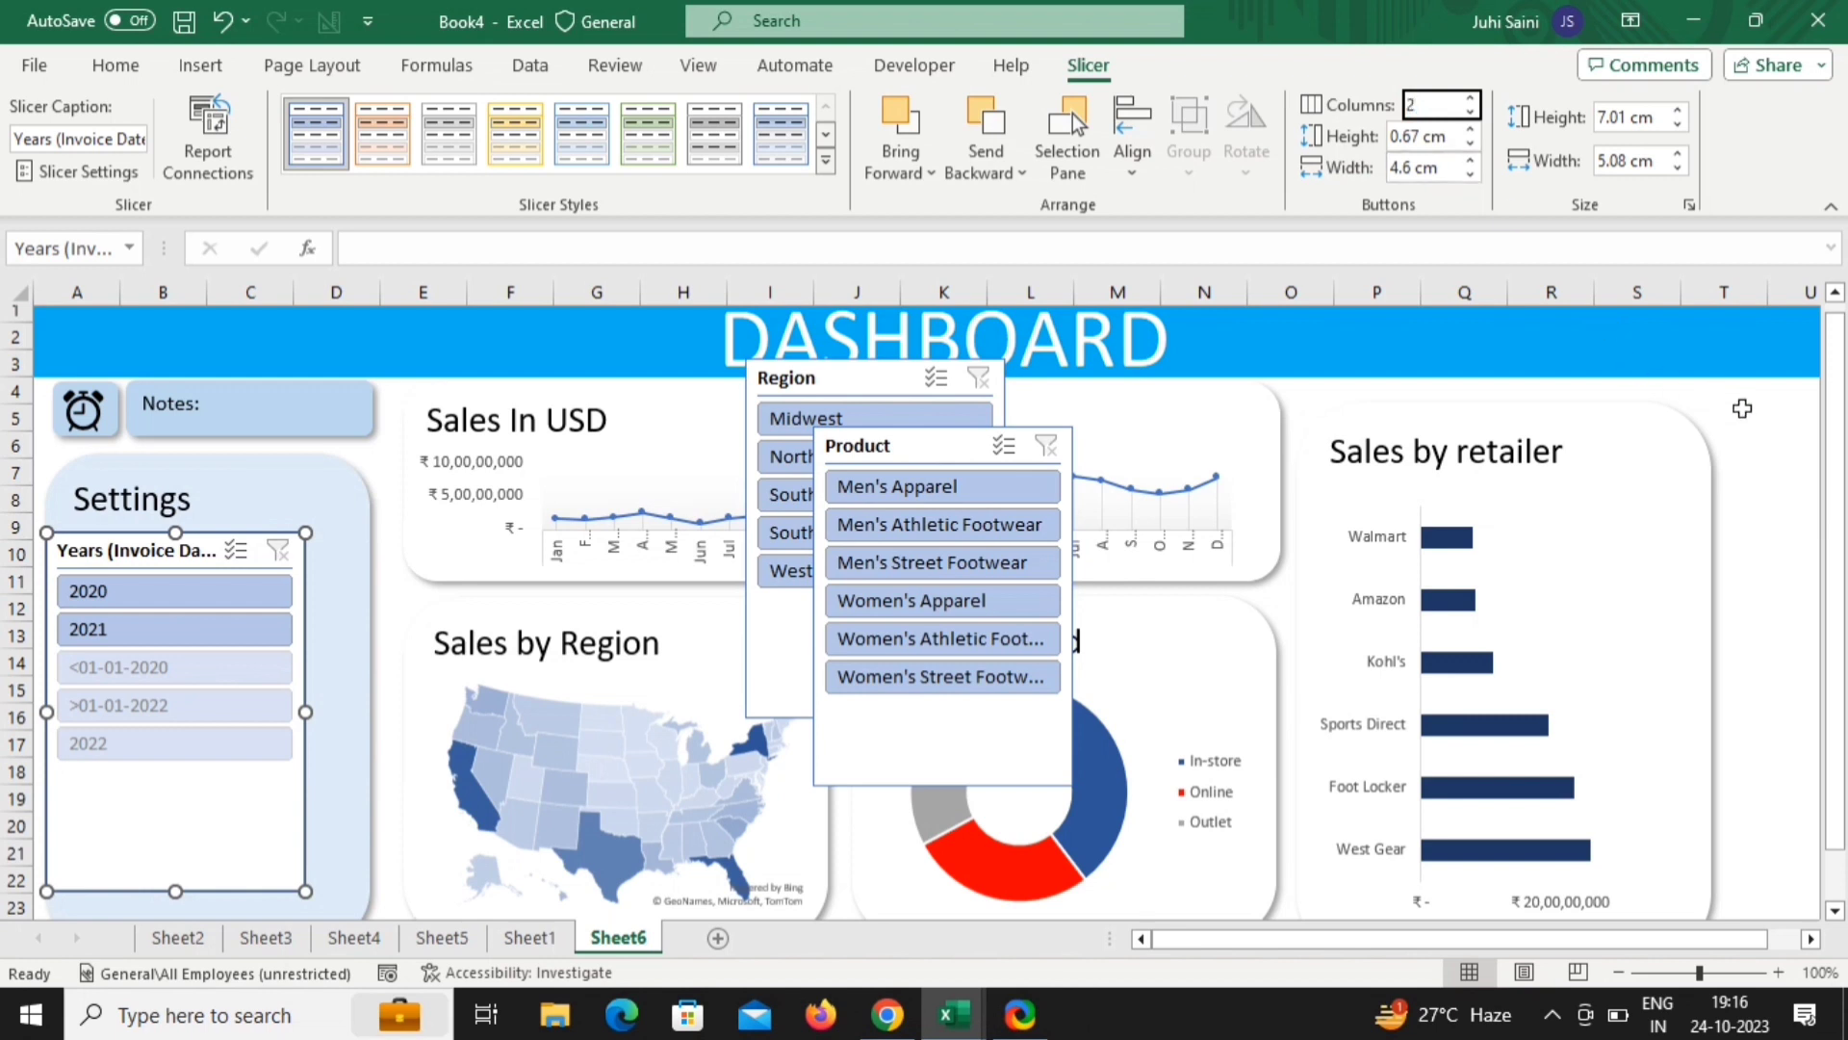
{"action": "key", "text": "Return"}
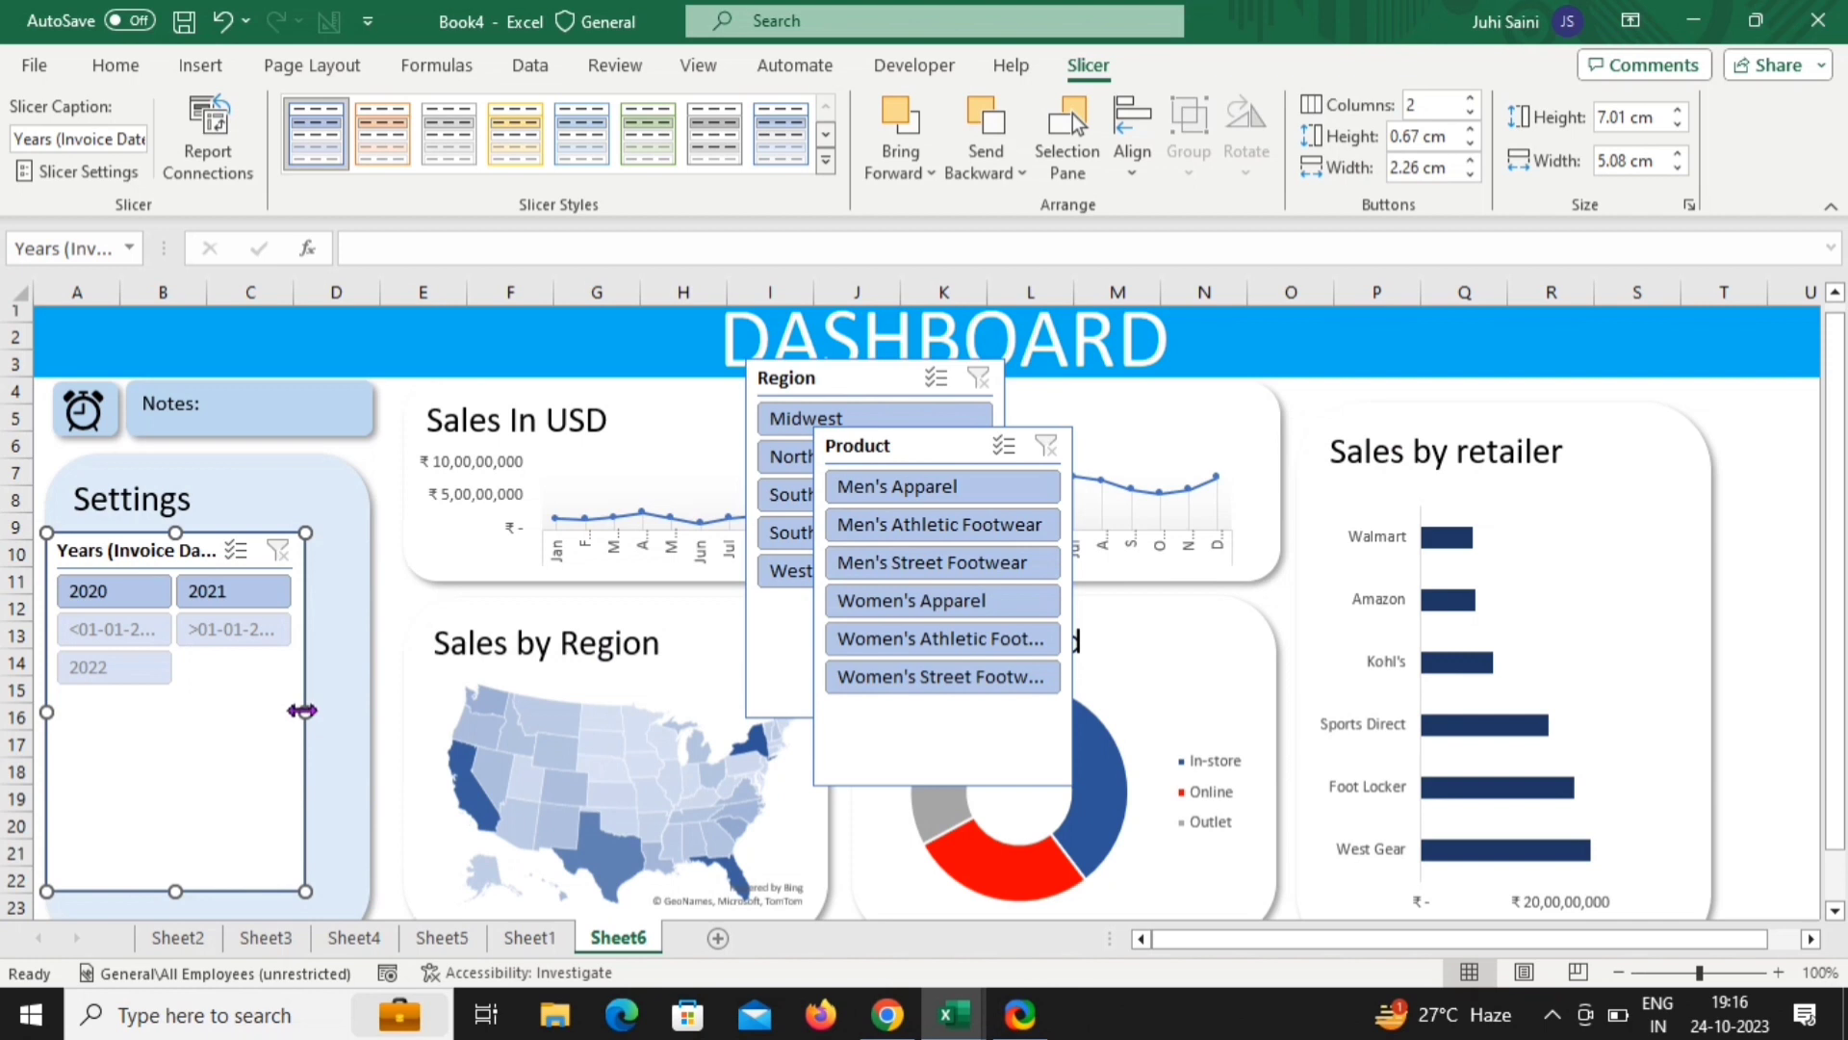
{"action": "left_click_drag", "start_coordinate": [302, 705], "coordinate": [362, 712]}
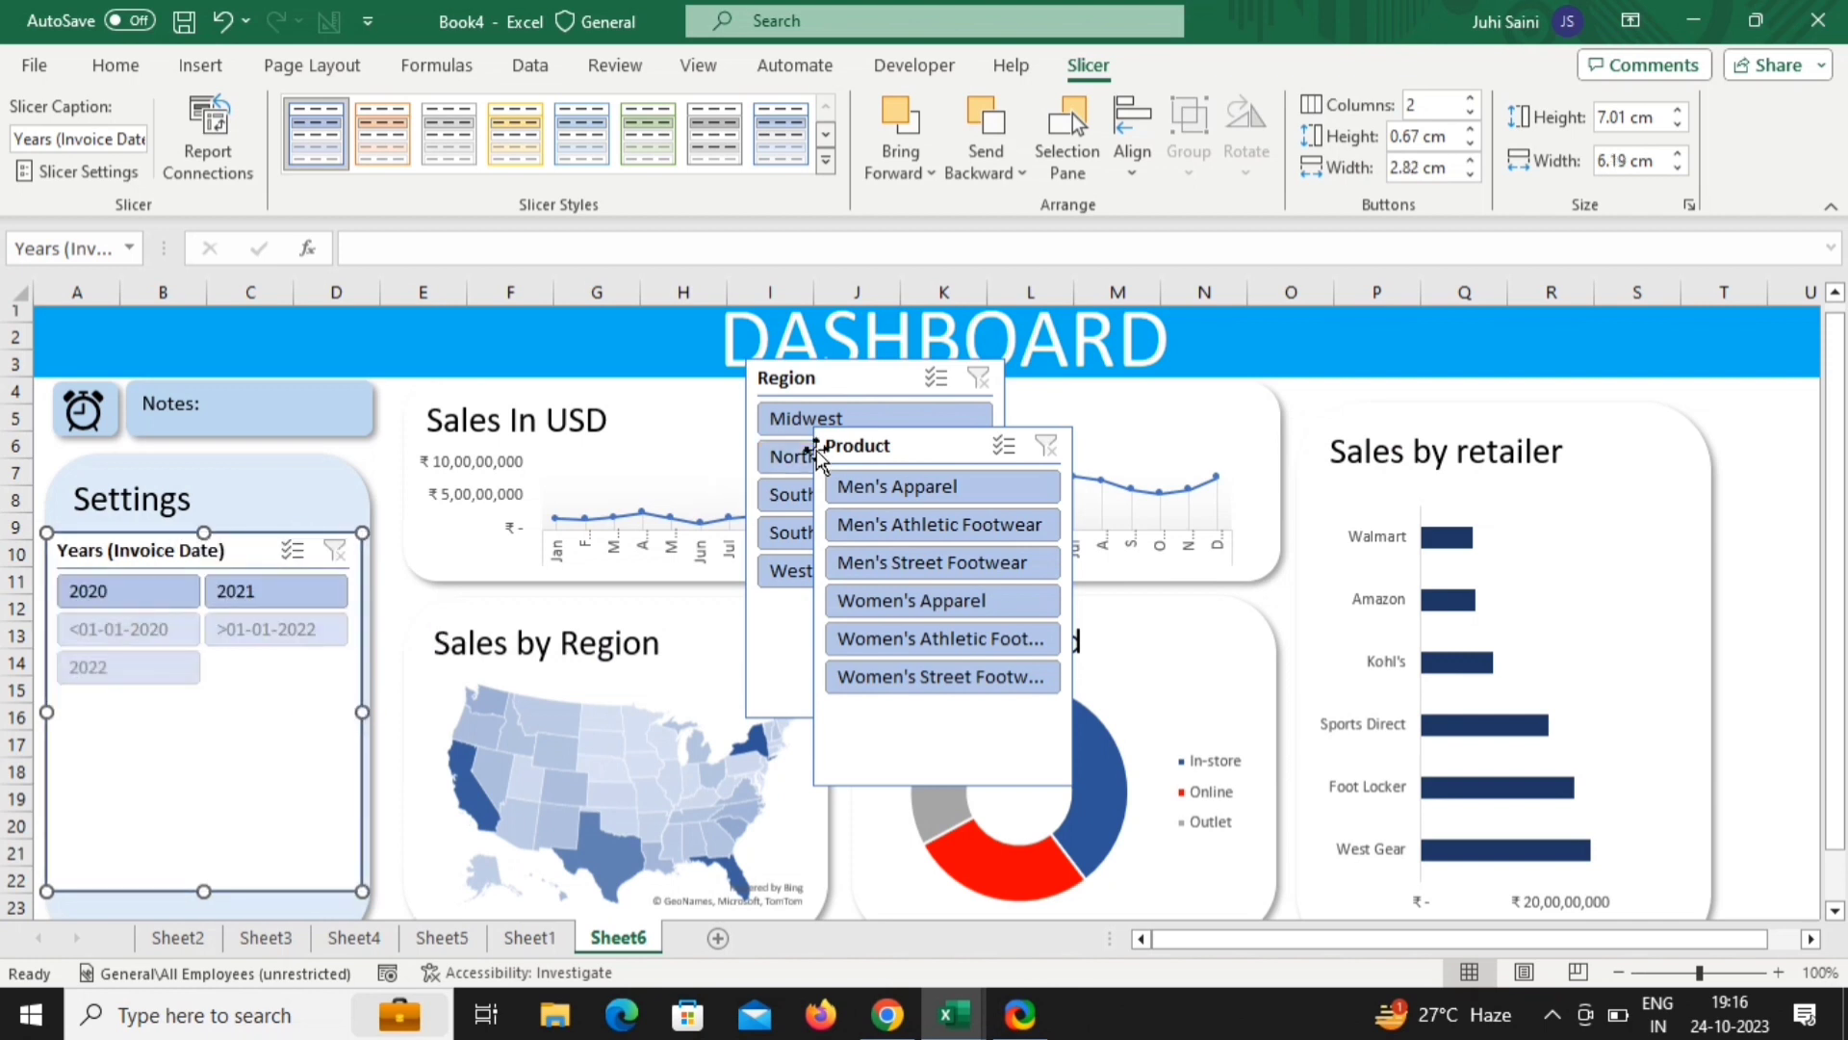
Apply the dark blue slicer style to the Years, Region and Product slicers together
{"action": "left_click", "coordinate": [879, 395], "text": "ctrl"}
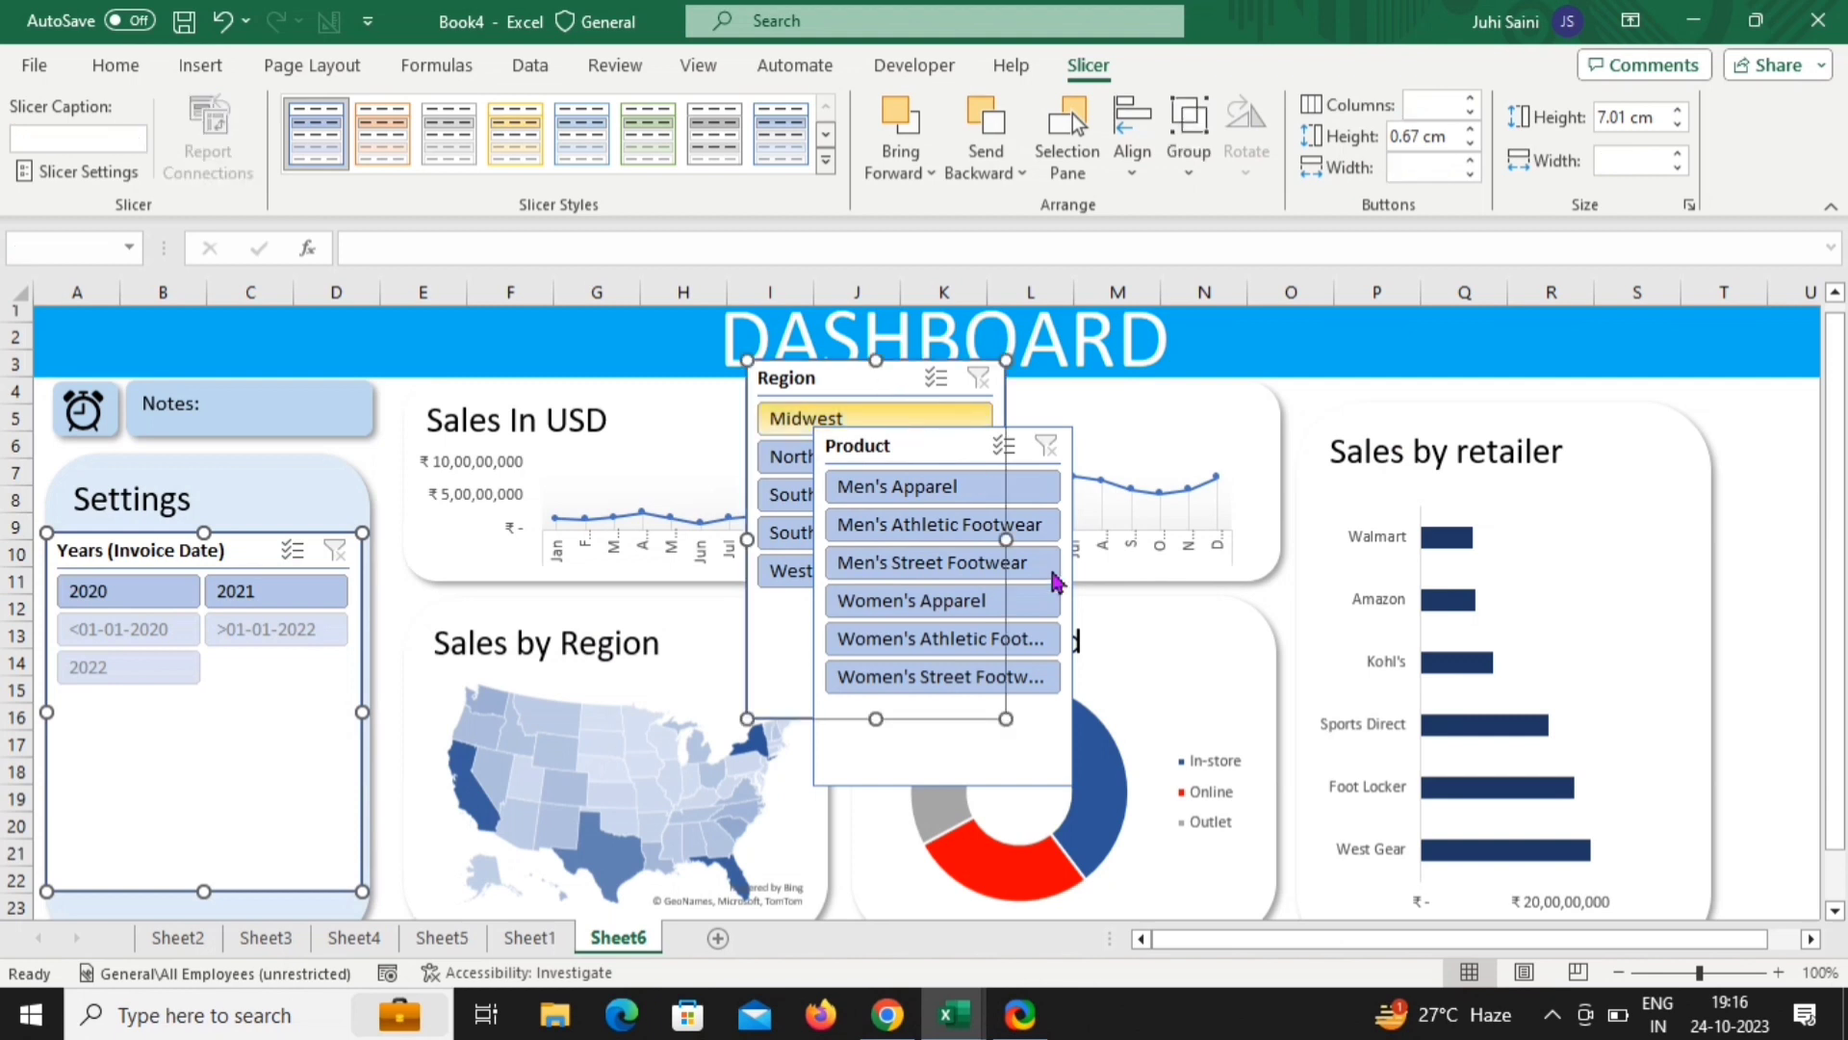
{"action": "left_click", "coordinate": [1020, 720], "text": "ctrl"}
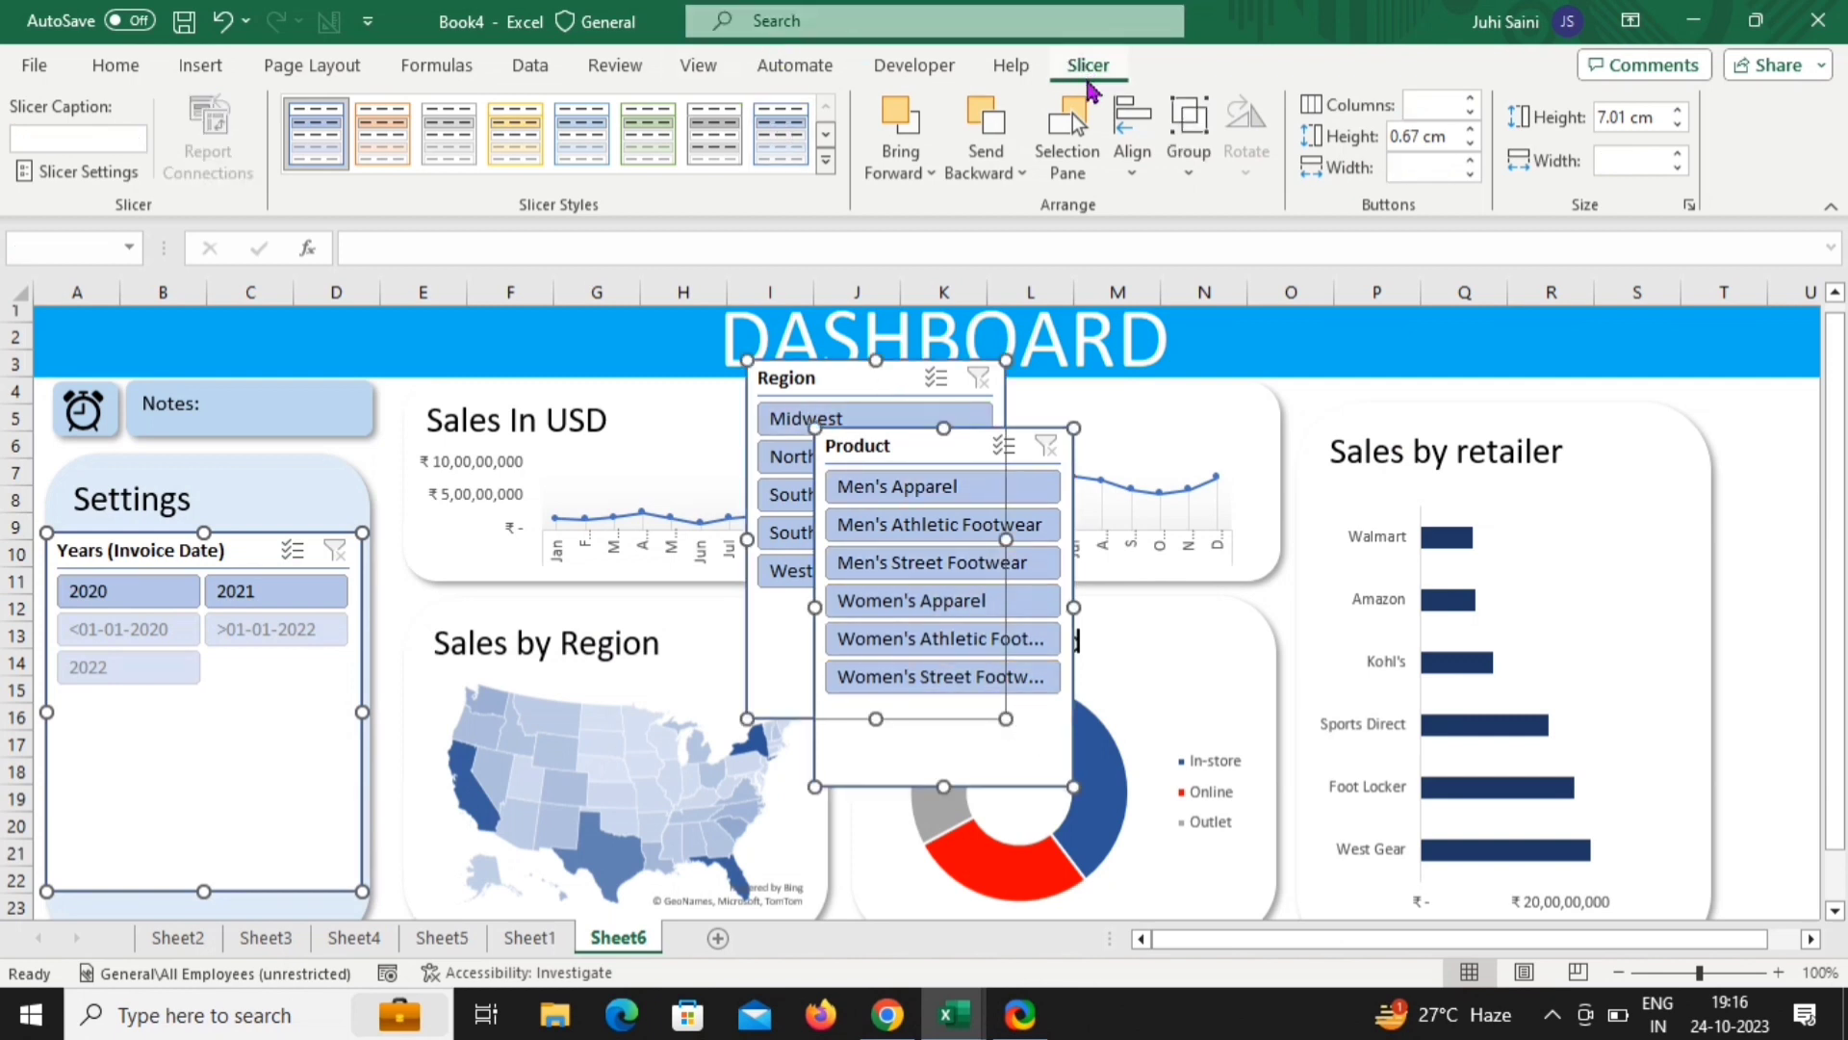
{"action": "left_click", "coordinate": [826, 164]}
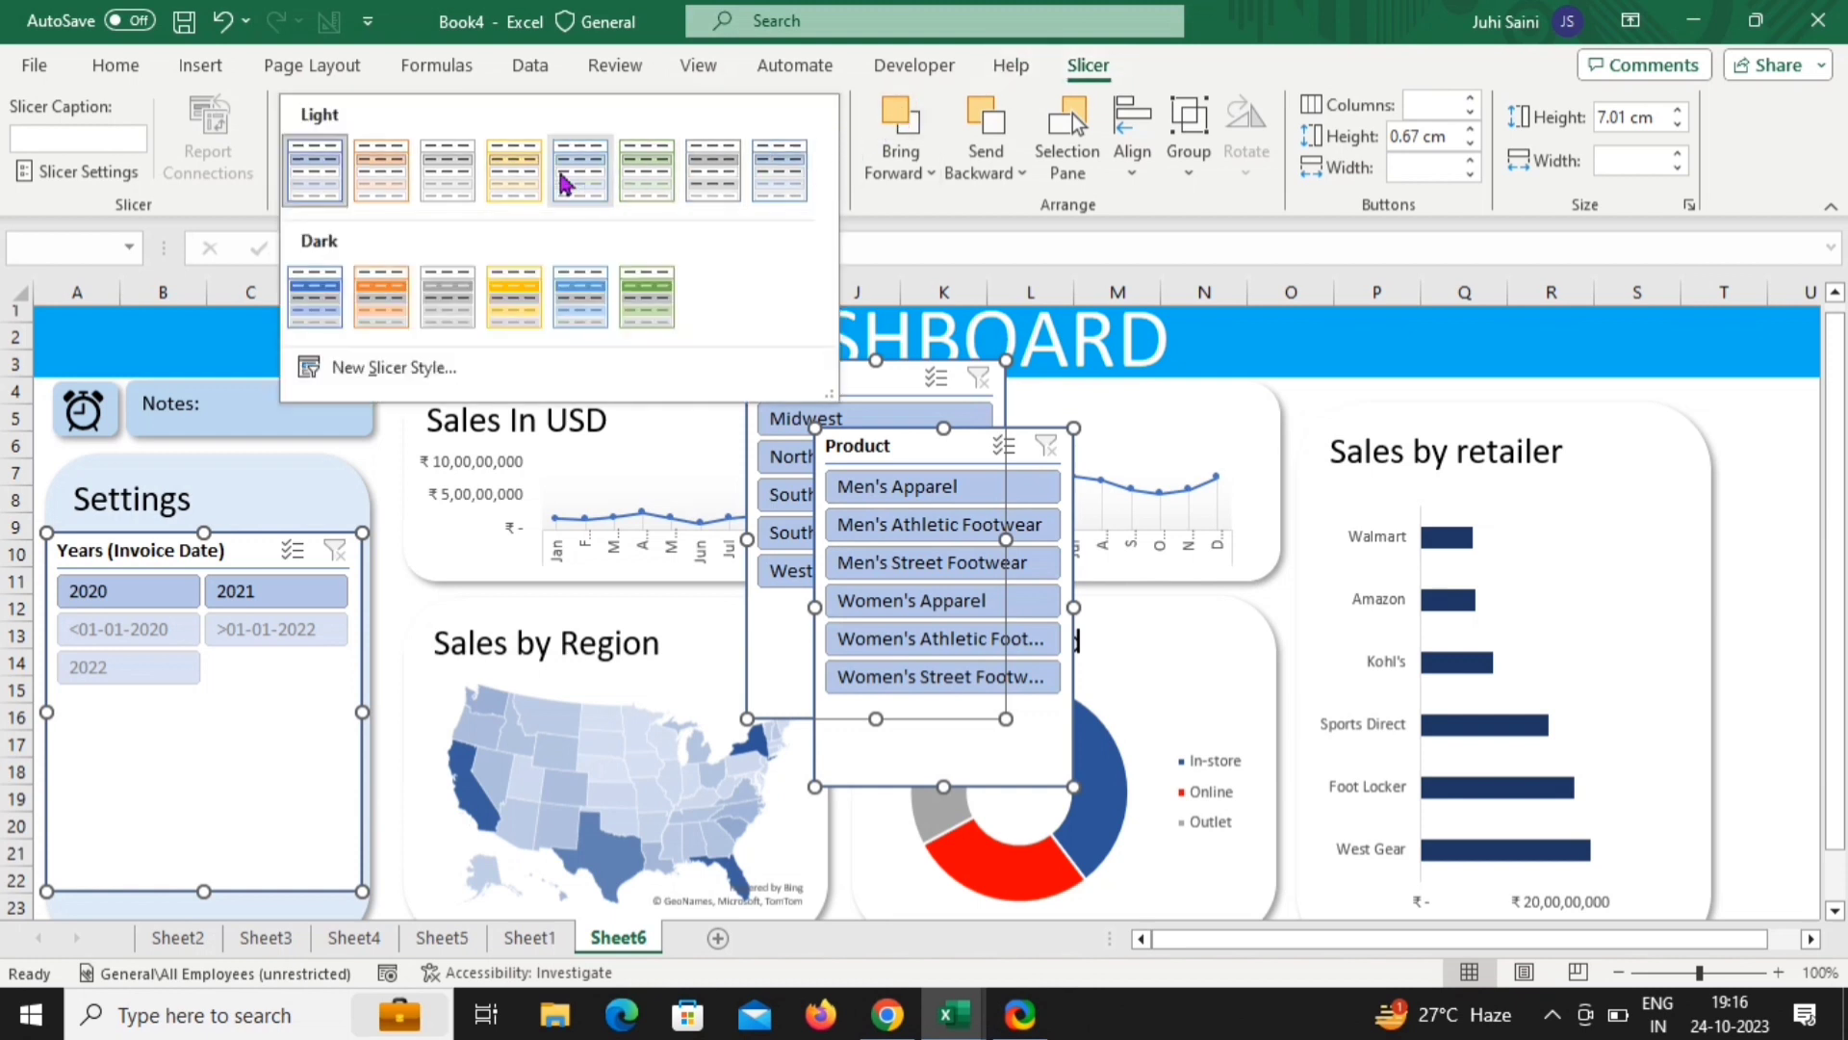
{"action": "left_click", "coordinate": [332, 316]}
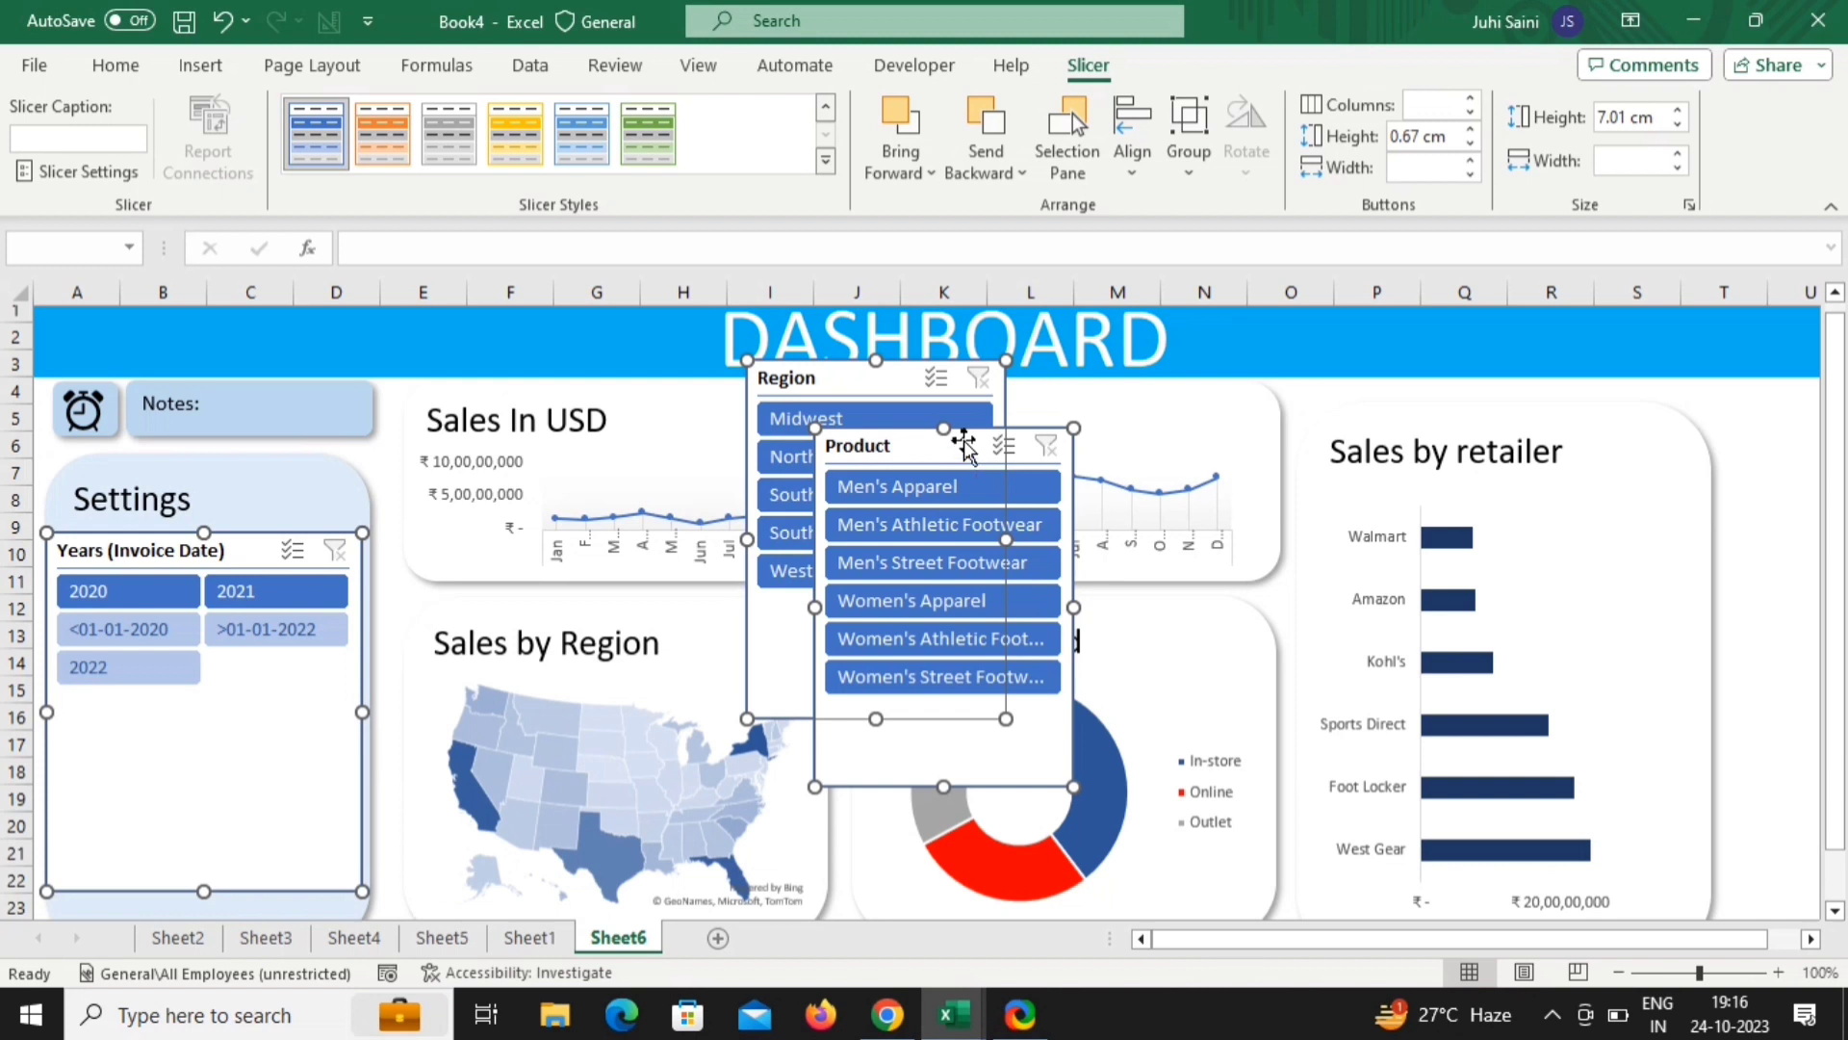
Reposition the Years slicer inside the Settings panel, directly below the heading
{"action": "left_click_drag", "start_coordinate": [965, 453], "coordinate": [660, 462]}
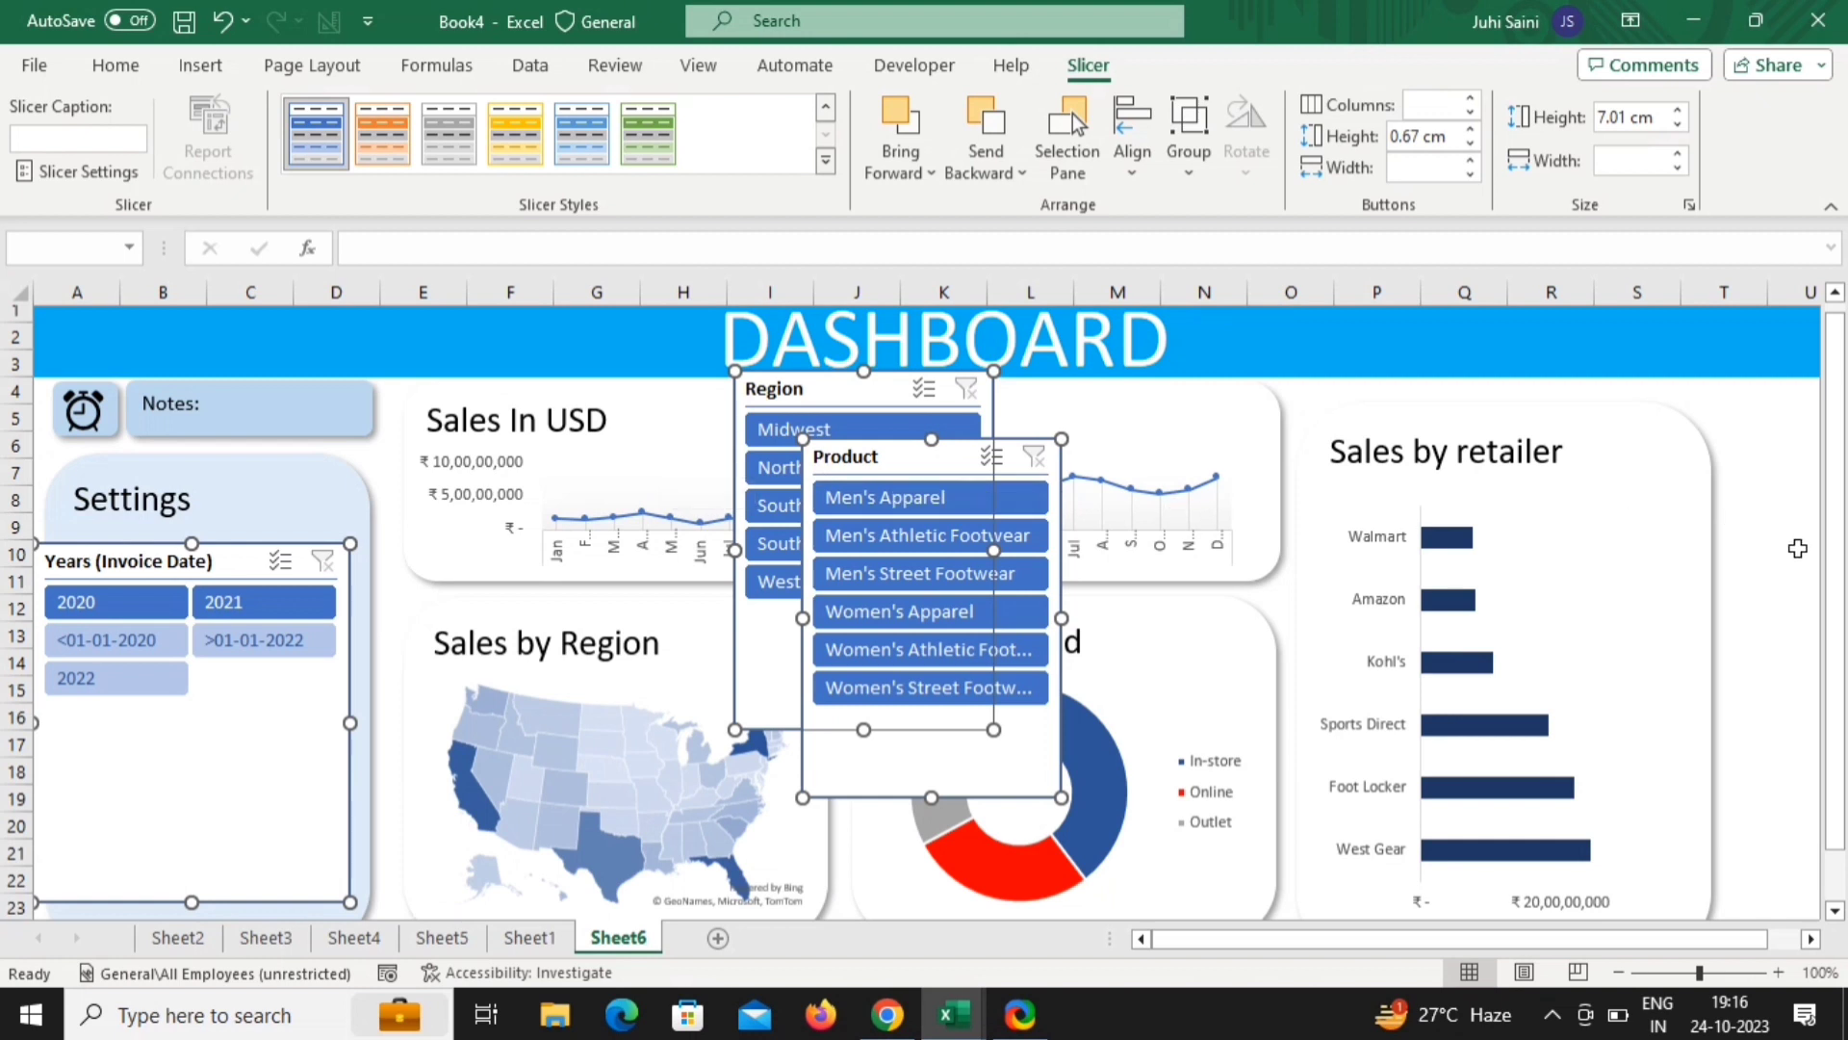
{"action": "left_click", "coordinate": [1787, 577]}
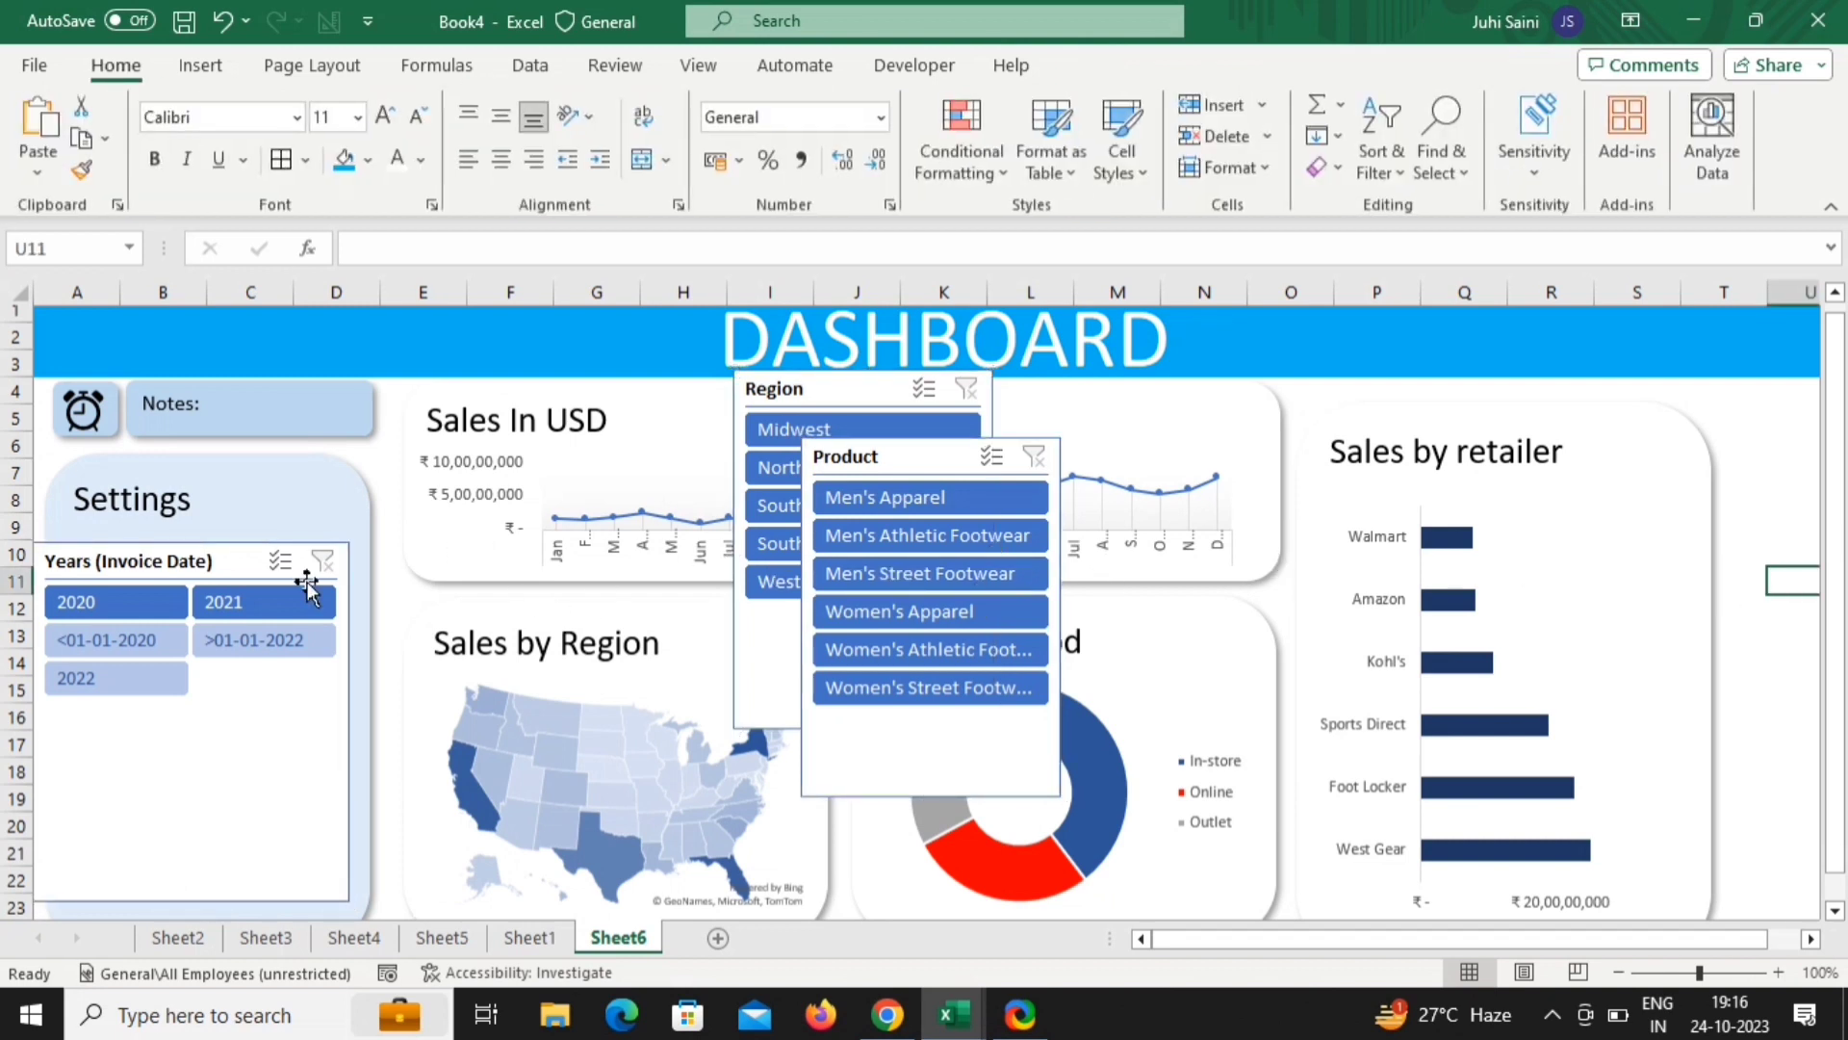
{"action": "left_click", "coordinate": [247, 550]}
{"action": "mouse_move", "coordinate": [247, 550]}
{"action": "left_mouse_down"}
{"action": "mouse_move", "coordinate": [272, 532]}
{"action": "mouse_move", "coordinate": [251, 532]}
{"action": "left_mouse_up"}
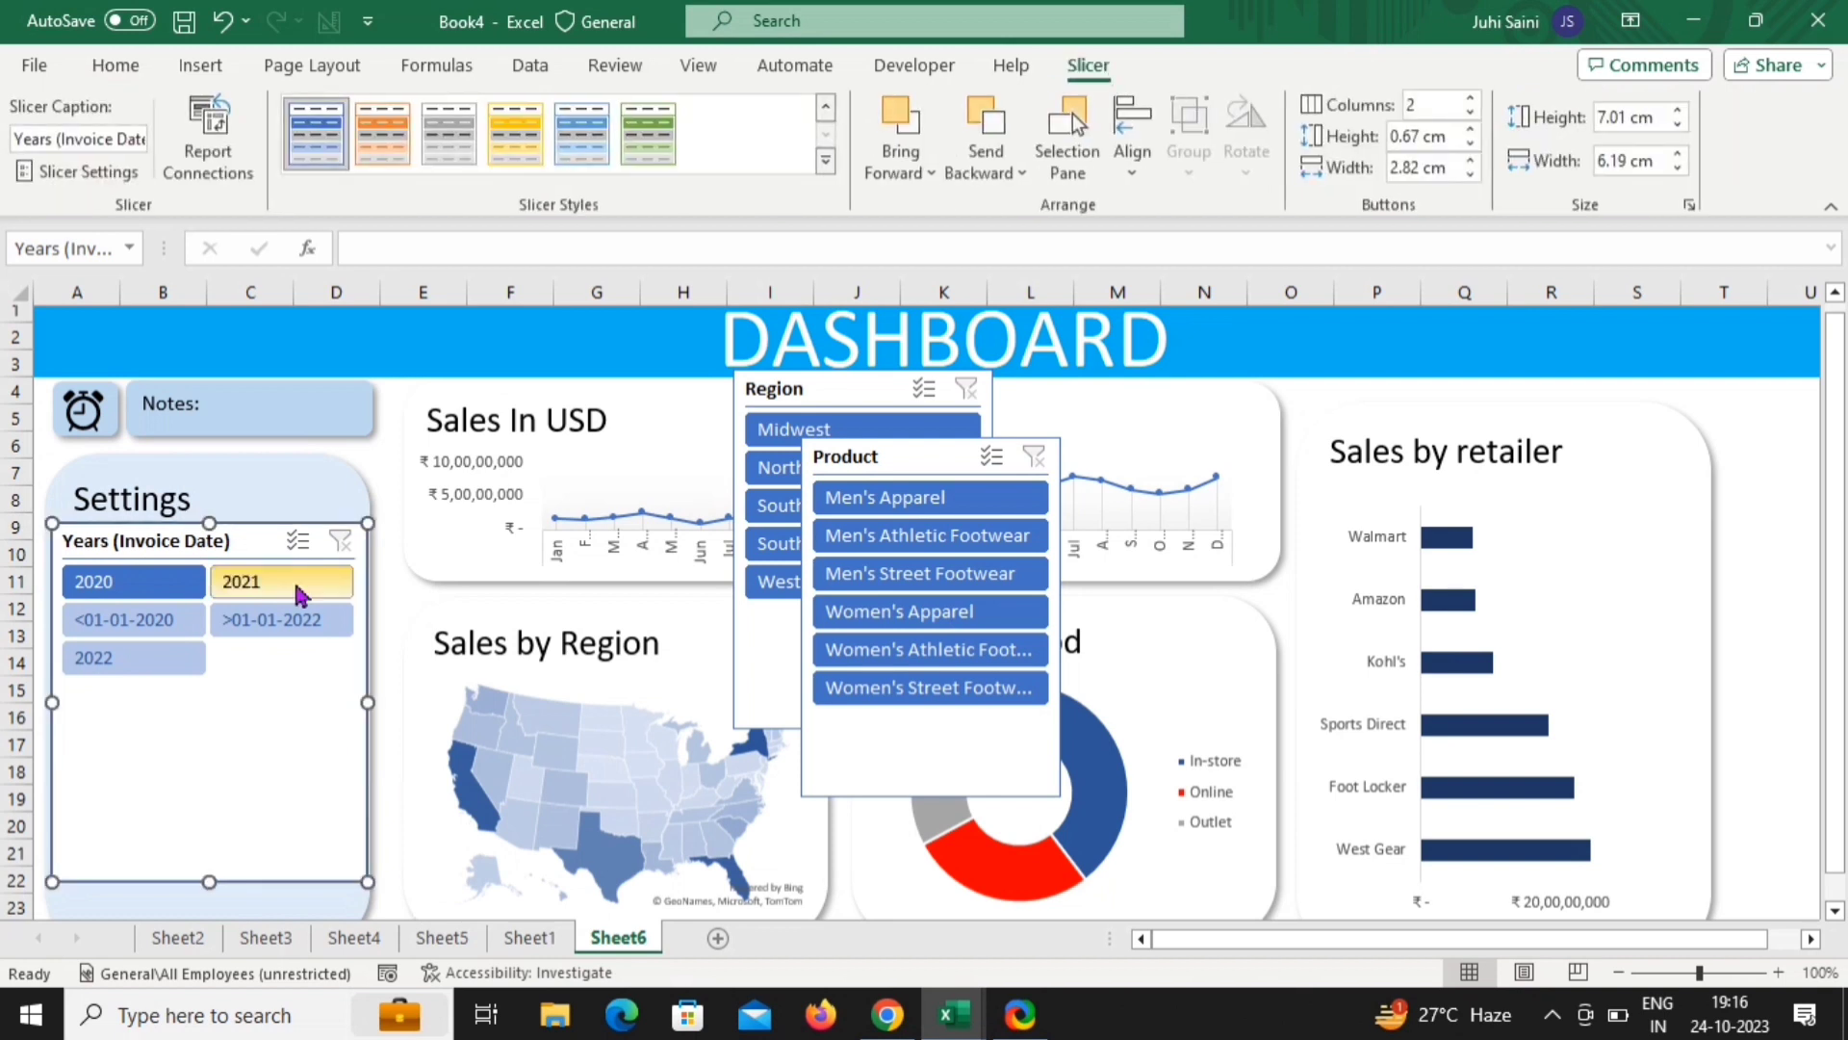
Hide items with no data in the Years slicer's settings
{"action": "right_click", "coordinate": [258, 545]}
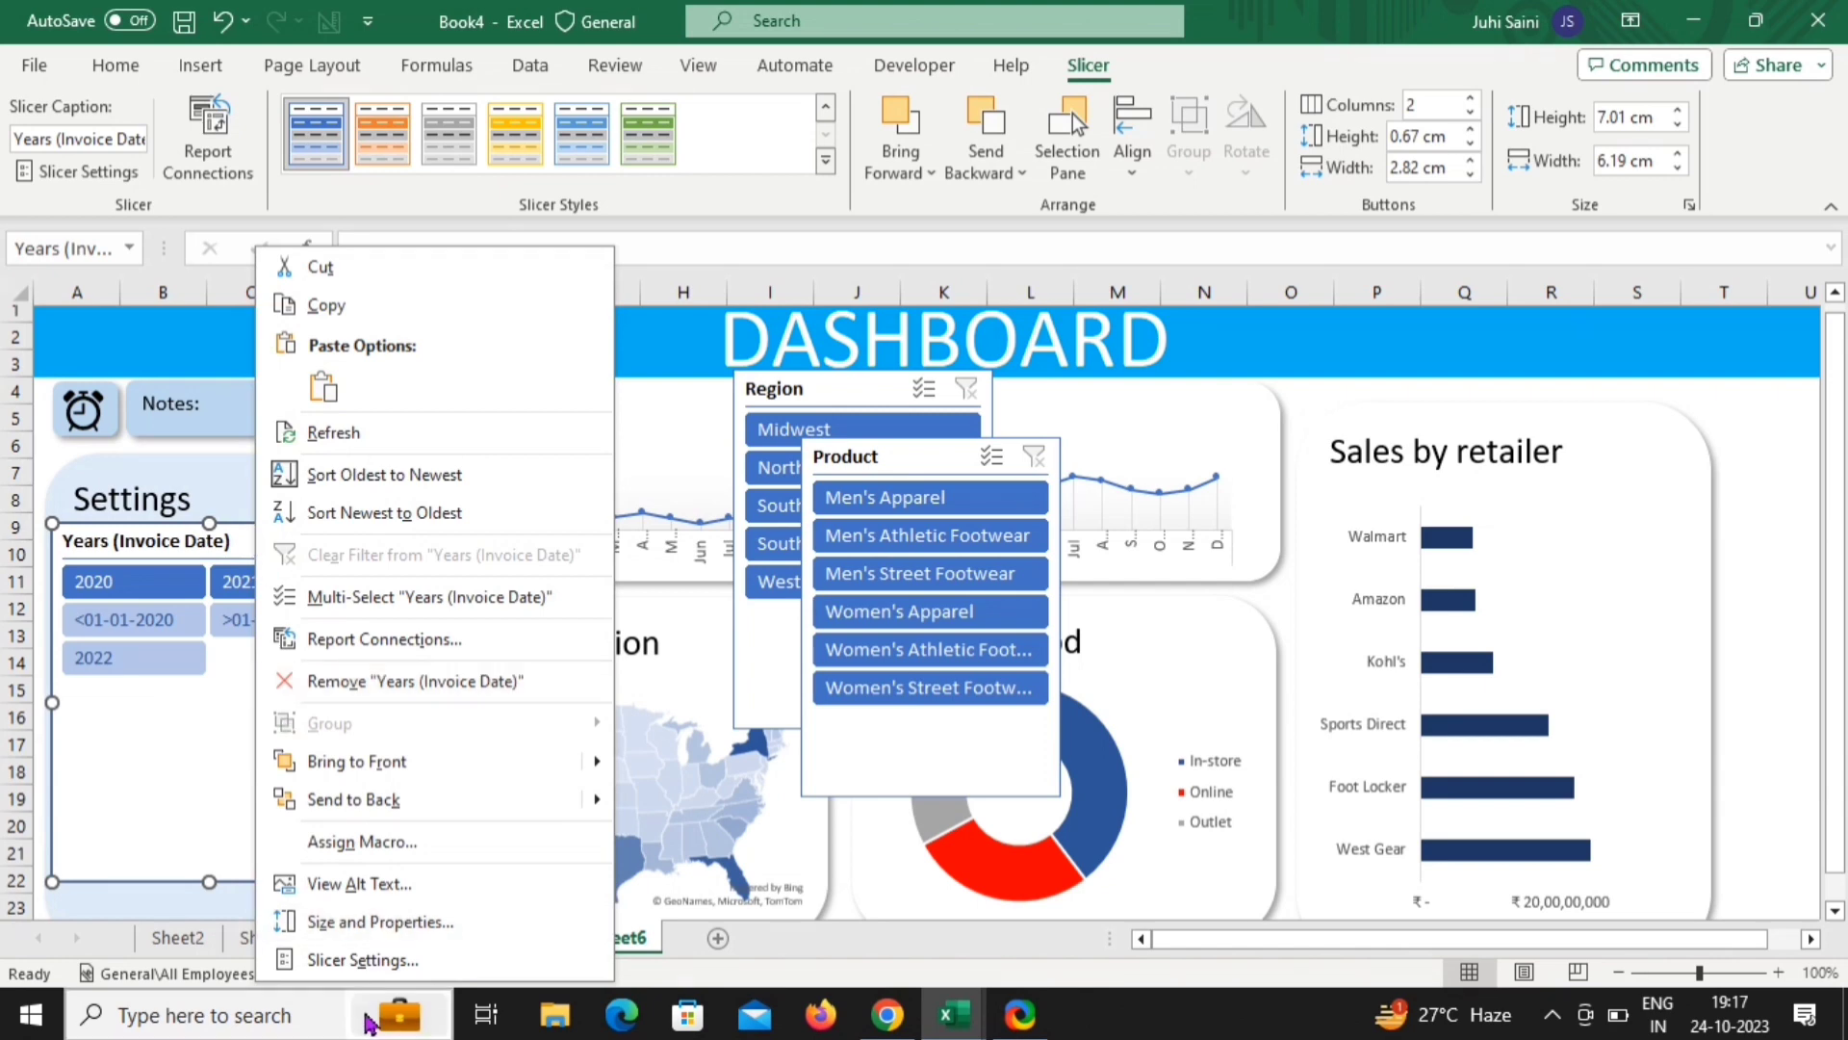
{"action": "left_click", "coordinate": [362, 959]}
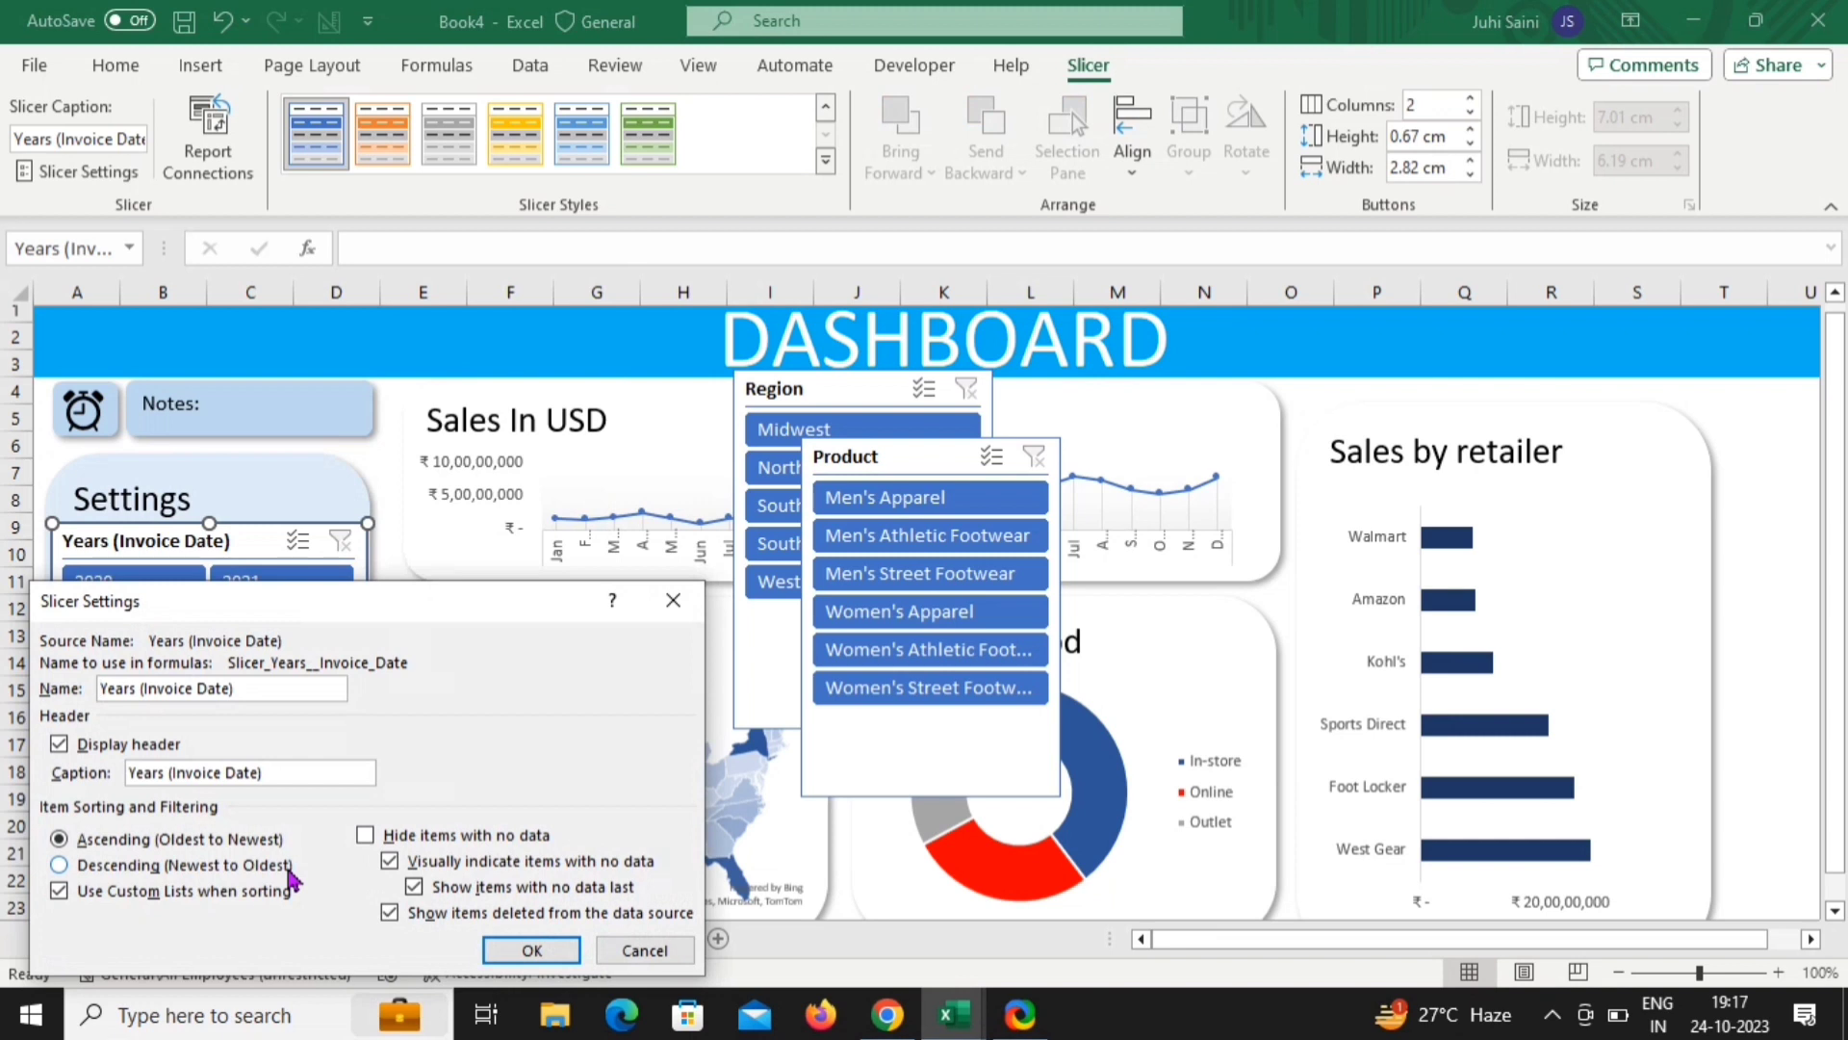
{"action": "left_click", "coordinate": [454, 836]}
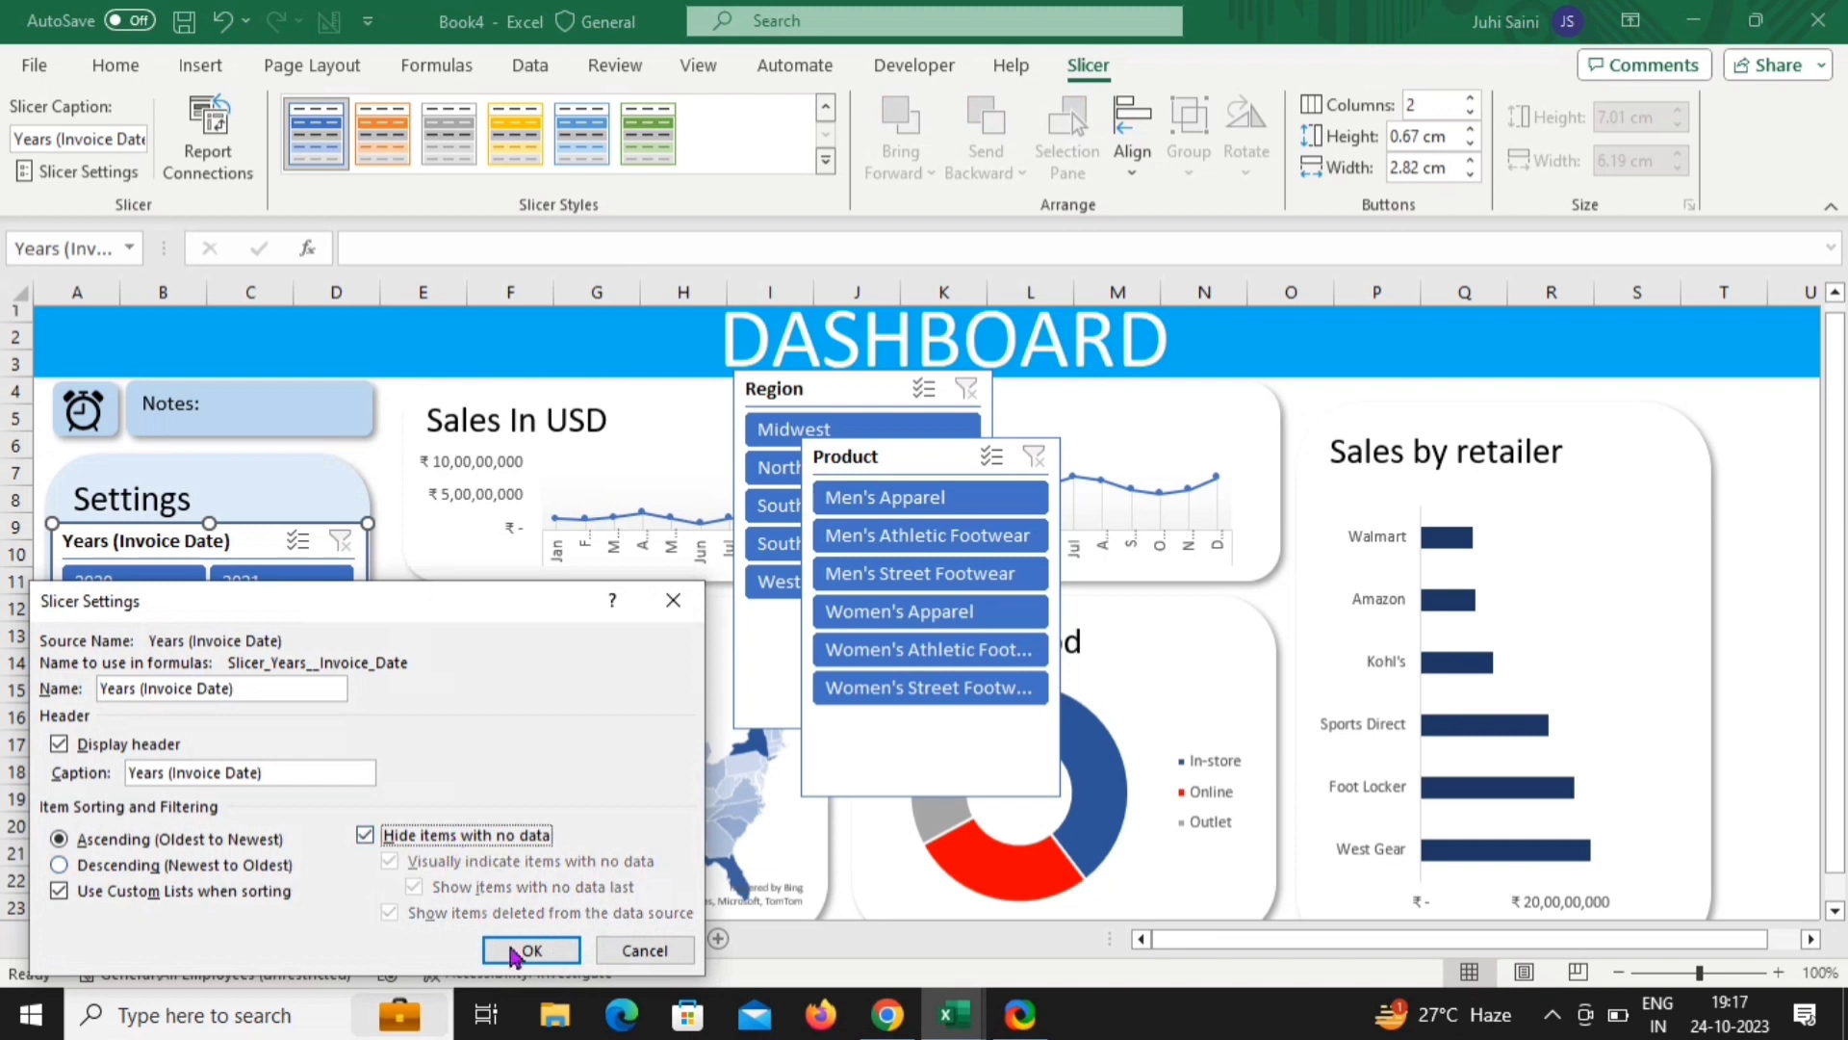
{"action": "left_click", "coordinate": [530, 951]}
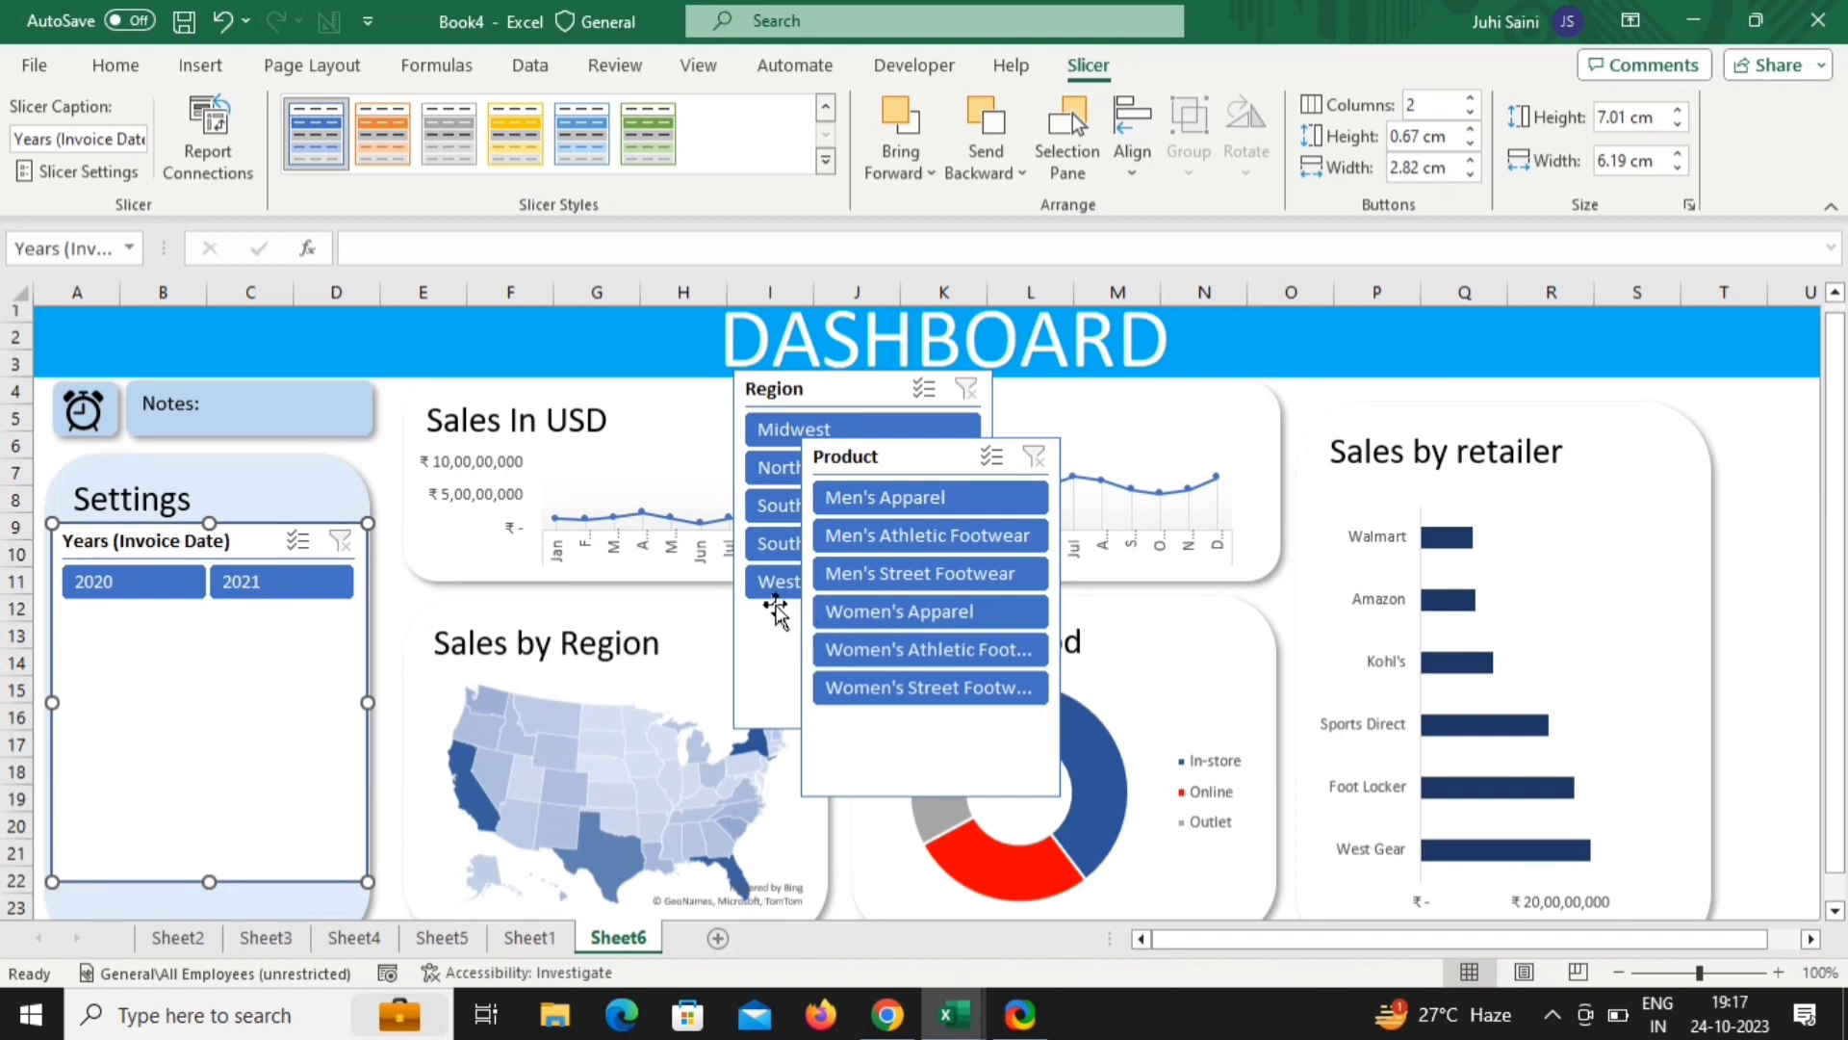
Set the Region slicer's buttons to 2 columns
{"action": "left_click", "coordinate": [776, 612]}
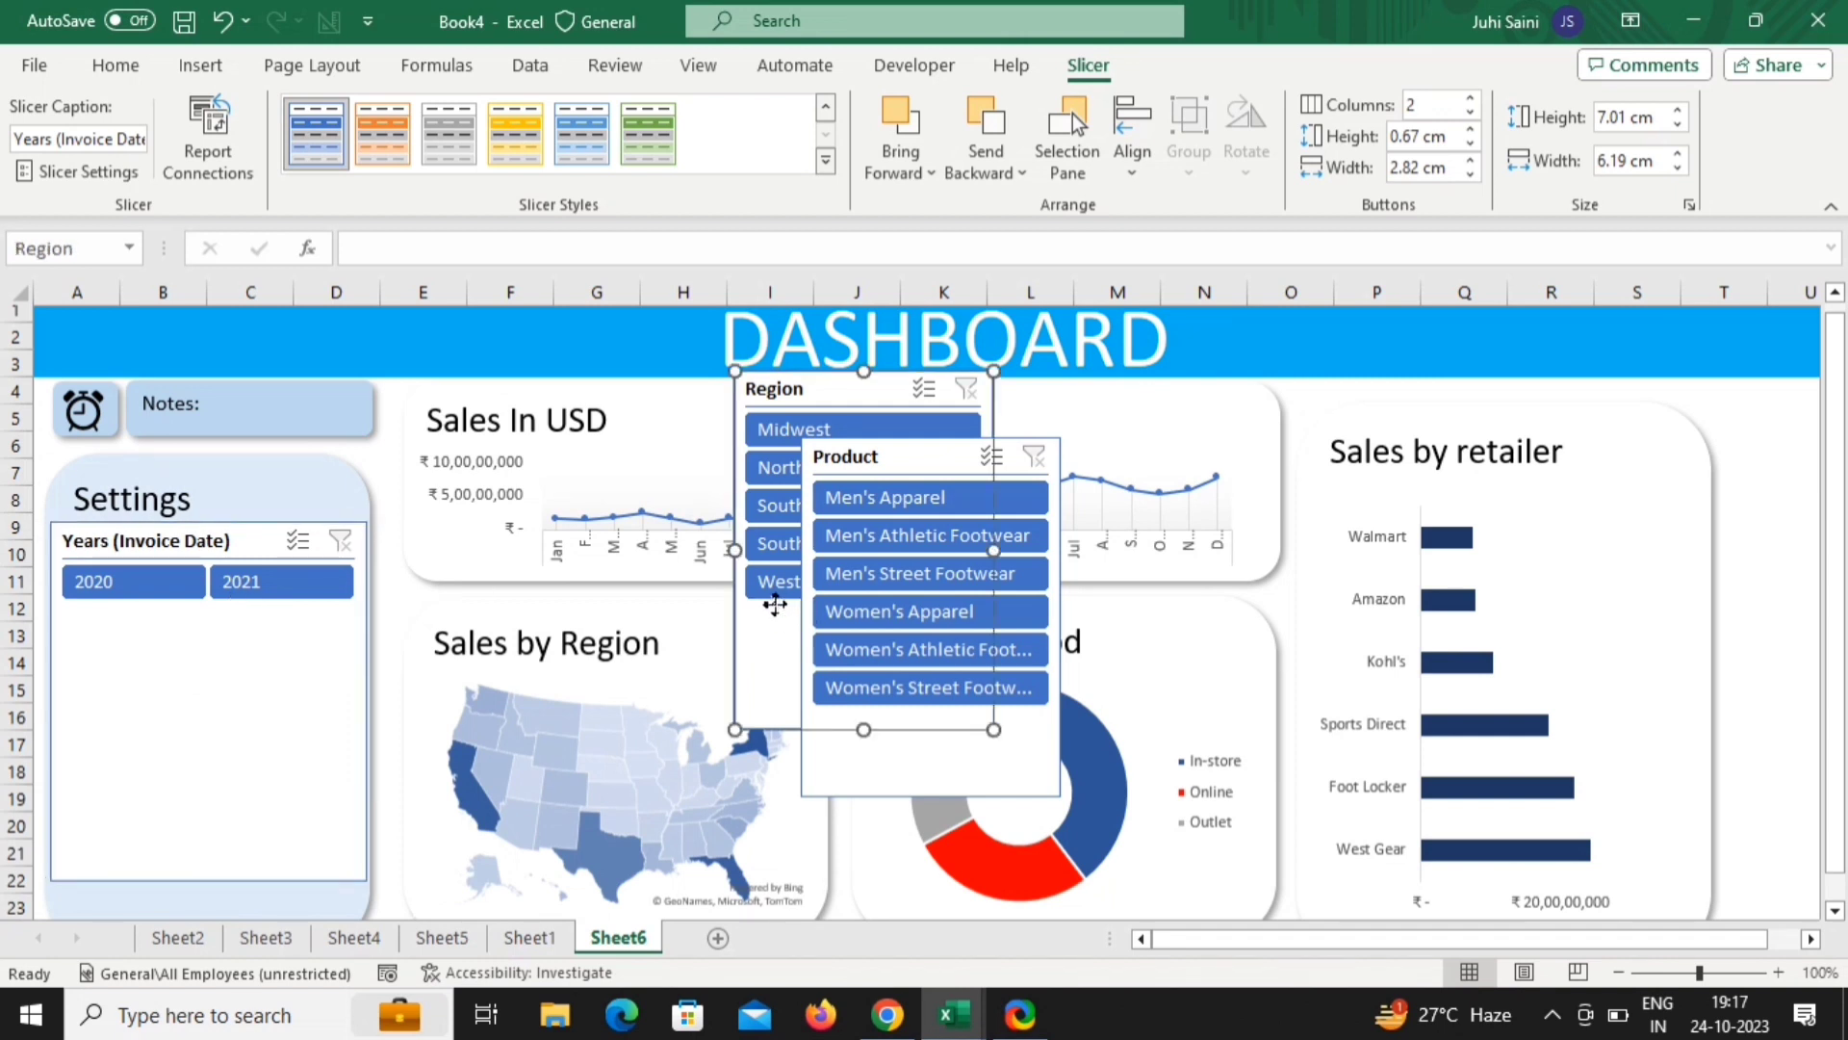
{"action": "left_click", "coordinate": [1431, 107]}
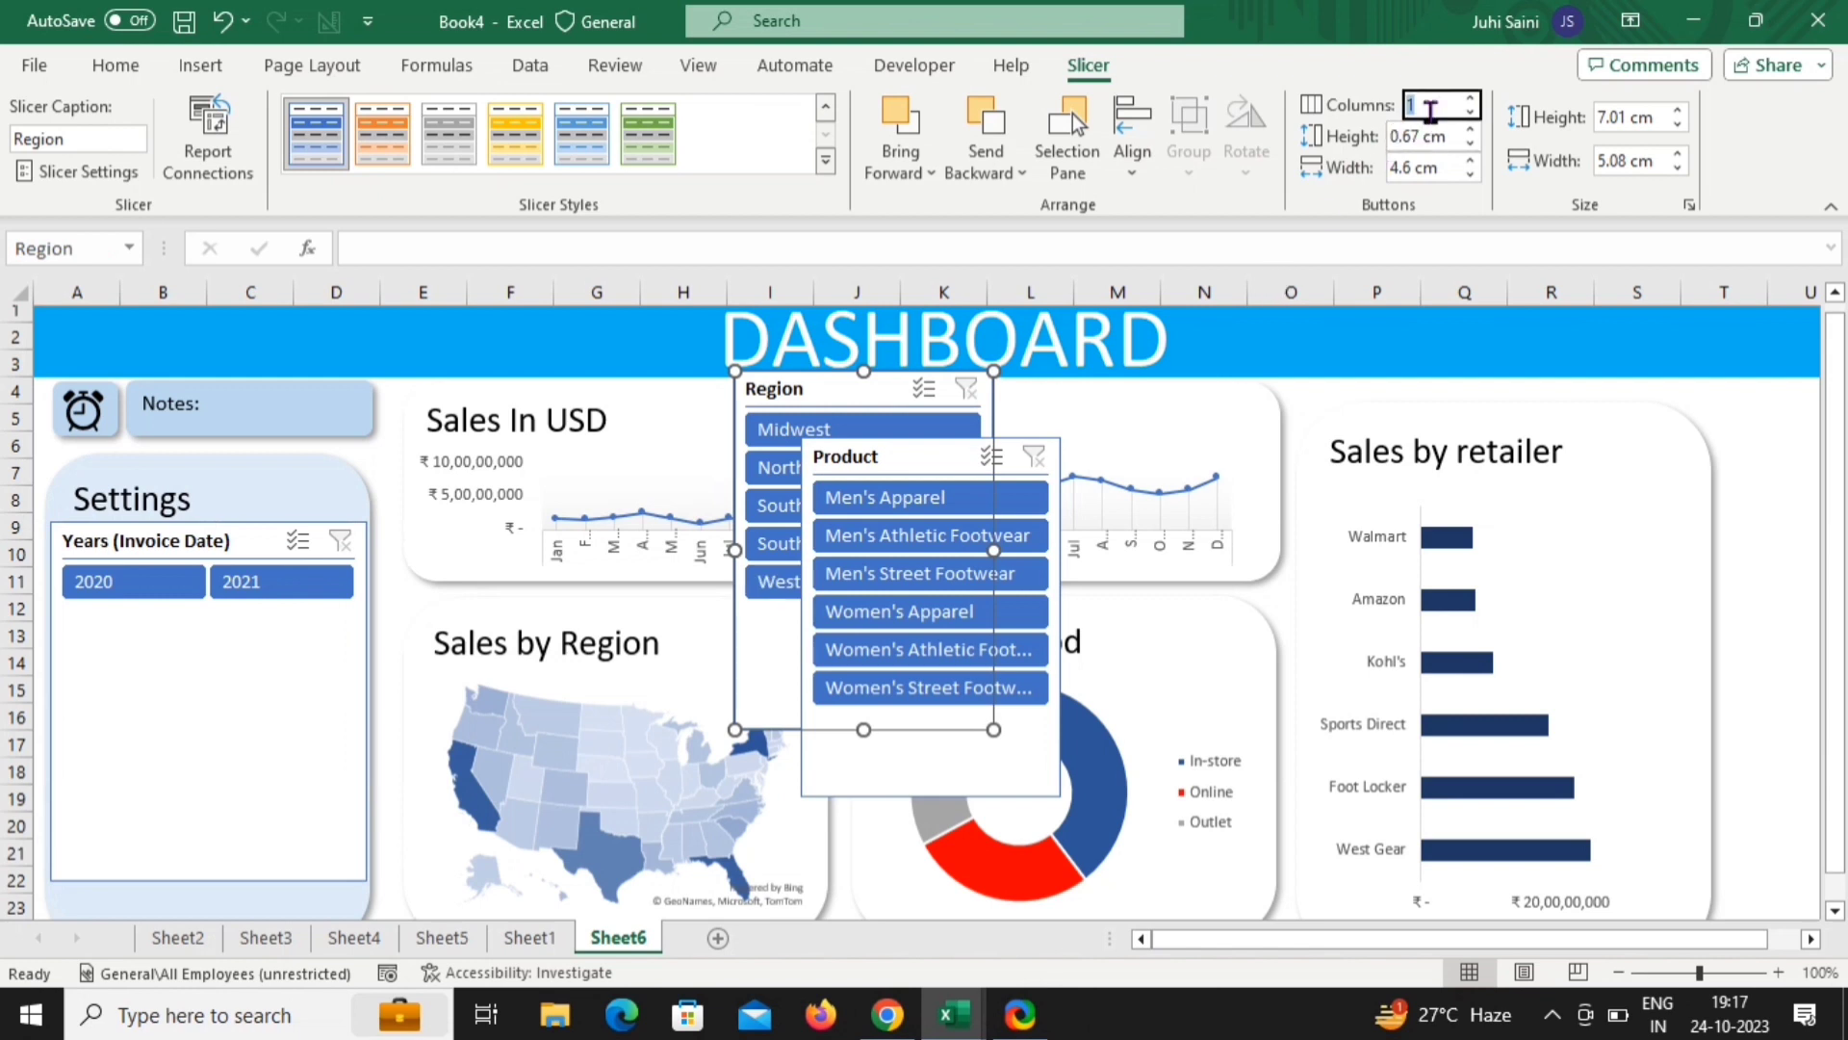
{"action": "type", "text": "2"}
{"action": "key", "text": "Return"}
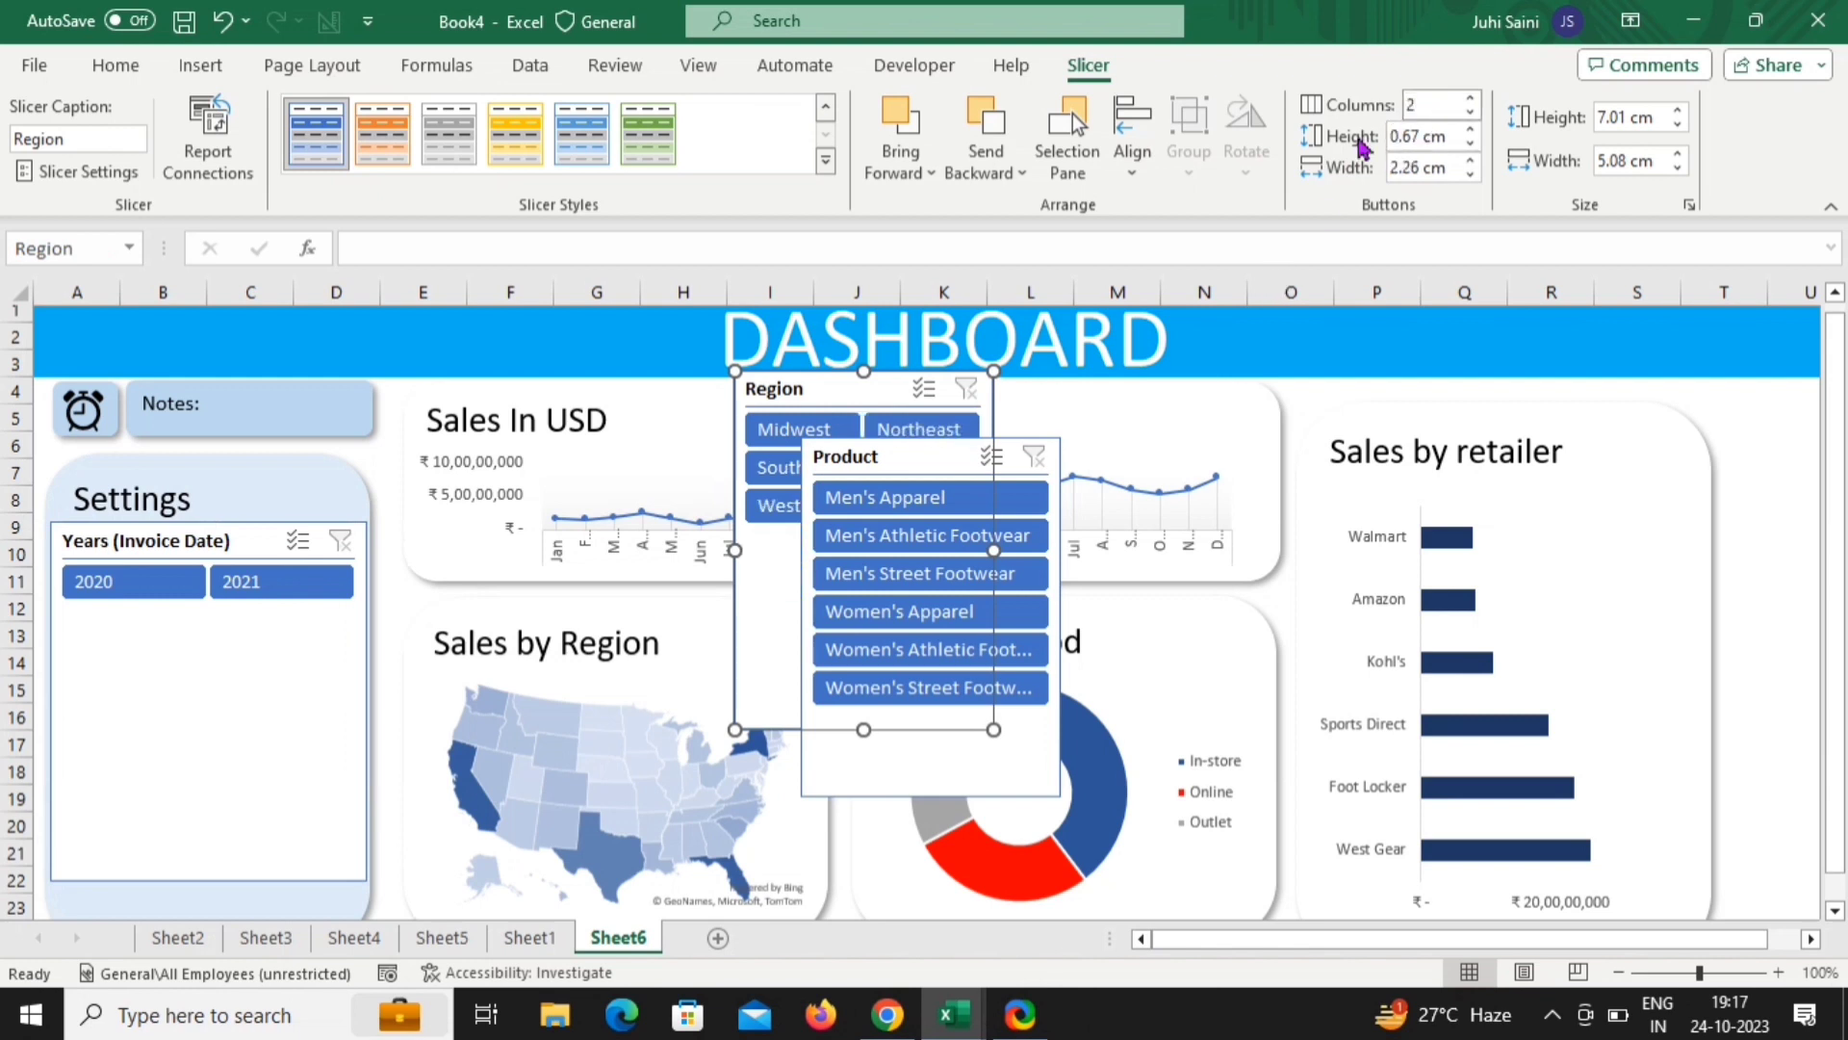
Shorten the Years slicer to about 2.7 cm and place the Region slicer beneath it, widened to about 6.11 cm
{"action": "left_click", "coordinate": [214, 788]}
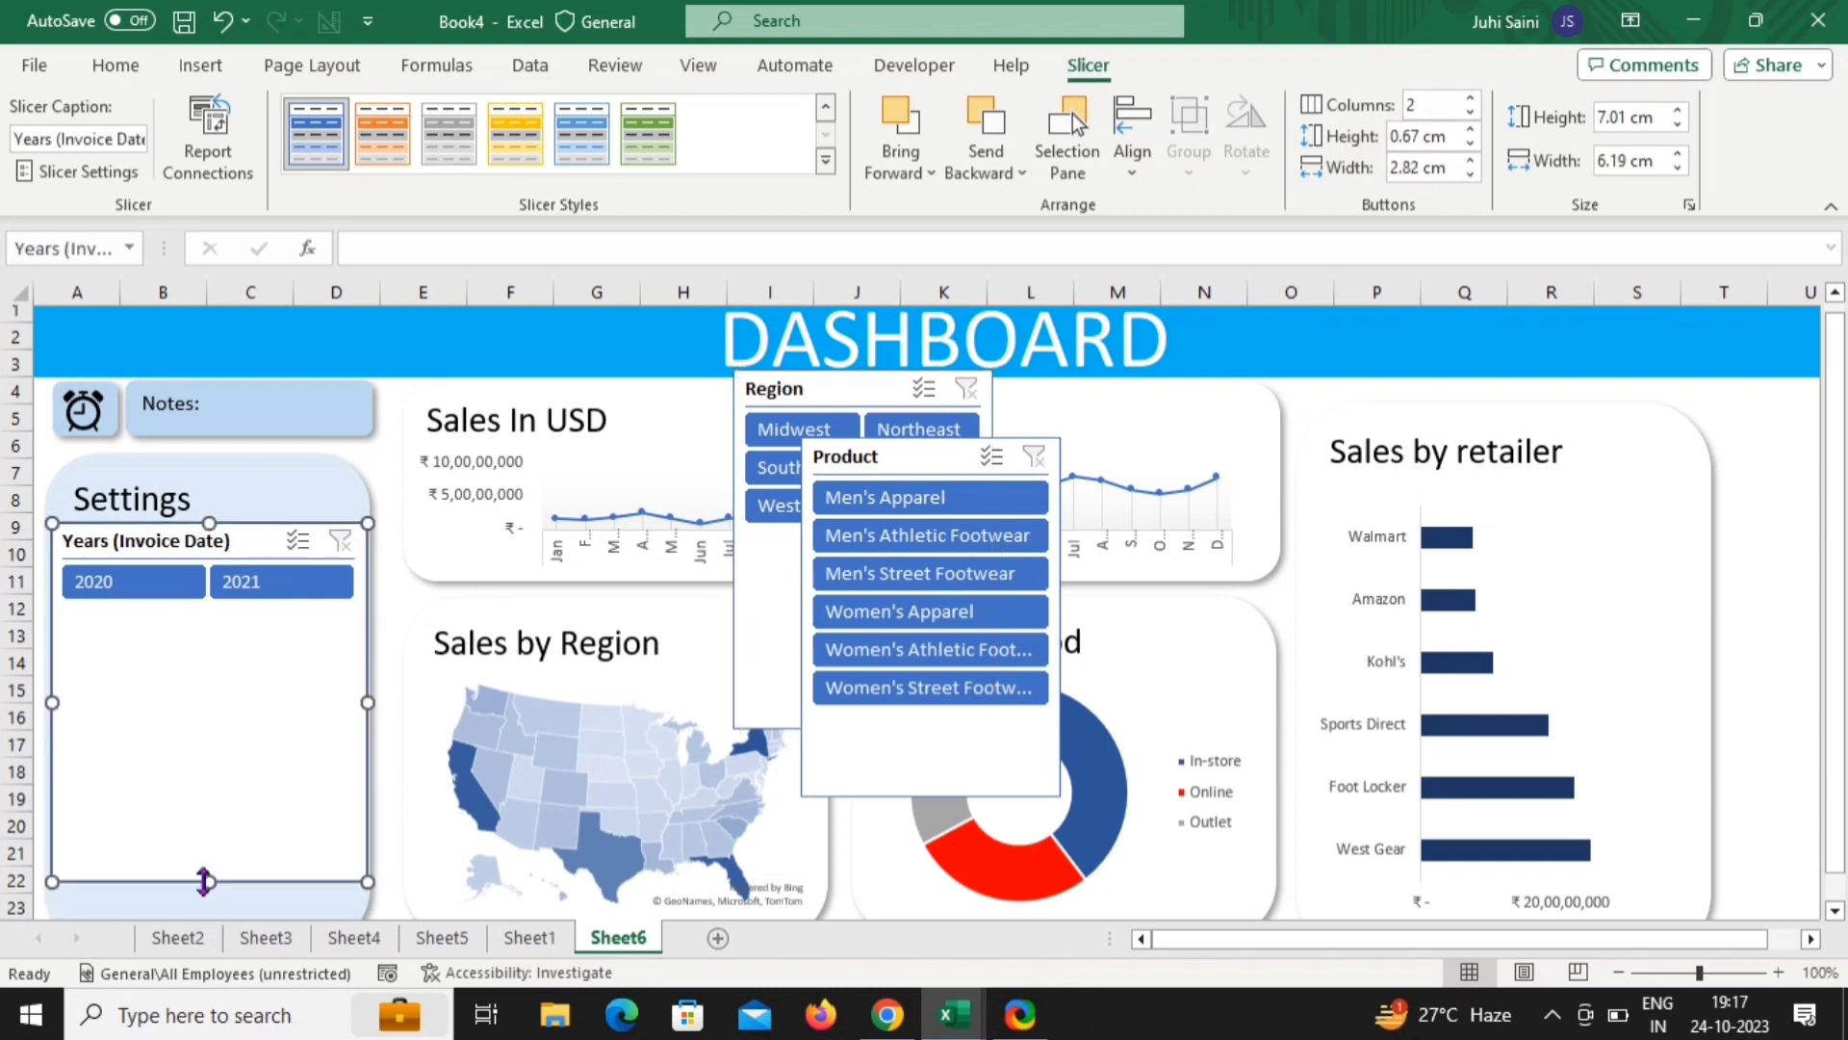
{"action": "left_click_drag", "start_coordinate": [204, 882], "coordinate": [202, 661]}
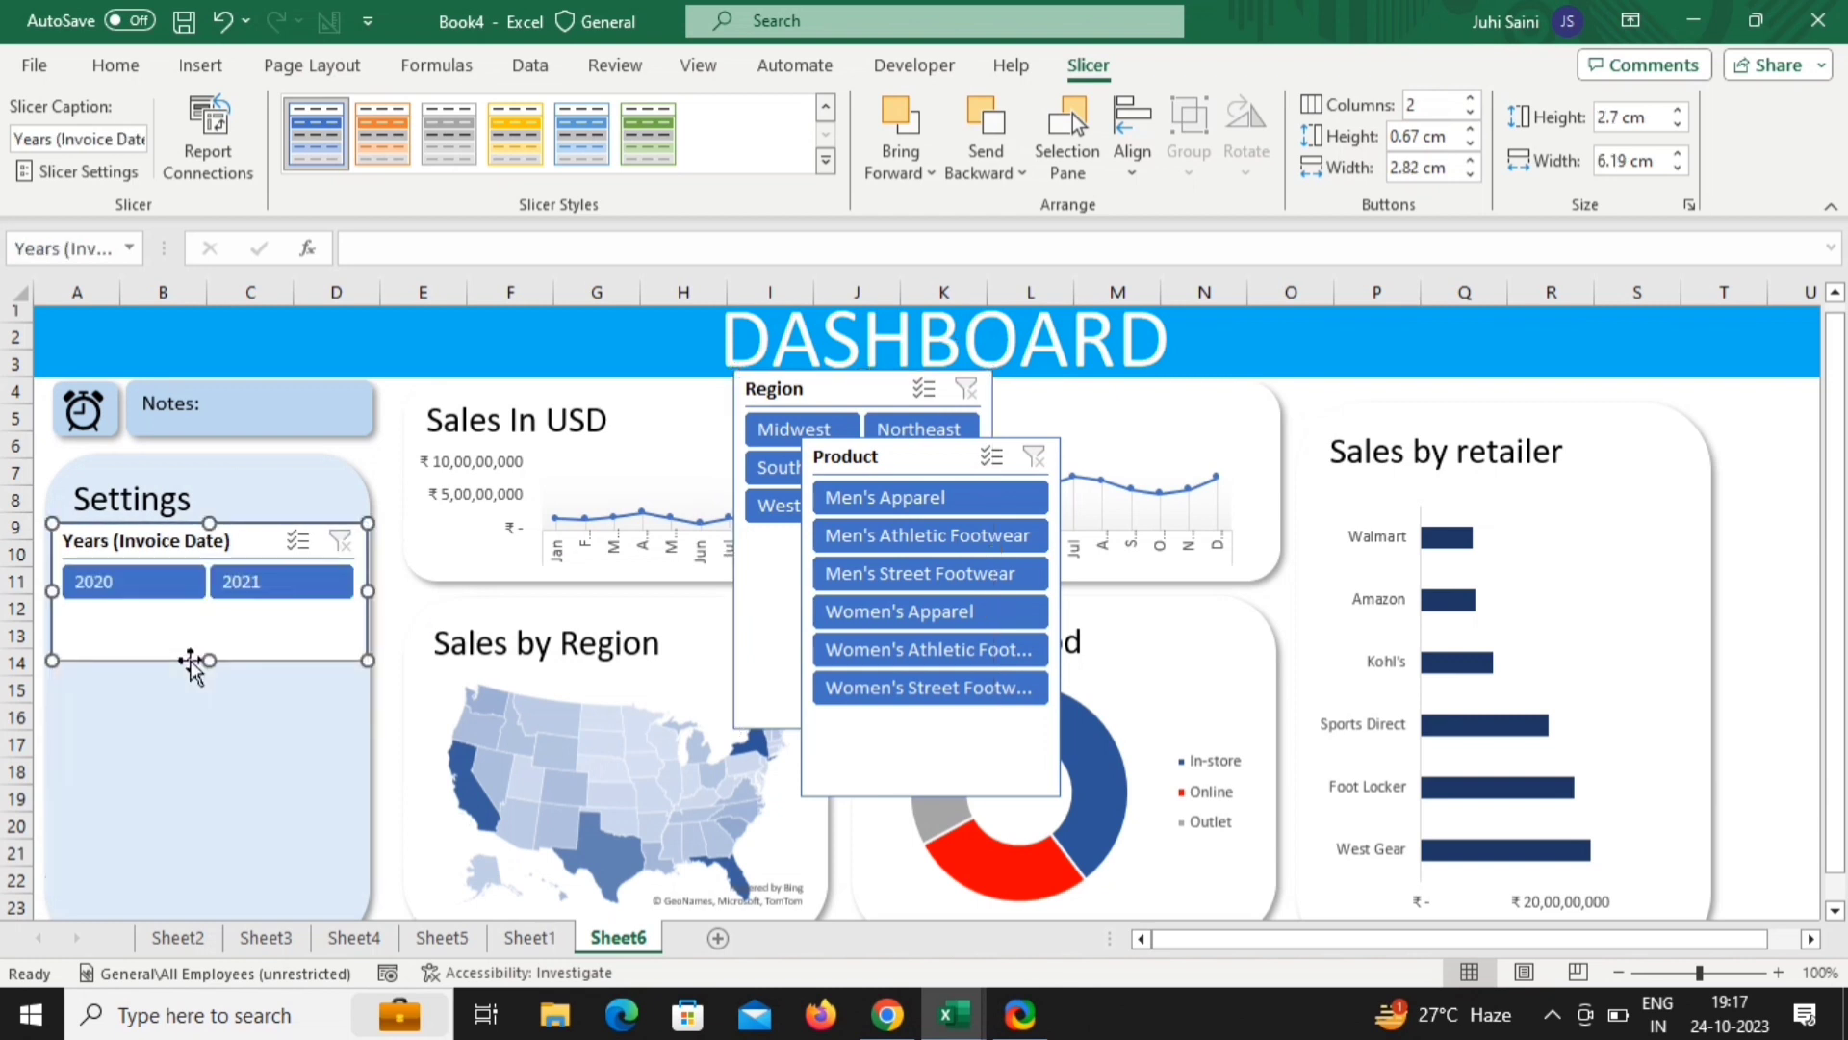
{"action": "left_click_drag", "start_coordinate": [836, 390], "coordinate": [135, 674]}
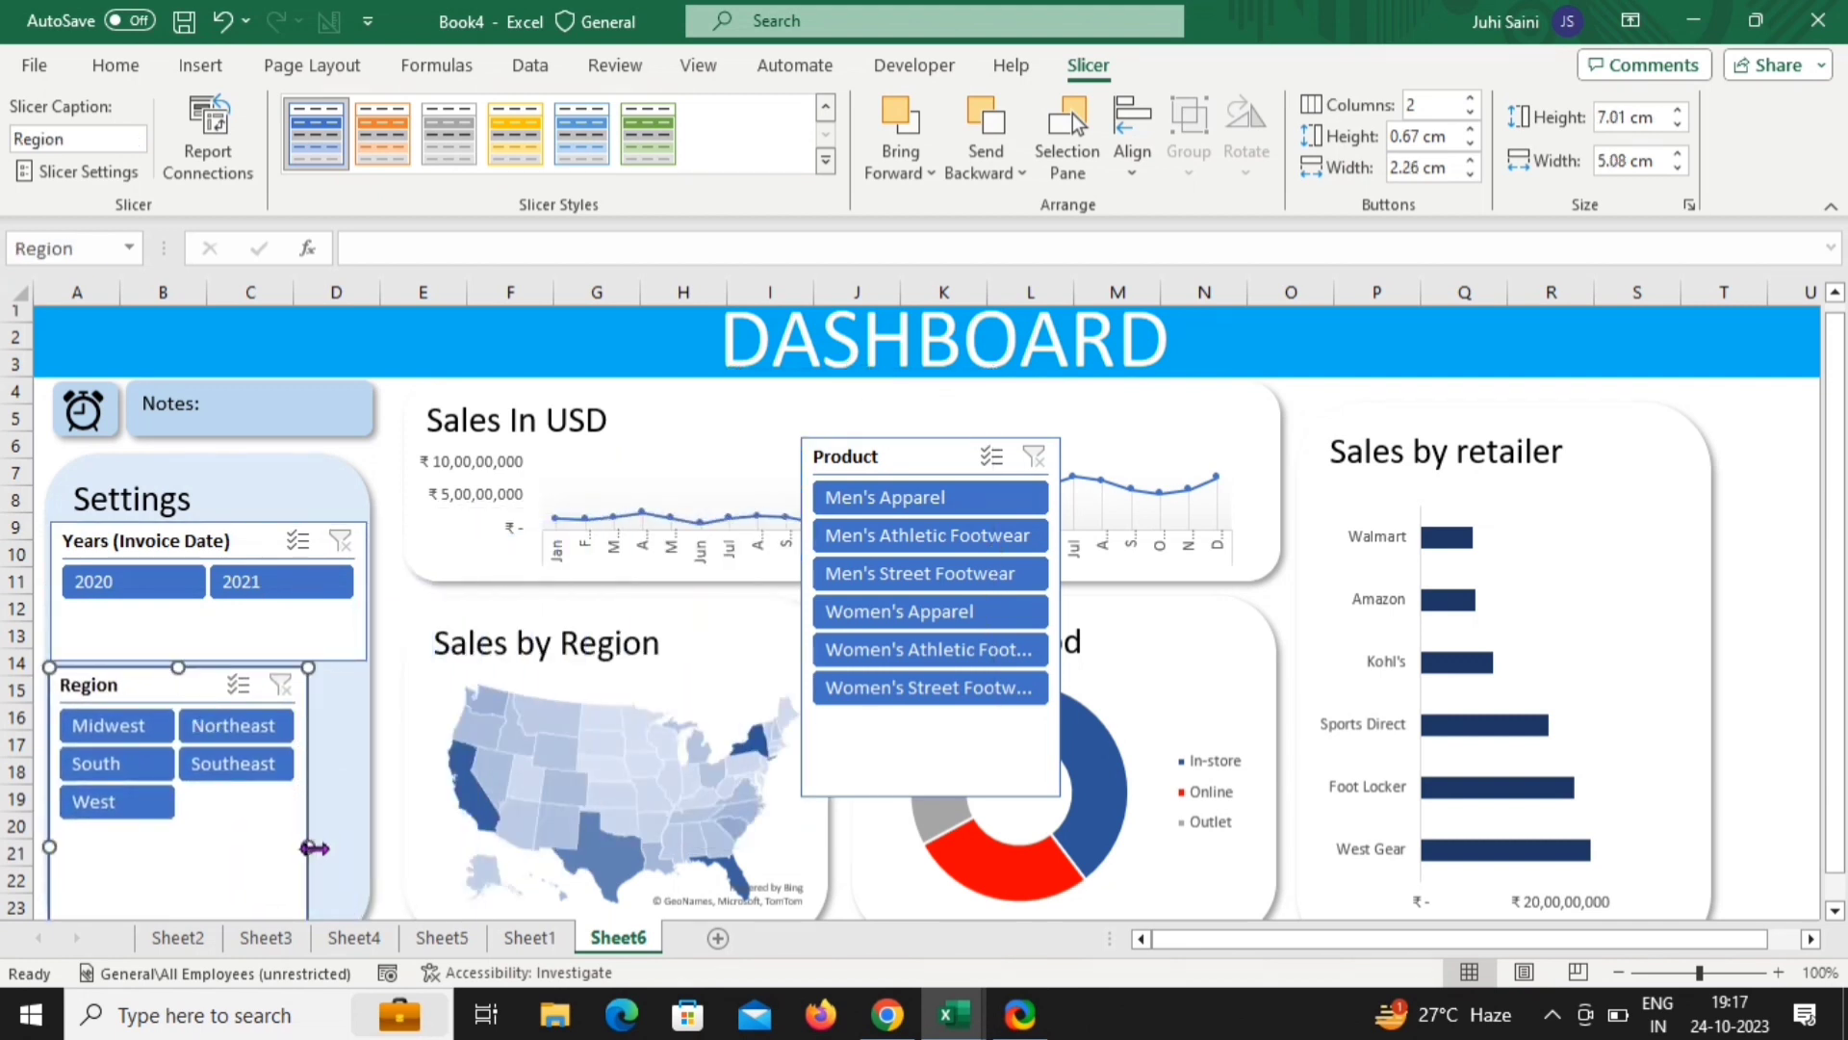
{"action": "left_click_drag", "start_coordinate": [309, 847], "coordinate": [359, 847]}
{"action": "scroll", "coordinate": [495, 867], "scroll_direction": "down", "scroll_amount": 1}
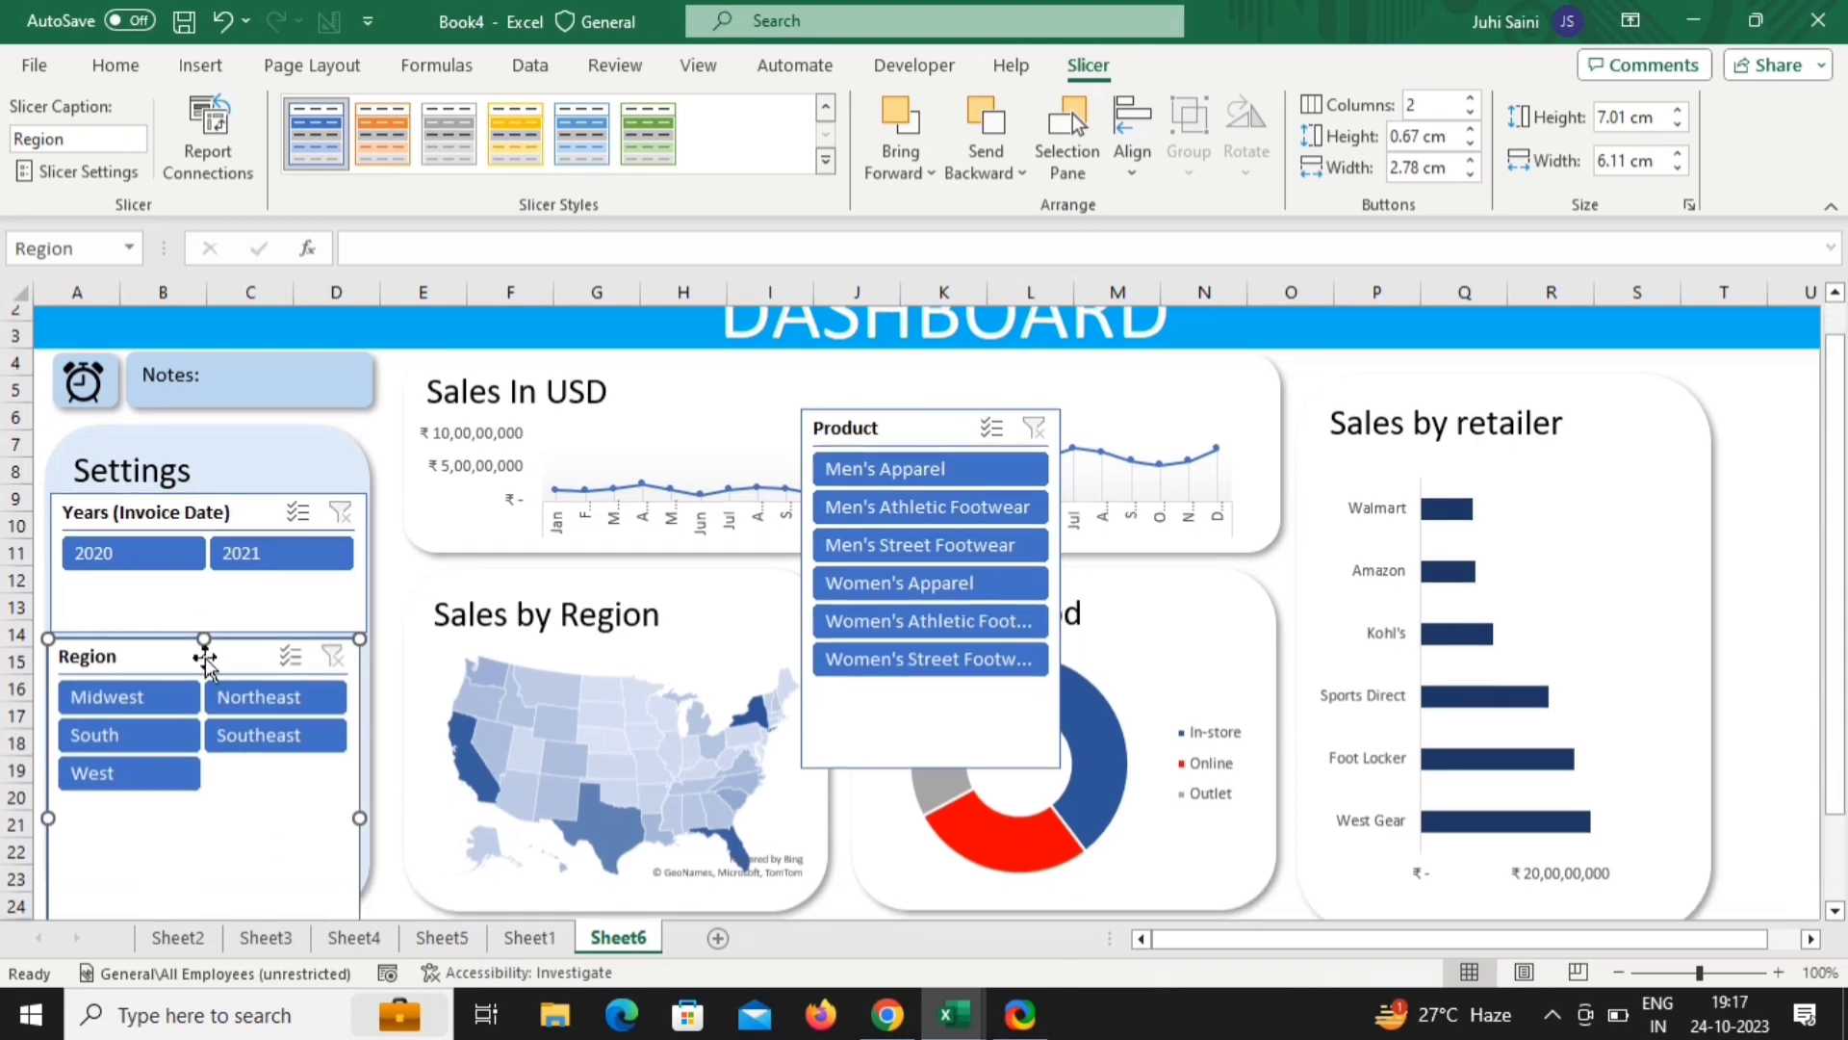
Reduce the Region slicer's height to fit closely around its region buttons
{"action": "left_click", "coordinate": [1771, 748]}
{"action": "key", "text": "ctrl+End"}
{"action": "left_click", "coordinate": [258, 739]}
{"action": "left_click_drag", "start_coordinate": [204, 792], "coordinate": [235, 599]}
Move the Product slicer over to the Settings panel and set its buttons to 2 columns
{"action": "left_click_drag", "start_coordinate": [953, 516], "coordinate": [346, 512]}
{"action": "left_click", "coordinate": [1088, 66]}
{"action": "left_click", "coordinate": [1441, 106]}
{"action": "type", "text": "2"}
{"action": "key", "text": "Return"}
Tighten the Years and Region slicers upward and fit the Product slicer below them, about 6.06 cm wide, inside the Settings panel
{"action": "scroll", "coordinate": [128, 416], "scroll_direction": "up", "scroll_amount": 2}
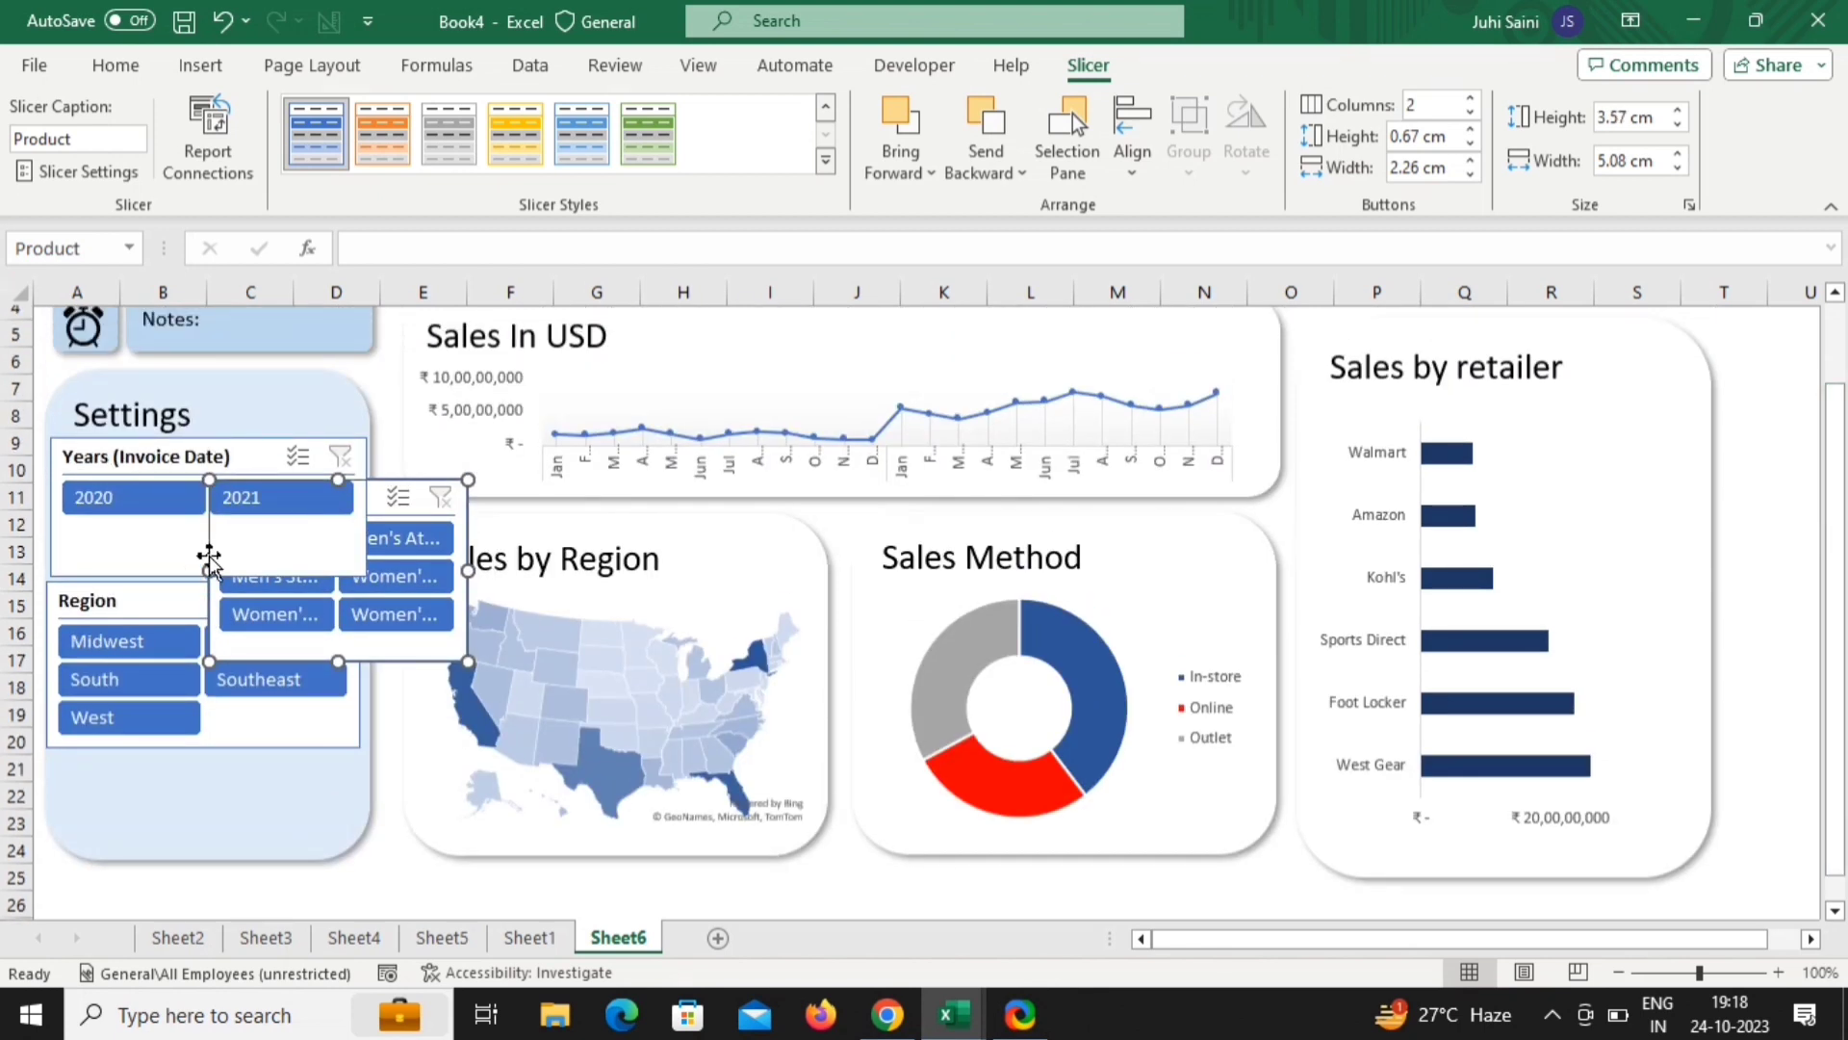
{"action": "left_click", "coordinate": [206, 528]}
{"action": "left_click_drag", "start_coordinate": [154, 610], "coordinate": [157, 561]}
{"action": "left_click_drag", "start_coordinate": [413, 648], "coordinate": [359, 793]}
{"action": "left_click_drag", "start_coordinate": [205, 884], "coordinate": [211, 847]}
Move the three stacked slicers slightly upward and extend the Product slicer to show all its buttons
{"action": "left_click_drag", "start_coordinate": [218, 440], "coordinate": [219, 429]}
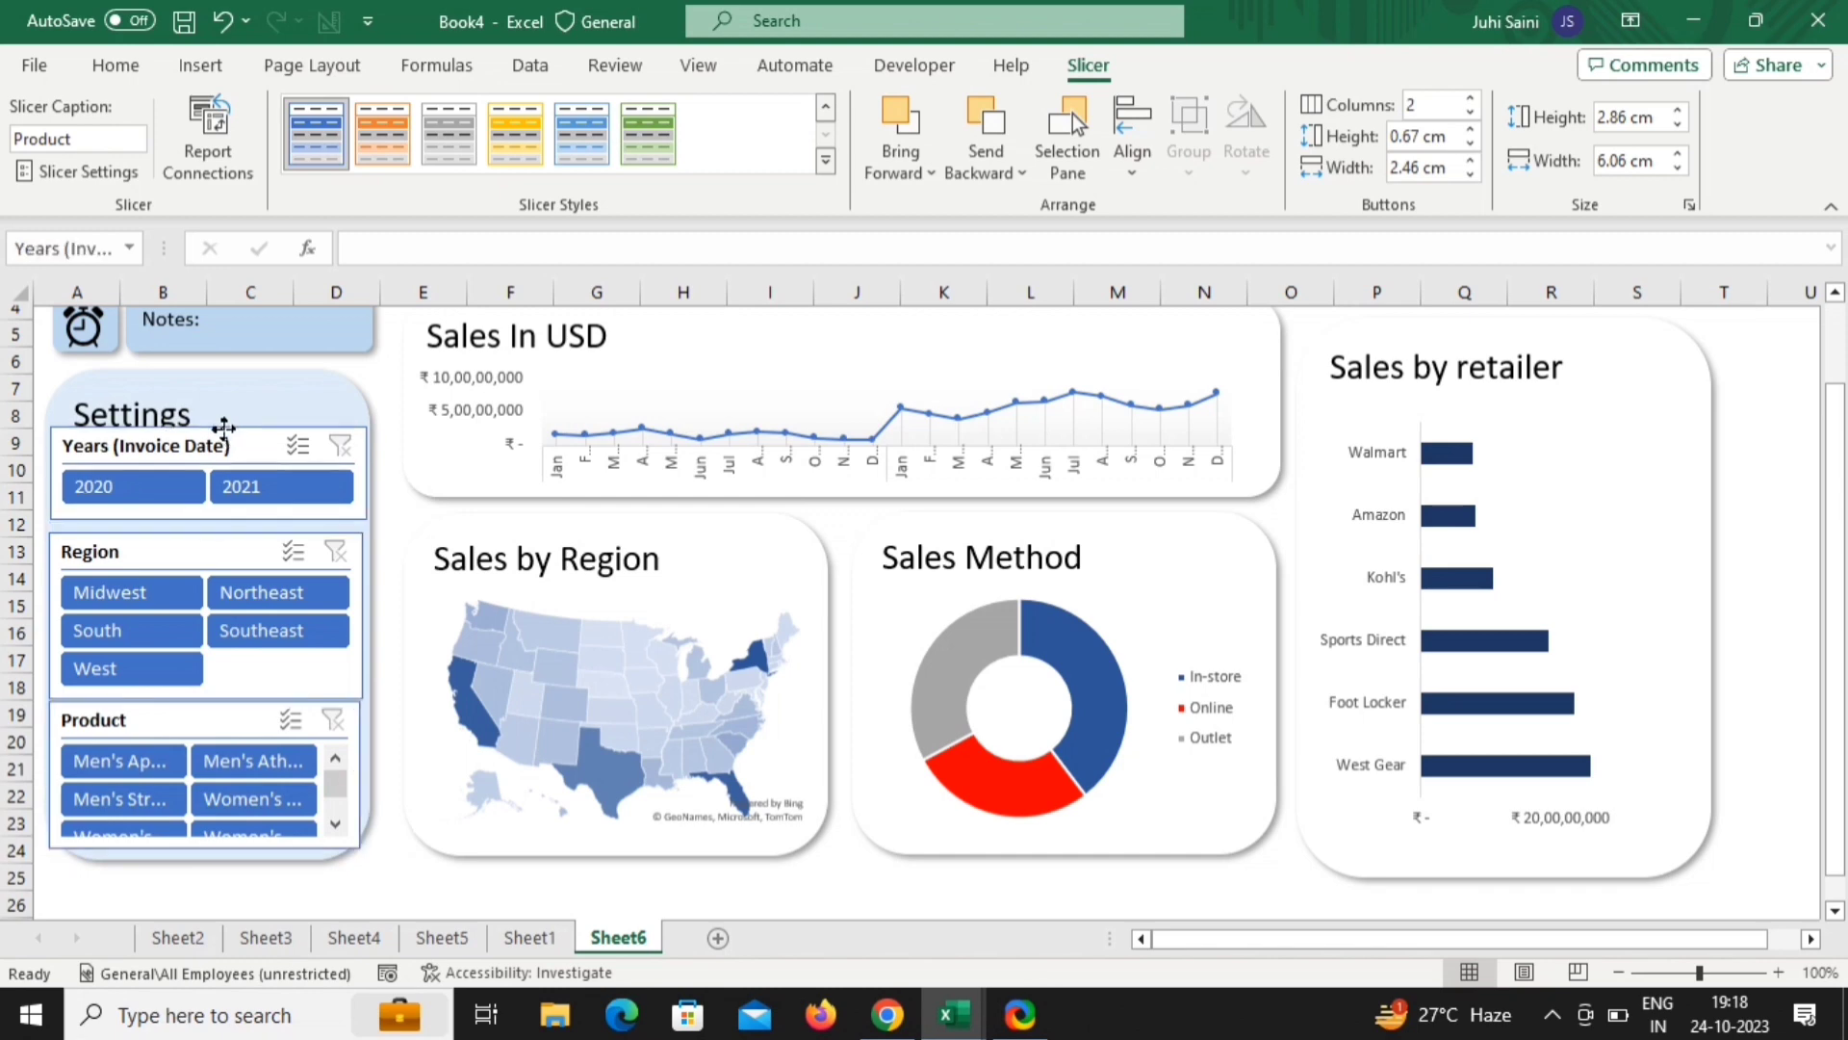
{"action": "left_click_drag", "start_coordinate": [145, 563], "coordinate": [145, 552]}
{"action": "left_click_drag", "start_coordinate": [214, 710], "coordinate": [215, 693]}
{"action": "left_click_drag", "start_coordinate": [205, 831], "coordinate": [202, 851]}
{"action": "left_click", "coordinate": [859, 902]}
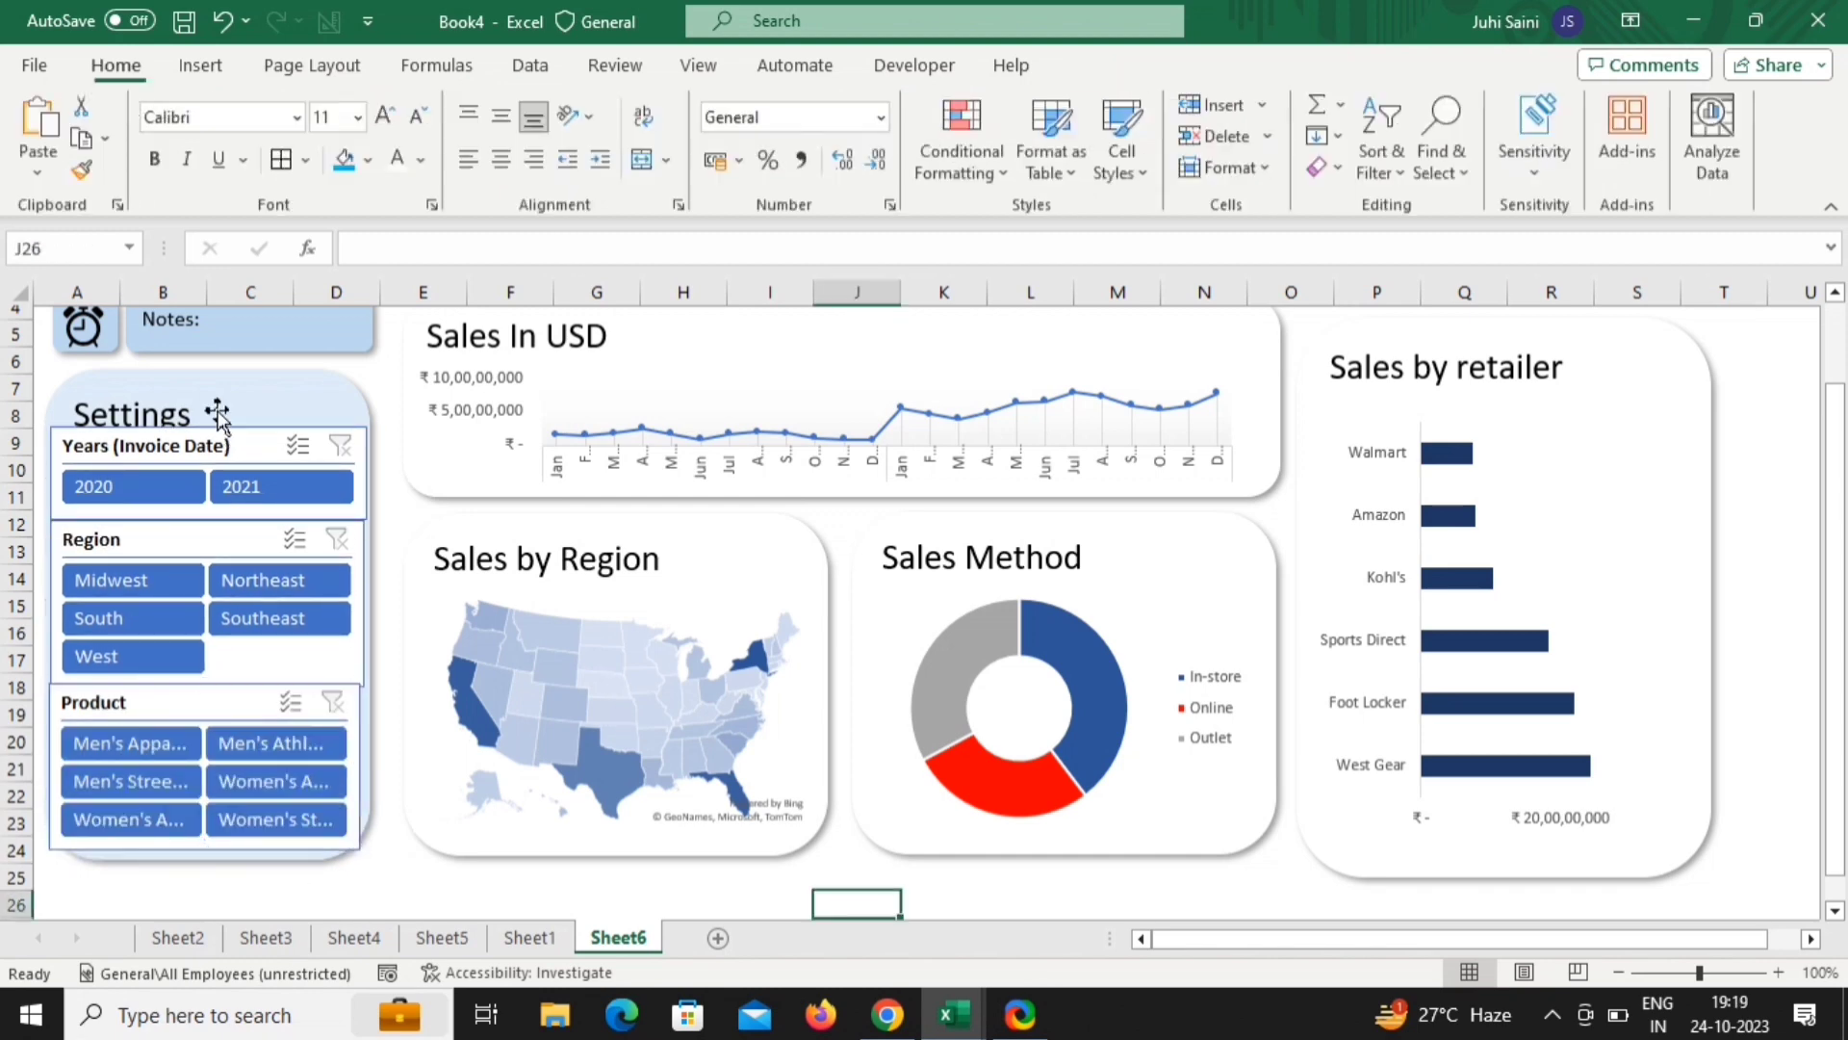
Fill the Settings panel behind the slicers with white
{"action": "left_click", "coordinate": [219, 415]}
{"action": "left_click", "coordinate": [1136, 66]}
{"action": "left_click", "coordinate": [695, 107]}
{"action": "right_click", "coordinate": [250, 448]}
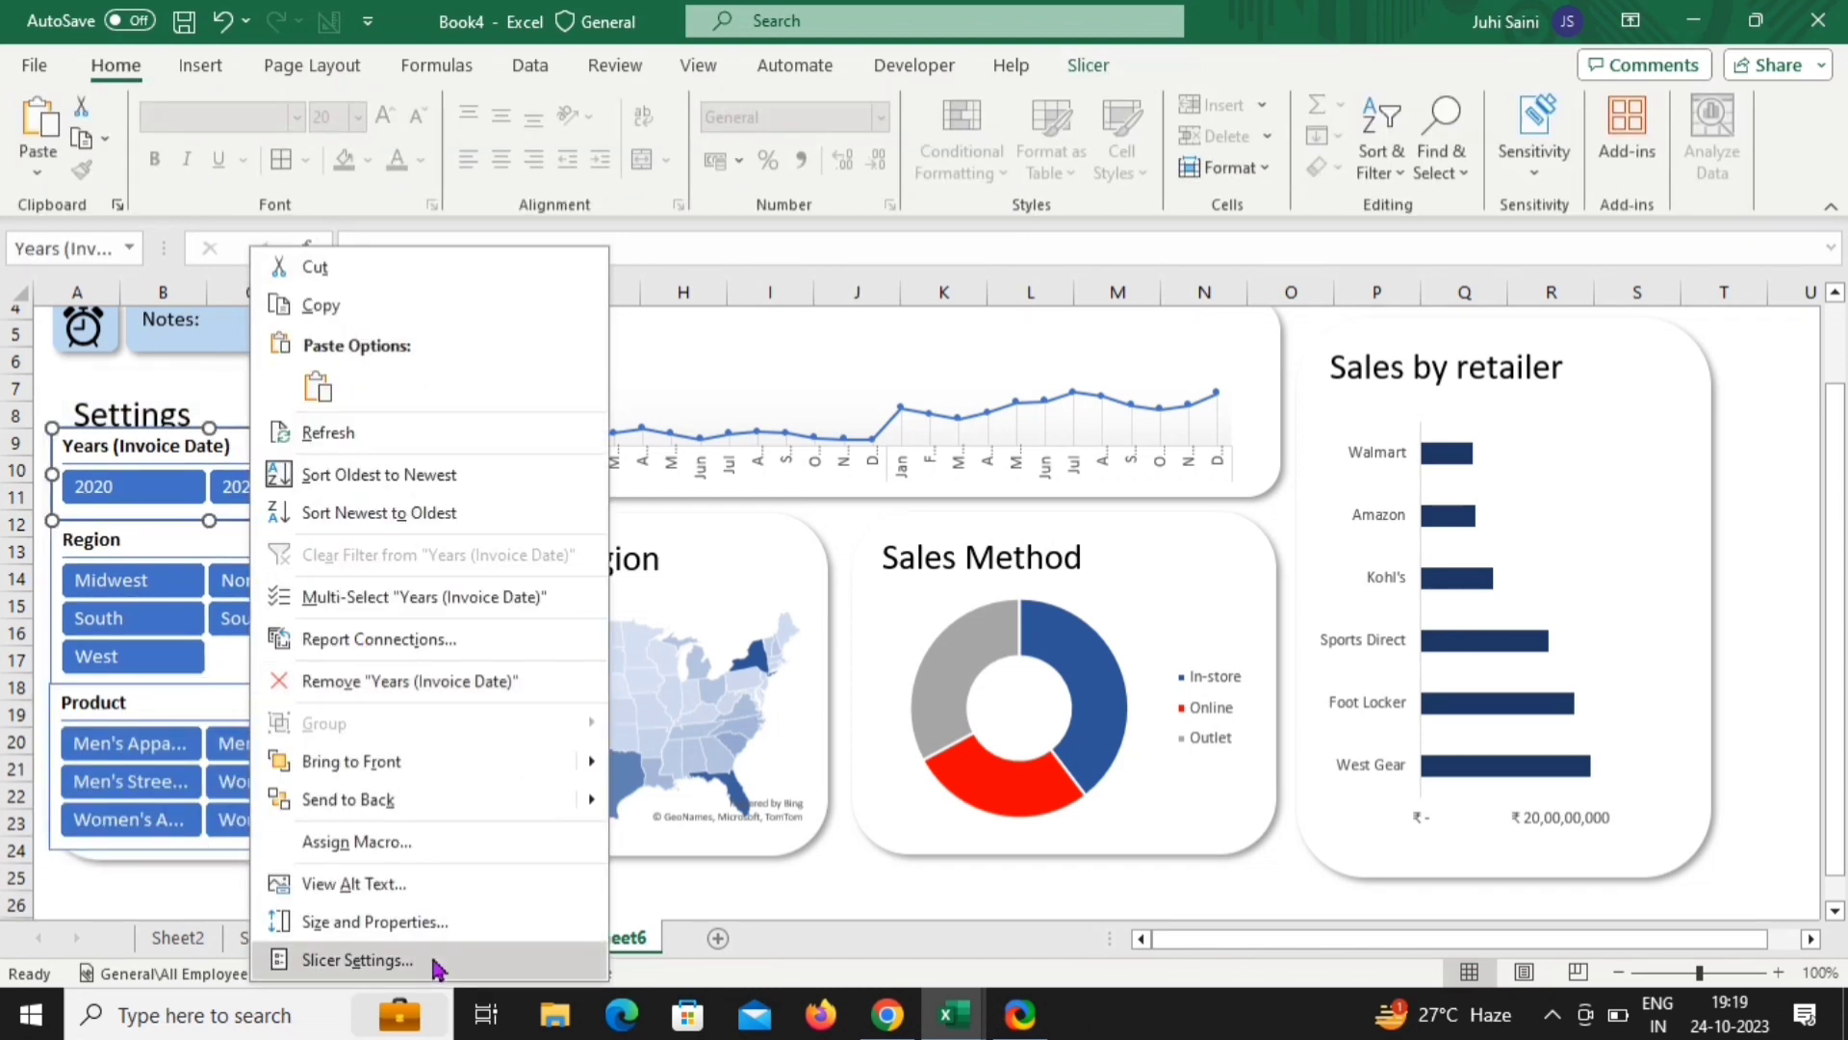
{"action": "left_click", "coordinate": [429, 960]}
{"action": "left_click", "coordinate": [764, 589]}
{"action": "left_click", "coordinate": [1088, 65]}
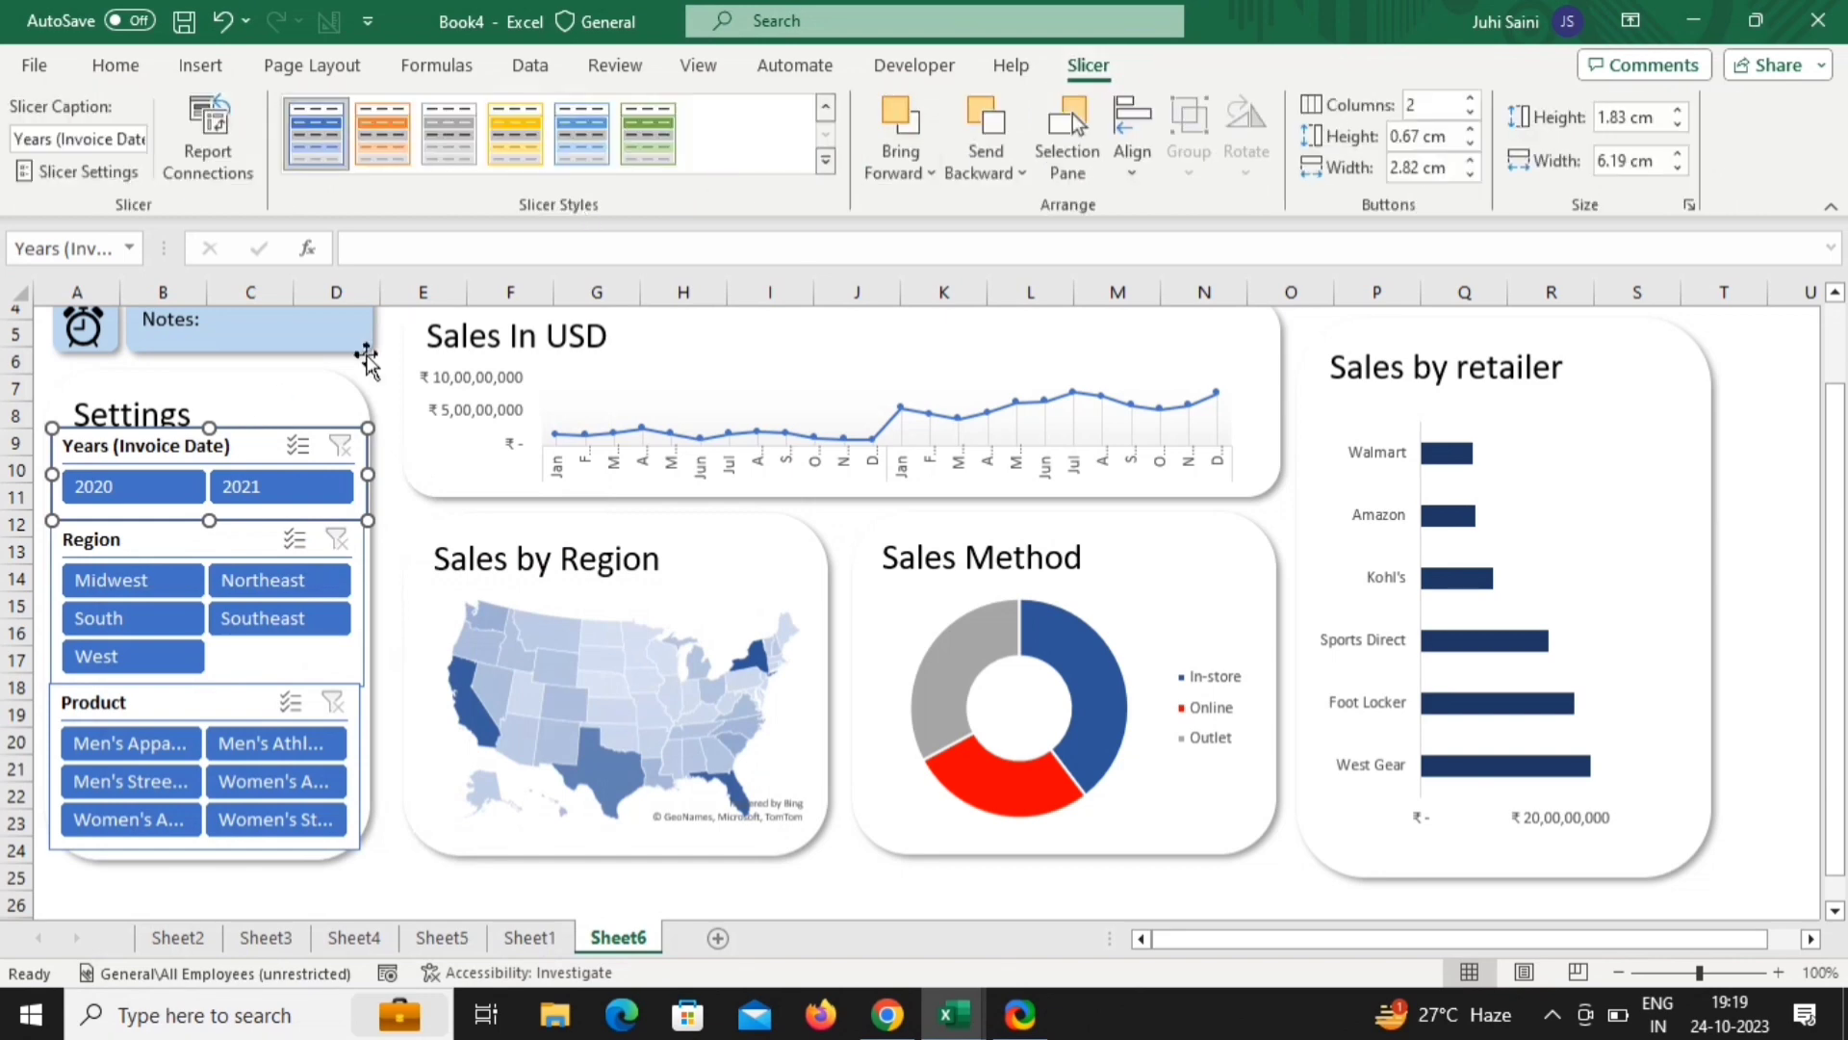
Enlarge the Settings panel slightly at its lower-right corner and nudge the Product slicer right to line up with the other slicers
{"action": "left_click", "coordinate": [327, 902]}
{"action": "left_click", "coordinate": [278, 861]}
{"action": "left_click_drag", "start_coordinate": [369, 860], "coordinate": [385, 865]}
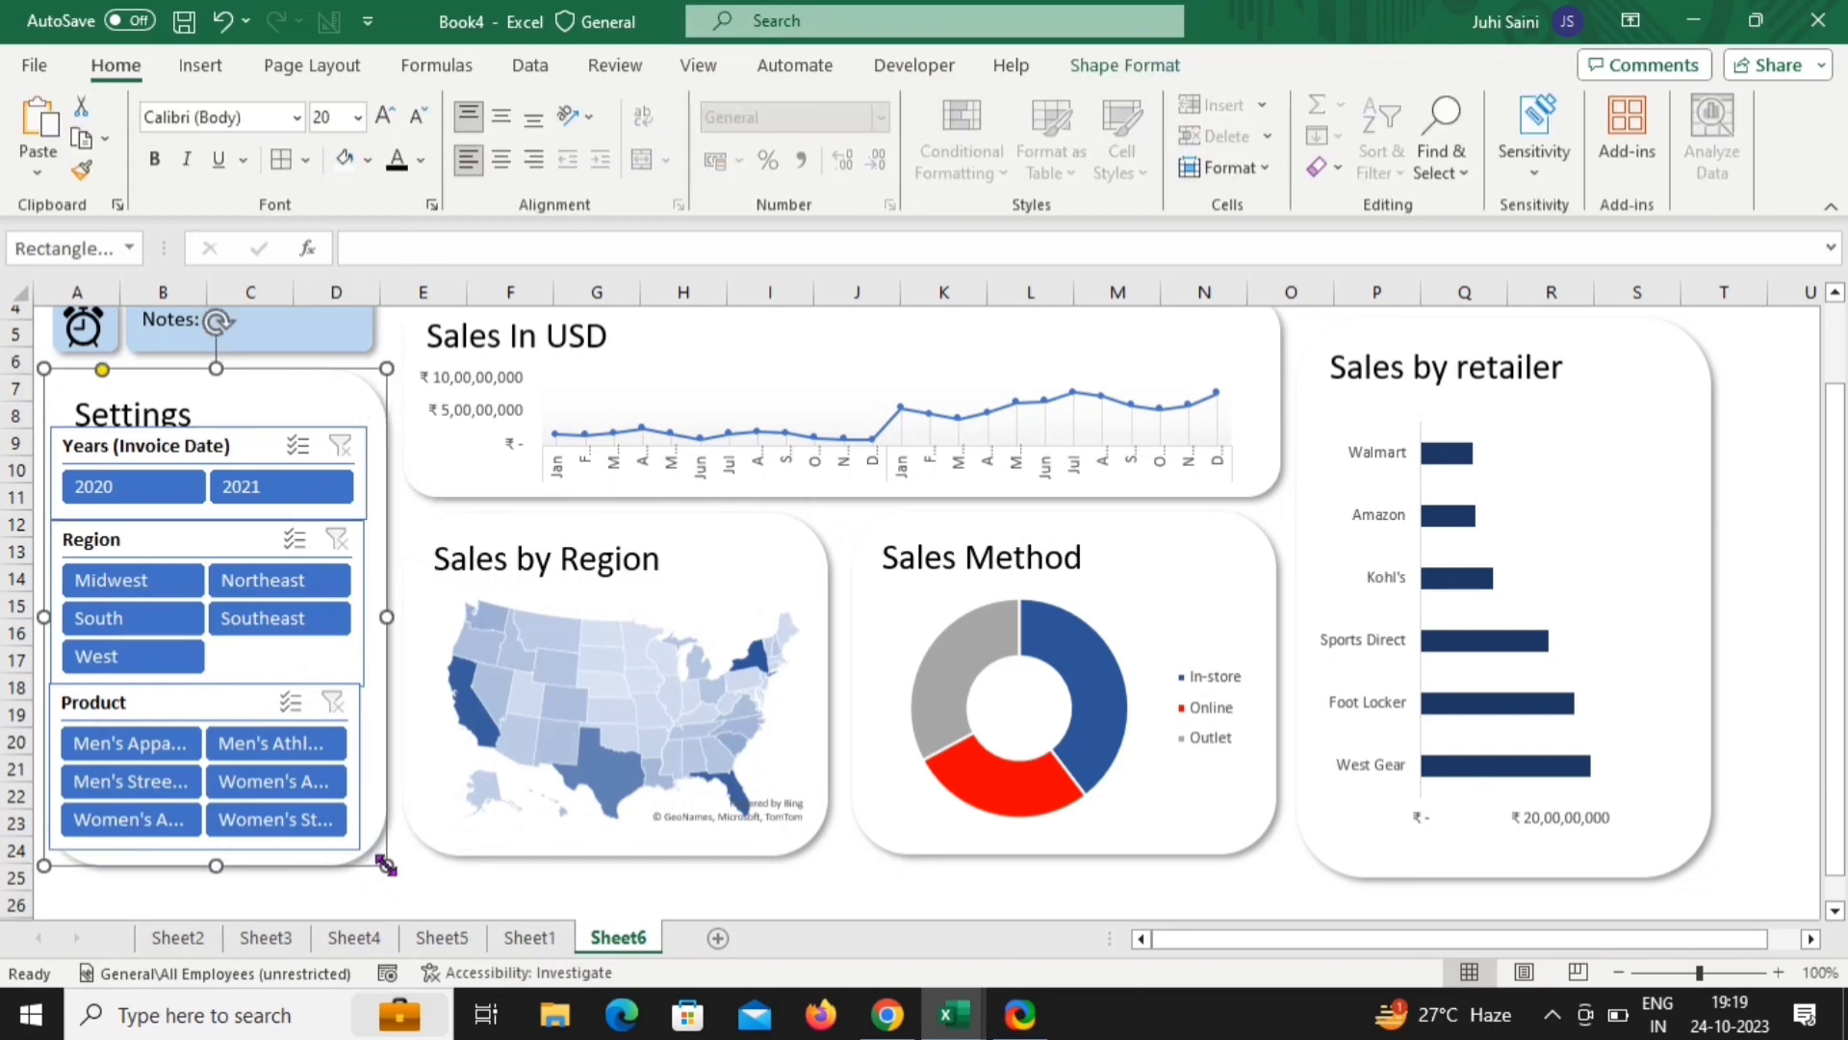
{"action": "left_click", "coordinate": [359, 749]}
{"action": "key", "text": "Right"}
{"action": "left_click", "coordinate": [430, 880]}
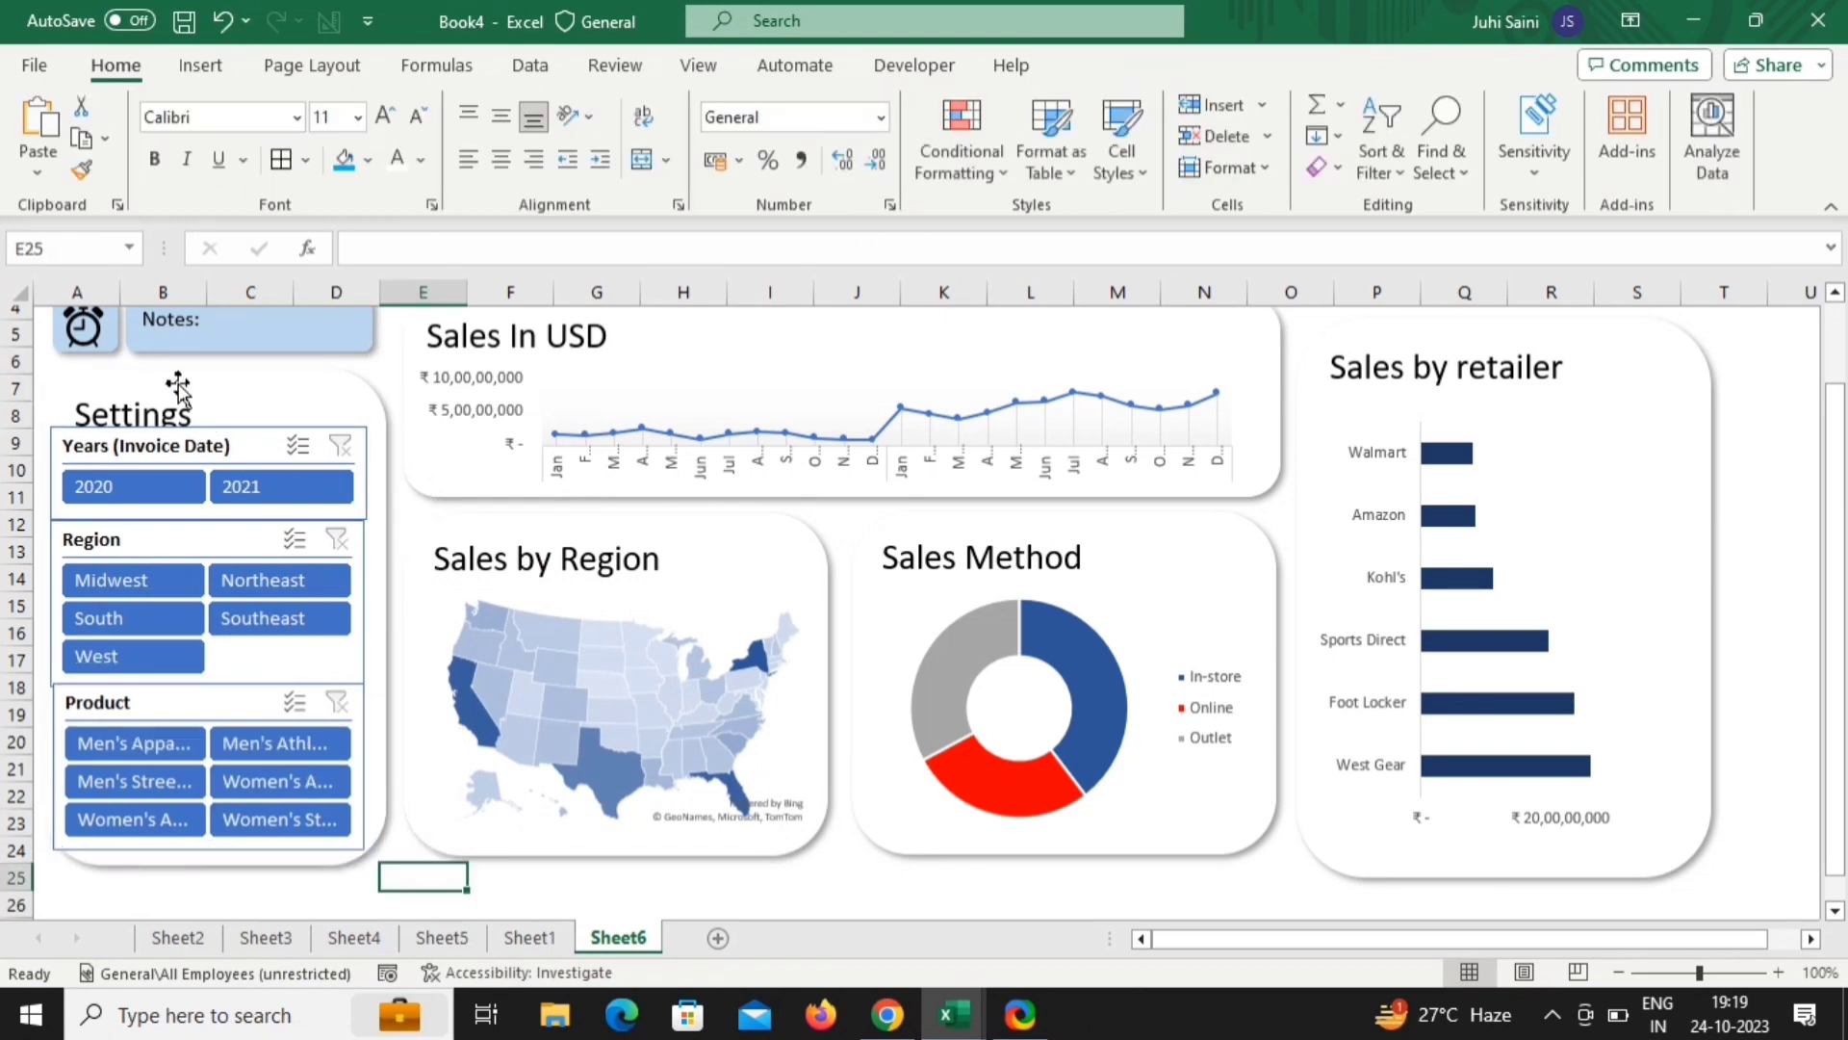
Reduce the font size of the Settings title by three steps
{"action": "left_click_drag", "start_coordinate": [195, 418], "coordinate": [66, 413]}
{"action": "left_click", "coordinate": [416, 118]}
{"action": "left_click", "coordinate": [416, 117]}
{"action": "left_click", "coordinate": [417, 118]}
{"action": "left_click", "coordinate": [421, 899]}
Try out the slicers by filtering to year 2021, region Southeast and the Men's Athl... product
{"action": "left_click", "coordinate": [252, 486]}
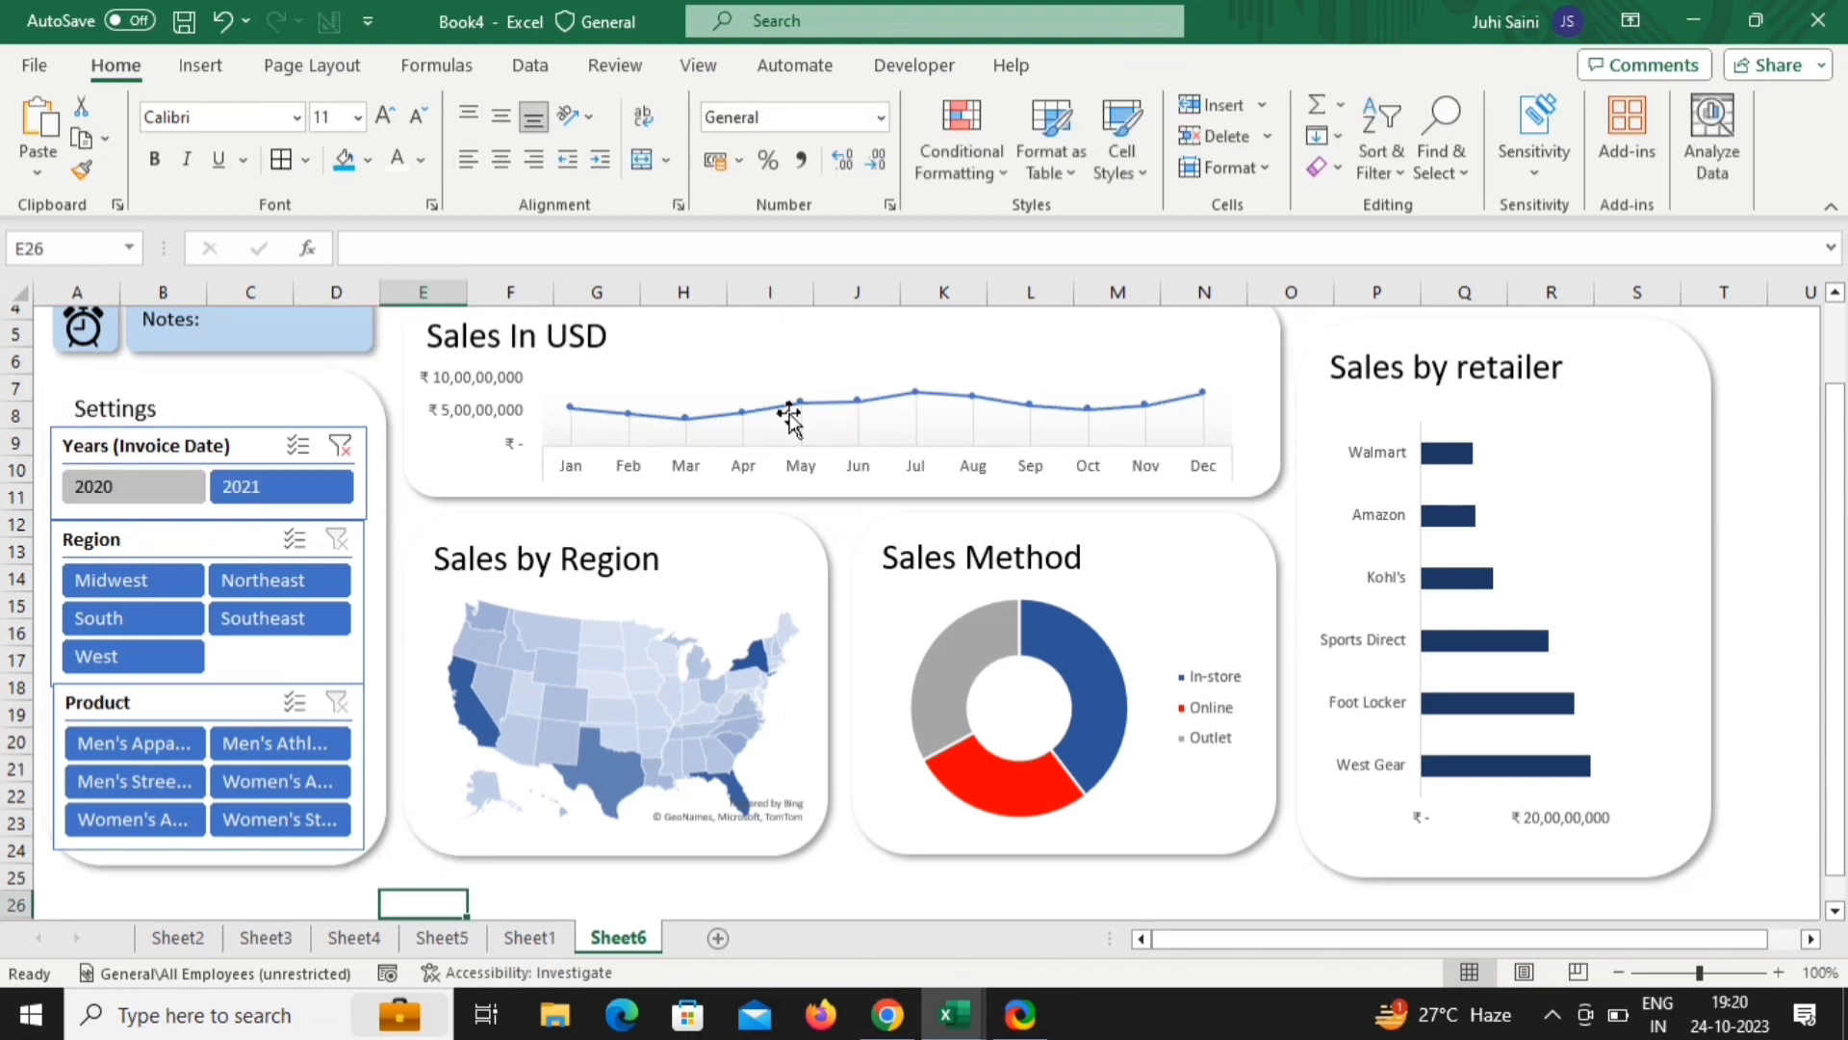
{"action": "left_click", "coordinate": [235, 619]}
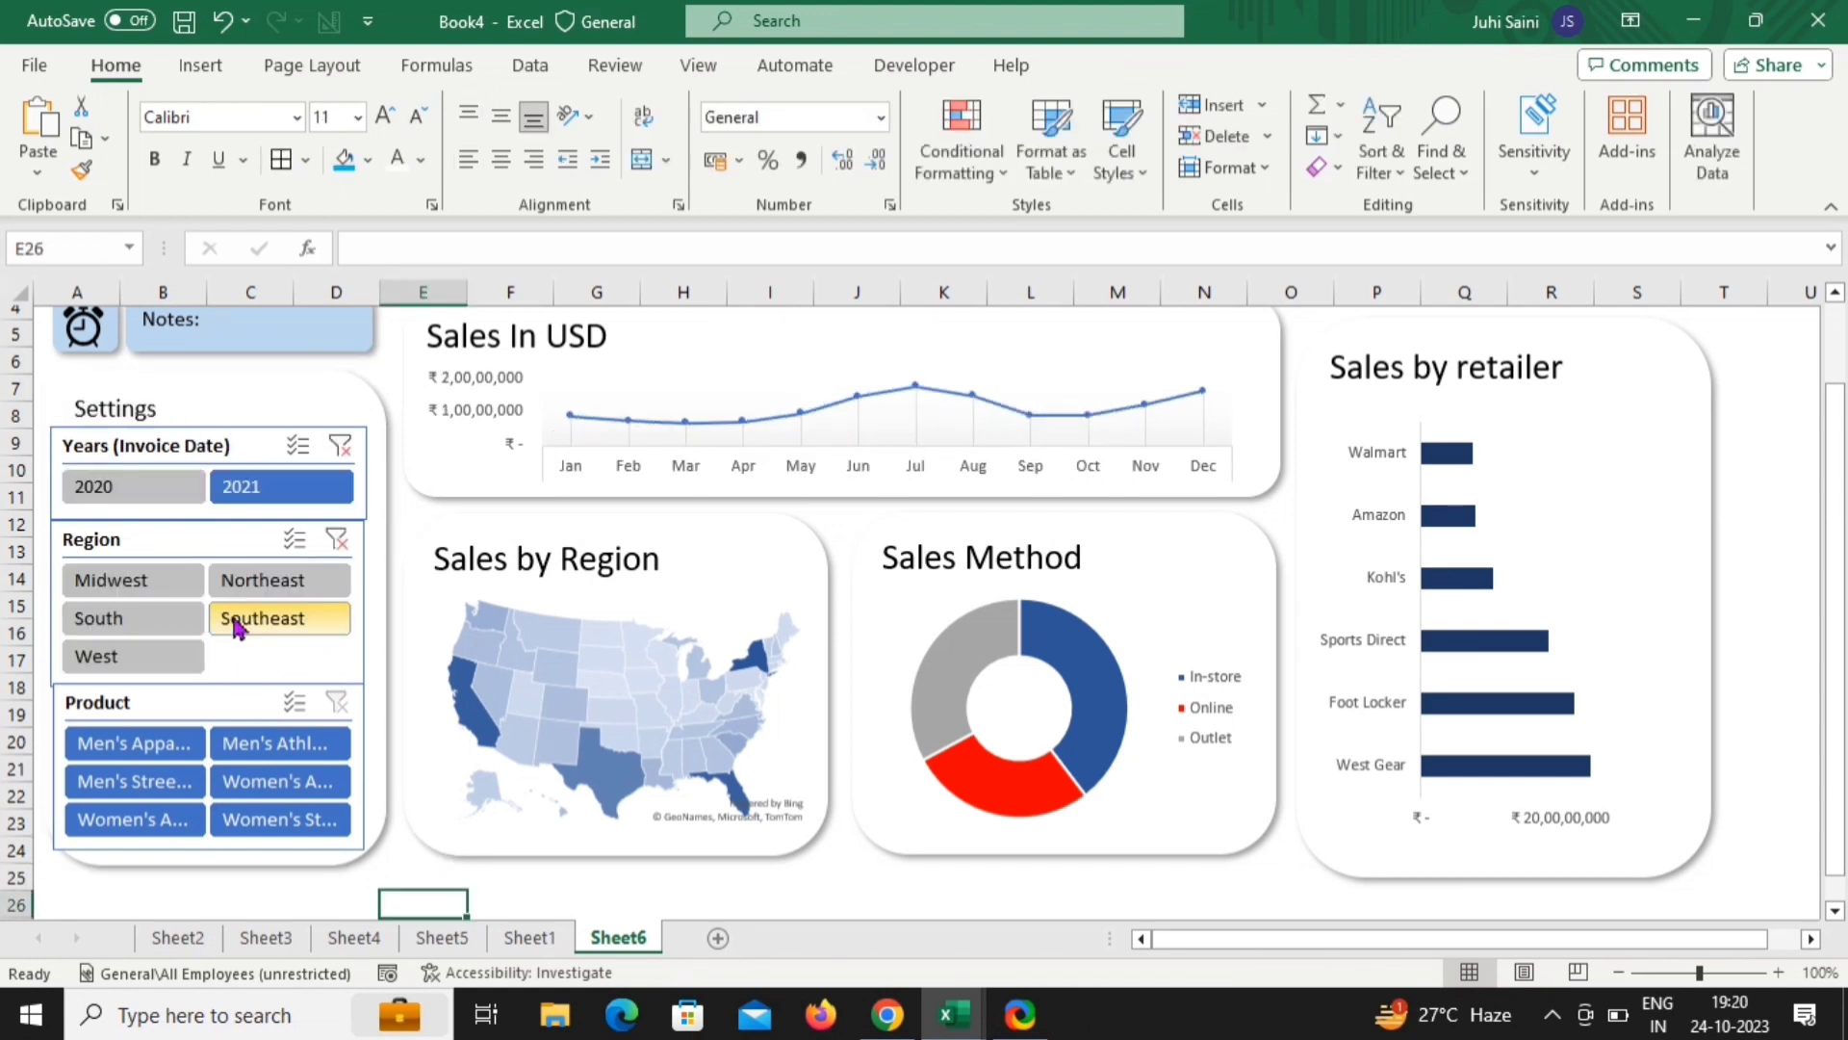
{"action": "left_click", "coordinate": [310, 746]}
Connect the Years (Invoice Date) slicer to PivotTable16, PivotTable17 and PivotTable18 as well through its report connections
{"action": "right_click", "coordinate": [271, 464]}
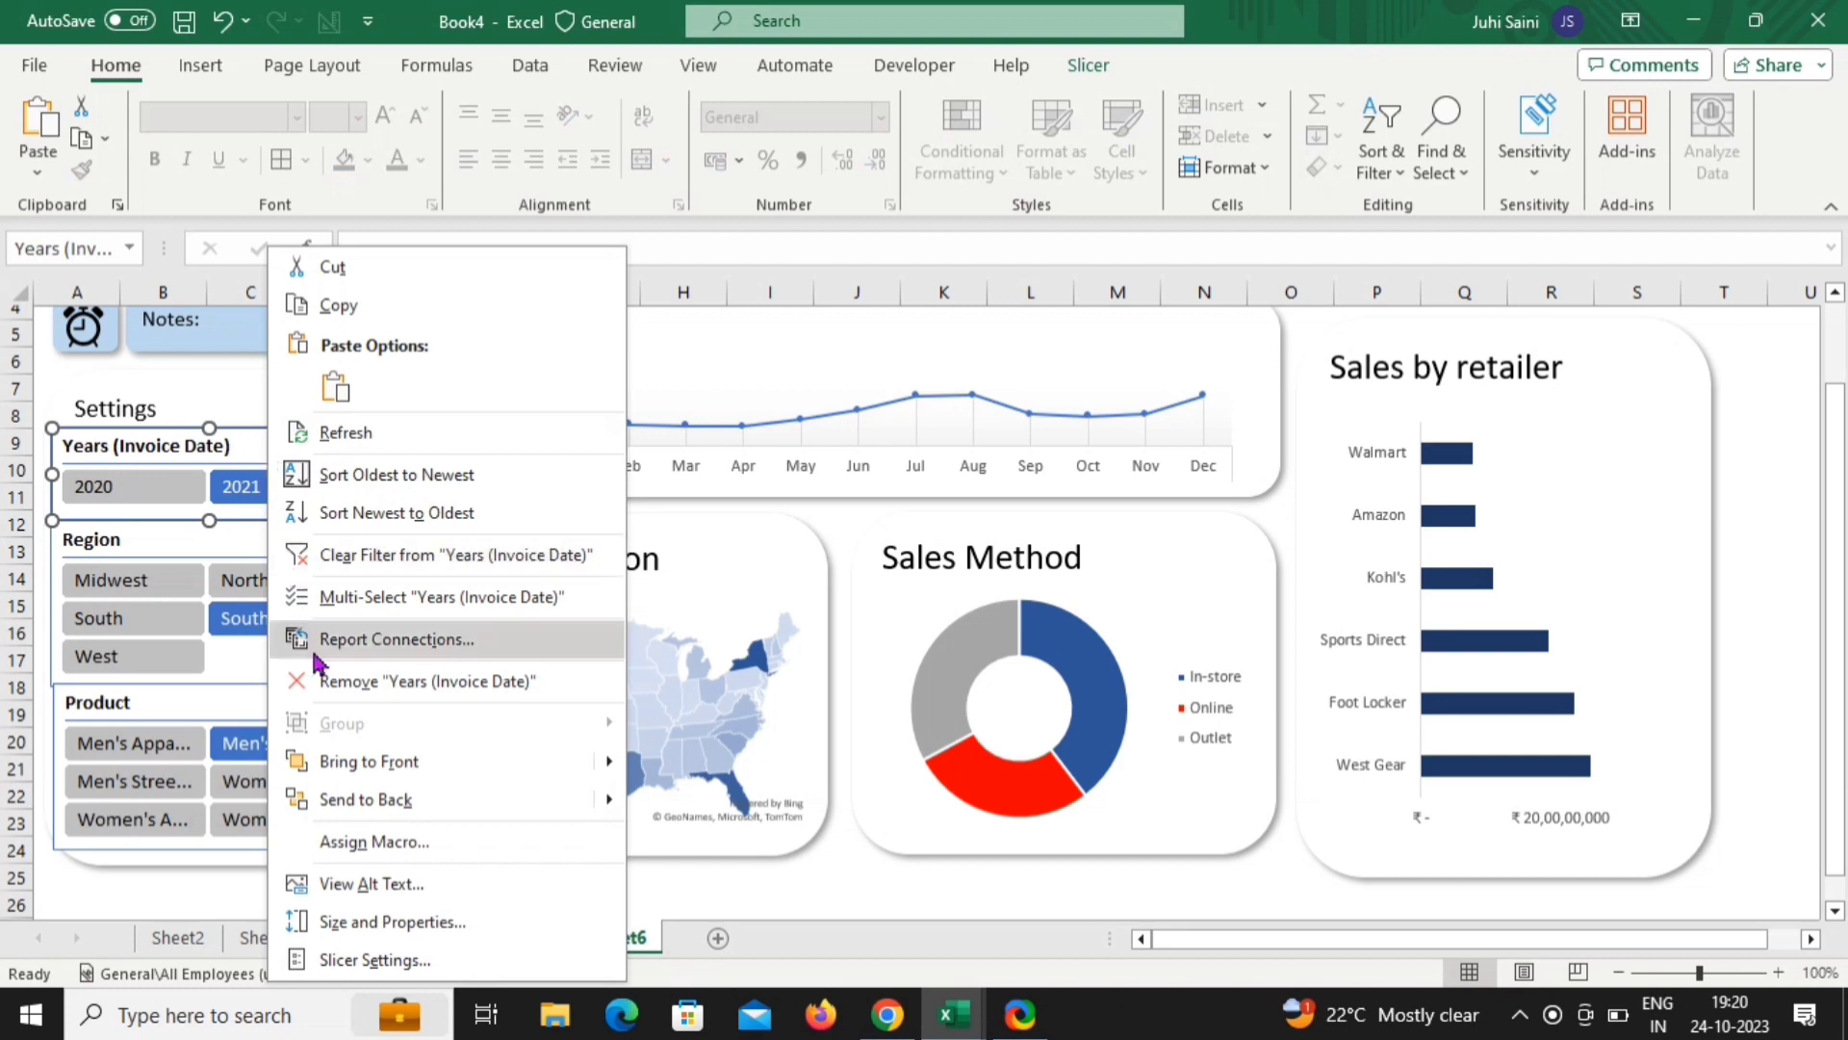
{"action": "left_click", "coordinate": [383, 640]}
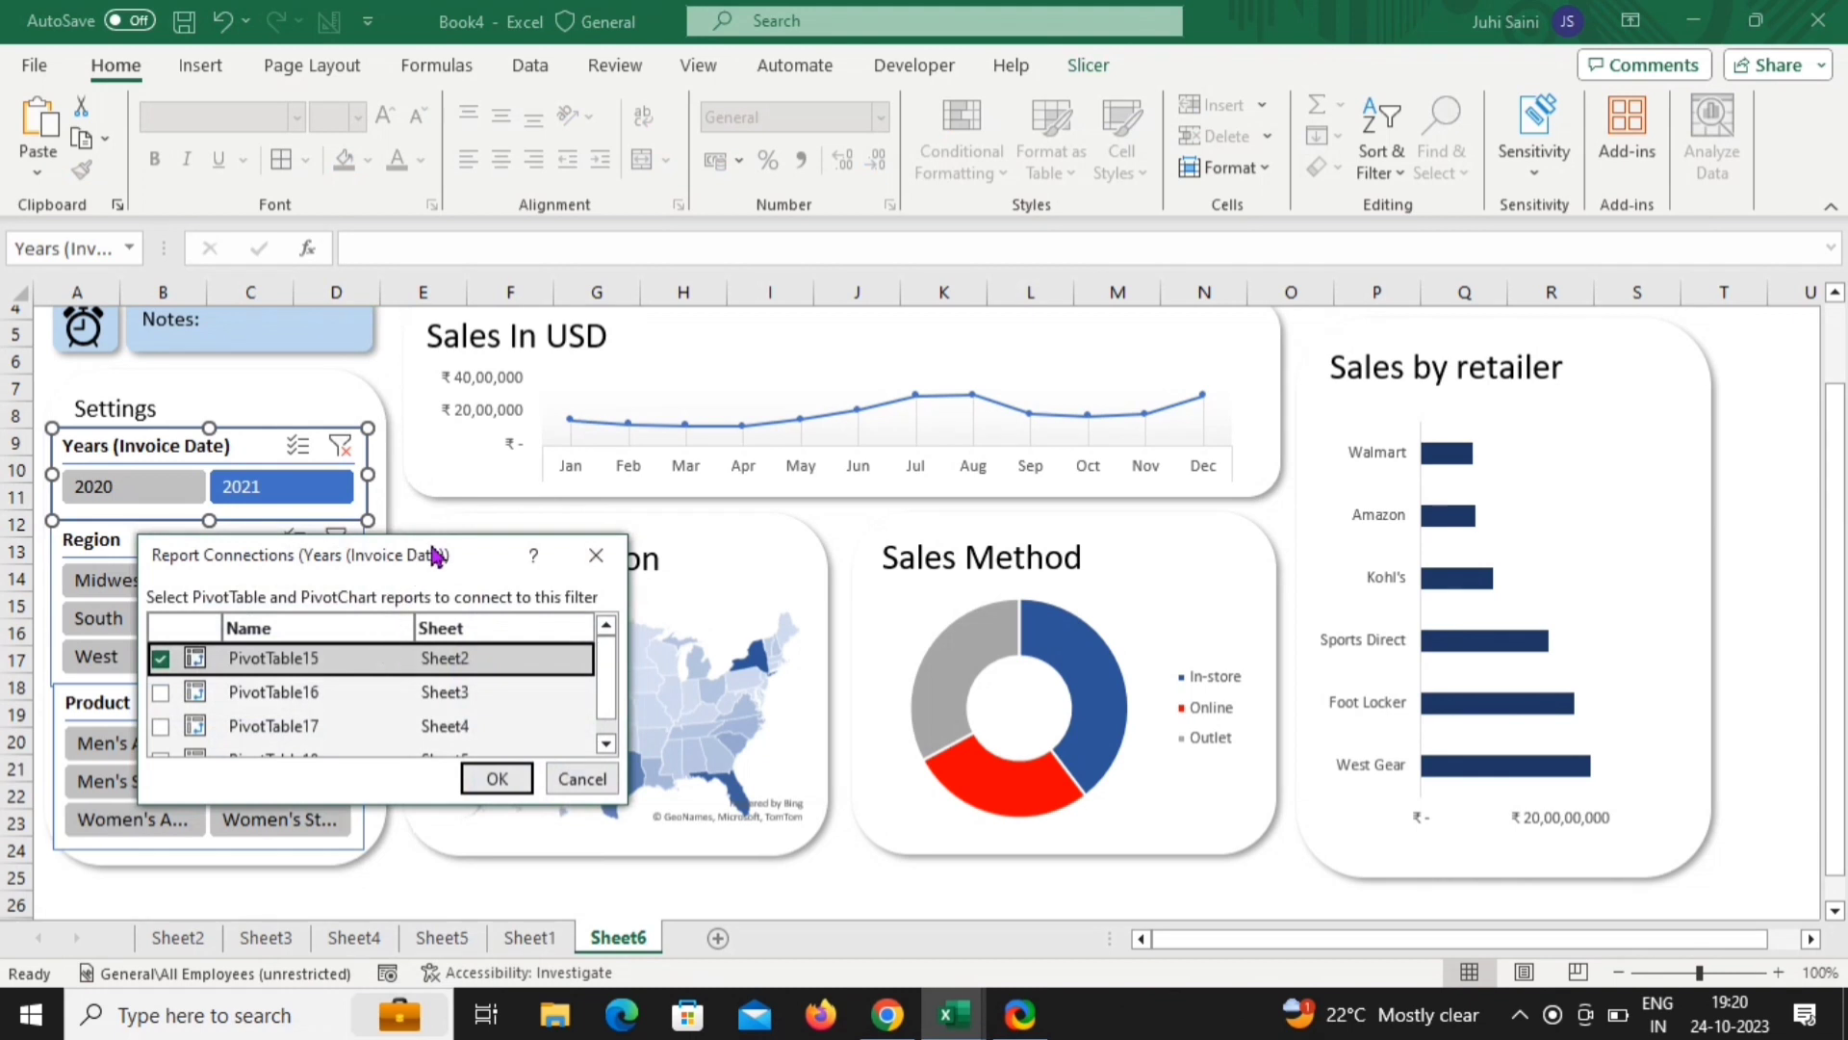
{"action": "left_click_drag", "start_coordinate": [439, 555], "coordinate": [583, 171]}
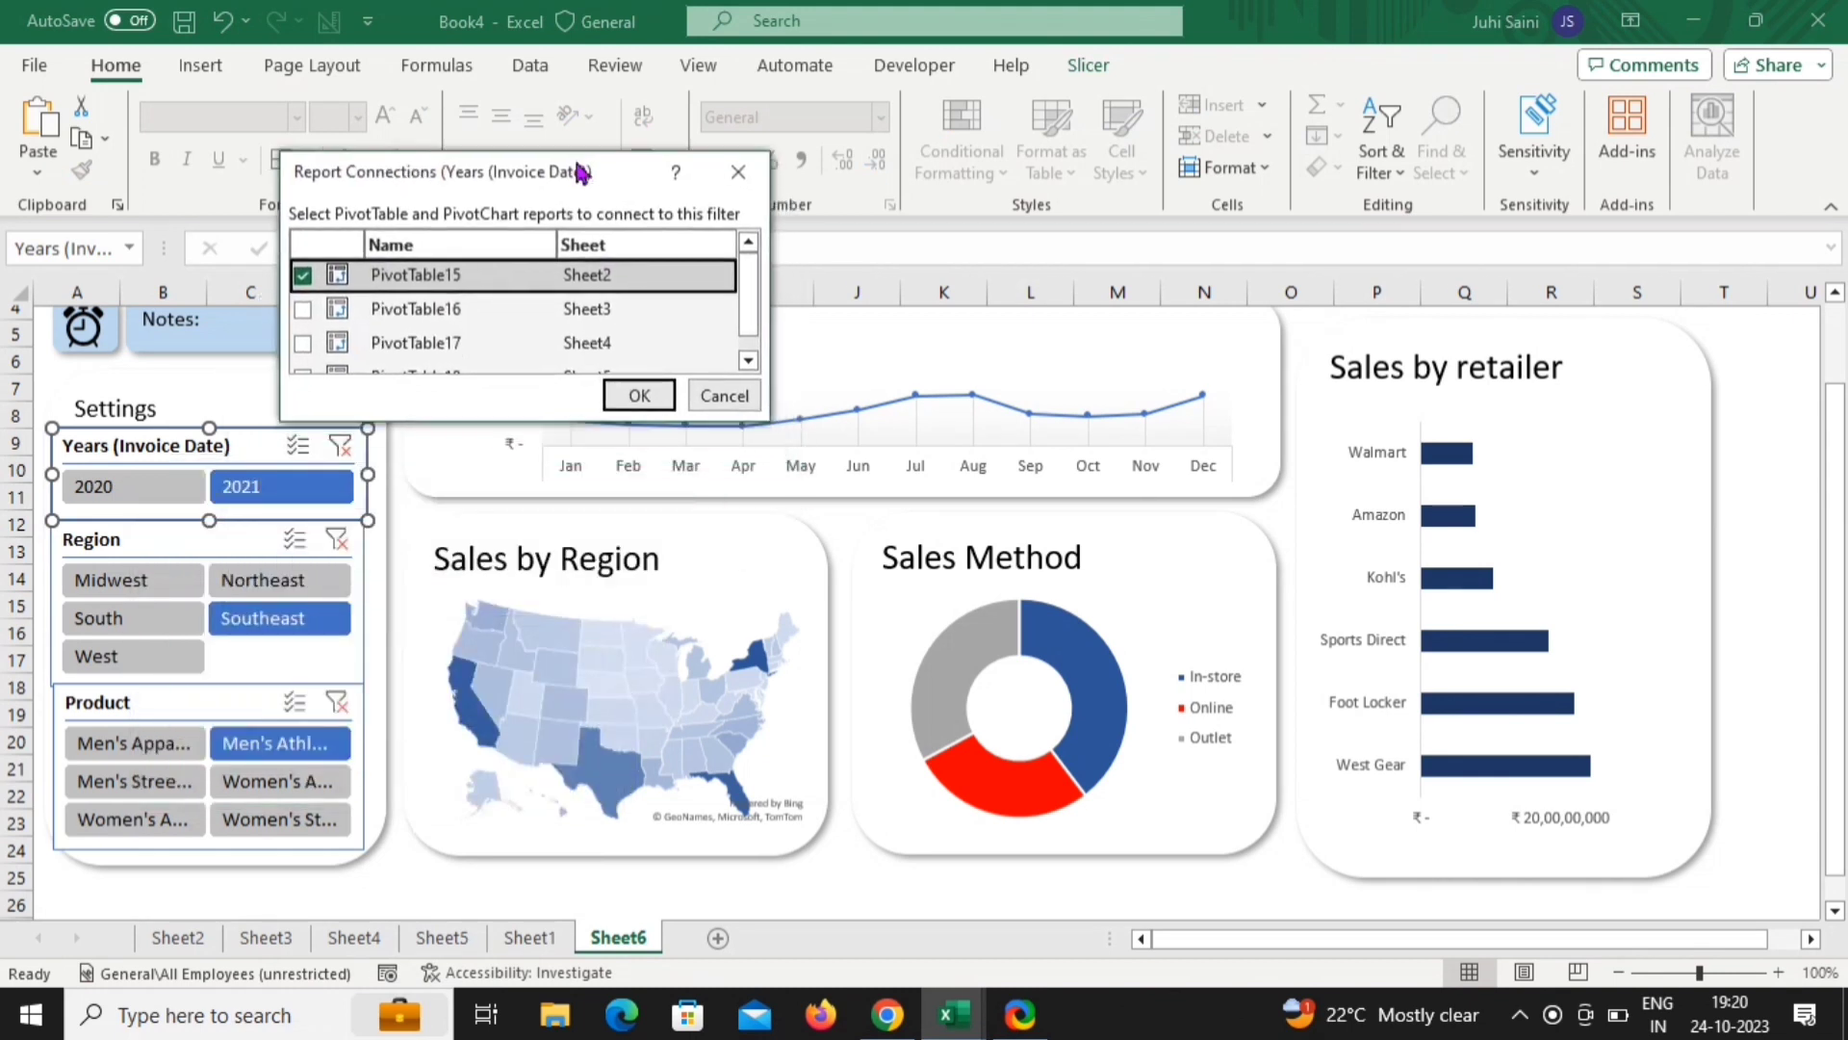
{"action": "left_click", "coordinate": [302, 309]}
{"action": "left_click", "coordinate": [302, 343]}
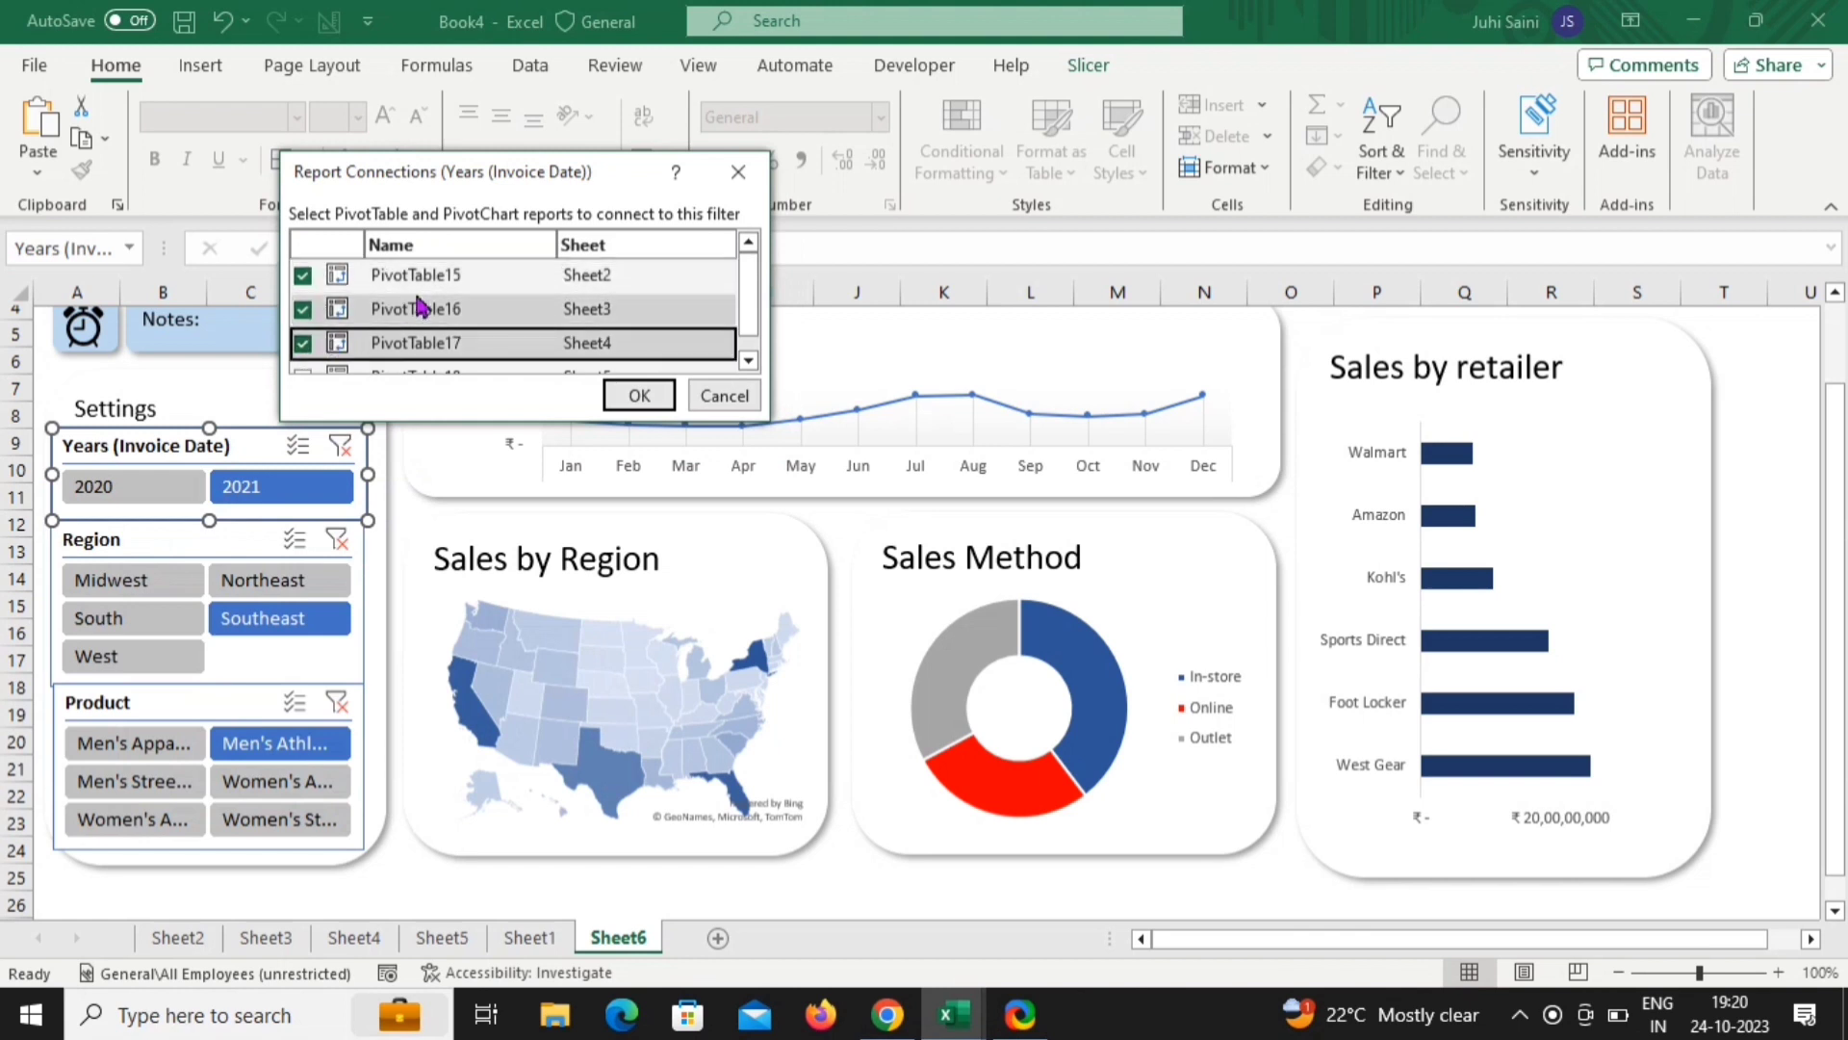
{"action": "scroll", "coordinate": [421, 301], "scroll_direction": "down", "scroll_amount": 1}
{"action": "left_click", "coordinate": [303, 356]}
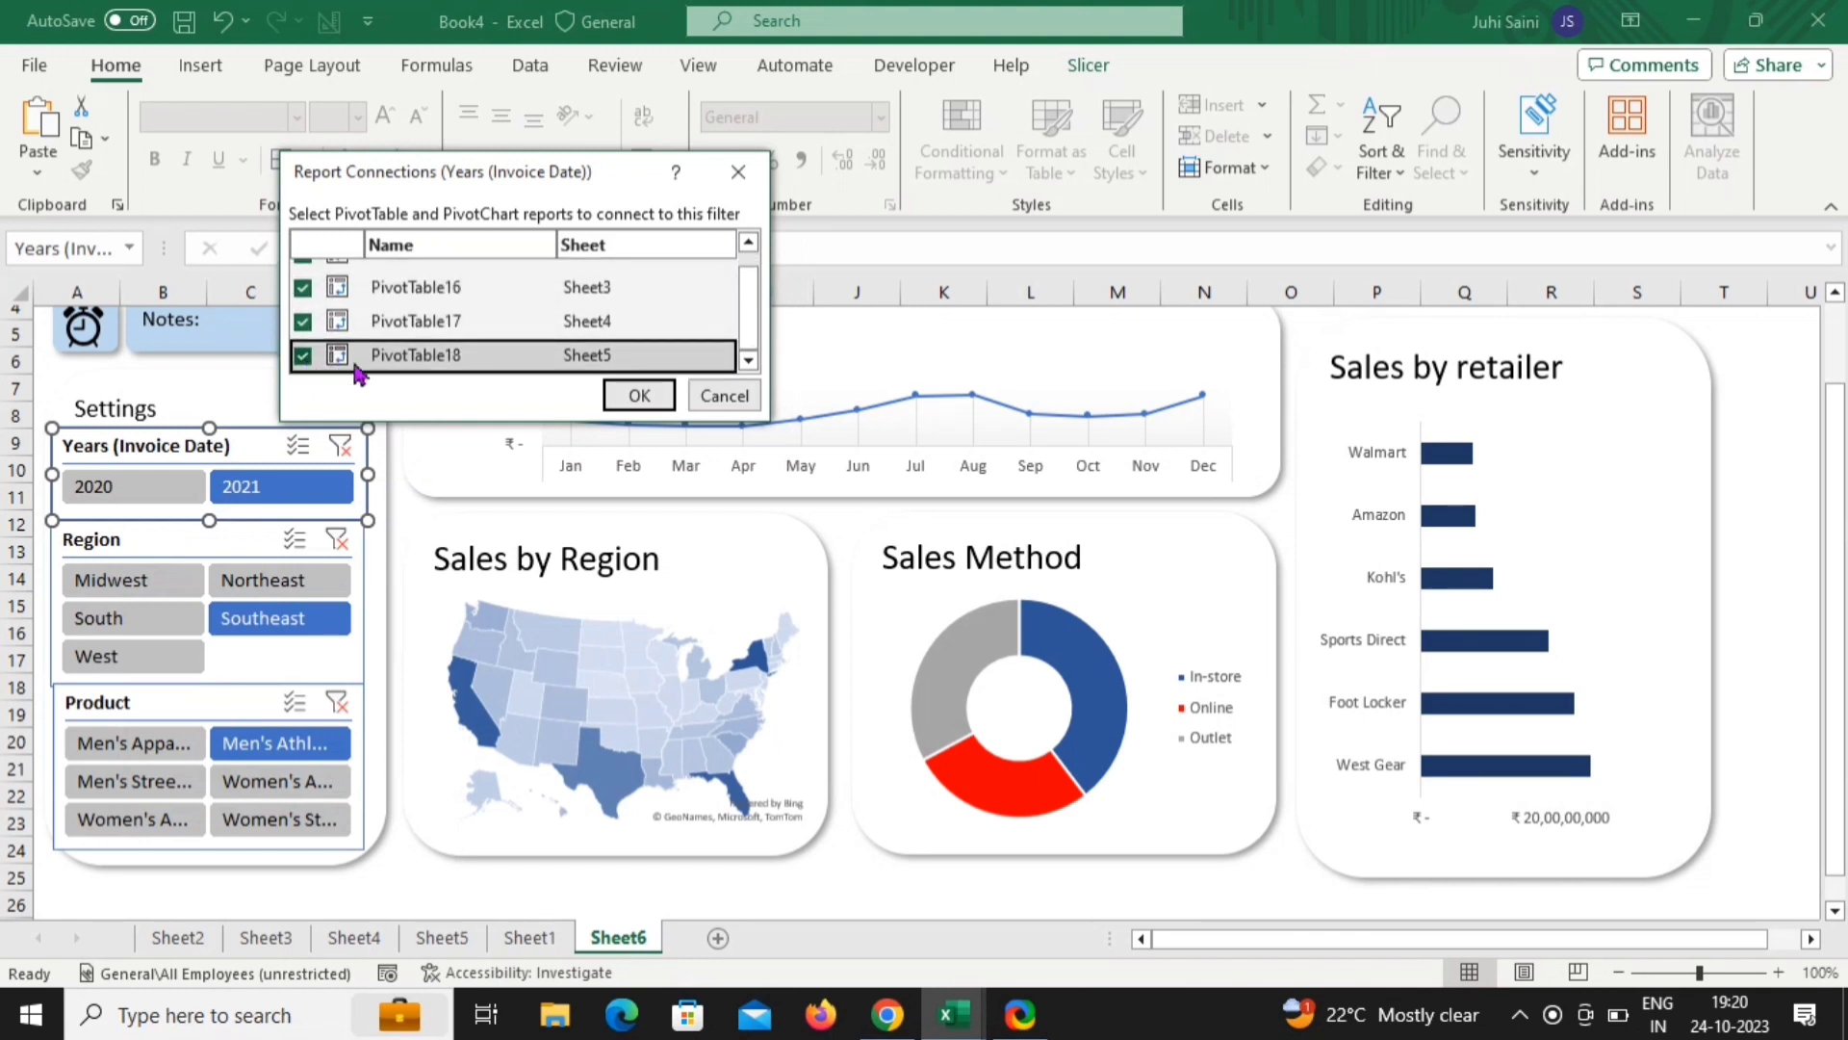
{"action": "left_click", "coordinate": [641, 395]}
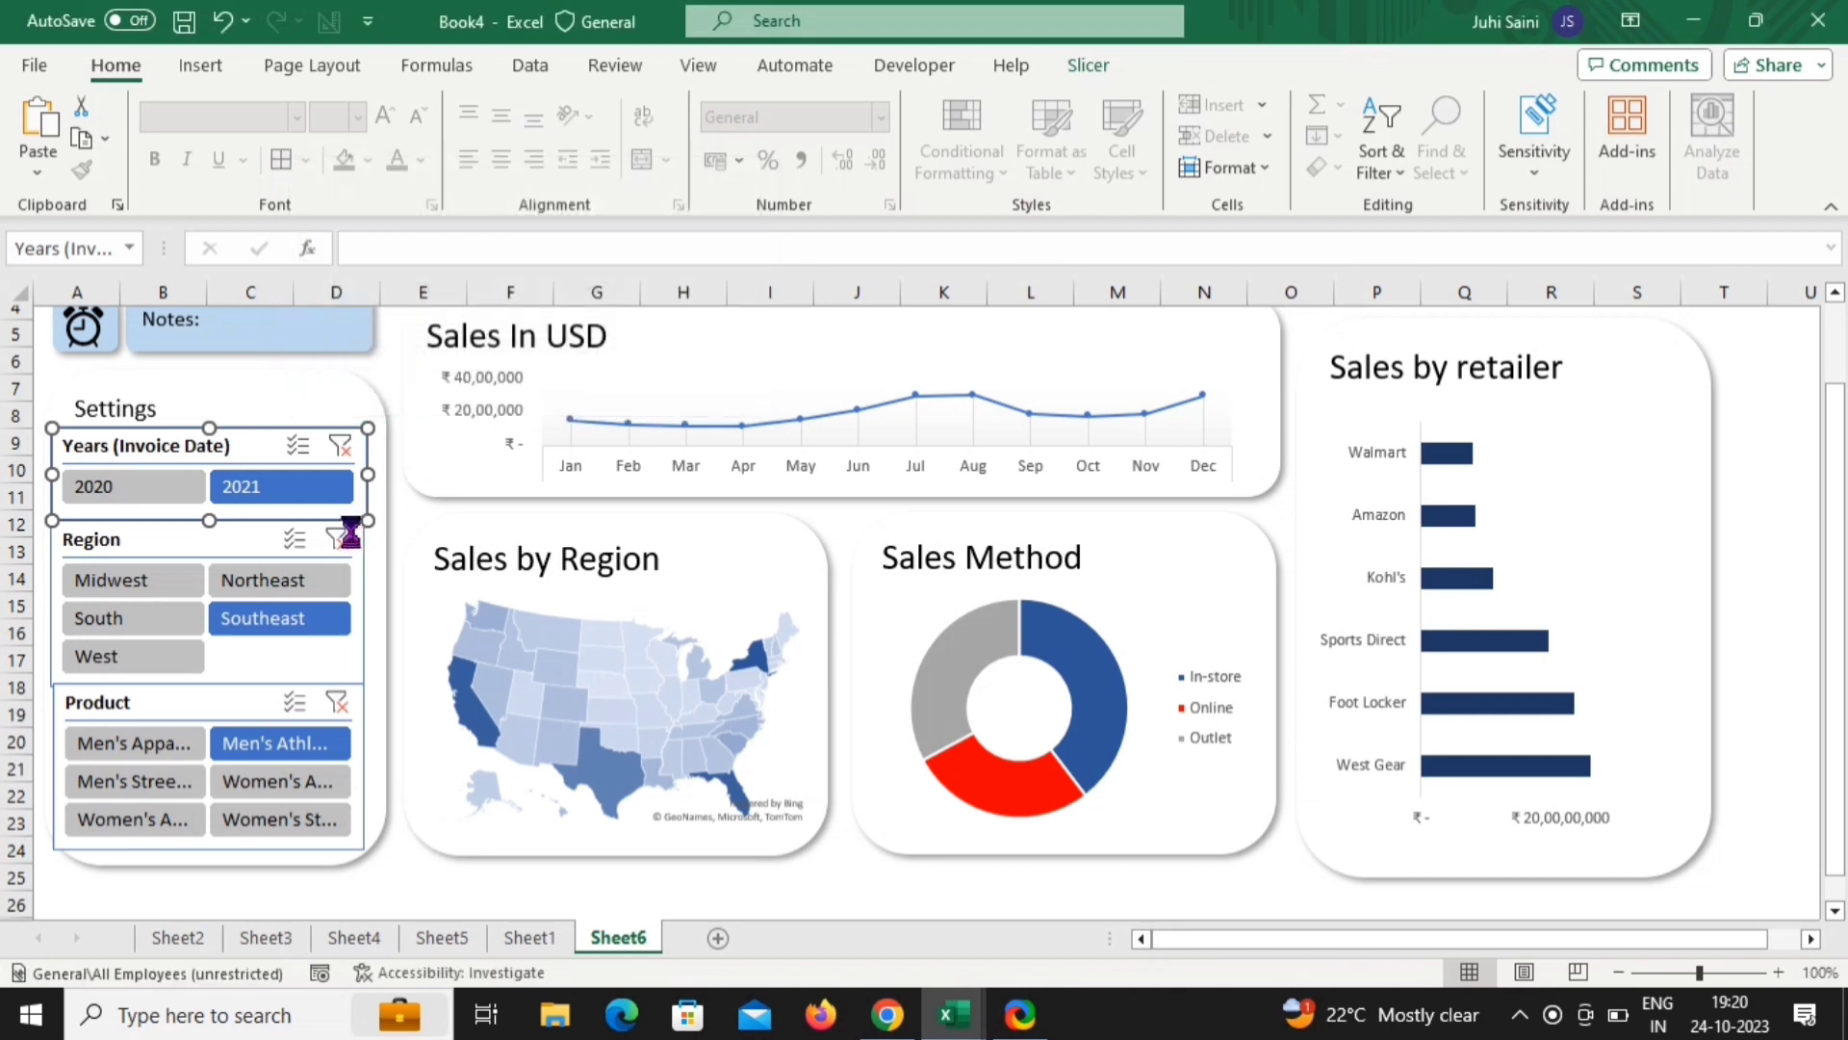
Connect the Region slicer to PivotTable16, PivotTable17 and PivotTable18 as well through its report connections
{"action": "left_click", "coordinate": [236, 548]}
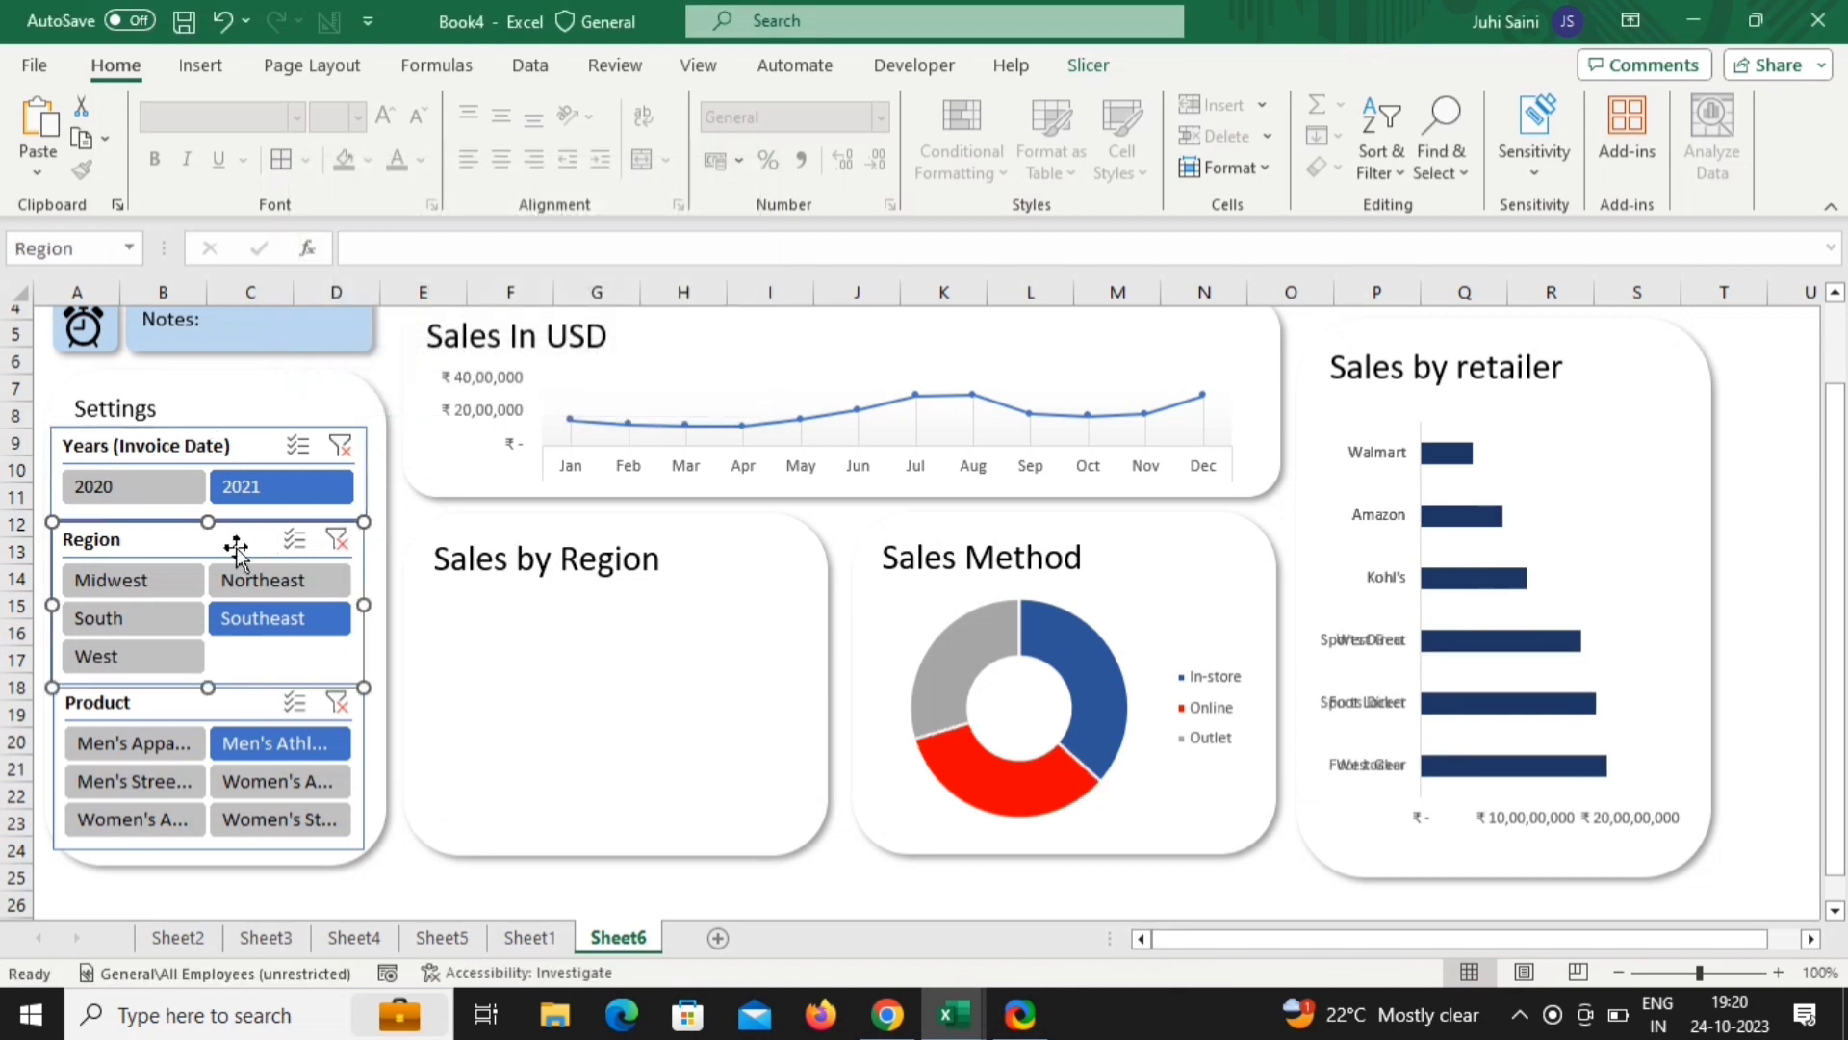
{"action": "right_click", "coordinate": [236, 546]}
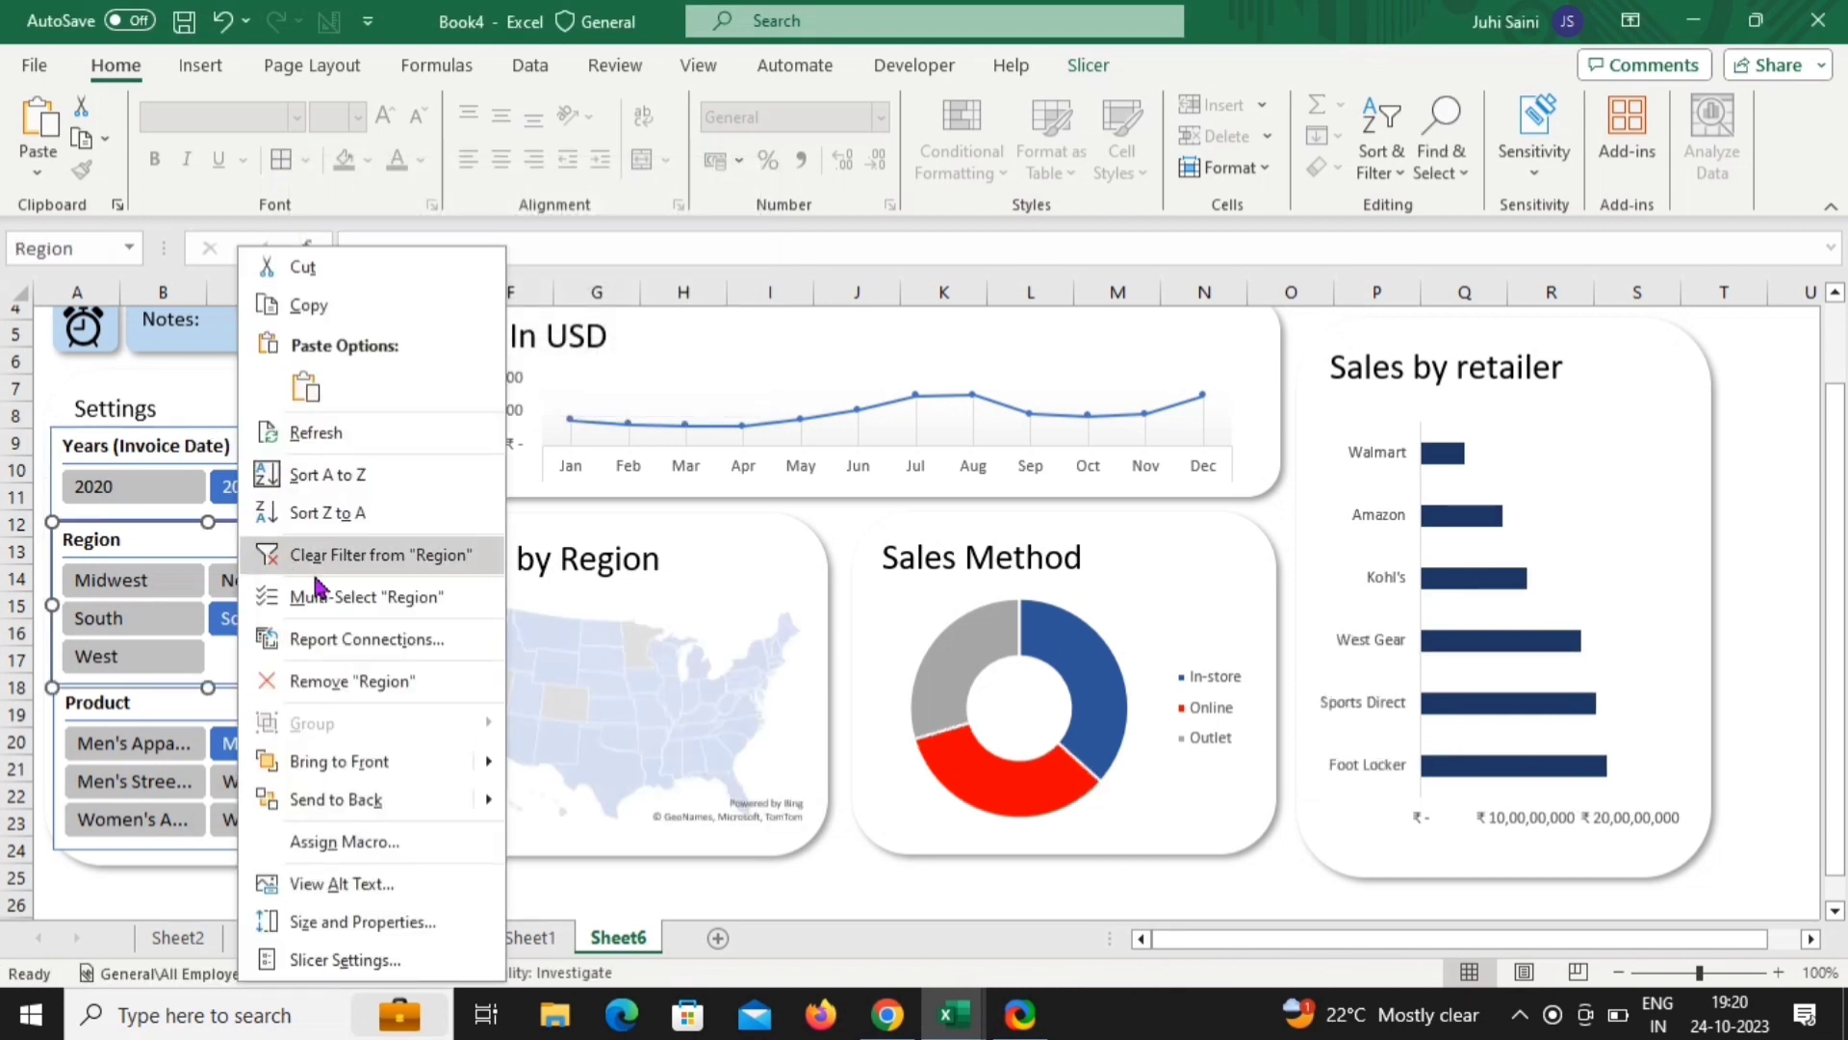
{"action": "left_click", "coordinate": [338, 641]}
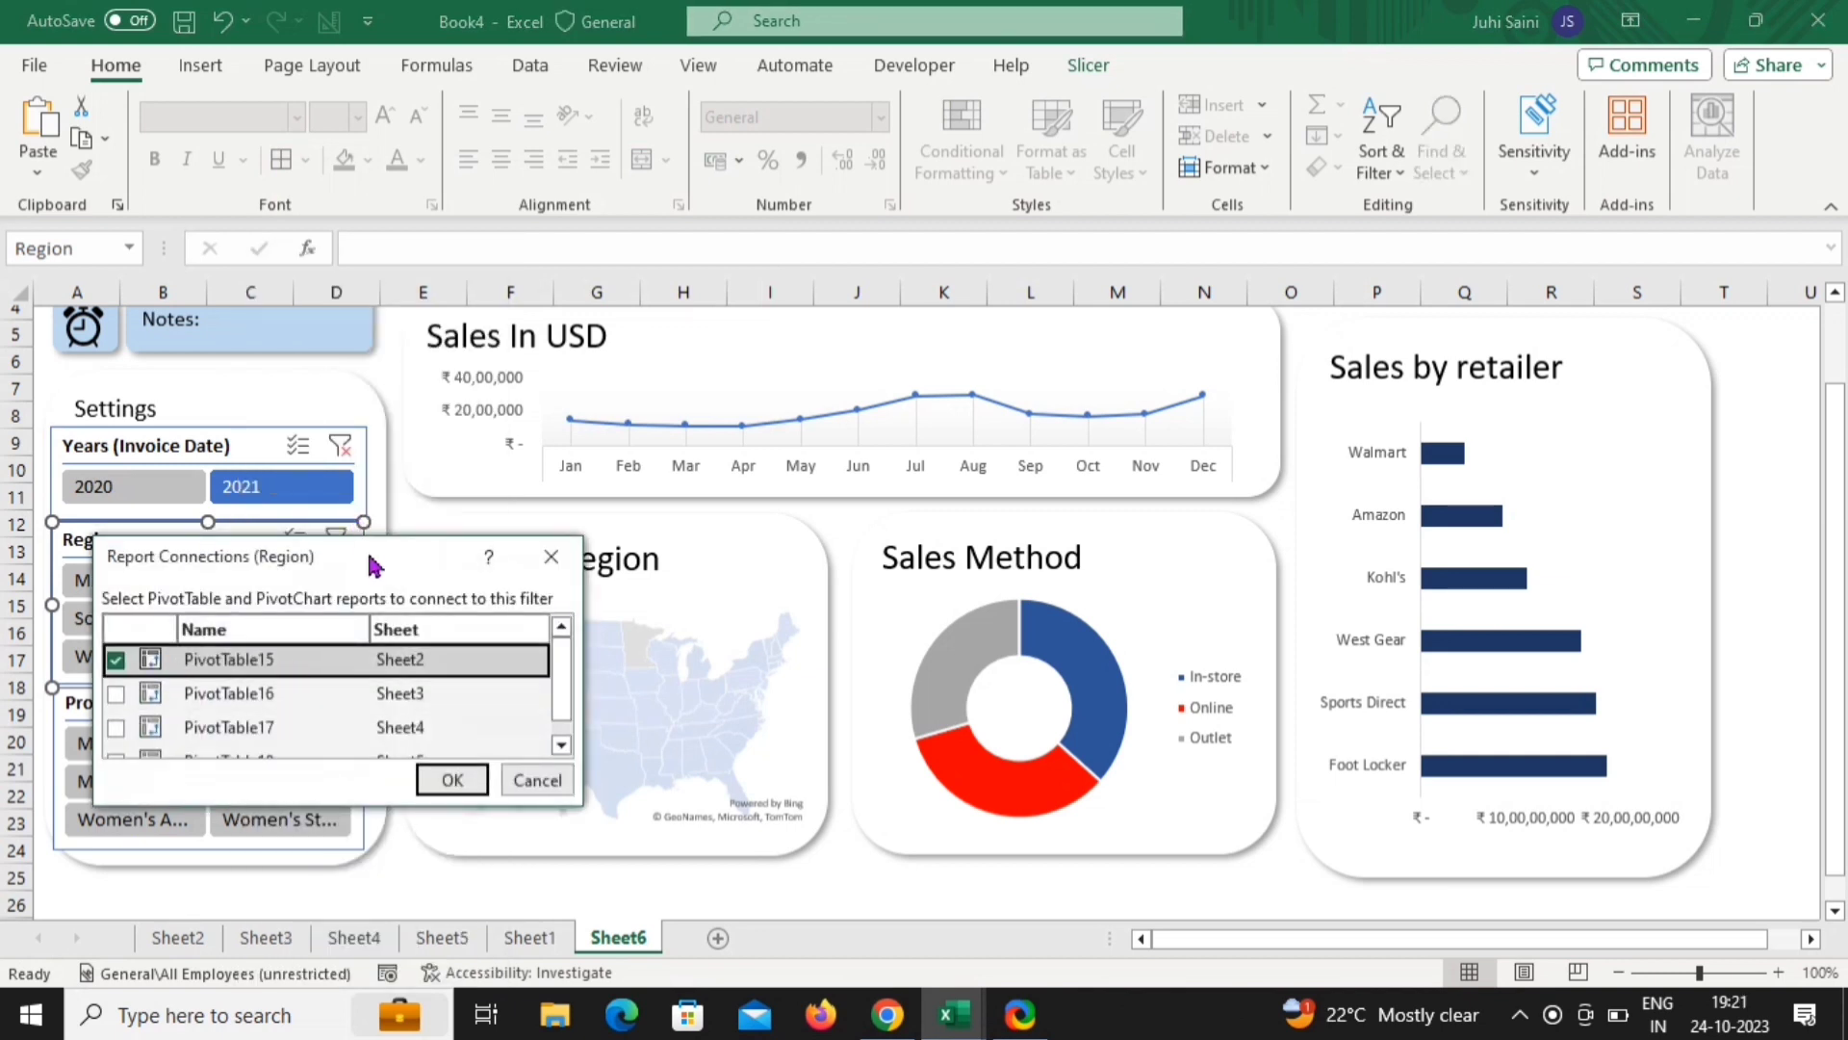
{"action": "left_click_drag", "start_coordinate": [373, 566], "coordinate": [569, 241]}
{"action": "left_click", "coordinate": [312, 383]}
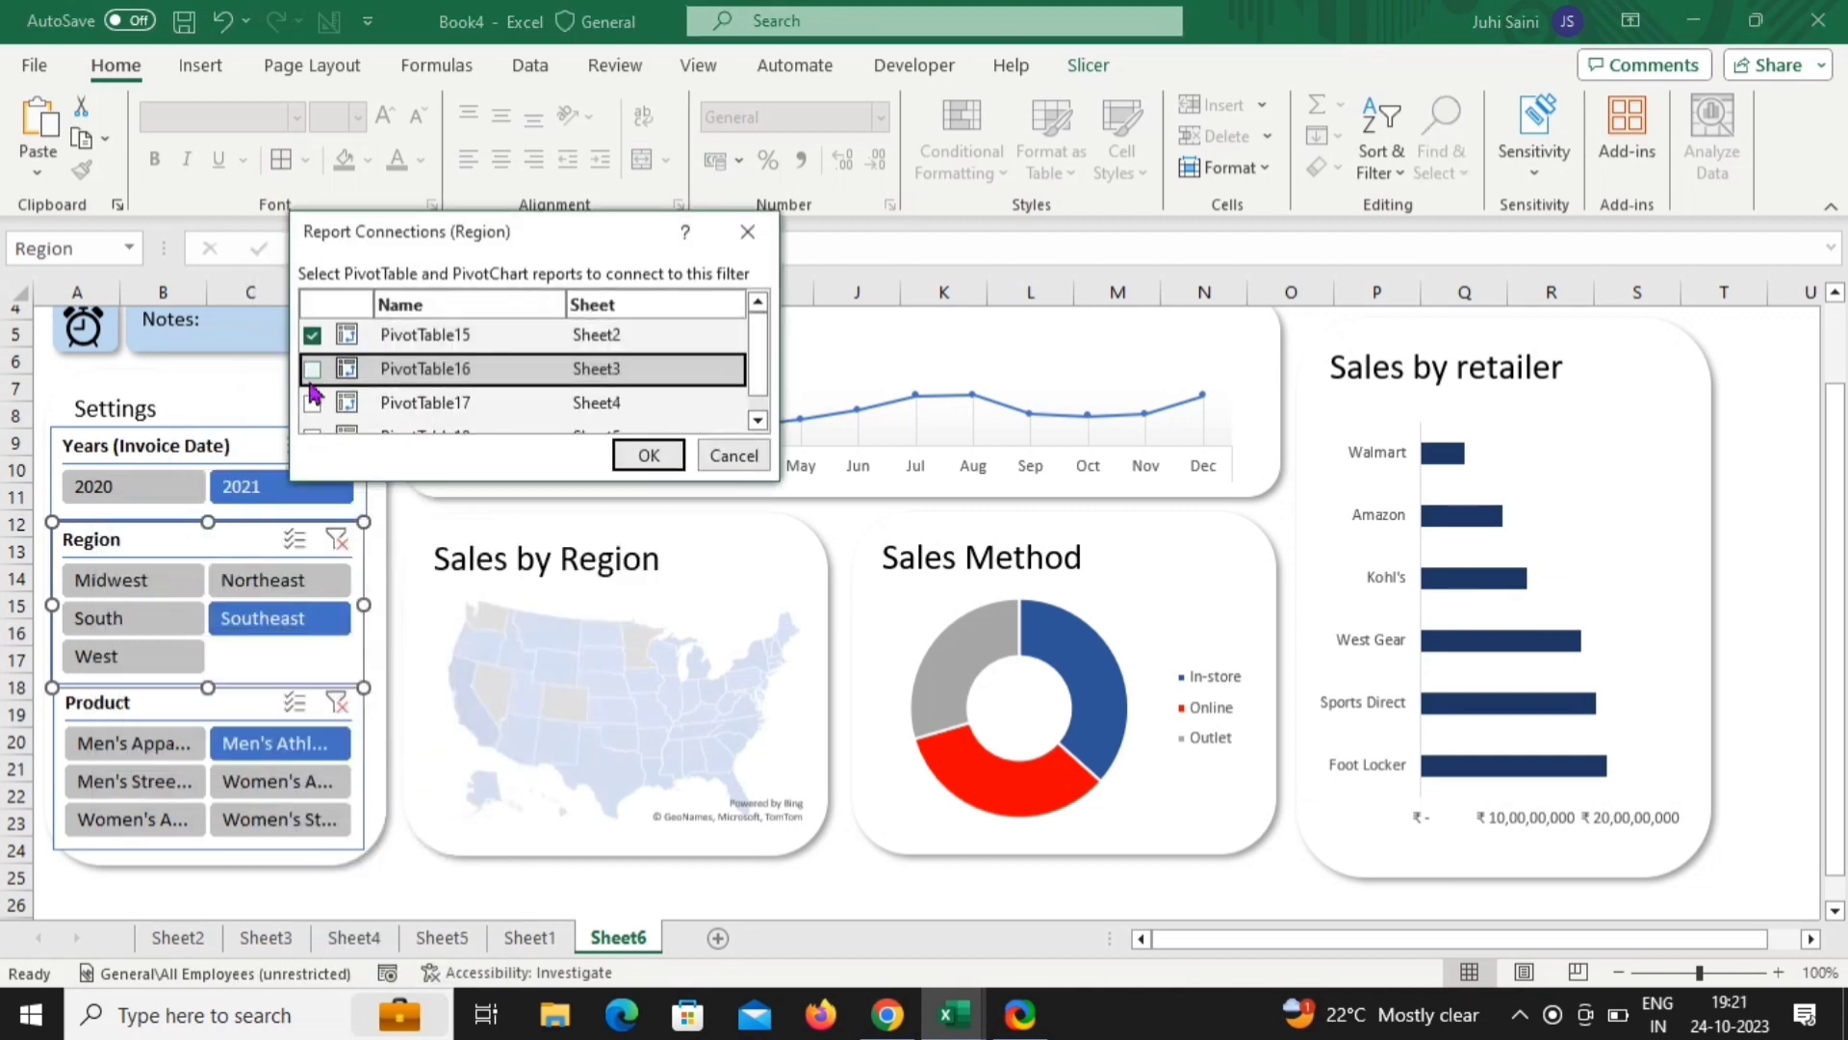
{"action": "left_click", "coordinate": [312, 402]}
{"action": "left_click", "coordinate": [311, 368]}
{"action": "scroll", "coordinate": [390, 369], "scroll_direction": "down", "scroll_amount": 1}
{"action": "left_click", "coordinate": [312, 415]}
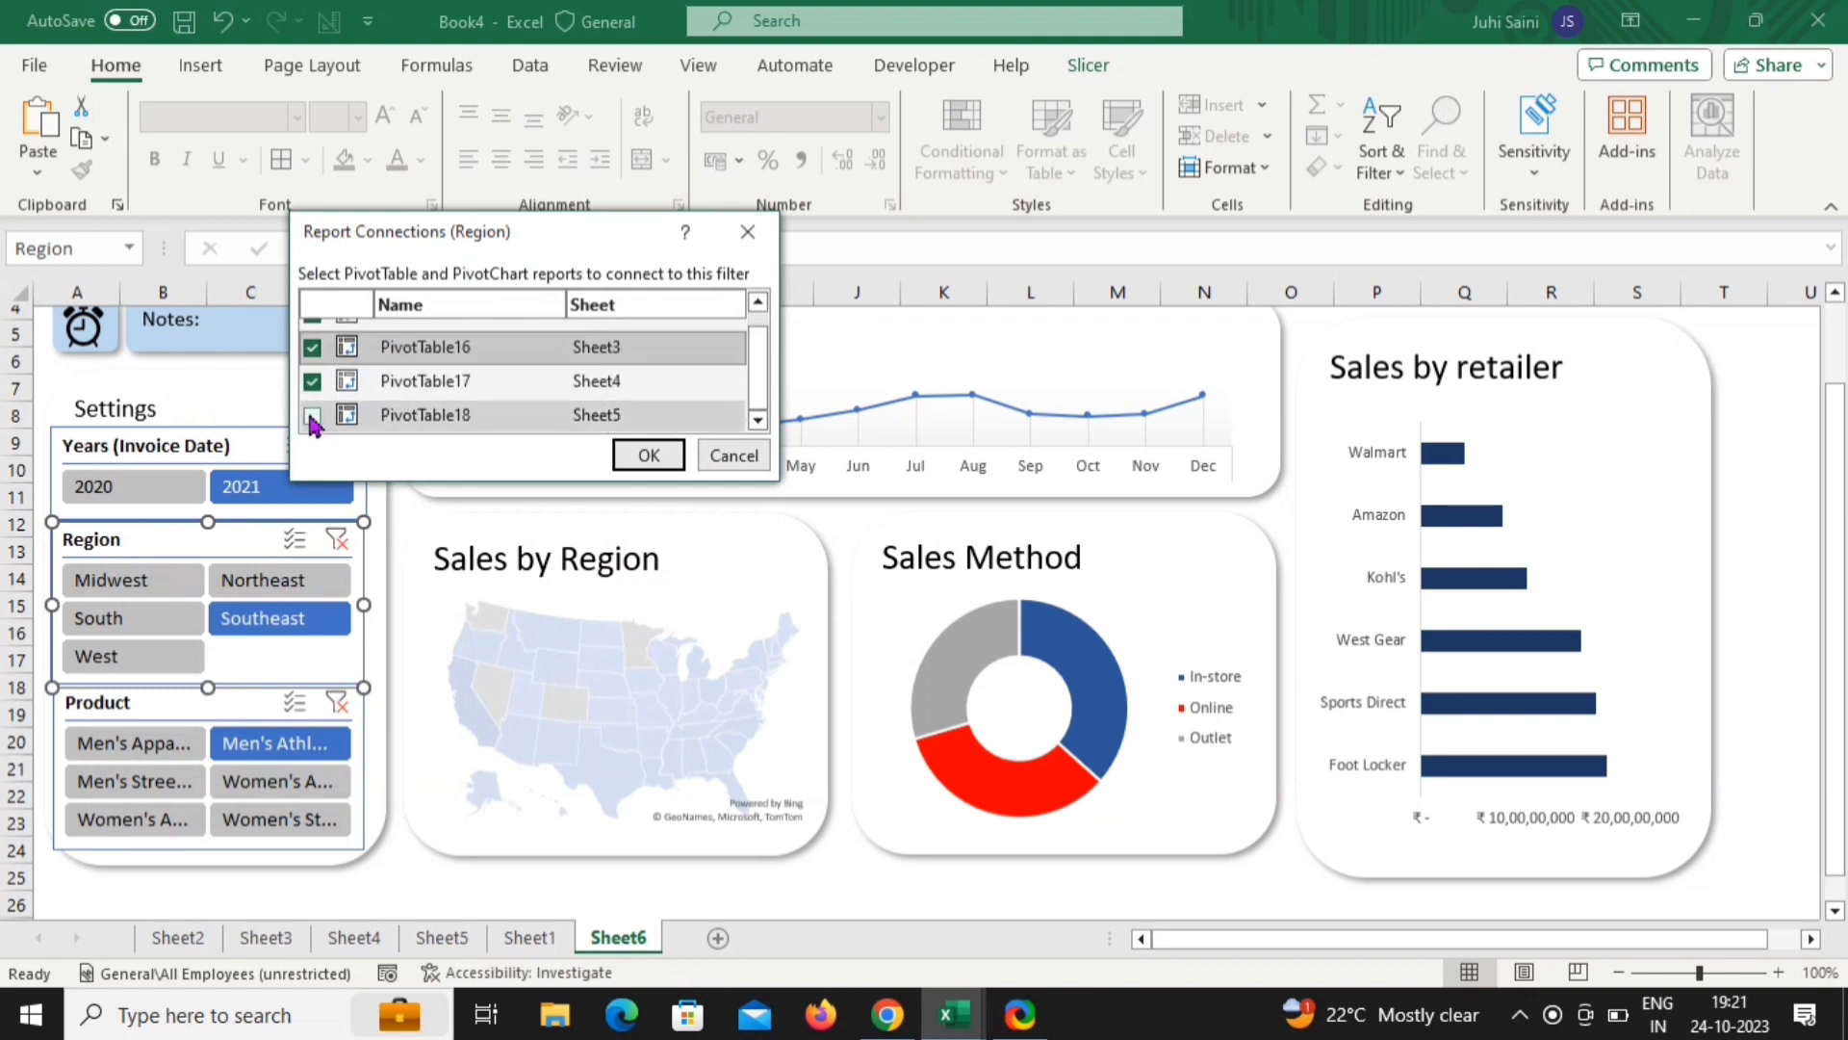
{"action": "left_click", "coordinate": [647, 456]}
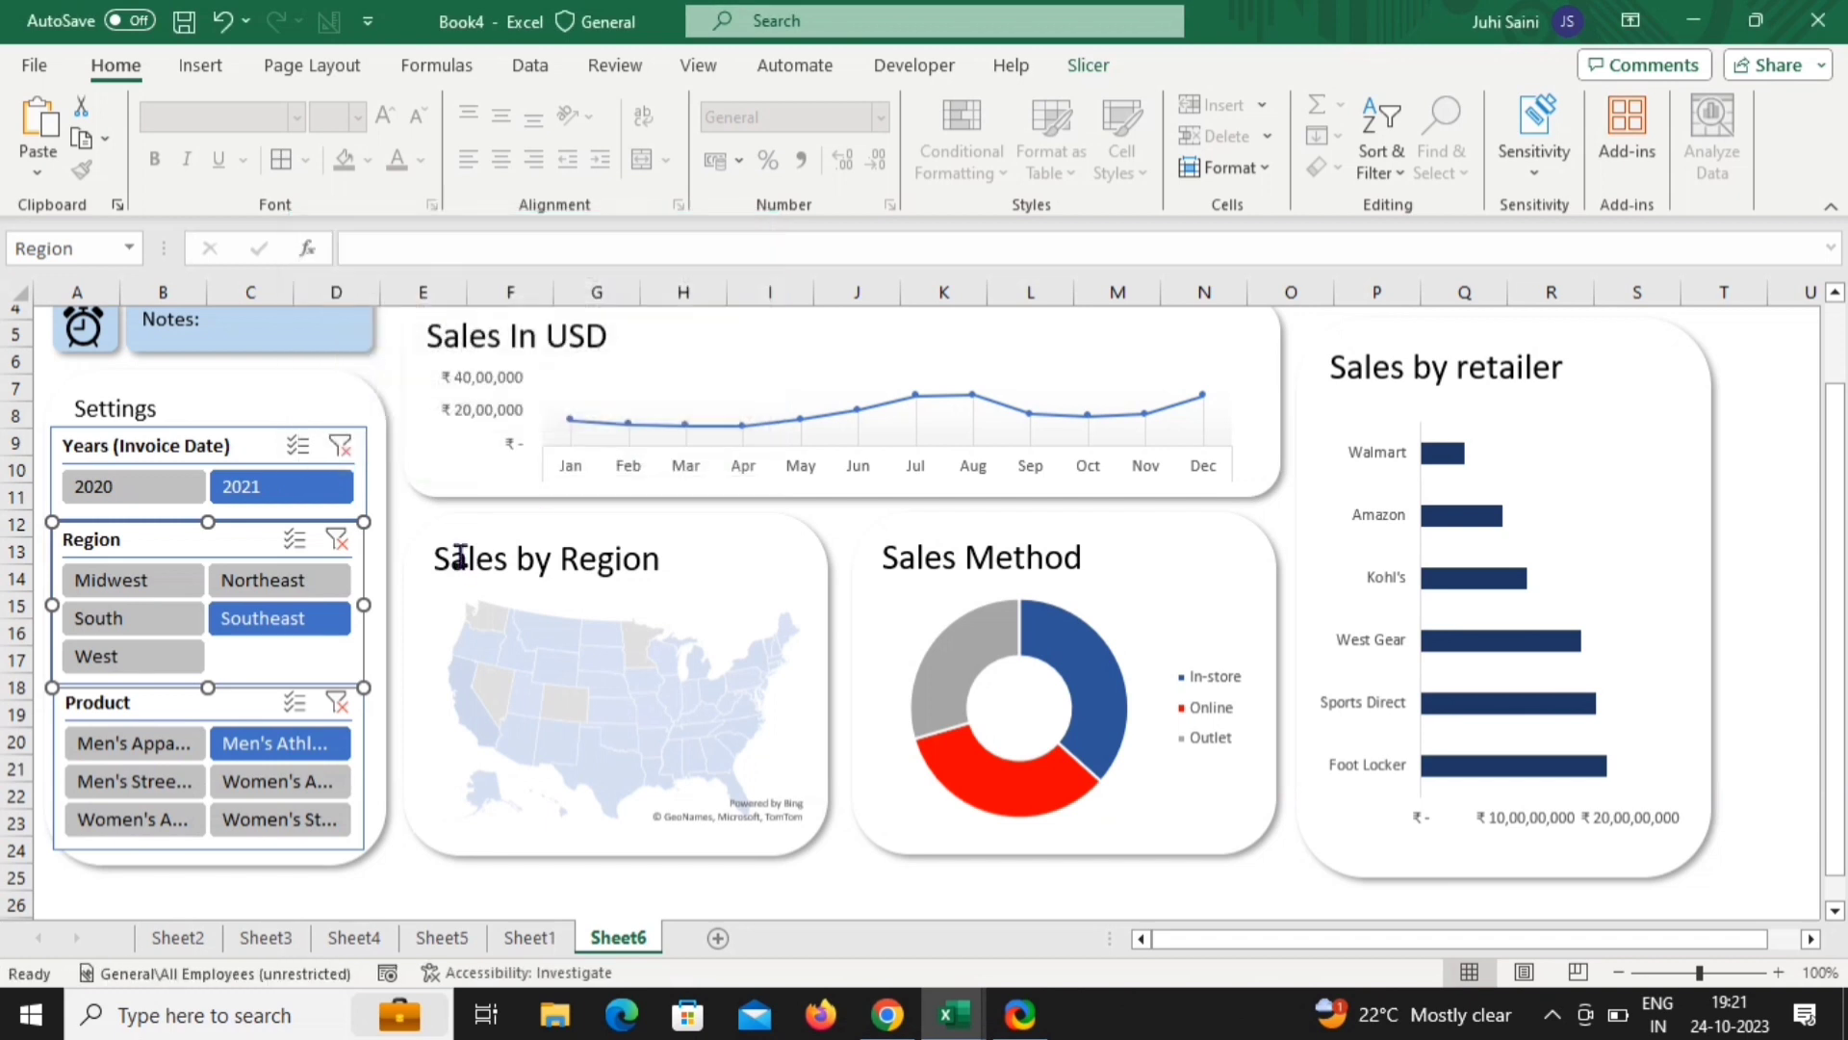
Connect the Product slicer to PivotTable16, PivotTable17 and PivotTable18 as well through its report connections
{"action": "left_click", "coordinate": [193, 701]}
{"action": "right_click", "coordinate": [195, 710]}
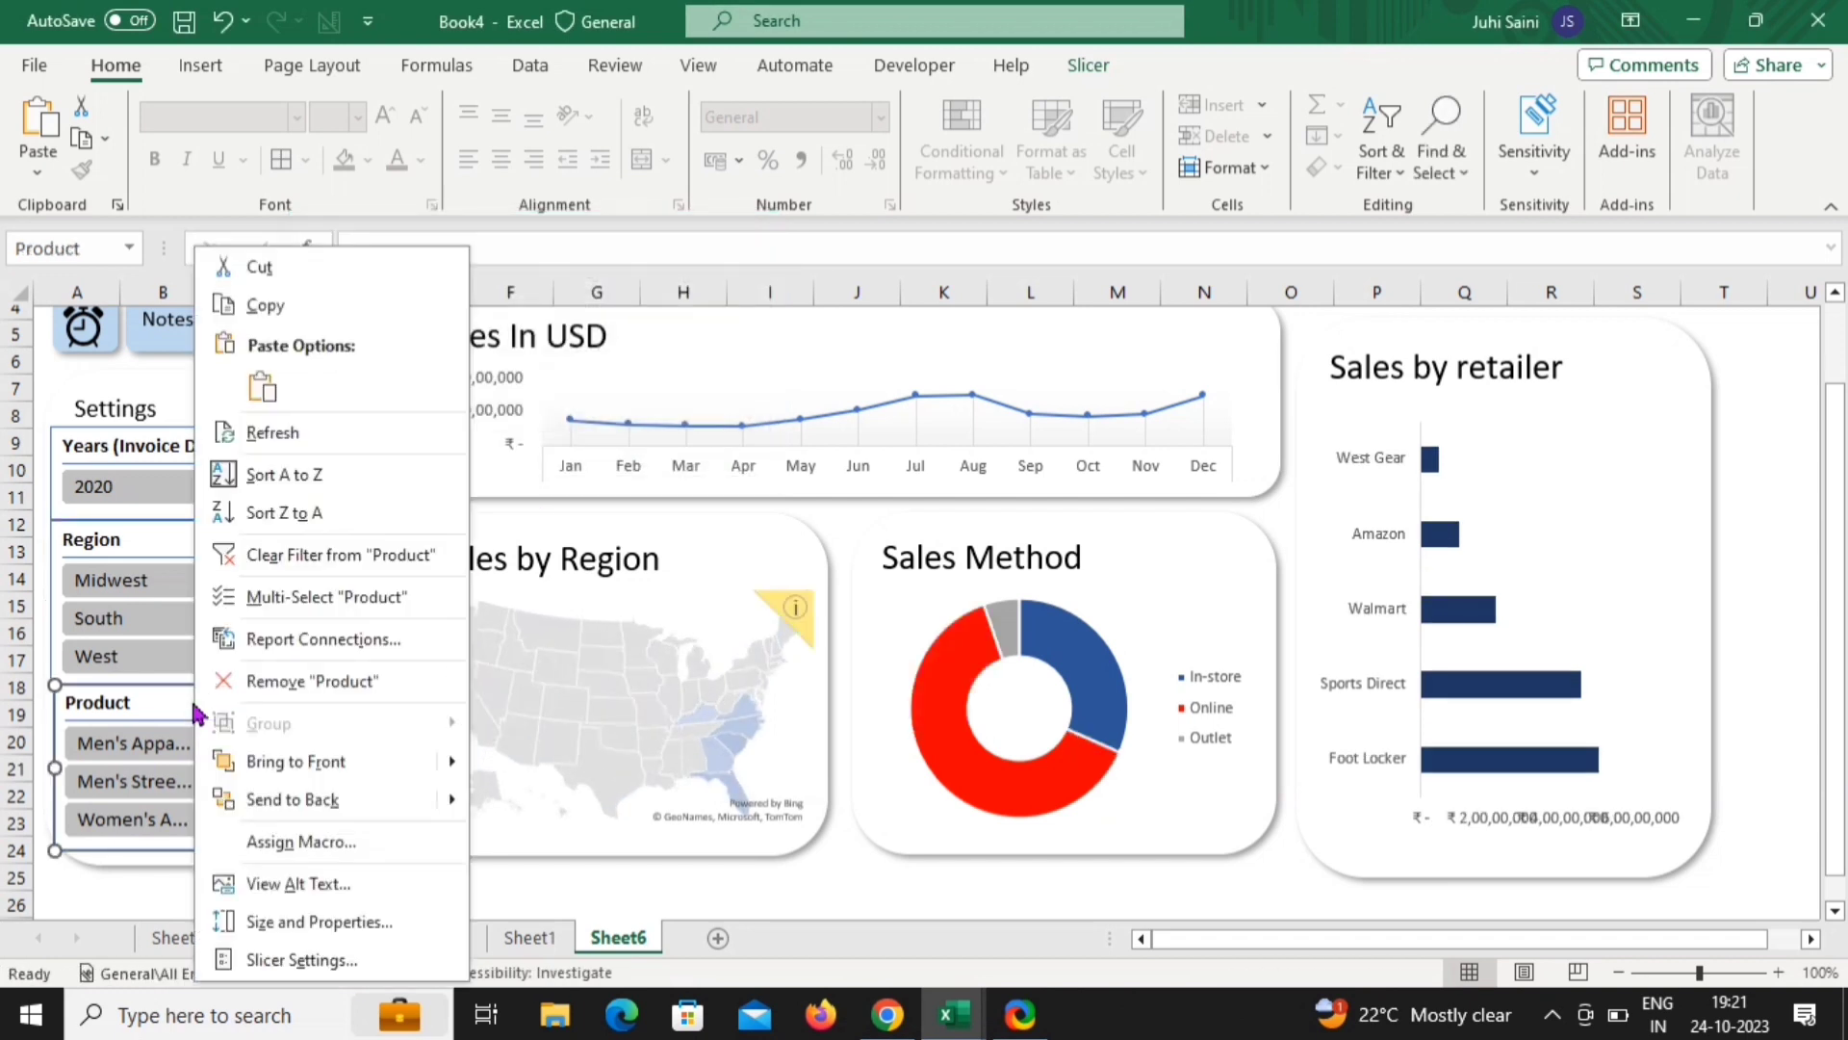
{"action": "left_click", "coordinate": [322, 639]}
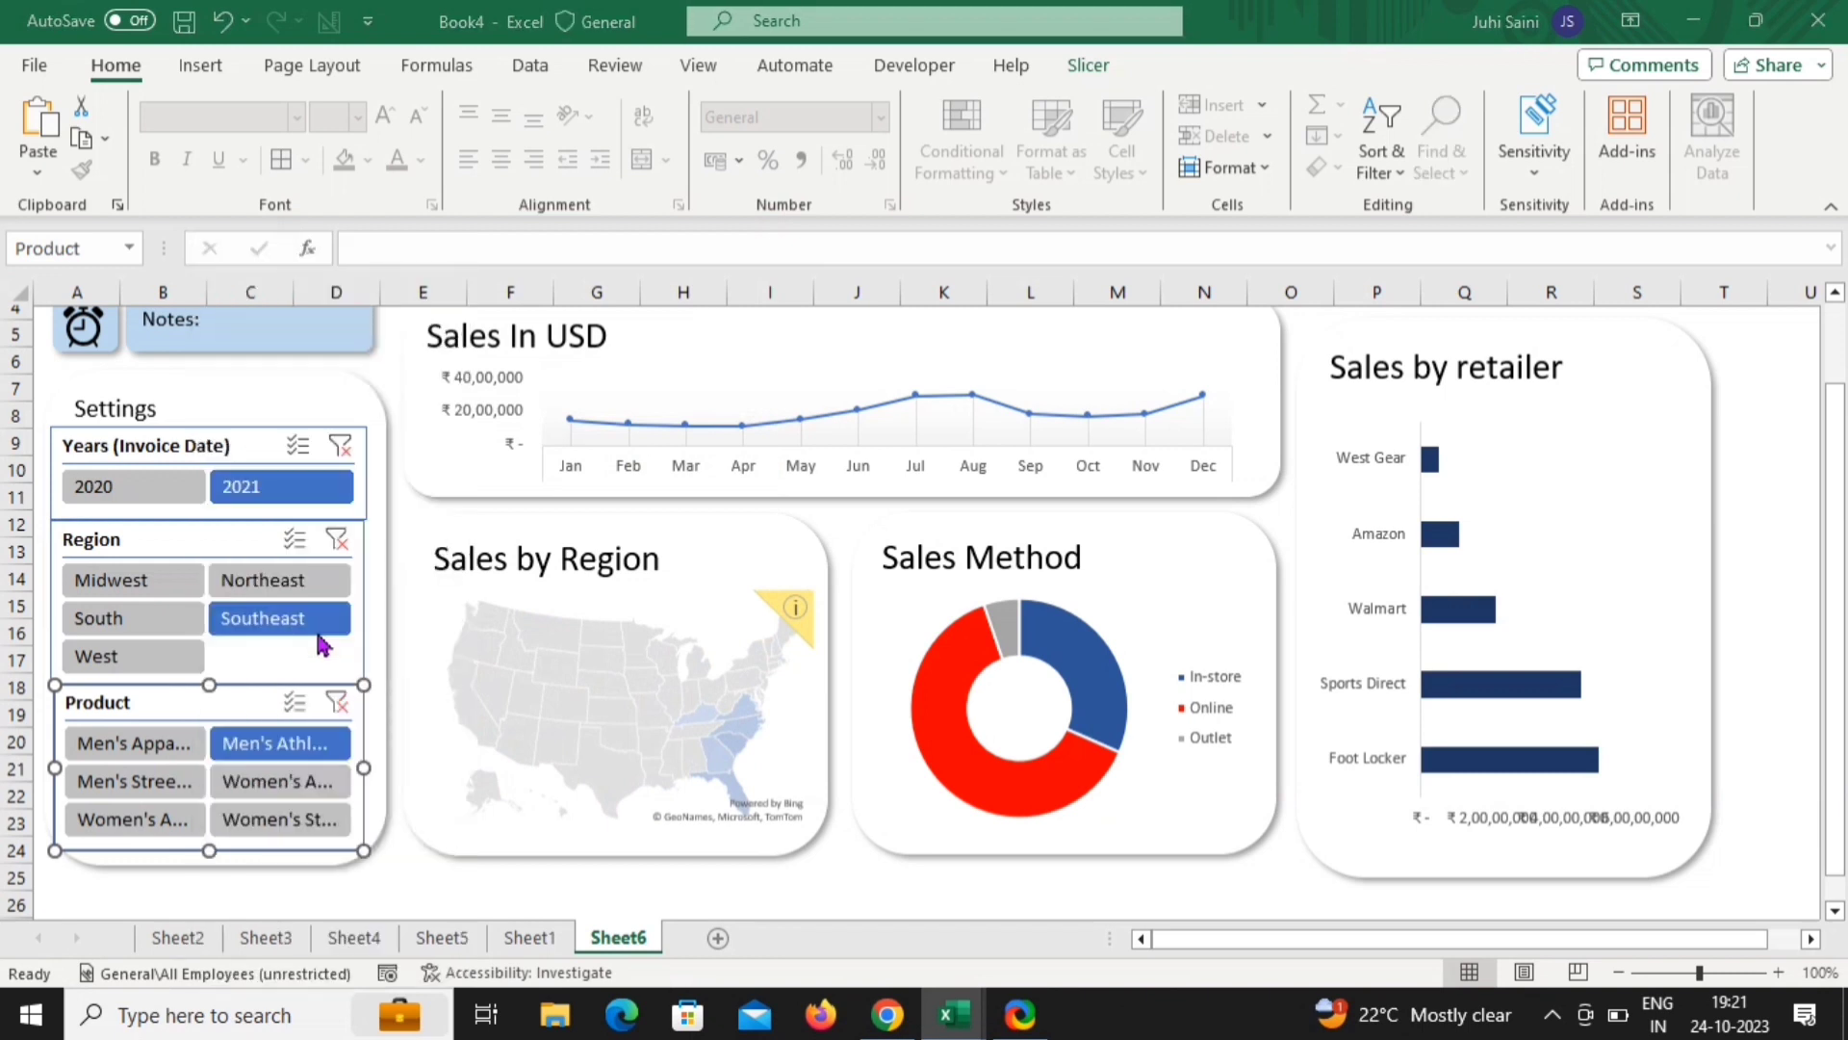
{"action": "left_click", "coordinate": [96, 686]}
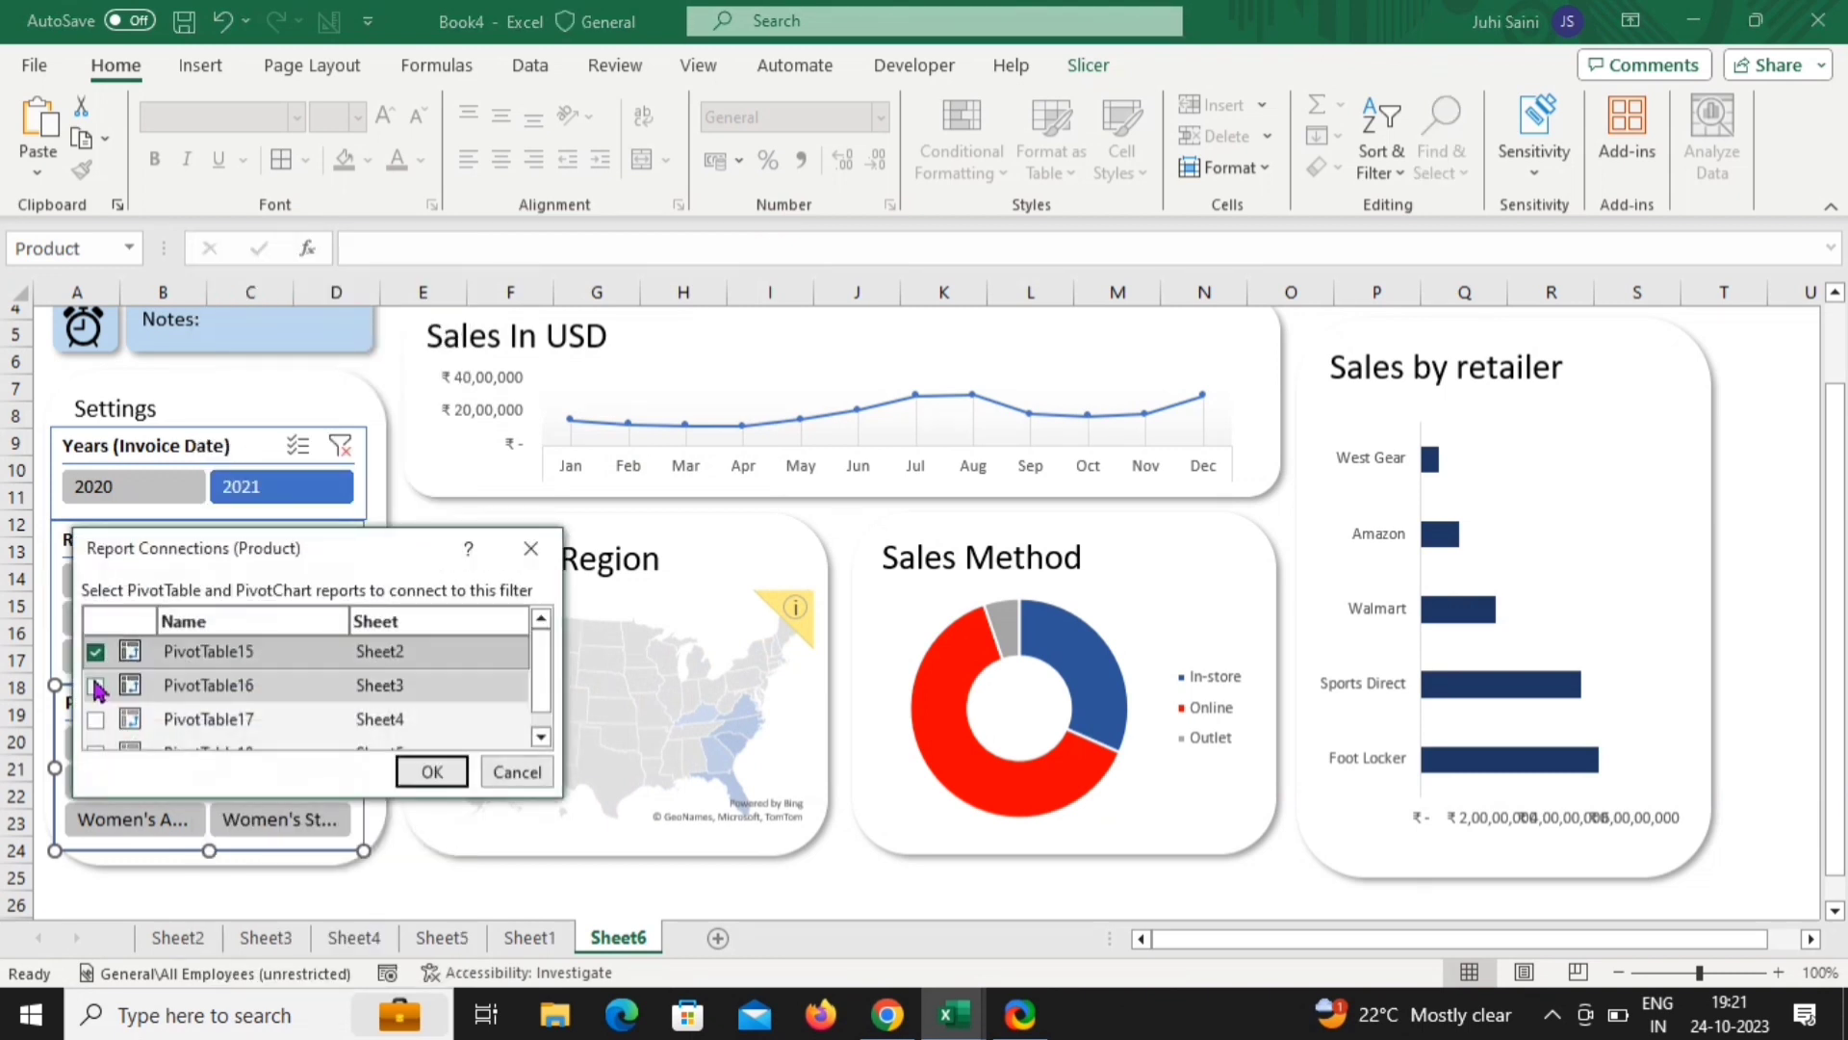
{"action": "left_click_drag", "start_coordinate": [368, 545], "coordinate": [478, 322]}
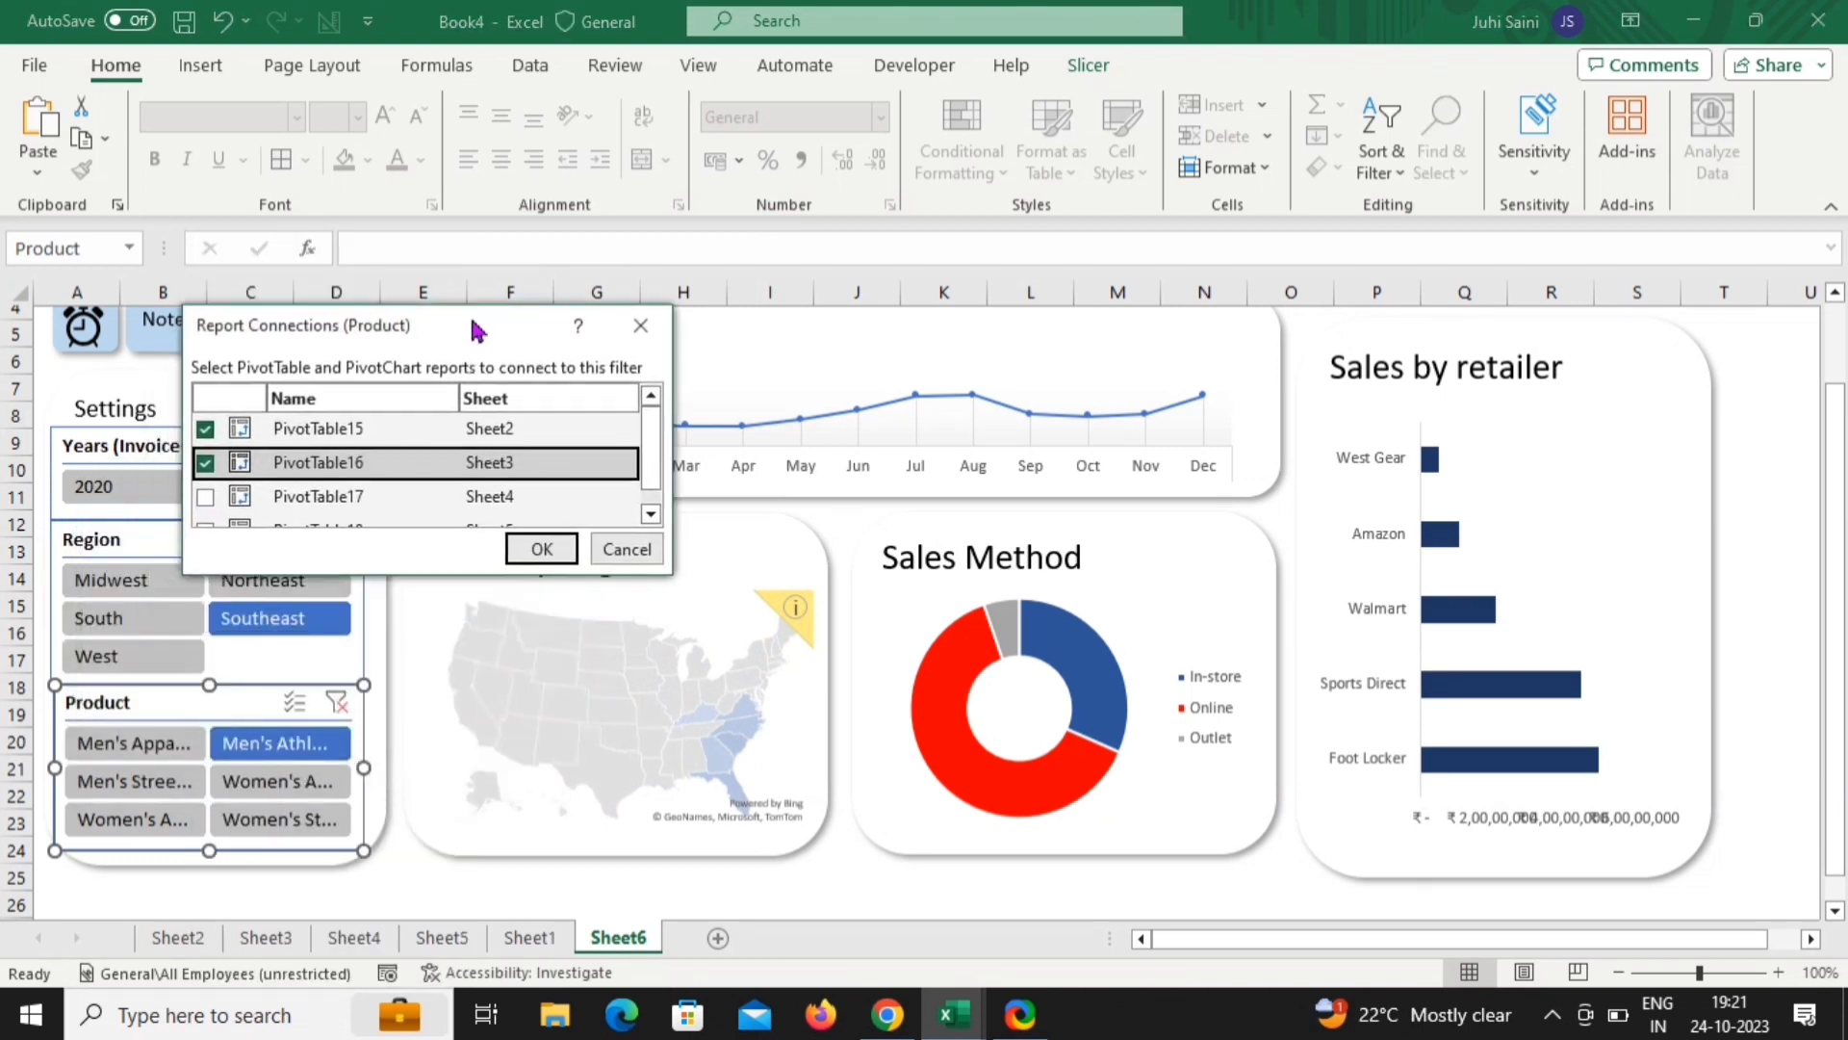
{"action": "left_click", "coordinate": [205, 497]}
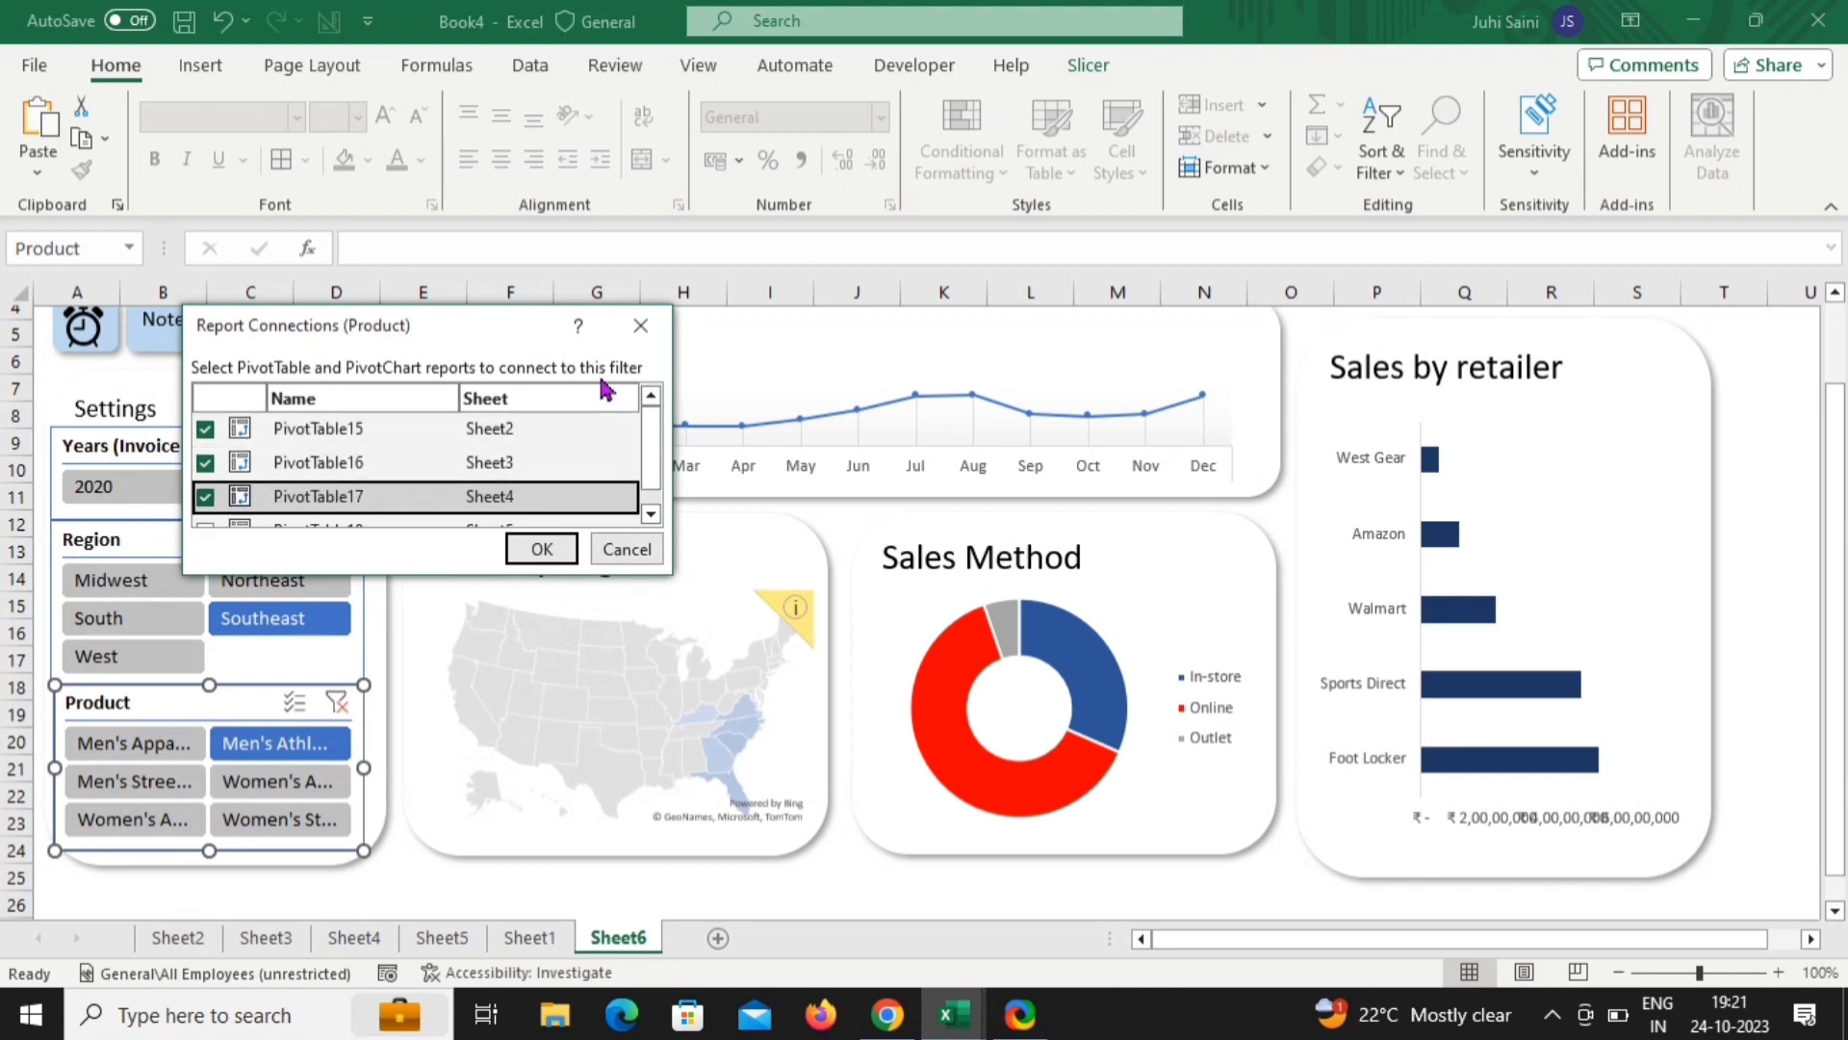
{"action": "left_click_drag", "start_coordinate": [659, 436], "coordinate": [659, 505]}
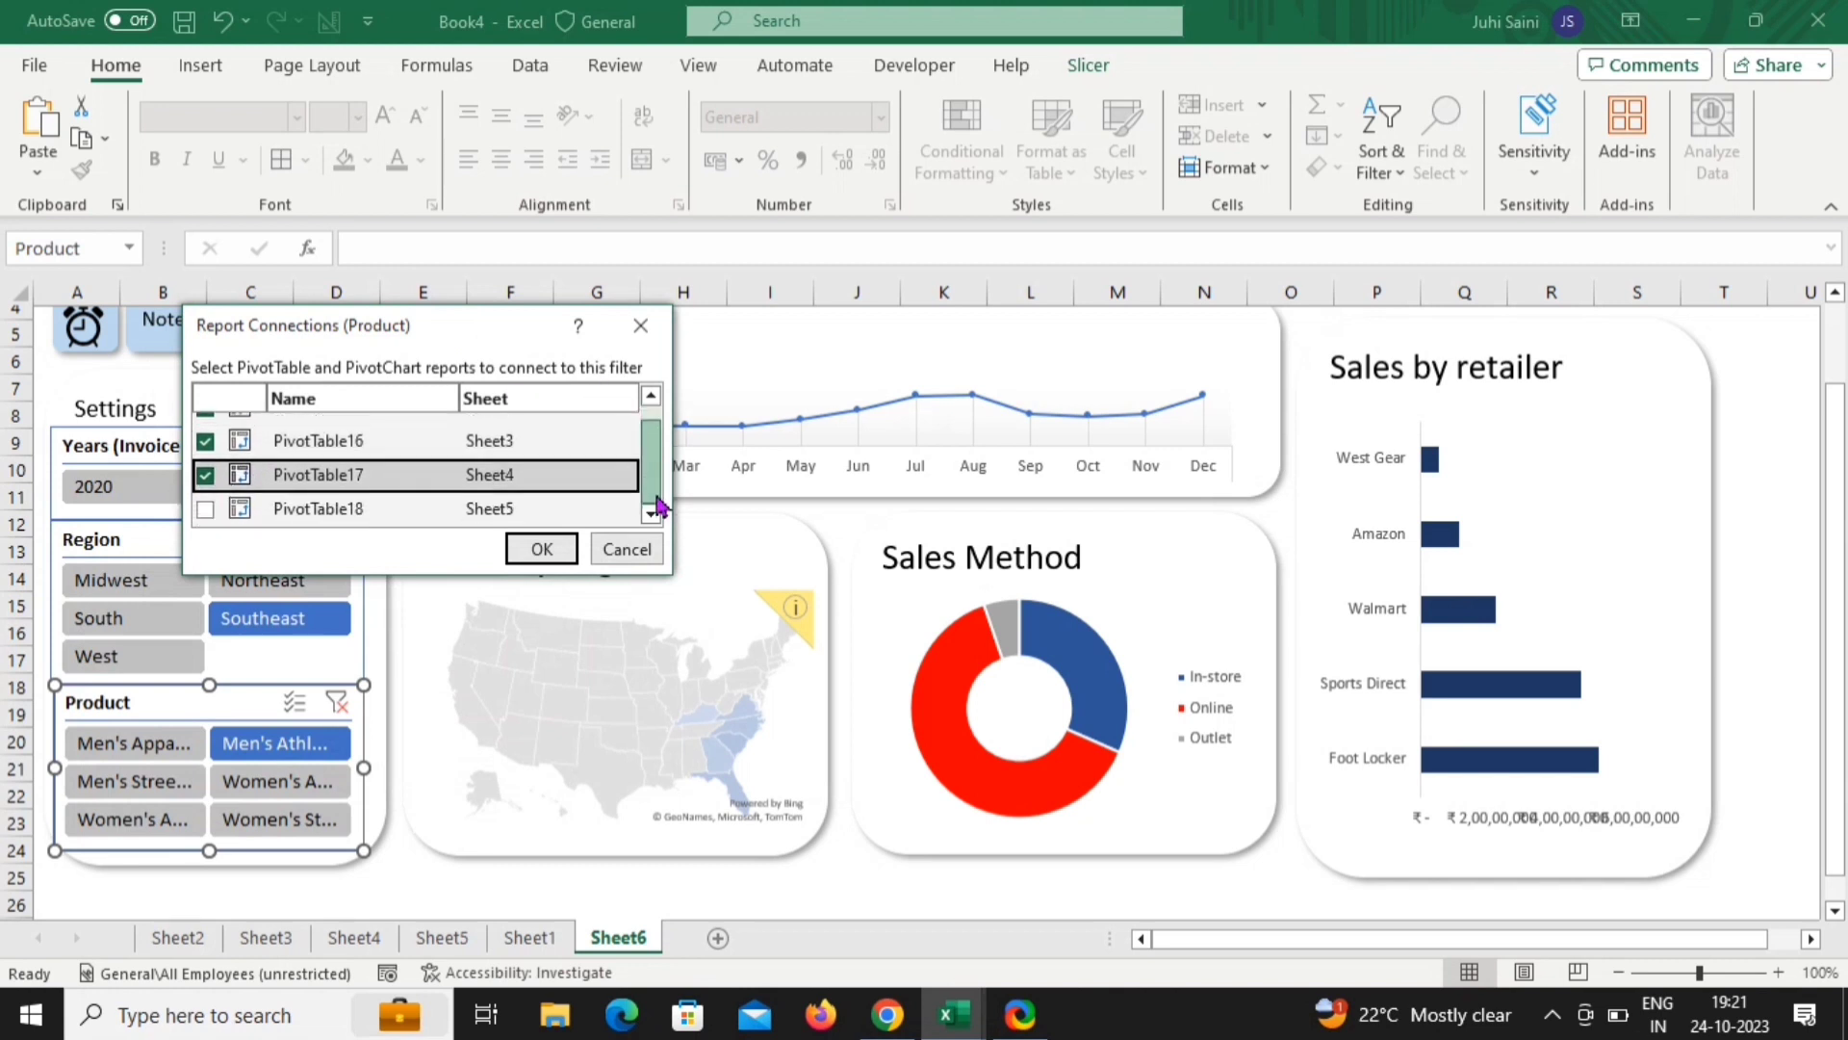
{"action": "left_click", "coordinate": [205, 511]}
{"action": "left_click", "coordinate": [542, 549]}
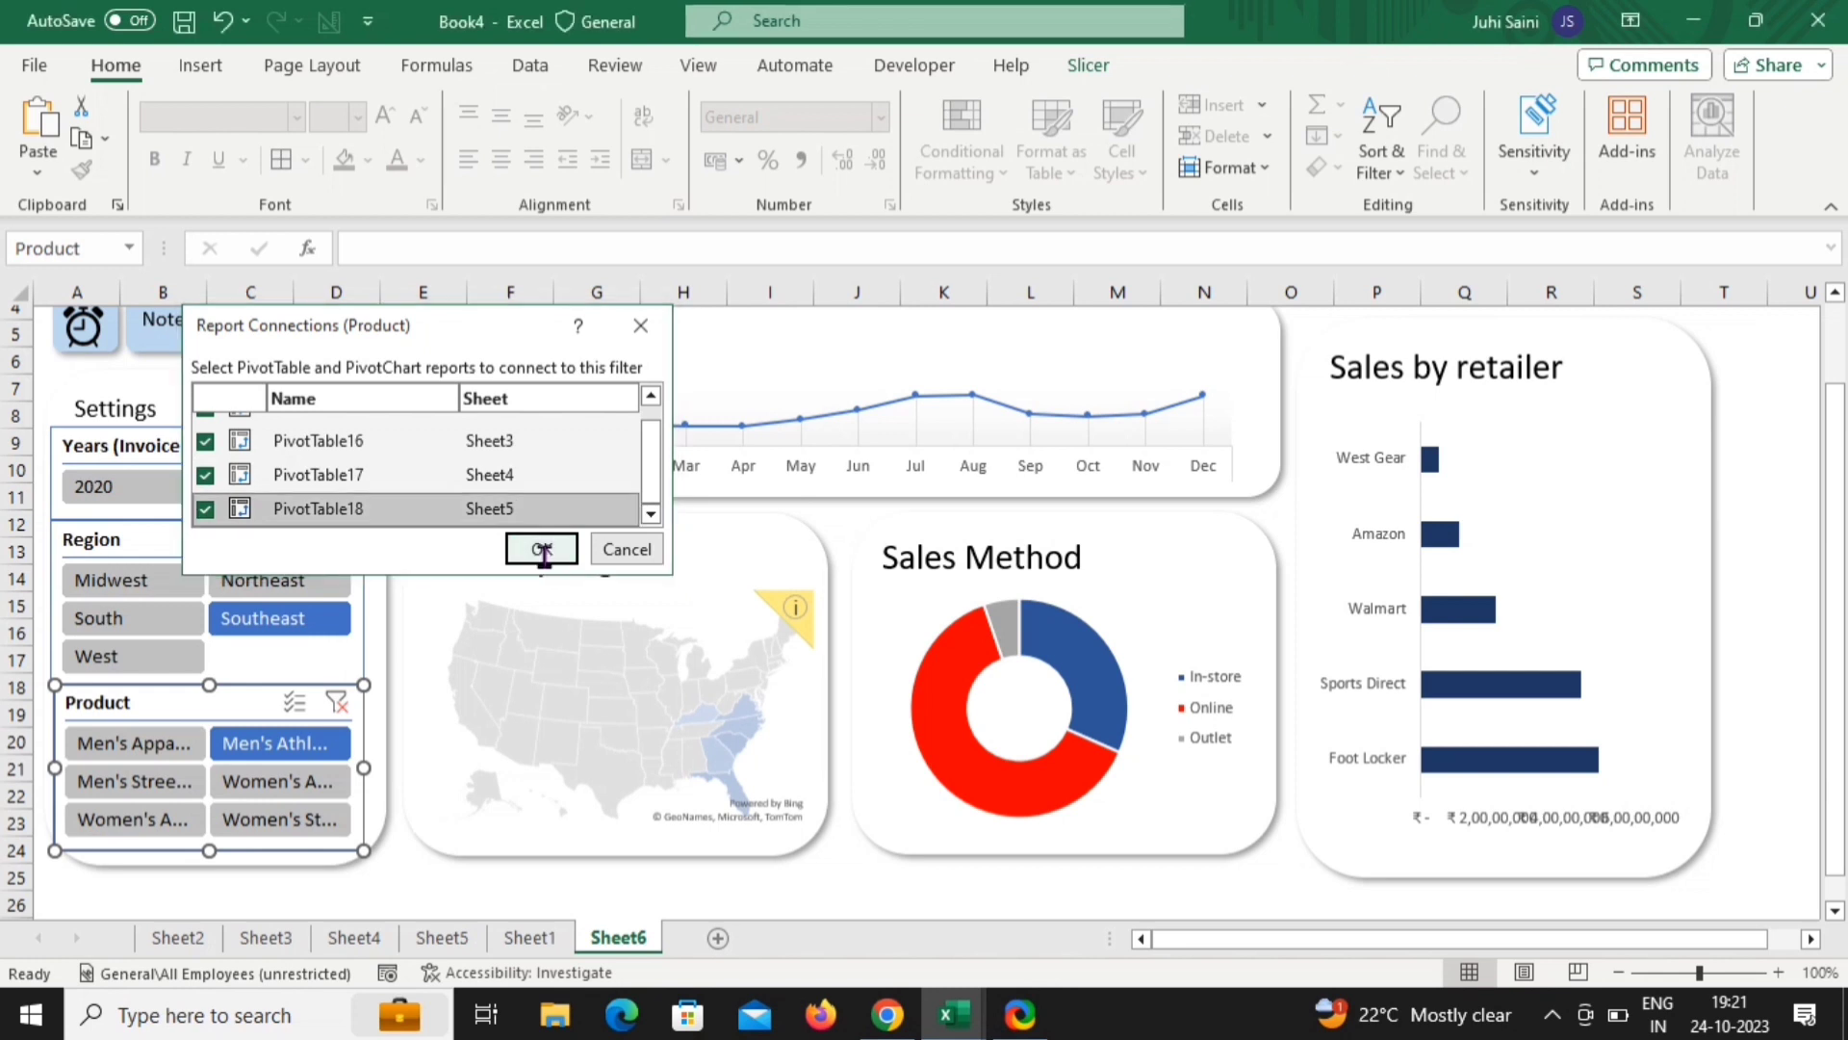
Test the connected slicers with Midwest and Men's Stree..., finishing on Northeast, 2020 and the Women's A... product beside Men's Stree...
{"action": "left_click", "coordinate": [151, 572]}
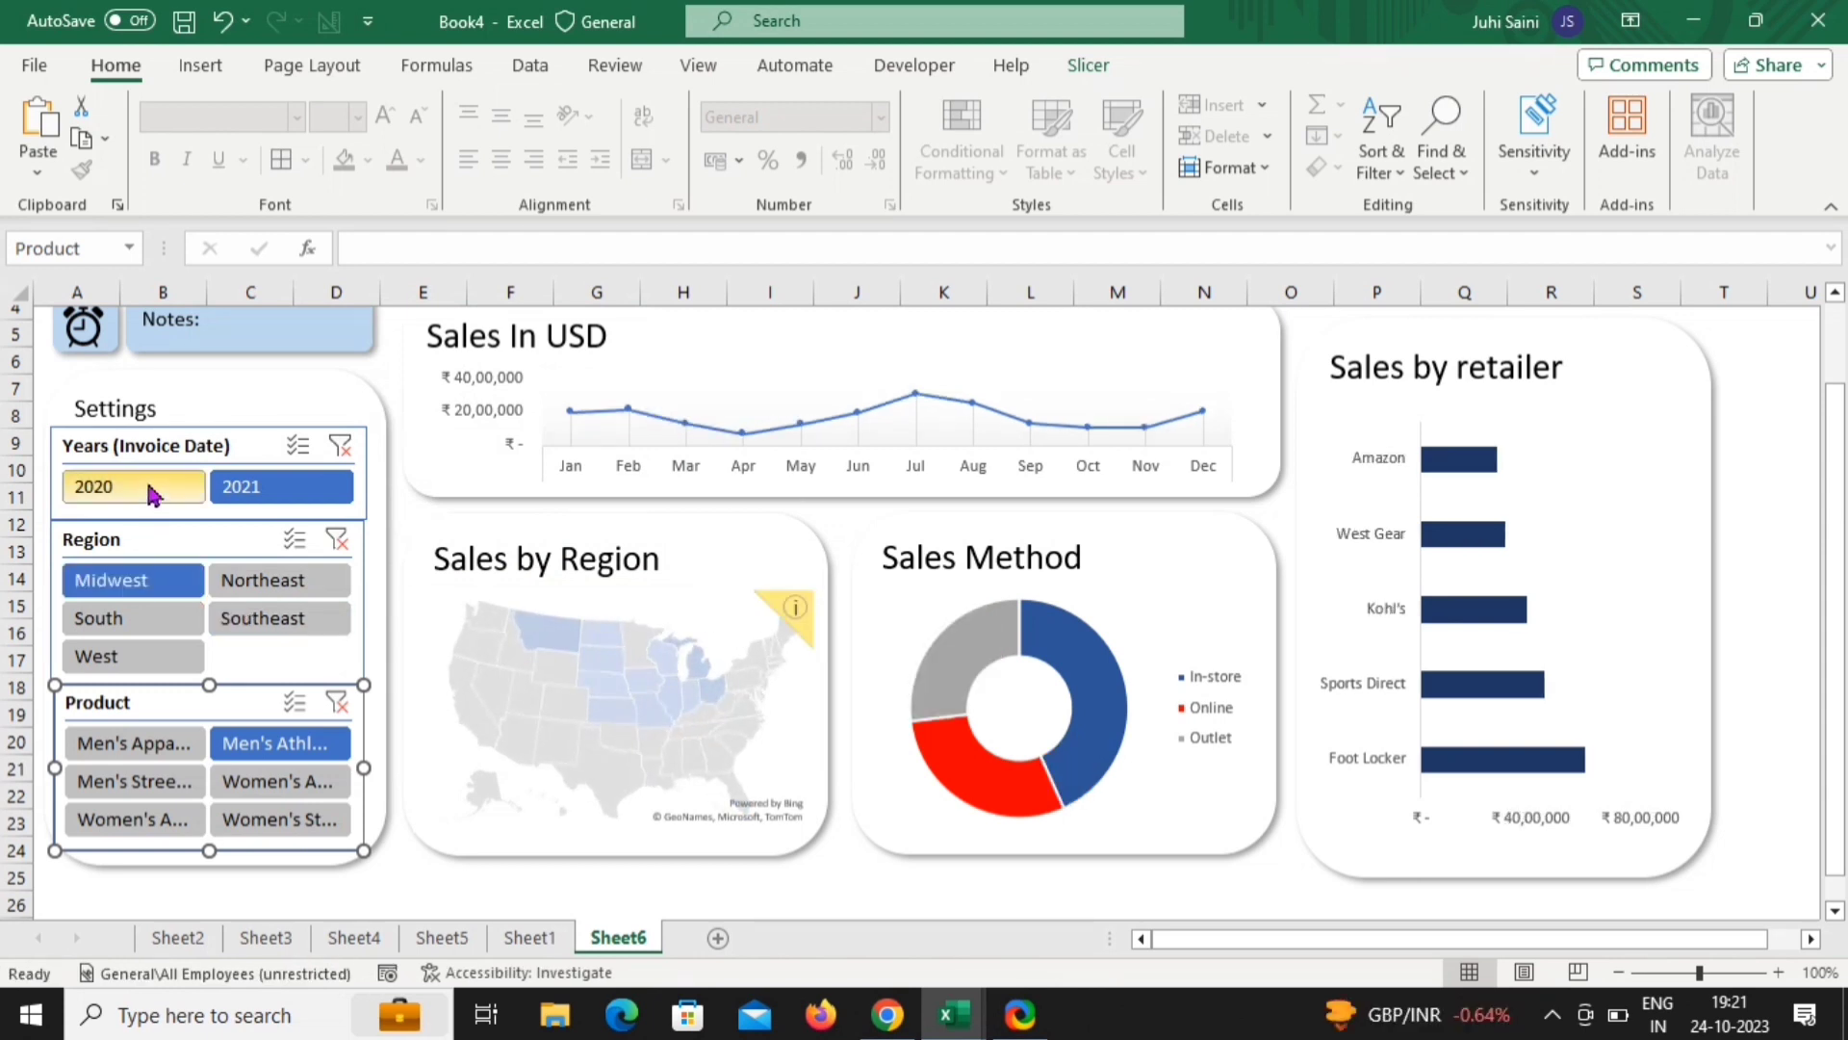
{"action": "left_click", "coordinate": [177, 778]}
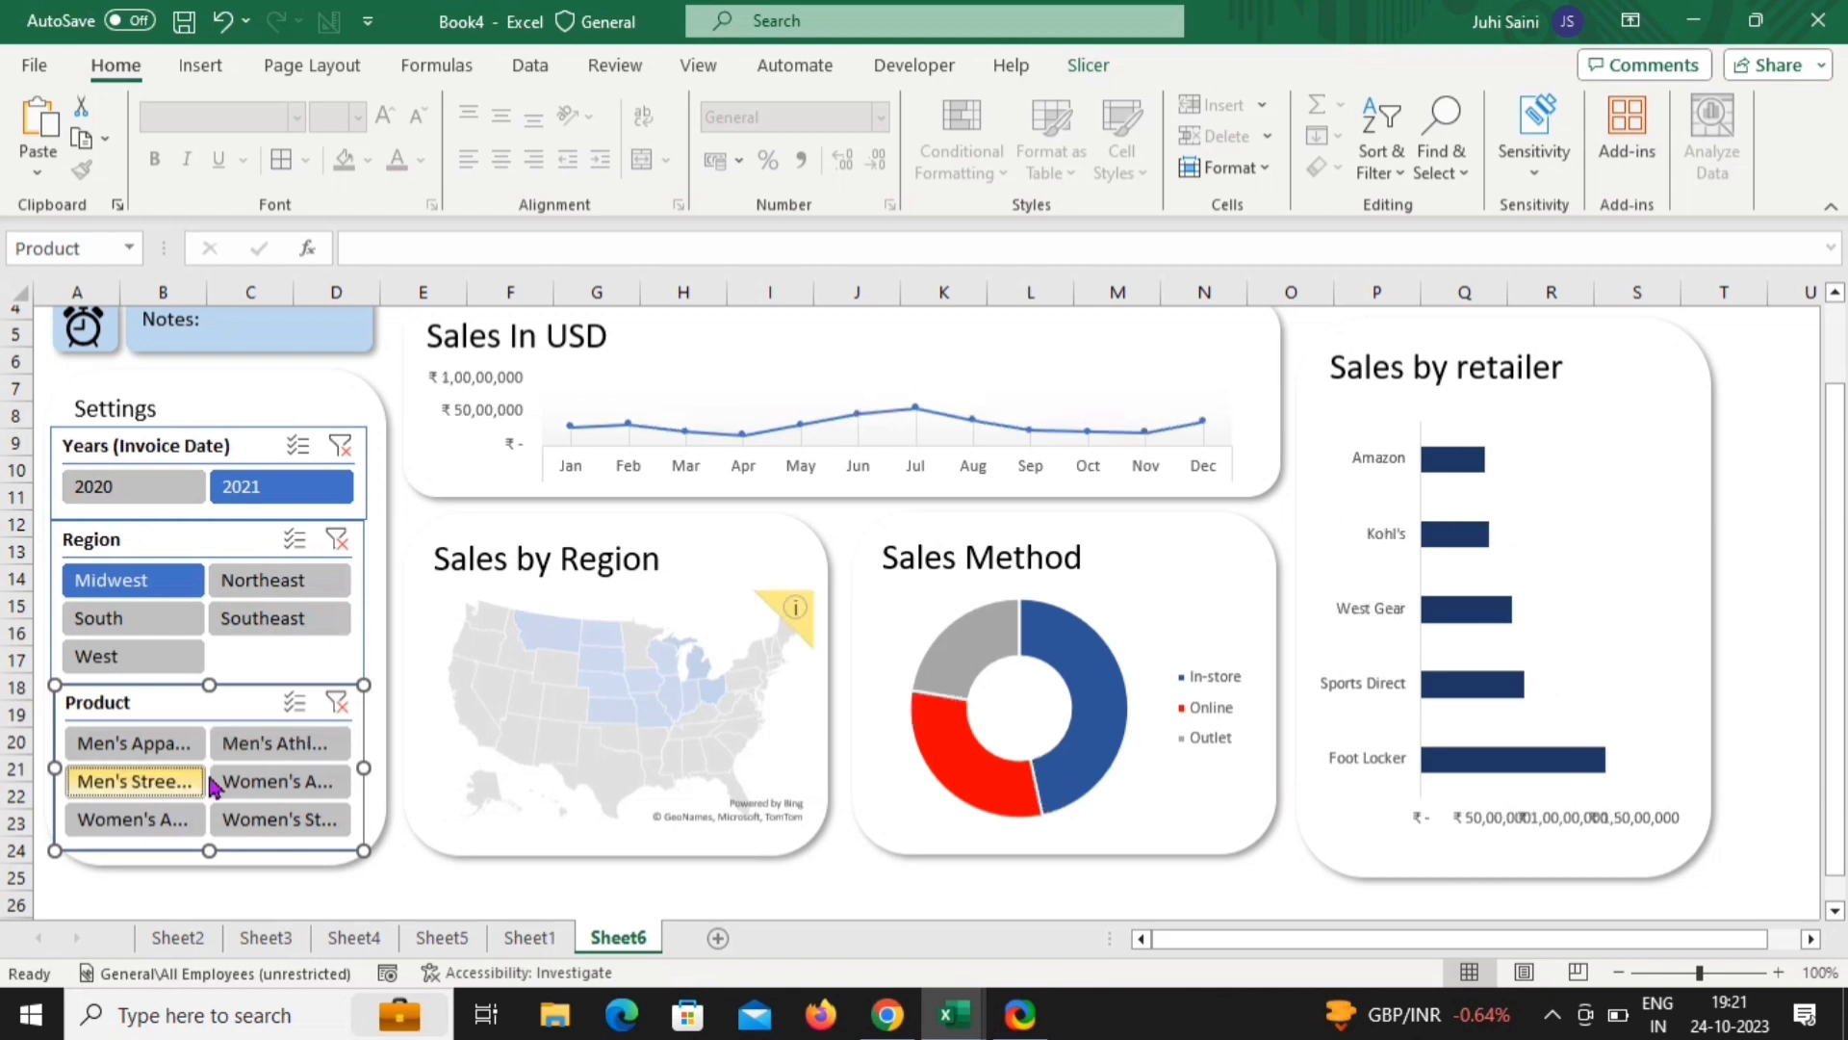
{"action": "left_click", "coordinate": [262, 597]}
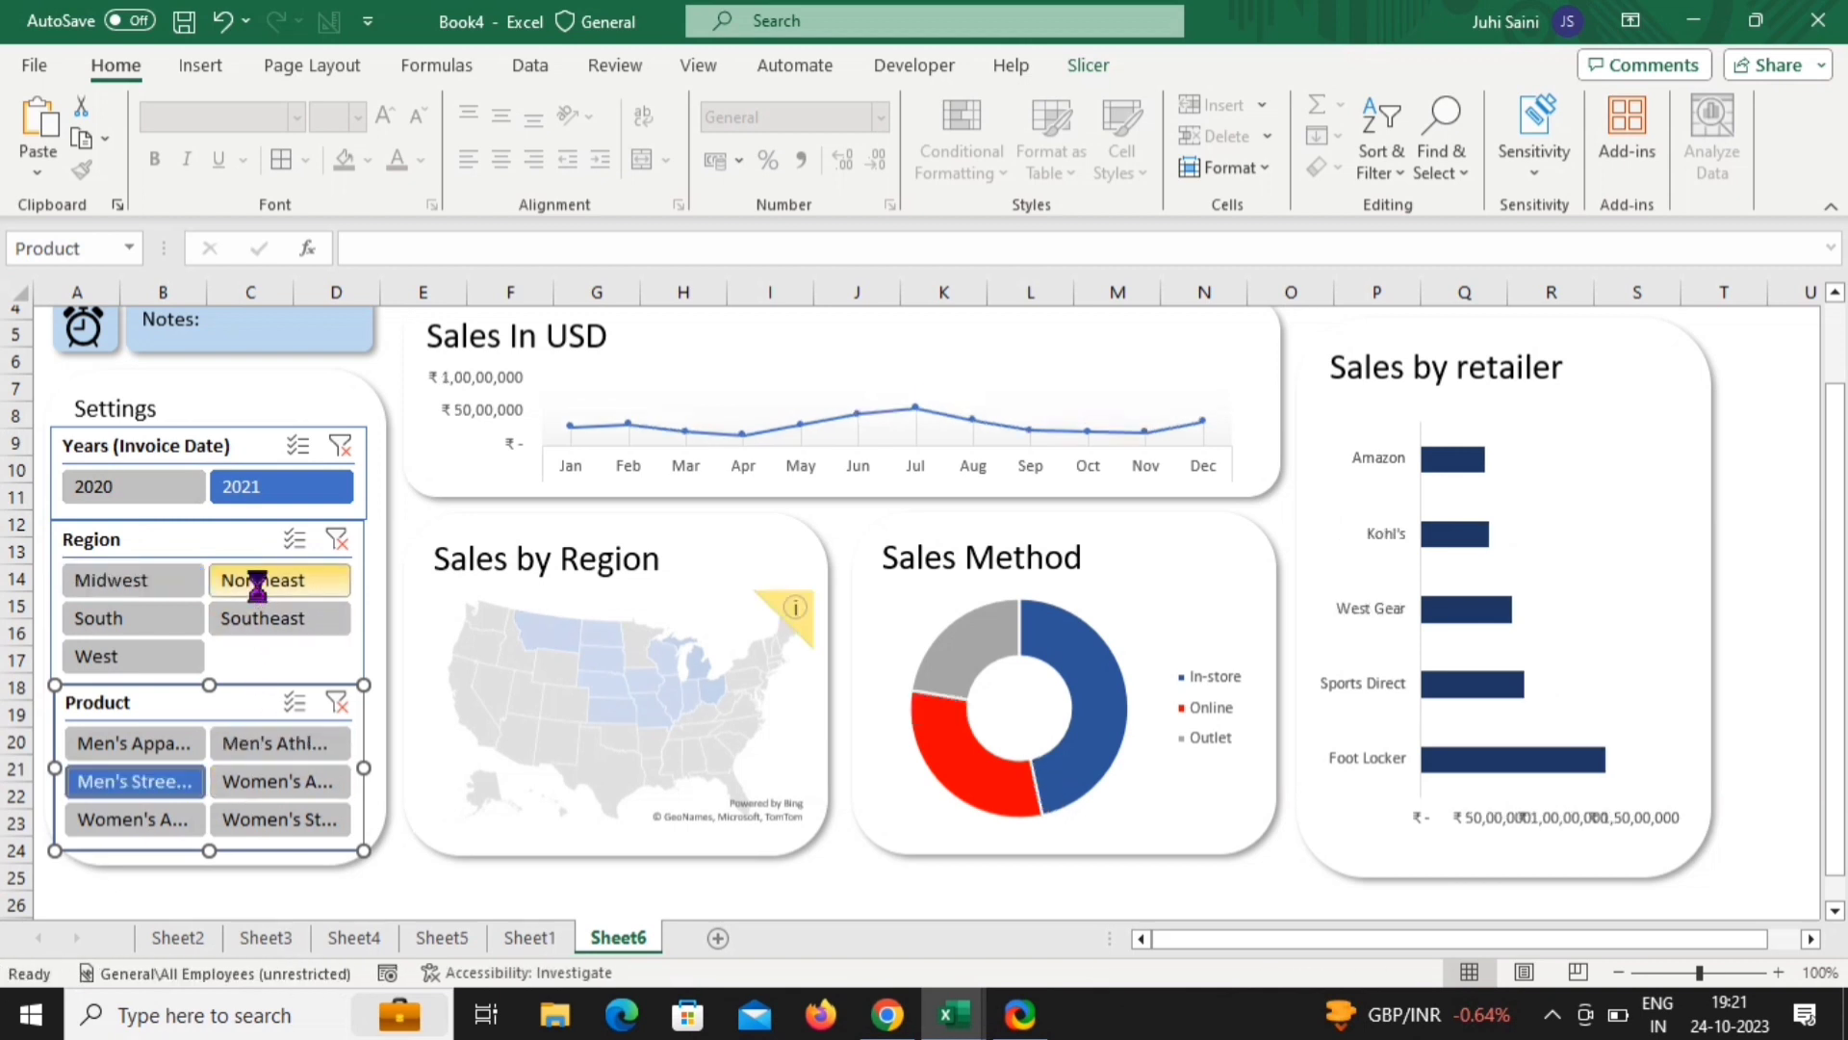
{"action": "left_click", "coordinate": [170, 481]}
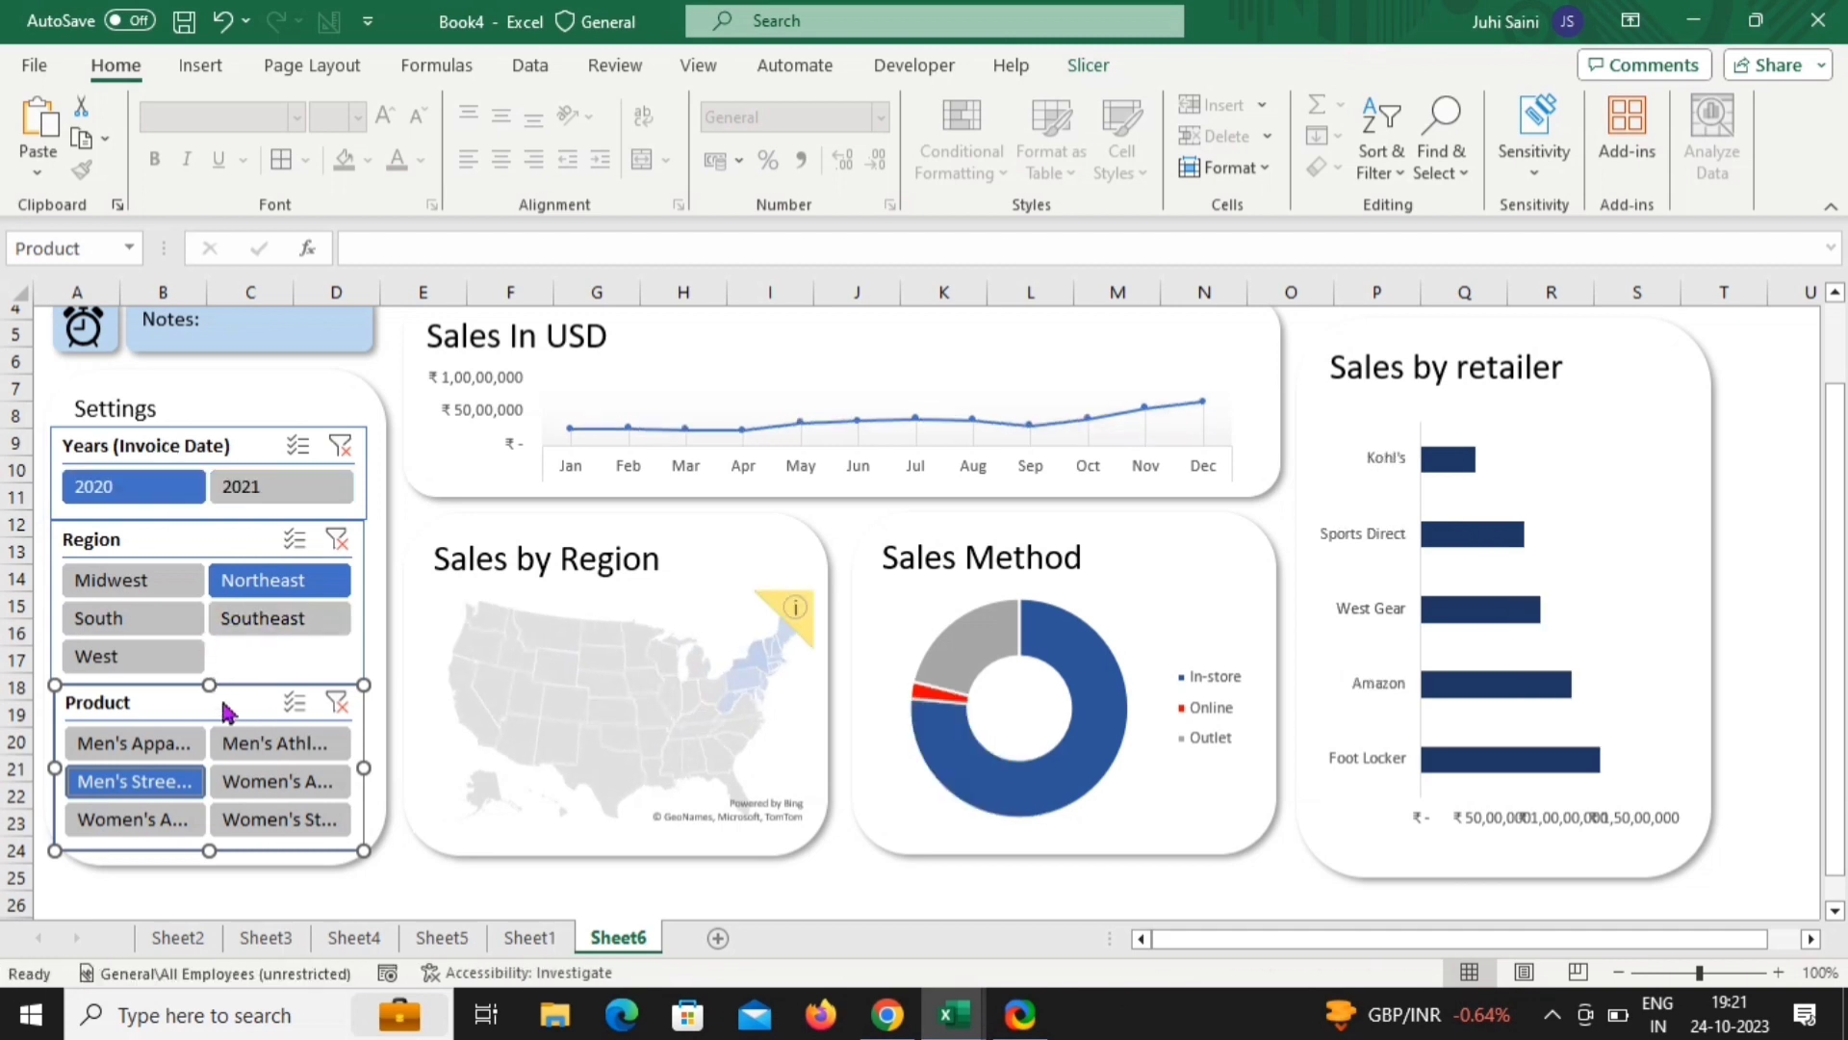
{"action": "left_click", "coordinate": [300, 783]}
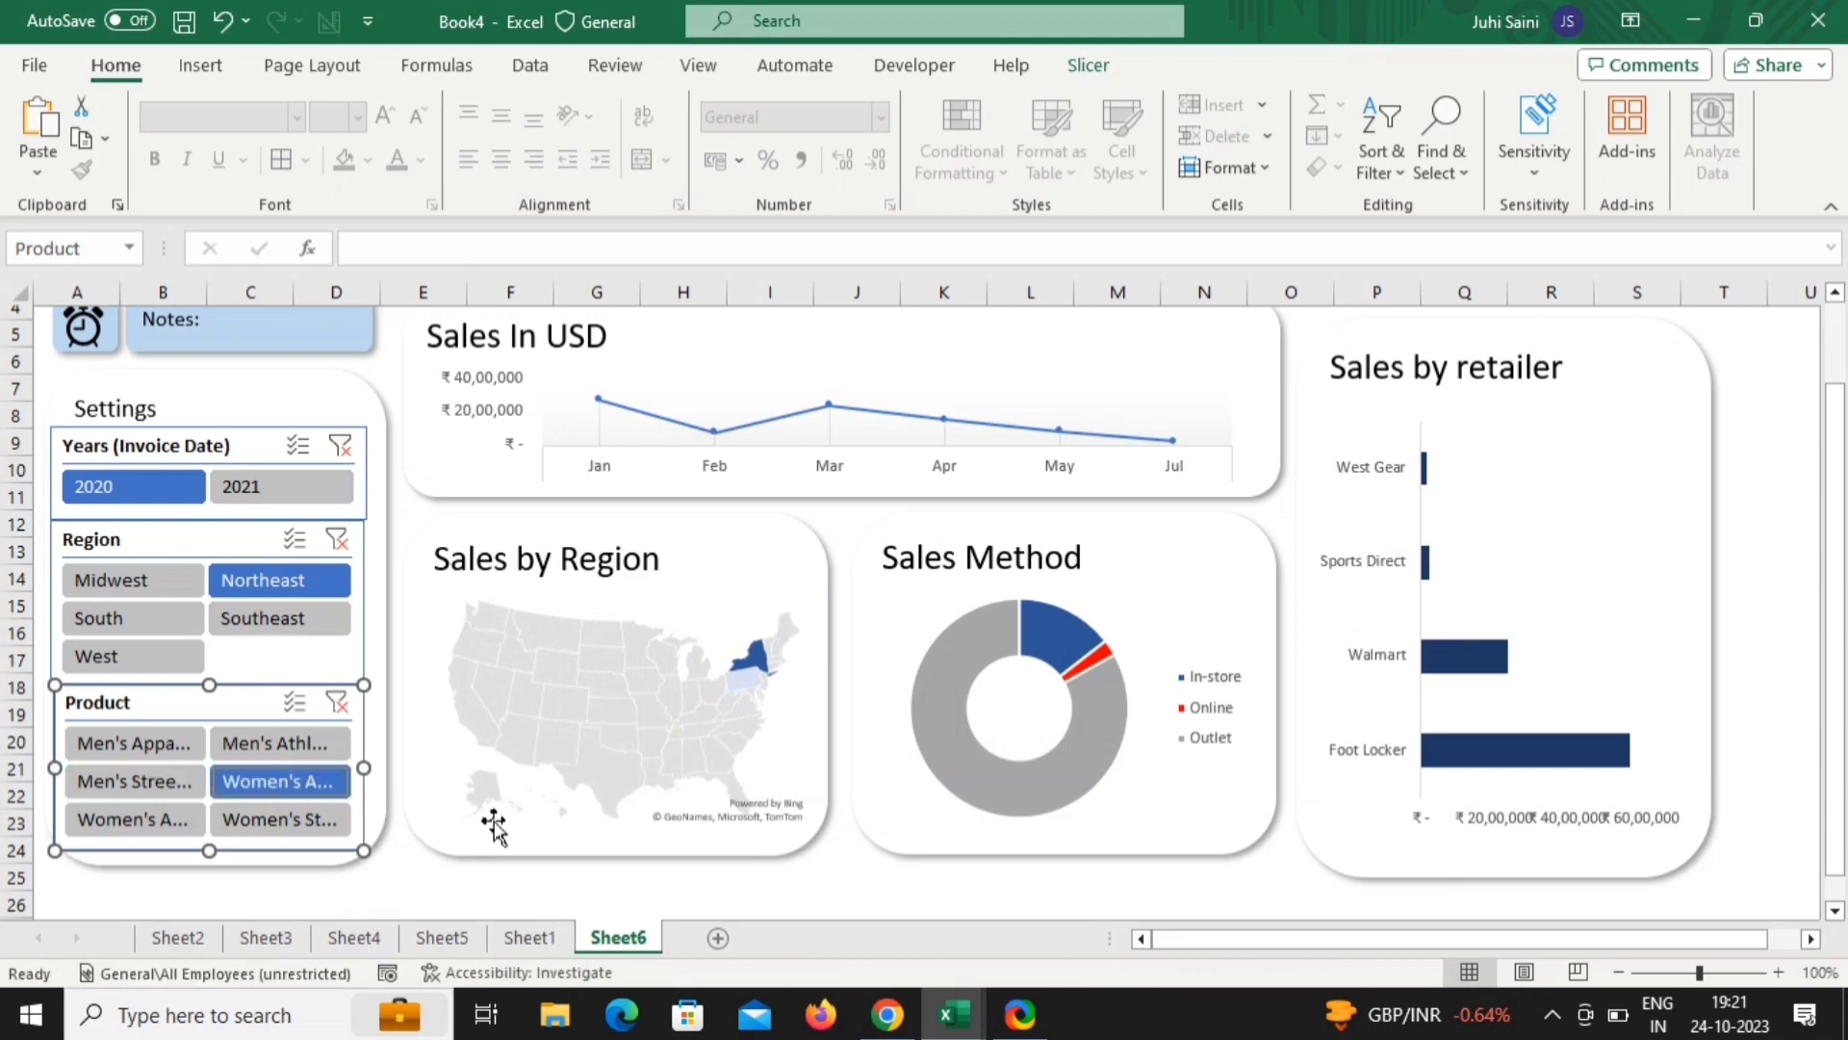